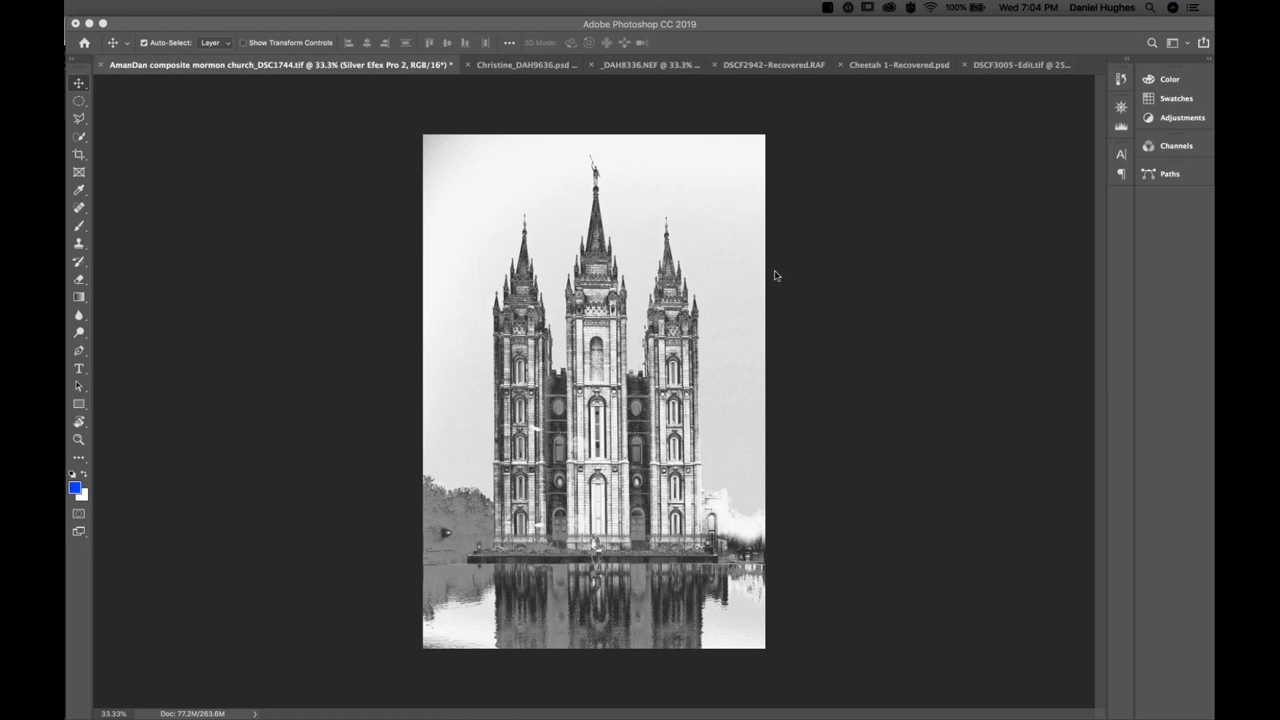
Browse the open images through to the cheetah document and move the Selective Tool panel clear of the Layers panel
{"action": "left_click", "coordinate": [628, 66]}
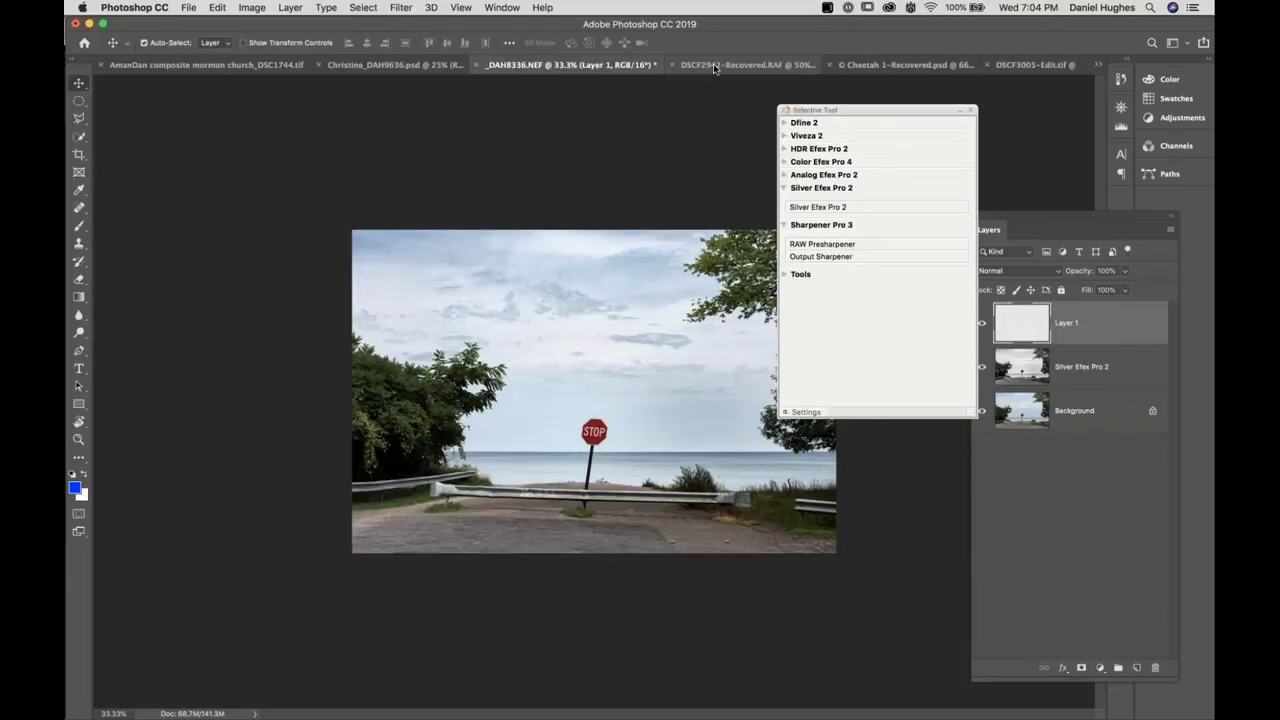
{"action": "left_click", "coordinate": [714, 66]}
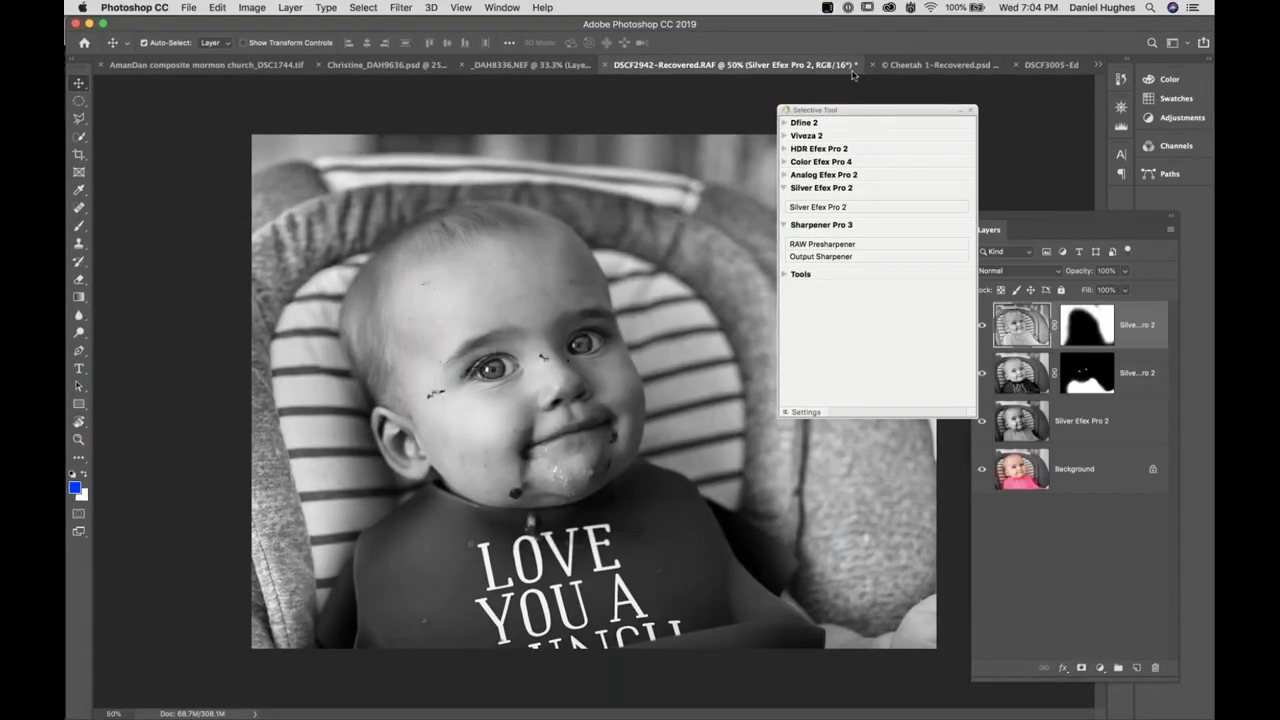
{"action": "left_click", "coordinate": [906, 66]}
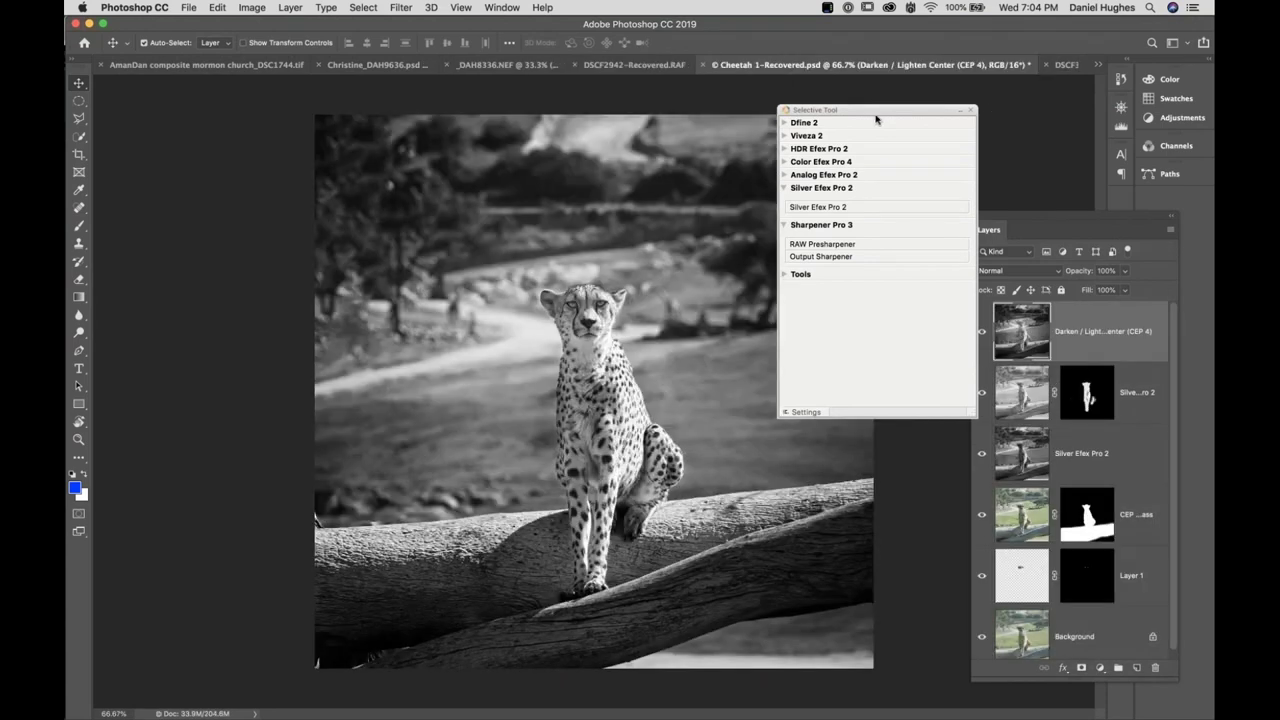
{"action": "left_click_drag", "start_coordinate": [879, 111], "coordinate": [194, 90]}
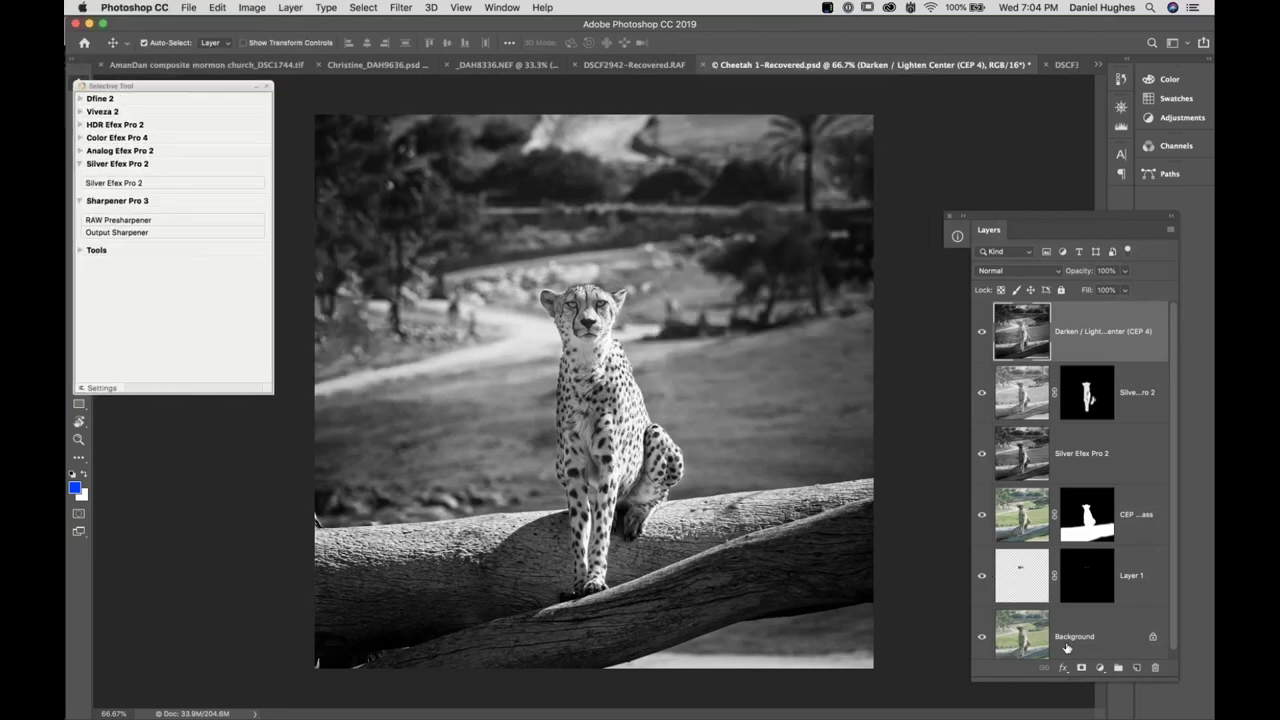
Compare the cheetah edit with its original by showing only the Background layer and restoring all layers, twice
{"action": "scroll", "coordinate": [1068, 648], "scroll_direction": "down", "scroll_amount": 1}
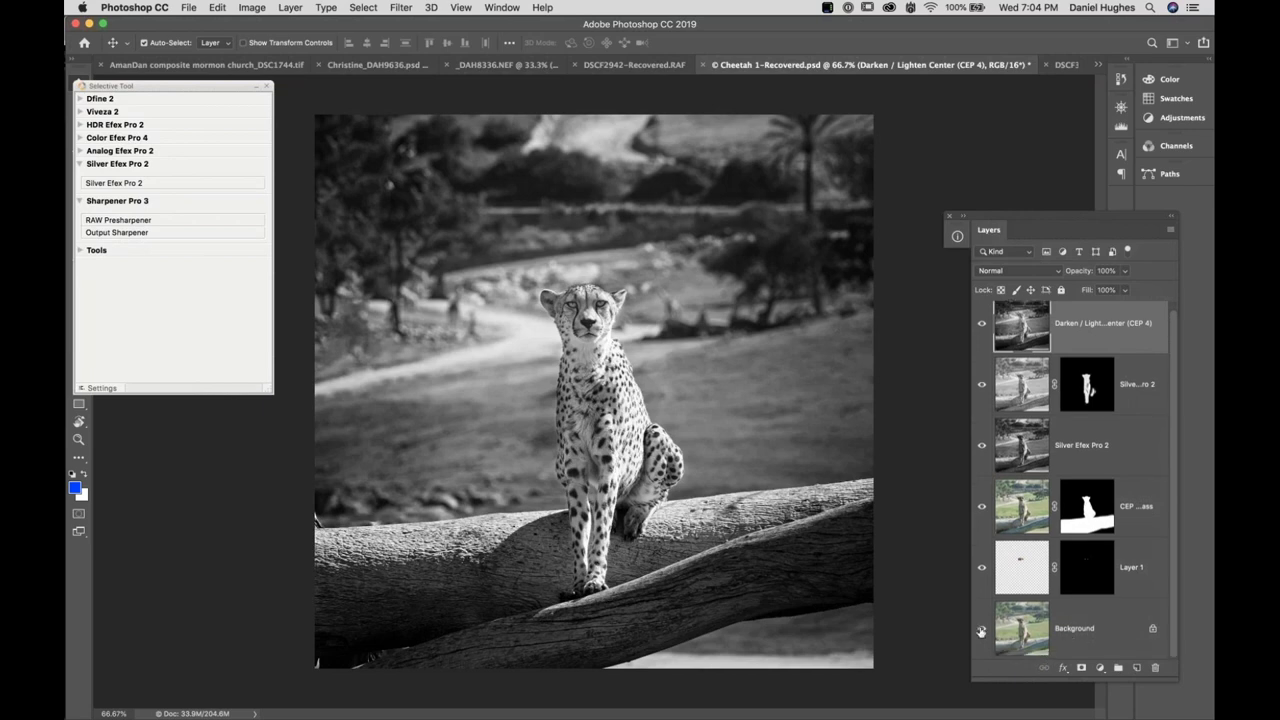
{"action": "left_click", "coordinate": [981, 630], "text": "alt"}
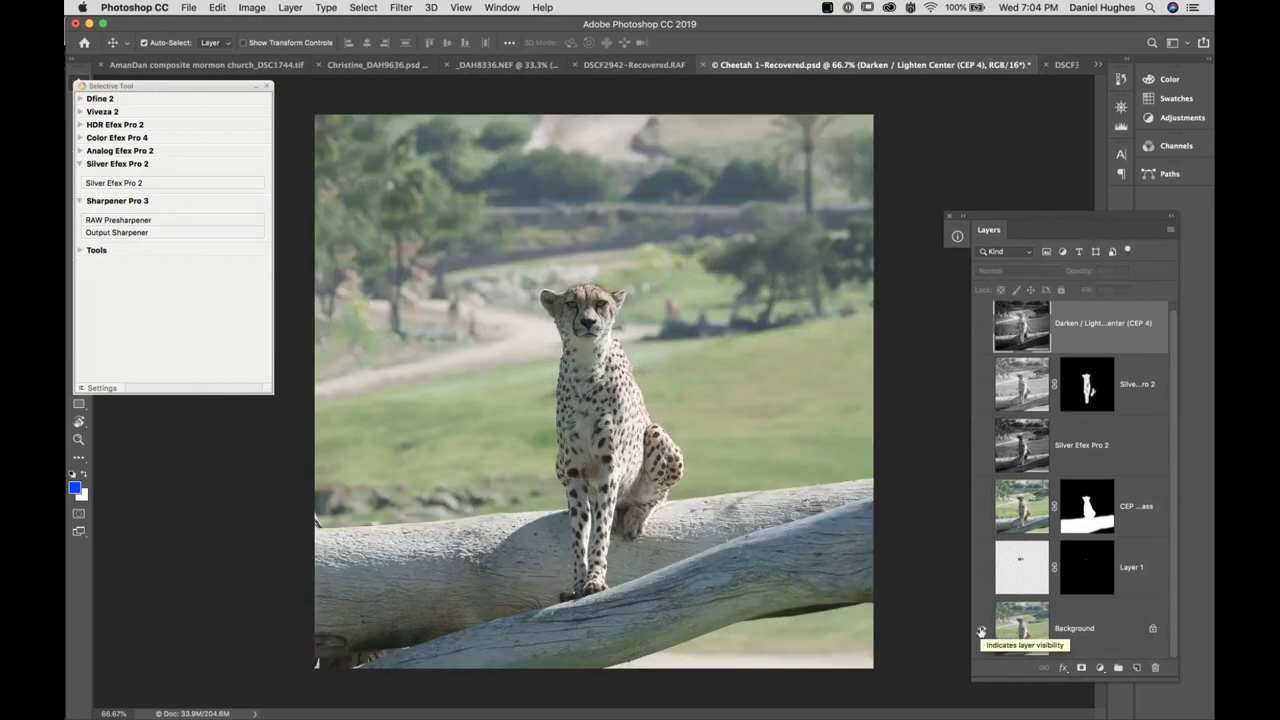
{"action": "left_click", "coordinate": [981, 630], "text": "alt"}
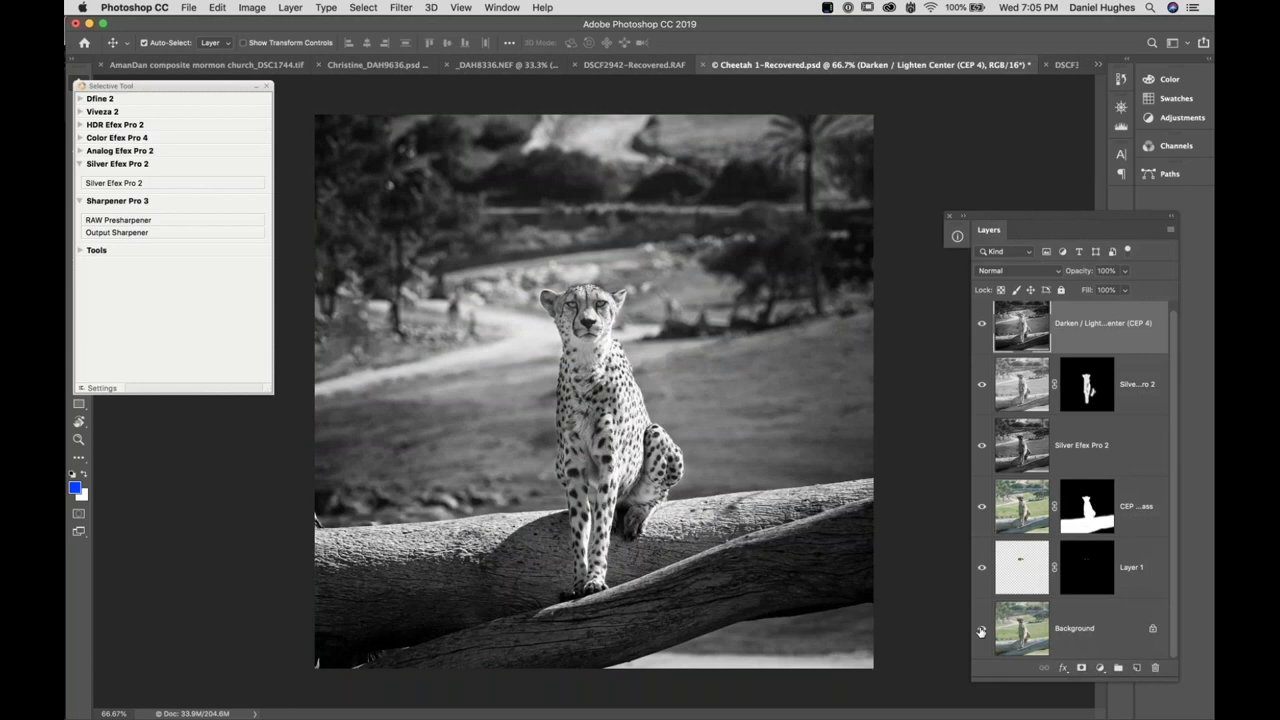
{"action": "left_click", "coordinate": [981, 630], "text": "alt"}
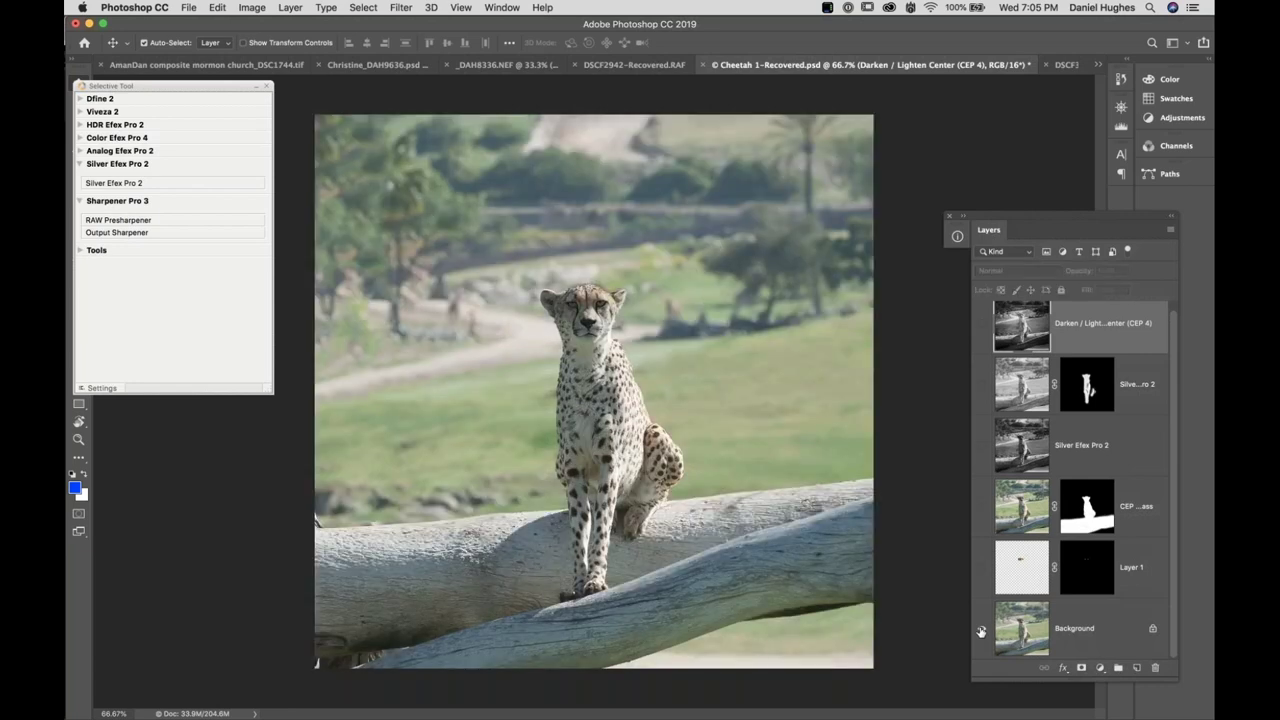
{"action": "left_click", "coordinate": [981, 630], "text": "alt"}
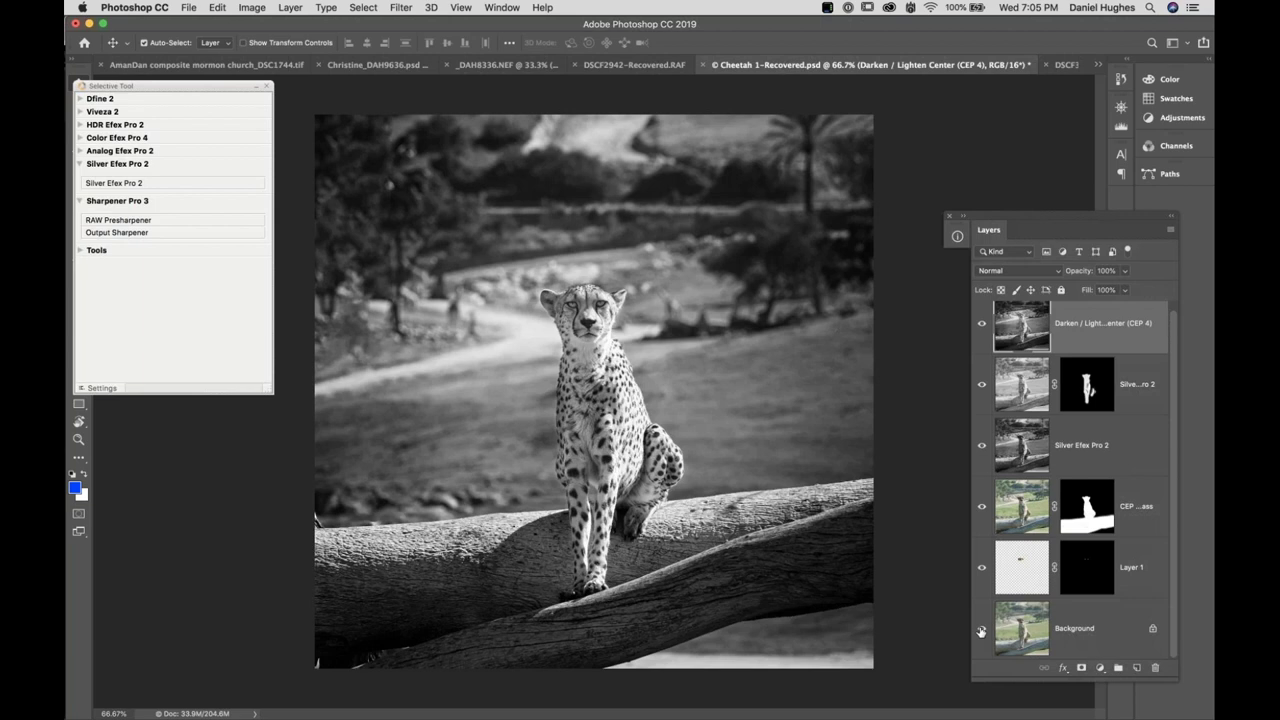
Delete the Silver Efex Pro 2 layer from the church composite document
{"action": "left_click", "coordinate": [168, 66]}
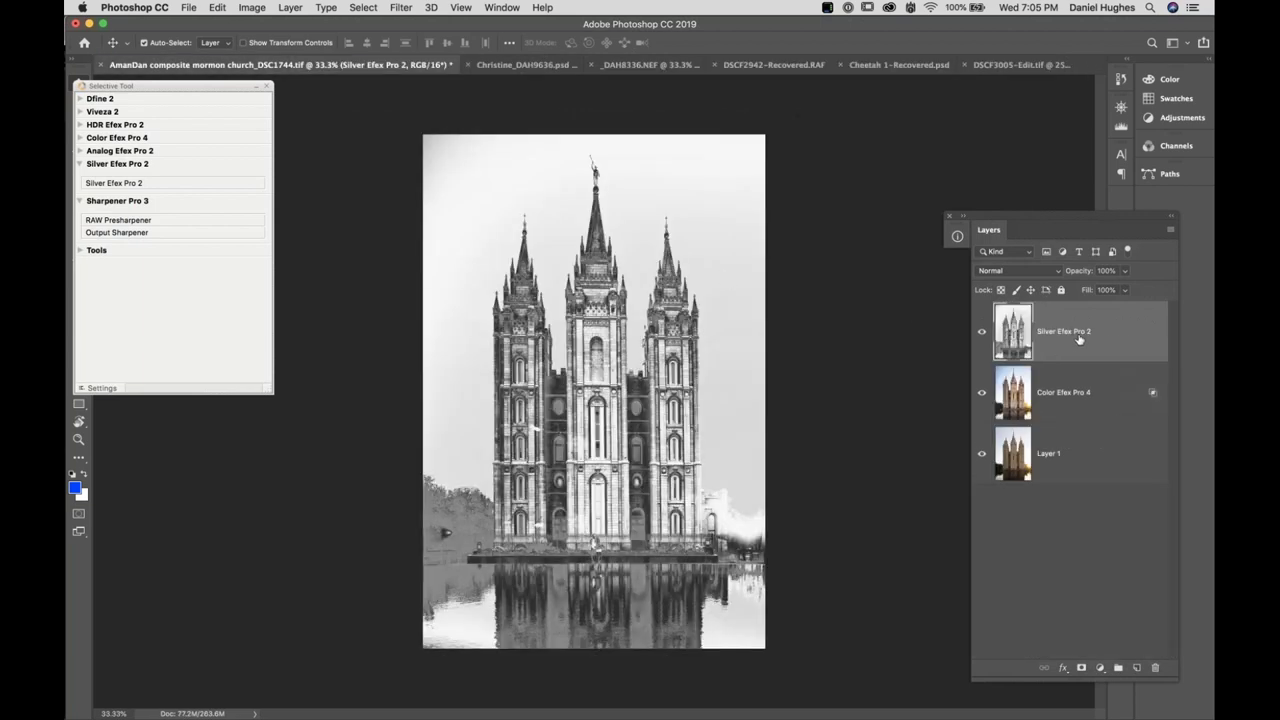
{"action": "left_click_drag", "start_coordinate": [1104, 347], "coordinate": [1156, 668]}
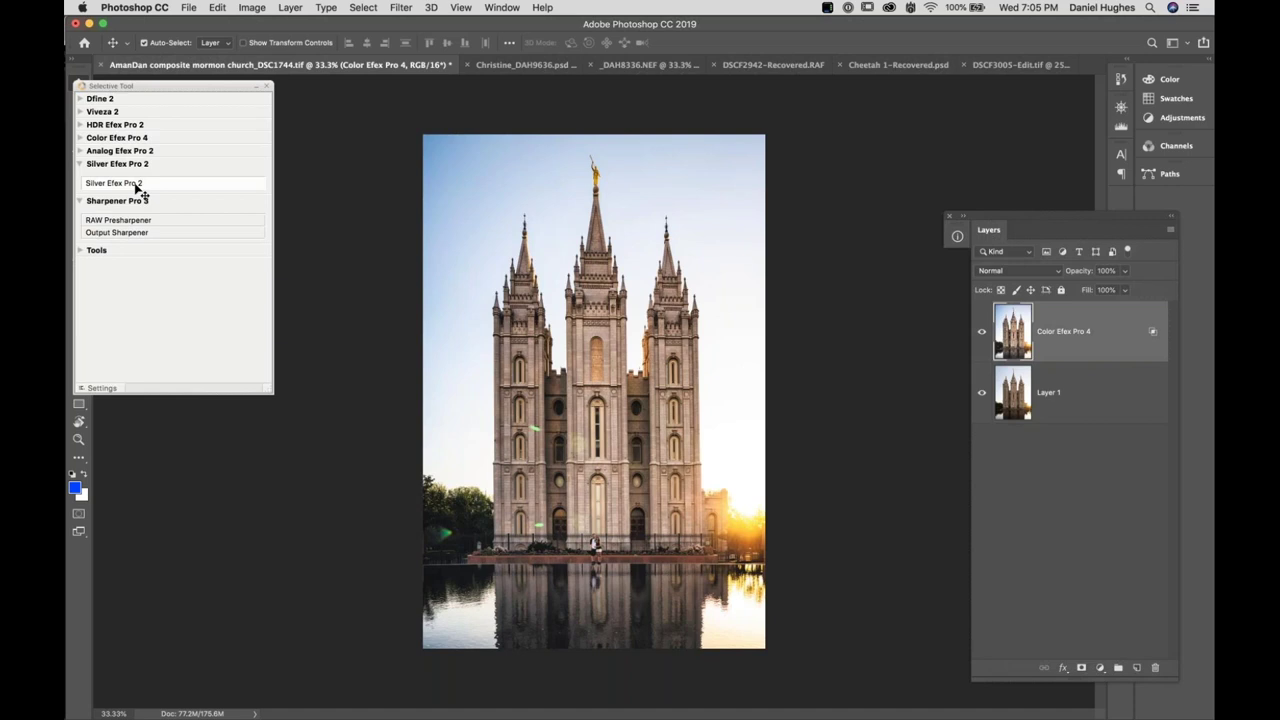
Compare the church image with and without the Color Efex Pro 4 layer by toggling its visibility, leaving it shown
{"action": "left_click", "coordinate": [981, 333]}
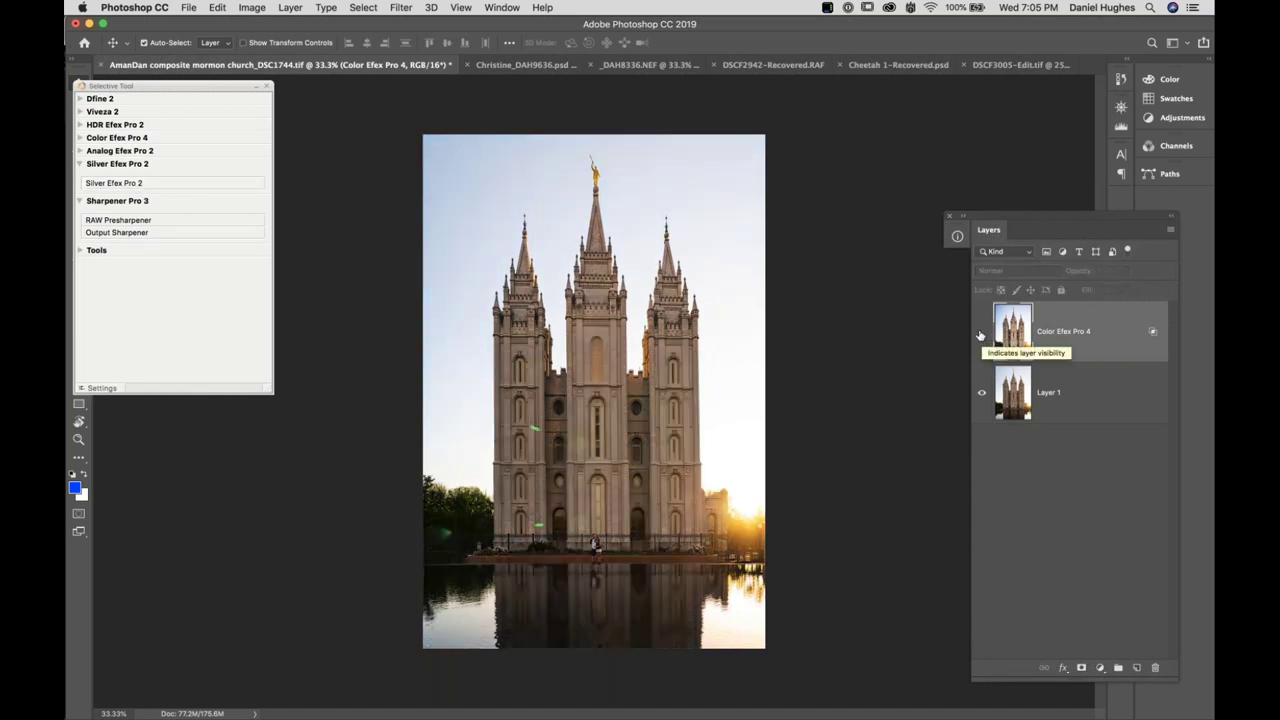
{"action": "left_click", "coordinate": [981, 333]}
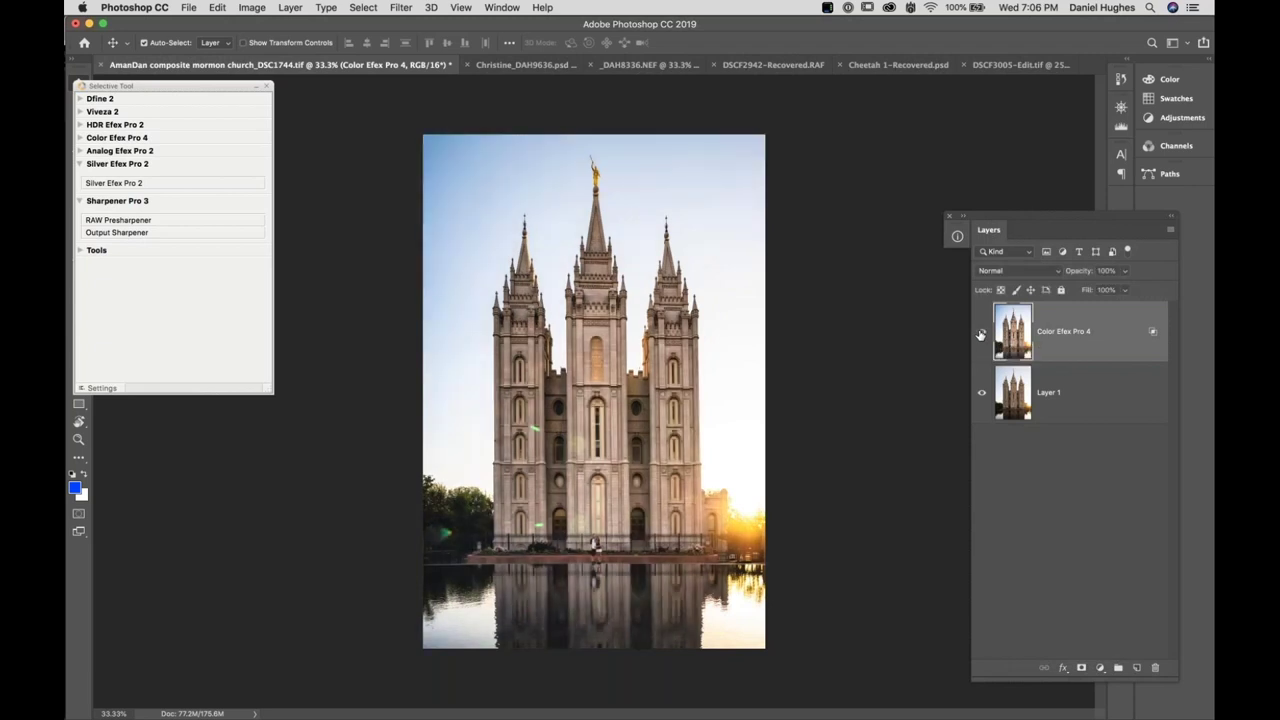
{"action": "left_click", "coordinate": [981, 333]}
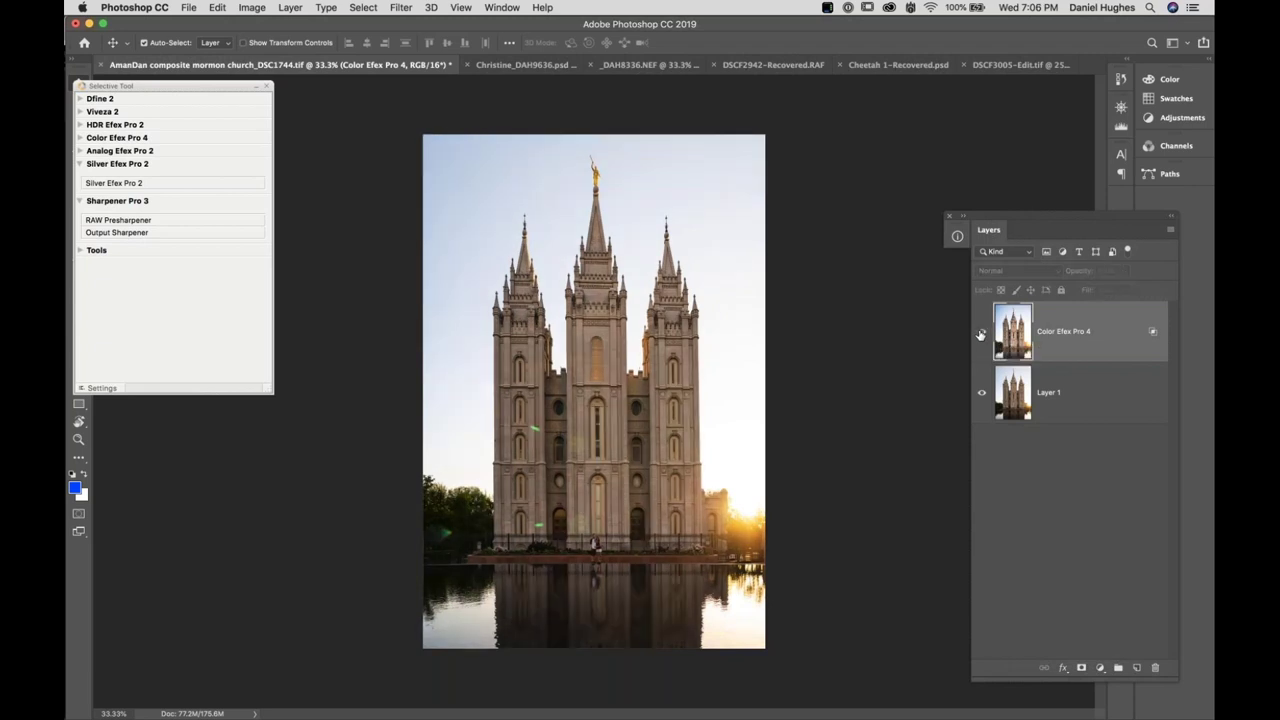
{"action": "left_click", "coordinate": [981, 333]}
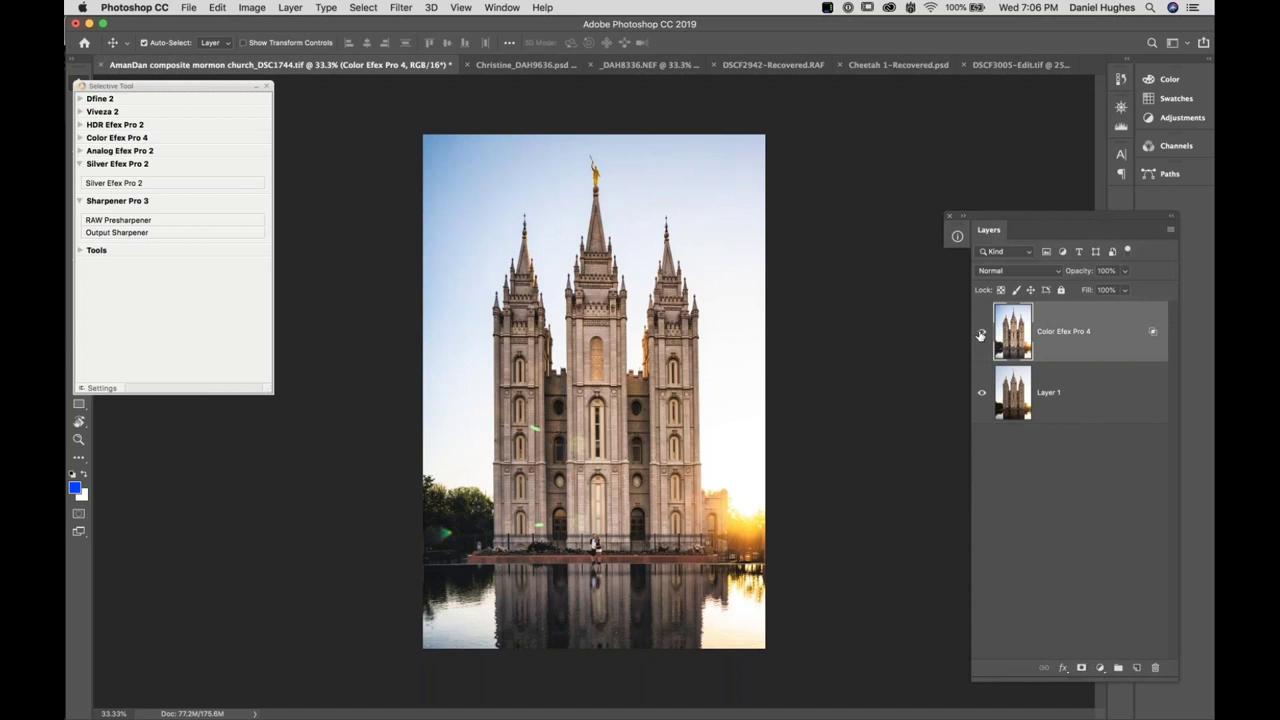
{"action": "left_click", "coordinate": [981, 333]}
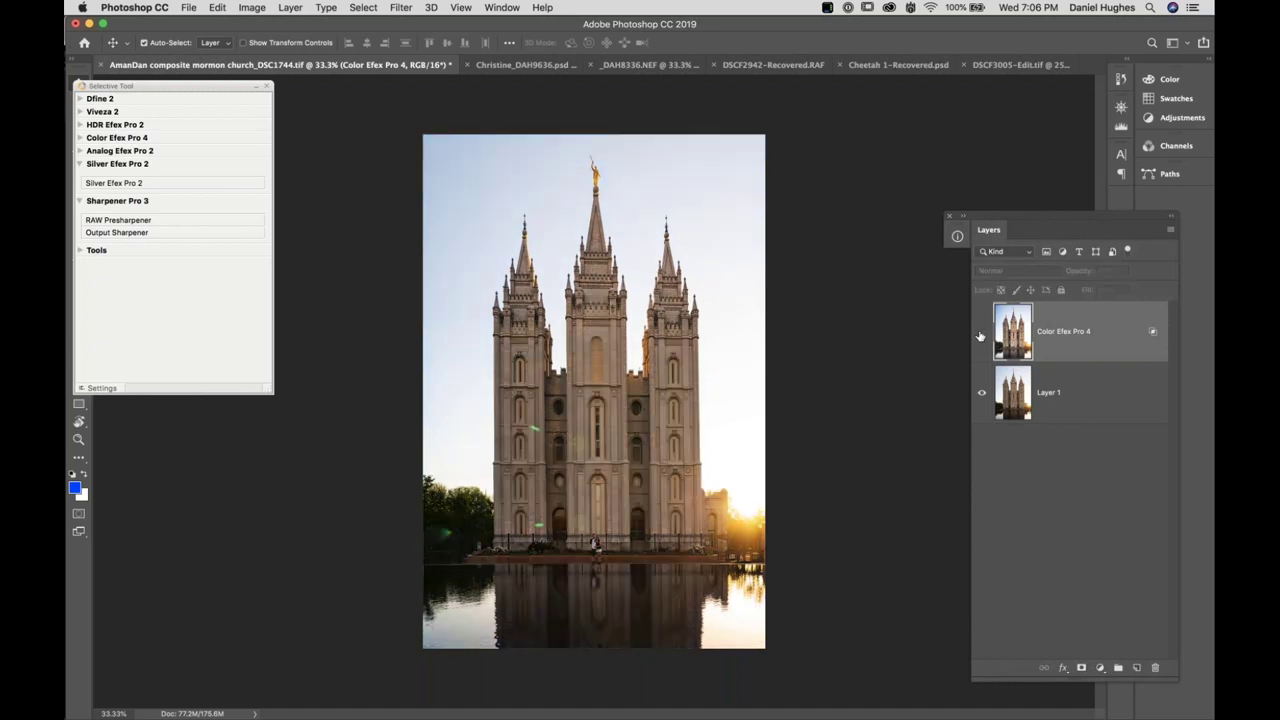
{"action": "left_click", "coordinate": [981, 333]}
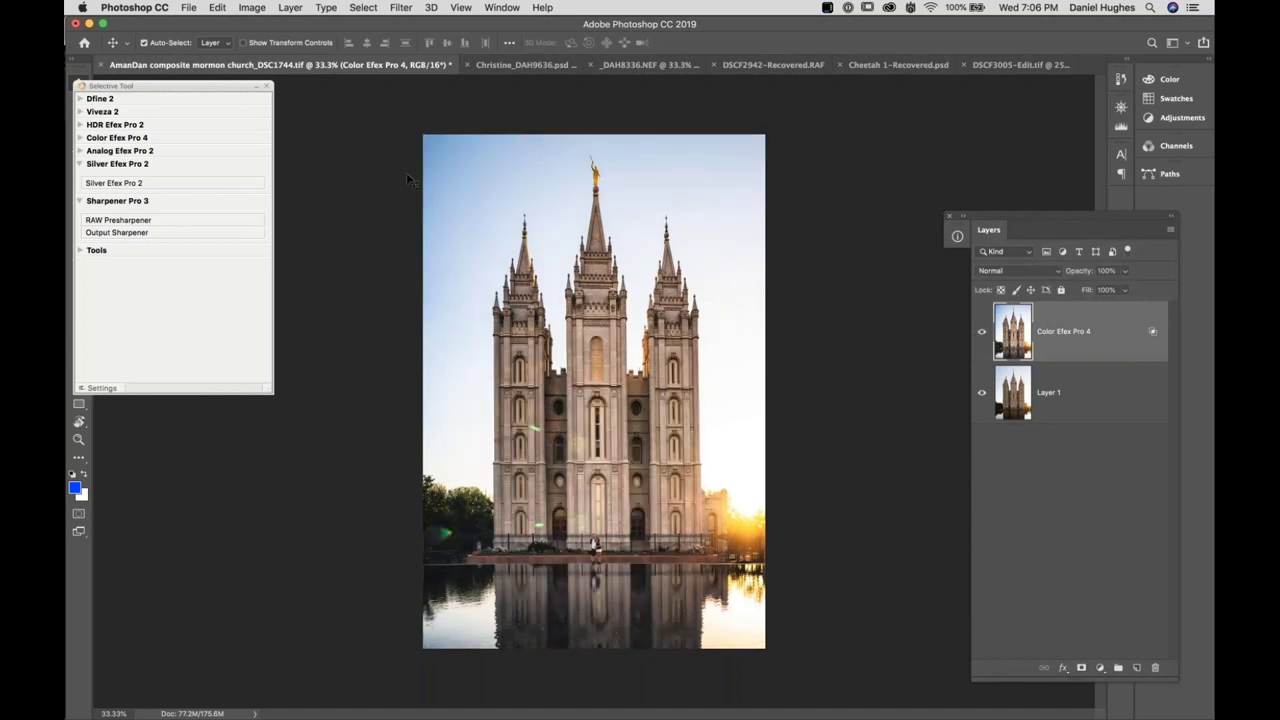
Launch Silver Efex Pro 2 on the Color Efex Pro 4 layer and collapse the Levels and Curves and Film Types sections
{"action": "left_click", "coordinate": [156, 186]}
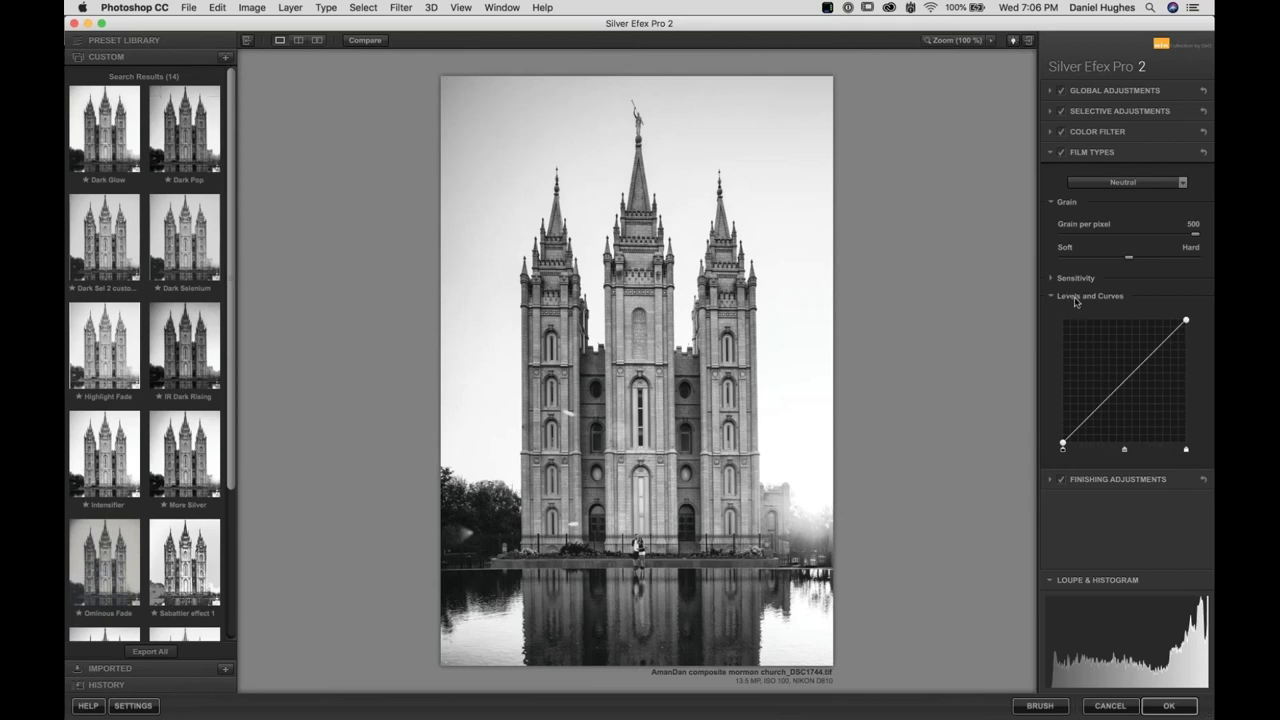
{"action": "left_click", "coordinate": [1075, 298]}
{"action": "left_click", "coordinate": [1106, 156]}
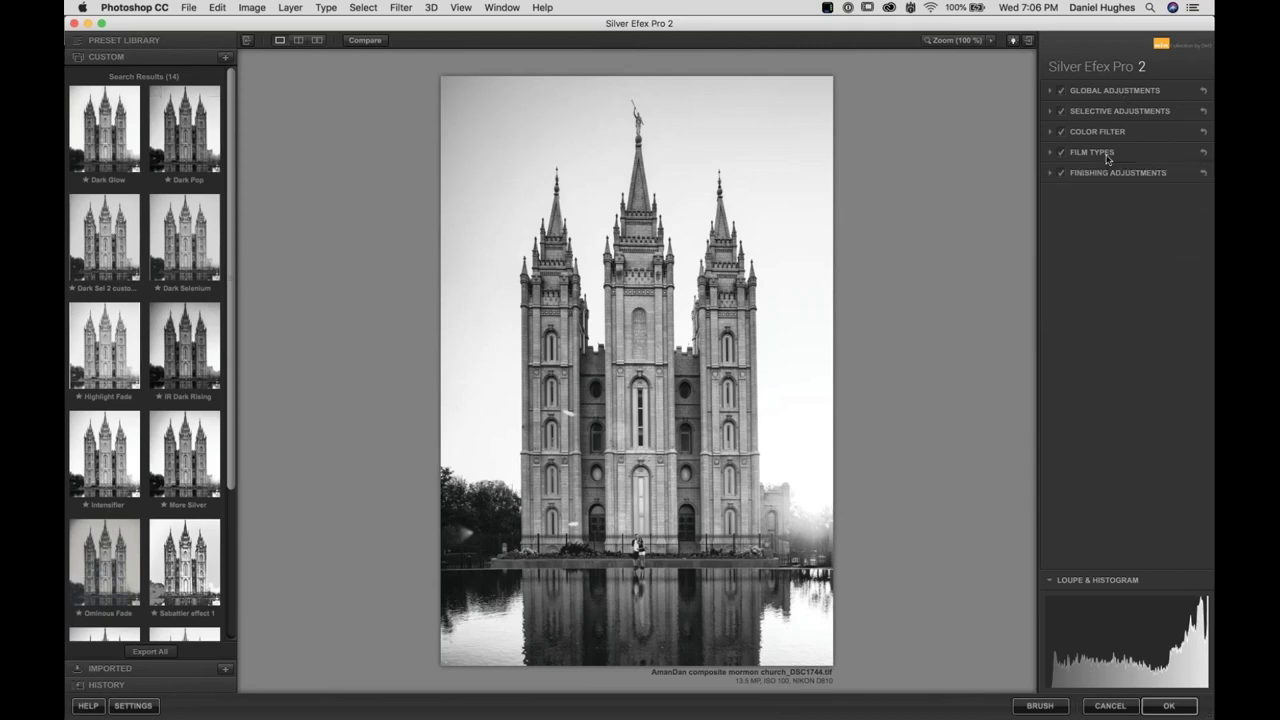
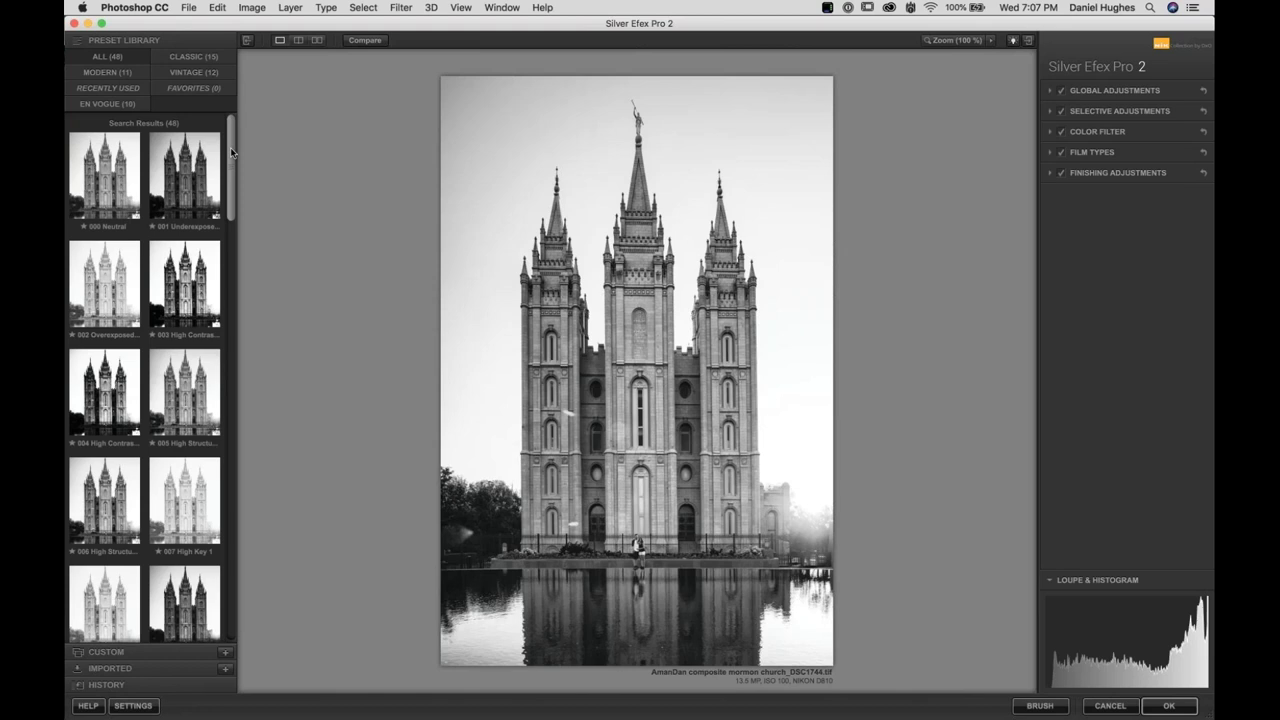
Look through the complete preset library and the En Vogue preset category
{"action": "scroll", "coordinate": [231, 160], "scroll_direction": "down", "scroll_amount": 1}
{"action": "scroll", "coordinate": [231, 168], "scroll_direction": "down", "scroll_amount": 8}
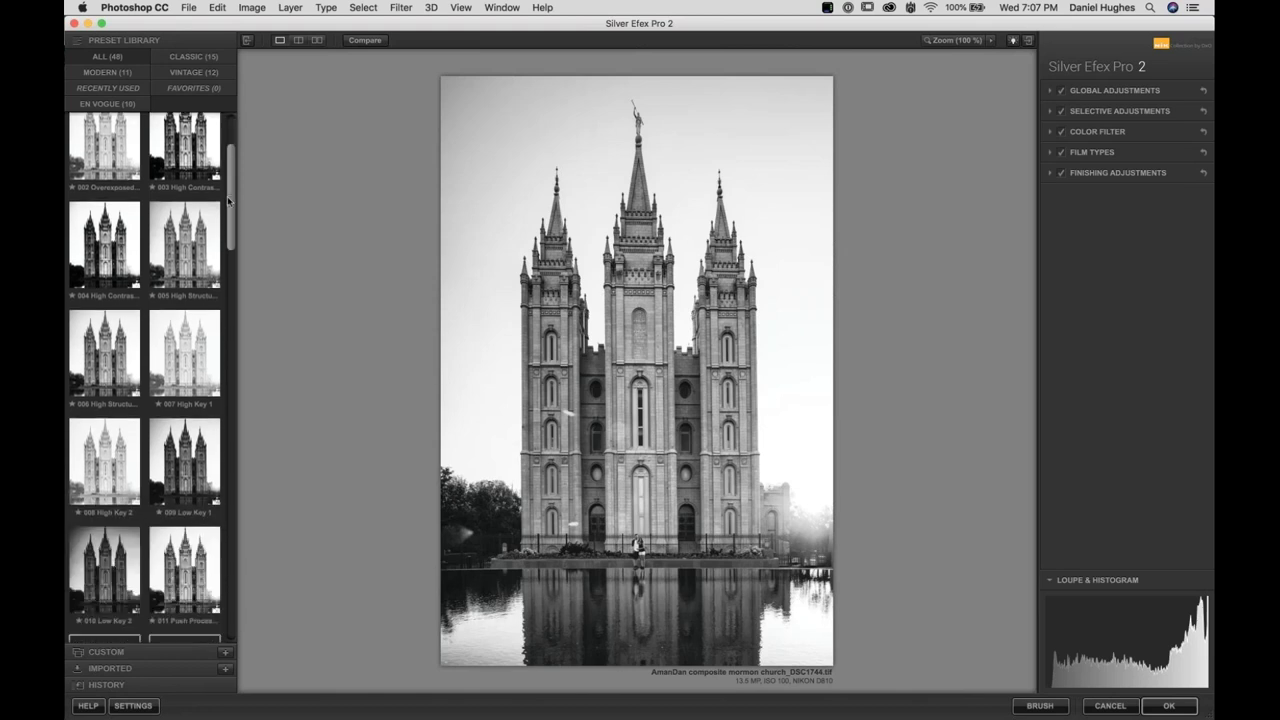
{"action": "left_click", "coordinate": [108, 56]}
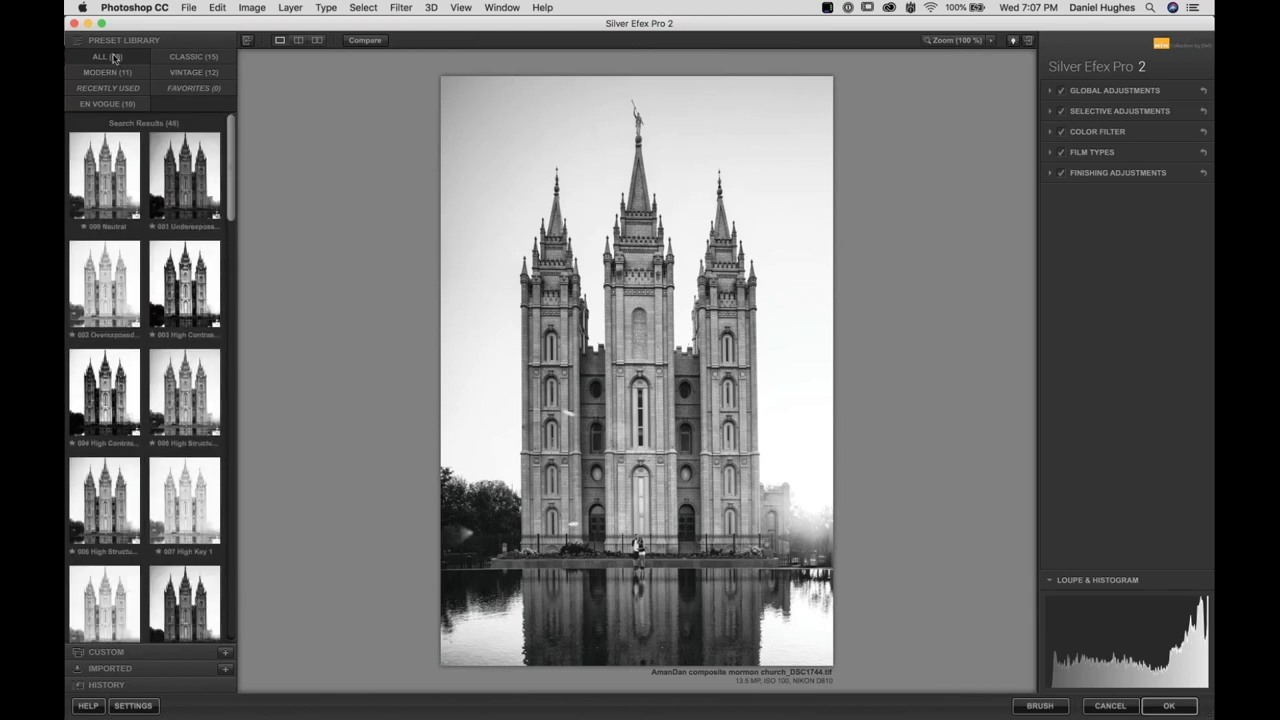
{"action": "left_click", "coordinate": [110, 104]}
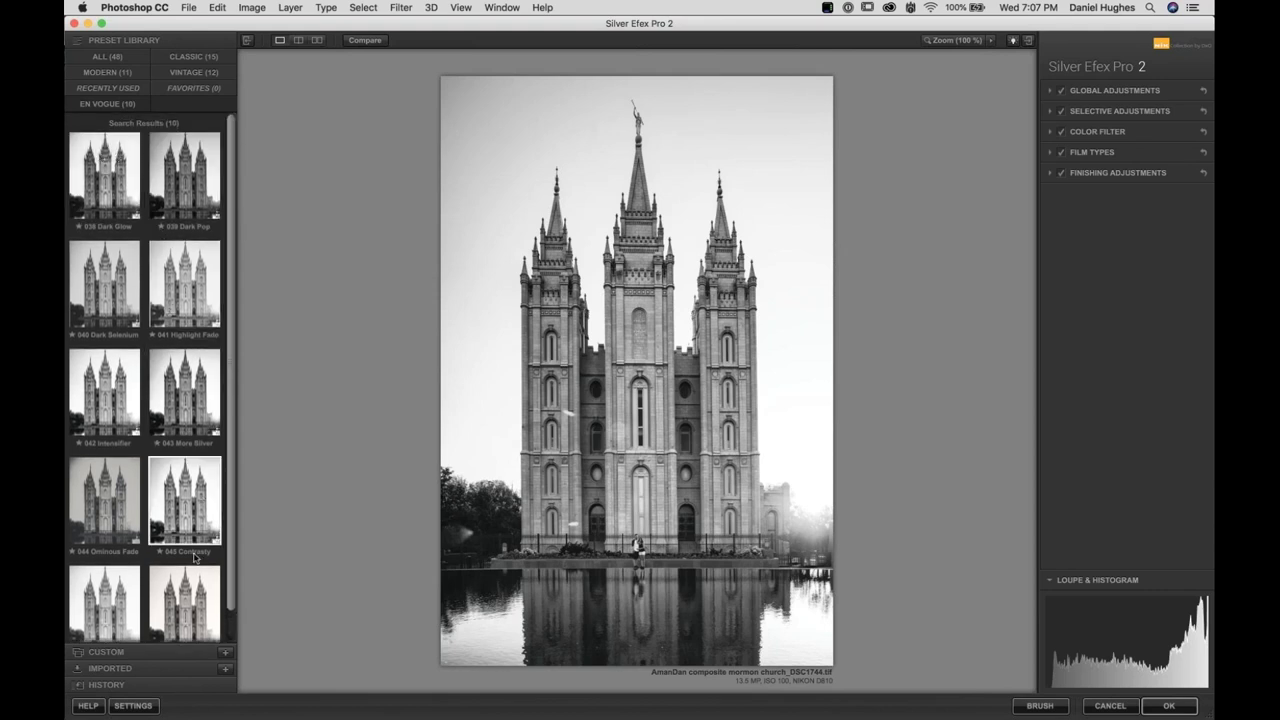
Apply the custom preset Sabattier effect 1 to the church image
{"action": "left_click", "coordinate": [172, 653]}
{"action": "left_click_drag", "start_coordinate": [233, 325], "coordinate": [235, 491]}
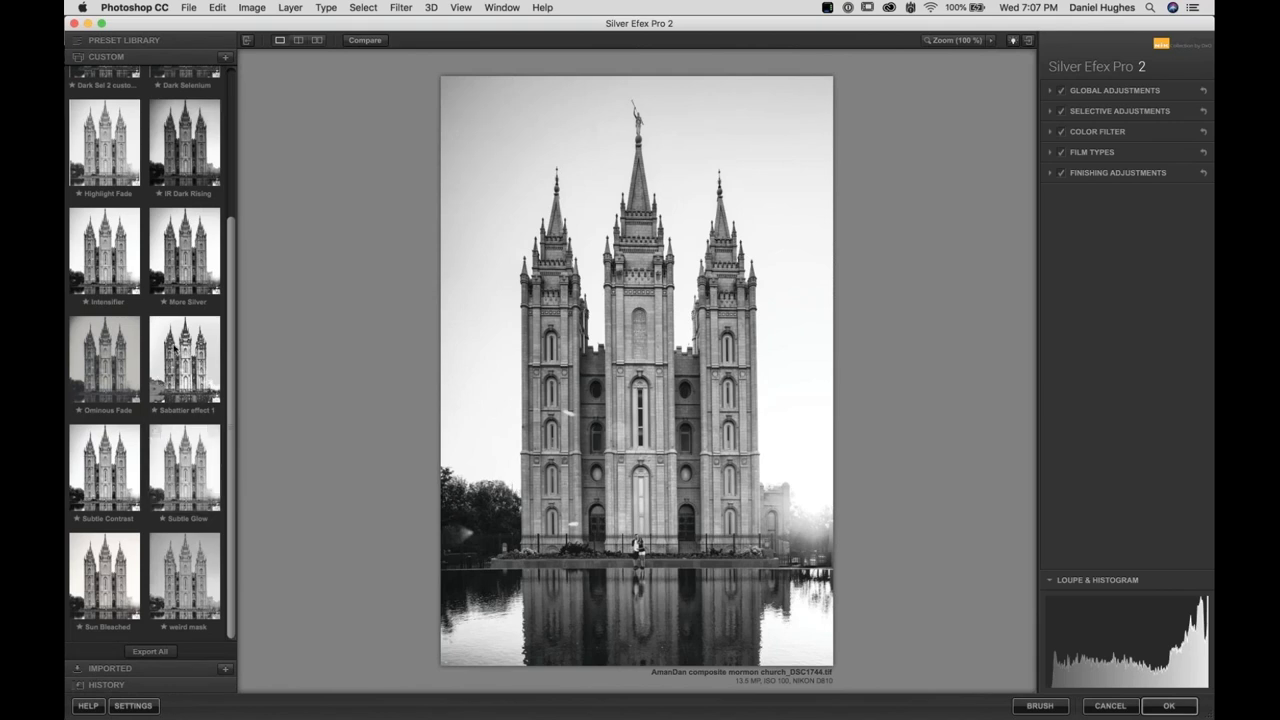
{"action": "left_click", "coordinate": [177, 355]}
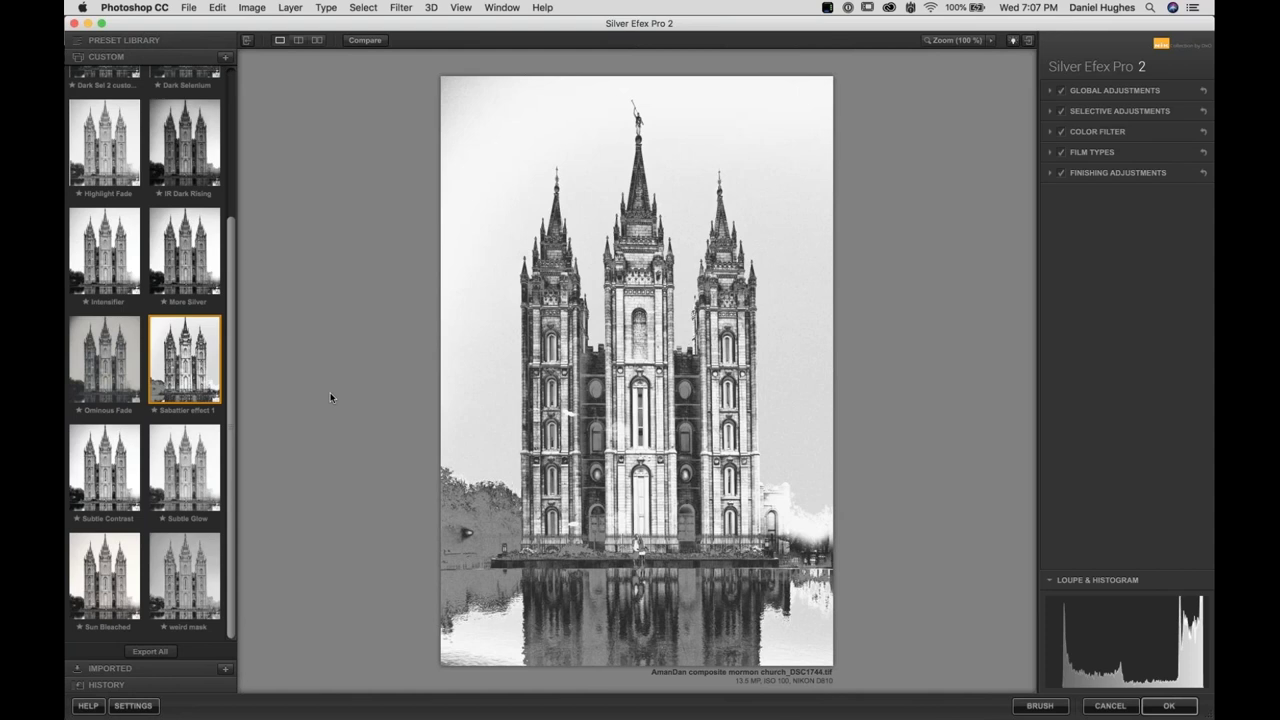
Compare the preset's effect with the unedited image, including in side-by-side preview, and return to the single-image view
{"action": "left_click", "coordinate": [366, 44]}
{"action": "left_click", "coordinate": [366, 44]}
{"action": "left_click_drag", "start_coordinate": [228, 218], "coordinate": [232, 90]}
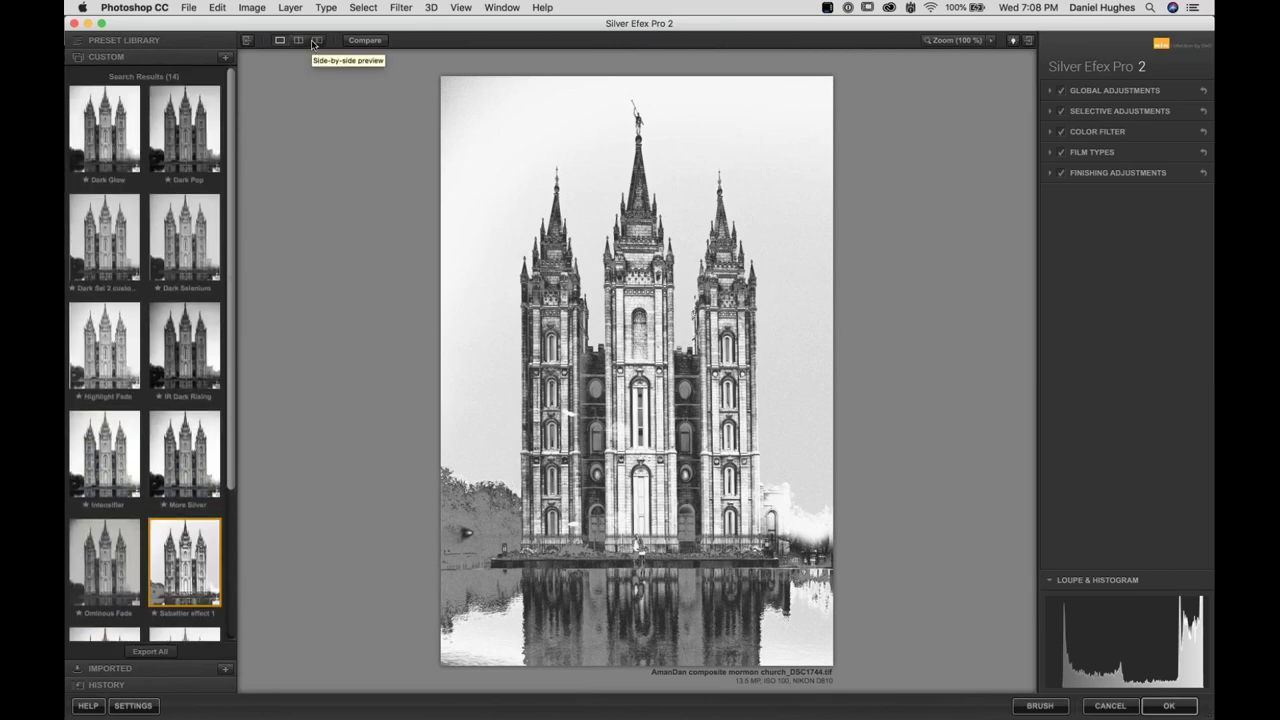
{"action": "left_click", "coordinate": [314, 42]}
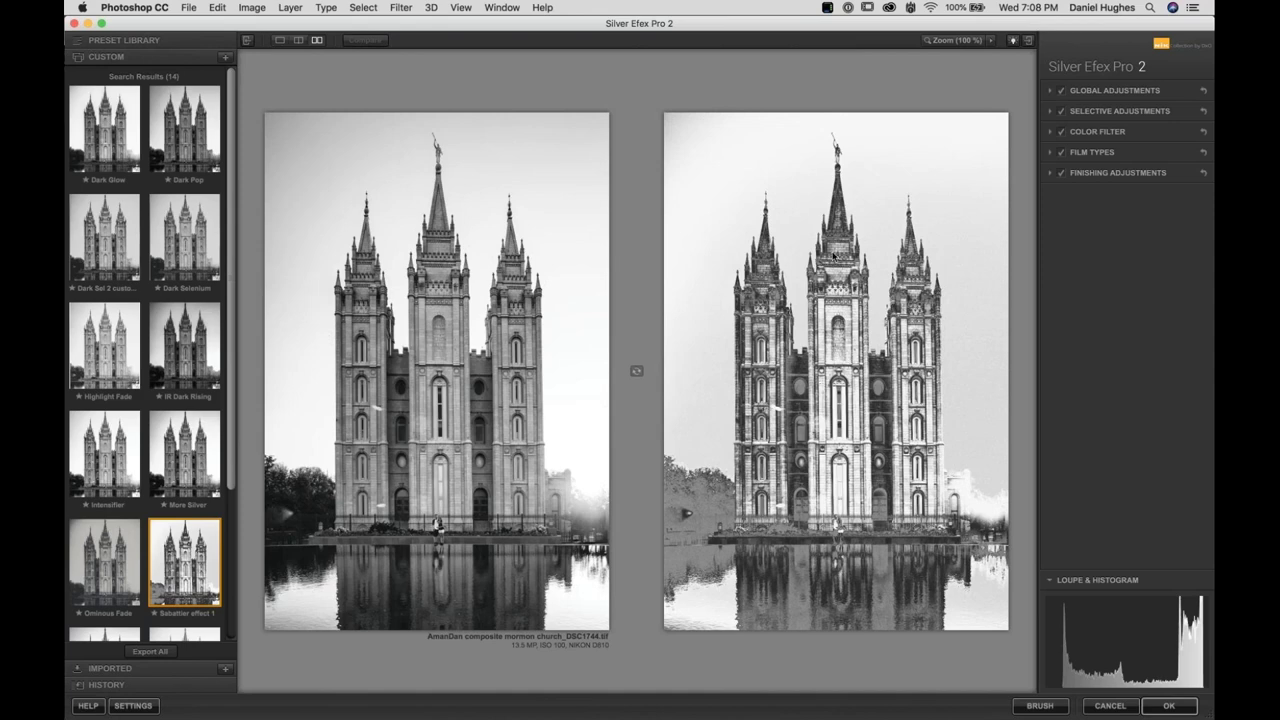
{"action": "left_click", "coordinate": [280, 40]}
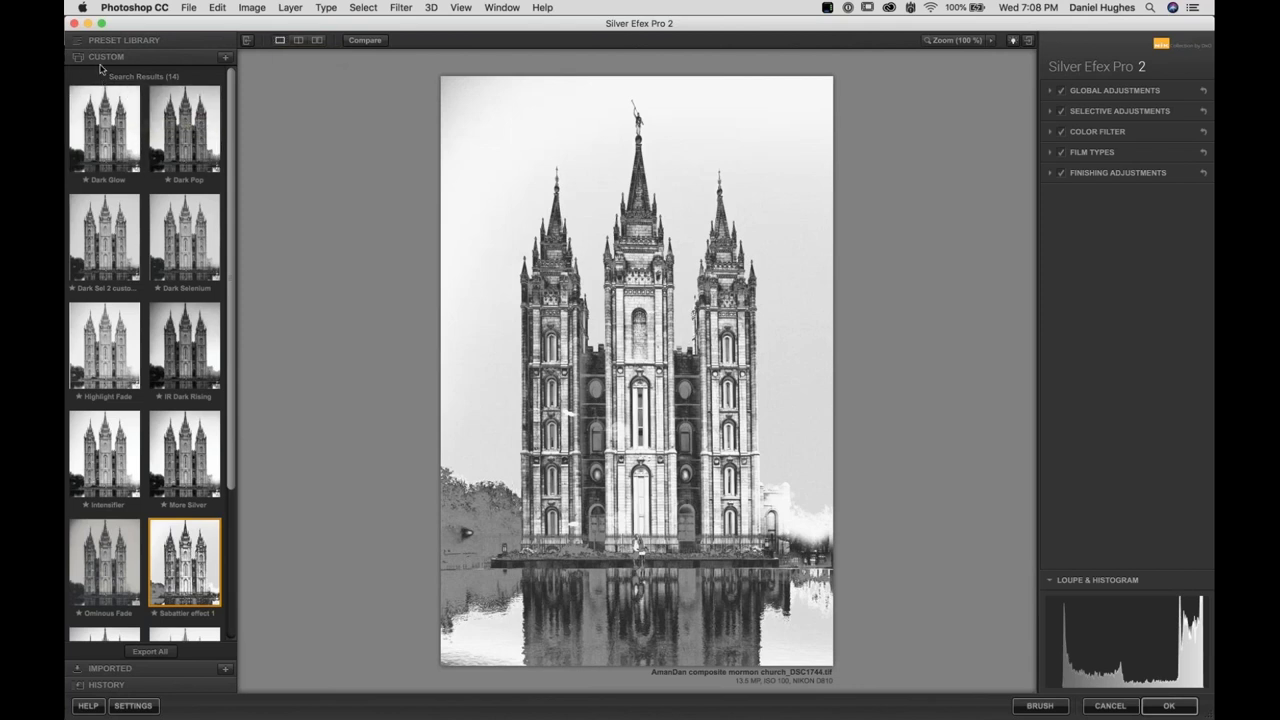
Apply the 000 Neutral preset from the full preset library to the church image
{"action": "left_click", "coordinate": [127, 42]}
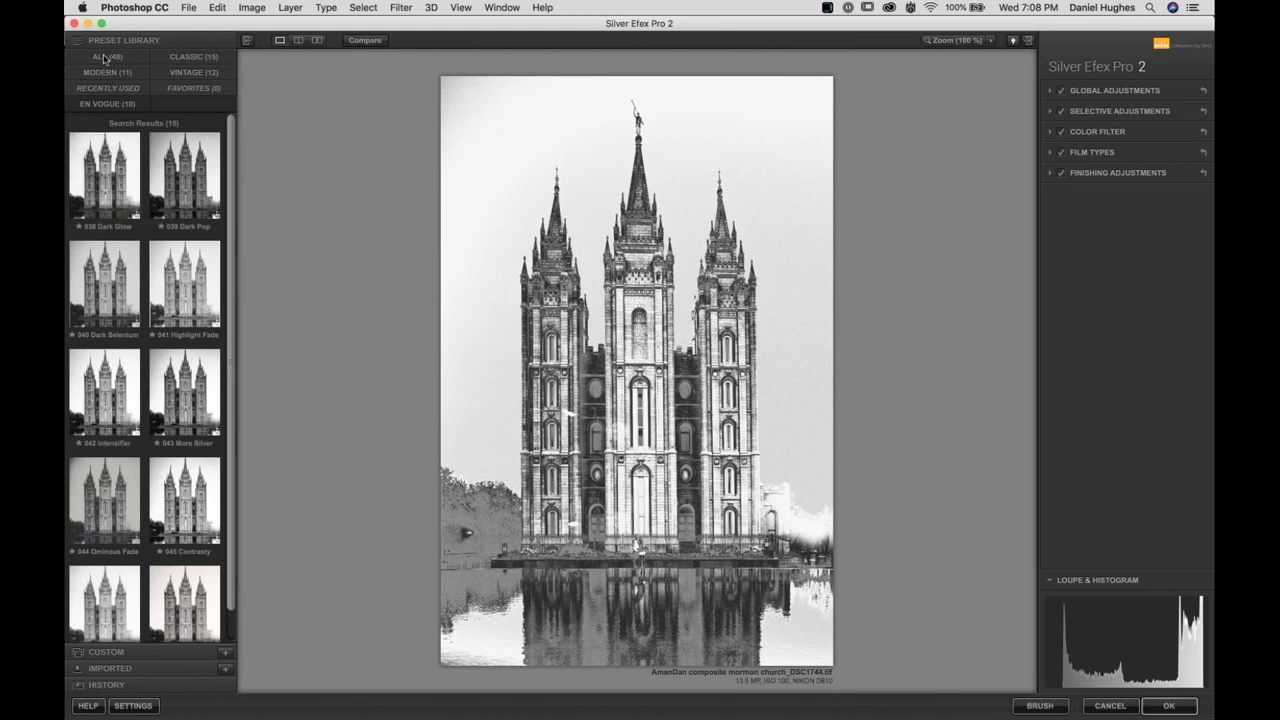
{"action": "left_click", "coordinate": [107, 56]}
{"action": "left_click", "coordinate": [105, 190]}
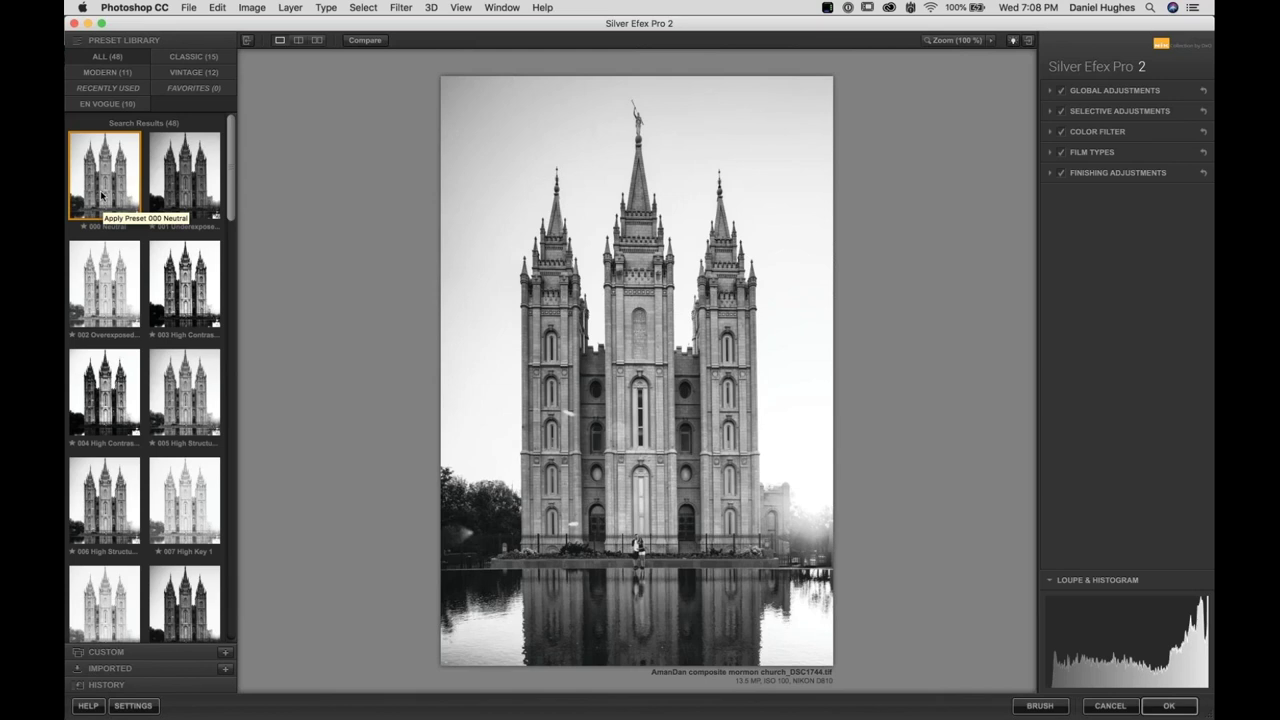
Hide the preset browser to leave more room for the image preview
{"action": "left_click", "coordinate": [246, 41]}
{"action": "mouse_move", "coordinate": [960, 708]}
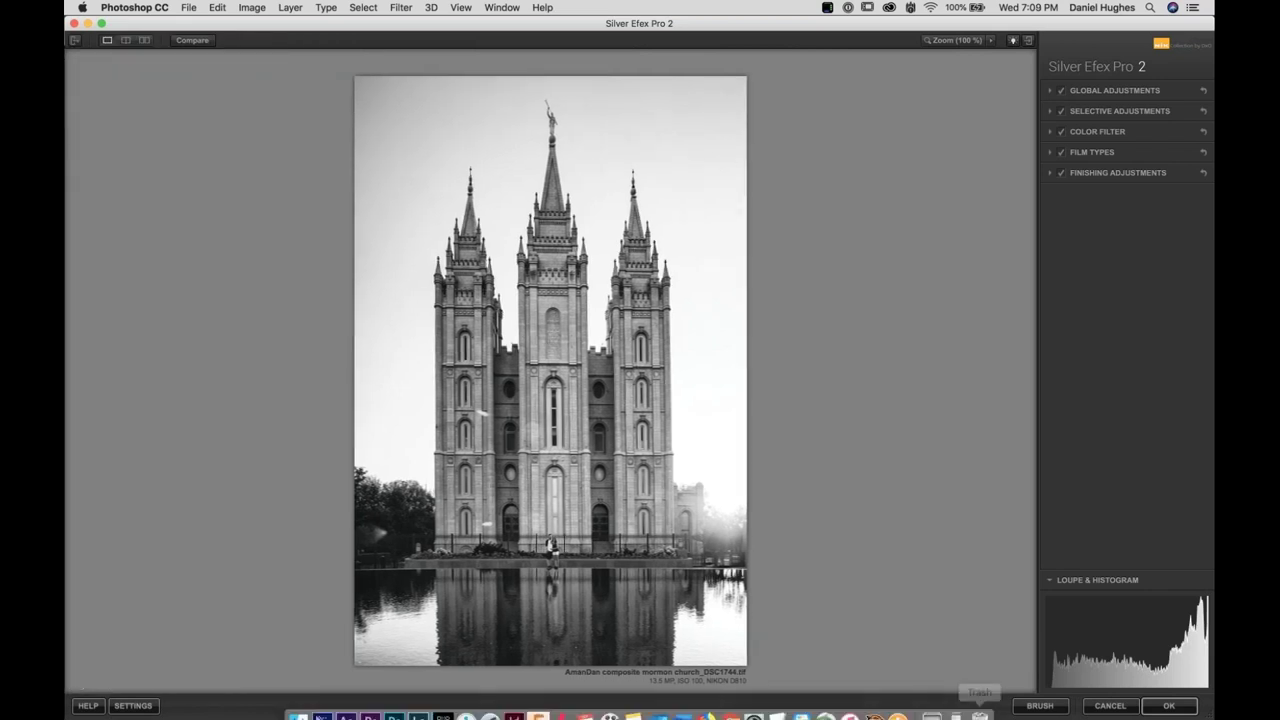
{"action": "left_click", "coordinate": [955, 706]}
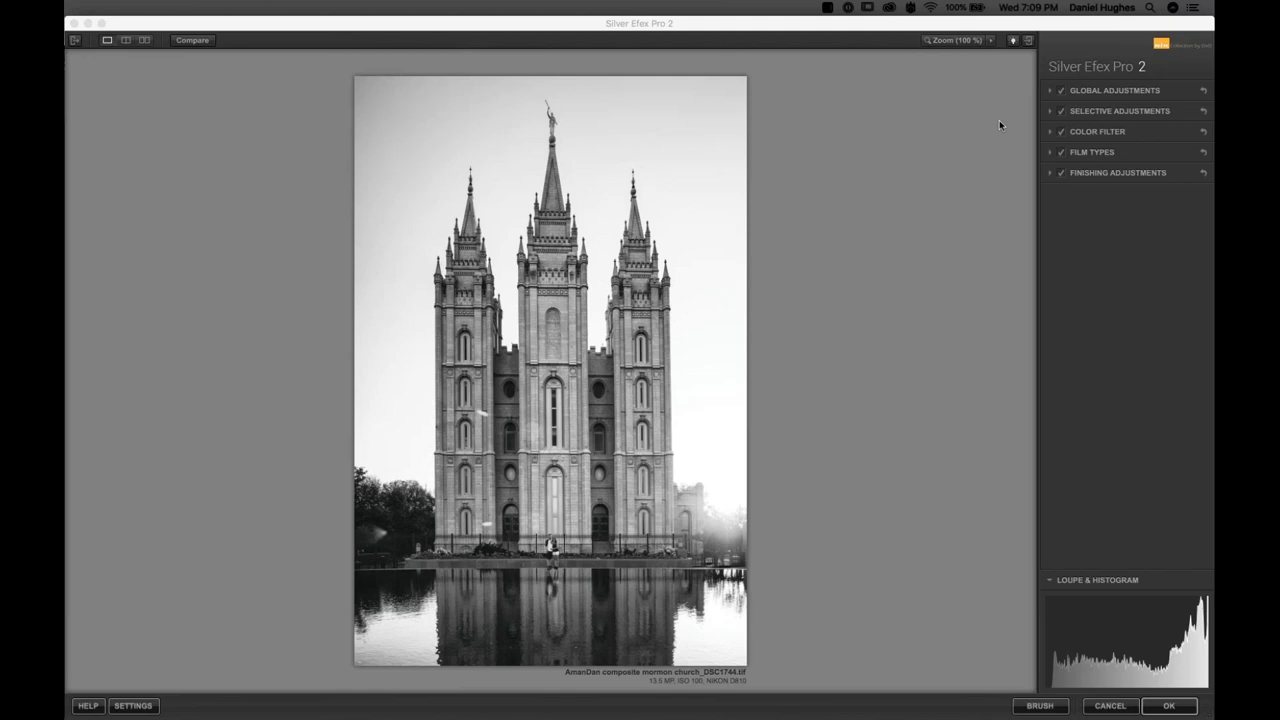
Expand the Global Adjustments, Color Filter and Film Types sections
{"action": "left_click", "coordinate": [1098, 97]}
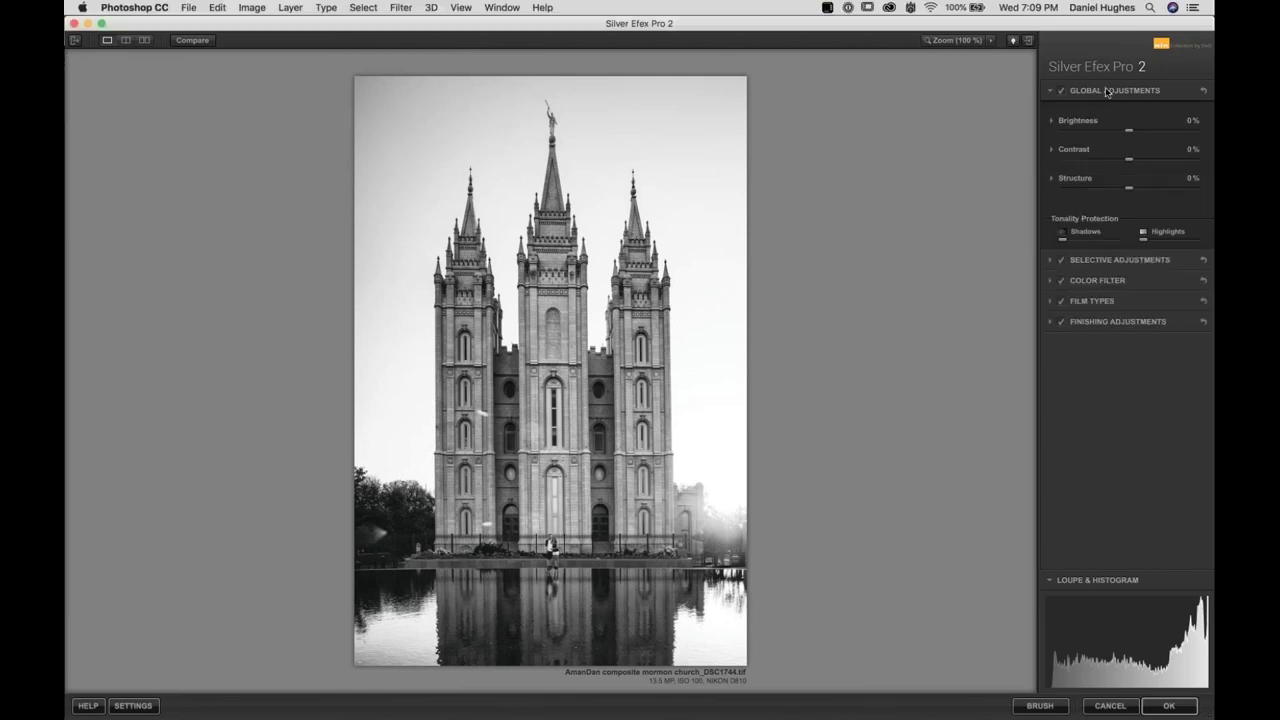
{"action": "left_click", "coordinate": [1090, 287]}
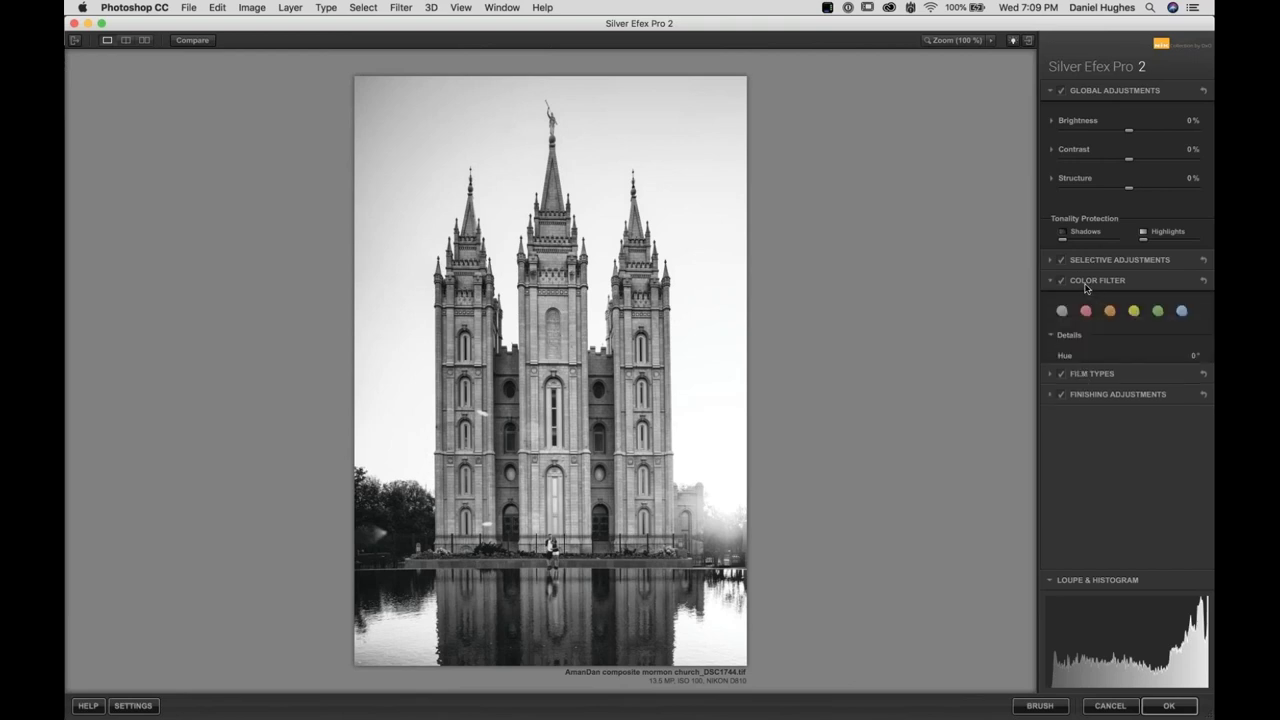
{"action": "left_click", "coordinate": [1097, 420]}
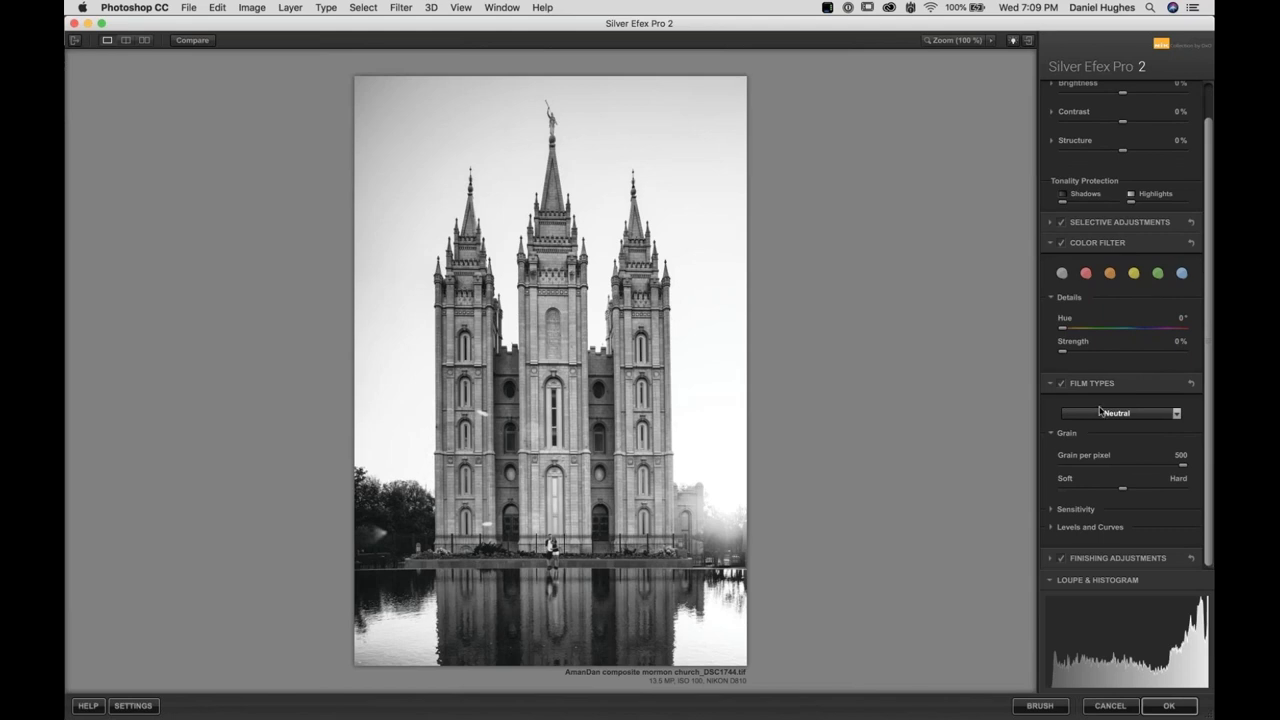
Collapse Color Filter and Global Adjustments, preview the film types but keep Neutral, and expand Levels and Curves
{"action": "left_click", "coordinate": [1098, 247]}
{"action": "left_click", "coordinate": [1093, 93]}
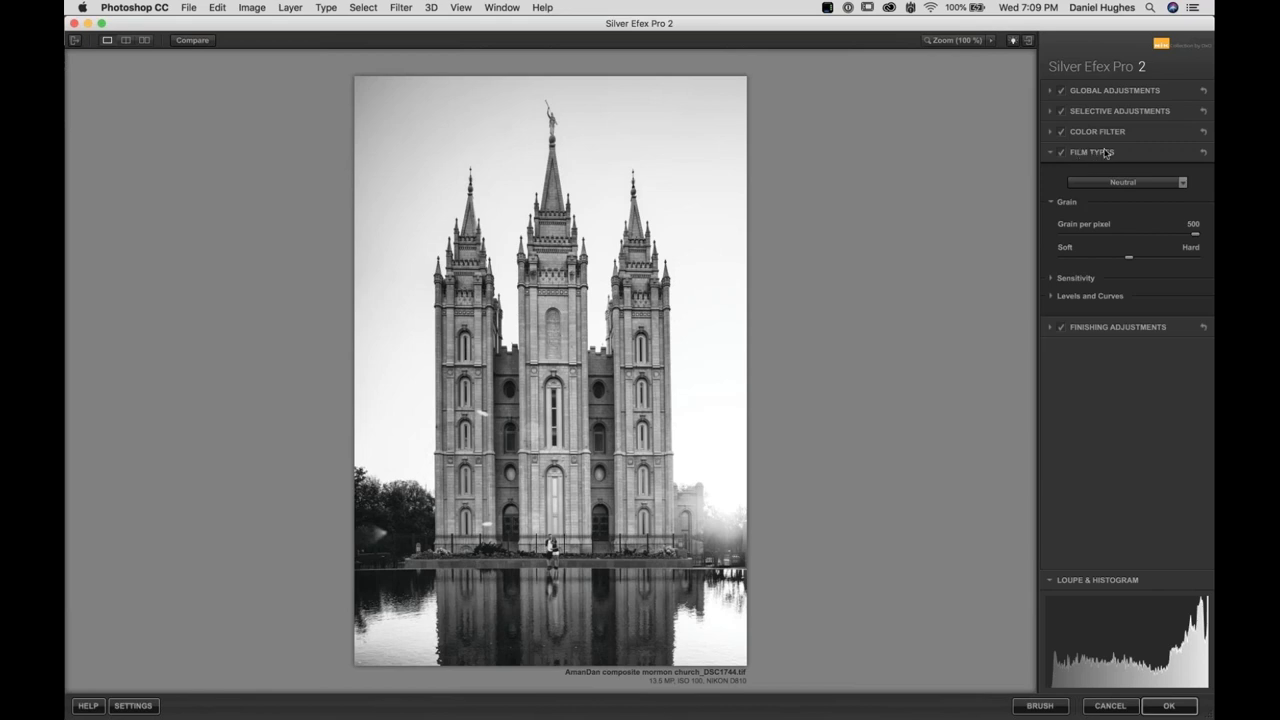
{"action": "left_click", "coordinate": [1178, 184]}
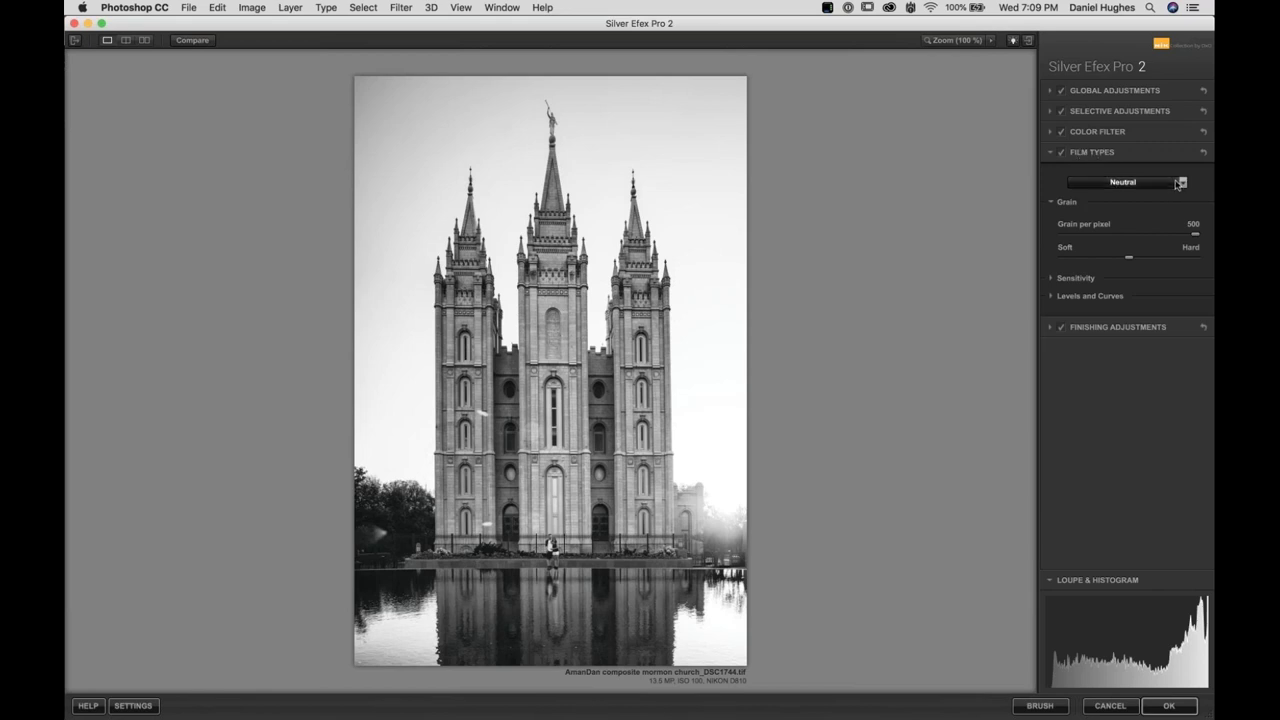
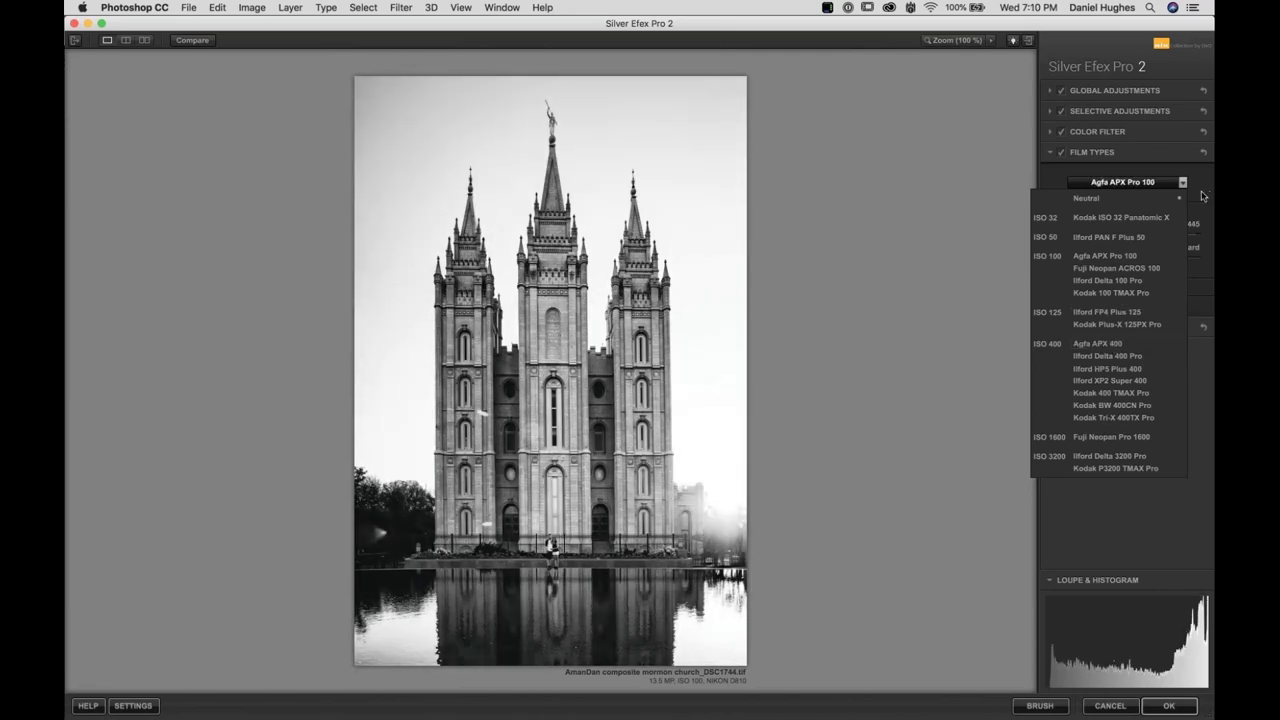
{"action": "left_click", "coordinate": [1080, 198]}
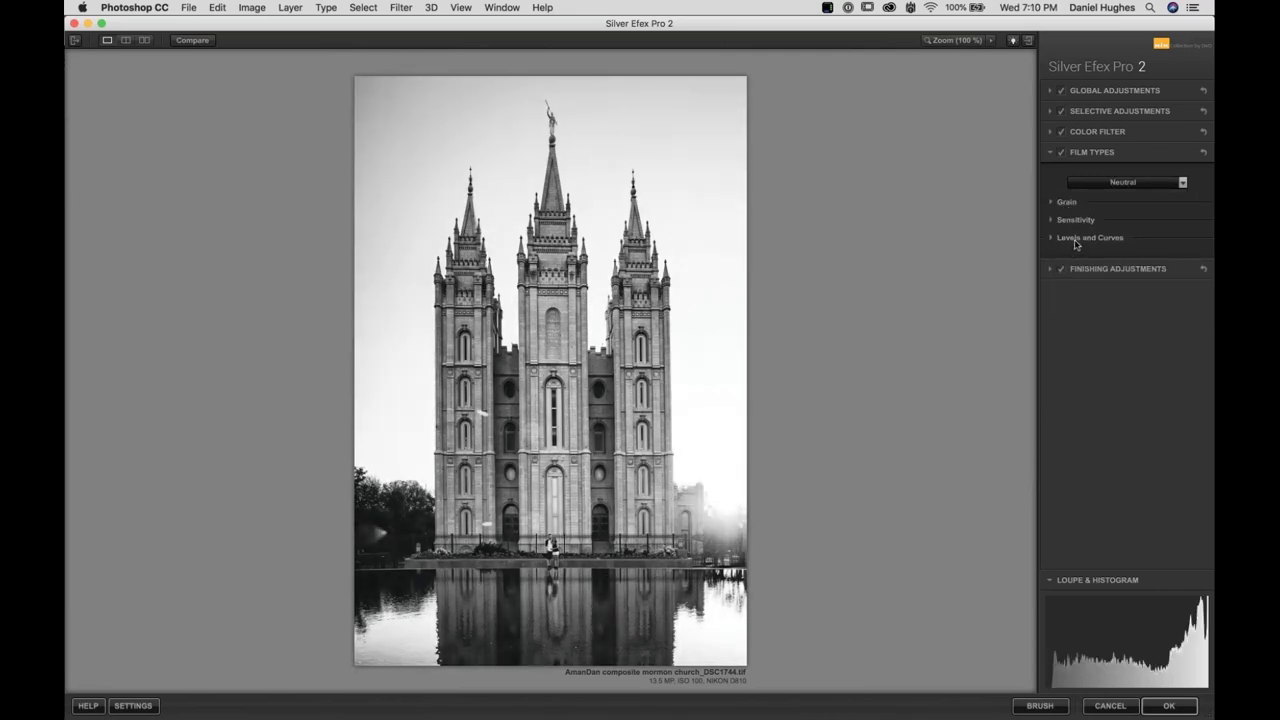
{"action": "left_click", "coordinate": [1076, 240]}
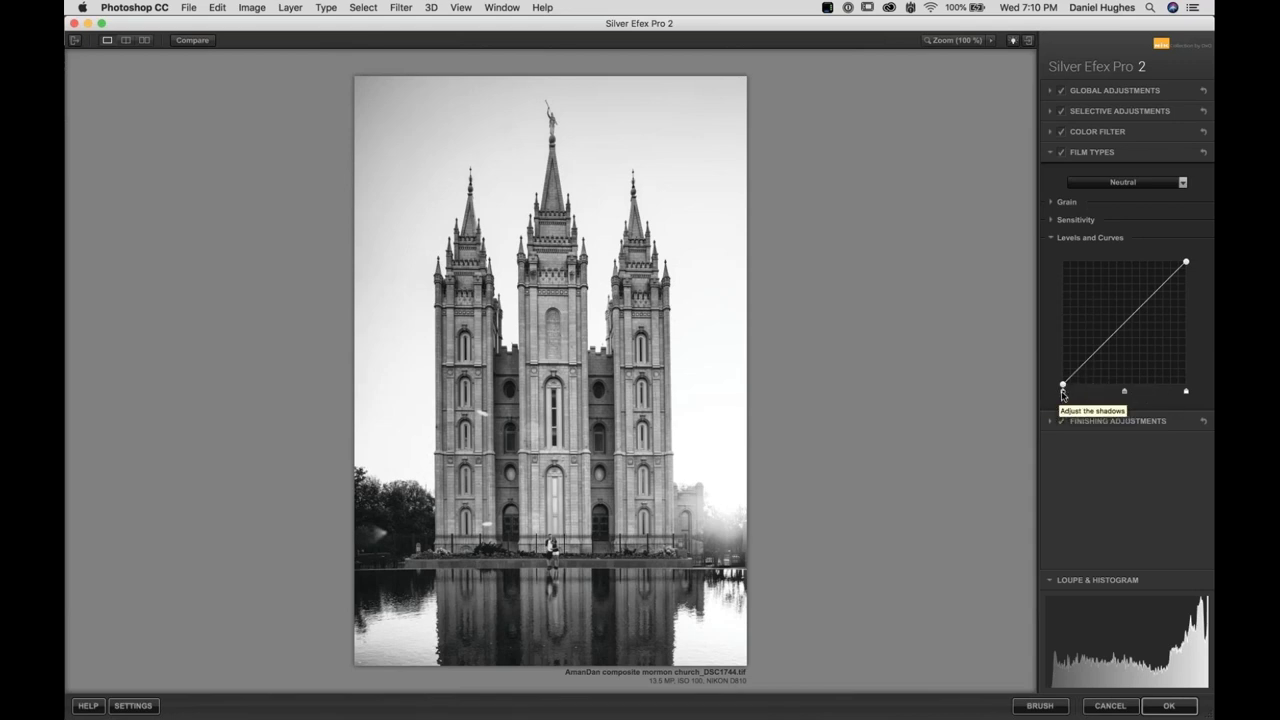
Try darkening and fading the shadows with the curve's black point, and return it to its default corner
{"action": "left_click_drag", "start_coordinate": [1062, 393], "coordinate": [1099, 398]}
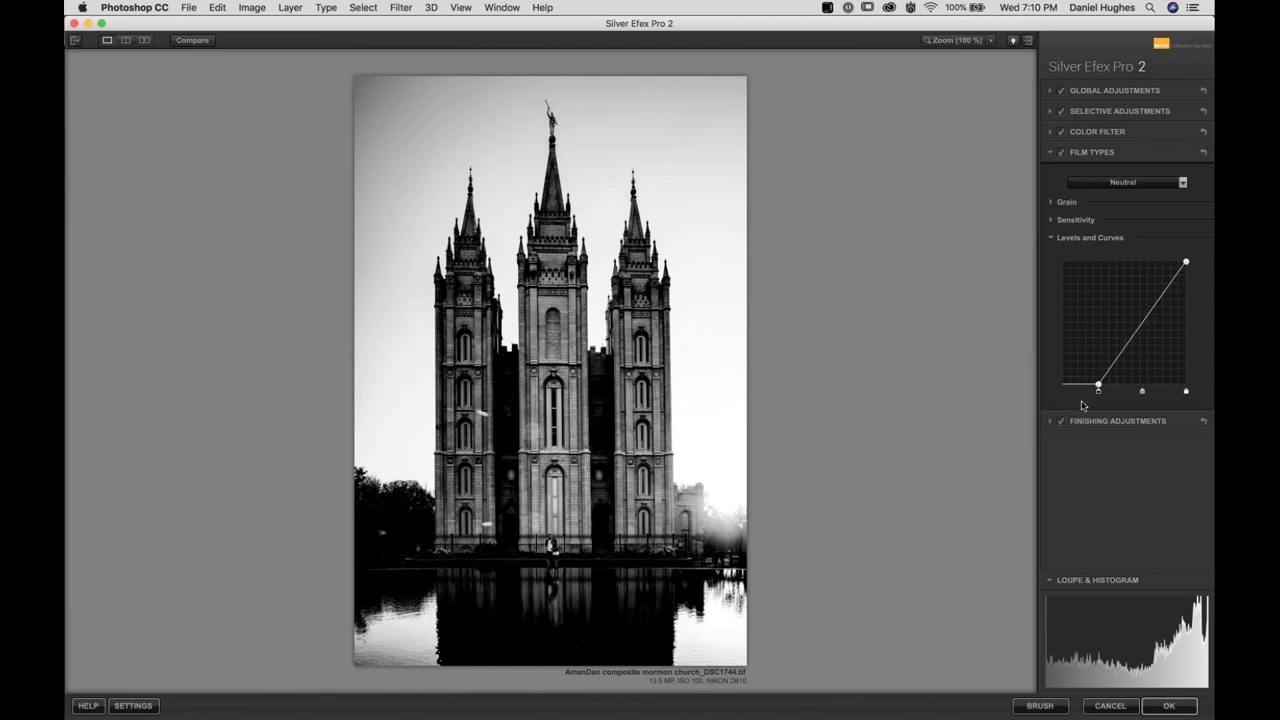
{"action": "left_click_drag", "start_coordinate": [1099, 392], "coordinate": [1055, 348]}
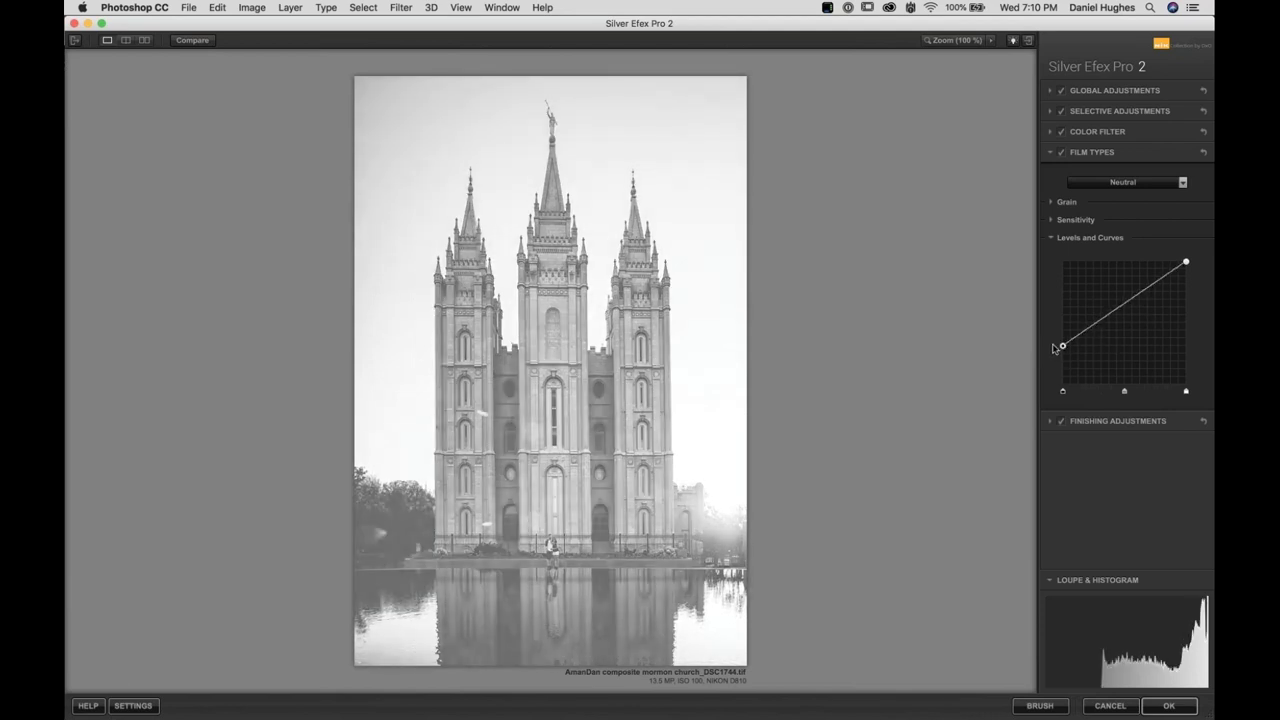
{"action": "mouse_move", "coordinate": [1054, 348]}
{"action": "left_mouse_down"}
{"action": "mouse_move", "coordinate": [1042, 393]}
{"action": "mouse_move", "coordinate": [1045, 355]}
{"action": "left_mouse_up"}
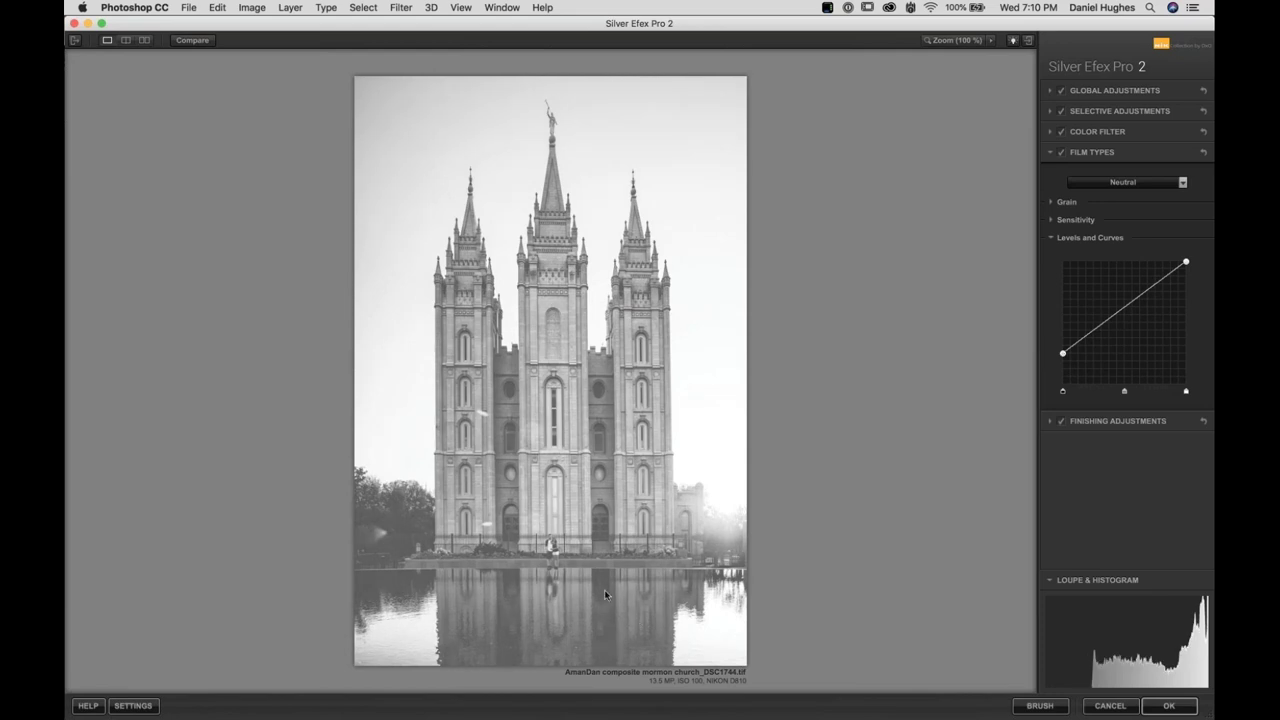
{"action": "mouse_move", "coordinate": [1086, 679]}
{"action": "left_click_drag", "start_coordinate": [1063, 355], "coordinate": [1050, 396]}
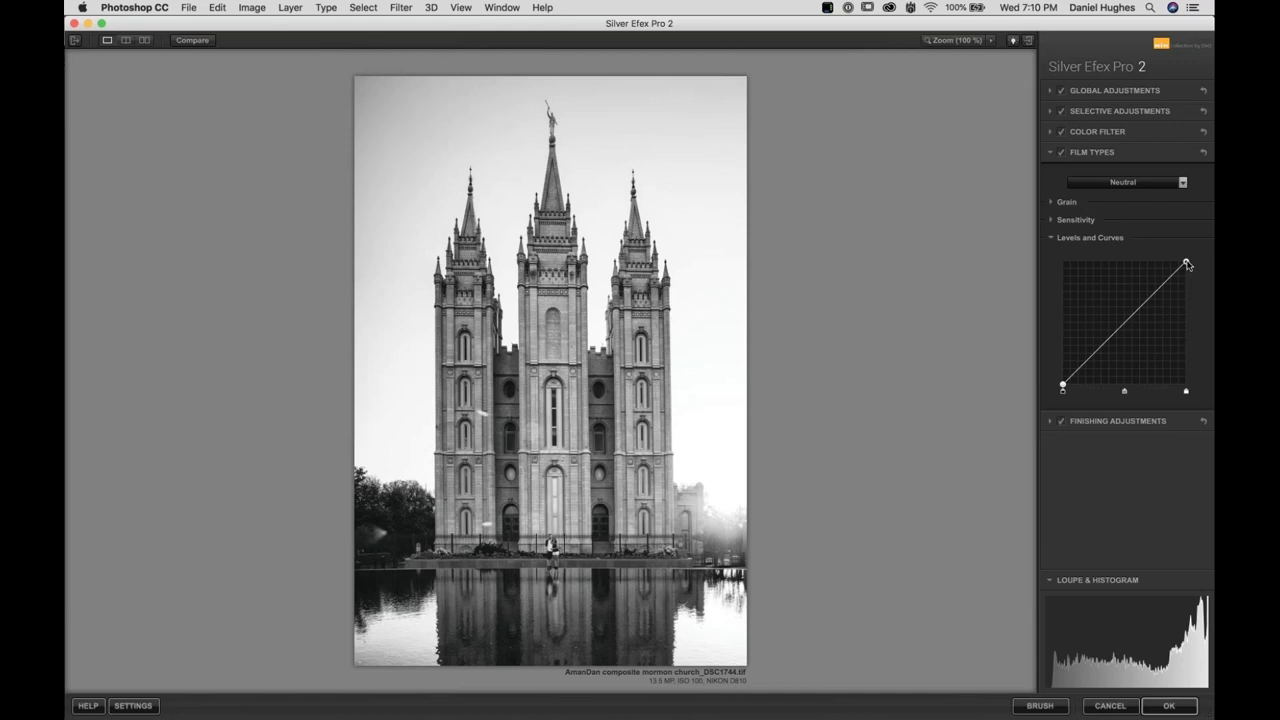
Add and raise a curve point near the highlights, trying the white point both lowered and at full brightness
{"action": "left_click_drag", "start_coordinate": [1187, 263], "coordinate": [1190, 296]}
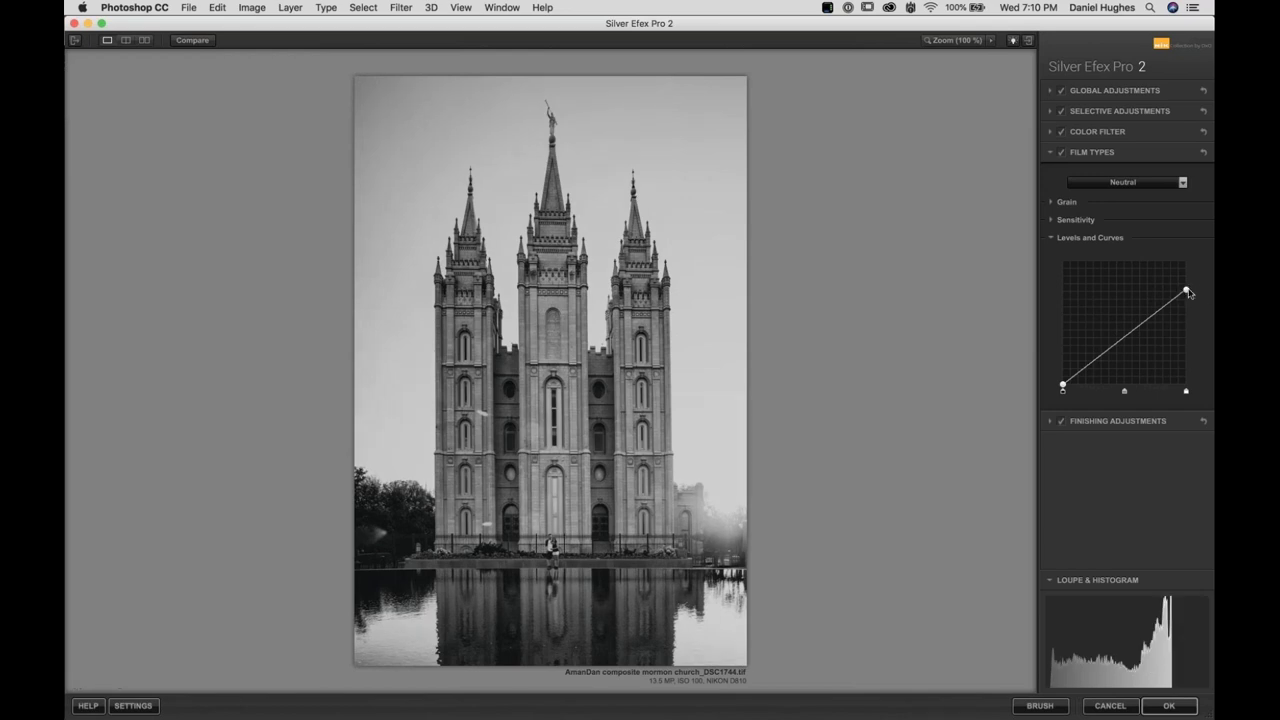
{"action": "left_click_drag", "start_coordinate": [1187, 292], "coordinate": [1190, 292]}
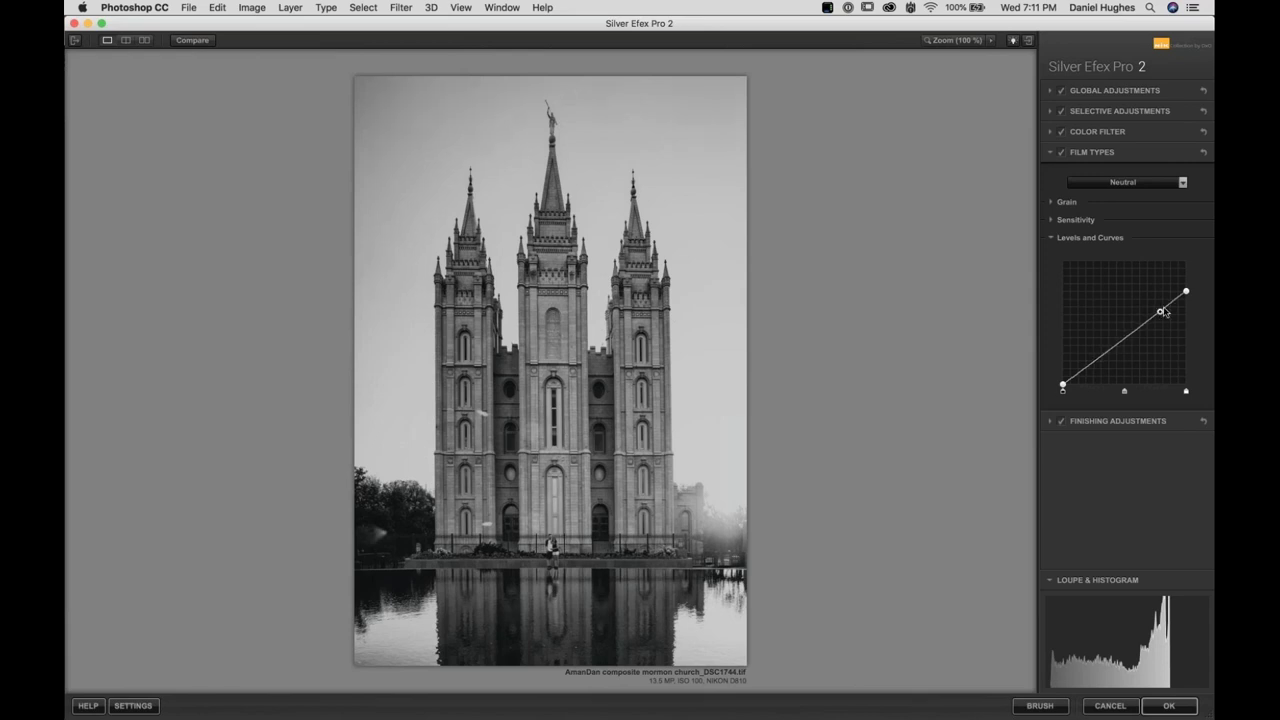
{"action": "left_click_drag", "start_coordinate": [1166, 309], "coordinate": [1177, 280]}
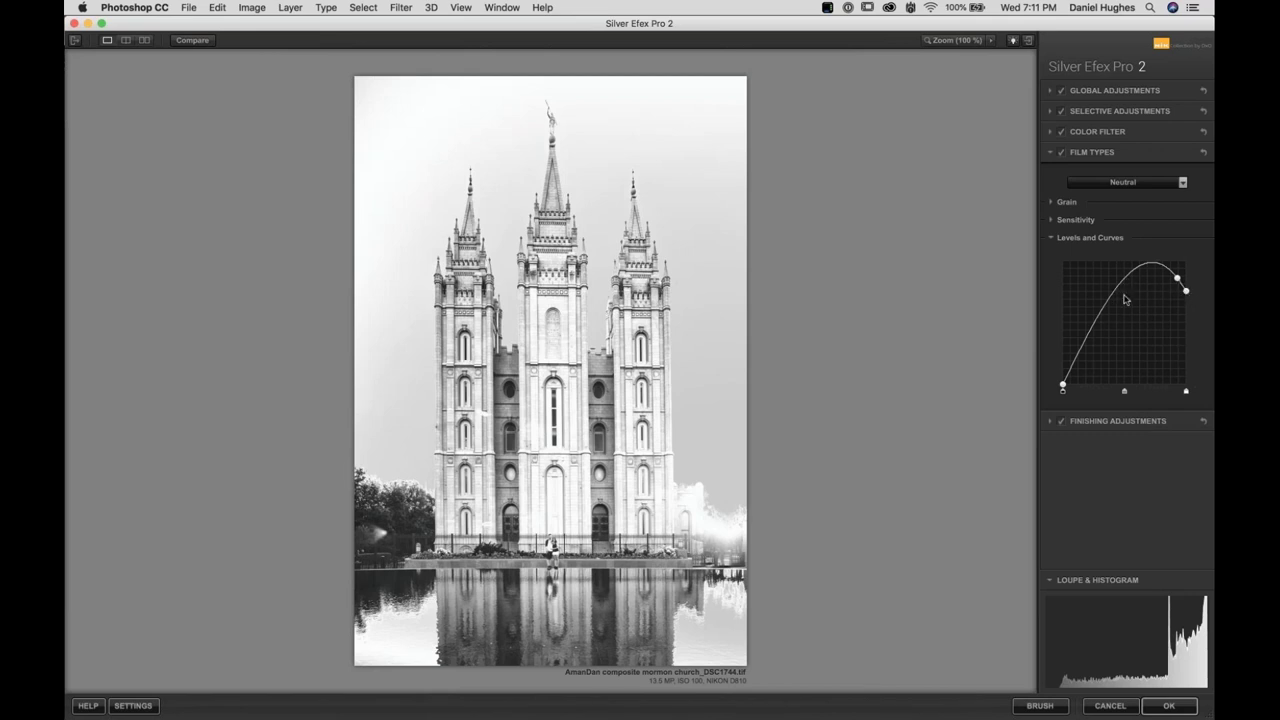
{"action": "left_click_drag", "start_coordinate": [1180, 286], "coordinate": [1159, 271]}
{"action": "left_click_drag", "start_coordinate": [1186, 291], "coordinate": [1193, 262]}
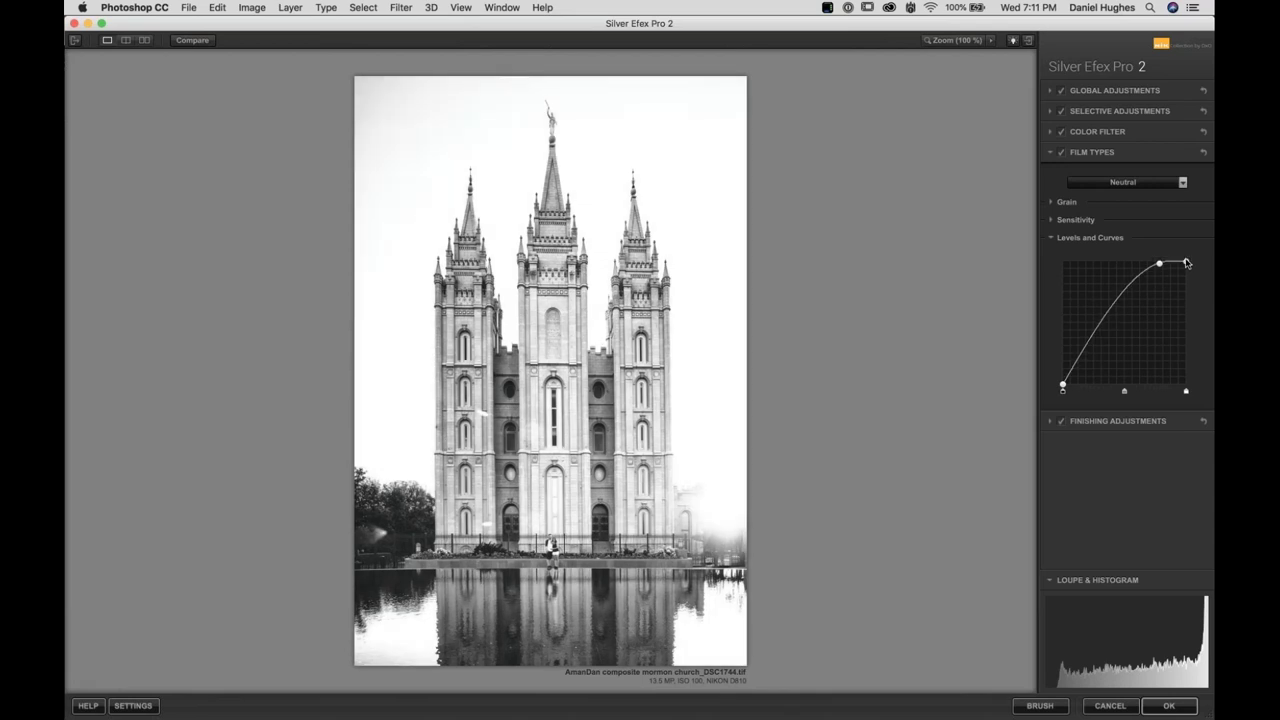
Lower the curve's white point to mute the brightest highlights and shape the upper tones with two points below it
{"action": "left_click_drag", "start_coordinate": [1187, 263], "coordinate": [1189, 290]}
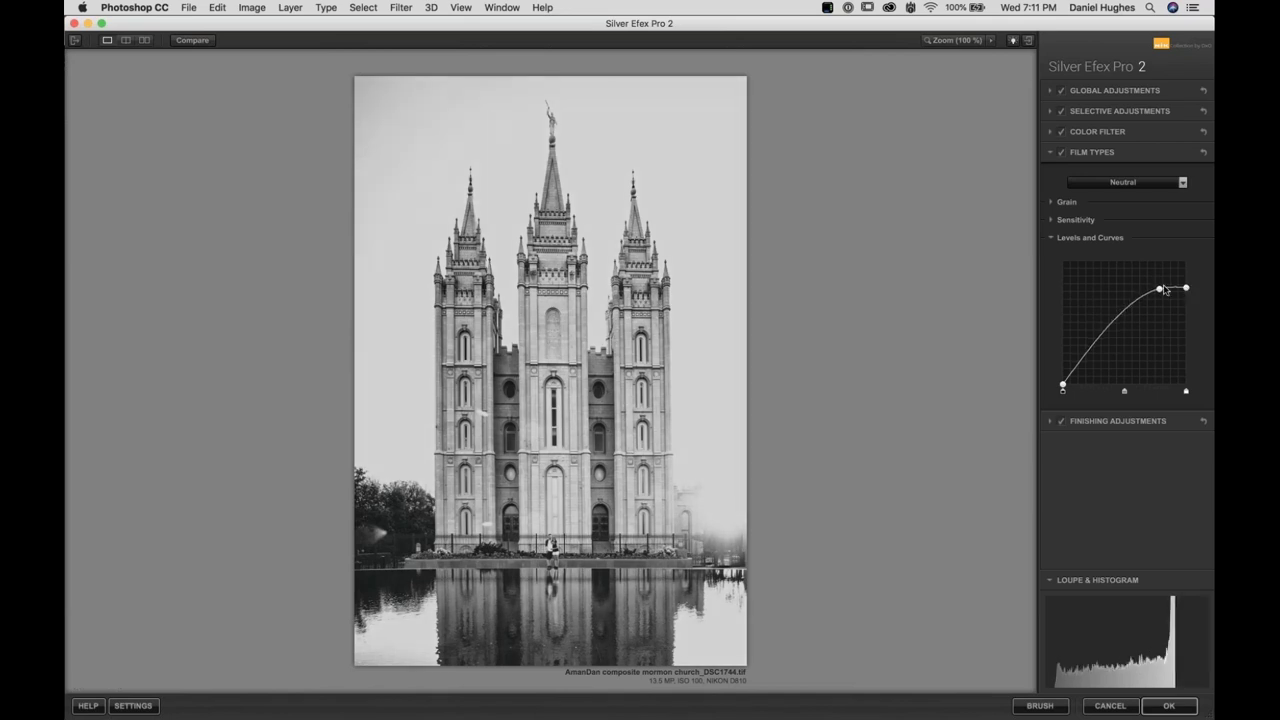
{"action": "left_click_drag", "start_coordinate": [1160, 292], "coordinate": [1176, 279]}
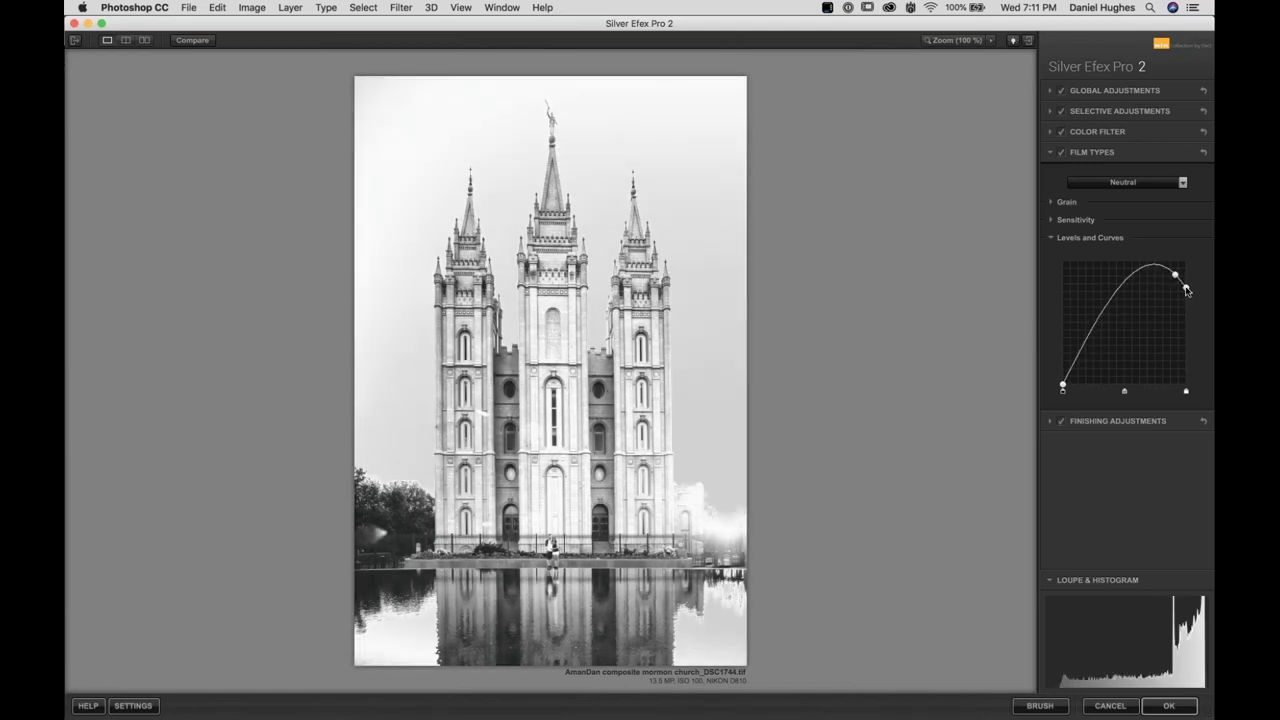
{"action": "left_click", "coordinate": [1186, 289]}
{"action": "left_click_drag", "start_coordinate": [1179, 279], "coordinate": [1146, 299]}
{"action": "left_click", "coordinate": [1131, 277]}
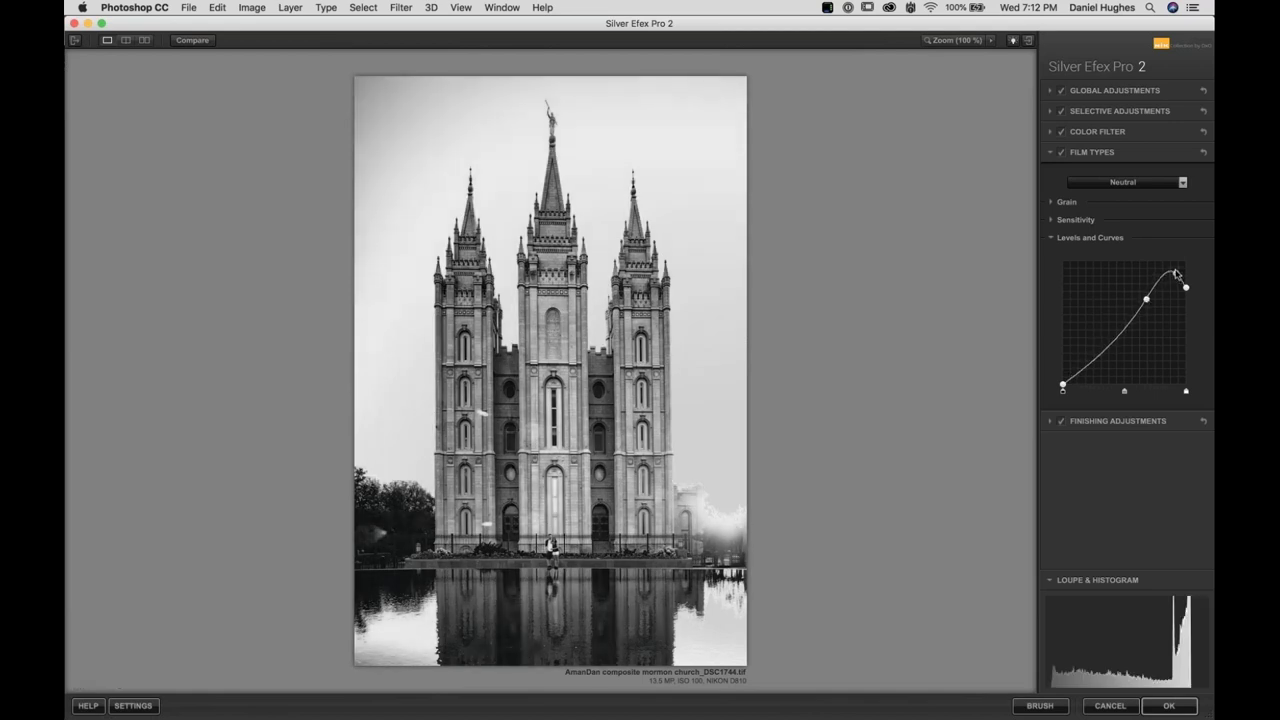
Refine the upper curve points, slightly lift the black point beside a low shadow point, and collapse Levels and Curves
{"action": "left_click_drag", "start_coordinate": [1177, 274], "coordinate": [1154, 292]}
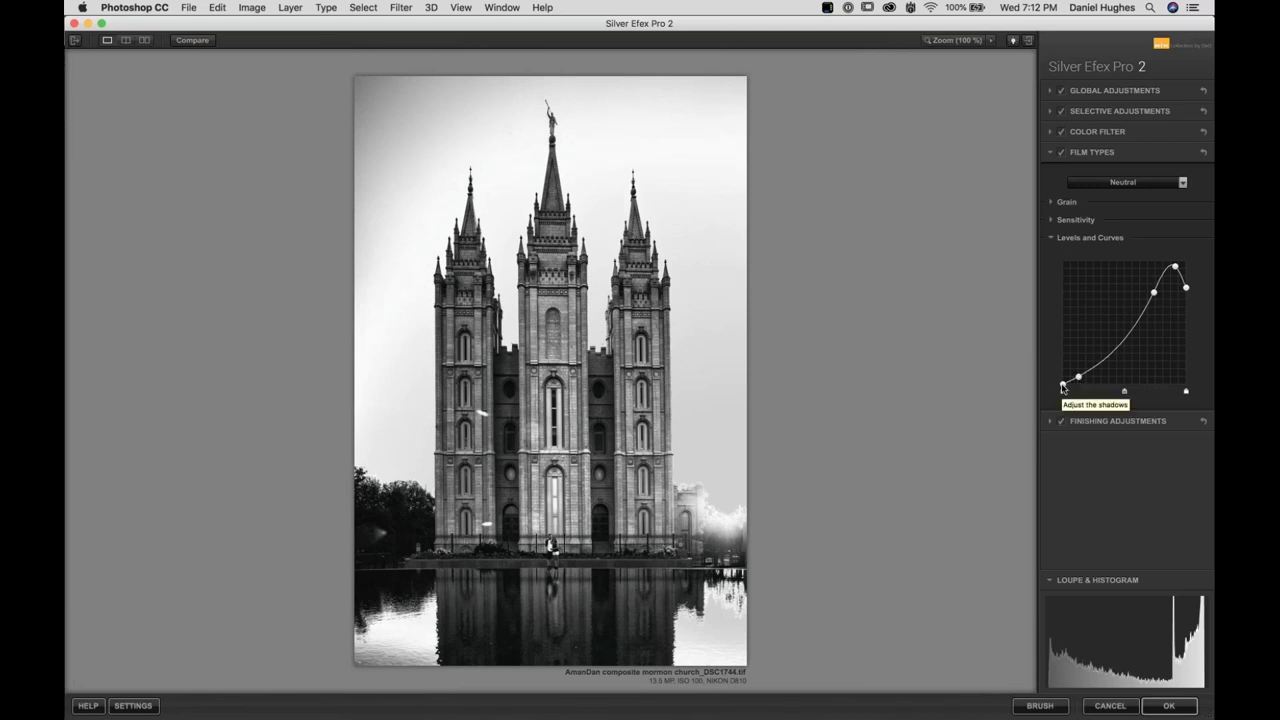
{"action": "mouse_move", "coordinate": [1063, 386]}
{"action": "left_mouse_down"}
{"action": "mouse_move", "coordinate": [1061, 374]}
{"action": "mouse_move", "coordinate": [1079, 378]}
{"action": "left_mouse_up"}
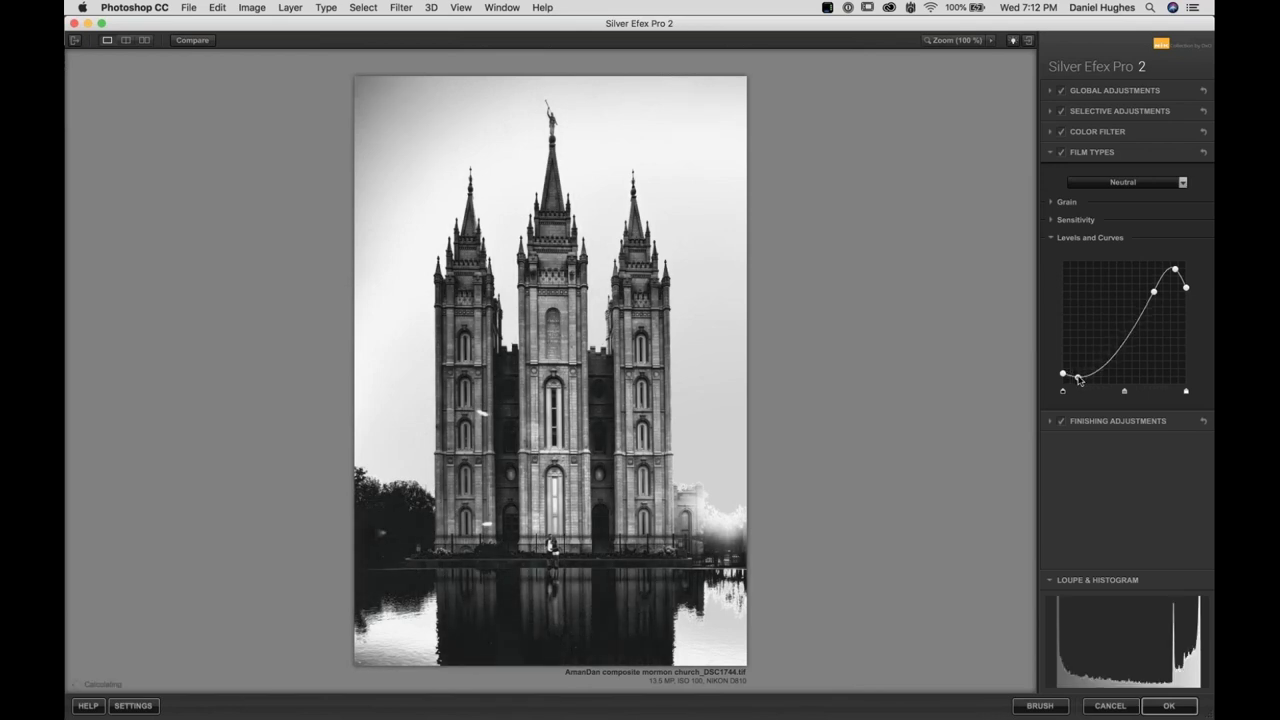
{"action": "left_click_drag", "start_coordinate": [1155, 293], "coordinate": [1175, 270]}
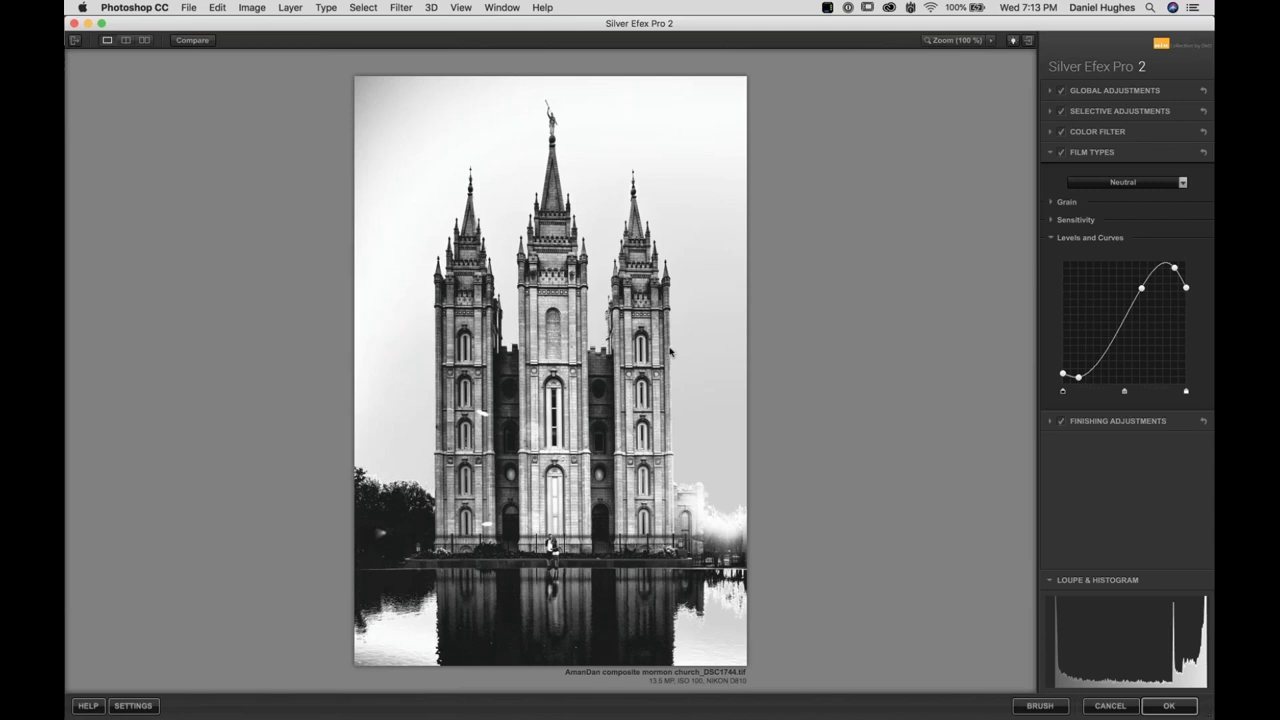
{"action": "left_click", "coordinate": [1084, 239]}
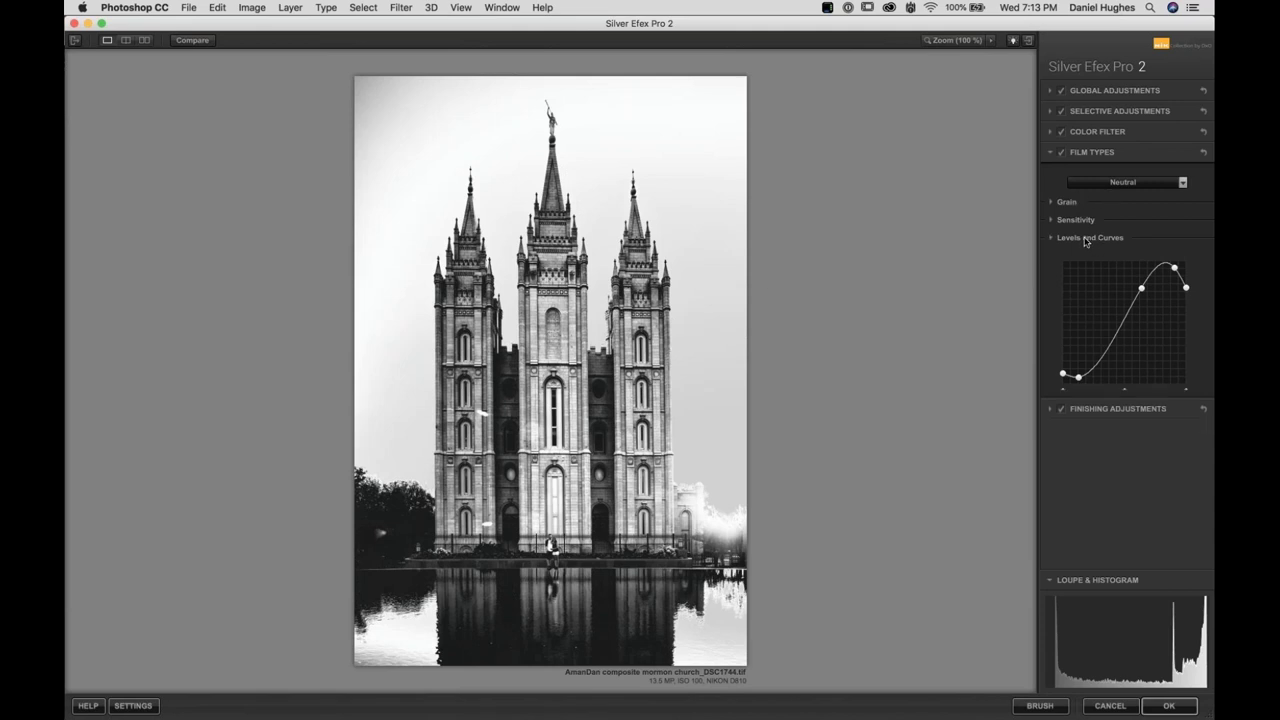
Expand the Contrast controls in Global Adjustments and set Soft Contrast to 34%
{"action": "left_click", "coordinate": [1115, 92]}
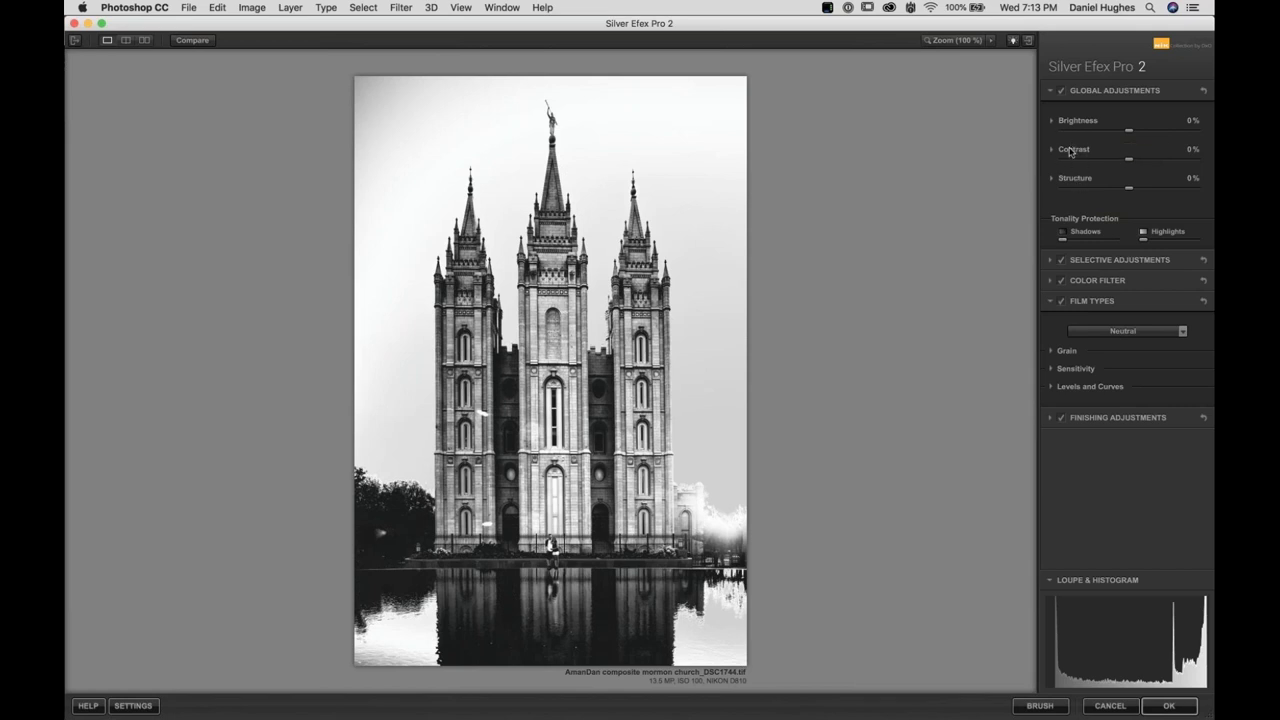
{"action": "left_click", "coordinate": [1071, 150]}
{"action": "left_click", "coordinate": [1071, 150]}
{"action": "left_click", "coordinate": [1052, 150]}
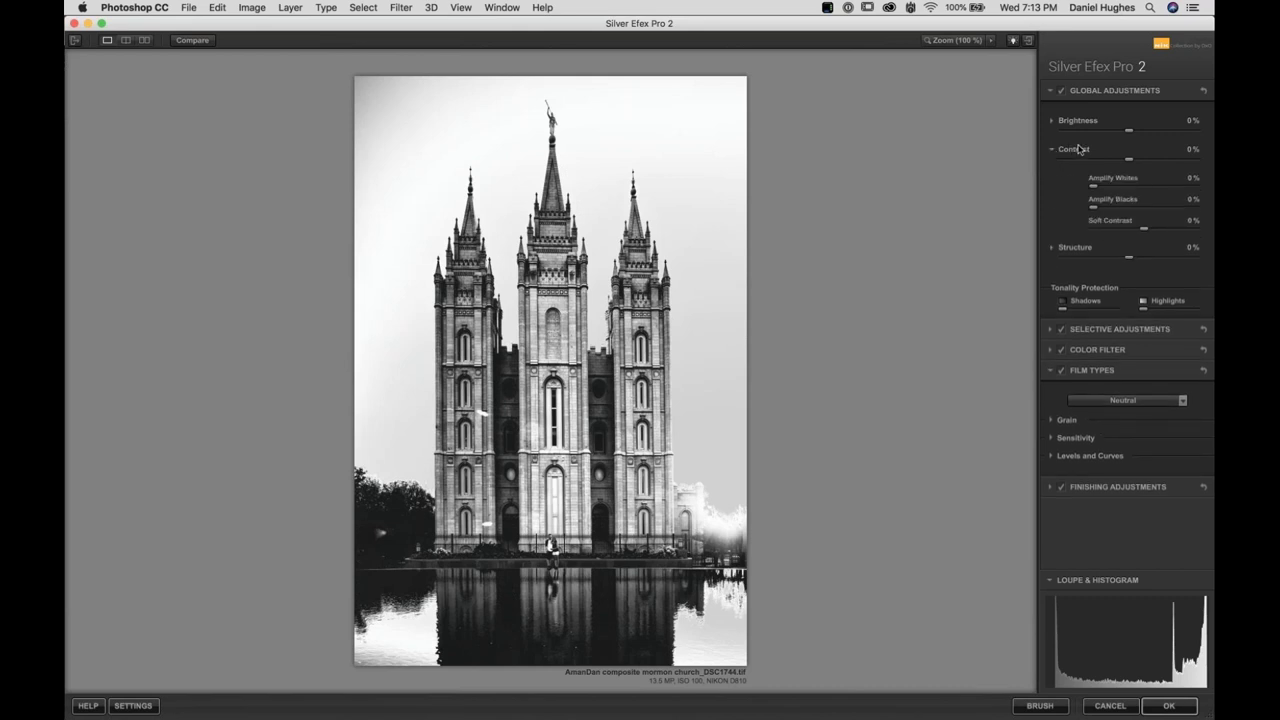
{"action": "mouse_move", "coordinate": [1145, 232]}
{"action": "left_mouse_down"}
{"action": "mouse_move", "coordinate": [1156, 233]}
{"action": "mouse_move", "coordinate": [1106, 233]}
{"action": "mouse_move", "coordinate": [1162, 225]}
{"action": "left_mouse_up"}
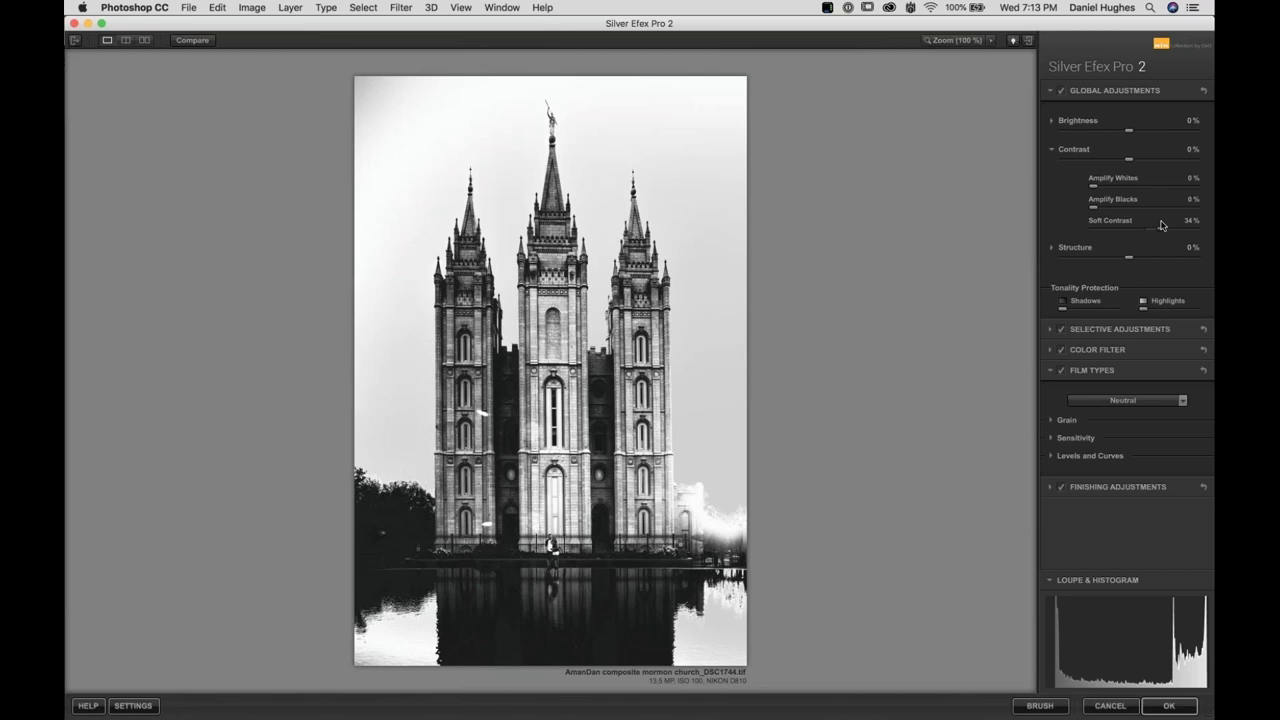
Add a selective control point on the church's water reflection, enlarge it to 39%, and reveal its full set of adjustments
{"action": "left_click", "coordinate": [1104, 330]}
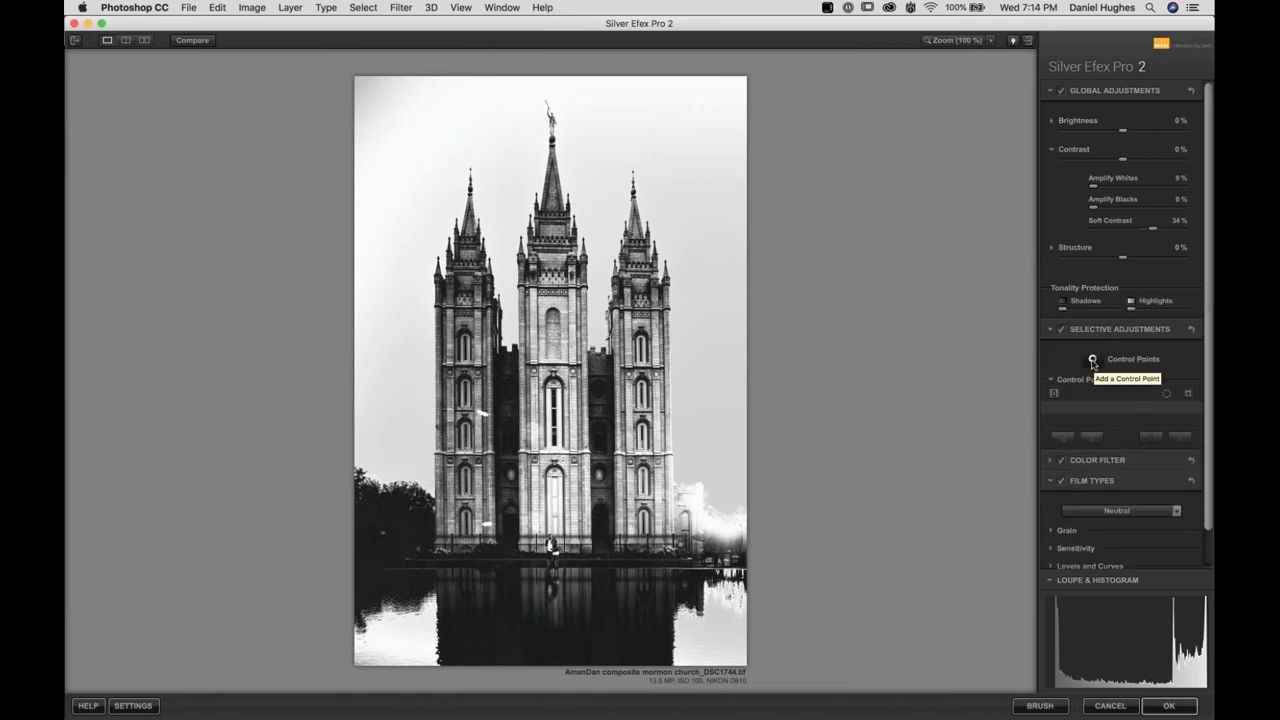
{"action": "left_click", "coordinate": [1093, 361]}
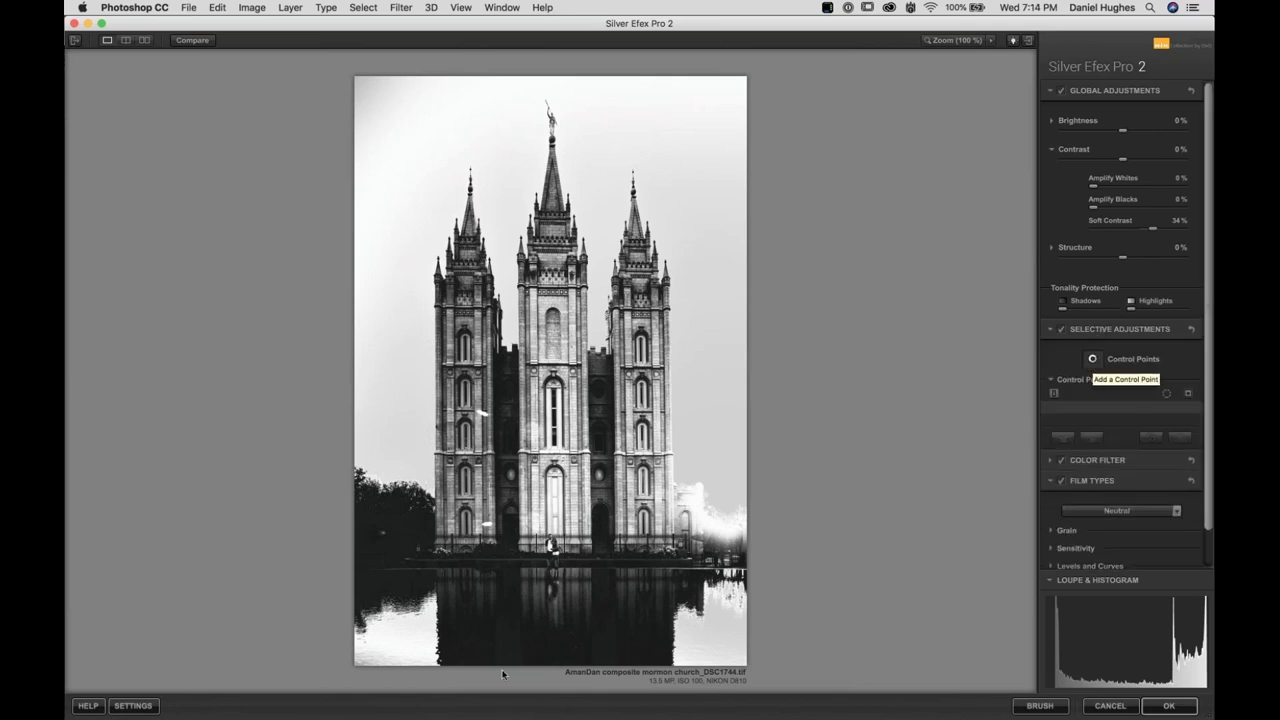
{"action": "left_click", "coordinate": [562, 605]}
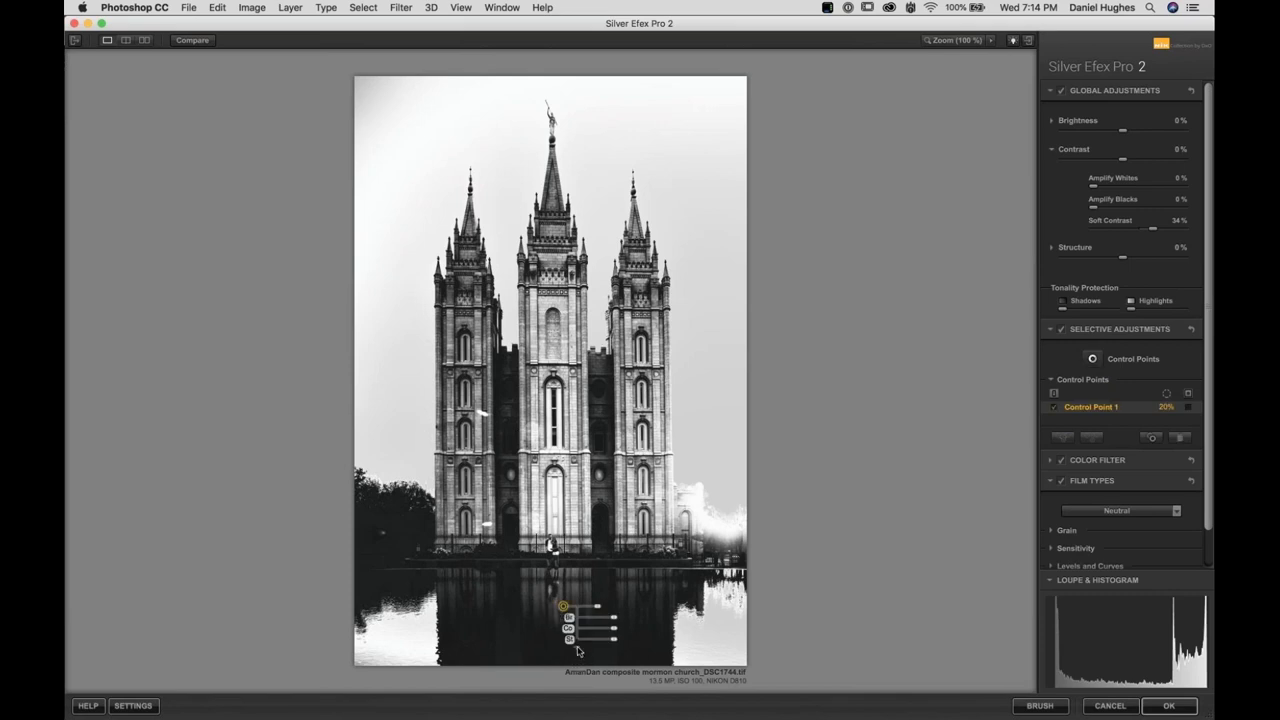
{"action": "left_click_drag", "start_coordinate": [595, 608], "coordinate": [608, 607]}
{"action": "left_click", "coordinate": [576, 650]}
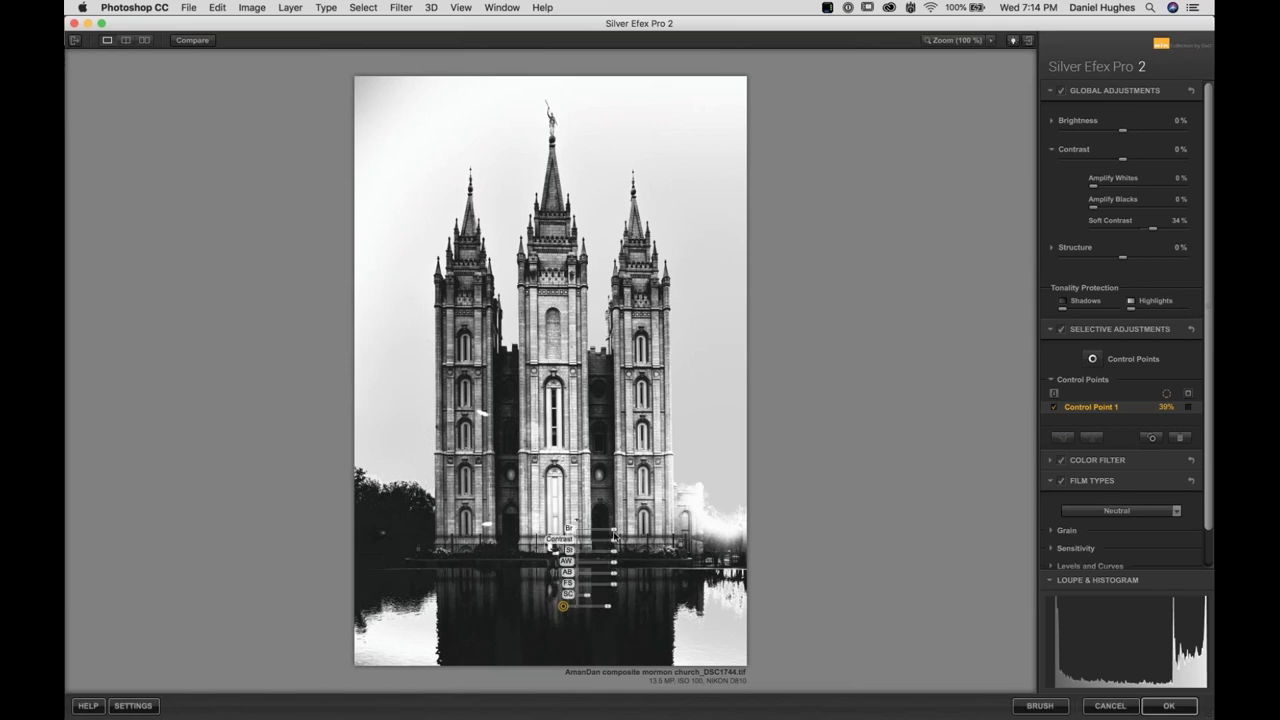
Raise the control point's brightness and move the point slightly lower in the reflection
{"action": "left_click_drag", "start_coordinate": [613, 530], "coordinate": [620, 535]}
{"action": "left_click_drag", "start_coordinate": [563, 606], "coordinate": [560, 637]}
{"action": "left_click_drag", "start_coordinate": [615, 552], "coordinate": [620, 556]}
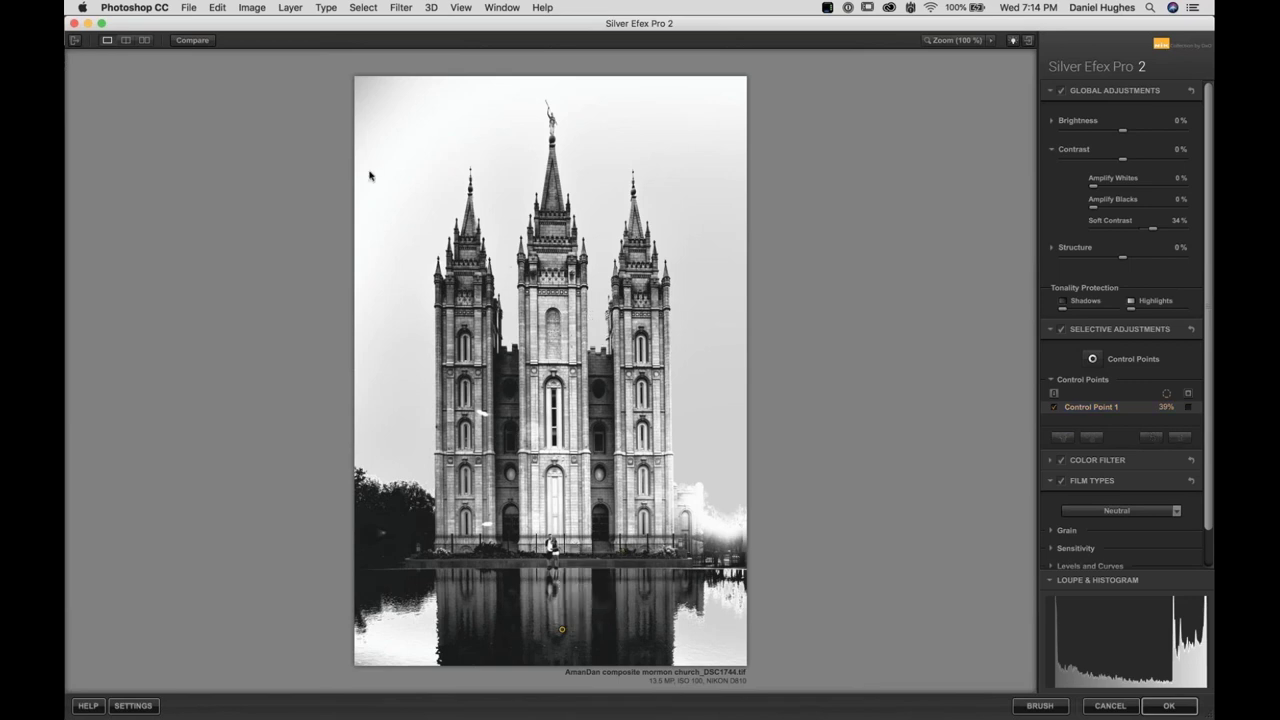
Compare the adjusted church image with the original several times, ending on the adjusted version
{"action": "left_click", "coordinate": [192, 42]}
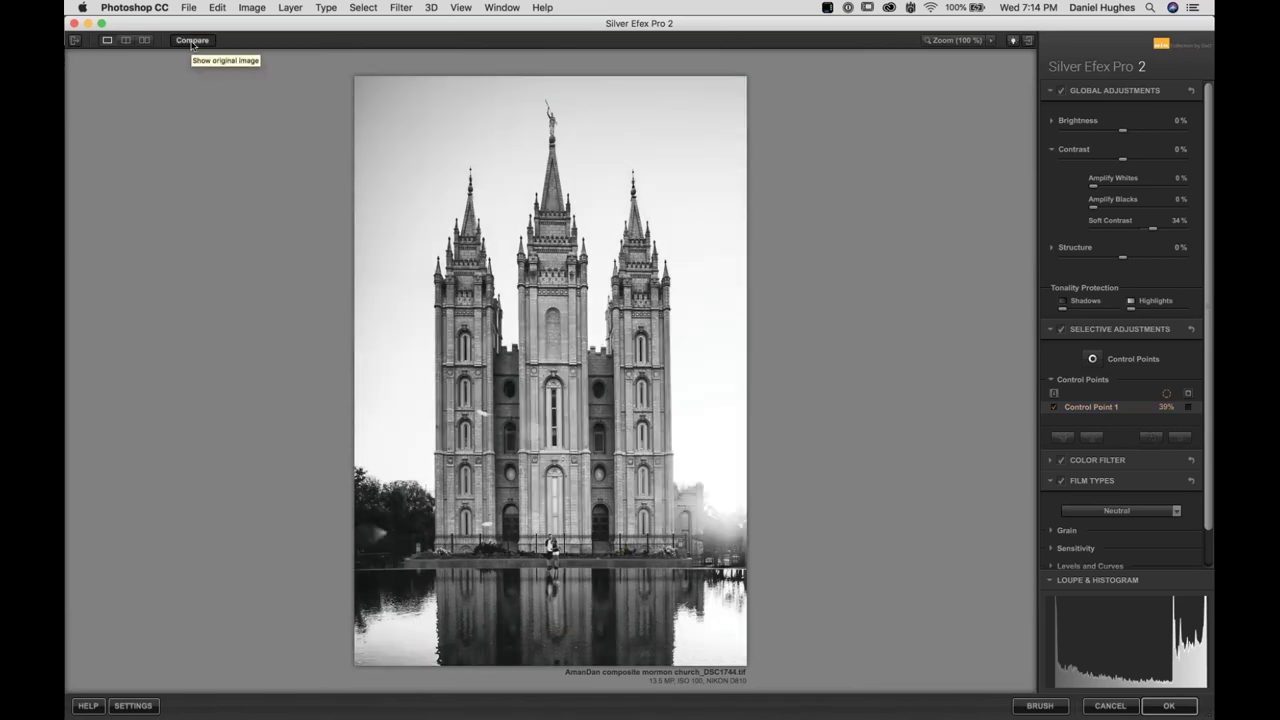
{"action": "left_click", "coordinate": [192, 43]}
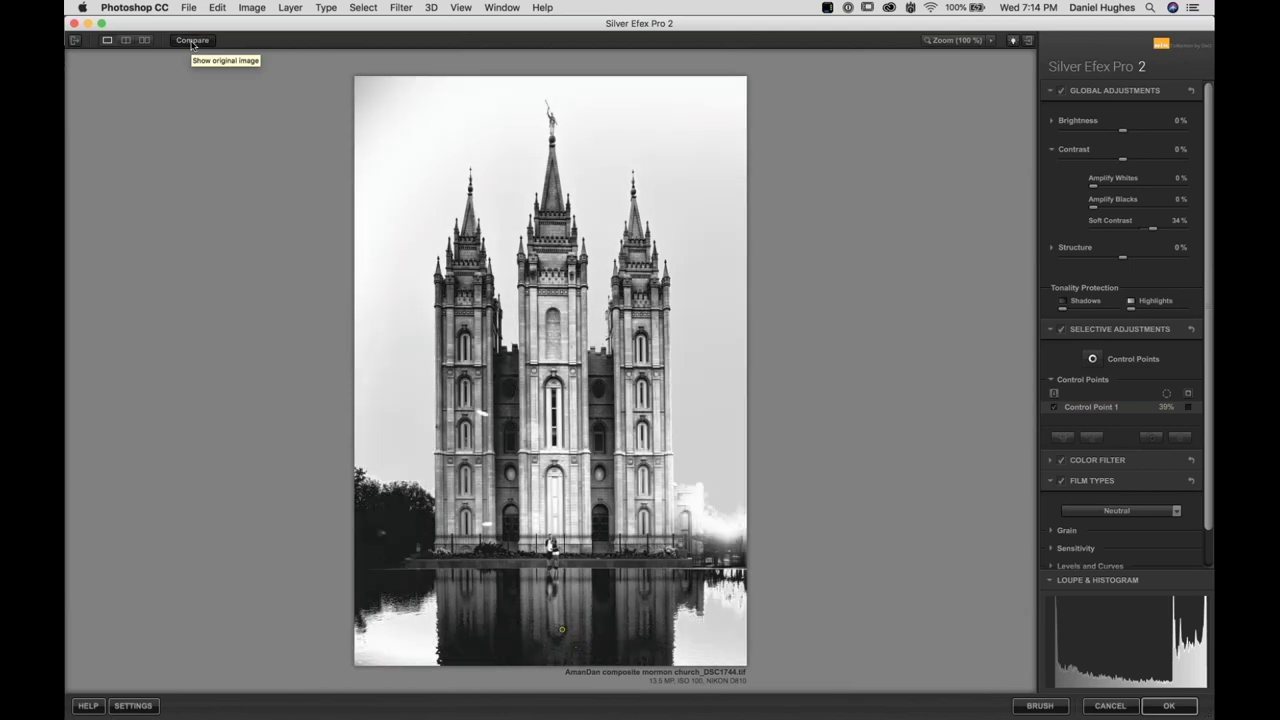
{"action": "left_click", "coordinate": [192, 43]}
{"action": "left_click", "coordinate": [192, 43]}
{"action": "left_click", "coordinate": [192, 43]}
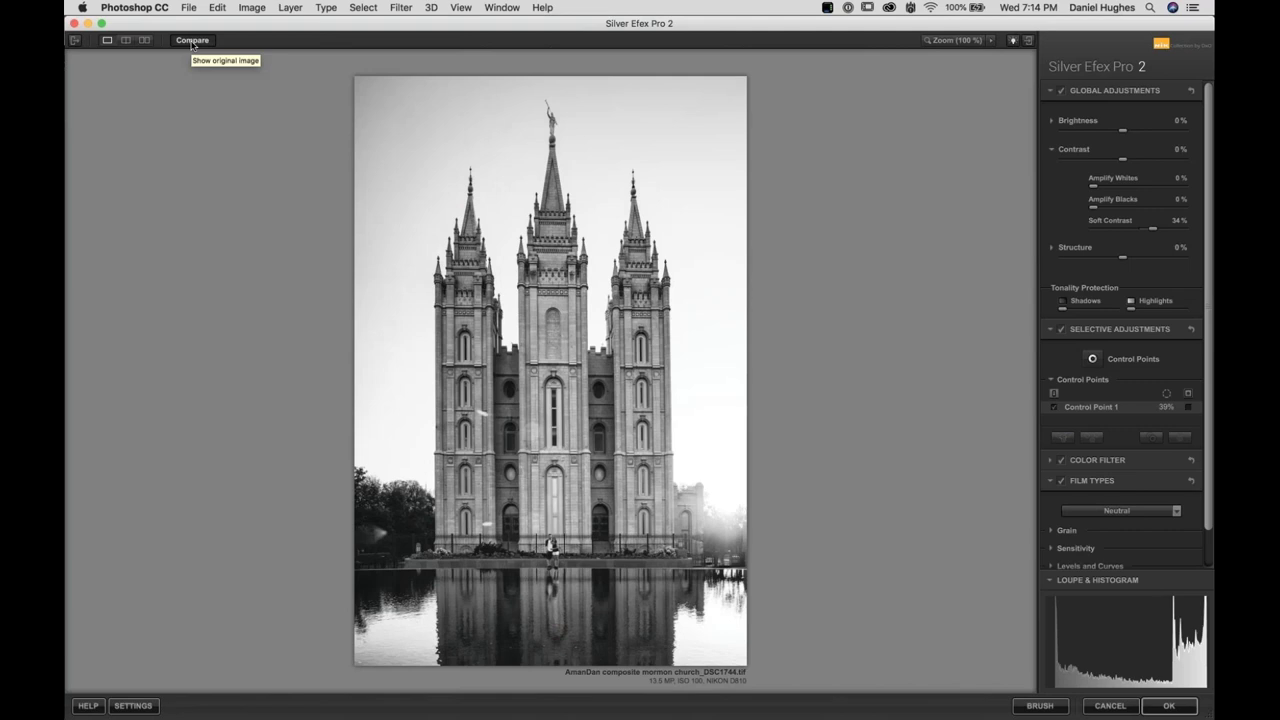
{"action": "left_click", "coordinate": [192, 43]}
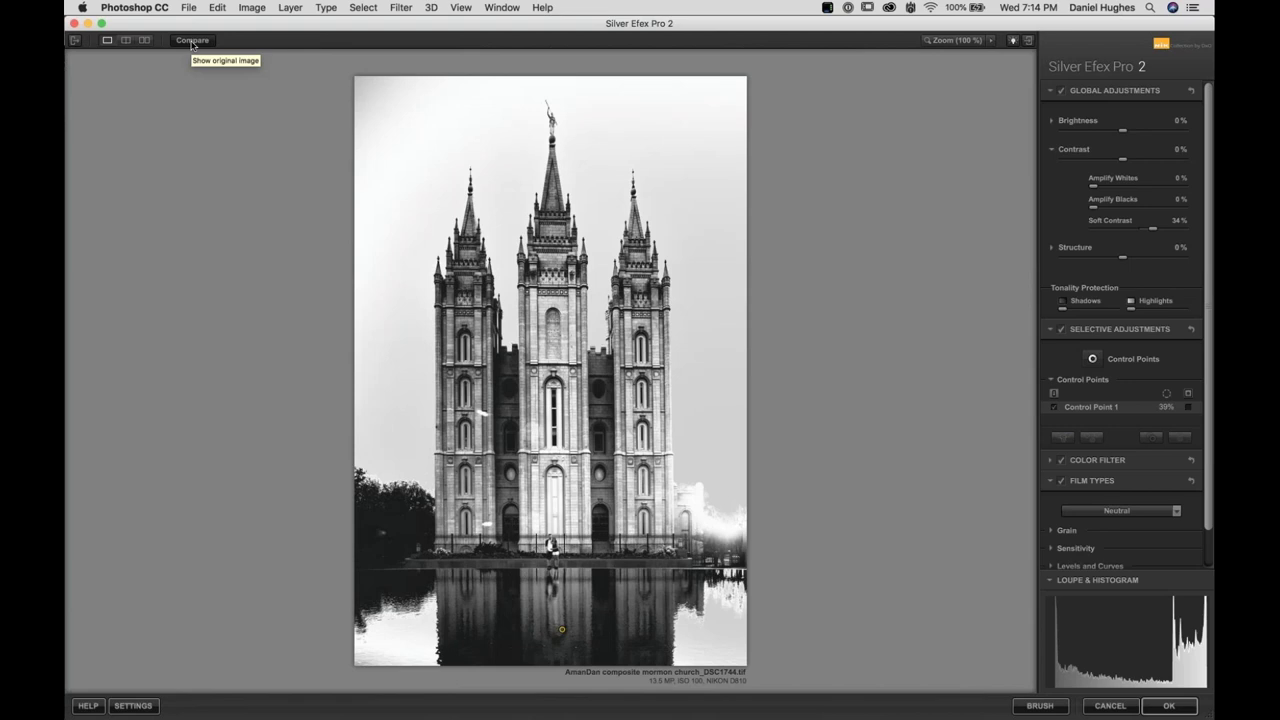
Show the preset library and save the current settings as a custom preset named Sabattier Effect 2
{"action": "left_click", "coordinate": [73, 42]}
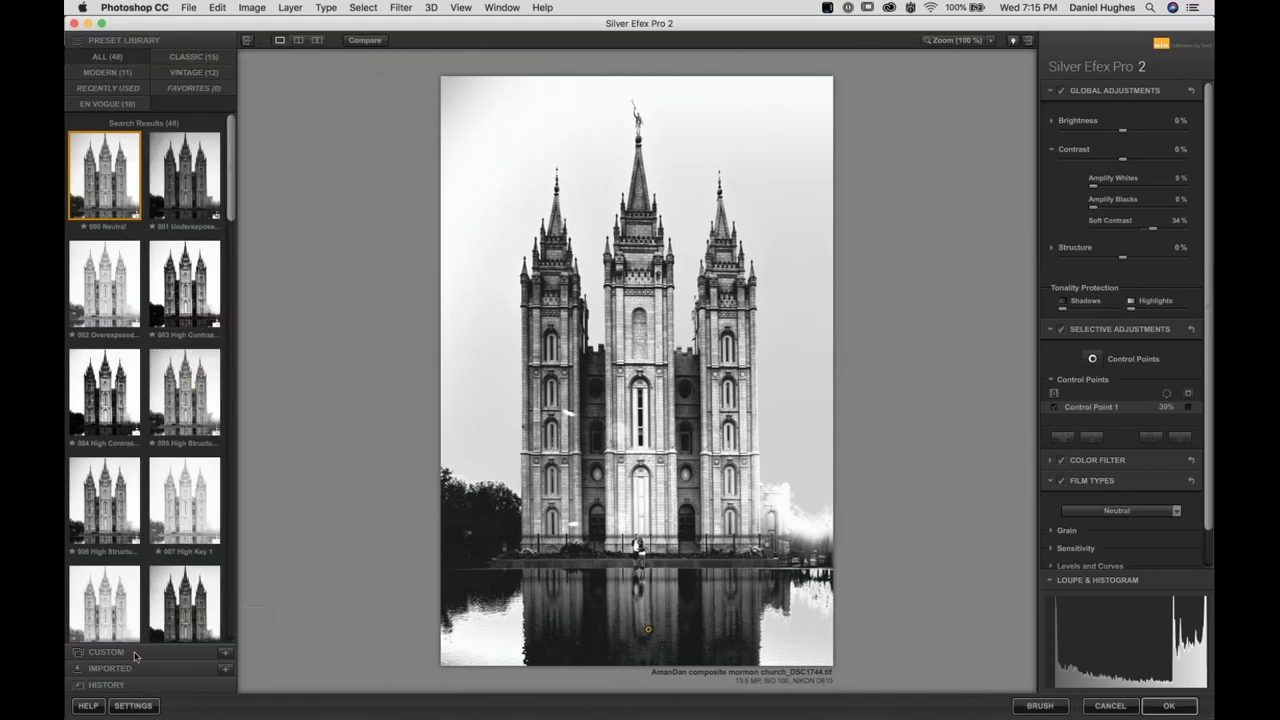
{"action": "left_click", "coordinate": [226, 657]}
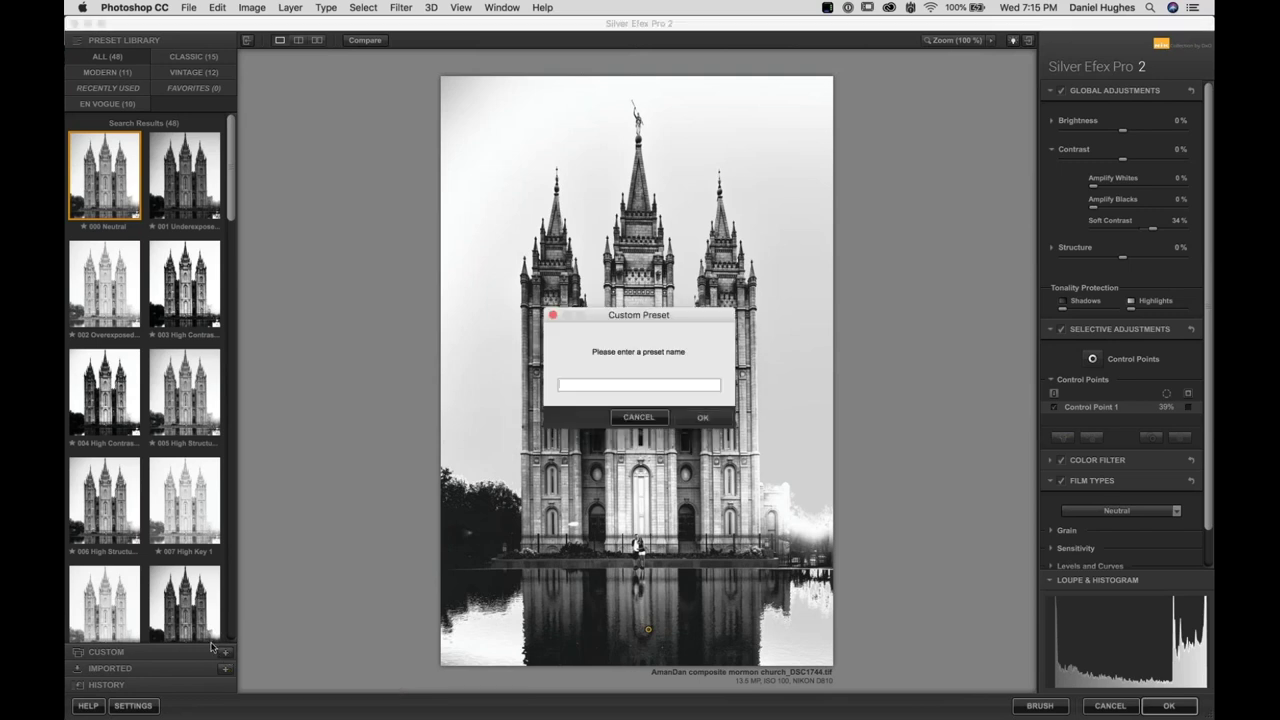
{"action": "left_click_drag", "start_coordinate": [598, 318], "coordinate": [383, 239]}
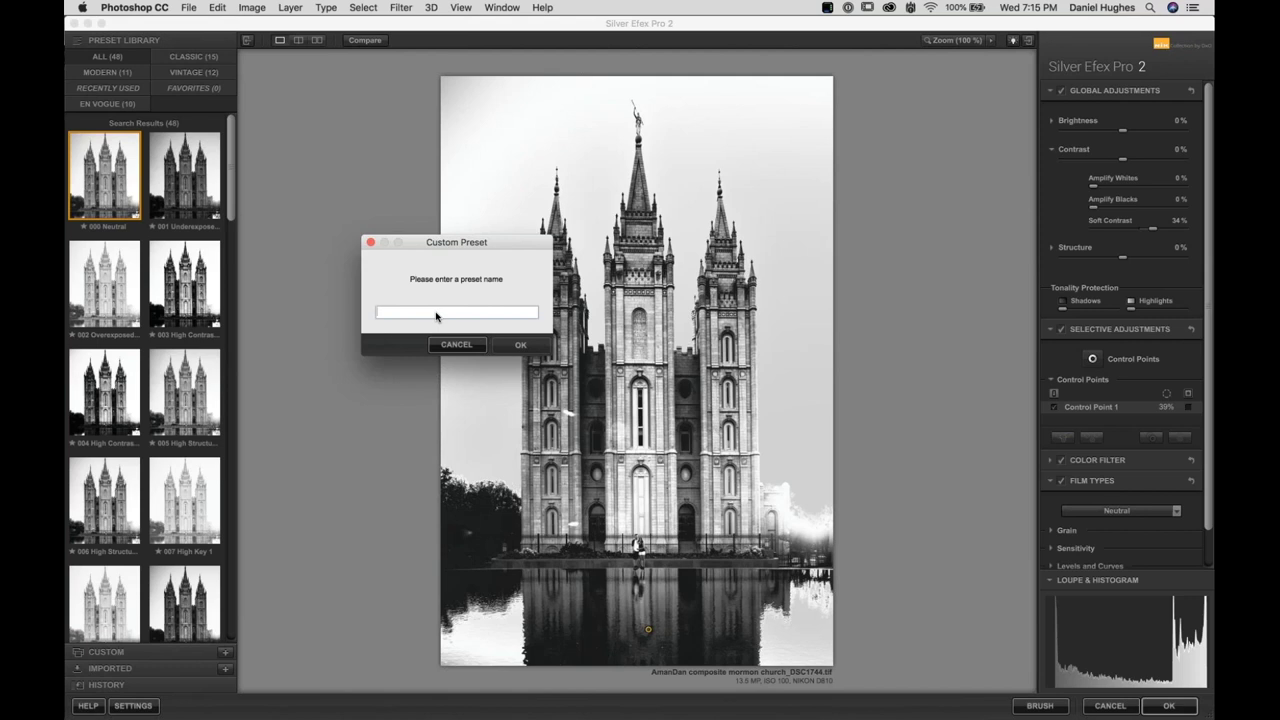
{"action": "type", "text": "Sab"}
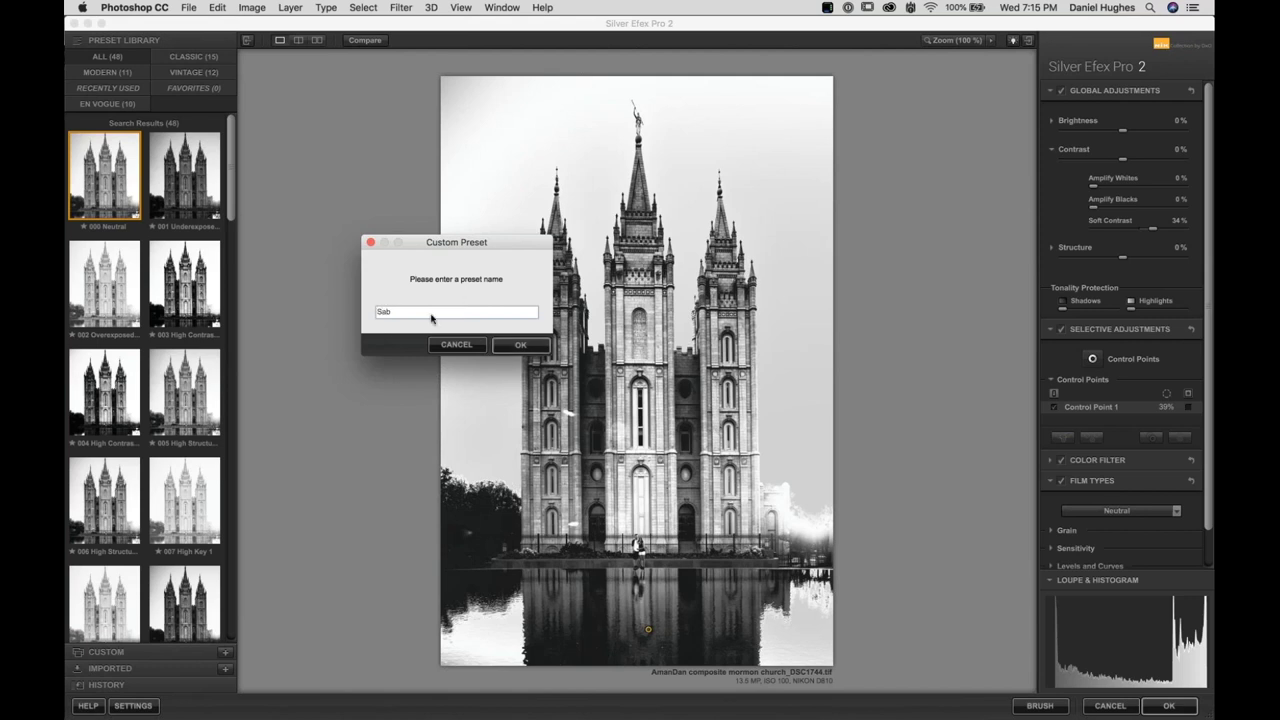
{"action": "type", "text": "attier 2"}
{"action": "left_click", "coordinate": [409, 314]}
{"action": "type", "text": "Effect 2"}
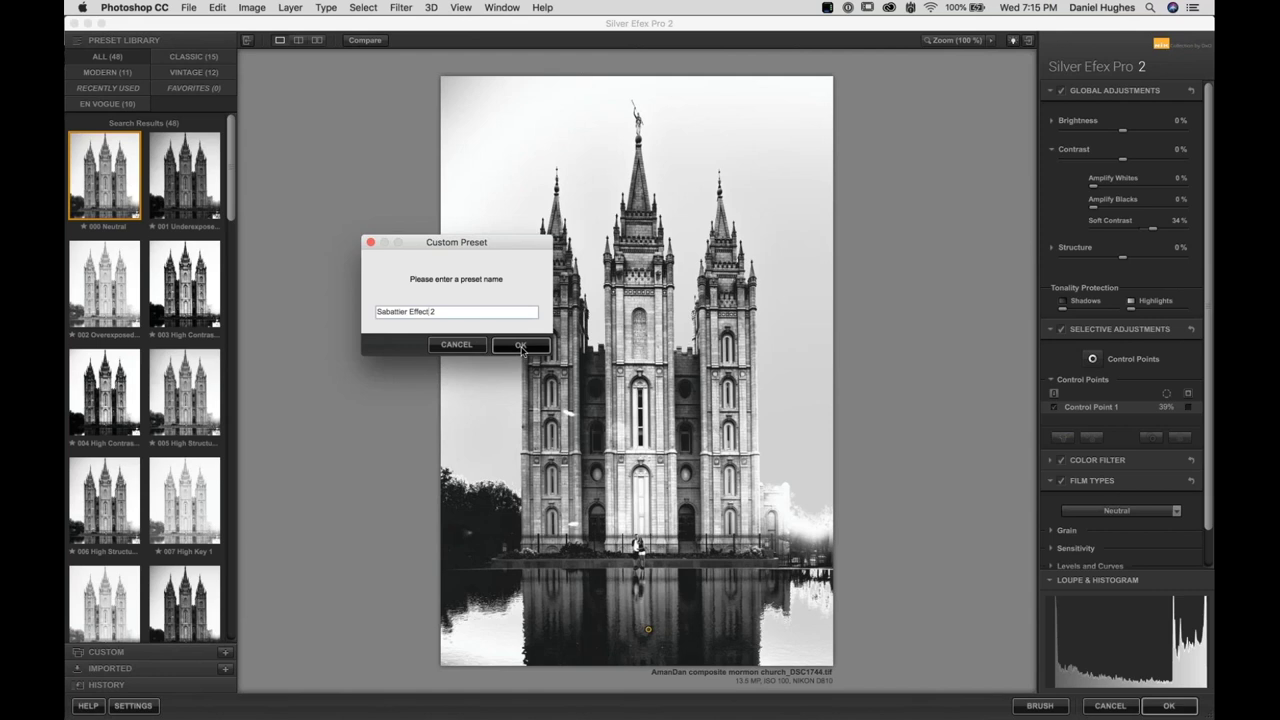
{"action": "left_click", "coordinate": [521, 349]}
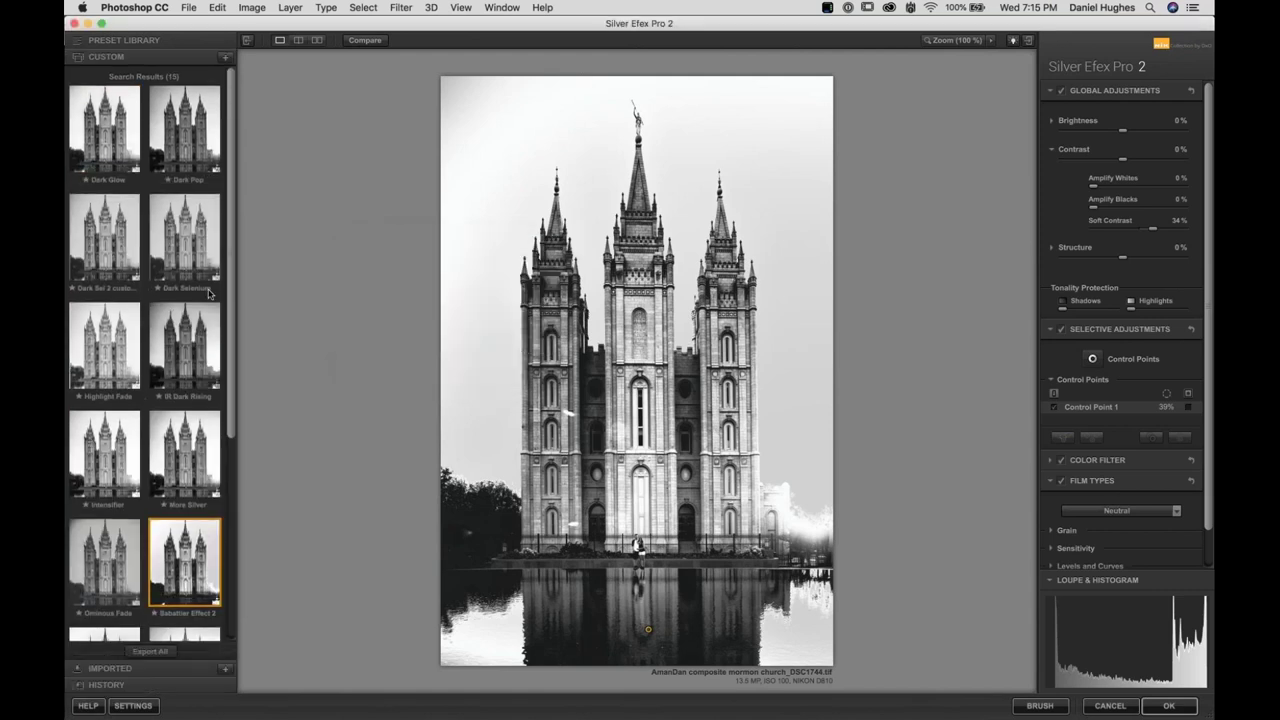
Compare the custom presets Sabattier effect 1 and Sabattier Effect 2 on the church image and apply Sabattier Effect 2 to the document
{"action": "left_click", "coordinate": [128, 42]}
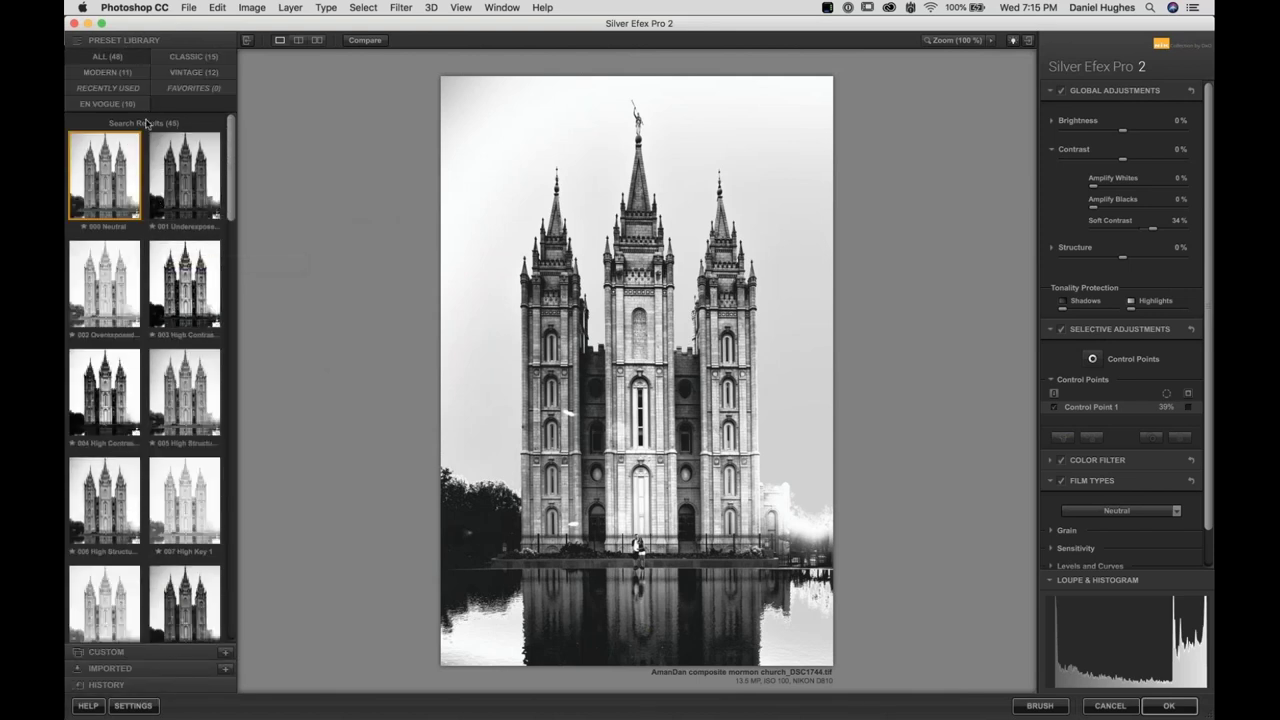
{"action": "left_click", "coordinate": [155, 653]}
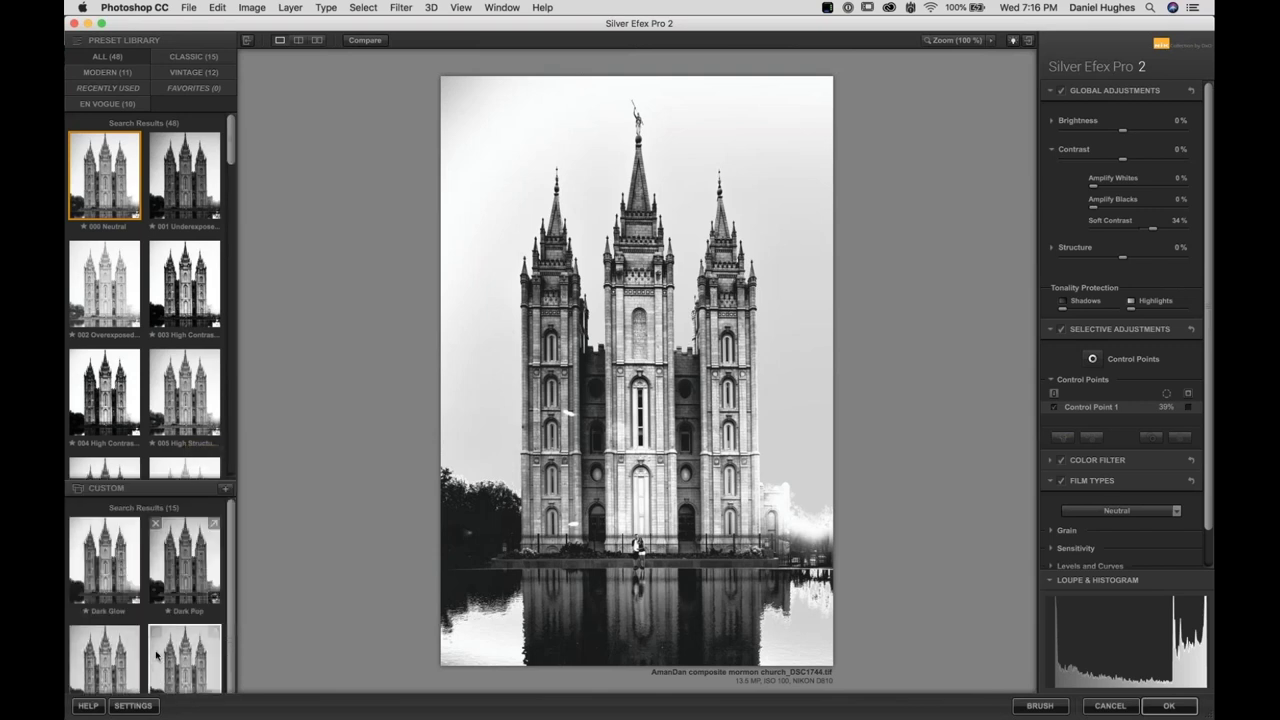
{"action": "scroll", "coordinate": [130, 218], "scroll_direction": "down", "scroll_amount": 10}
{"action": "scroll", "coordinate": [130, 218], "scroll_direction": "down", "scroll_amount": 1}
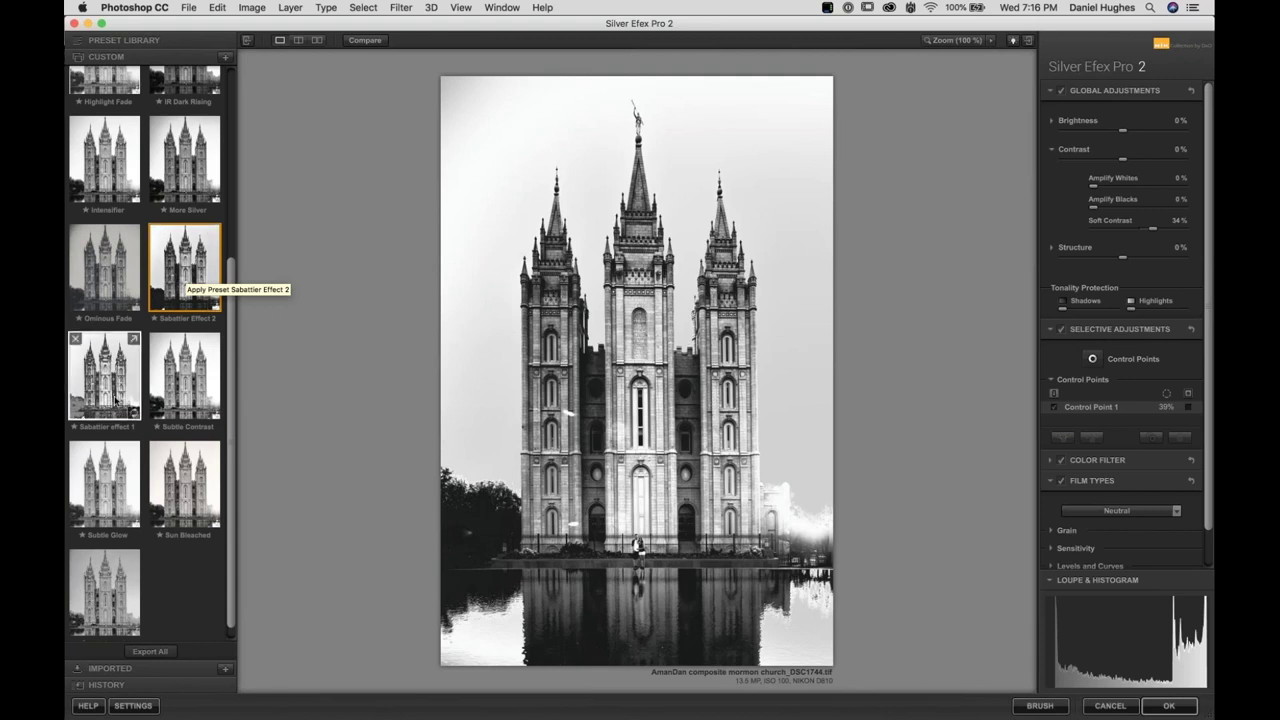
{"action": "left_click", "coordinate": [106, 393]}
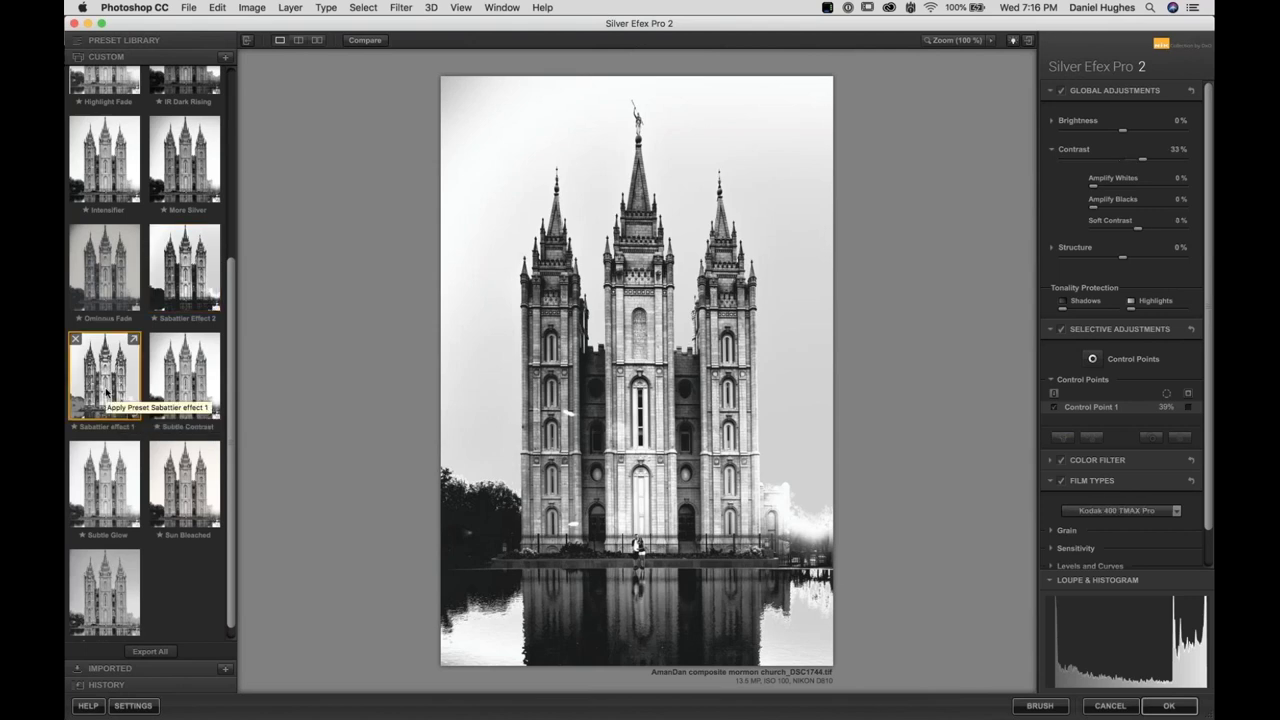
{"action": "left_click", "coordinate": [185, 265]}
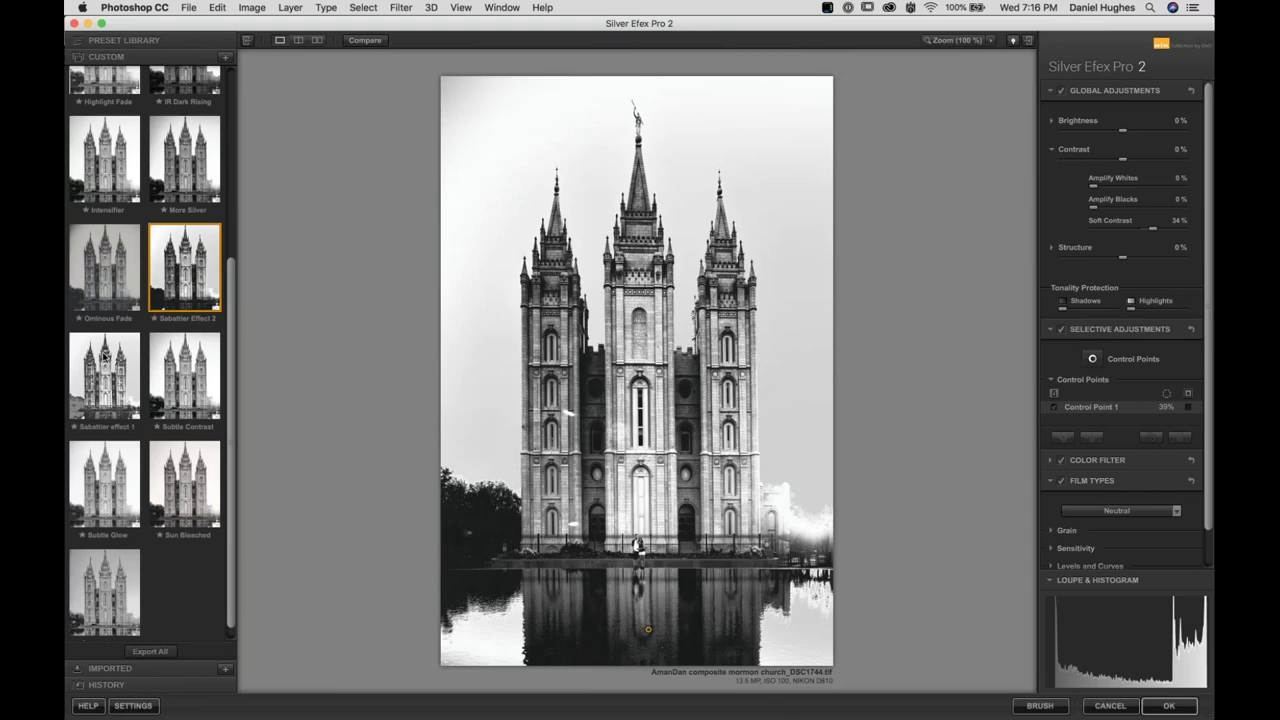
{"action": "left_click", "coordinate": [100, 397]}
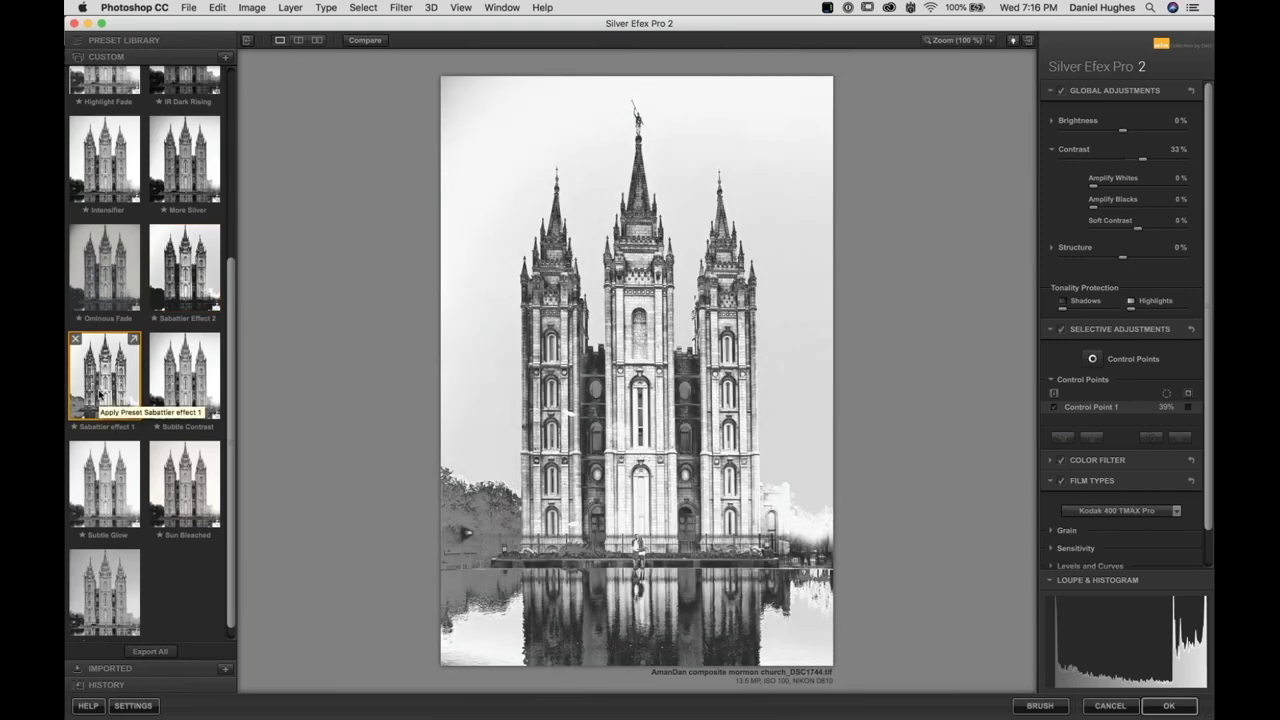
{"action": "left_click", "coordinate": [176, 272]}
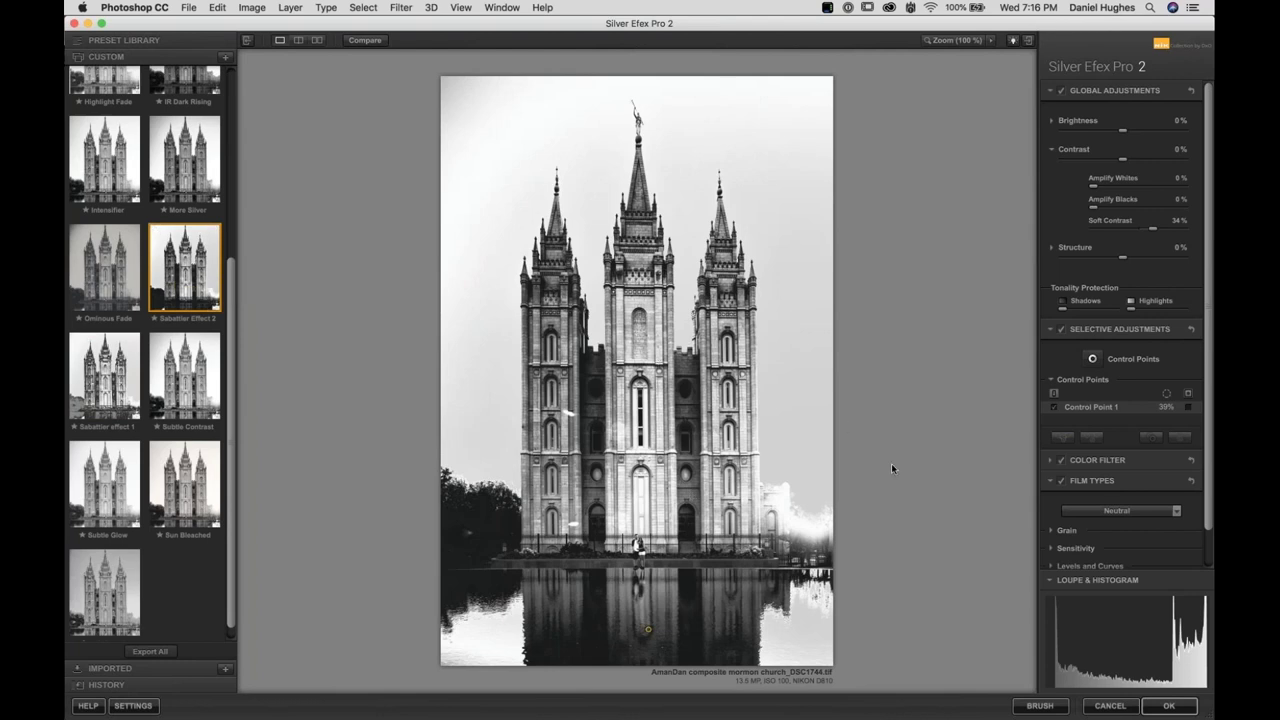
{"action": "mouse_move", "coordinate": [1135, 663]}
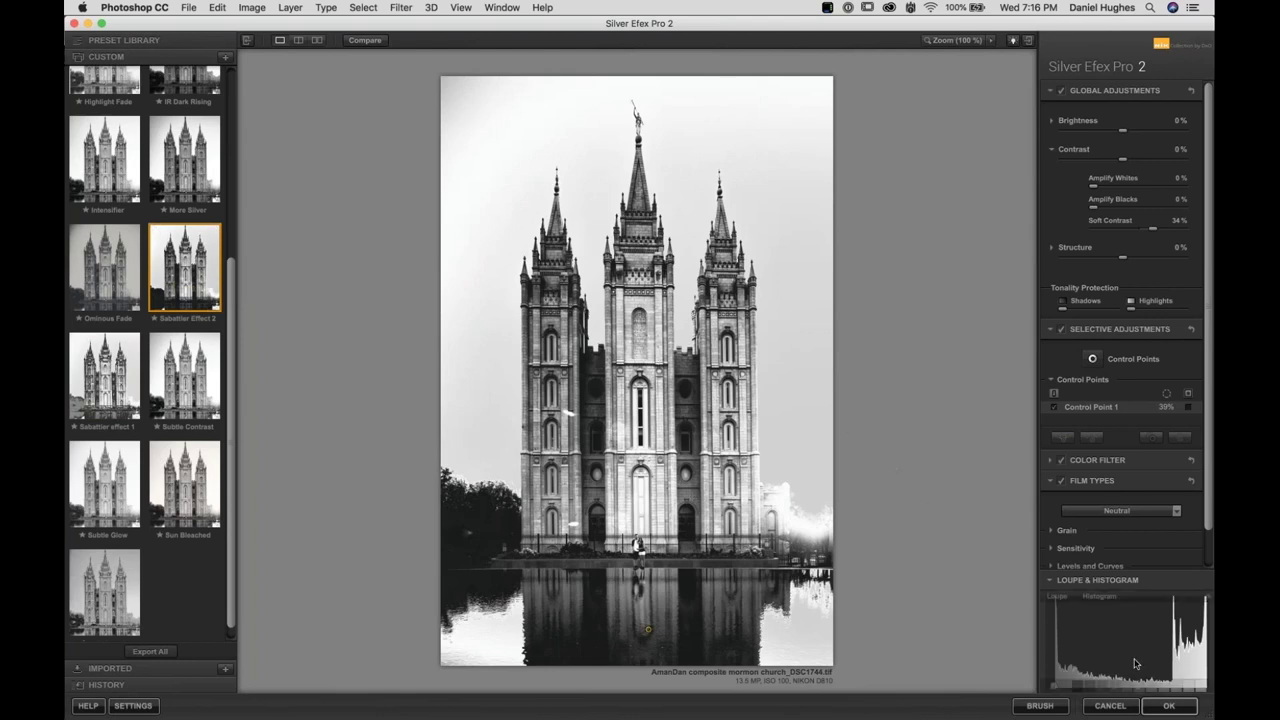
{"action": "left_click", "coordinate": [1168, 705]}
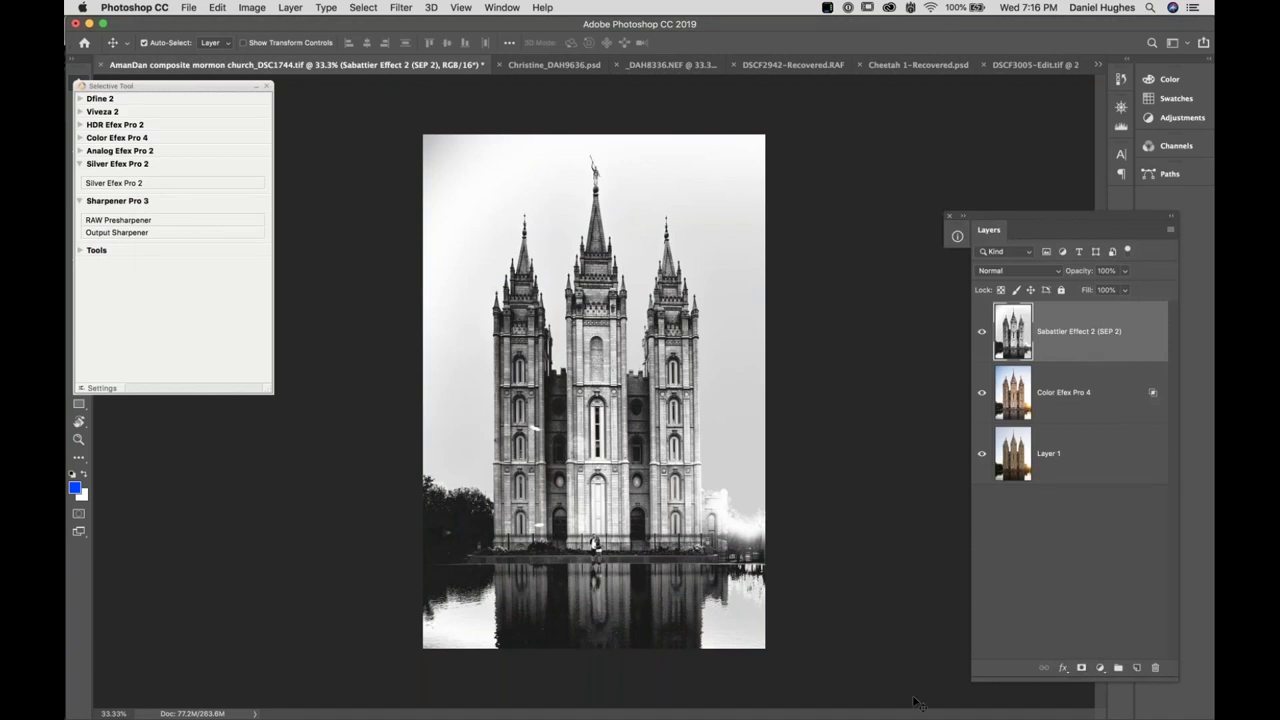
Toggle the visibility of the Sabattier Effect 2 layer to compare the church image before and after, leaving the layer shown
{"action": "mouse_move", "coordinate": [930, 706]}
{"action": "left_click", "coordinate": [982, 336]}
{"action": "left_click", "coordinate": [982, 336]}
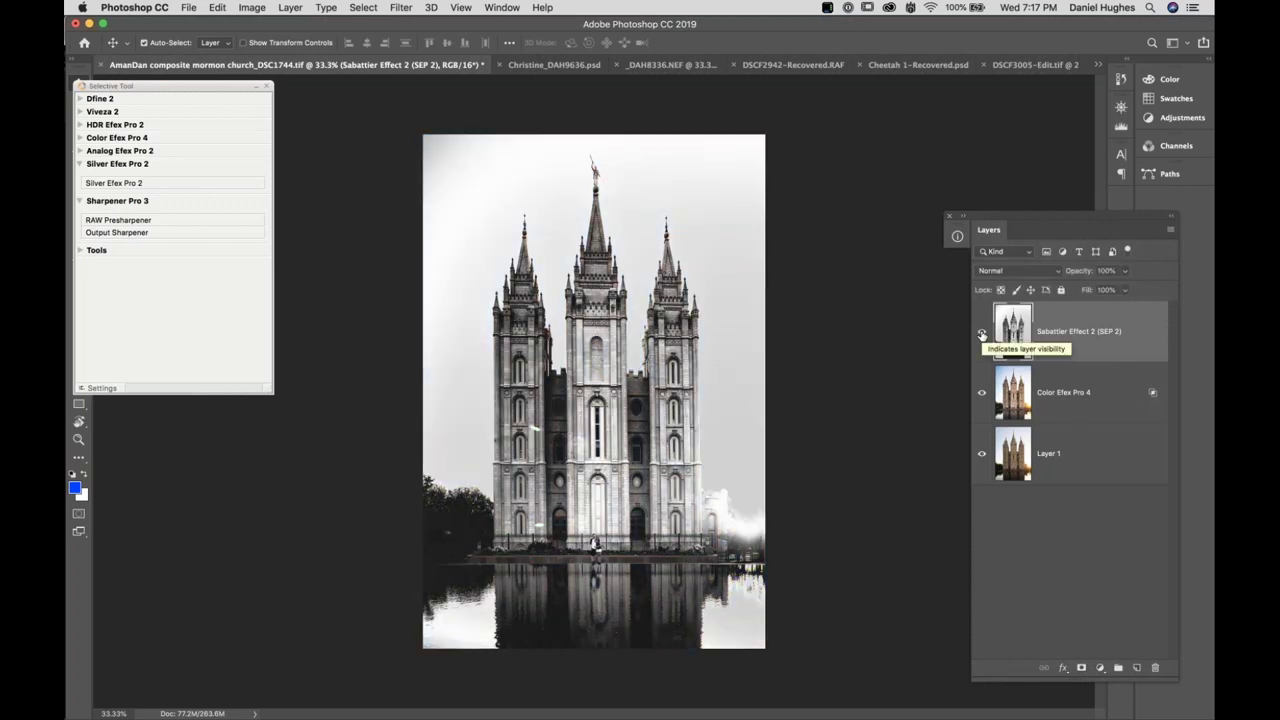
{"action": "left_click", "coordinate": [982, 336]}
{"action": "left_click", "coordinate": [982, 332]}
{"action": "left_click", "coordinate": [984, 333]}
{"action": "left_click", "coordinate": [984, 333]}
Close the church document without saving and switch to the photo of the woman in the patterned dress
{"action": "left_click", "coordinate": [102, 66]}
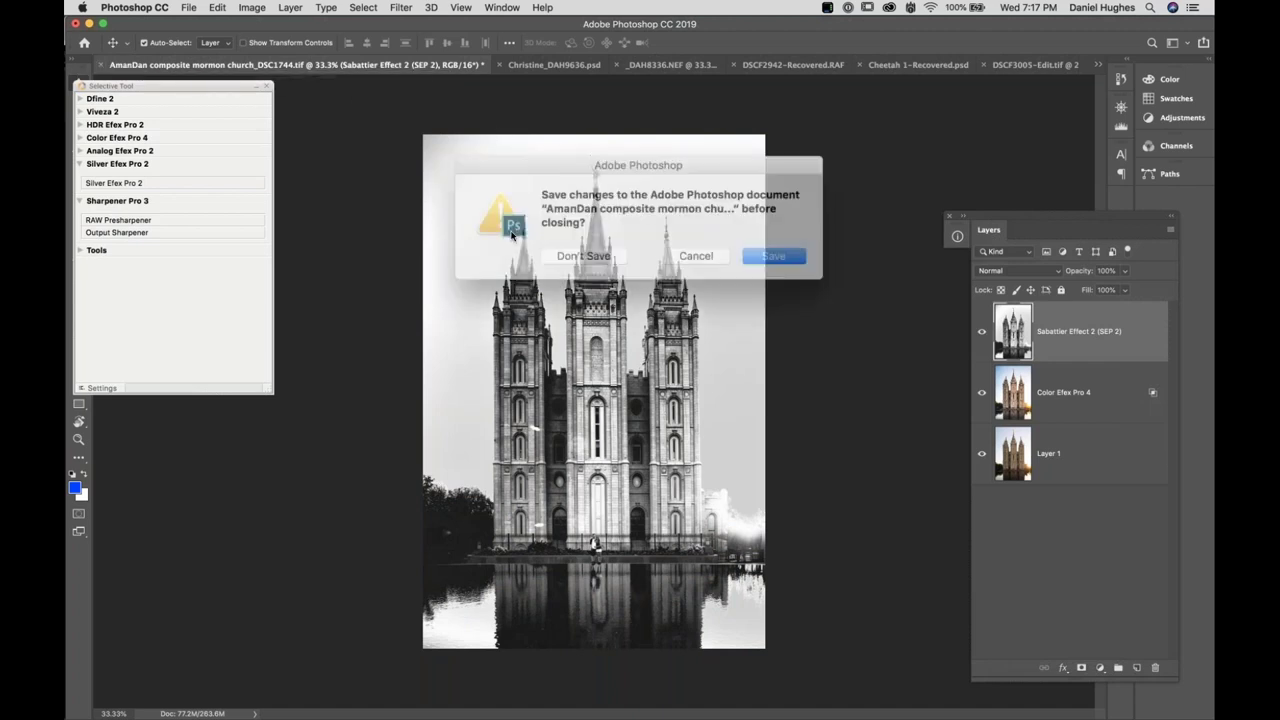
{"action": "left_click", "coordinate": [600, 249]}
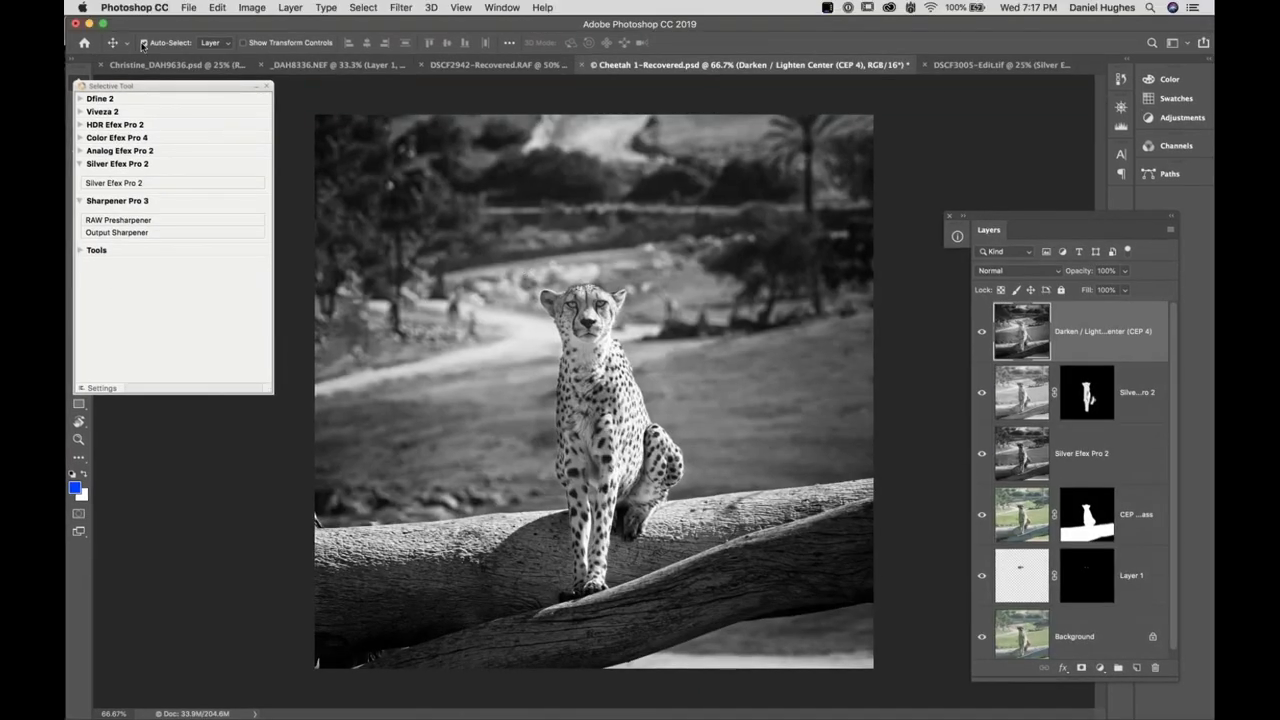
{"action": "left_click", "coordinate": [143, 64]}
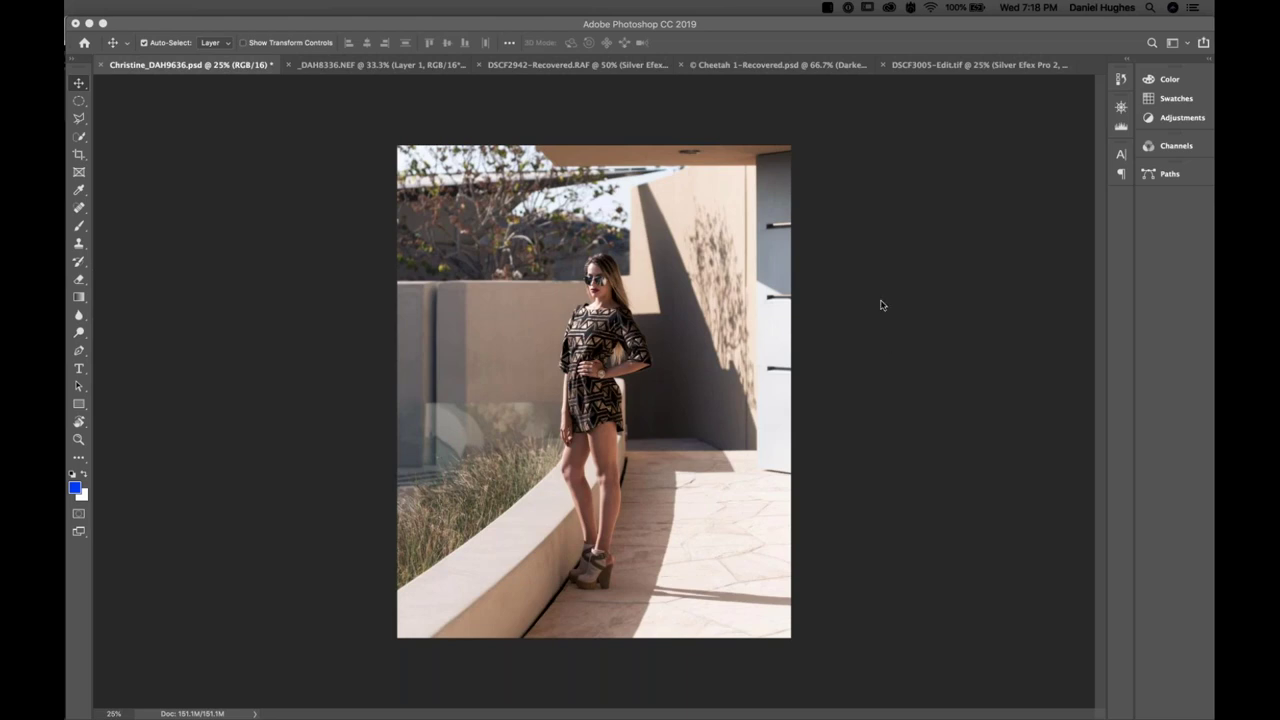
Open the woman's photo in Silver Efex Pro 2 and choose the custom preset Sabattier effect 1
{"action": "left_click", "coordinate": [920, 349]}
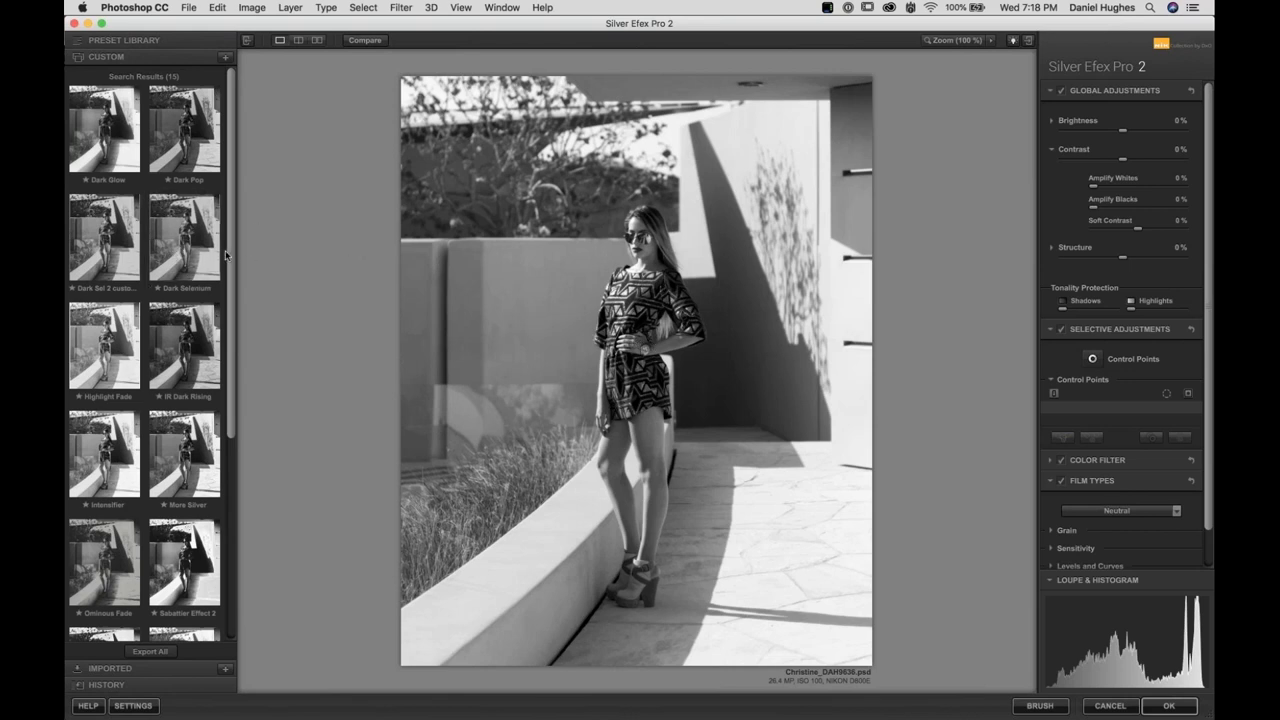
{"action": "scroll", "coordinate": [230, 258], "scroll_direction": "down", "scroll_amount": 3}
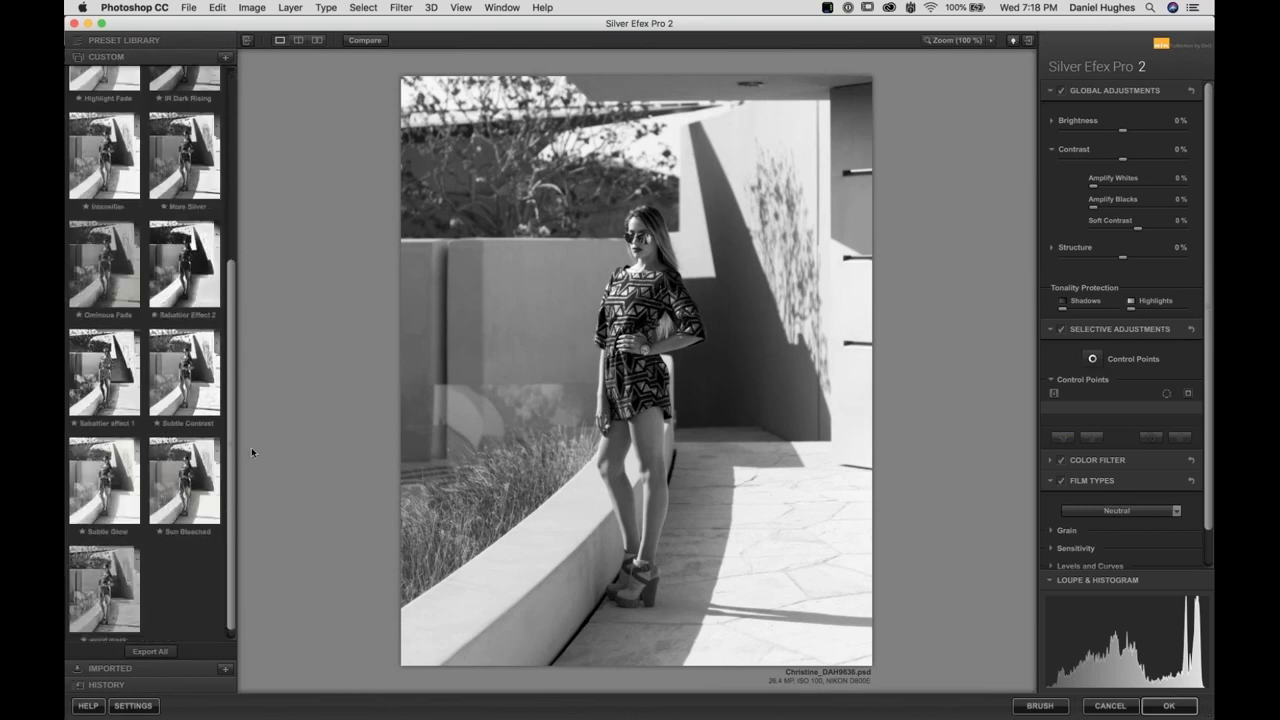
{"action": "scroll", "coordinate": [216, 137], "scroll_direction": "up", "scroll_amount": 3}
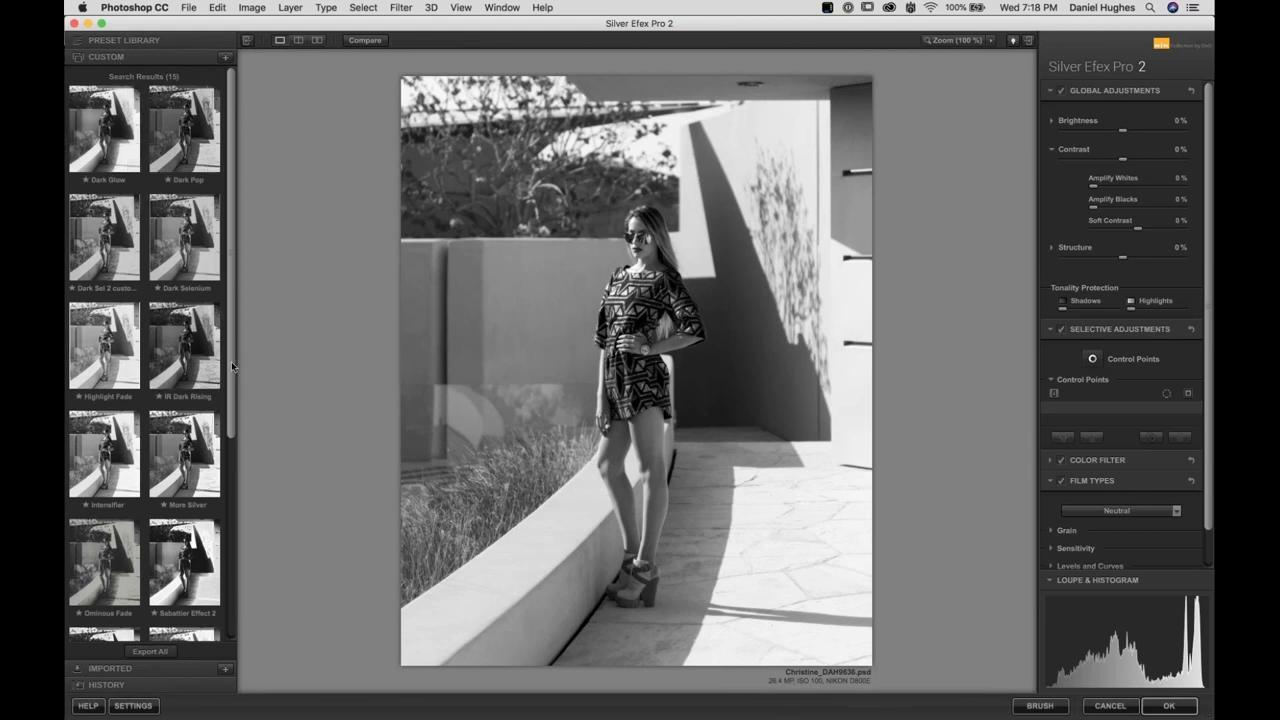
{"action": "scroll", "coordinate": [236, 391], "scroll_direction": "down", "scroll_amount": 3}
{"action": "scroll", "coordinate": [236, 460], "scroll_direction": "down", "scroll_amount": 4}
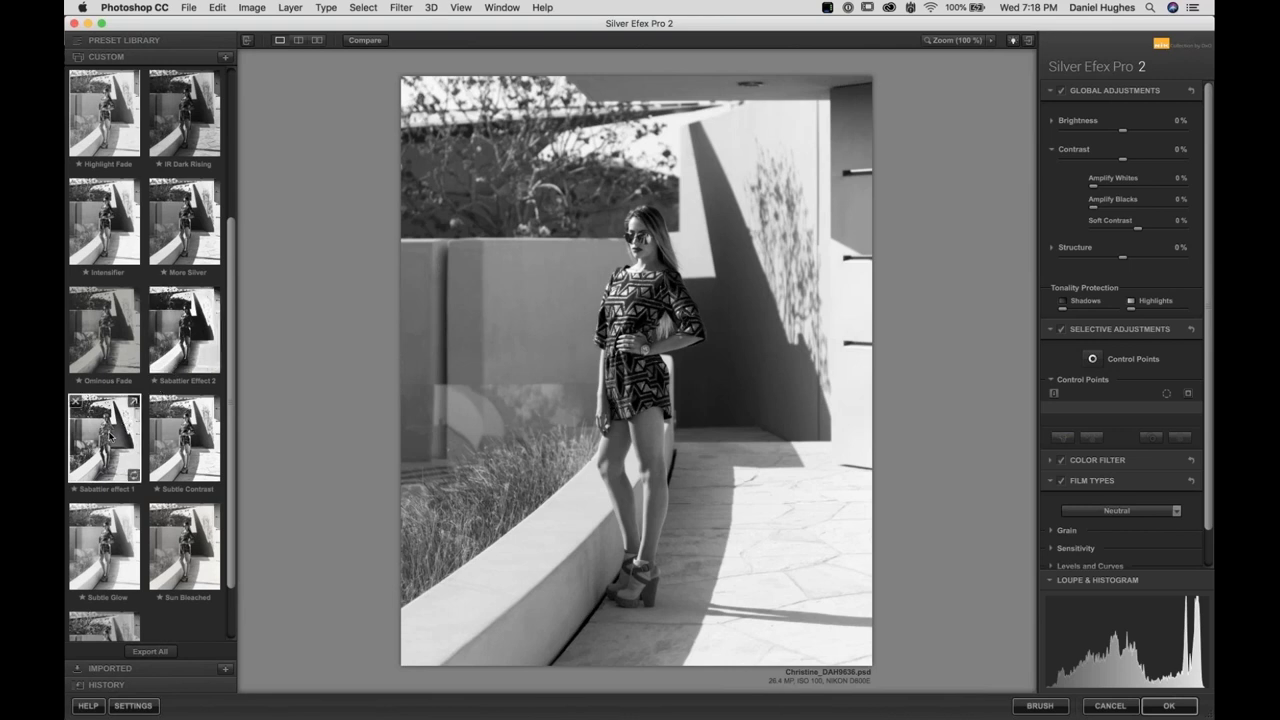
{"action": "left_click", "coordinate": [111, 436]}
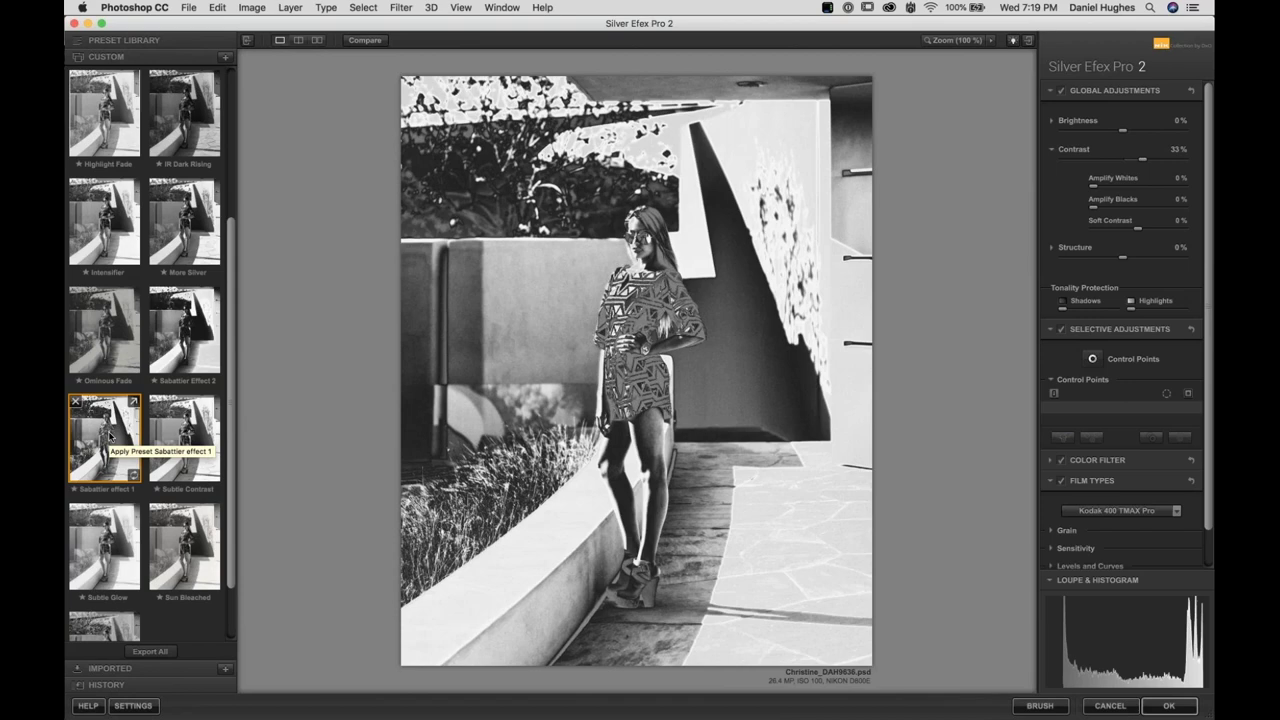
Compare the preset result side by side with the original, try Sabattier Effect 2, and return to Sabattier effect 1
{"action": "left_click", "coordinate": [318, 41]}
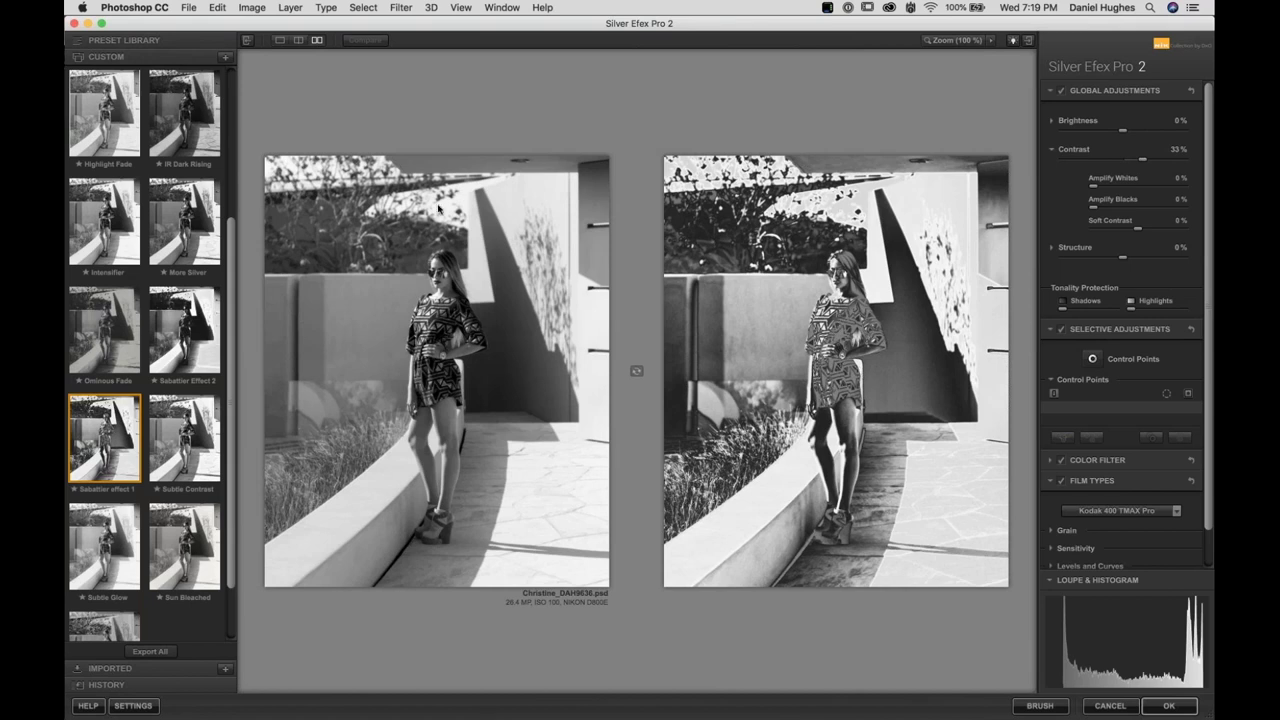
{"action": "left_click", "coordinate": [279, 41]}
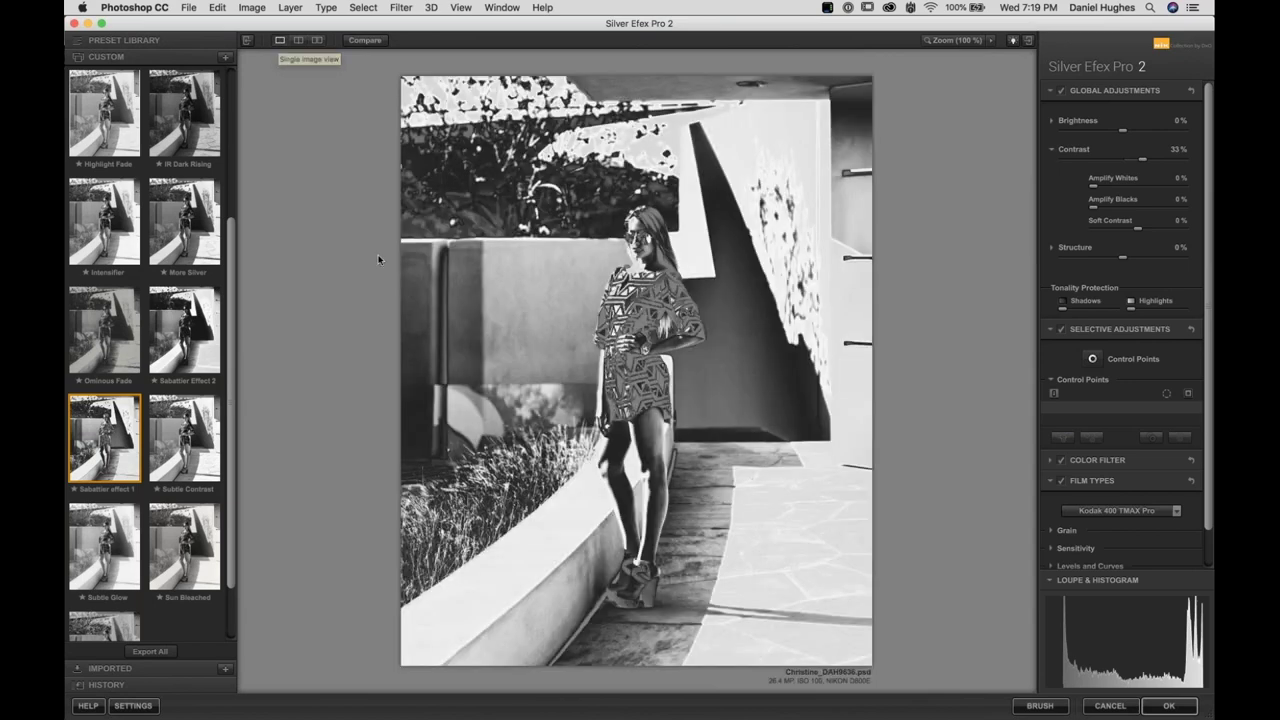
{"action": "left_click", "coordinate": [183, 339]}
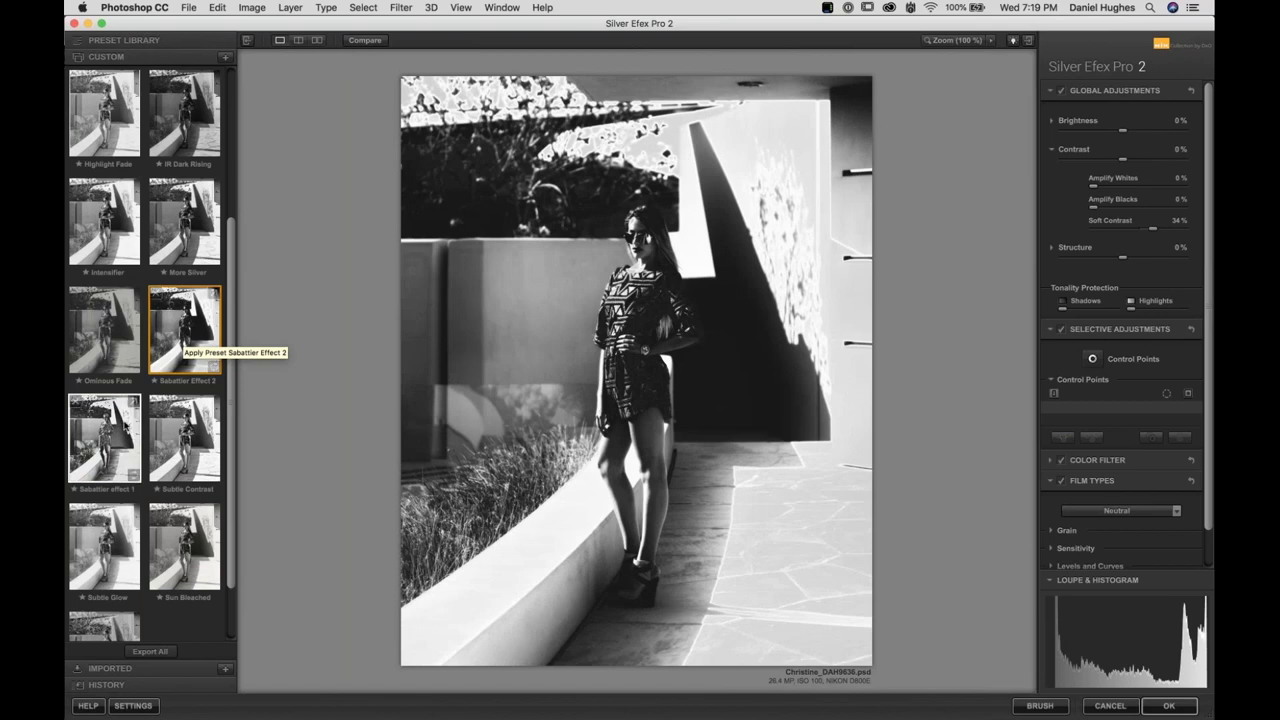
{"action": "left_click", "coordinate": [106, 428]}
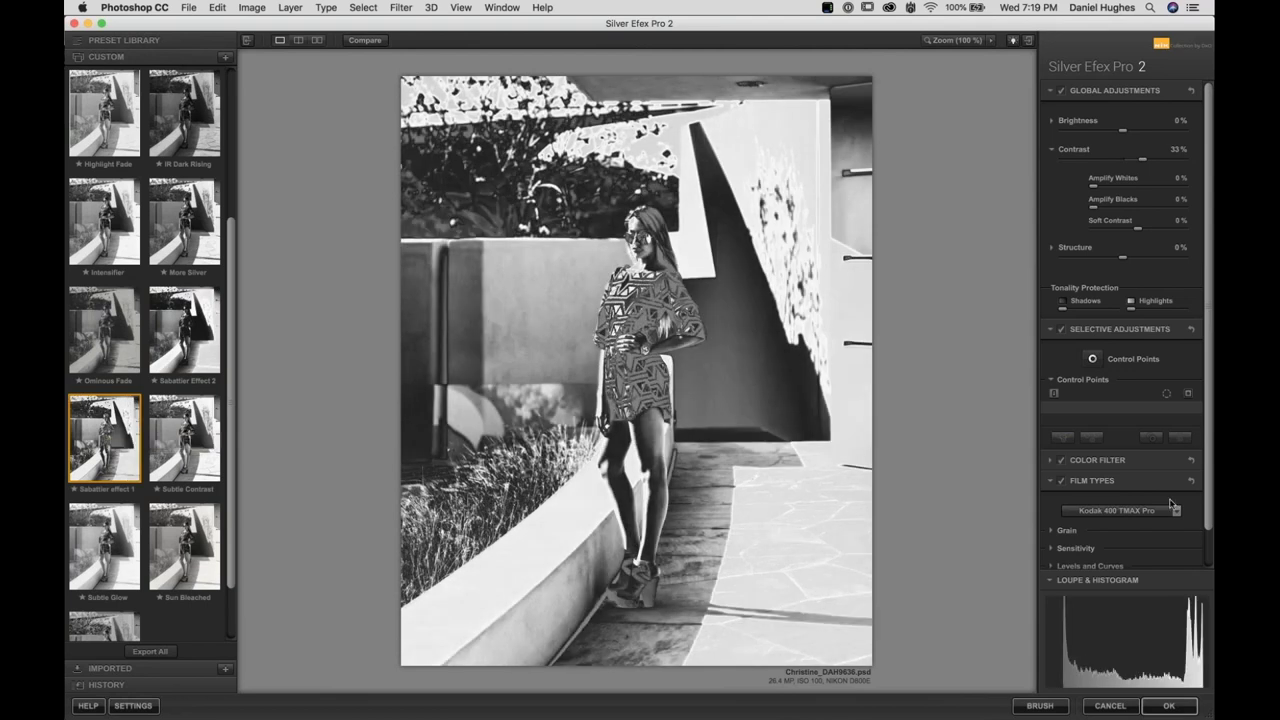
Examine the preset's Levels and Curves, film type, Contrast and Structure settings
{"action": "scroll", "coordinate": [1172, 503], "scroll_direction": "down", "scroll_amount": 2}
{"action": "left_click", "coordinate": [1082, 521]}
{"action": "scroll", "coordinate": [1082, 530], "scroll_direction": "down", "scroll_amount": 3}
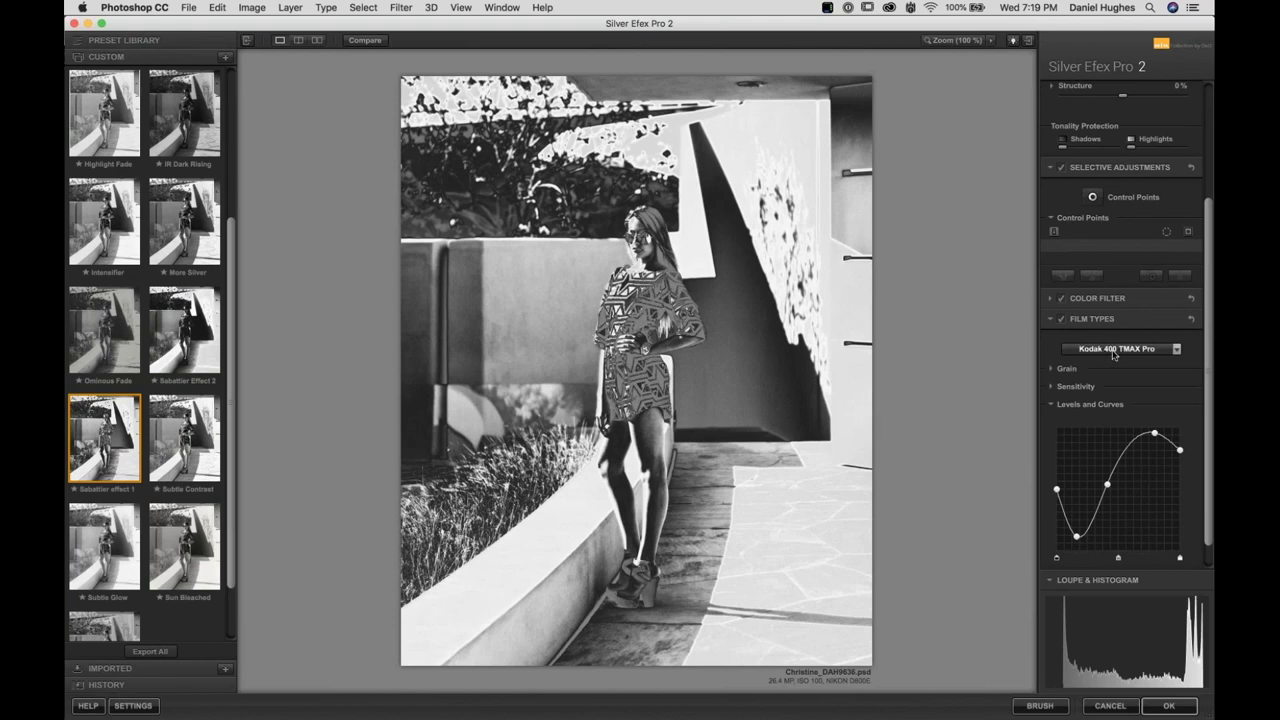
{"action": "scroll", "coordinate": [1112, 354], "scroll_direction": "up", "scroll_amount": 5}
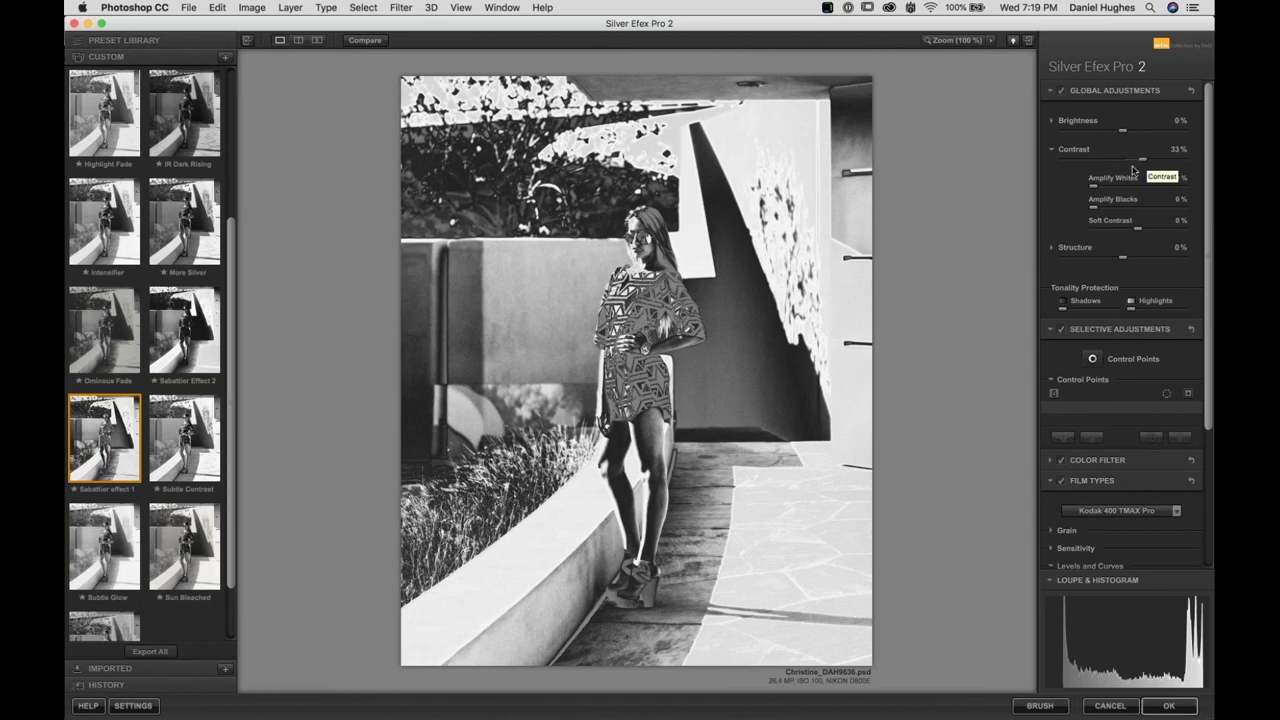
{"action": "left_click", "coordinate": [1069, 255]}
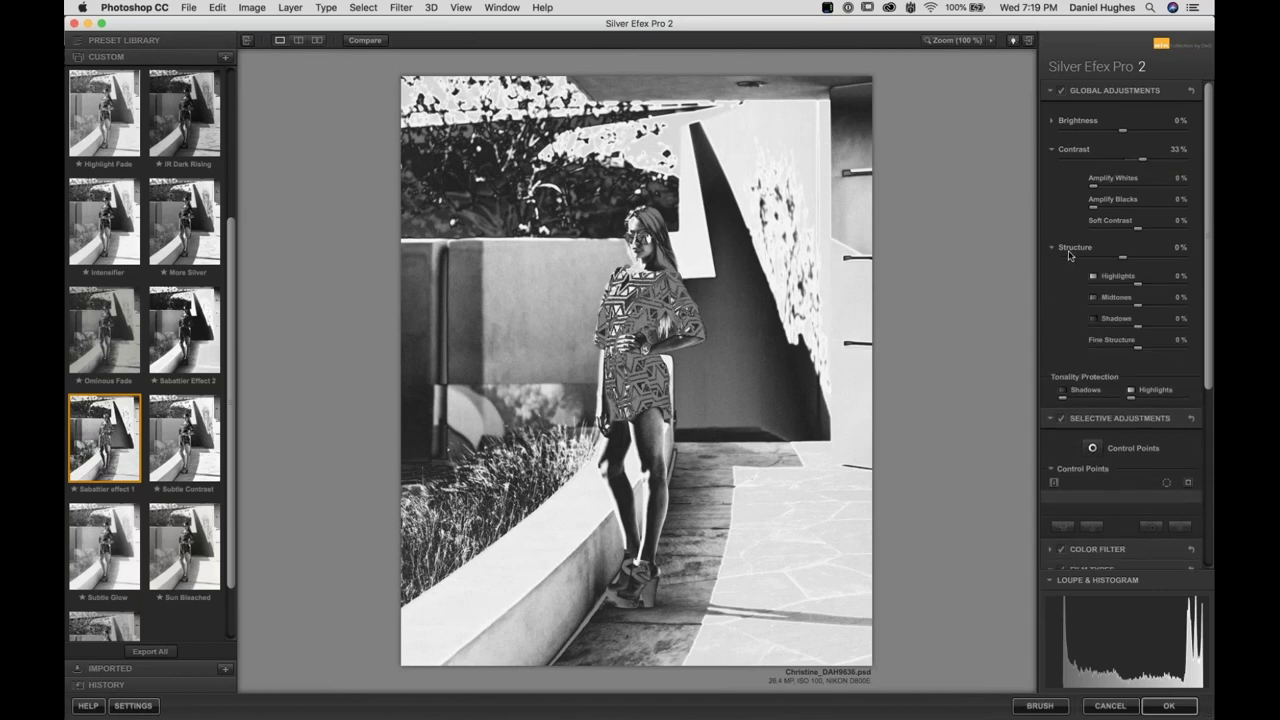
{"action": "left_click", "coordinate": [1069, 255]}
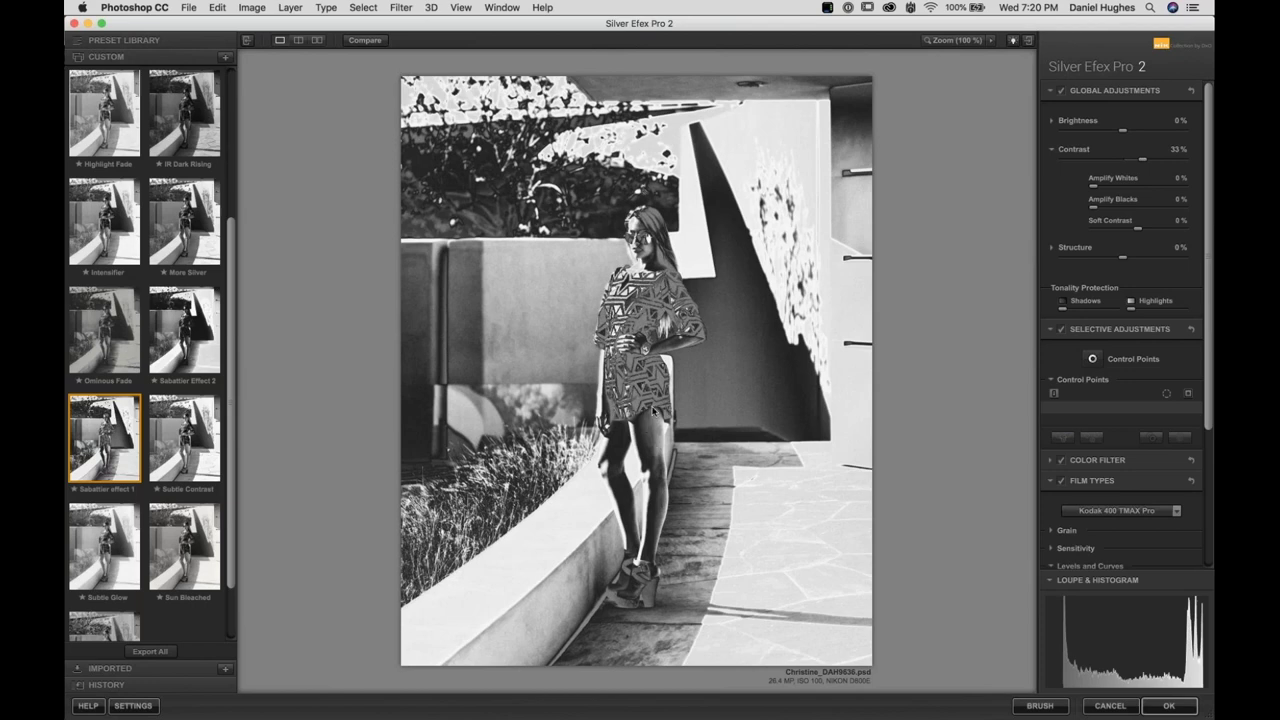
Apply the Sabattier effect 1 conversion to the woman's photo and close the document without saving
{"action": "mouse_move", "coordinate": [105, 440]}
{"action": "left_click", "coordinate": [1168, 706]}
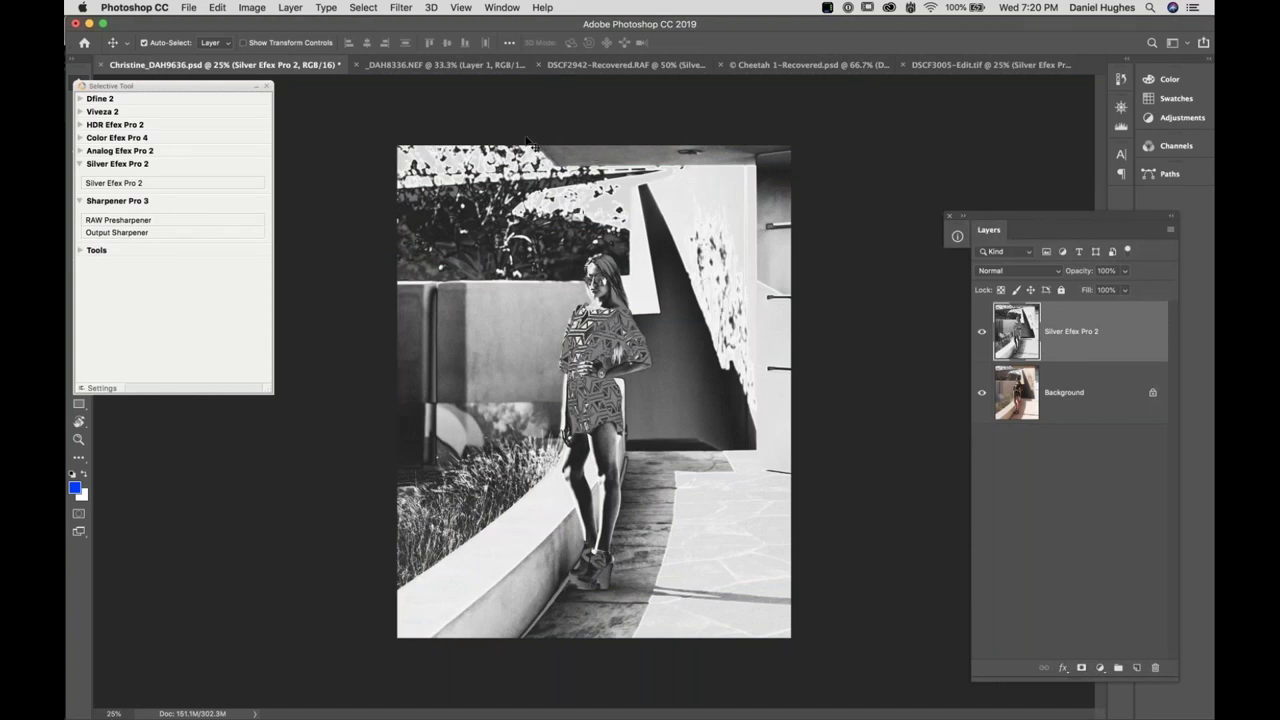
{"action": "left_click", "coordinate": [100, 66]}
{"action": "left_click", "coordinate": [595, 250]}
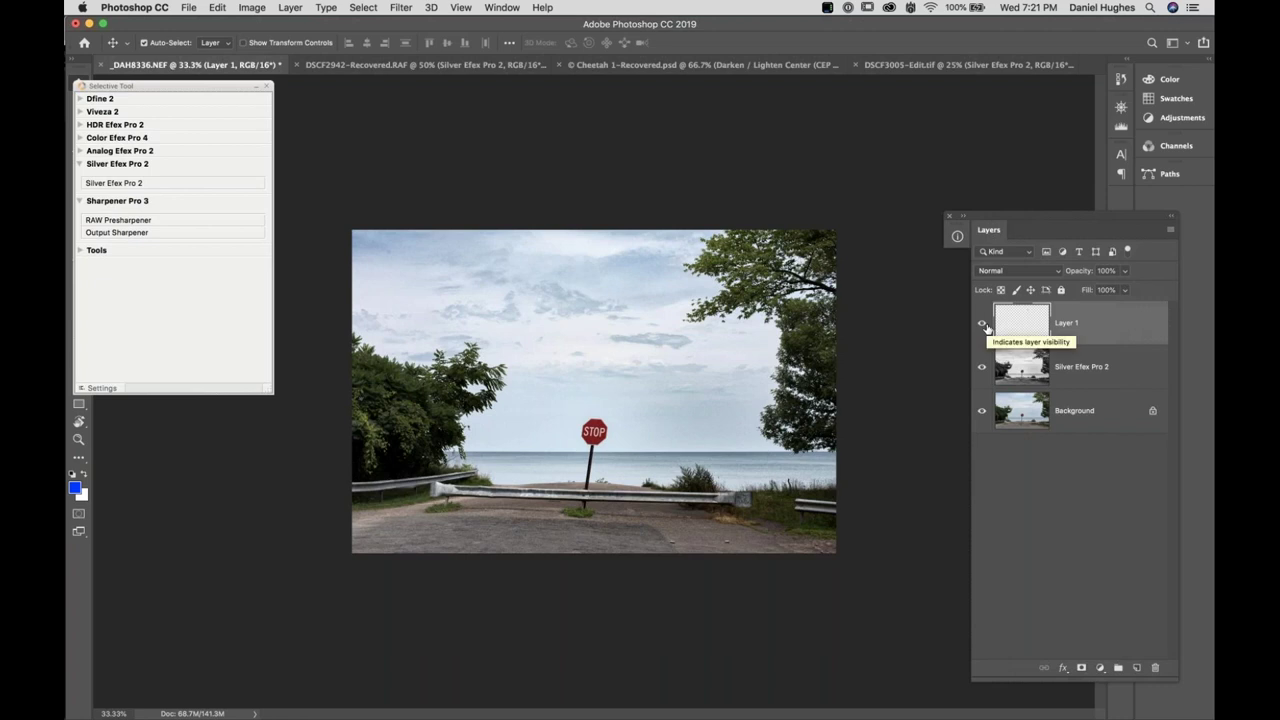
Select the luminosity-blended Silver Efex Pro 2 layer and examine the stop-sign photo at 50% zoom
{"action": "left_click", "coordinate": [1078, 382]}
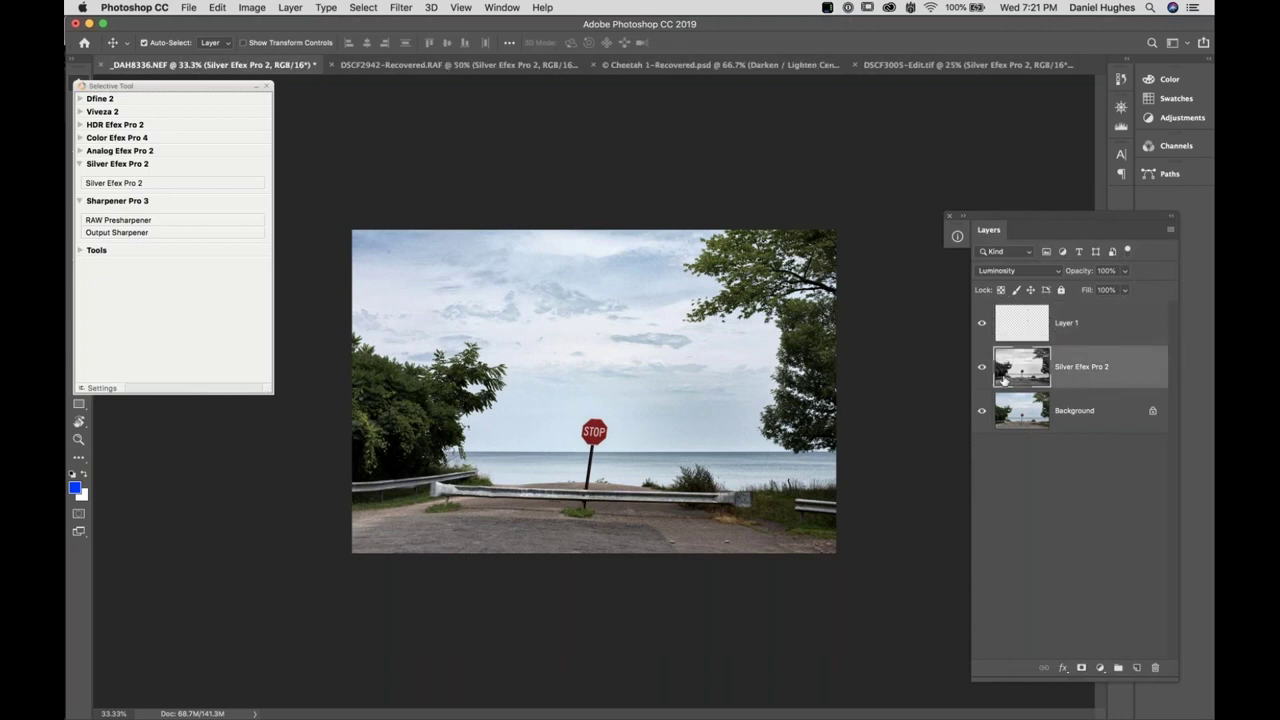
{"action": "key", "text": "super+plus"}
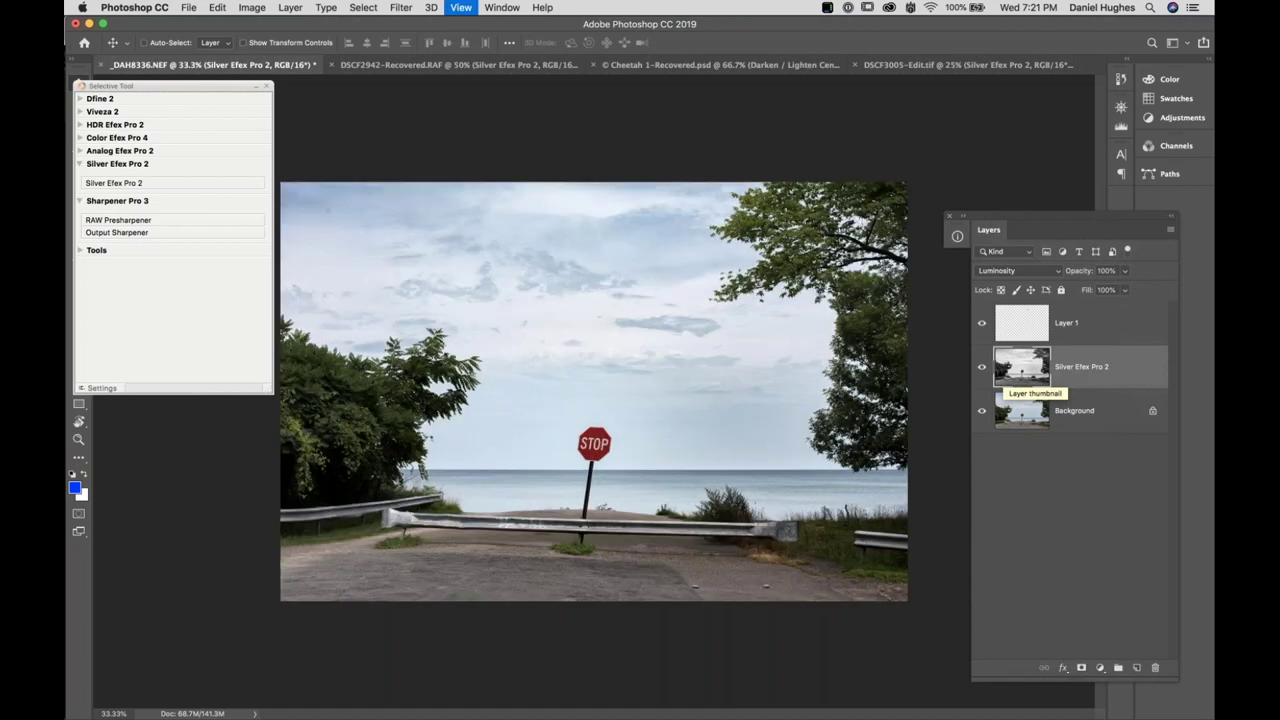
{"action": "key", "text": "super+plus"}
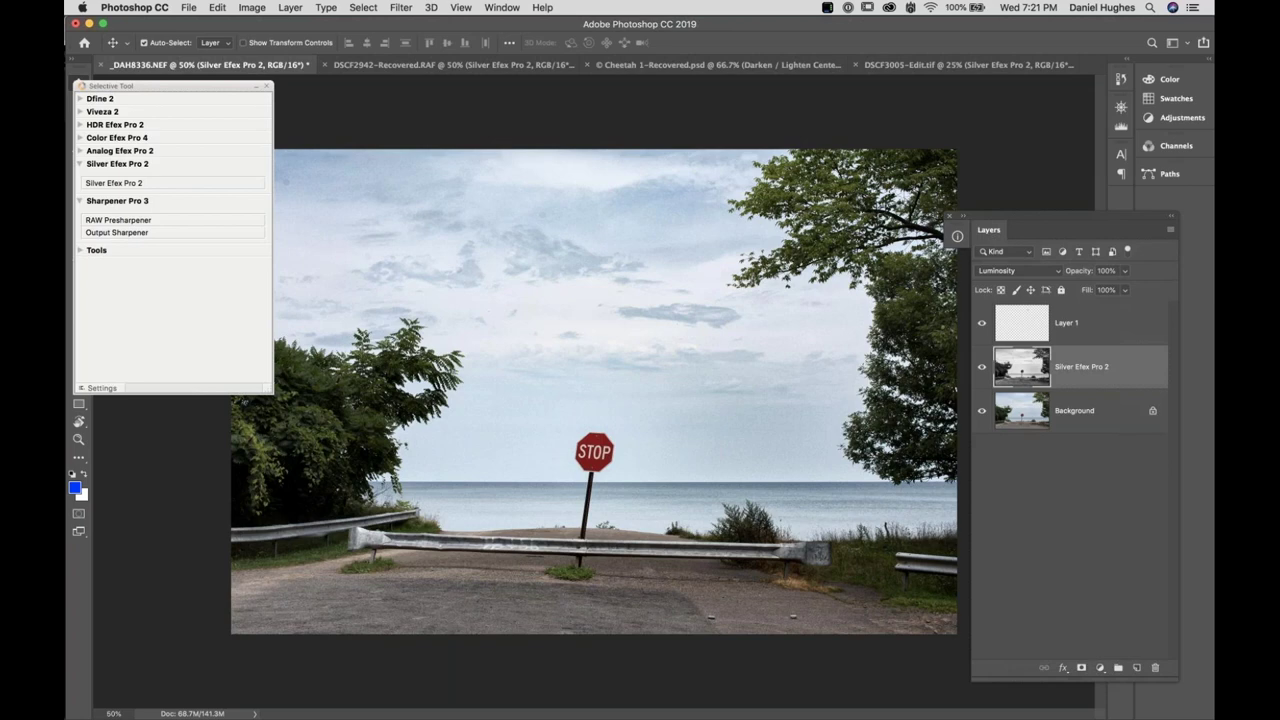
Hide Layer 1 and the Silver Efex Pro 2 layer to view the colour original, and delete both layers
{"action": "left_click", "coordinate": [982, 325]}
{"action": "left_click", "coordinate": [150, 99]}
{"action": "left_click_drag", "start_coordinate": [142, 106], "coordinate": [67, 138]}
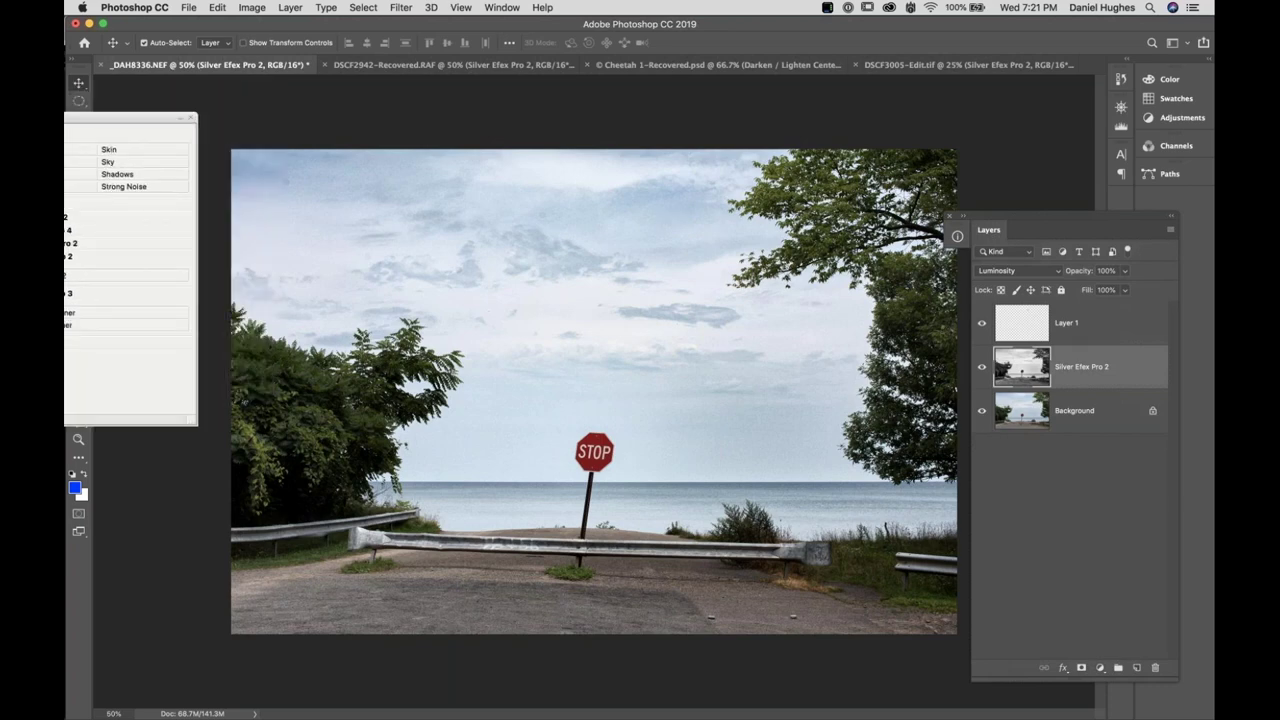
{"action": "left_click", "coordinate": [982, 368]}
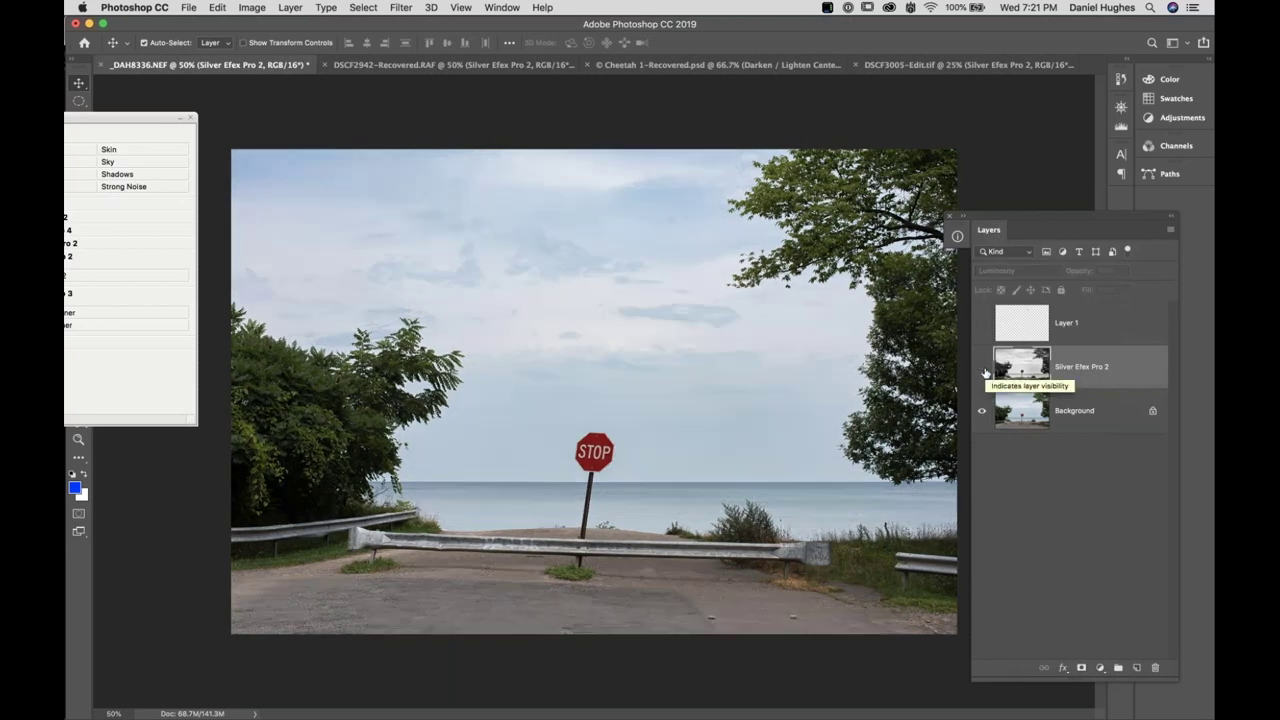
{"action": "left_click", "coordinate": [1109, 325], "text": "shift"}
{"action": "left_click_drag", "start_coordinate": [1109, 325], "coordinate": [1155, 667]}
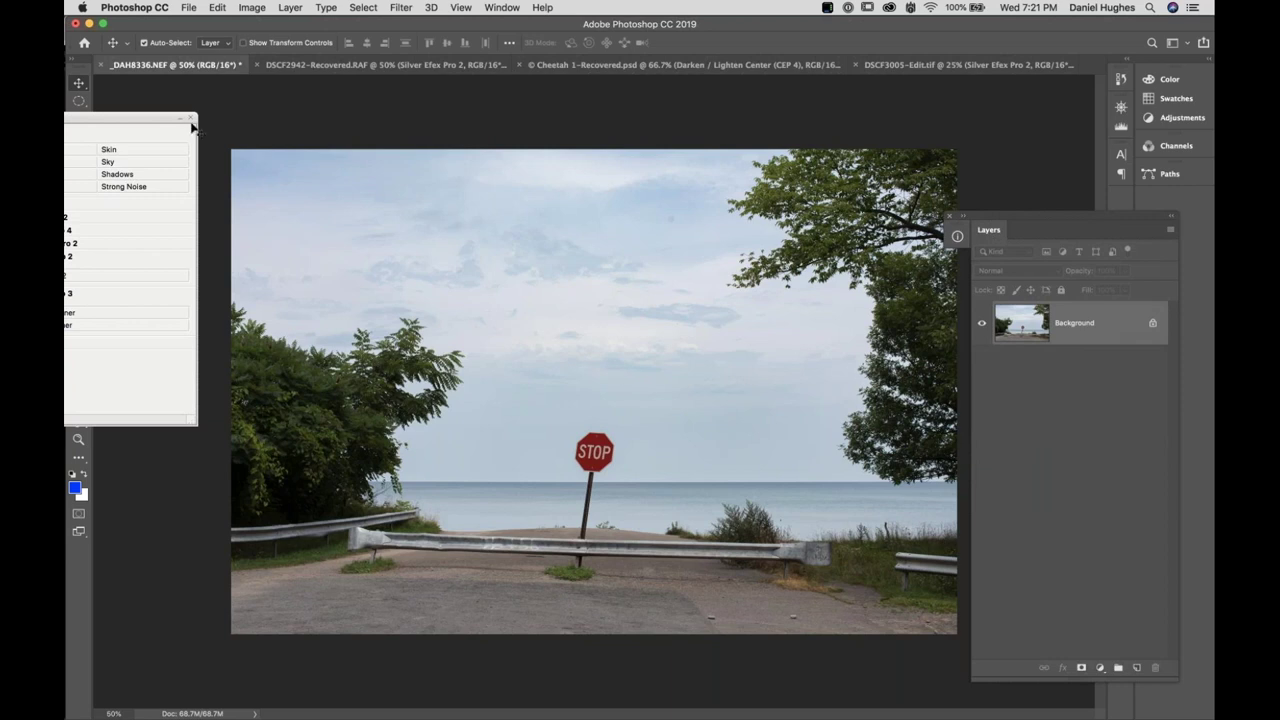
Open the stop-sign photo's Background layer in Silver Efex Pro 2 and hide the preset library
{"action": "left_click_drag", "start_coordinate": [140, 118], "coordinate": [217, 98]}
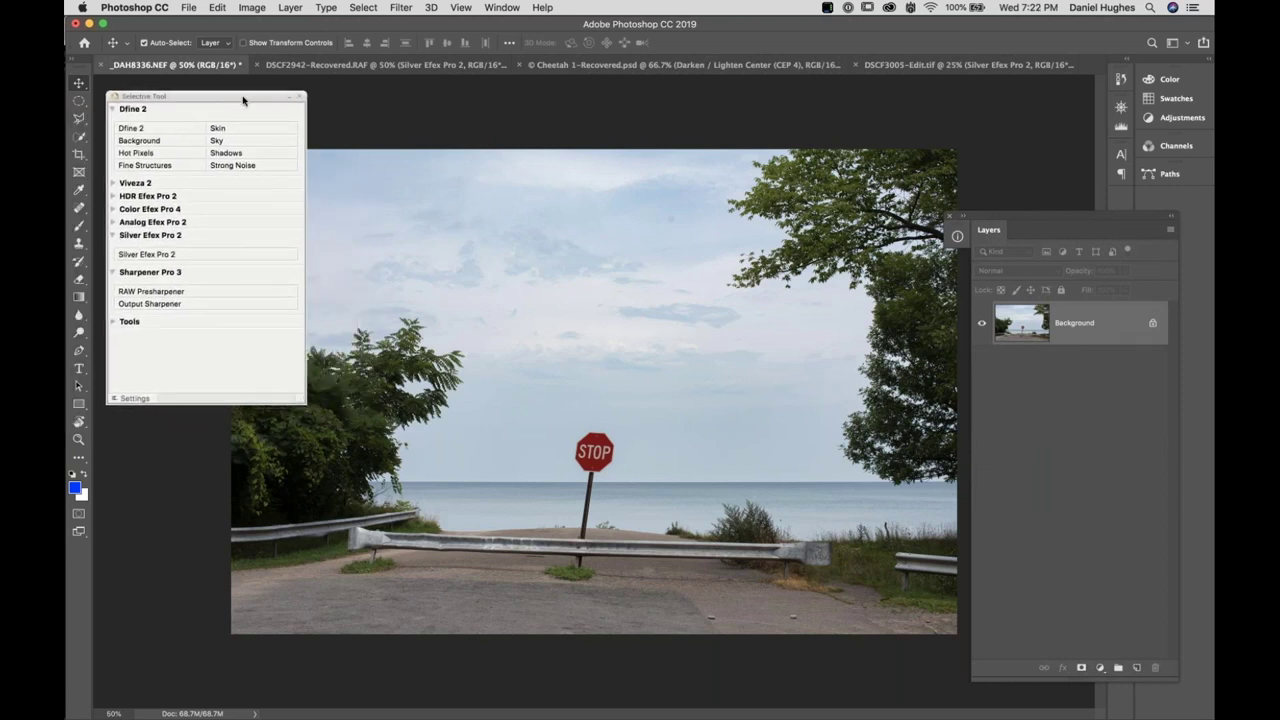
{"action": "left_click", "coordinate": [138, 110]}
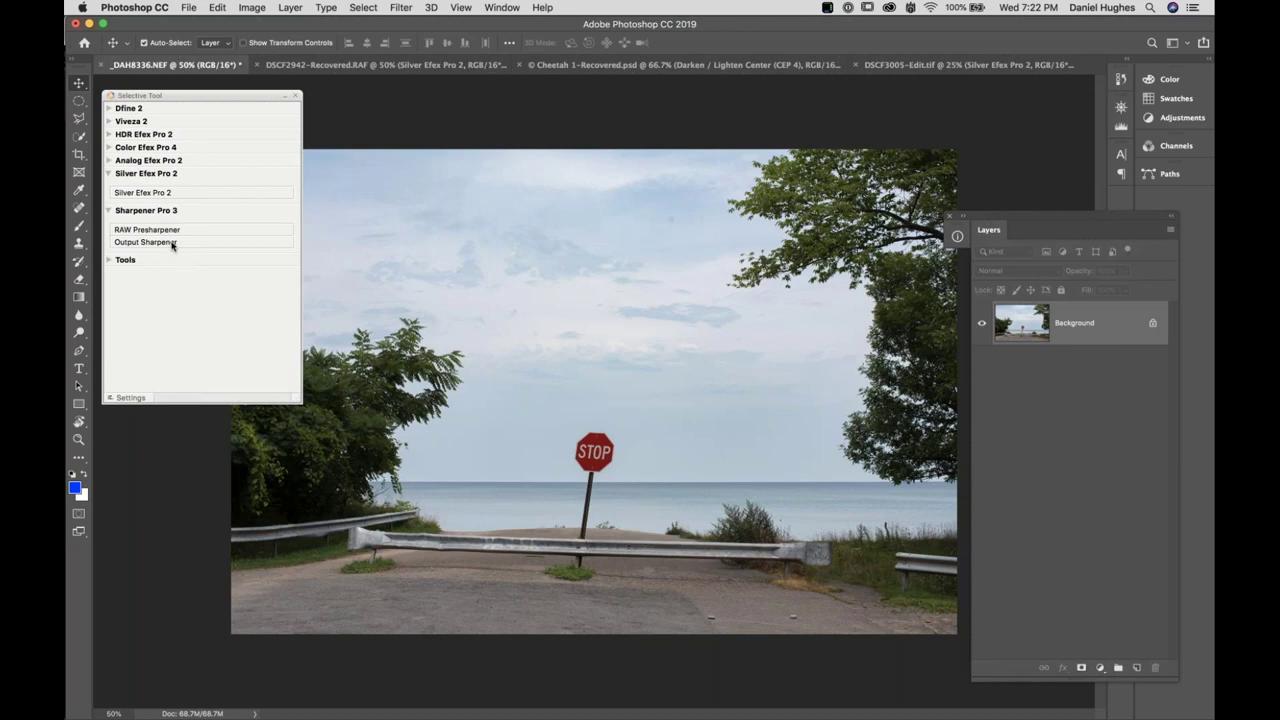
{"action": "left_click", "coordinate": [172, 194]}
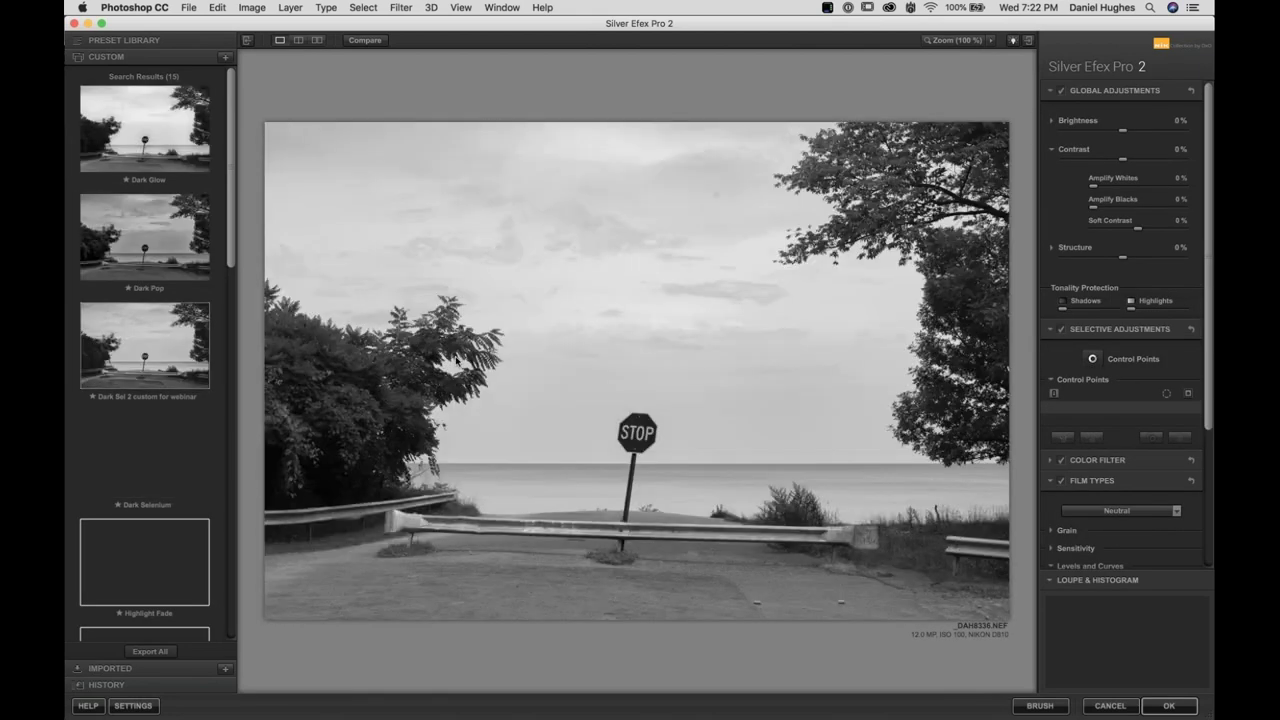
{"action": "left_click", "coordinate": [246, 41]}
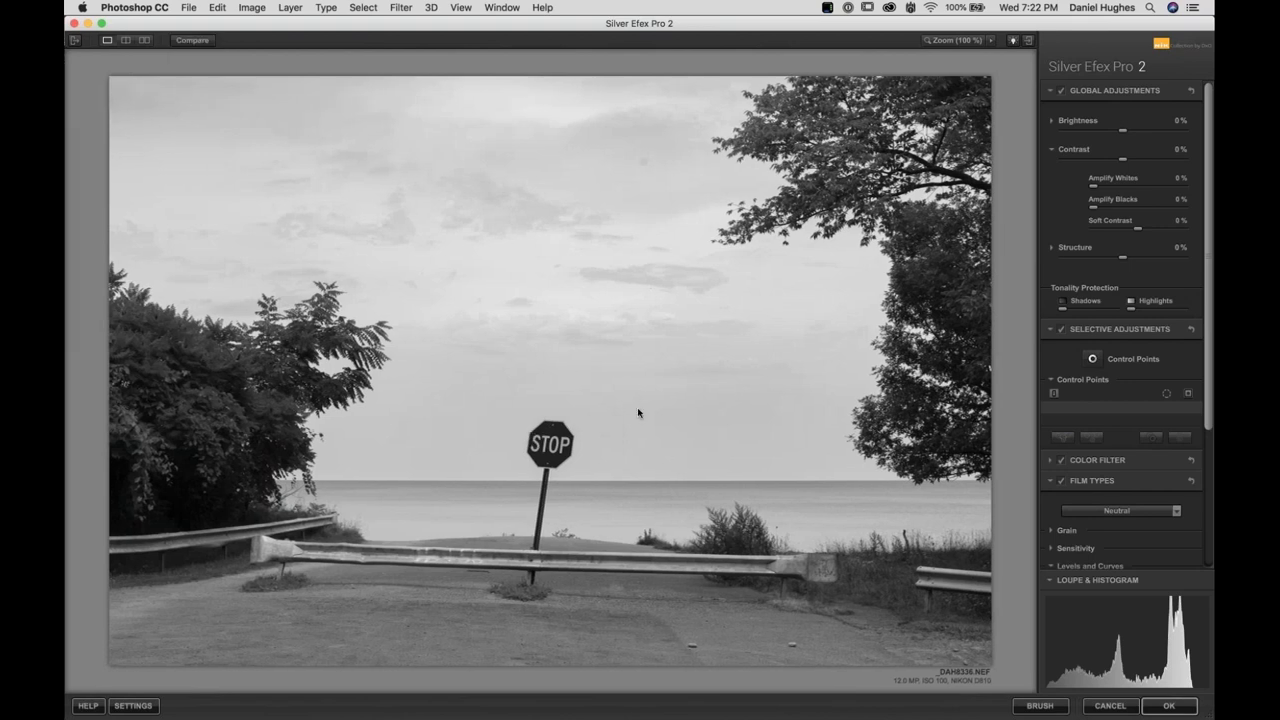
Try the blue color filter on the stop-sign photo and return to the neutral filter
{"action": "left_click", "coordinate": [1097, 486]}
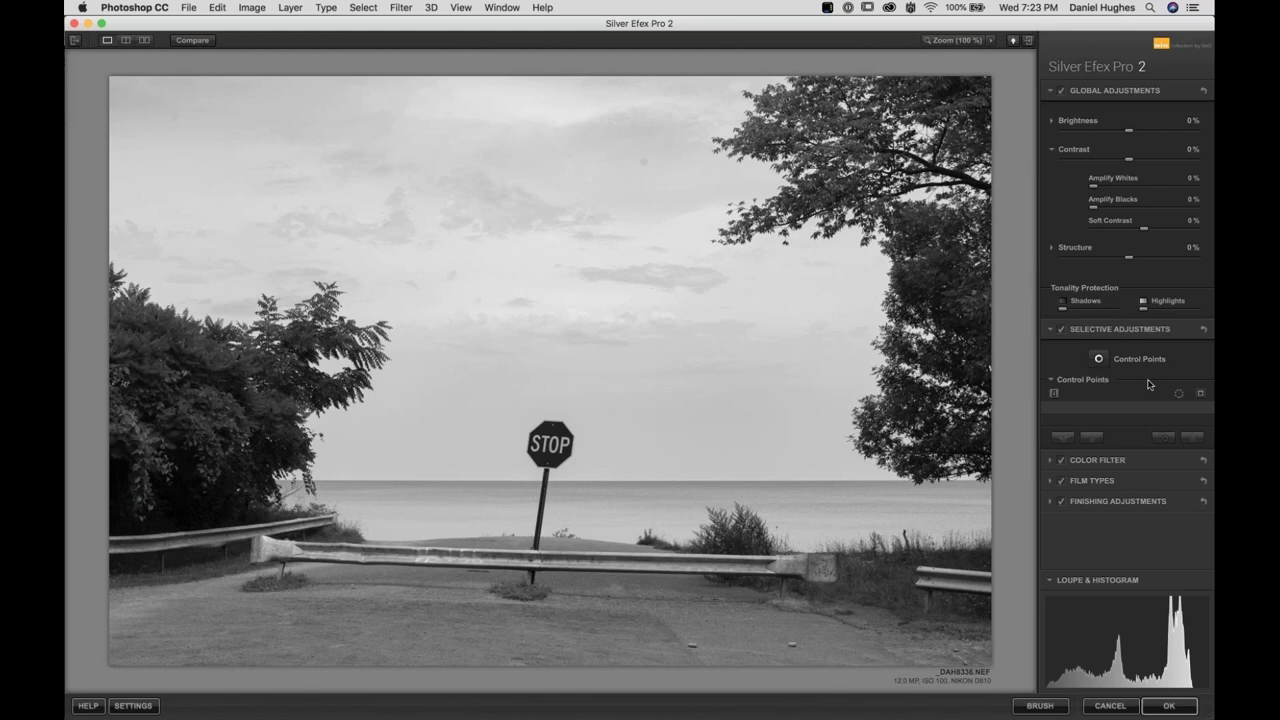
{"action": "left_click", "coordinate": [1105, 461]}
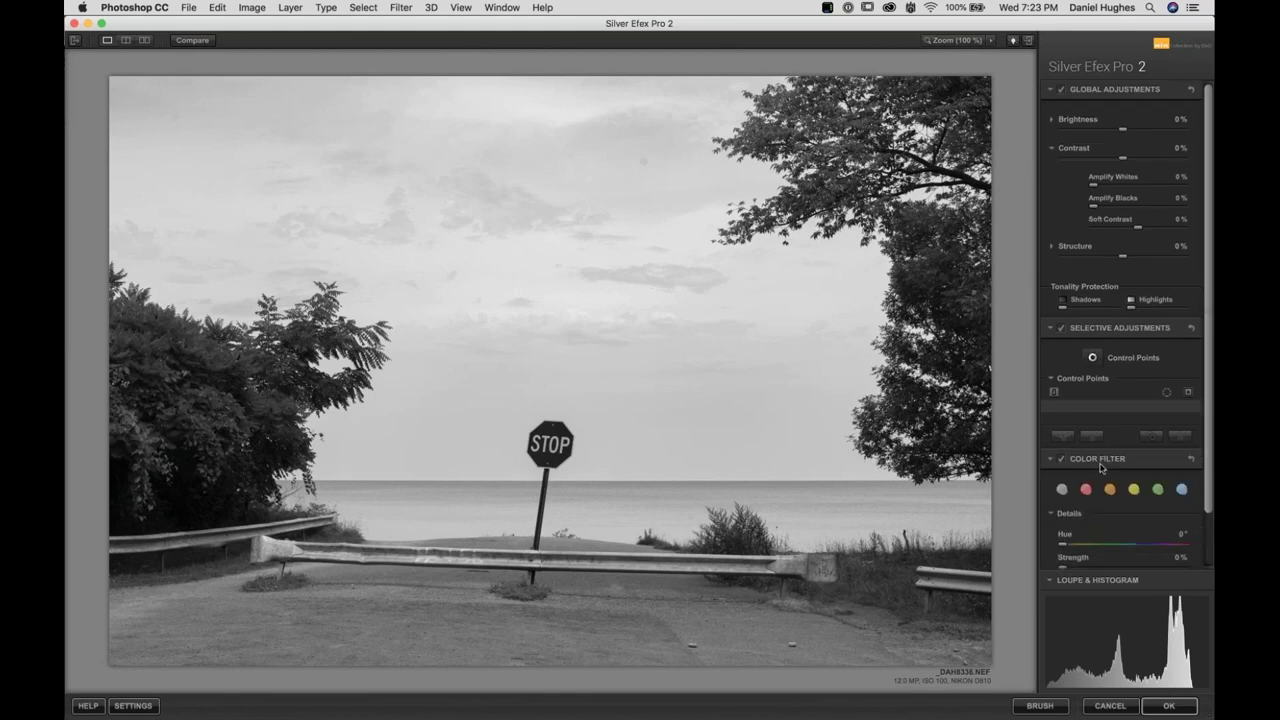
{"action": "scroll", "coordinate": [1088, 470], "scroll_direction": "down", "scroll_amount": 1}
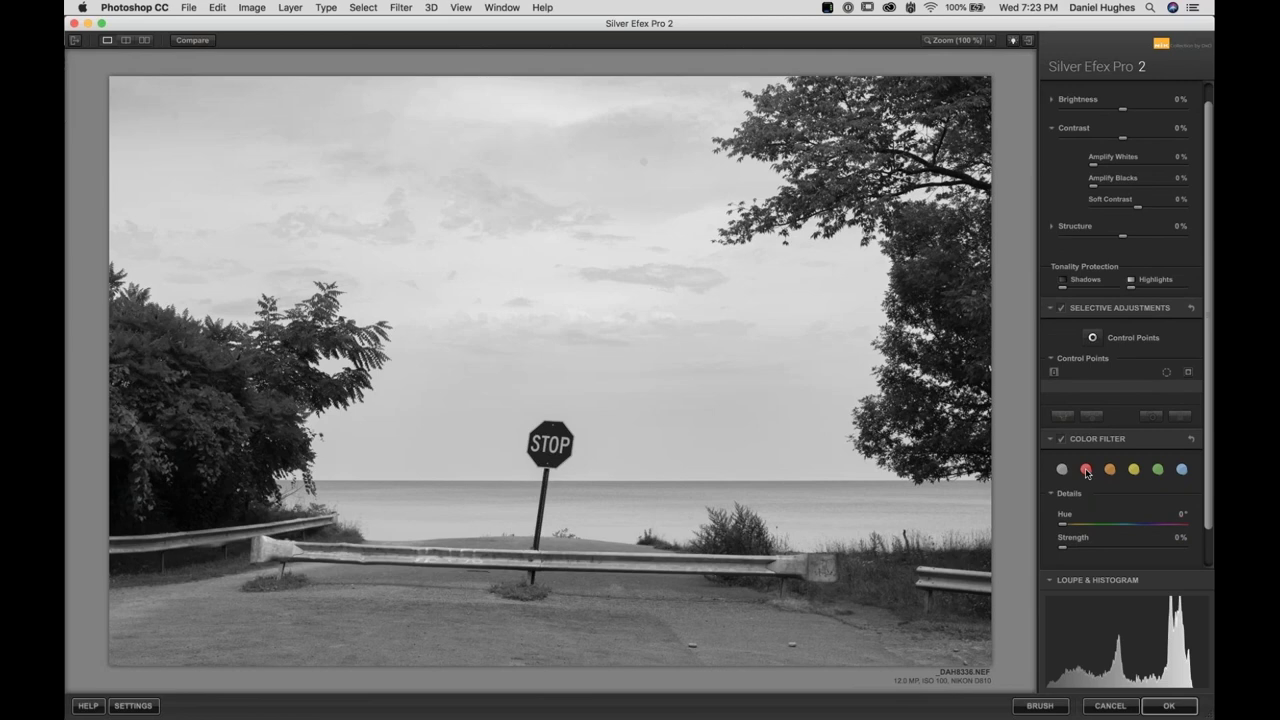
{"action": "left_click", "coordinate": [1182, 470]}
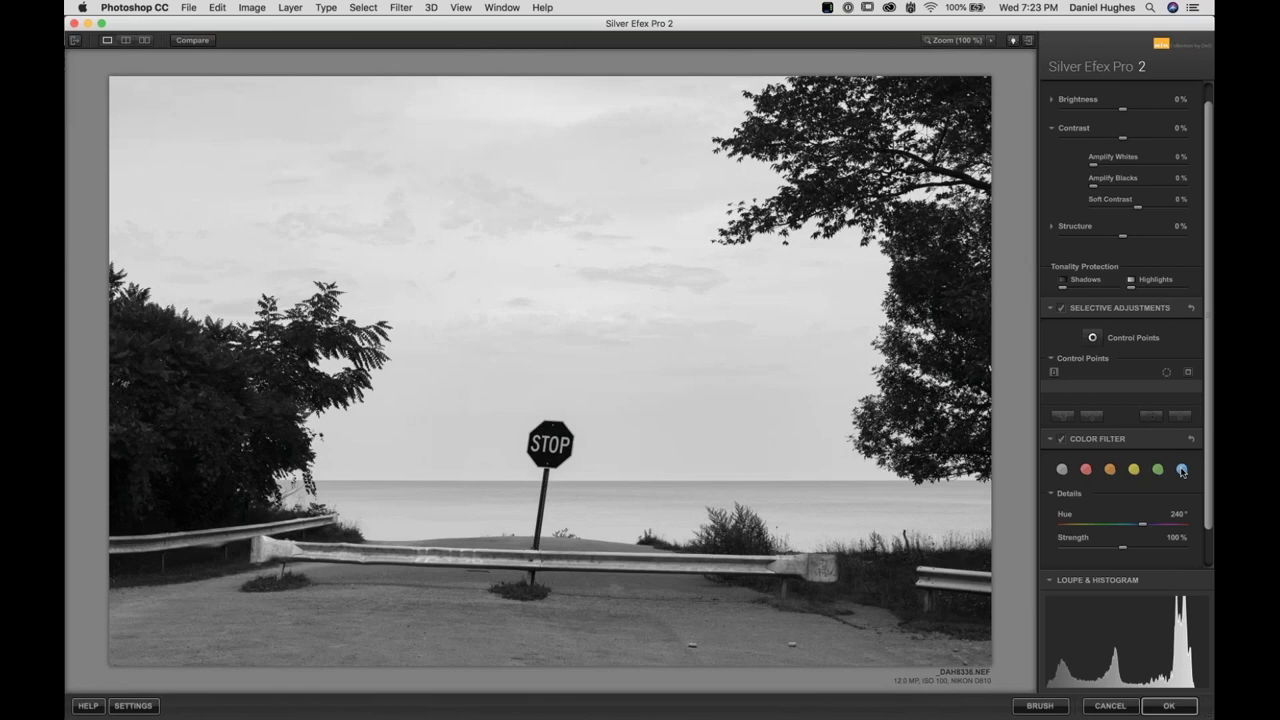
{"action": "left_click", "coordinate": [1062, 470]}
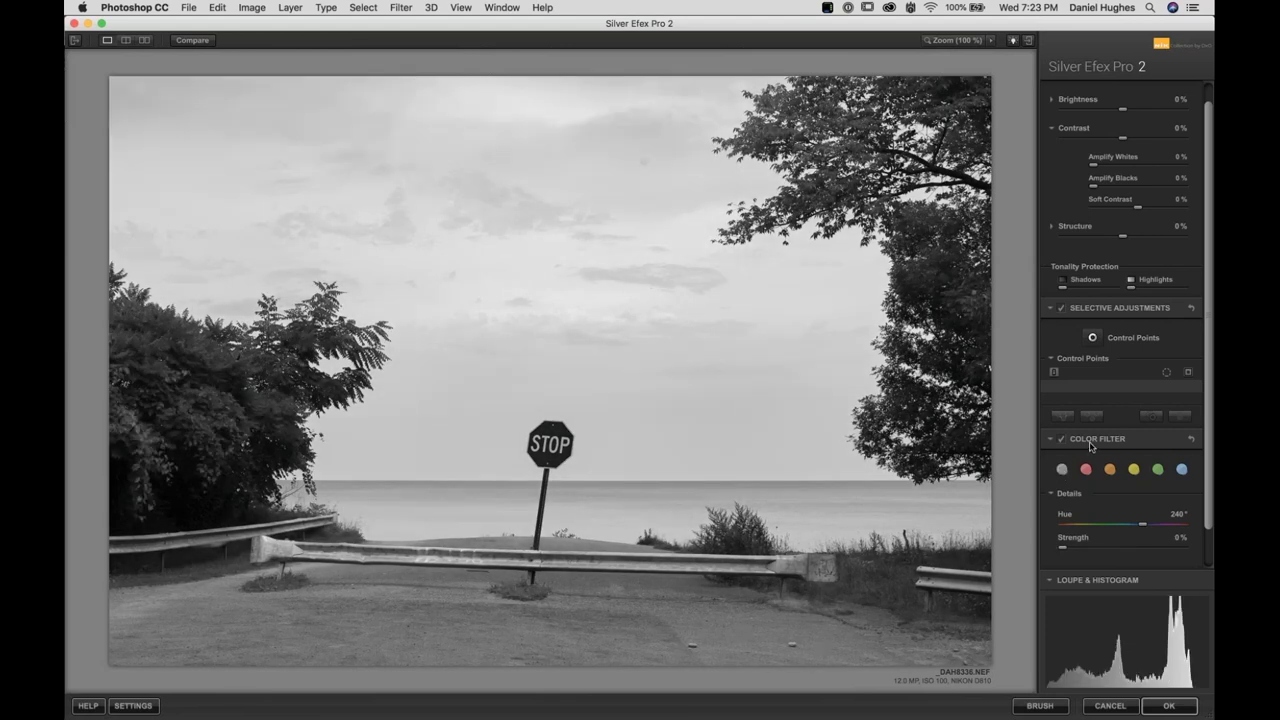
{"action": "left_click", "coordinate": [1092, 442]}
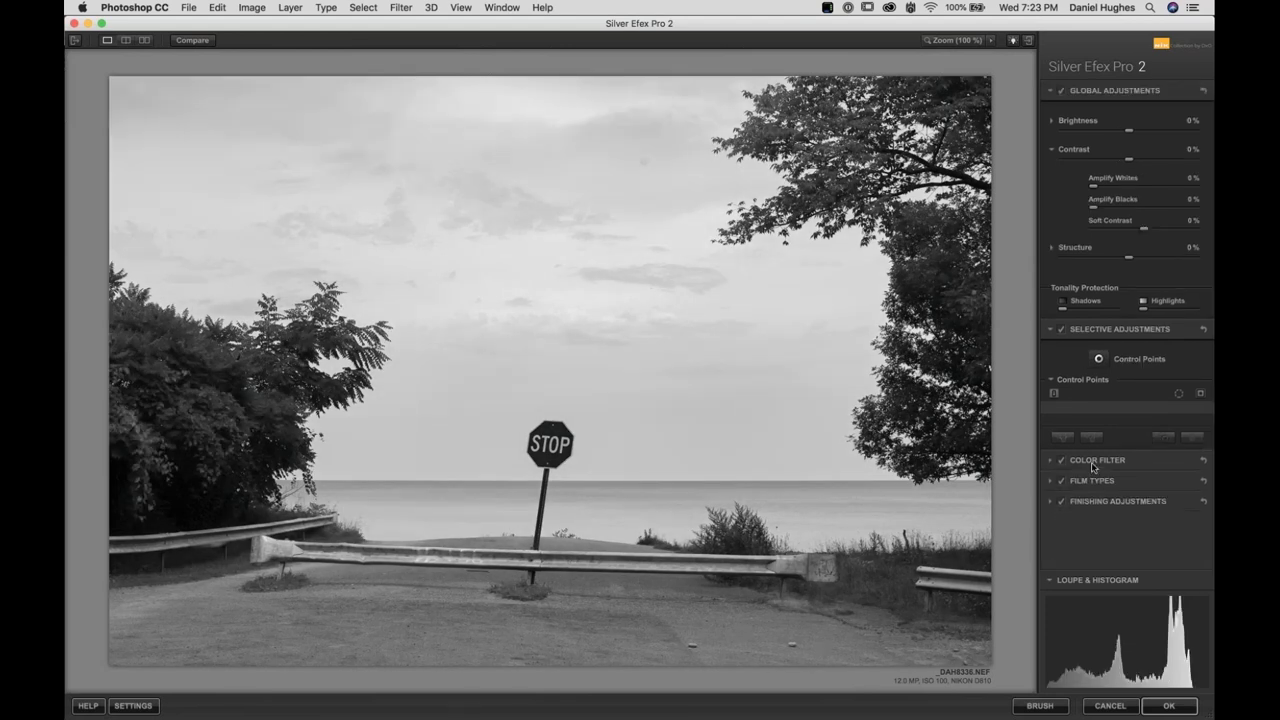
Apply the Kodak 100 TMAX Pro film type and move the black point of its curve back to the graph's corner
{"action": "left_click", "coordinate": [1087, 482]}
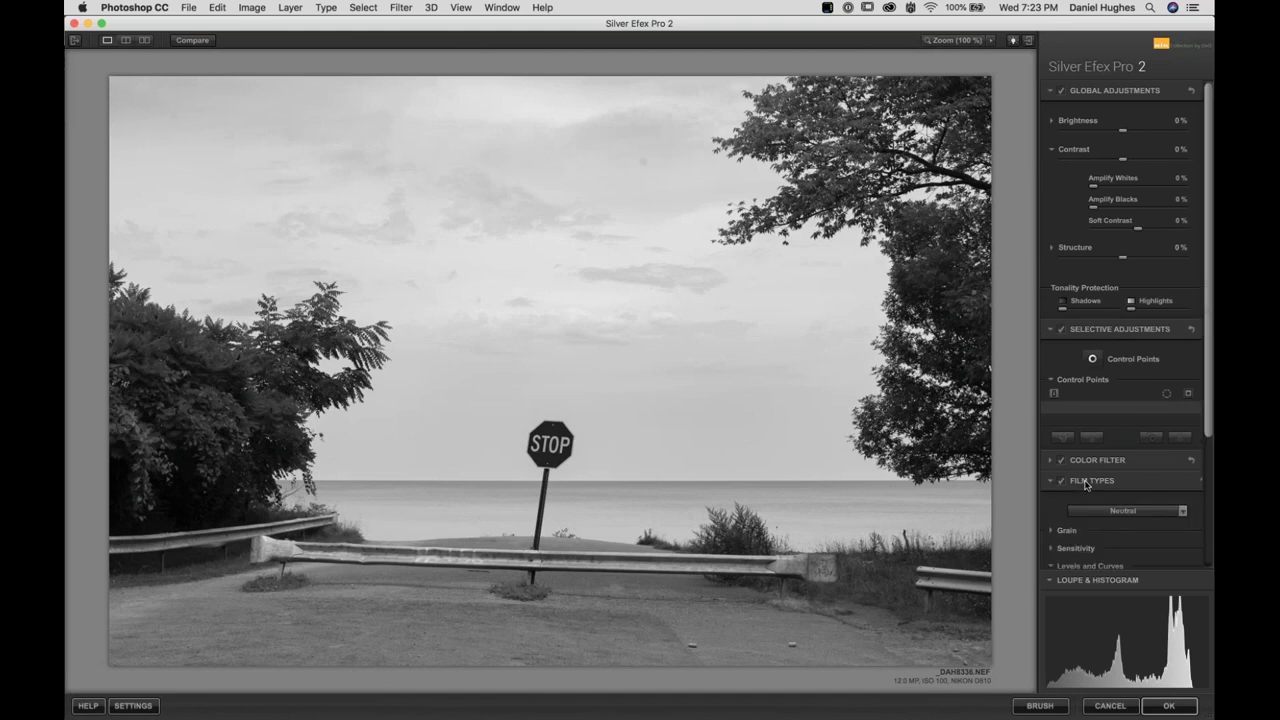
{"action": "scroll", "coordinate": [1110, 420], "scroll_direction": "down", "scroll_amount": 5}
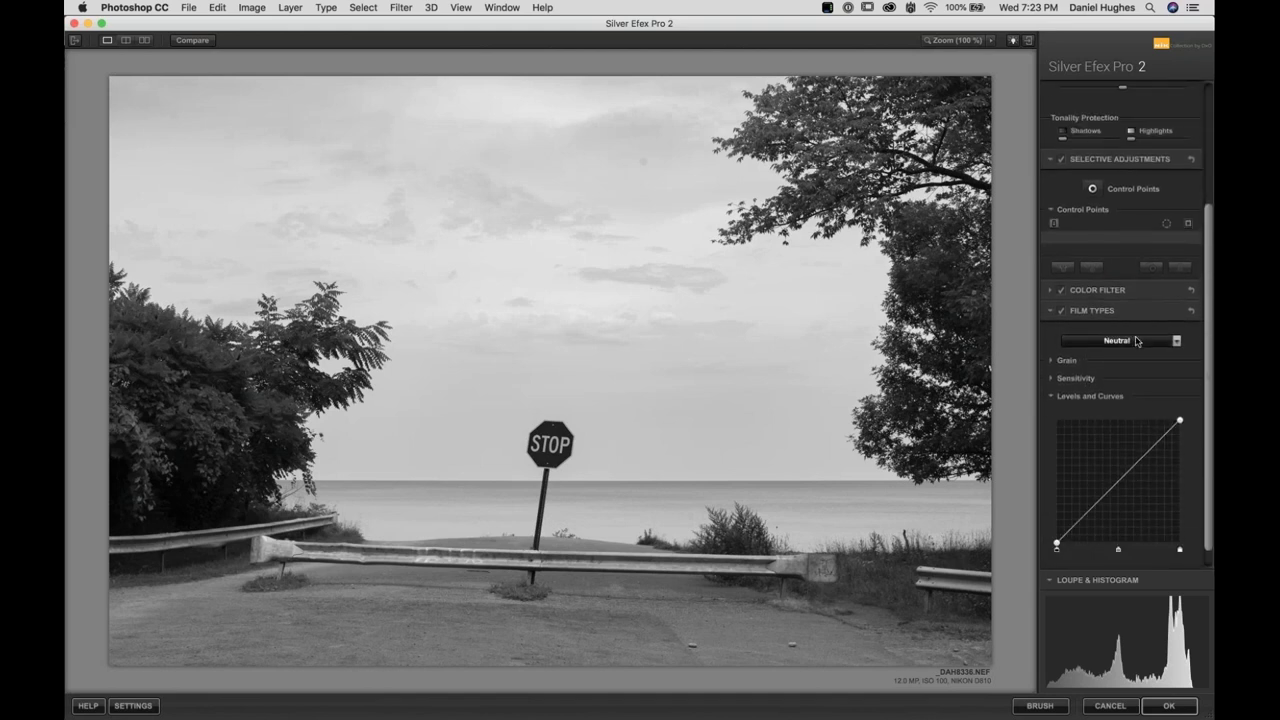
{"action": "left_click", "coordinate": [1136, 341]}
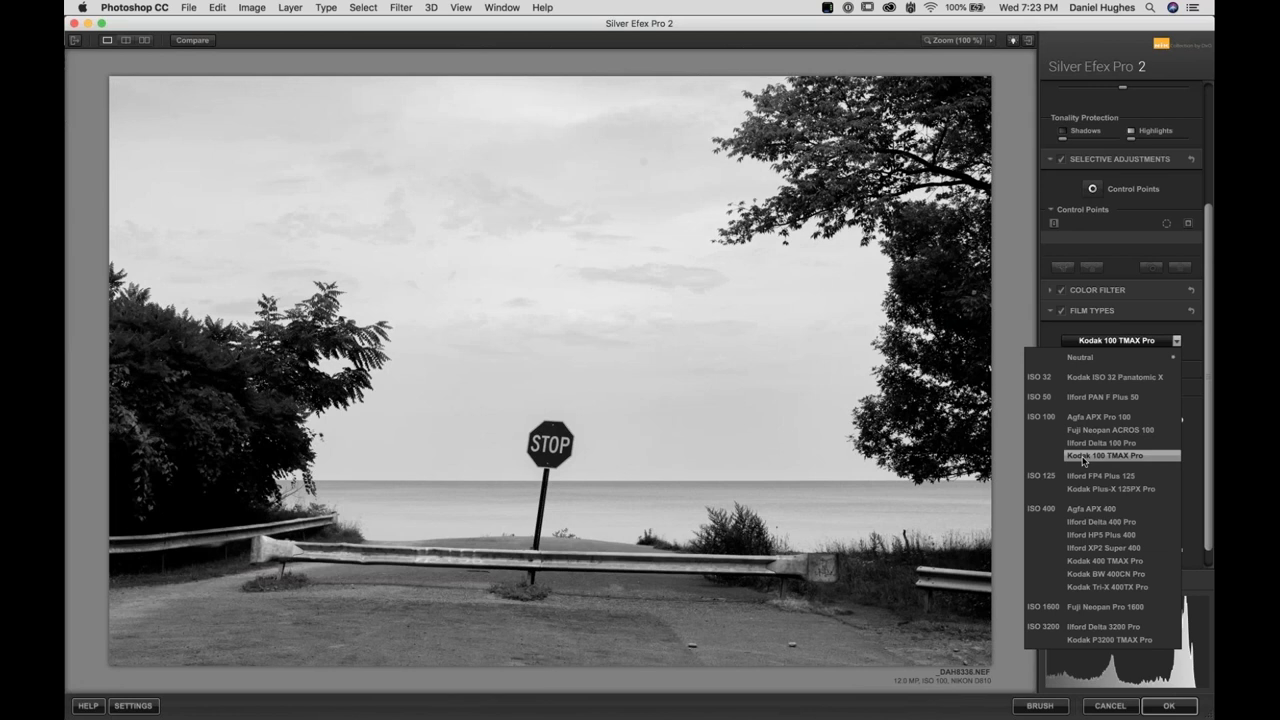
{"action": "left_click", "coordinate": [1084, 458]}
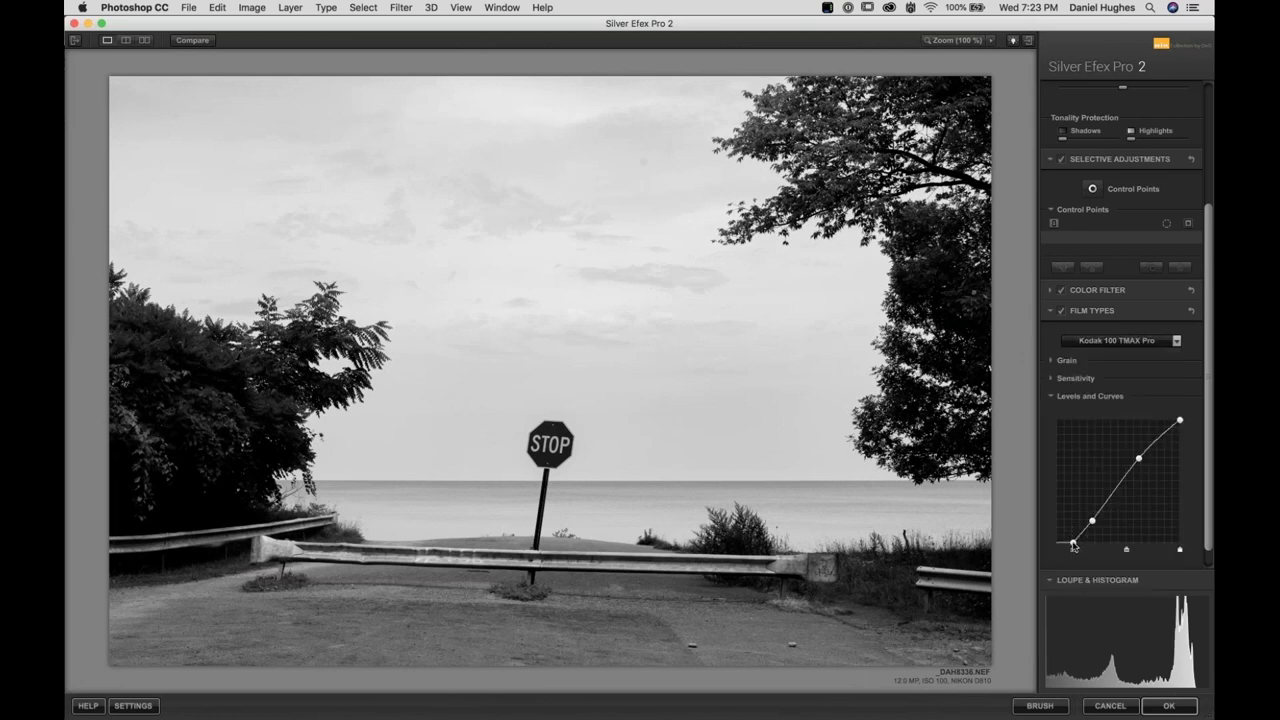
{"action": "left_click_drag", "start_coordinate": [1074, 545], "coordinate": [1062, 545]}
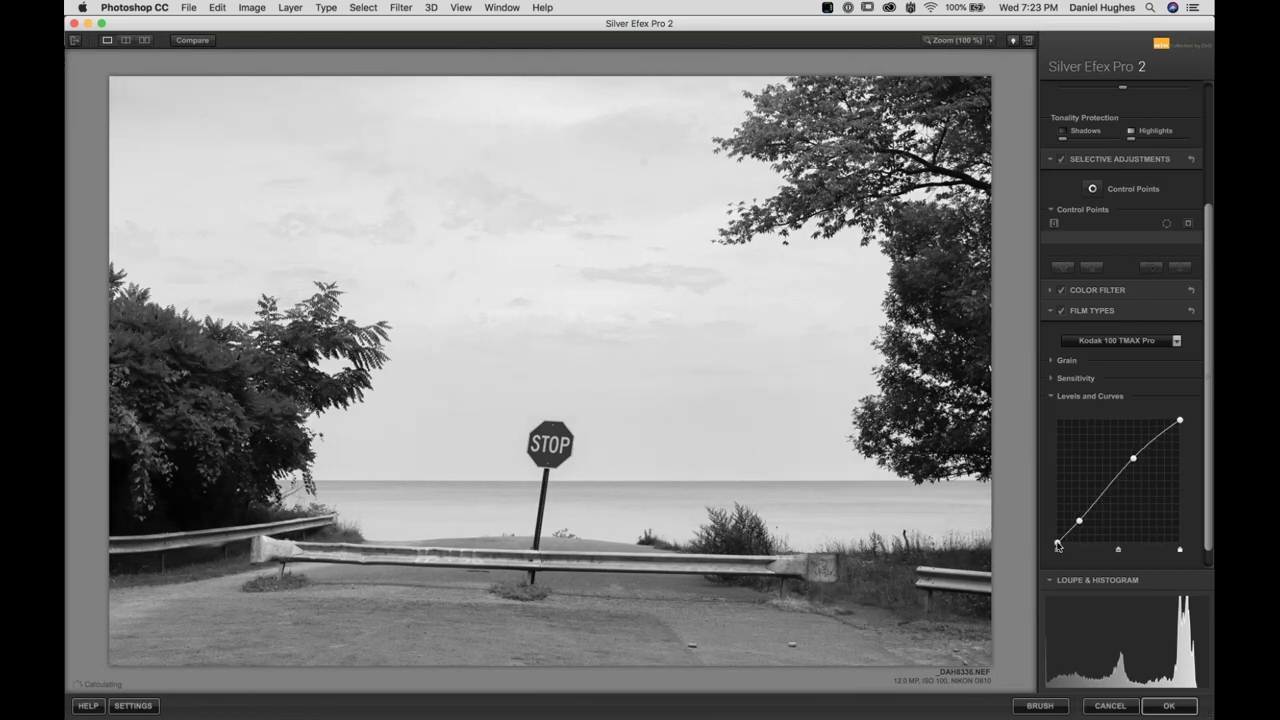
Examine the Kodak 100 TMAX Pro film's Levels and Curves and its color Sensitivity settings
{"action": "left_click", "coordinate": [1090, 396]}
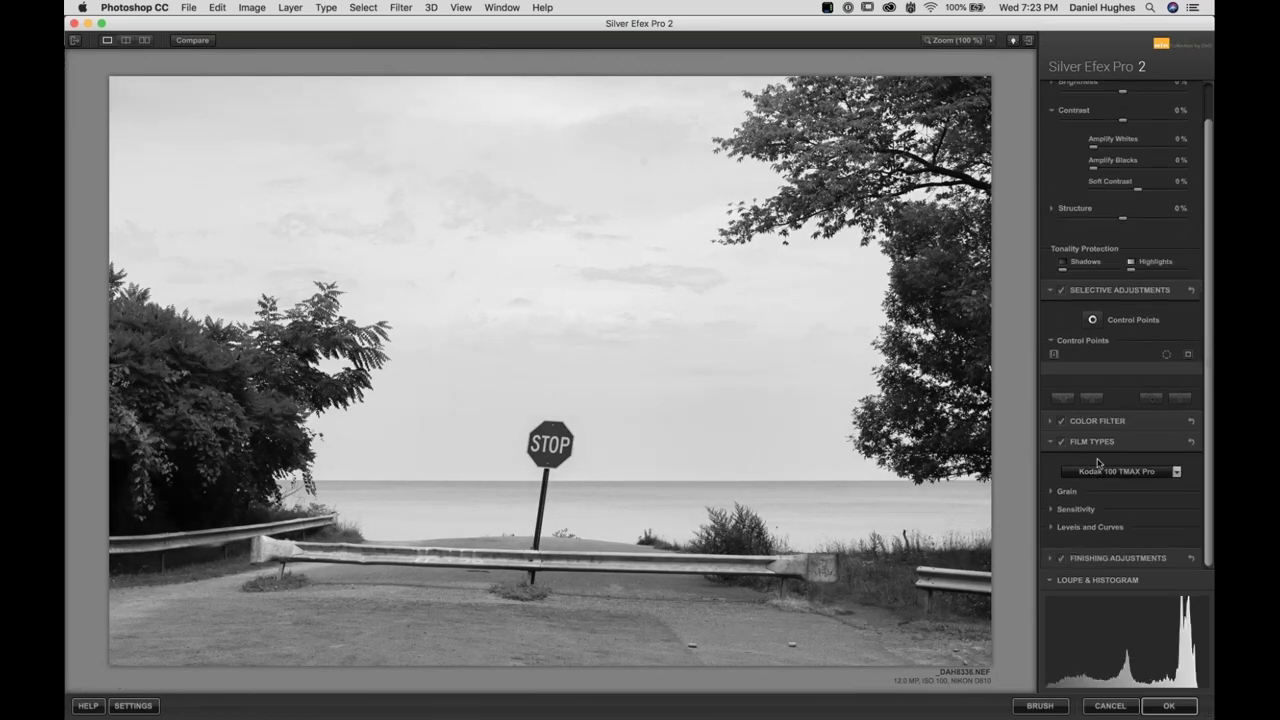
{"action": "left_click", "coordinate": [1085, 525]}
{"action": "scroll", "coordinate": [1113, 450], "scroll_direction": "down", "scroll_amount": 2}
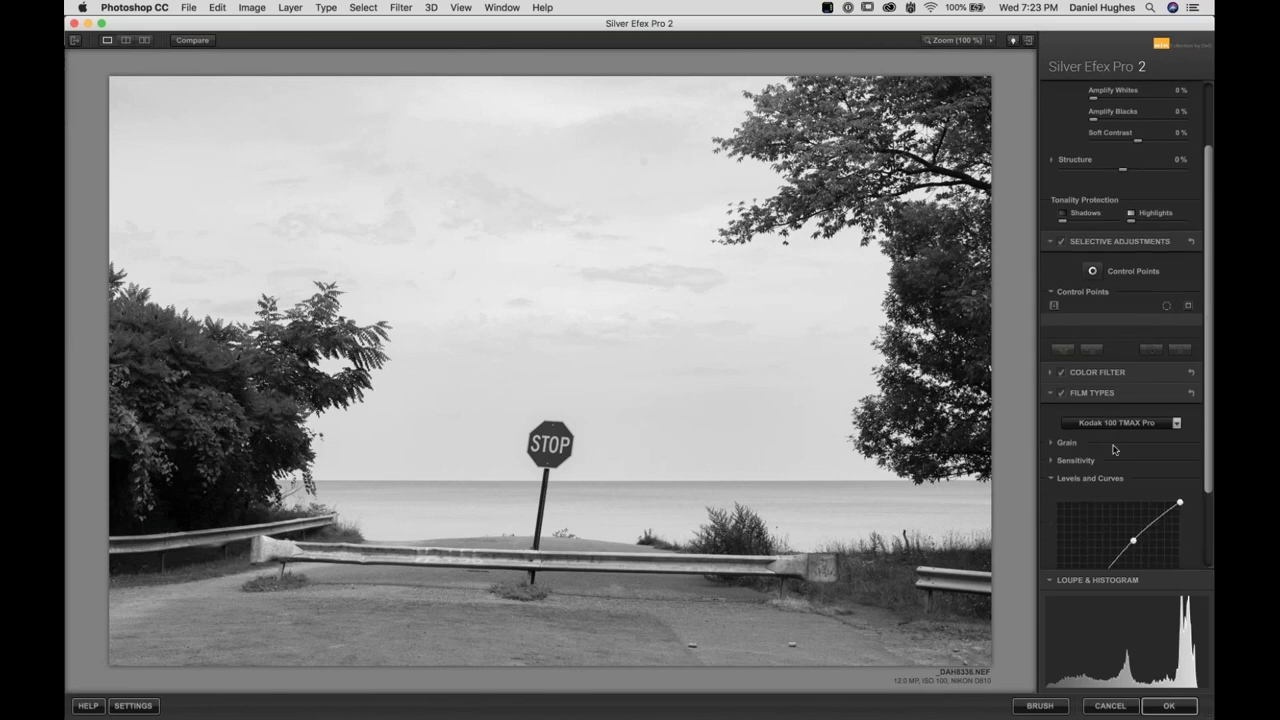
{"action": "scroll", "coordinate": [1113, 450], "scroll_direction": "down", "scroll_amount": 3}
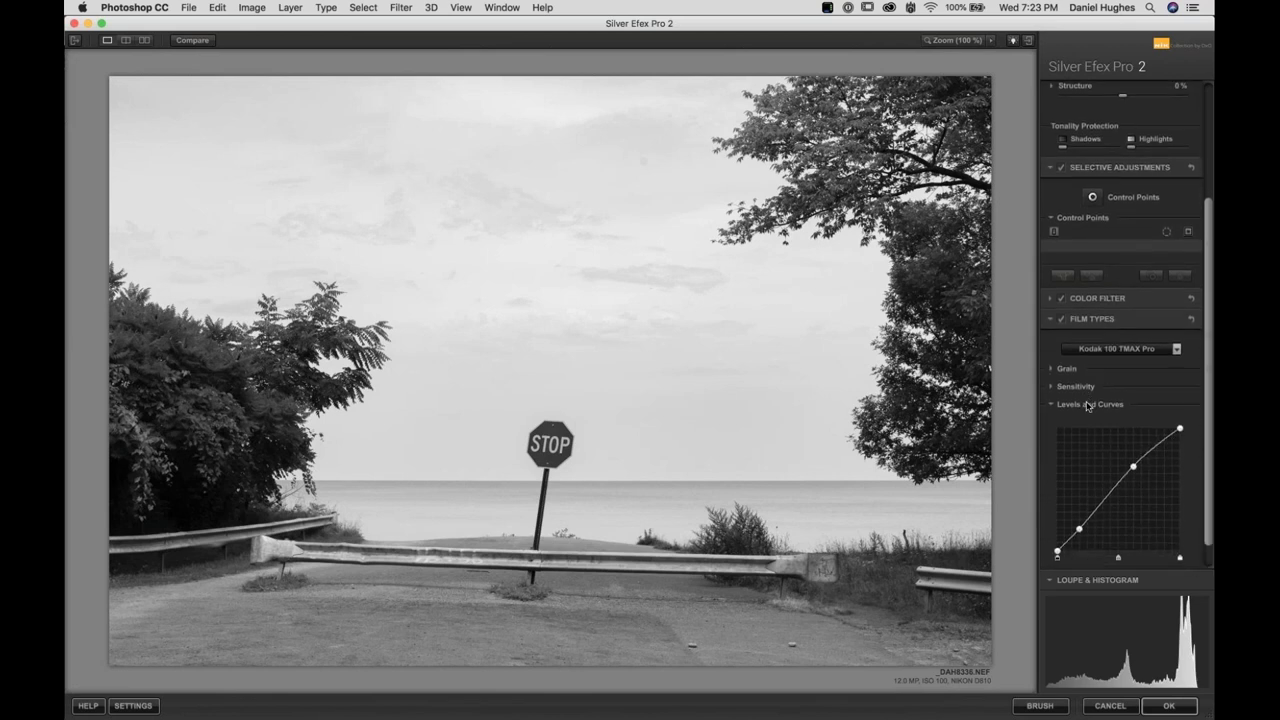
{"action": "left_click", "coordinate": [1081, 403]}
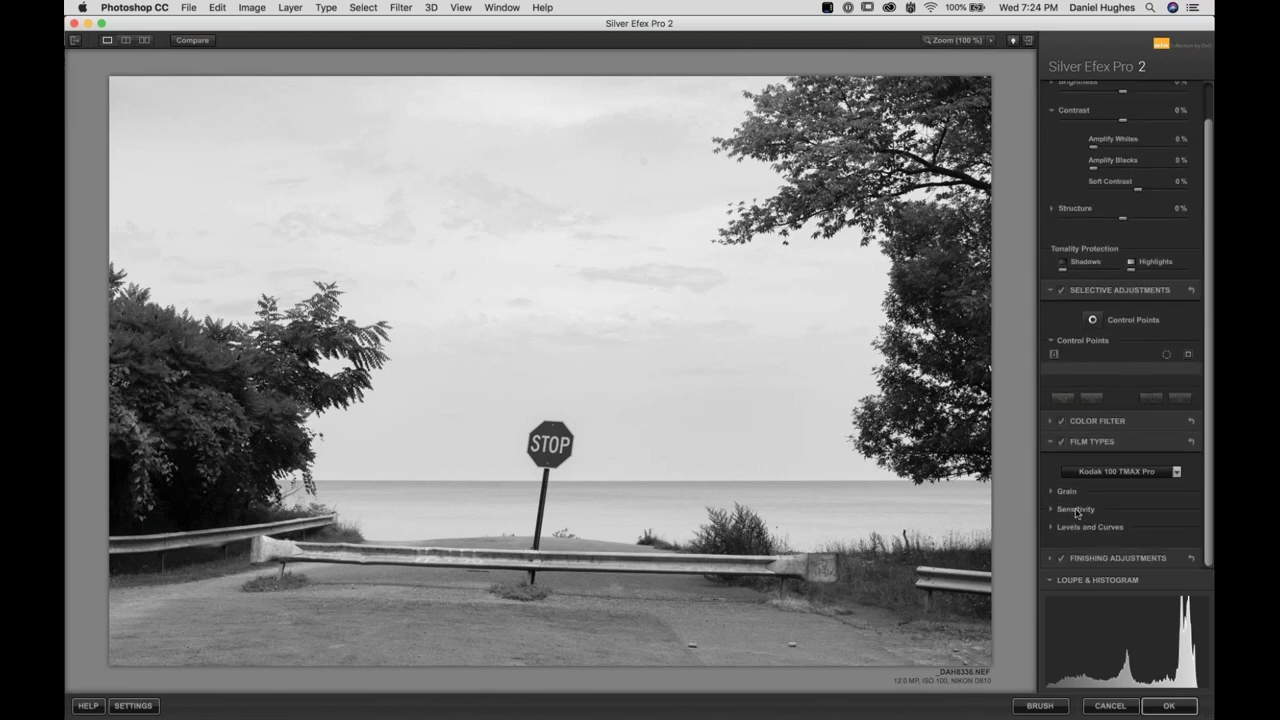
{"action": "left_click", "coordinate": [1077, 510]}
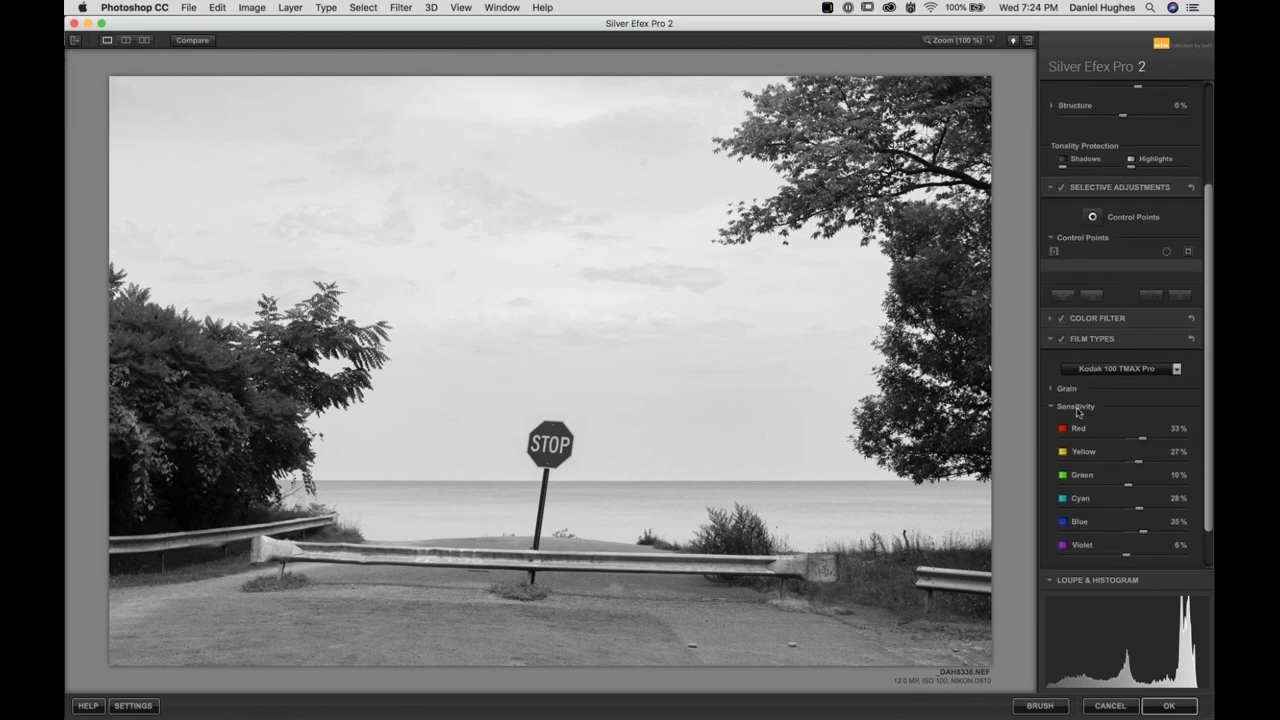
{"action": "left_click", "coordinate": [1079, 415]}
Set the film's Grain per pixel to 500 and collapse the grain and film type settings
{"action": "left_click", "coordinate": [1068, 491]}
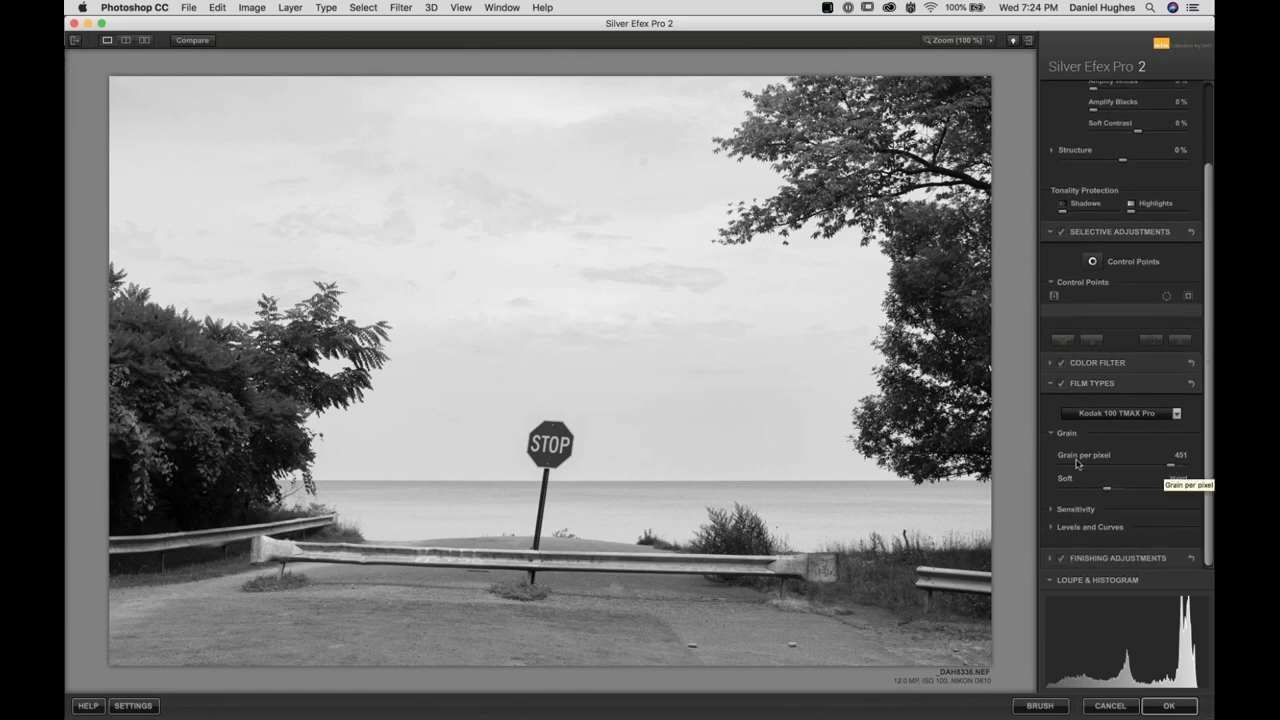
{"action": "left_click_drag", "start_coordinate": [1173, 467], "coordinate": [1202, 467]}
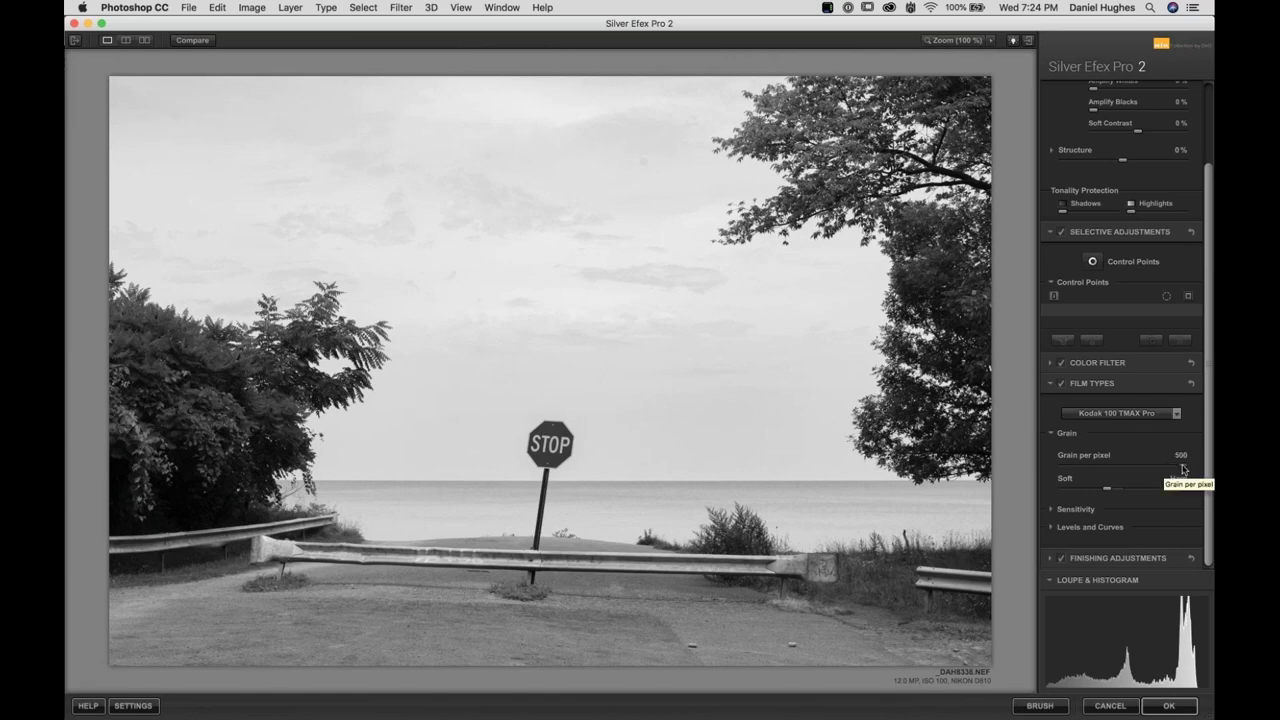
{"action": "left_click", "coordinate": [1067, 437]}
{"action": "left_click", "coordinate": [1085, 444]}
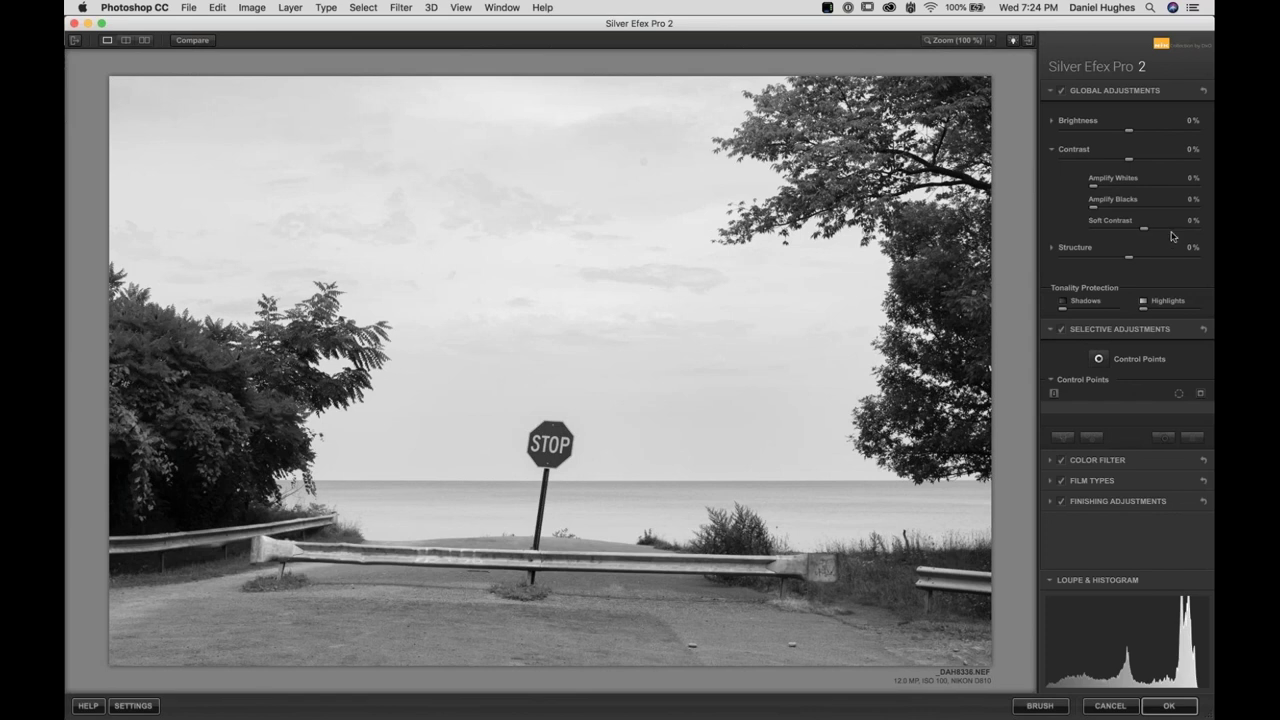
Try Dynamic Brightness at -100% and 100%, and reset it to 0%
{"action": "left_click", "coordinate": [1053, 150]}
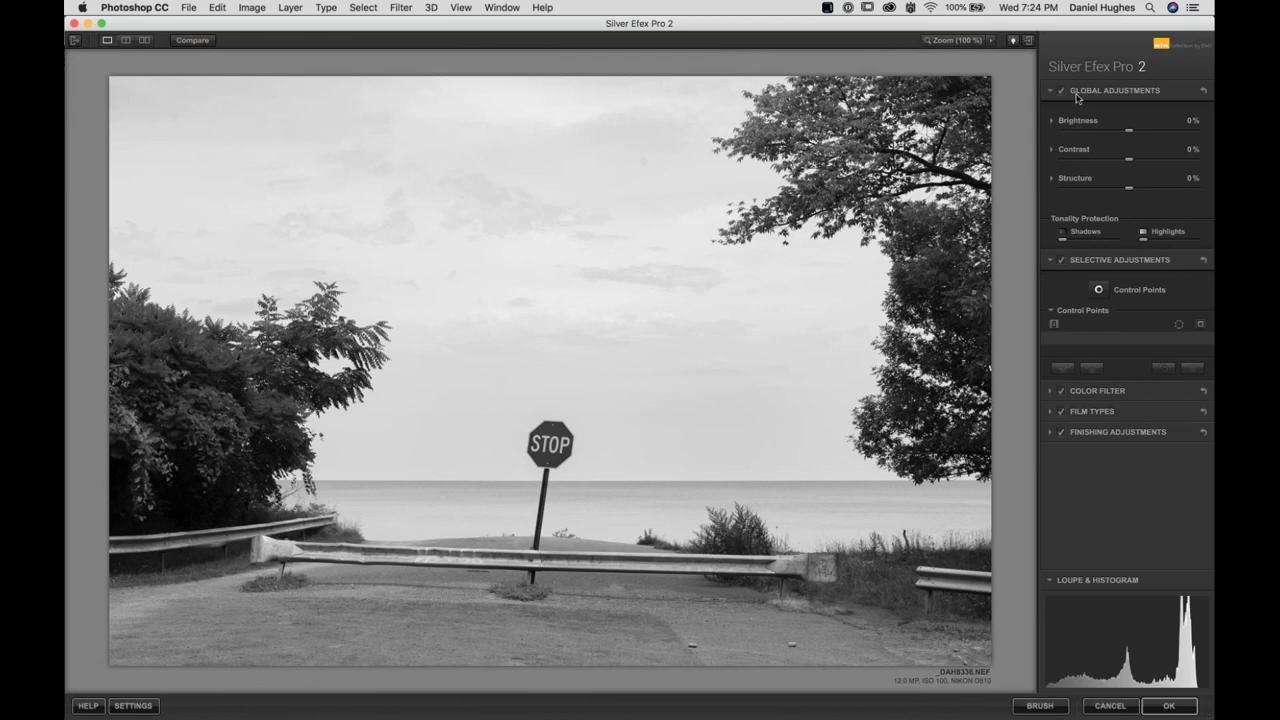
{"action": "left_click", "coordinate": [1073, 122]}
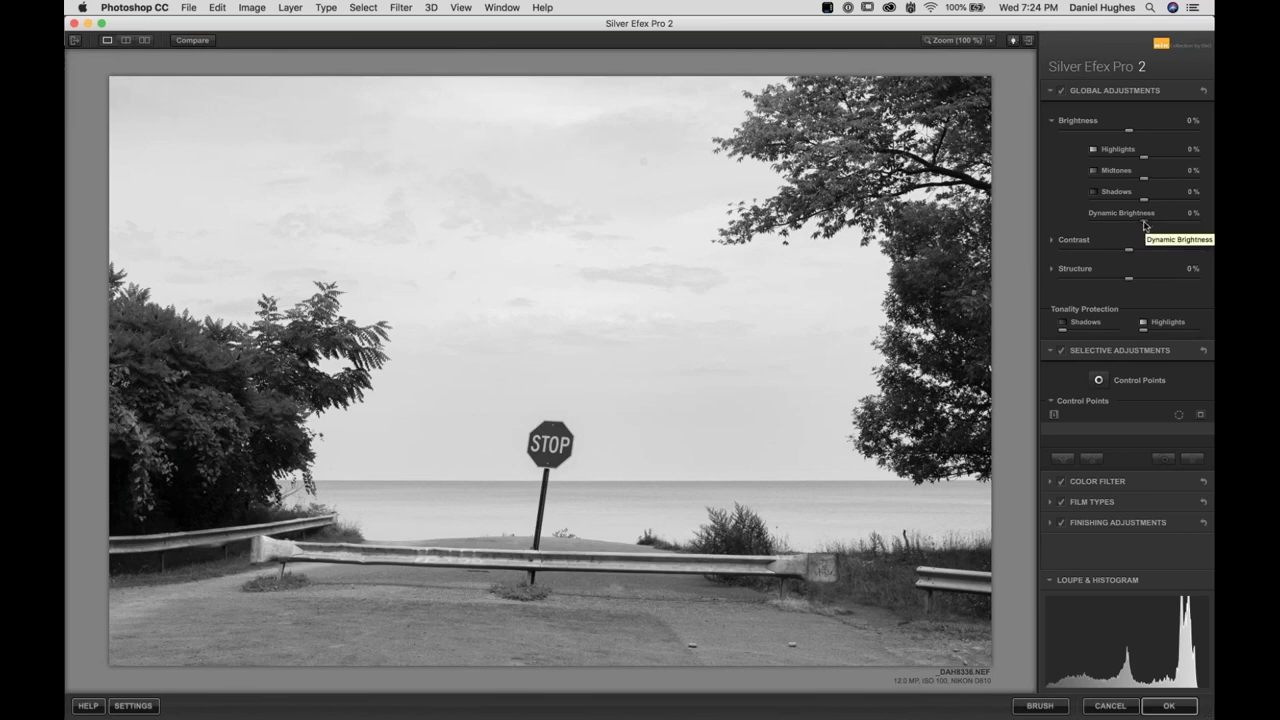
{"action": "left_click_drag", "start_coordinate": [1144, 225], "coordinate": [1078, 224]}
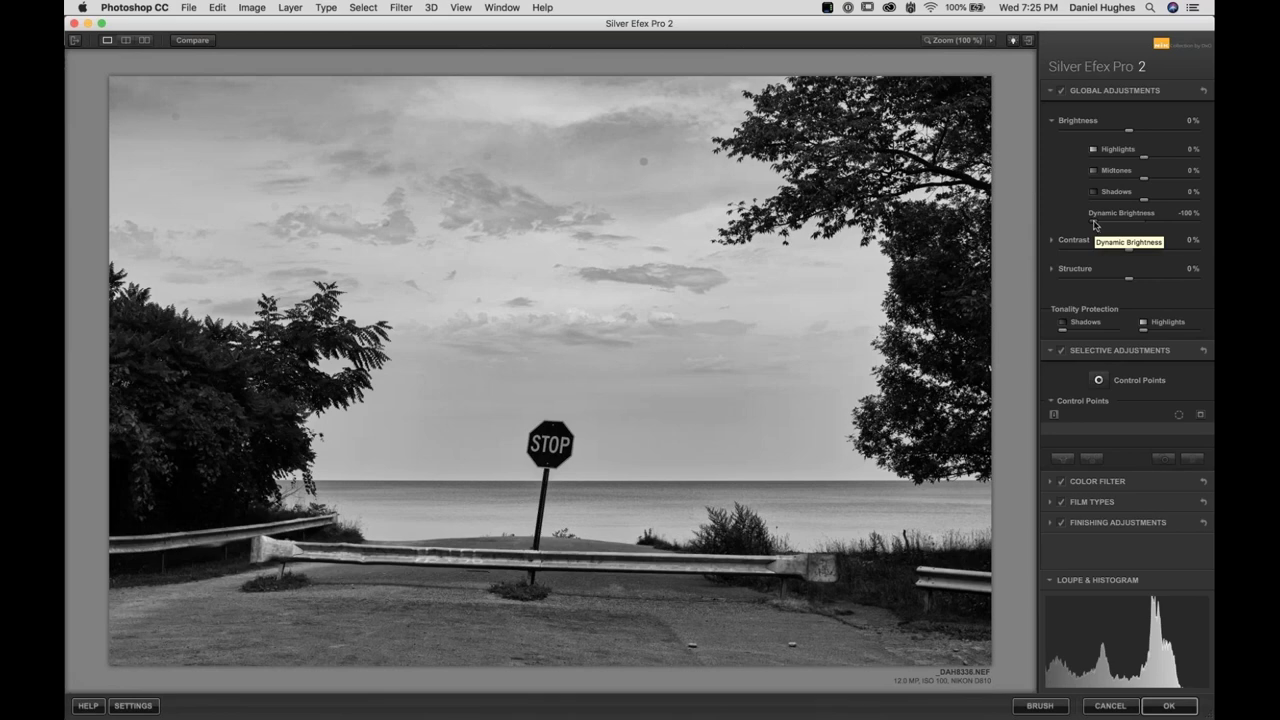
{"action": "left_click_drag", "start_coordinate": [1094, 225], "coordinate": [1213, 226]}
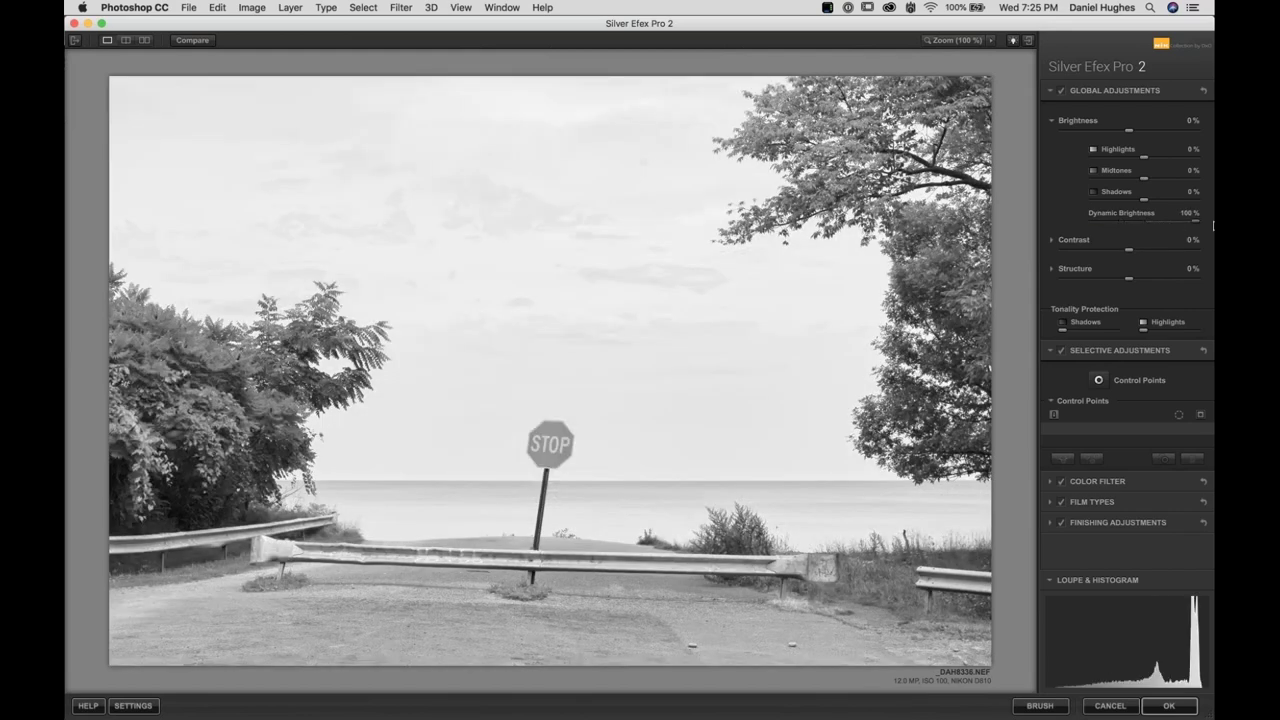
{"action": "double_click", "coordinate": [1197, 222]}
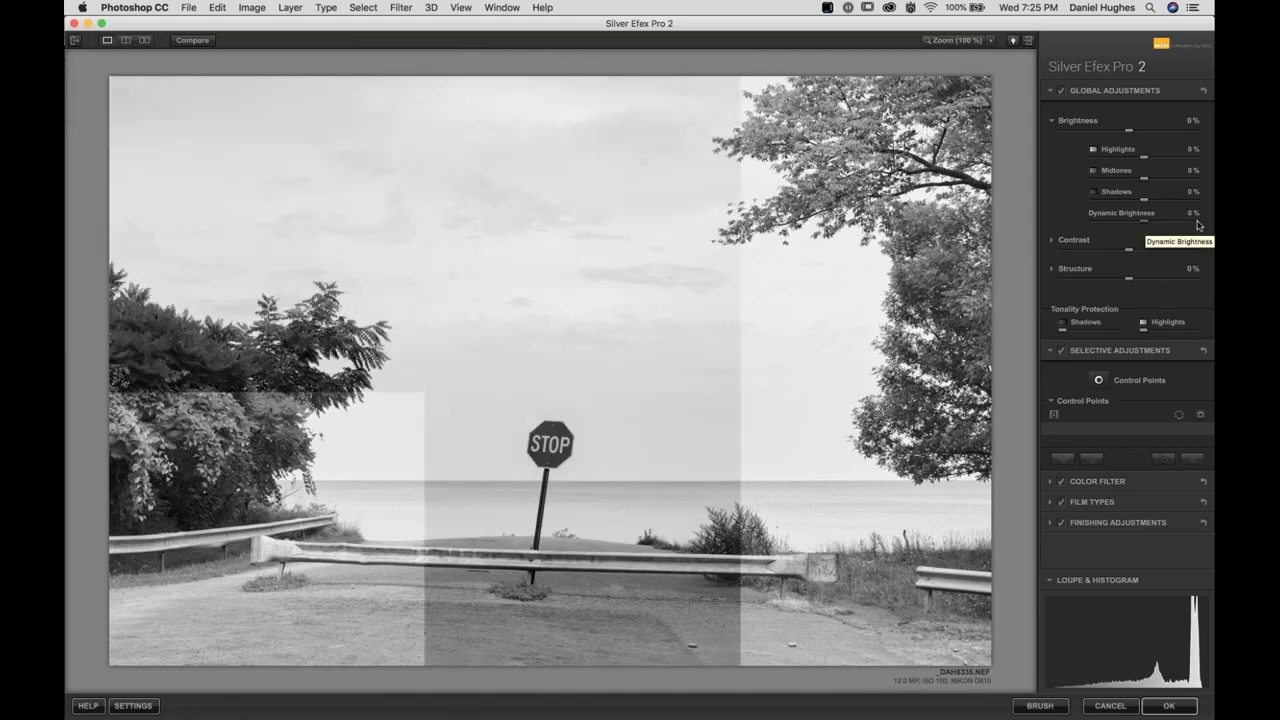
Try overall Brightness at -100% and reset it to 0%, and set Dynamic Brightness to -53%
{"action": "left_click_drag", "start_coordinate": [1131, 134], "coordinate": [1060, 135]}
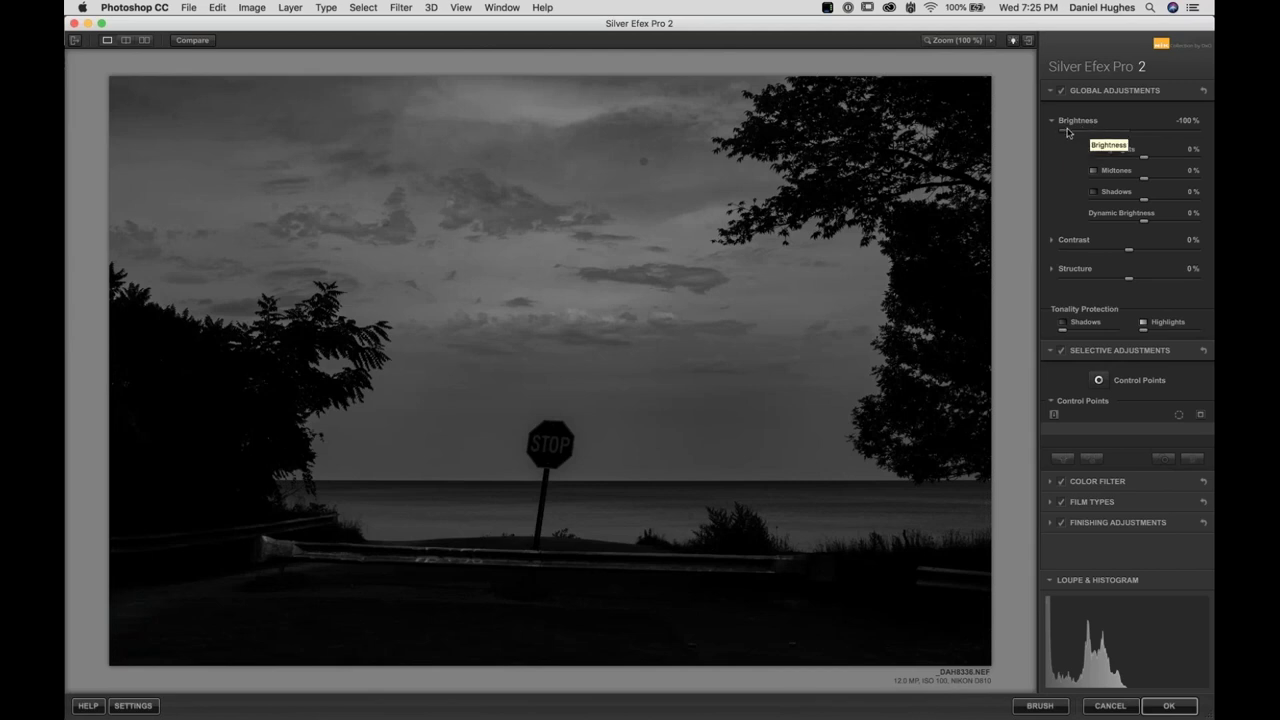
{"action": "double_click", "coordinate": [1075, 126]}
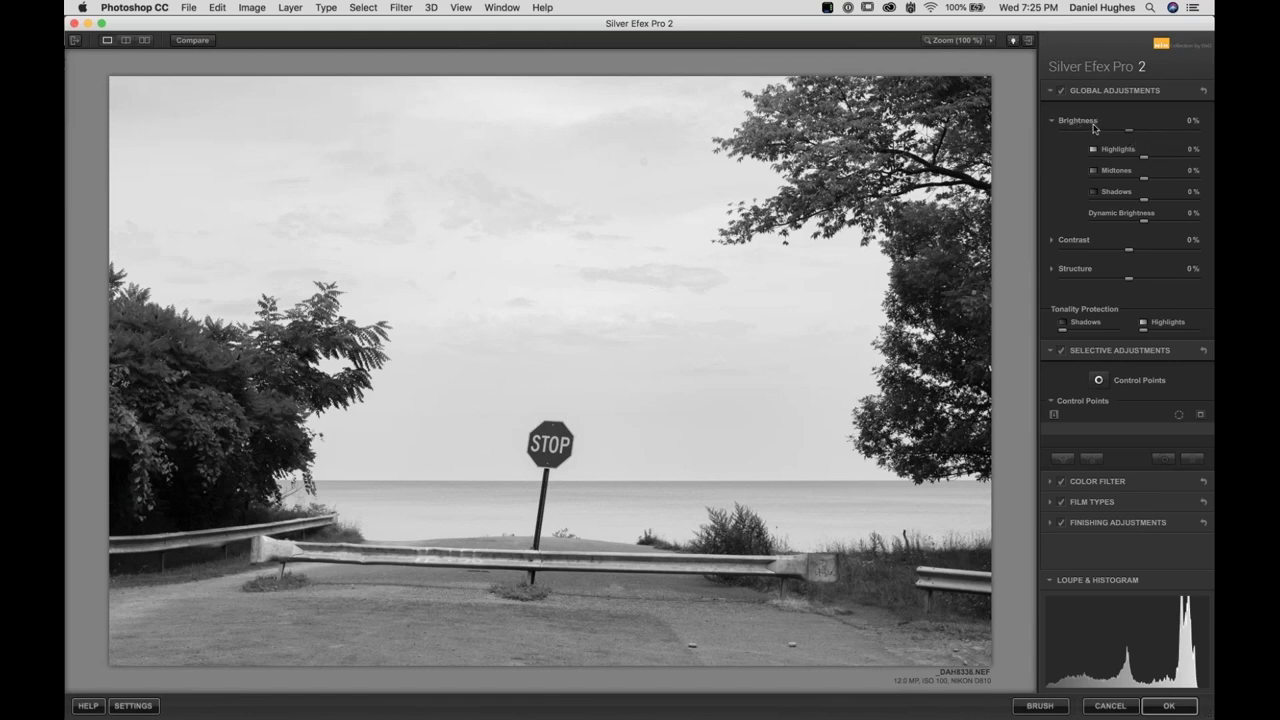
{"action": "left_click_drag", "start_coordinate": [1150, 219], "coordinate": [1127, 227]}
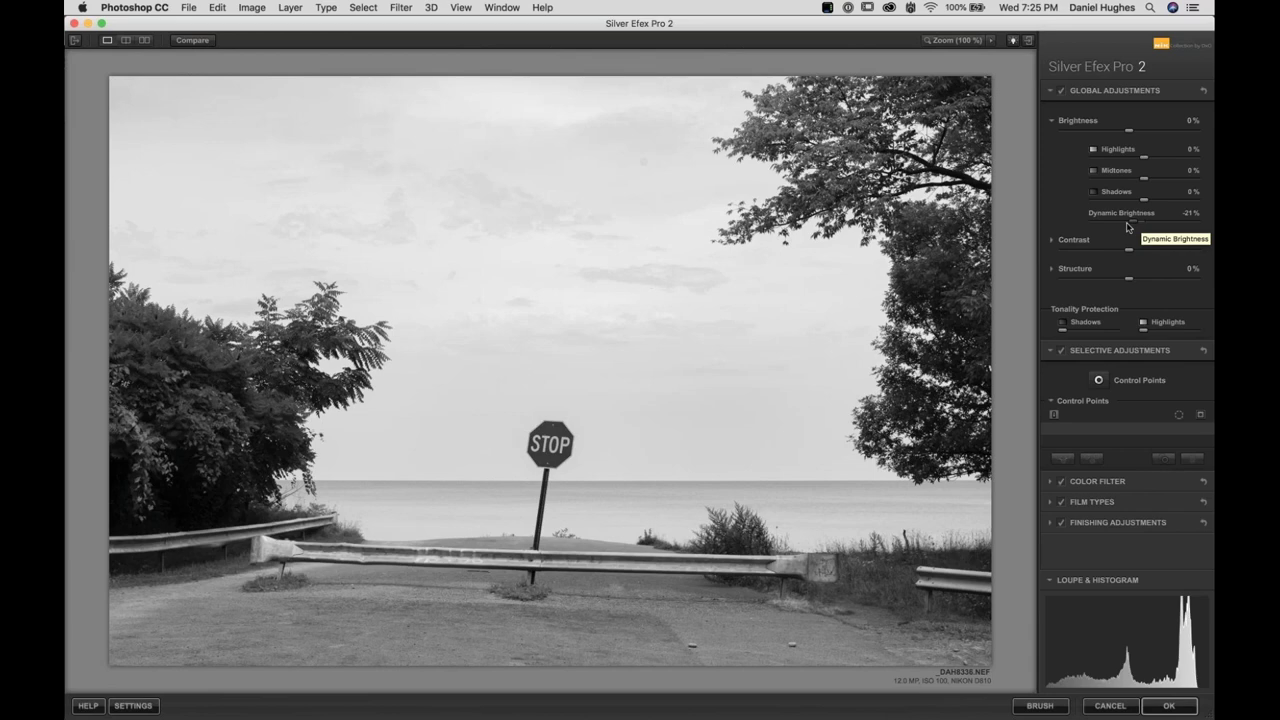
{"action": "left_click_drag", "start_coordinate": [1127, 227], "coordinate": [1117, 227]}
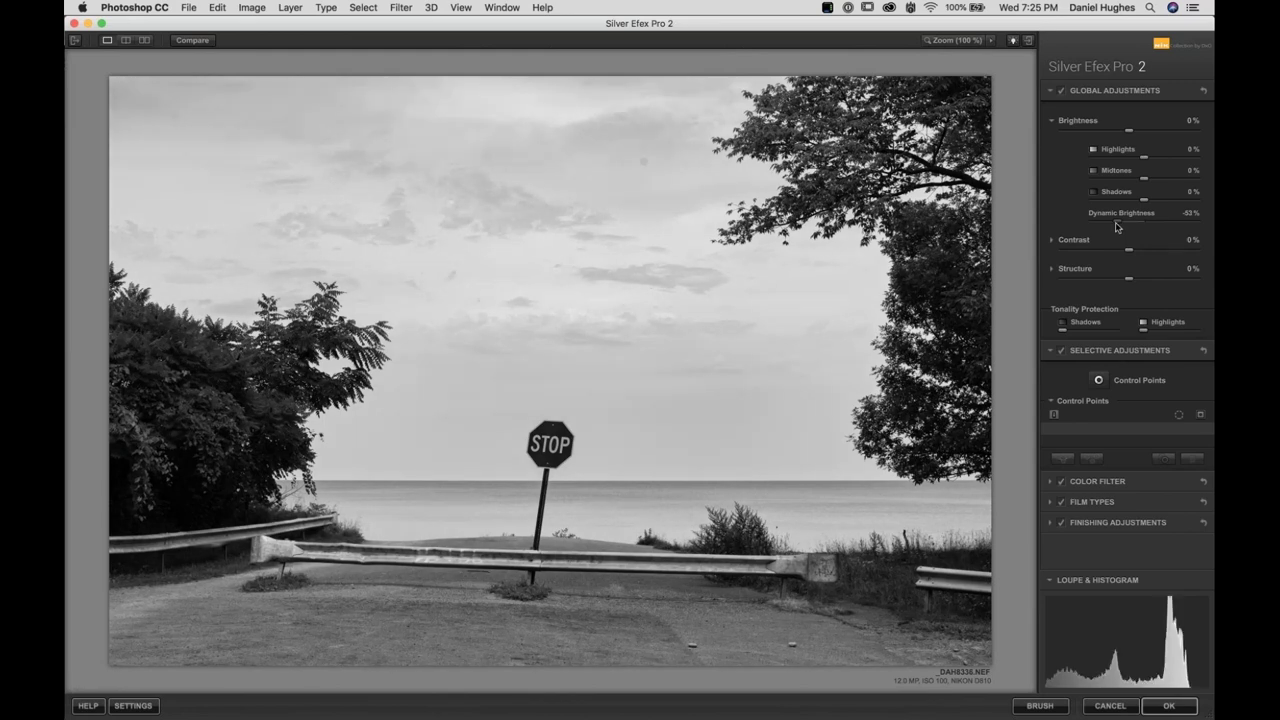
{"action": "left_click", "coordinate": [1077, 122]}
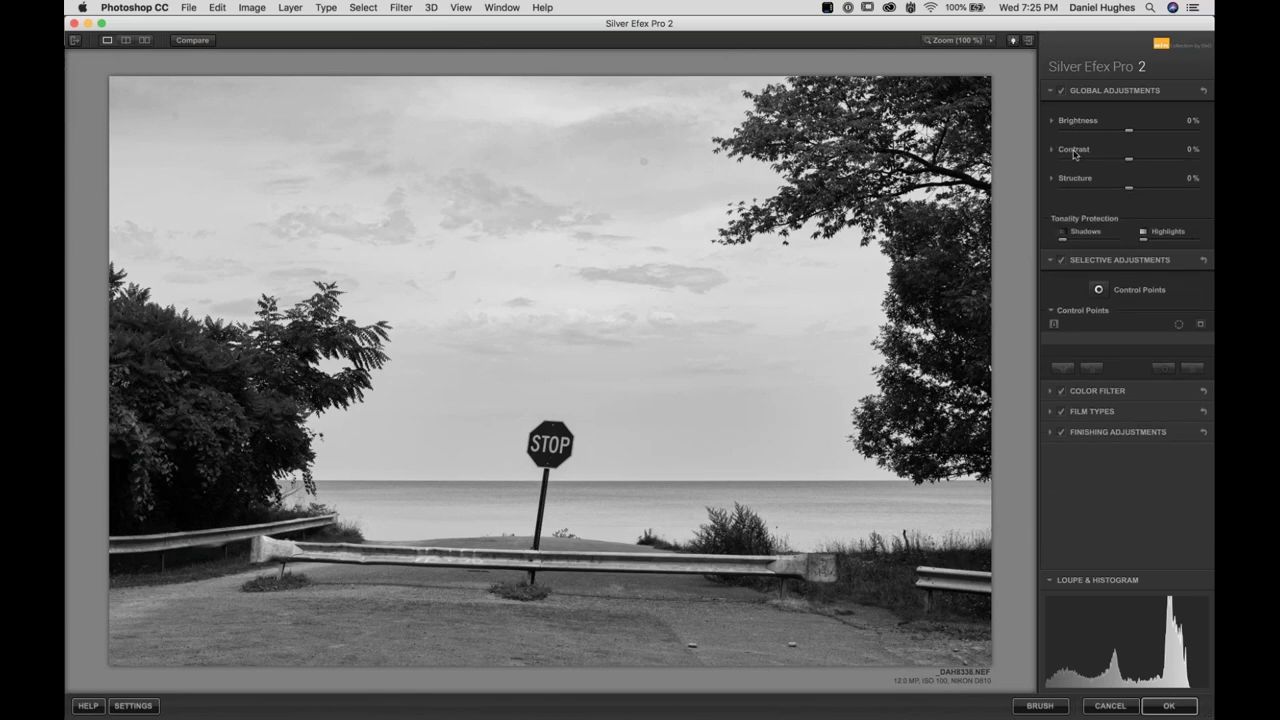
Try the contrast setting Amplify Whites at 22% and 32%, and reset it to 0%
{"action": "left_click", "coordinate": [1074, 150]}
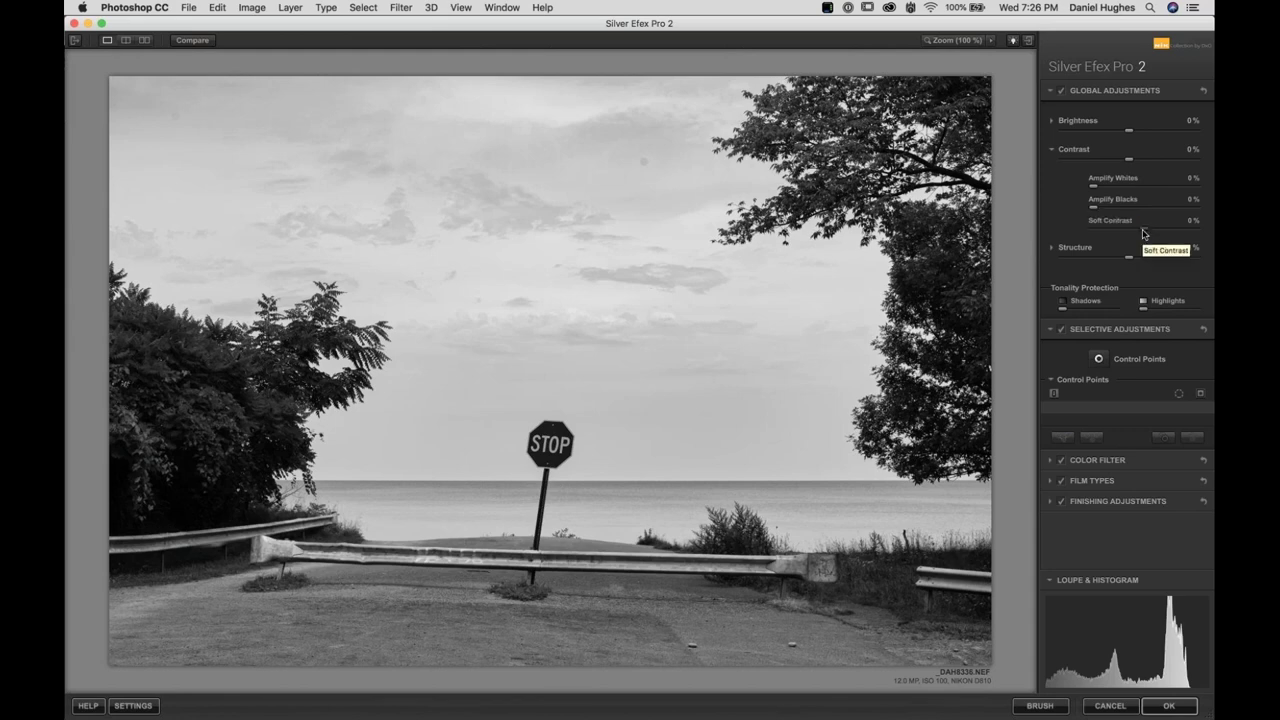
{"action": "left_click_drag", "start_coordinate": [1106, 188], "coordinate": [1118, 189]}
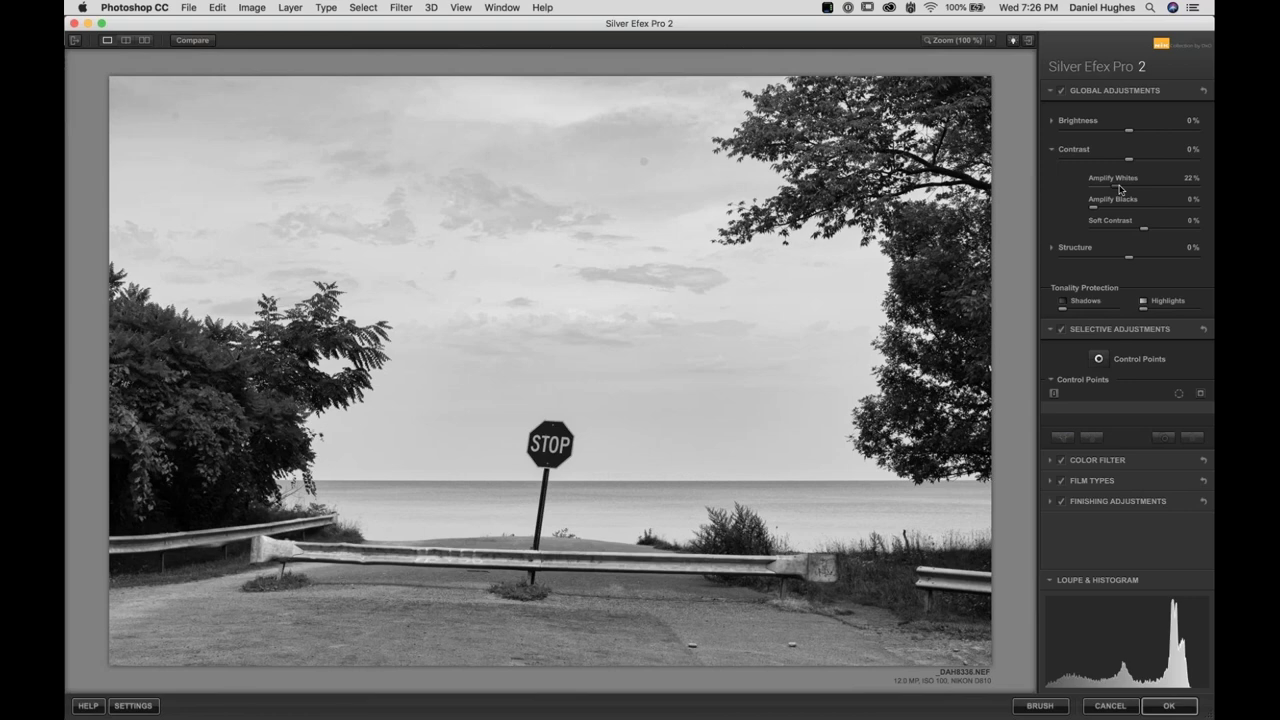
{"action": "left_click_drag", "start_coordinate": [1119, 189], "coordinate": [1116, 189]}
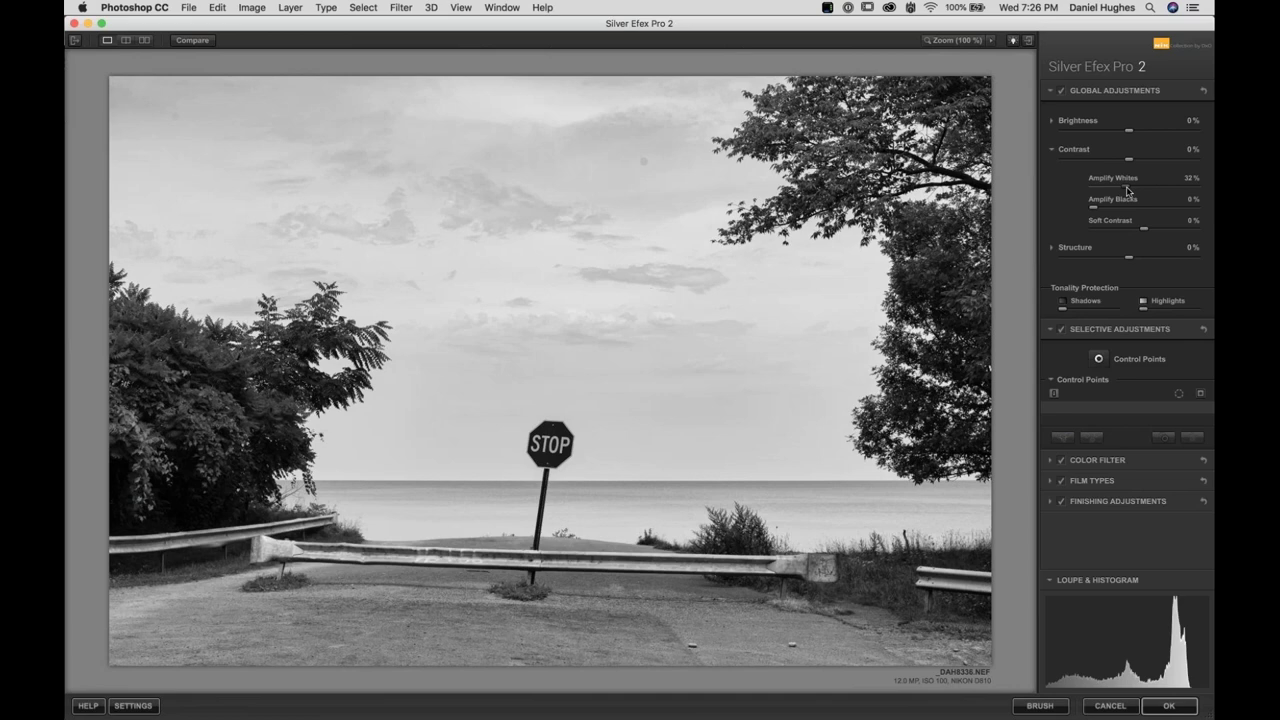
{"action": "left_click_drag", "start_coordinate": [1127, 190], "coordinate": [1029, 193]}
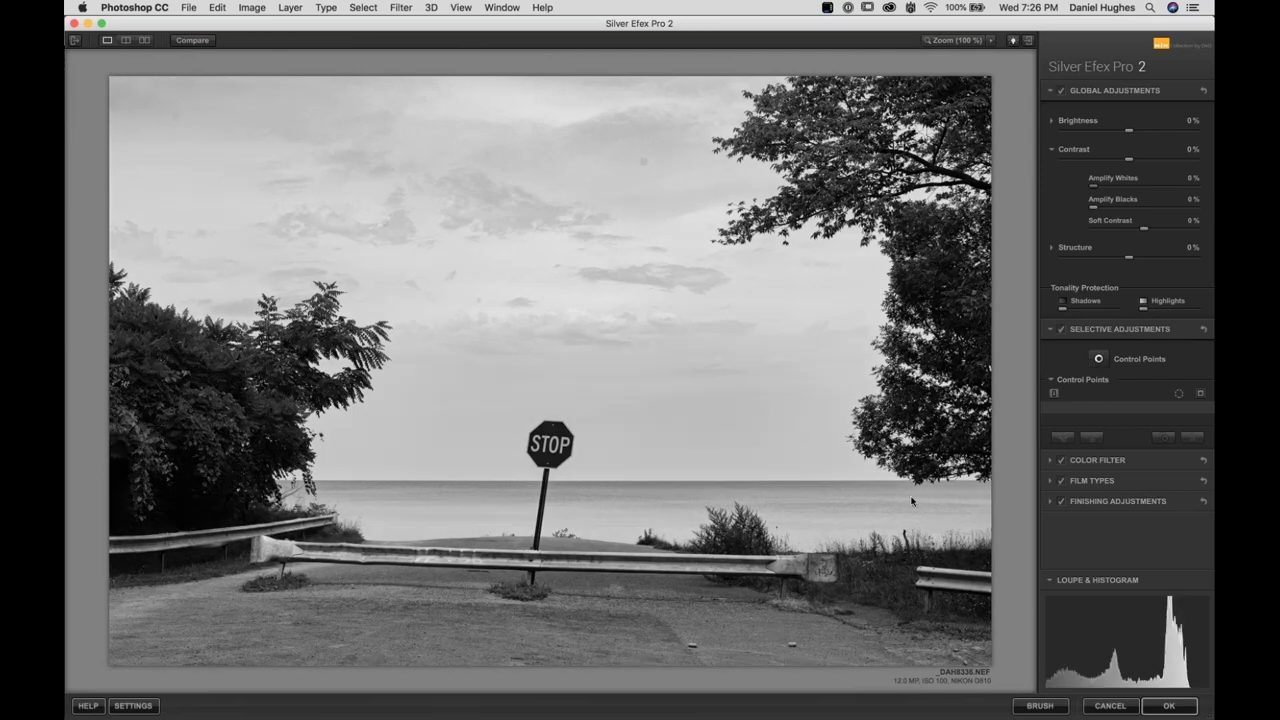
Inspect the guardrail and stop sign up close while setting Amplify Whites to 33%, and return to the full view
{"action": "left_click", "coordinate": [911, 501]}
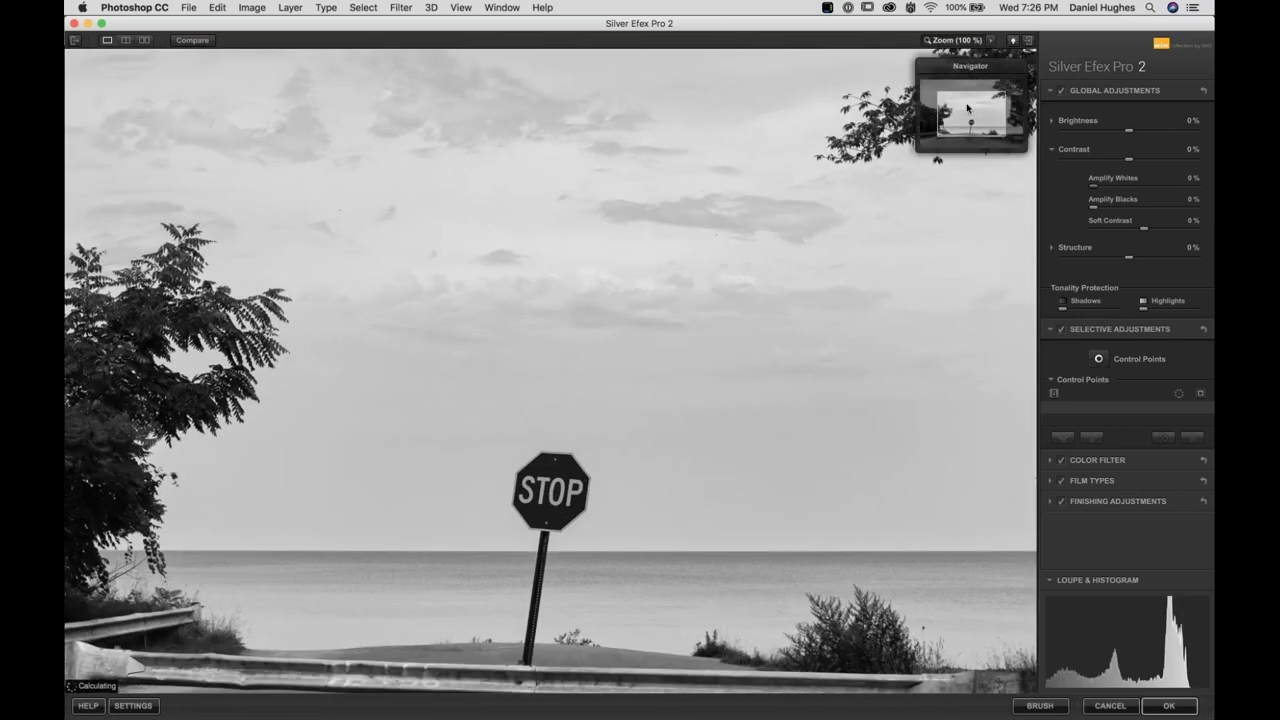
{"action": "left_click_drag", "start_coordinate": [967, 108], "coordinate": [1005, 139]}
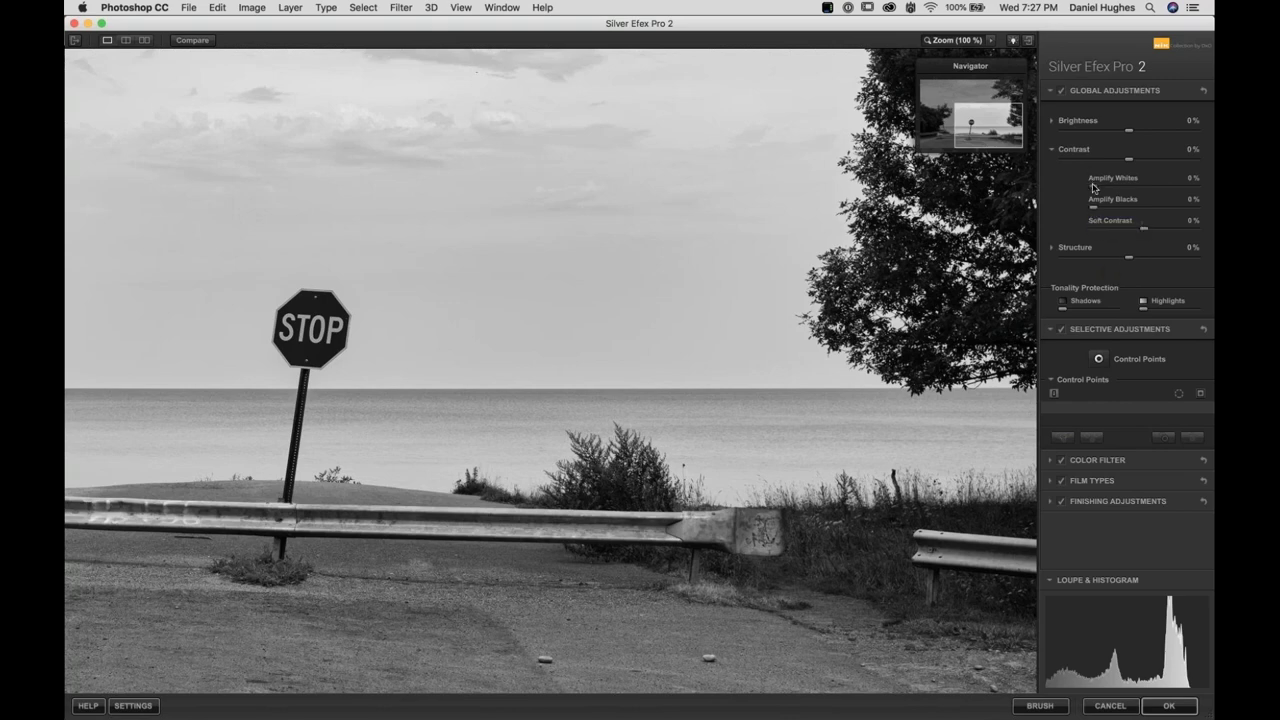
{"action": "left_click_drag", "start_coordinate": [1092, 187], "coordinate": [1113, 189]}
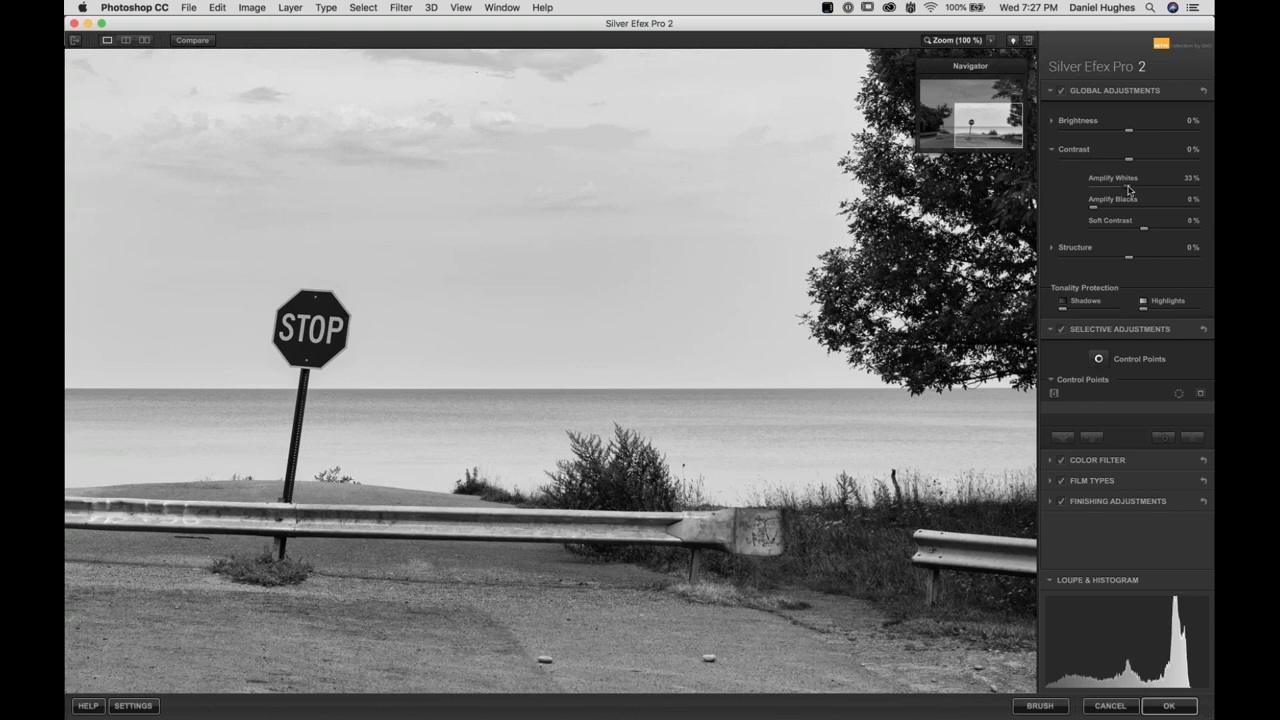
{"action": "key", "text": "super+0"}
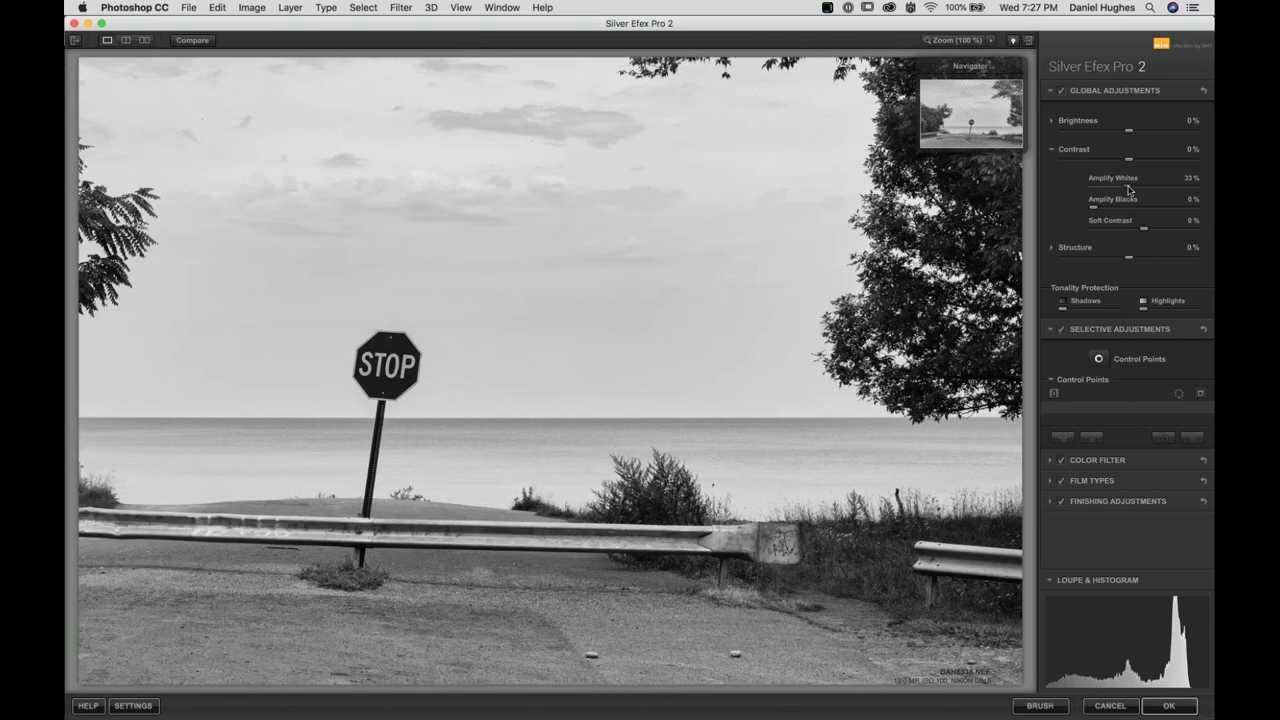
{"action": "key", "text": "super+0"}
Try Amplify Blacks at 17% and reset it to 0%, and set Soft Contrast to 11%
{"action": "left_click_drag", "start_coordinate": [1093, 207], "coordinate": [1105, 207]}
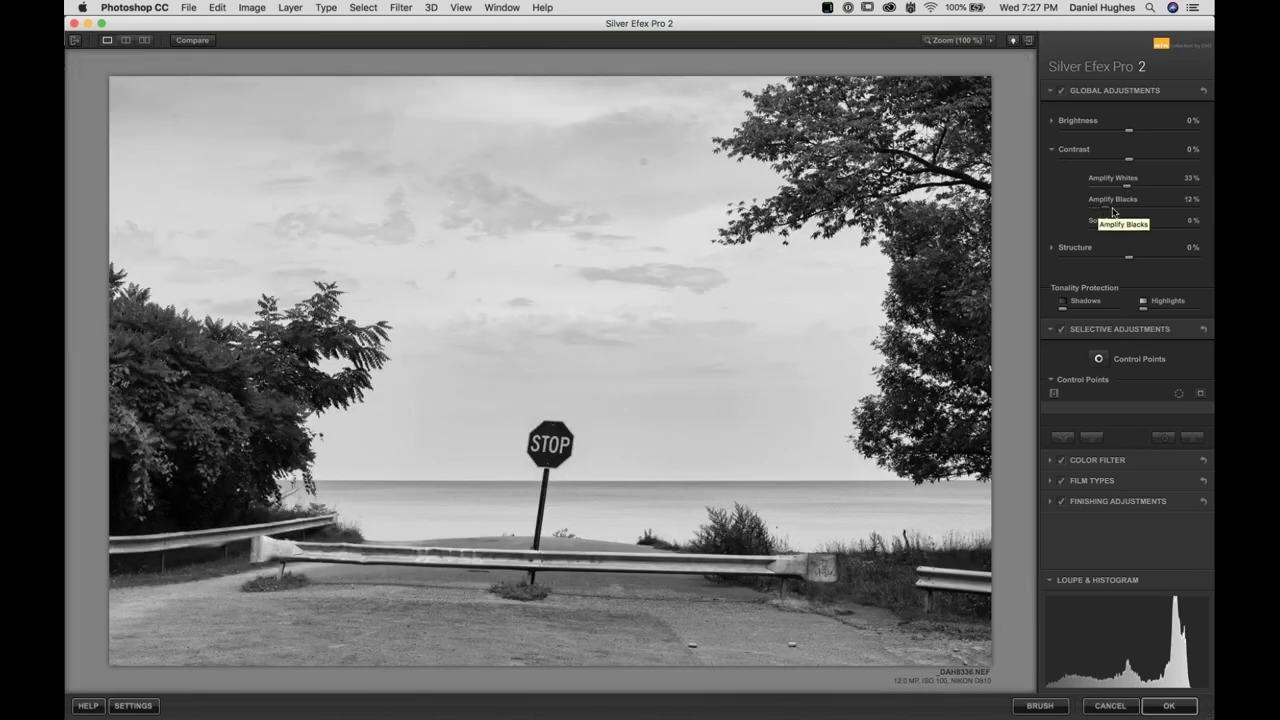
{"action": "left_click", "coordinate": [1113, 209]}
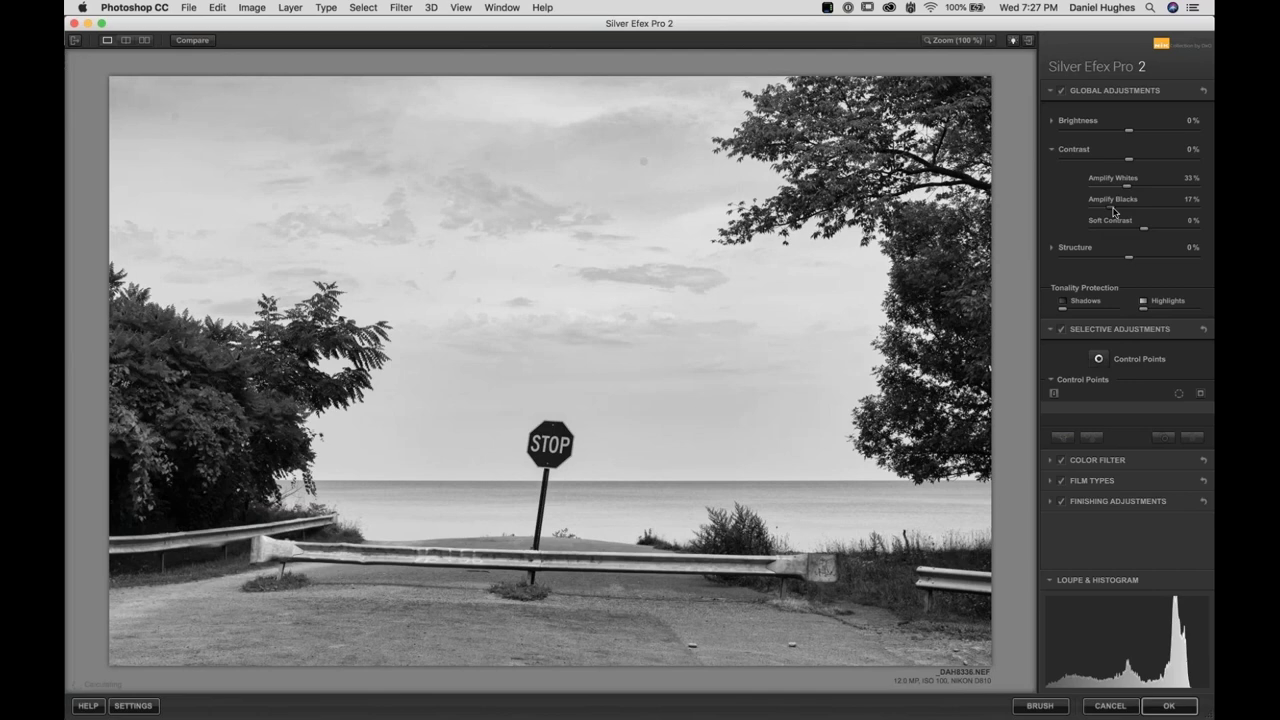
{"action": "left_click", "coordinate": [1109, 209]}
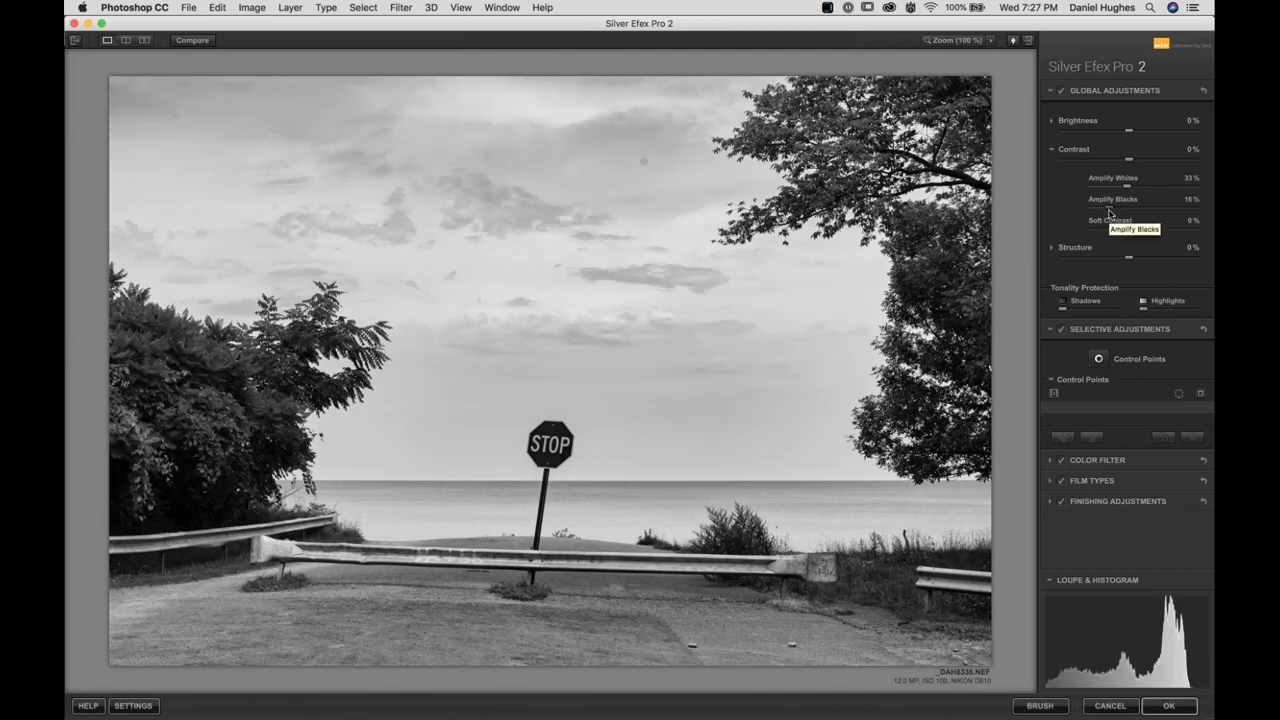
{"action": "left_click_drag", "start_coordinate": [1109, 211], "coordinate": [1069, 213]}
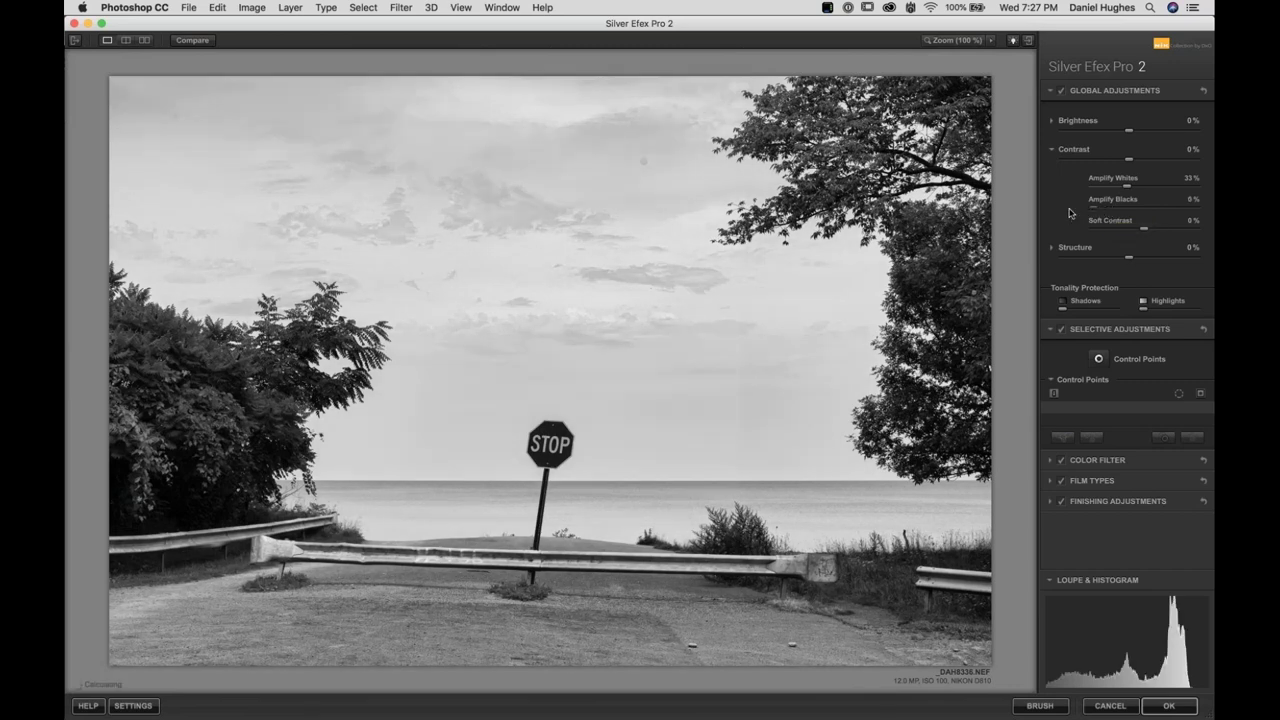
{"action": "left_click_drag", "start_coordinate": [1143, 229], "coordinate": [1149, 232]}
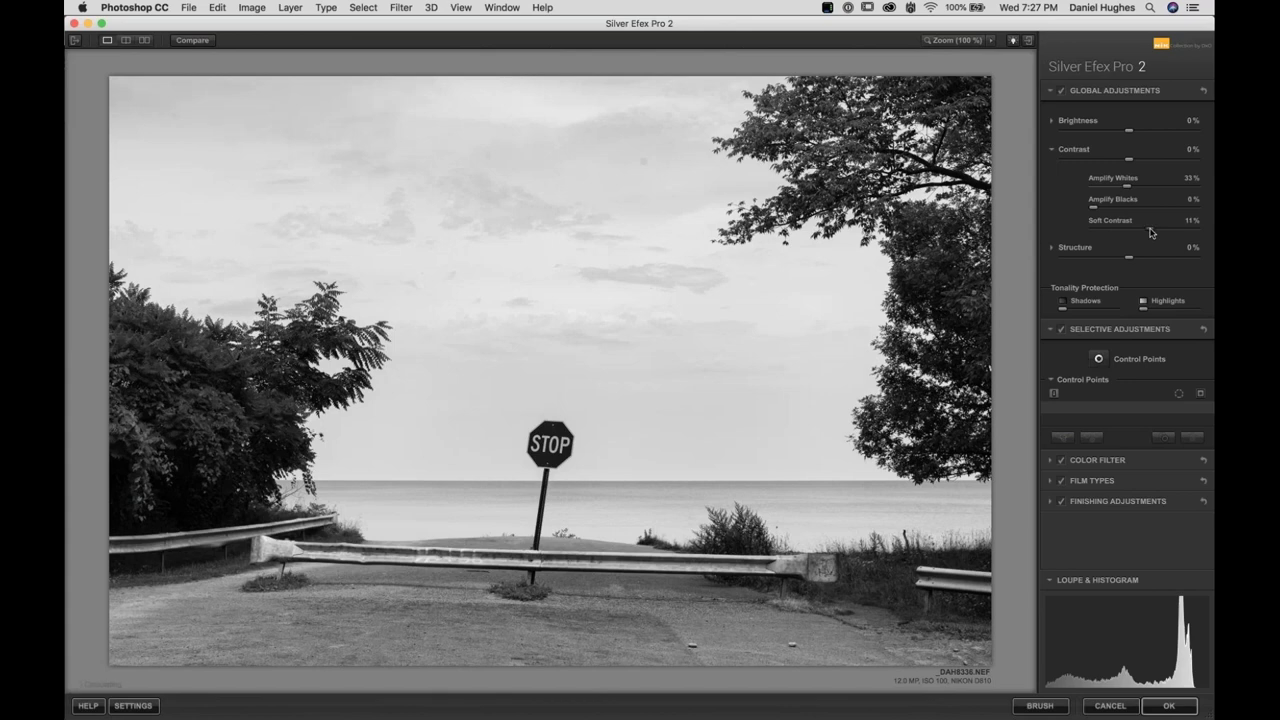
{"action": "left_click", "coordinate": [1073, 149]}
Try the overall Structure at 50% and bring it down to 17%
{"action": "left_click", "coordinate": [1075, 178]}
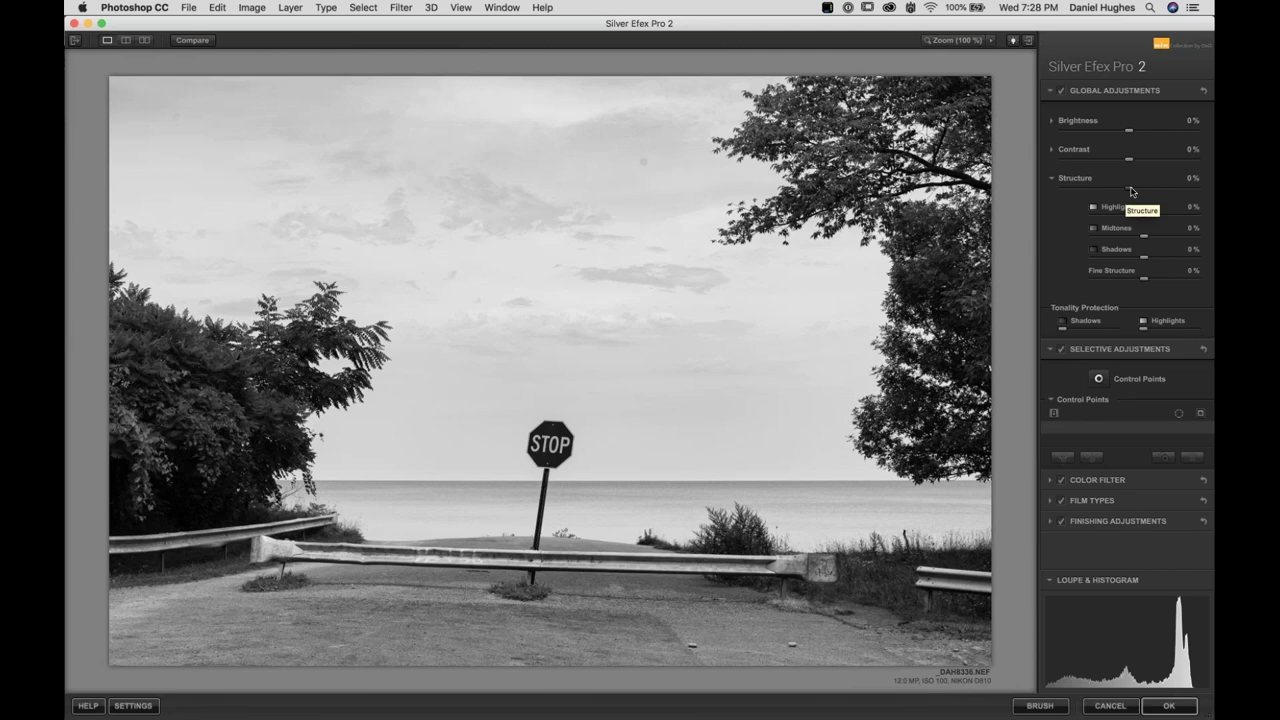
{"action": "left_click_drag", "start_coordinate": [1131, 191], "coordinate": [1137, 193]}
{"action": "left_click_drag", "start_coordinate": [1137, 193], "coordinate": [1165, 194]}
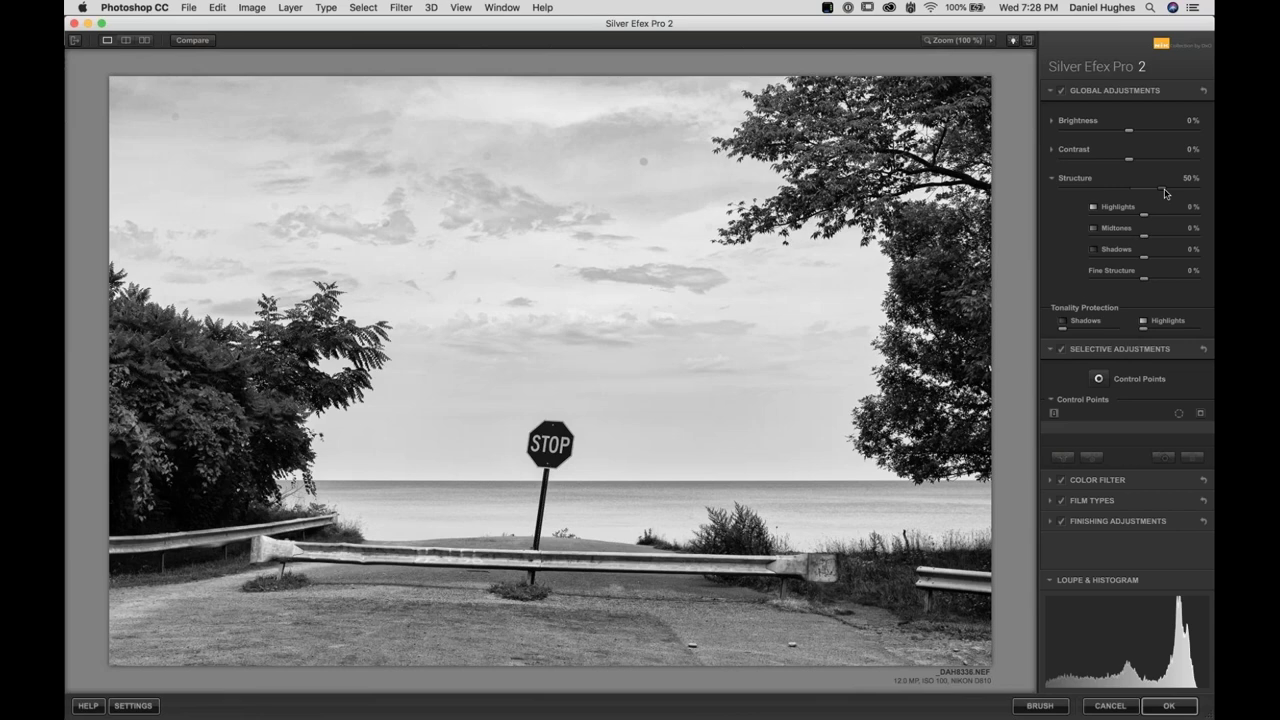
{"action": "left_click_drag", "start_coordinate": [1165, 193], "coordinate": [1155, 192]}
{"action": "left_click_drag", "start_coordinate": [1153, 192], "coordinate": [1144, 192]}
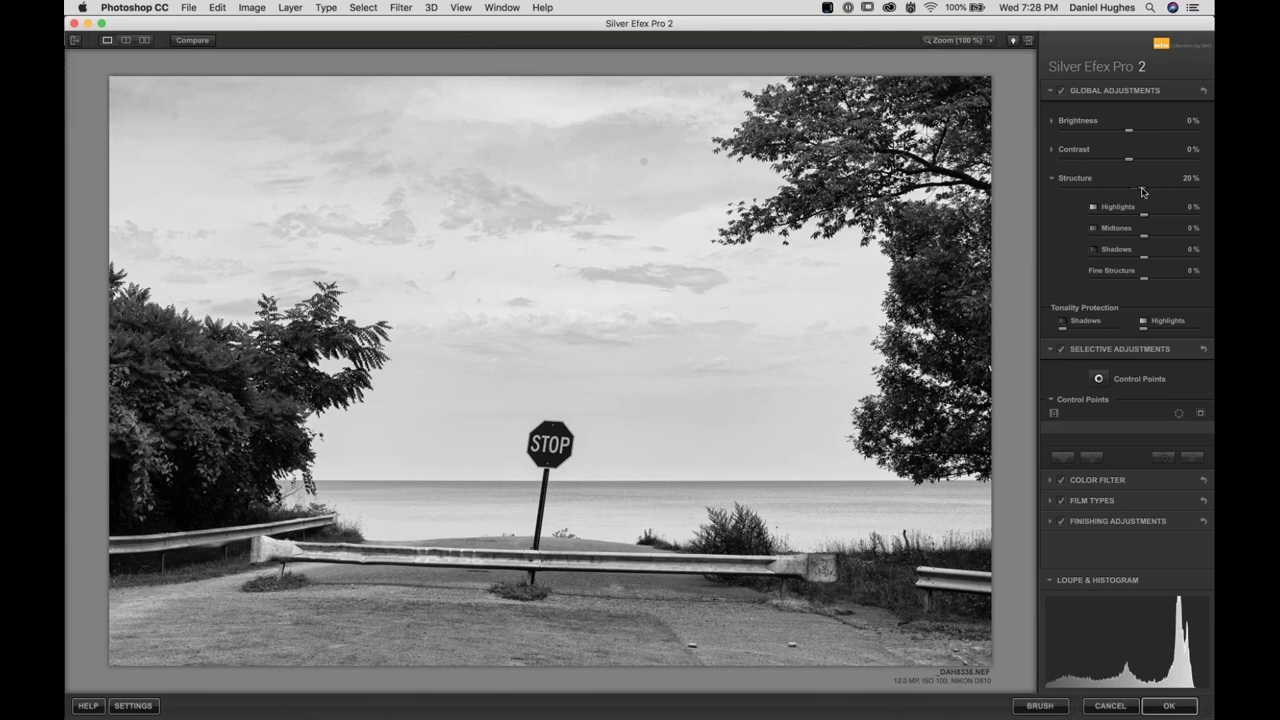
{"action": "left_click_drag", "start_coordinate": [1144, 192], "coordinate": [1141, 192]}
Compare the adjusted photo with the original image twice and collapse the Structure settings
{"action": "left_click", "coordinate": [190, 42]}
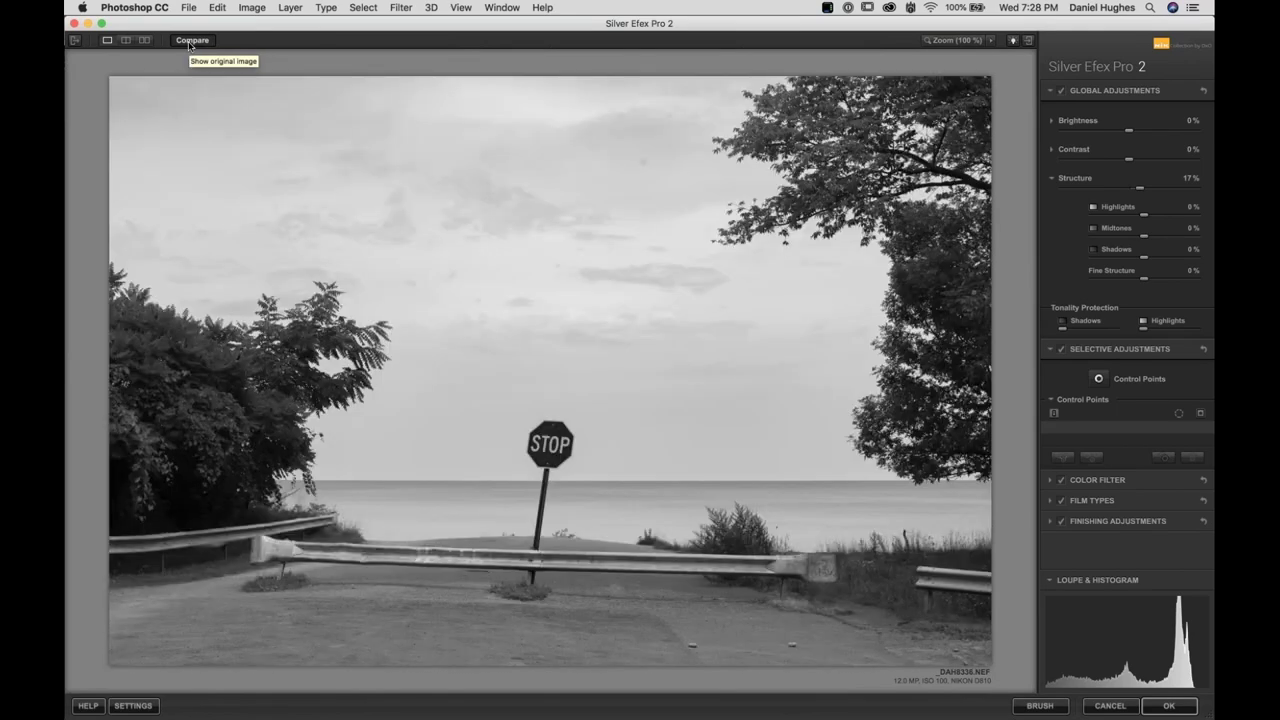
{"action": "left_click", "coordinate": [190, 42]}
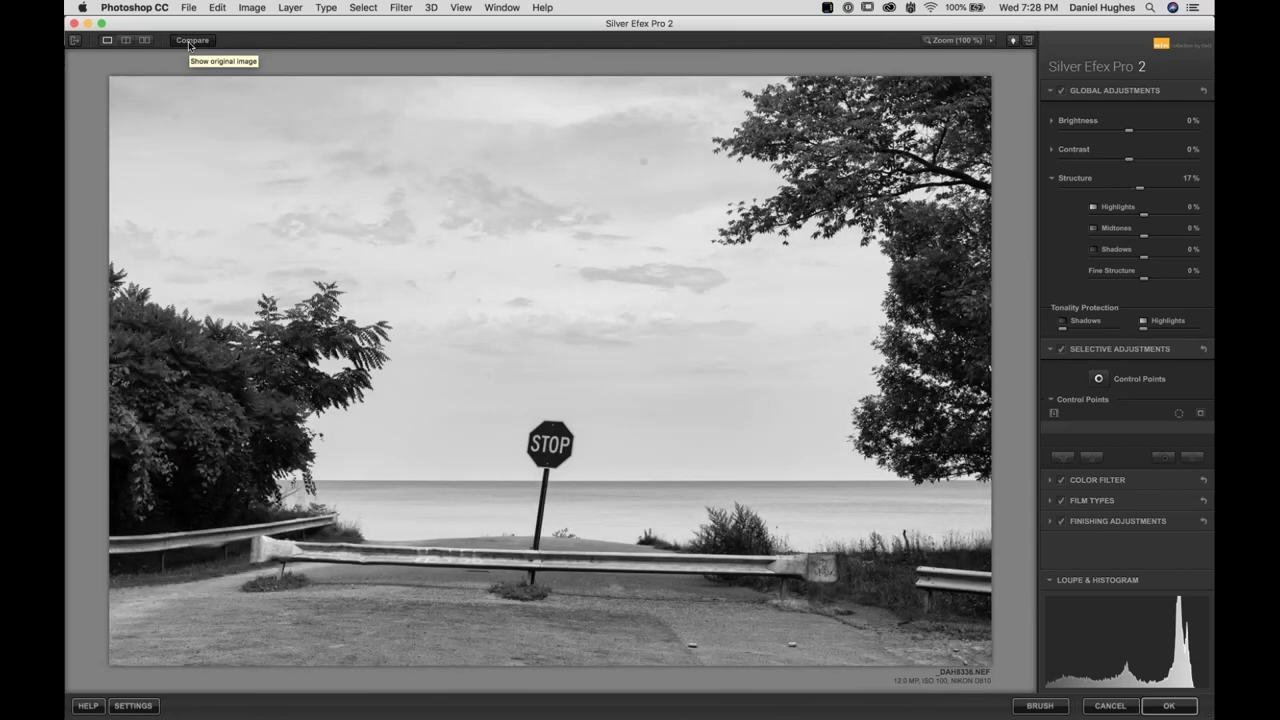
{"action": "left_click", "coordinate": [189, 44]}
{"action": "left_click", "coordinate": [189, 44]}
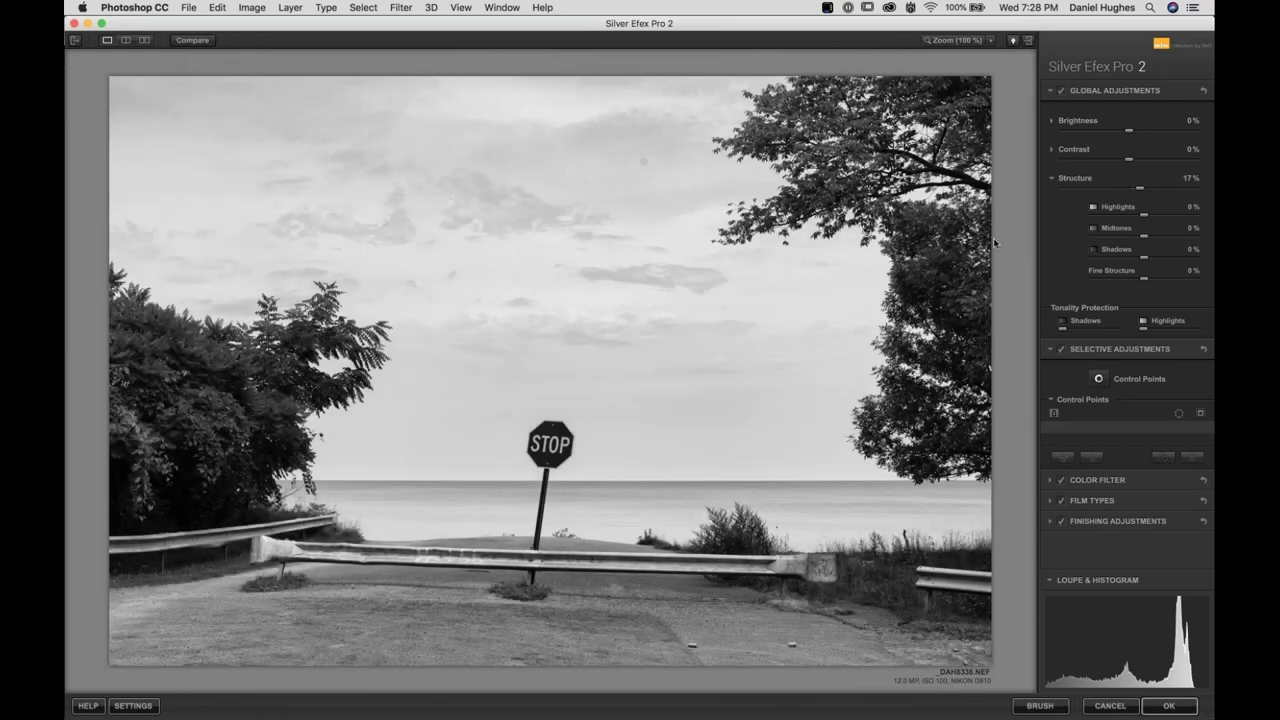
{"action": "left_click", "coordinate": [1076, 180]}
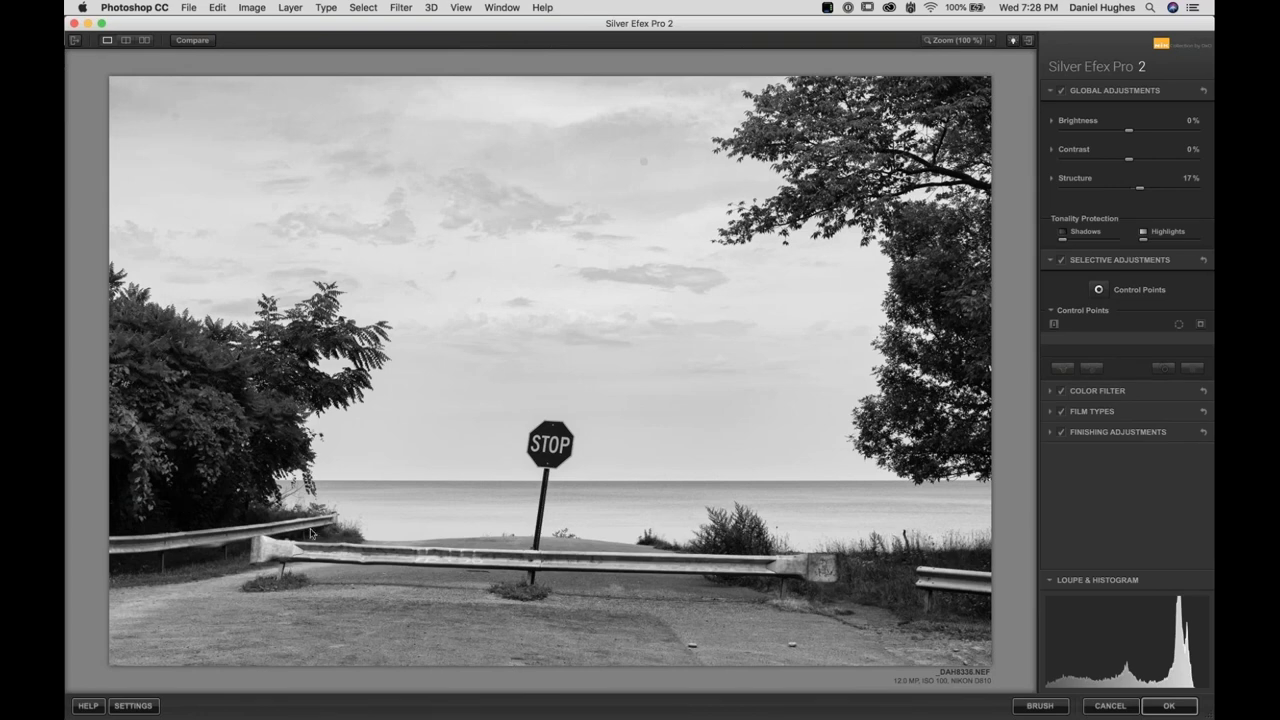
Mark the Zone 0 areas on the photo and examine where the histogram's brighter zones fall, up to Zone 10
{"action": "mouse_move", "coordinate": [1070, 633]}
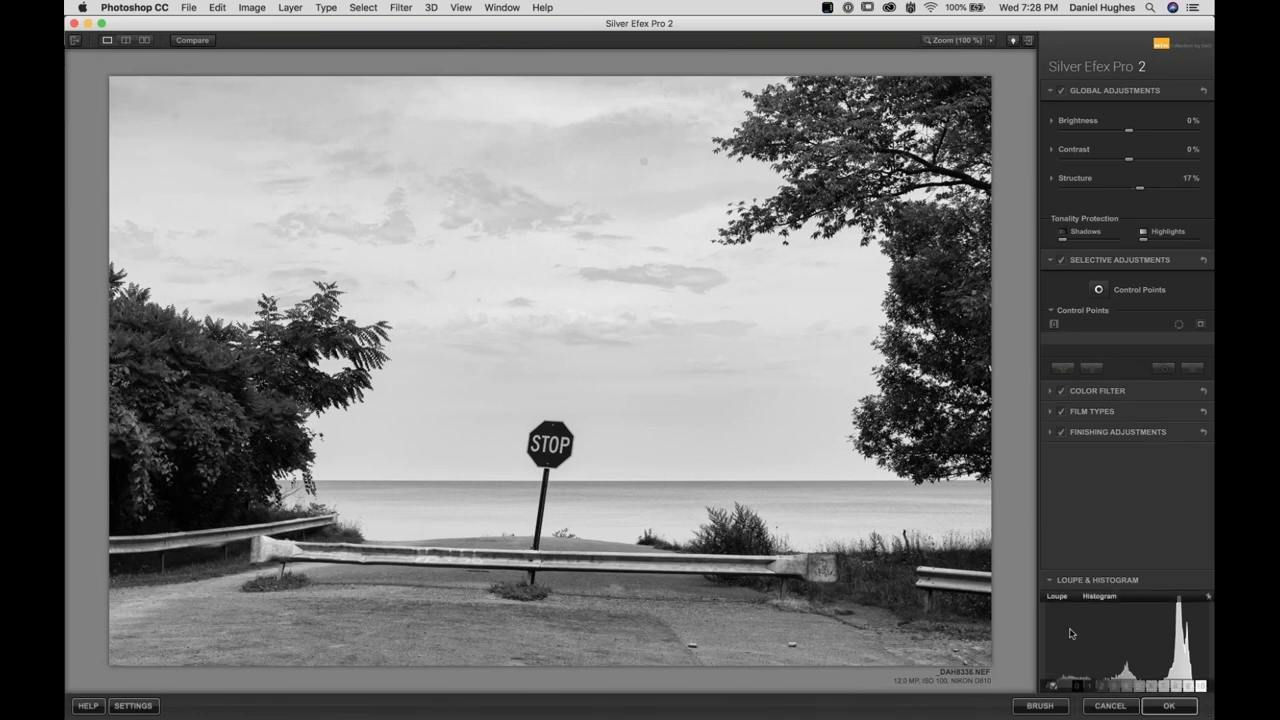
{"action": "left_click", "coordinate": [1077, 686]}
{"action": "left_click", "coordinate": [1077, 686]}
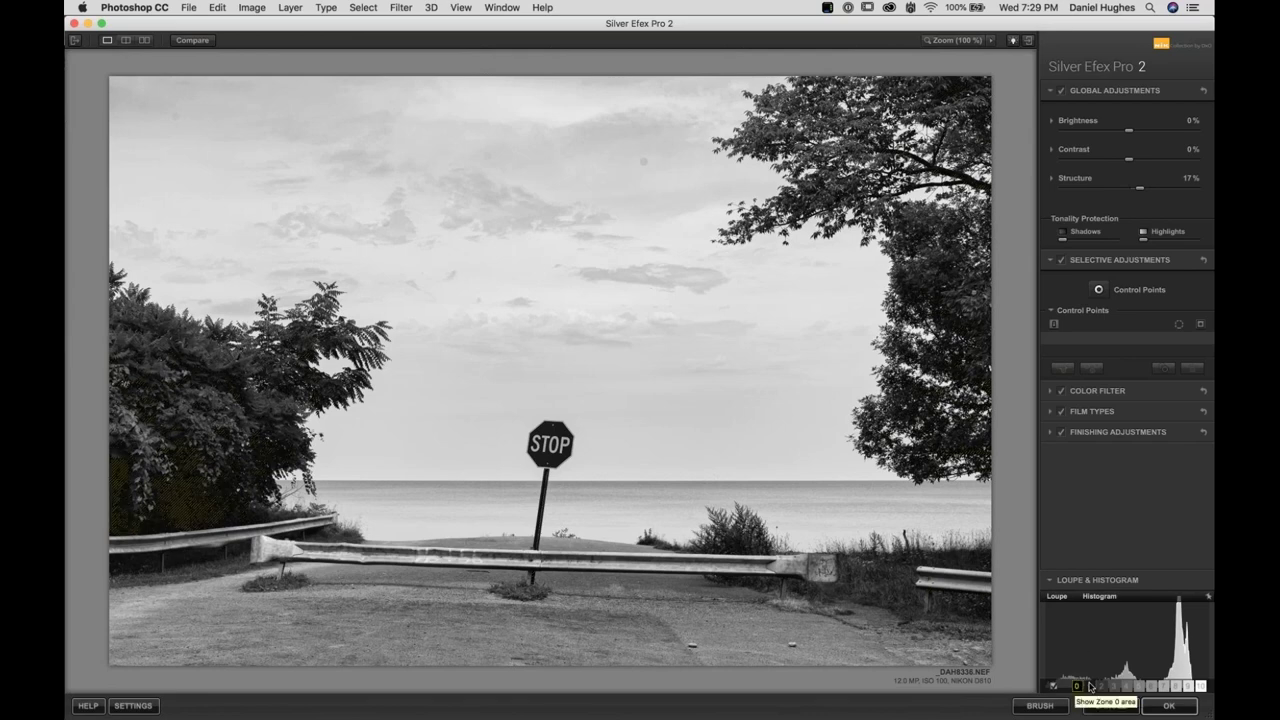
{"action": "mouse_move", "coordinate": [1101, 687]}
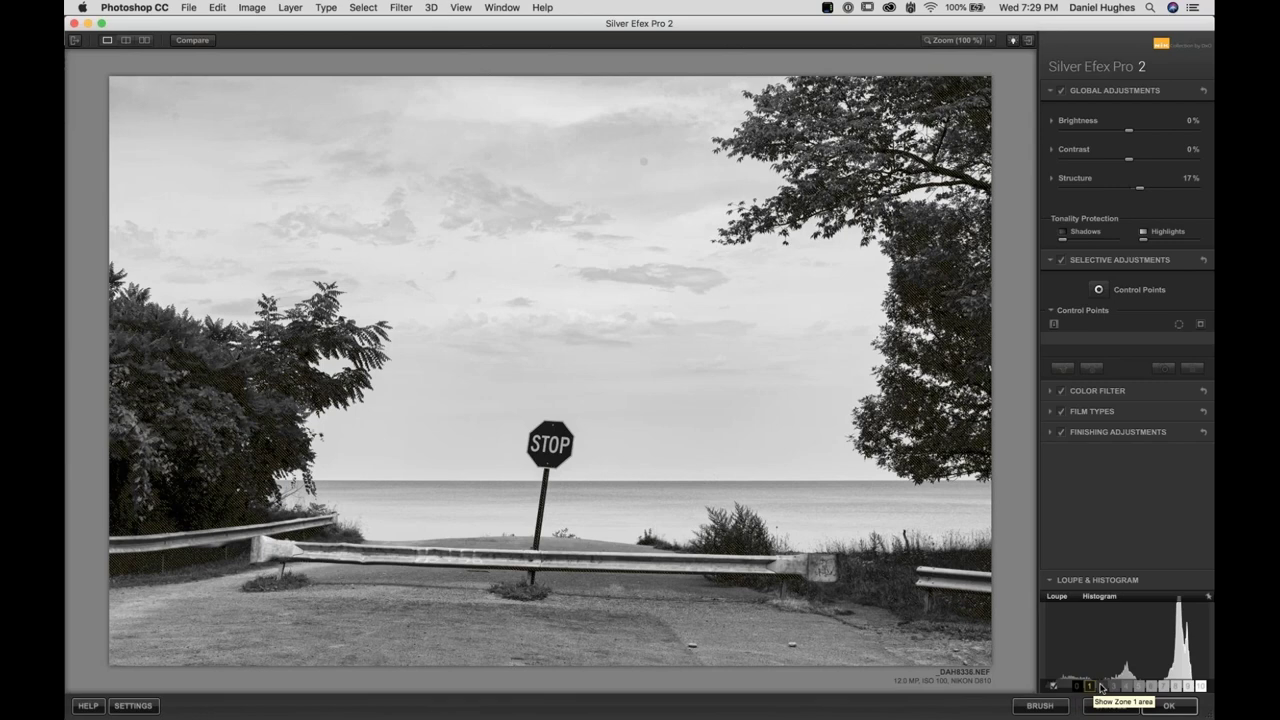
{"action": "mouse_move", "coordinate": [1141, 690]}
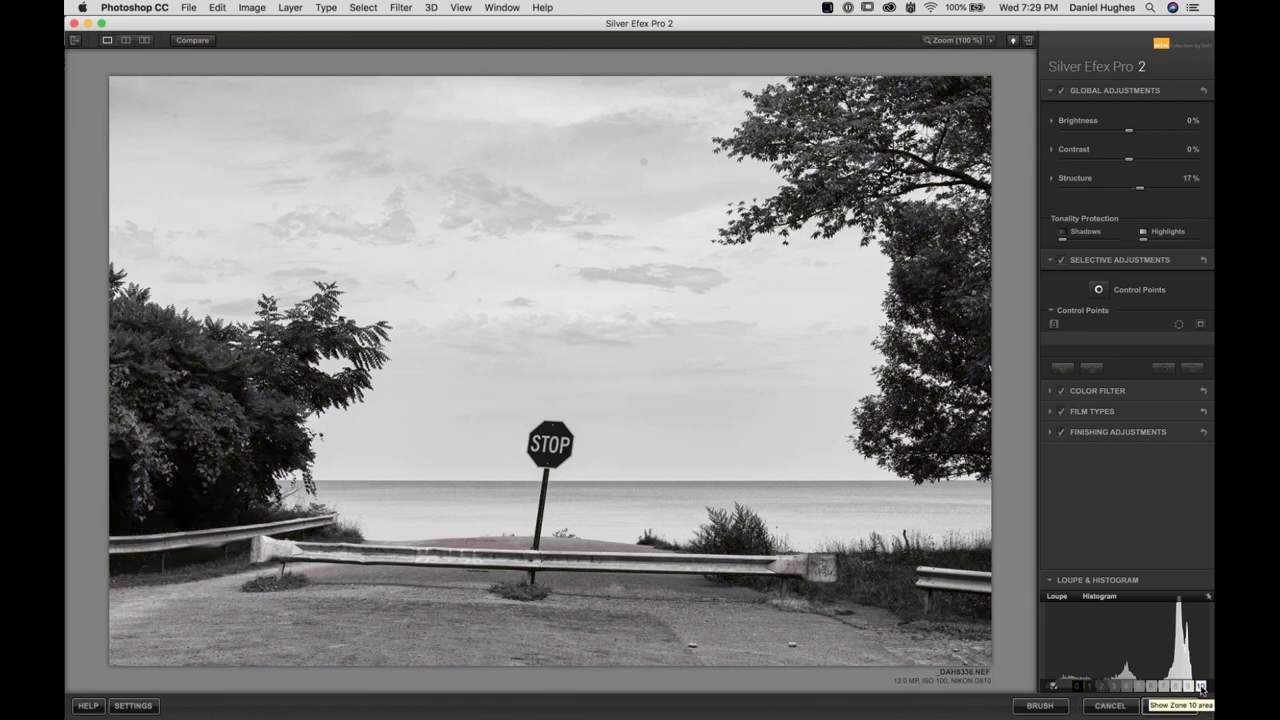
{"action": "mouse_move", "coordinate": [1180, 691]}
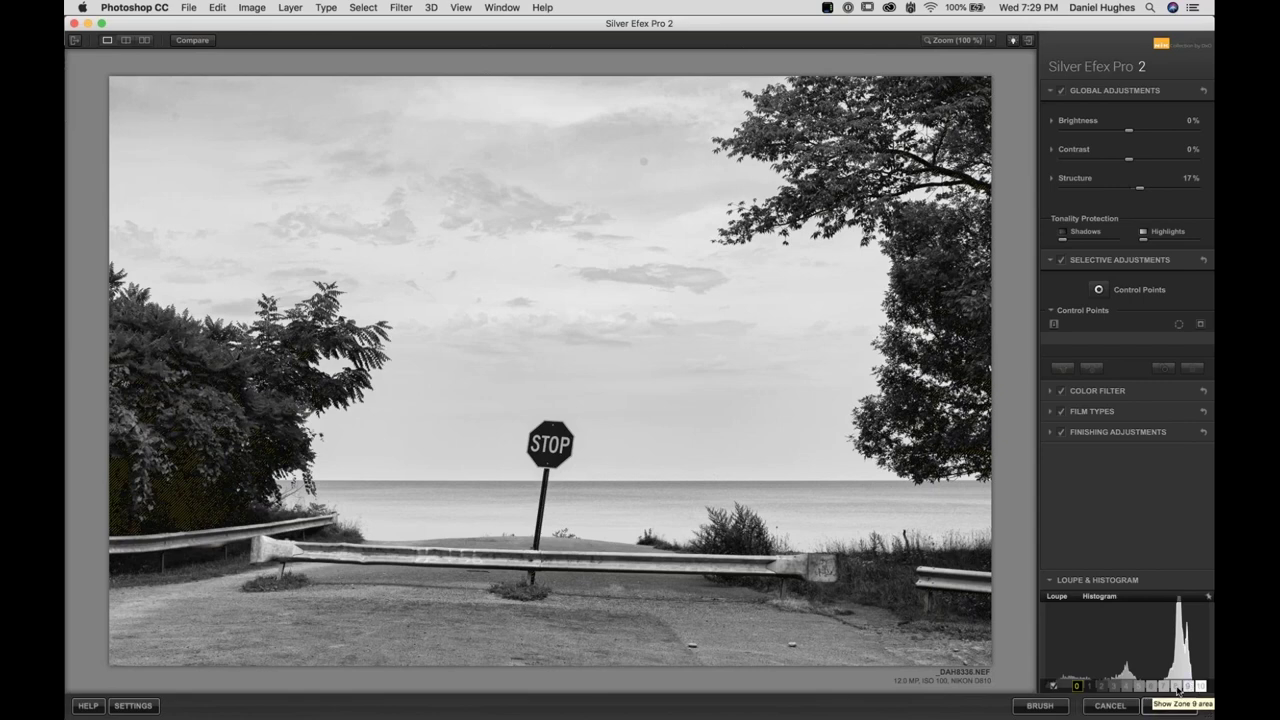
{"action": "left_click", "coordinate": [1177, 687]}
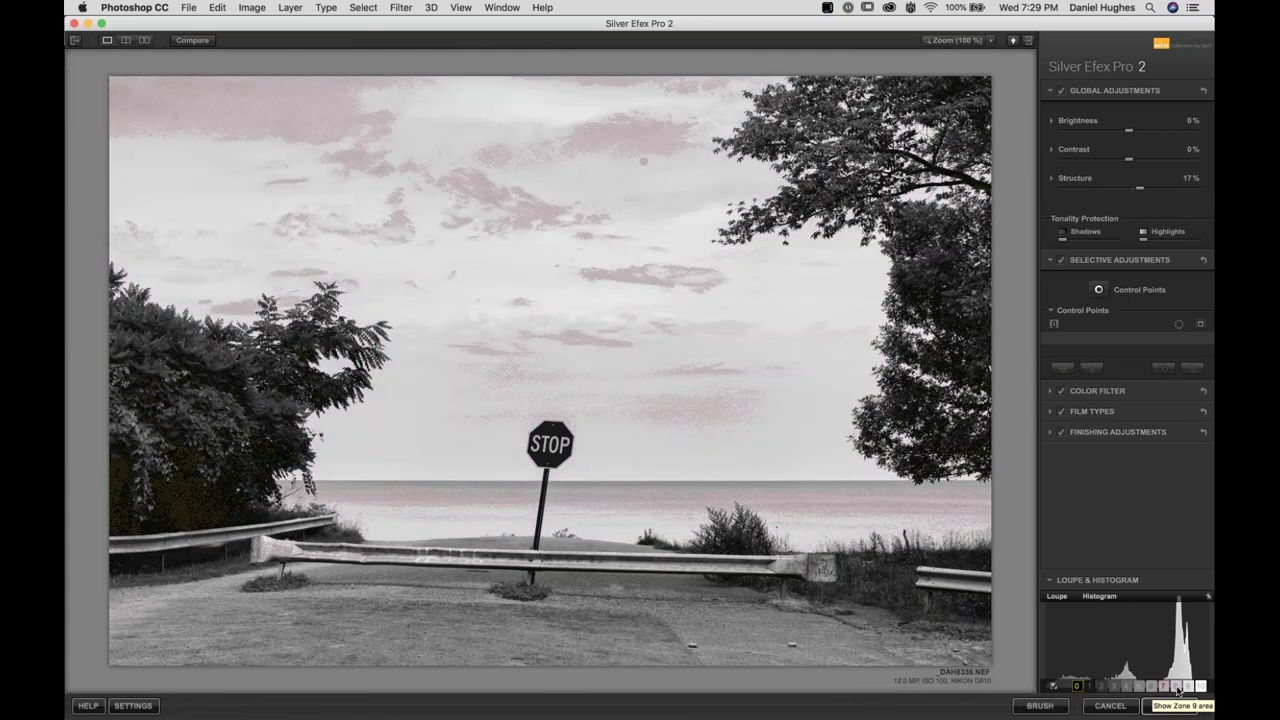
{"action": "left_click", "coordinate": [1178, 688]}
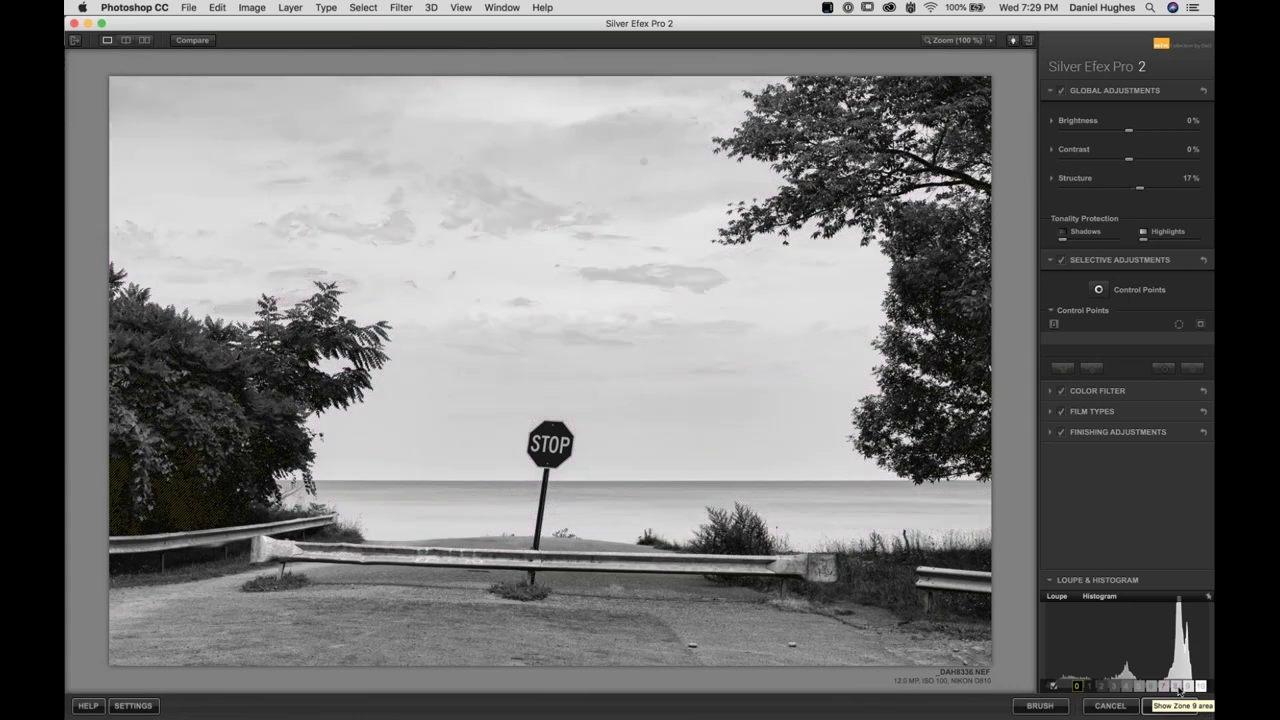
{"action": "left_click", "coordinate": [1178, 688]}
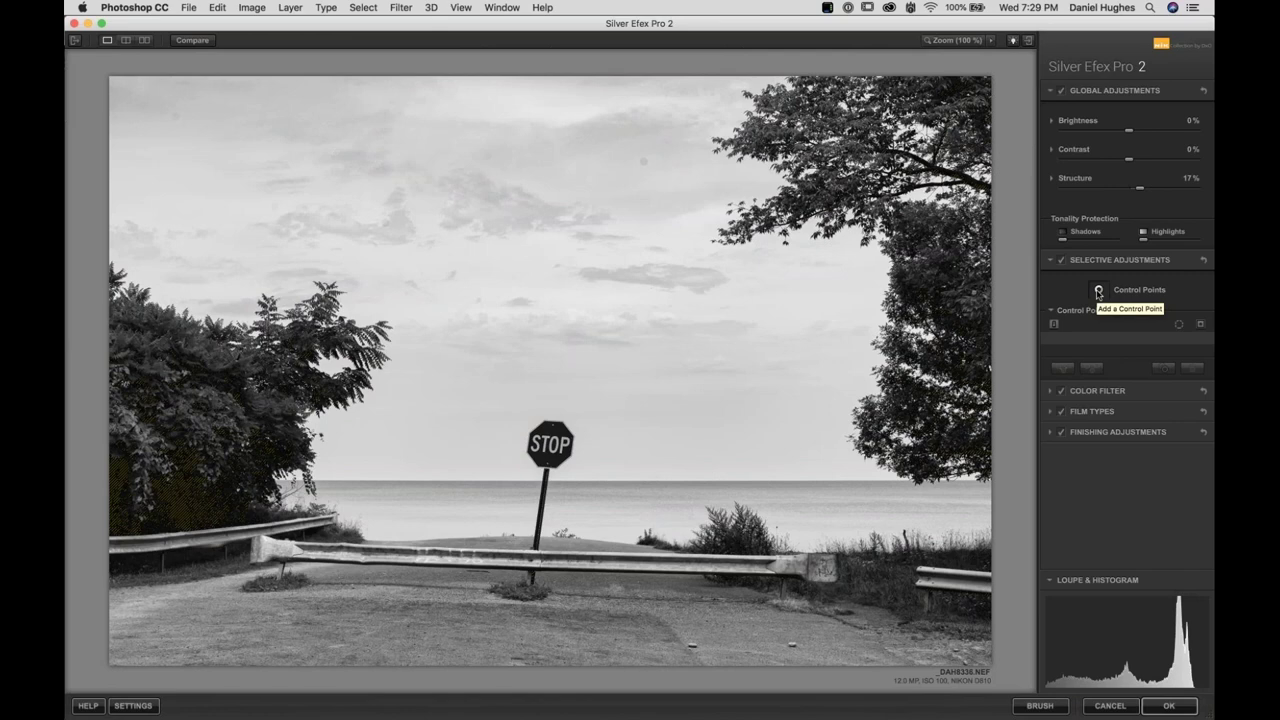
Add a control point with a 25% size on the dark bushes at the photo's lower left
{"action": "left_click", "coordinate": [1099, 291]}
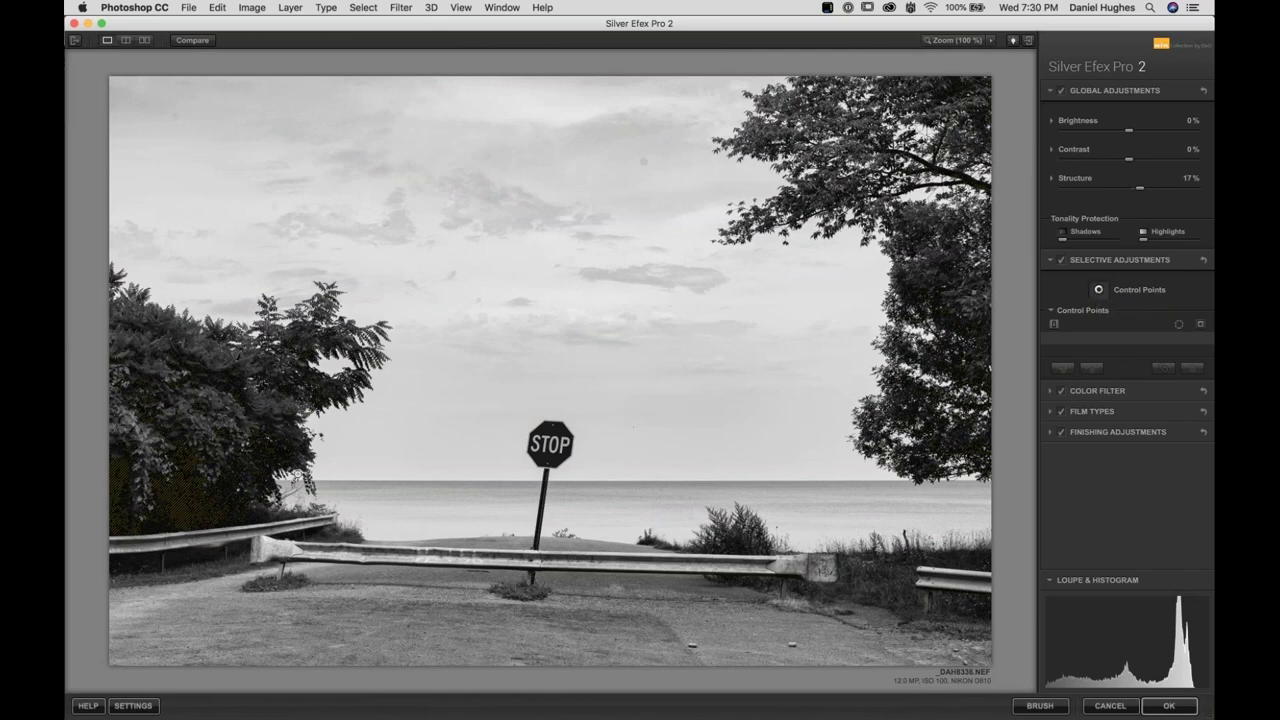
{"action": "left_click", "coordinate": [179, 499]}
{"action": "left_click_drag", "start_coordinate": [214, 503], "coordinate": [219, 504]}
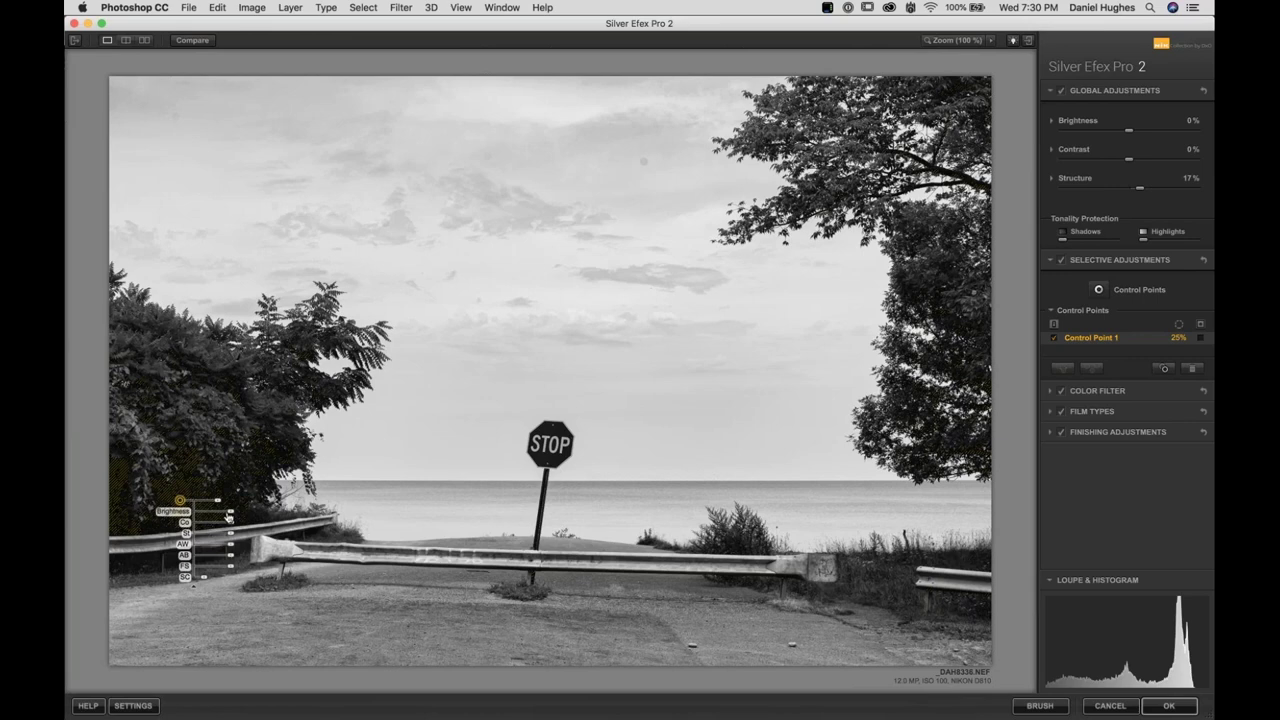
Raise the Brightness of the control point on the dark bushes gradually to 46% and ease it back slightly
{"action": "left_click_drag", "start_coordinate": [228, 514], "coordinate": [235, 514]}
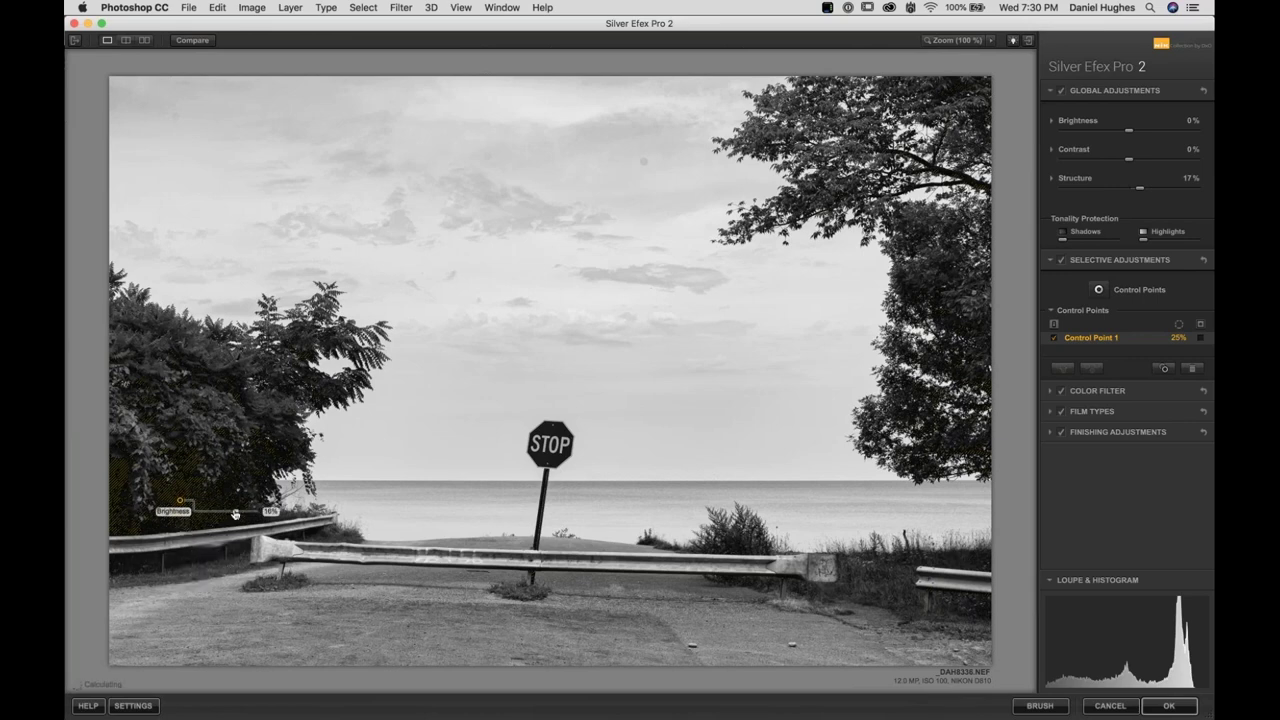
{"action": "left_click_drag", "start_coordinate": [237, 514], "coordinate": [238, 514]}
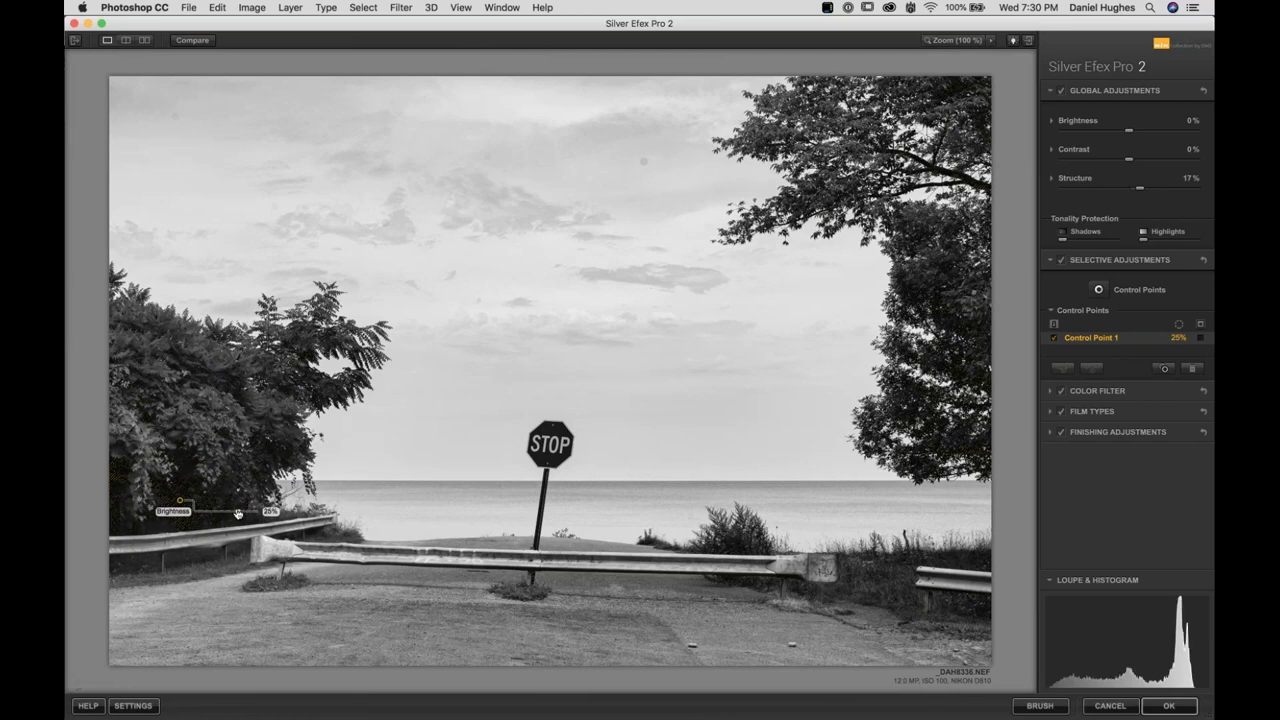
{"action": "left_click_drag", "start_coordinate": [238, 514], "coordinate": [240, 514]}
{"action": "left_click_drag", "start_coordinate": [240, 514], "coordinate": [241, 514]}
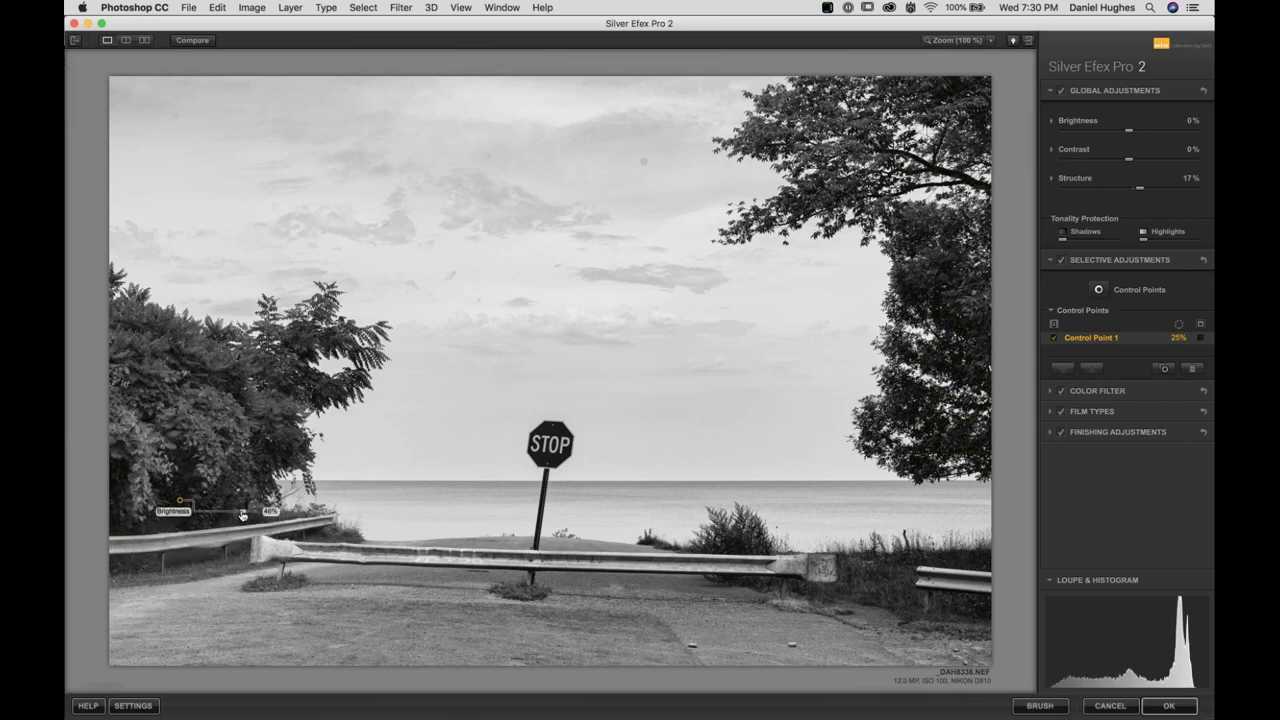
{"action": "left_click_drag", "start_coordinate": [242, 515], "coordinate": [239, 515]}
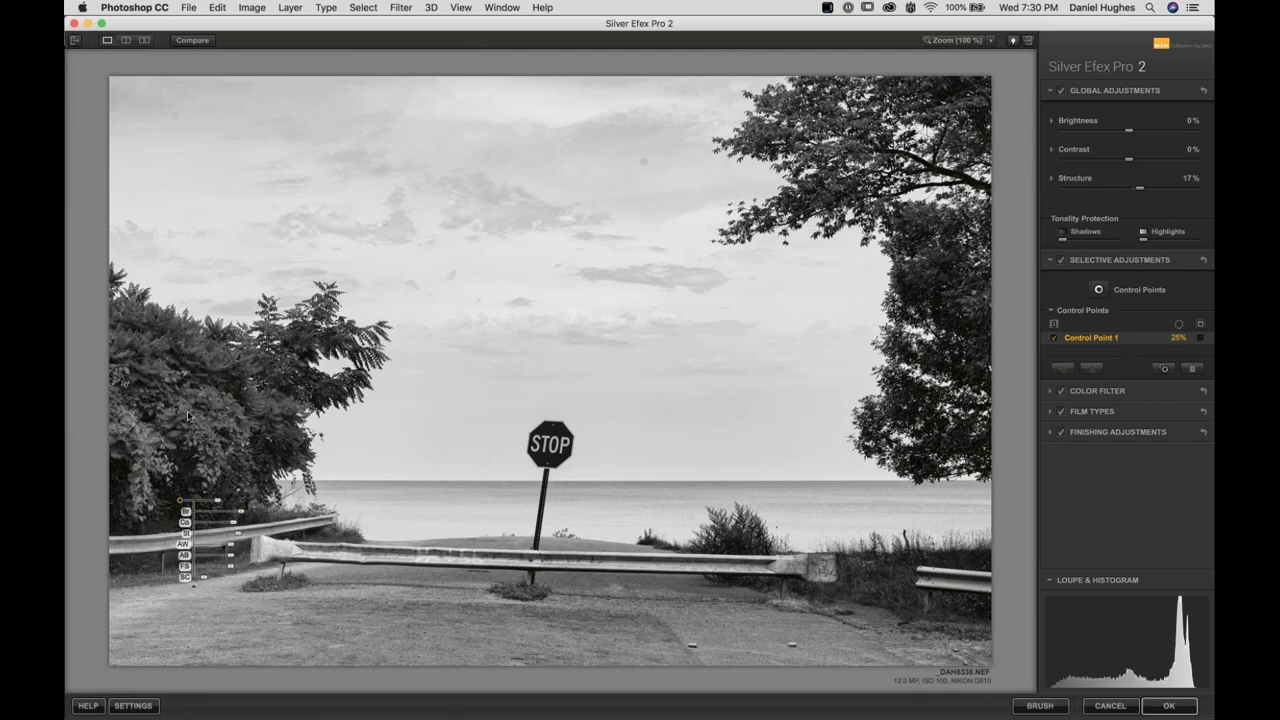
Add a control point with a 24% size on the left foliage above the first point and fine-tune its Contrast and Brightness
{"action": "left_click", "coordinate": [1098, 290]}
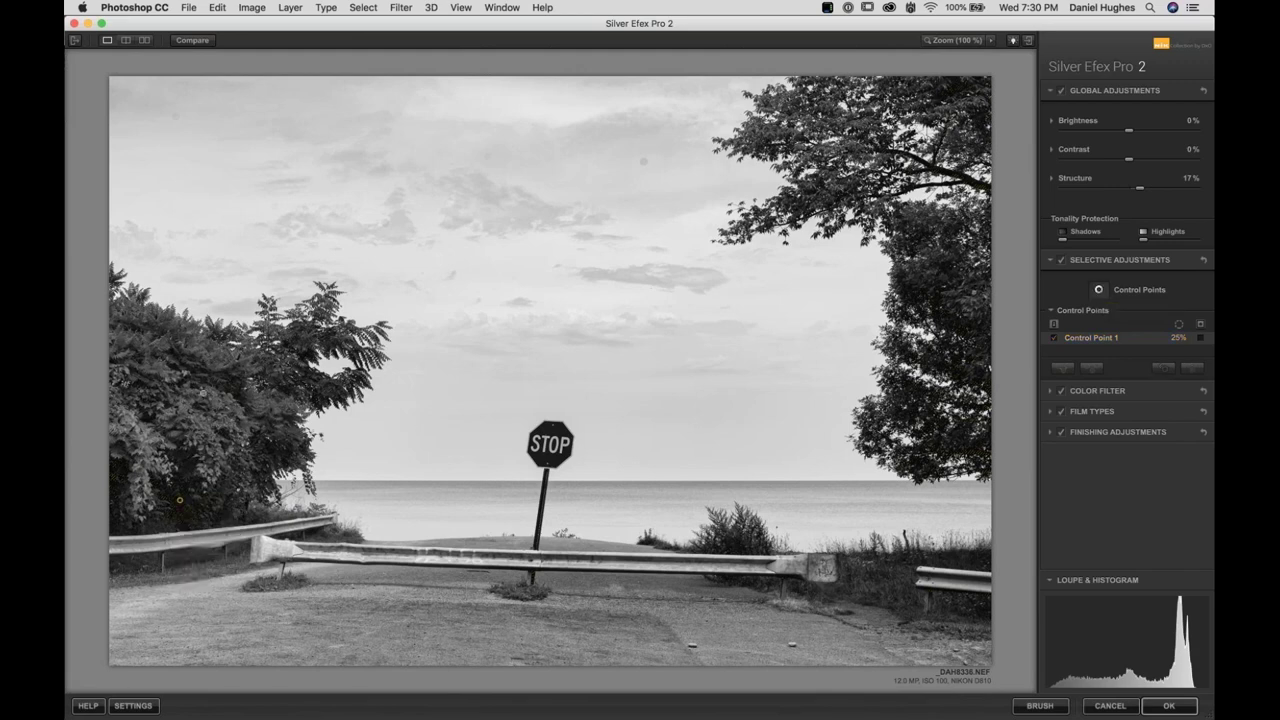
{"action": "left_click", "coordinate": [204, 394]}
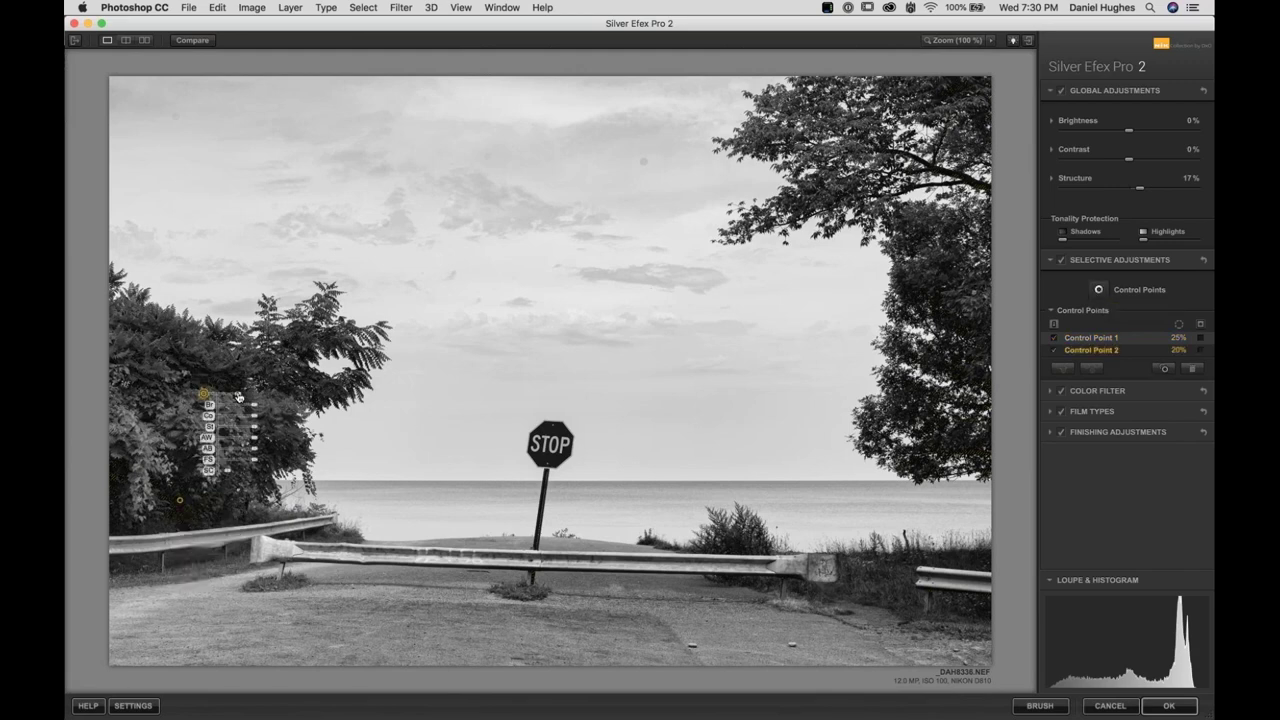
{"action": "left_click_drag", "start_coordinate": [238, 397], "coordinate": [265, 430]}
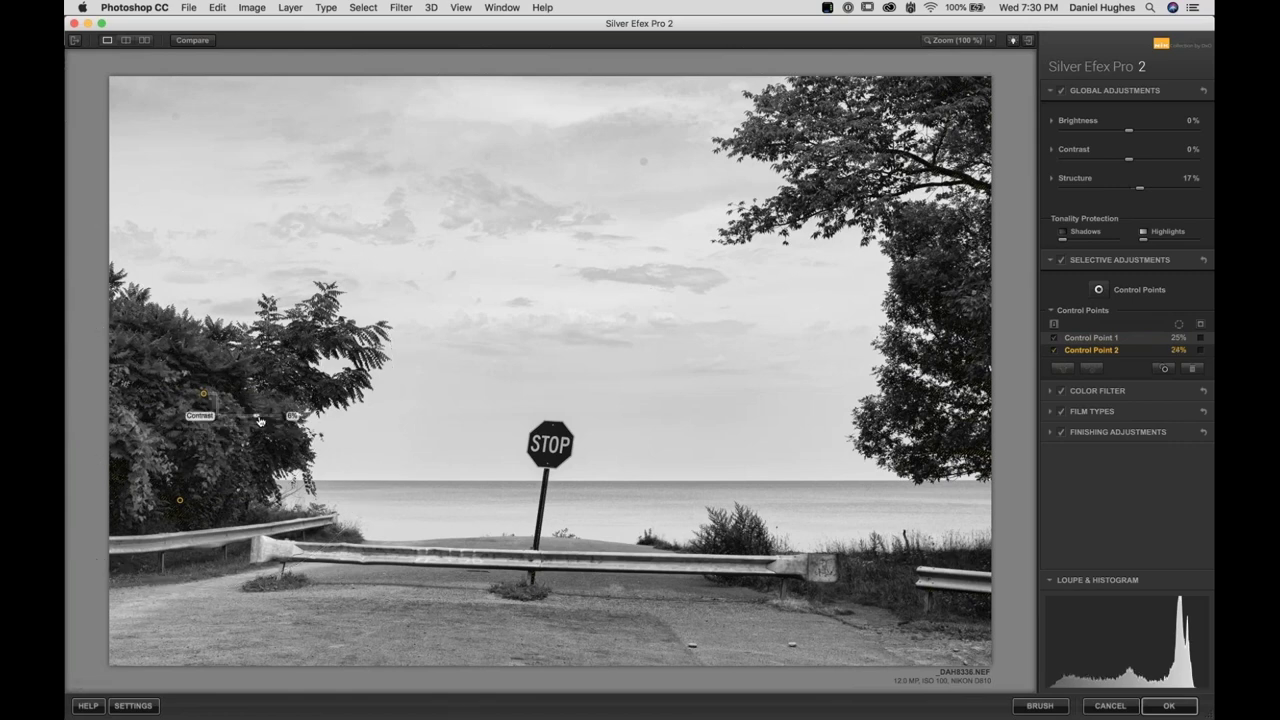
{"action": "left_click", "coordinate": [260, 421]}
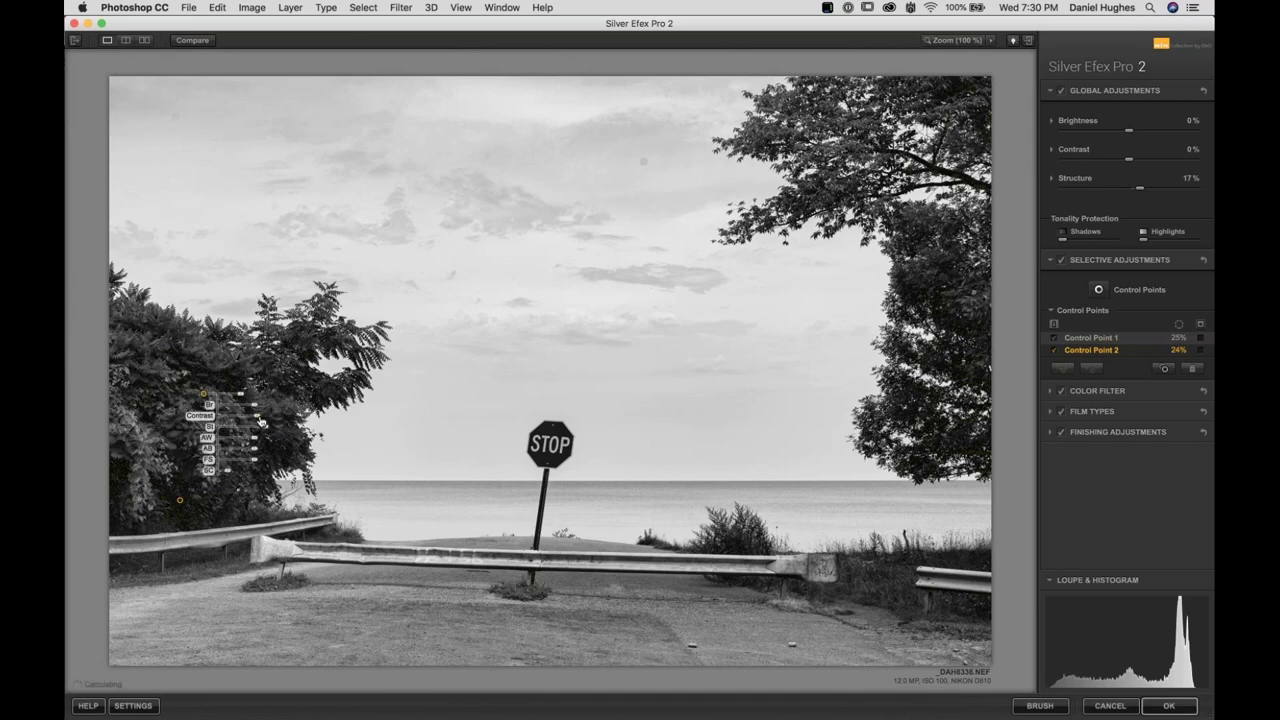
{"action": "left_click_drag", "start_coordinate": [241, 404], "coordinate": [256, 409]}
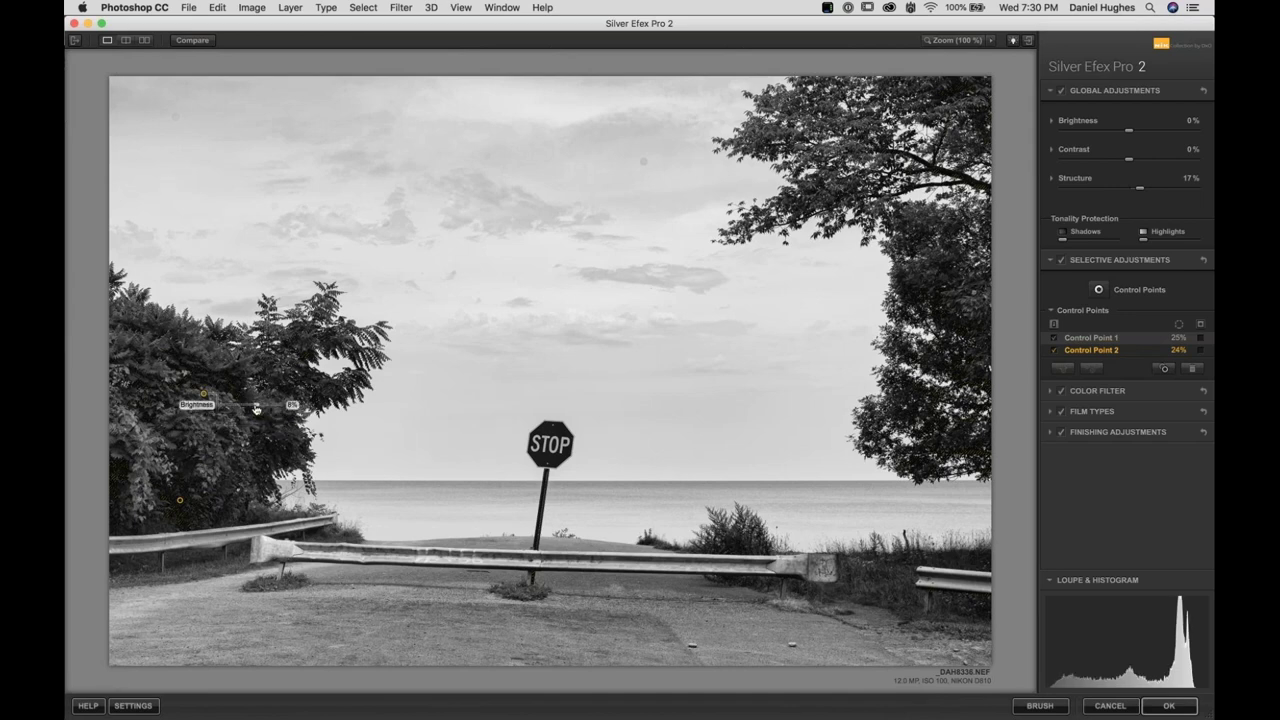
{"action": "left_click", "coordinate": [244, 337]}
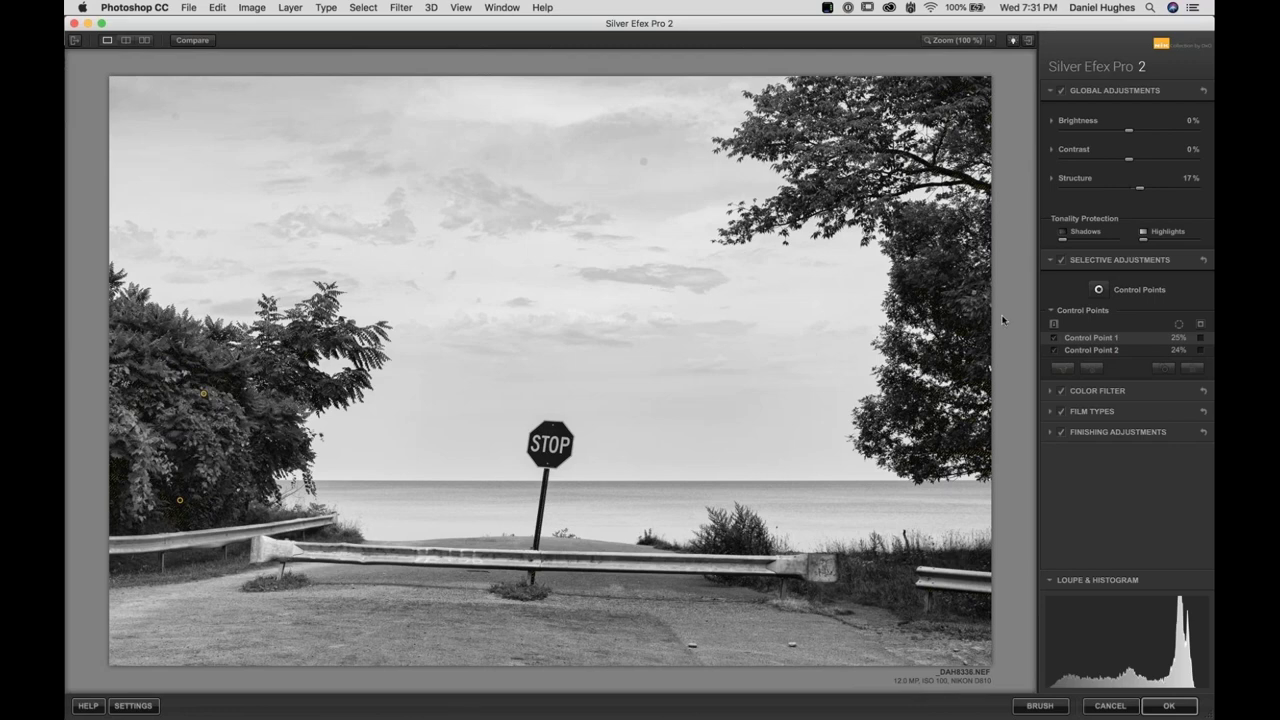
Add a control point with a 22% size on the upper-right tree, adjust its Brightness, and shift it slightly toward the photo's edge
{"action": "left_click", "coordinate": [975, 183]}
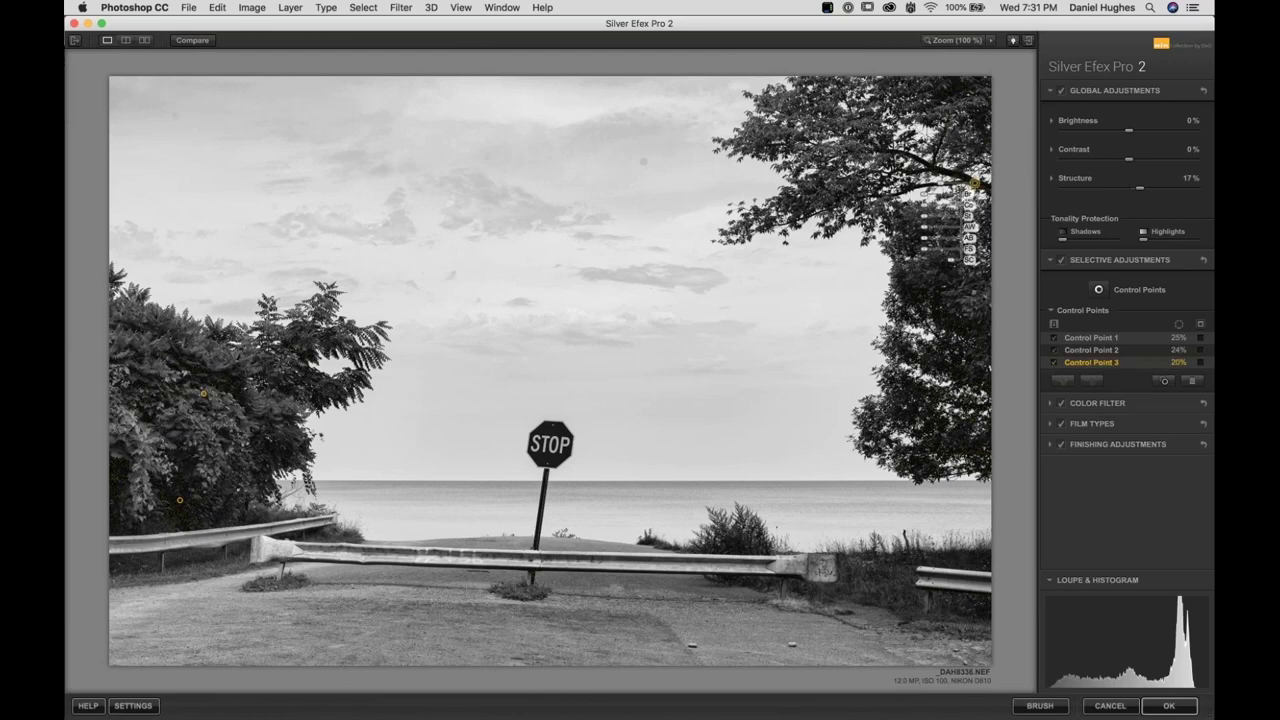
{"action": "left_click_drag", "start_coordinate": [942, 186], "coordinate": [932, 188]}
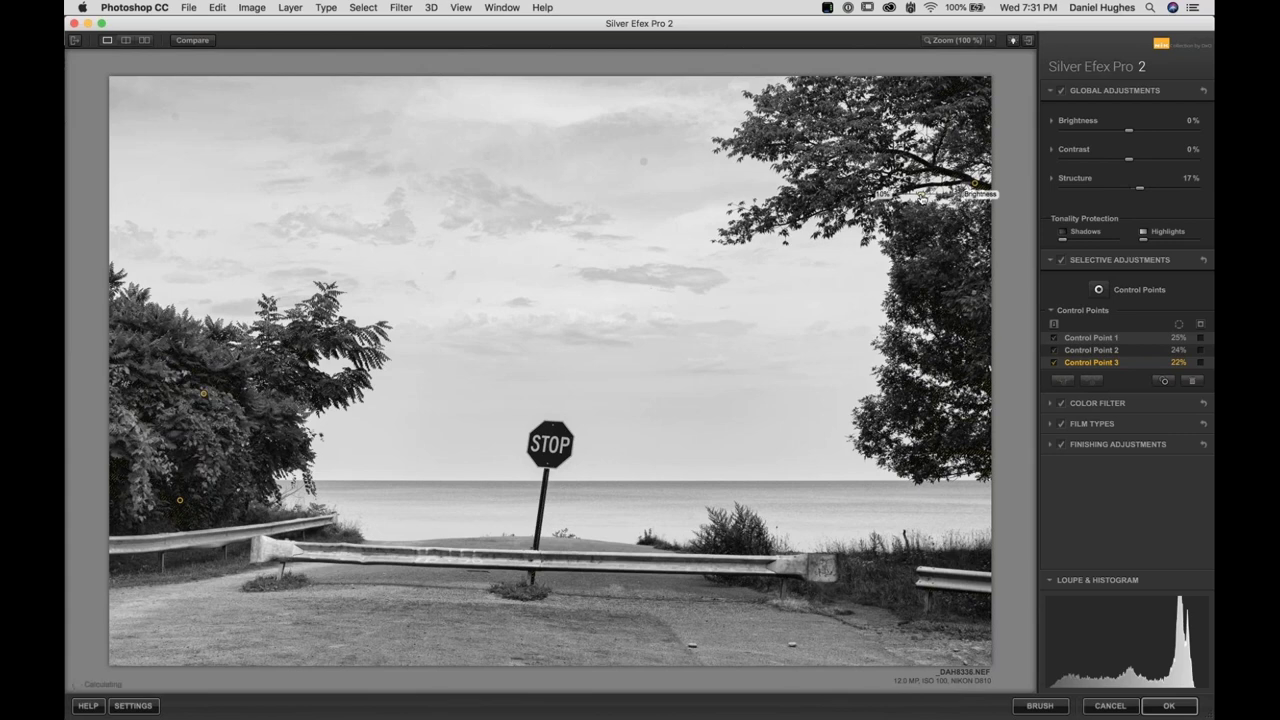
{"action": "left_click", "coordinate": [966, 198]}
{"action": "left_click_drag", "start_coordinate": [972, 186], "coordinate": [980, 186]}
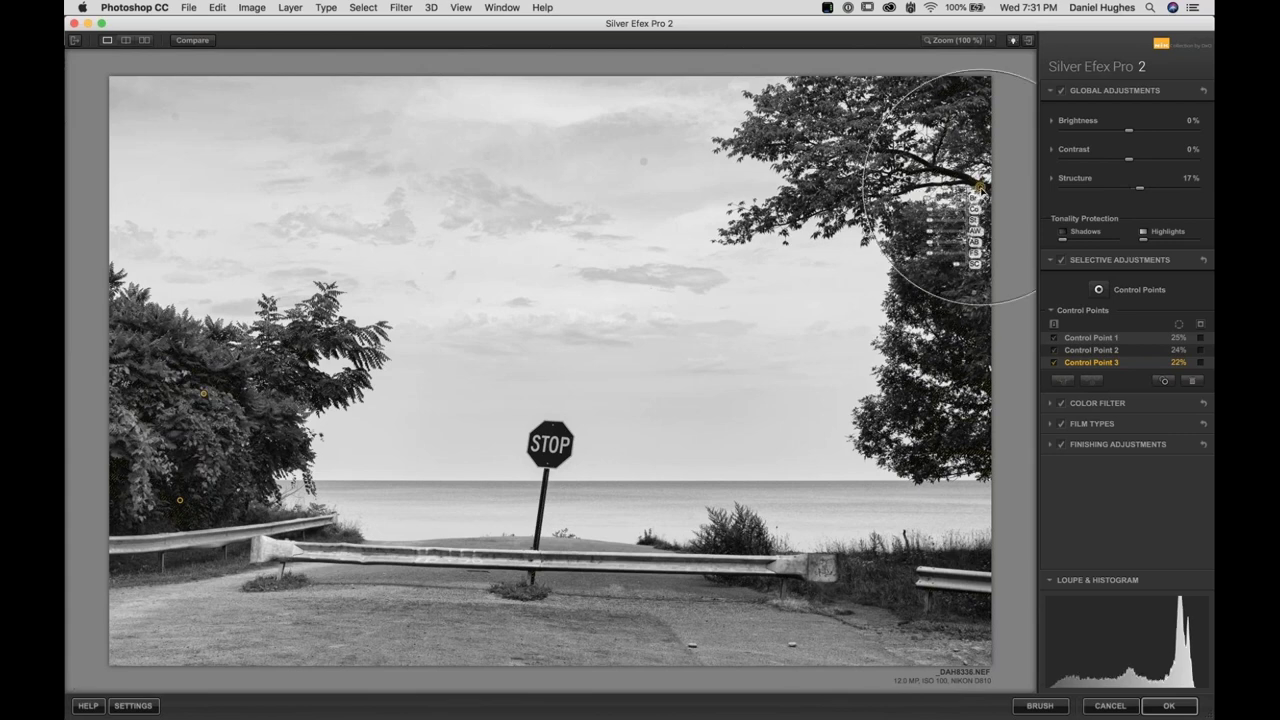
{"action": "mouse_move", "coordinate": [1081, 659]}
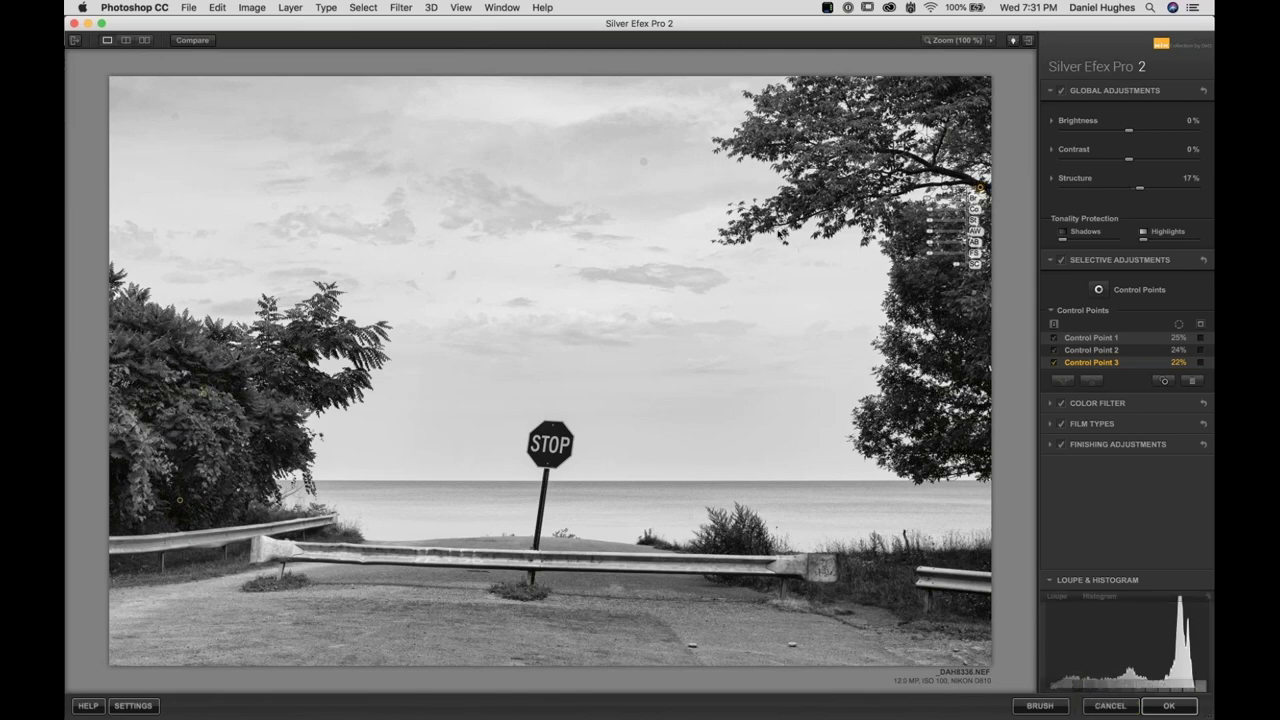
Add a control point with an 80% size in the central sky, lower its Brightness, set Structure to 30%, and raise Contrast above 14%
{"action": "left_click", "coordinate": [1099, 290]}
{"action": "left_click", "coordinate": [547, 177]}
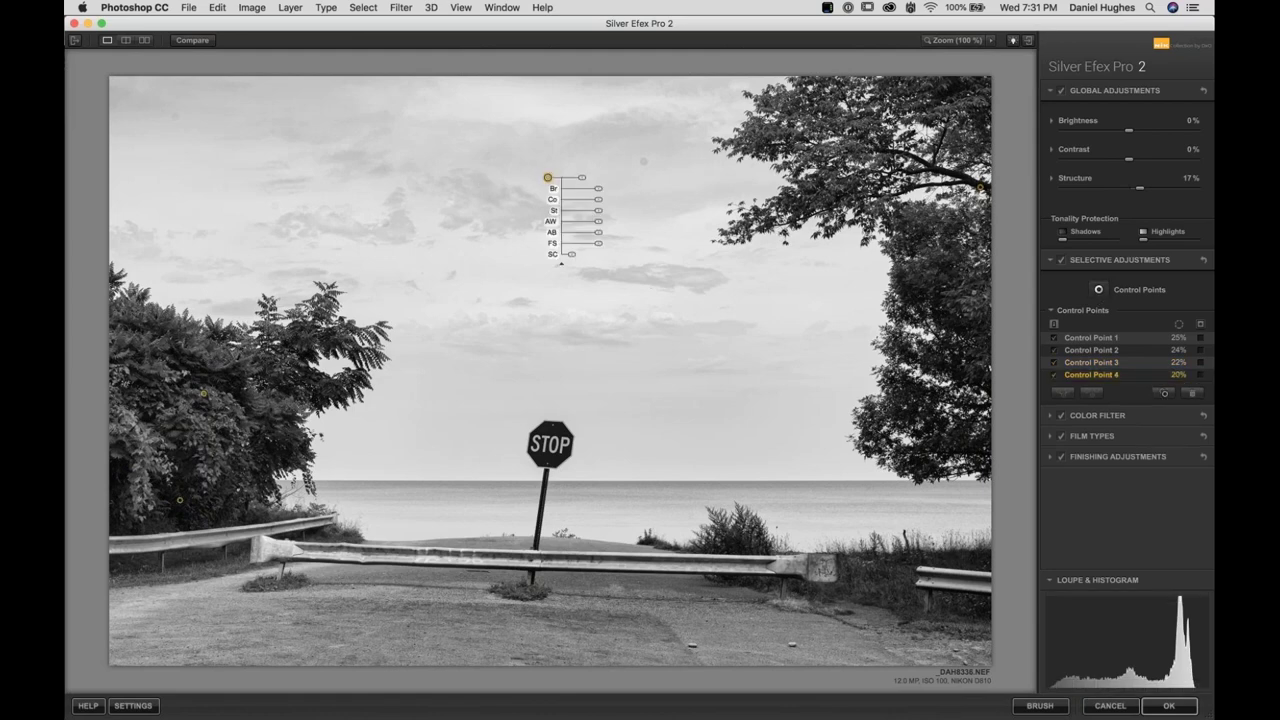
{"action": "left_click_drag", "start_coordinate": [582, 177], "coordinate": [607, 215]}
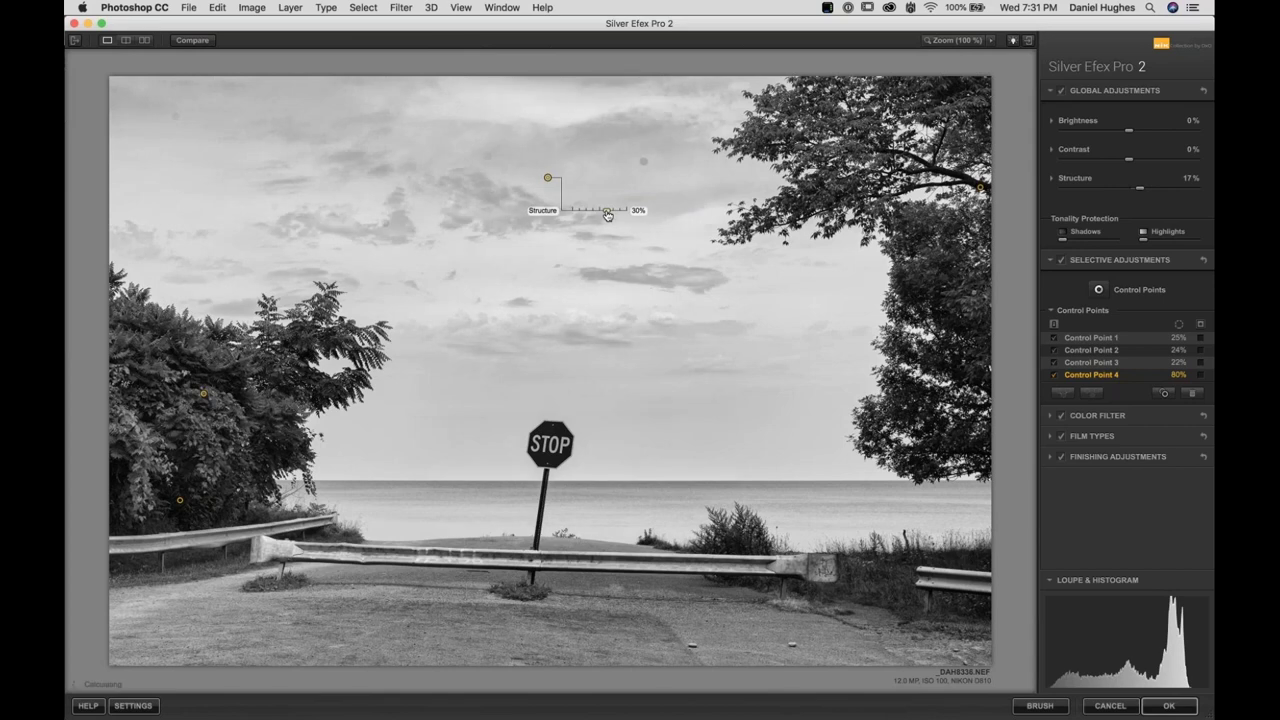
{"action": "left_click_drag", "start_coordinate": [600, 200], "coordinate": [605, 204]}
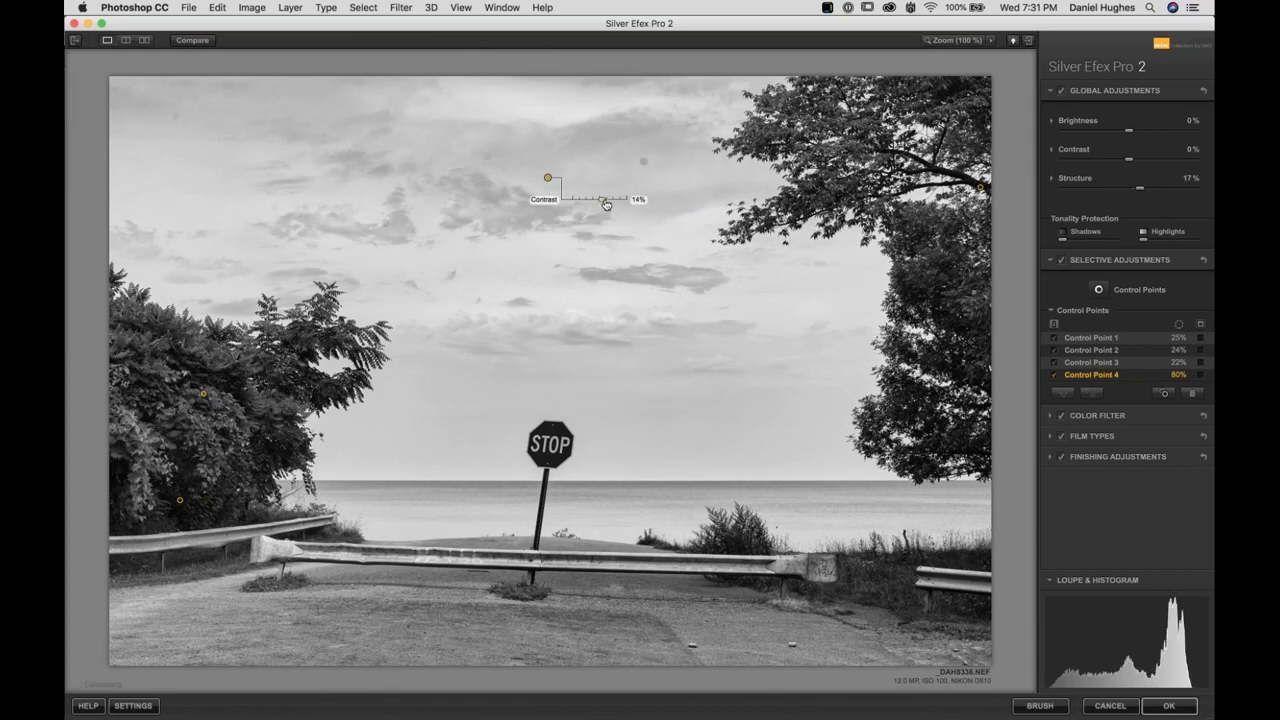
{"action": "left_click_drag", "start_coordinate": [606, 204], "coordinate": [611, 204]}
Duplicate the central sky control point to the photo's upper-left sky, reduce its size to 49%, and darken its Brightness slightly
{"action": "left_click", "coordinate": [547, 178]}
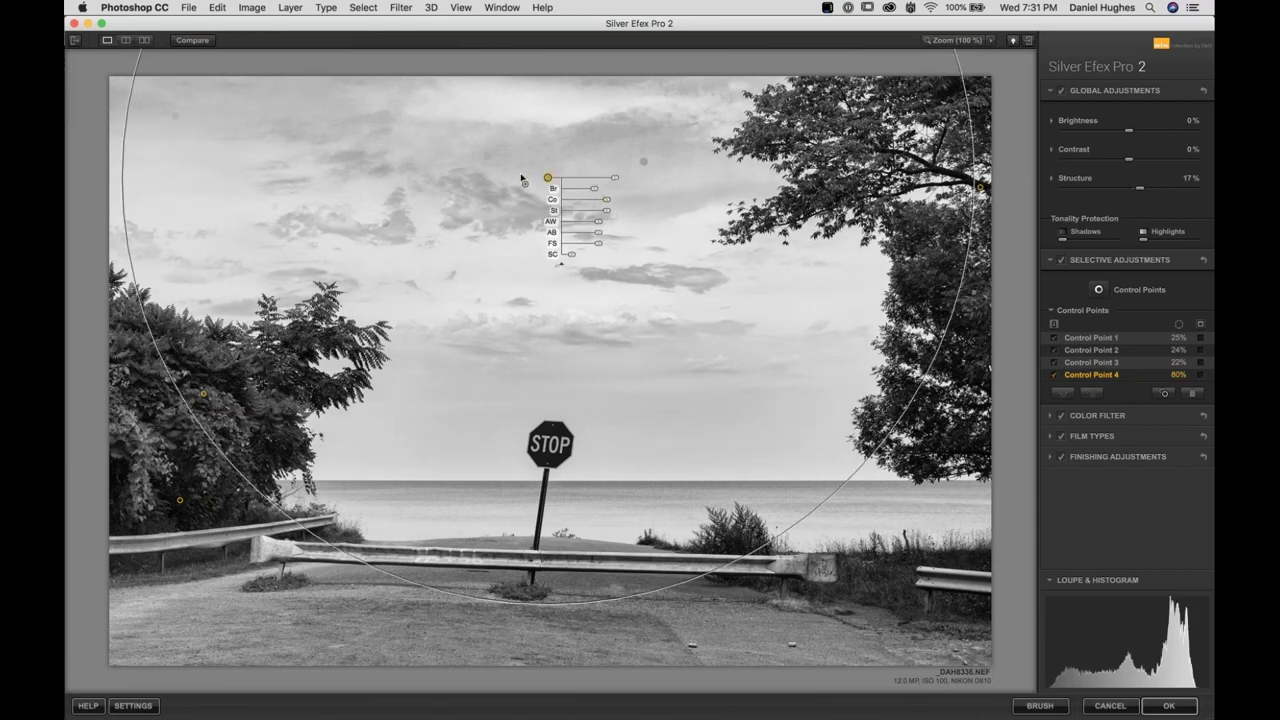
{"action": "left_click", "coordinate": [216, 102]}
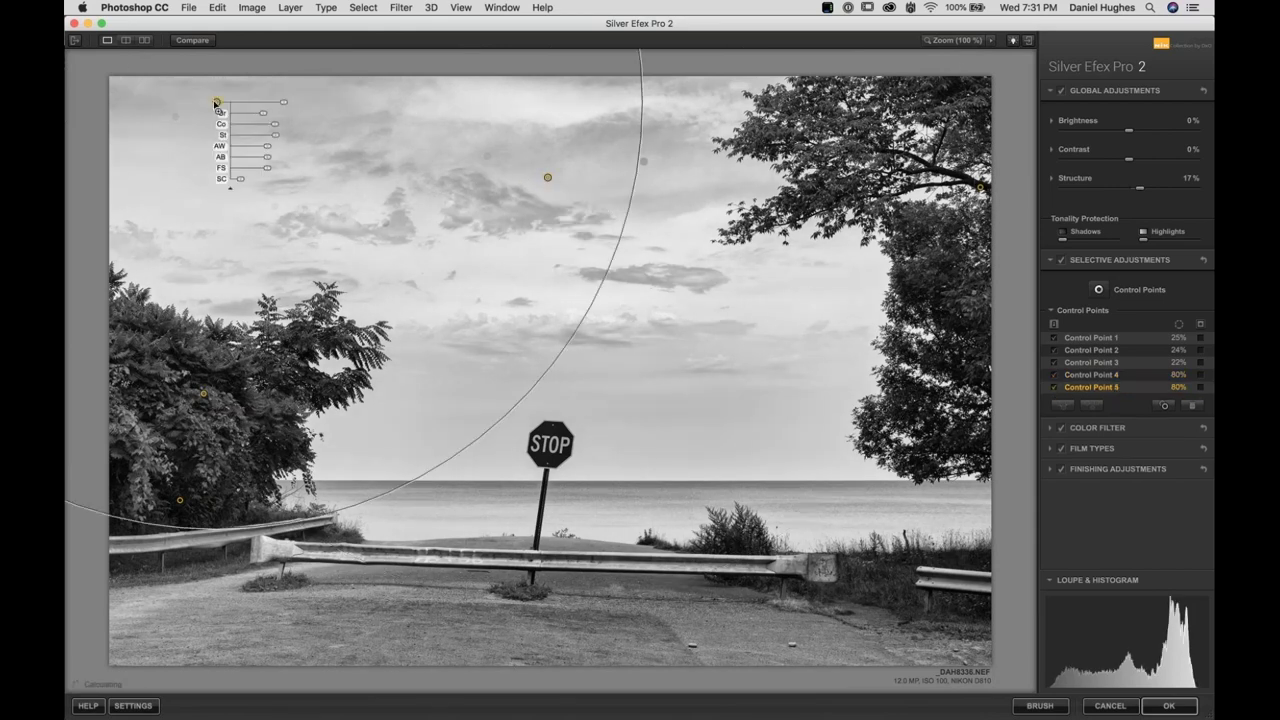
{"action": "mouse_move", "coordinate": [284, 106]}
{"action": "left_mouse_down"}
{"action": "mouse_move", "coordinate": [266, 103]}
{"action": "mouse_move", "coordinate": [263, 118]}
{"action": "left_mouse_up"}
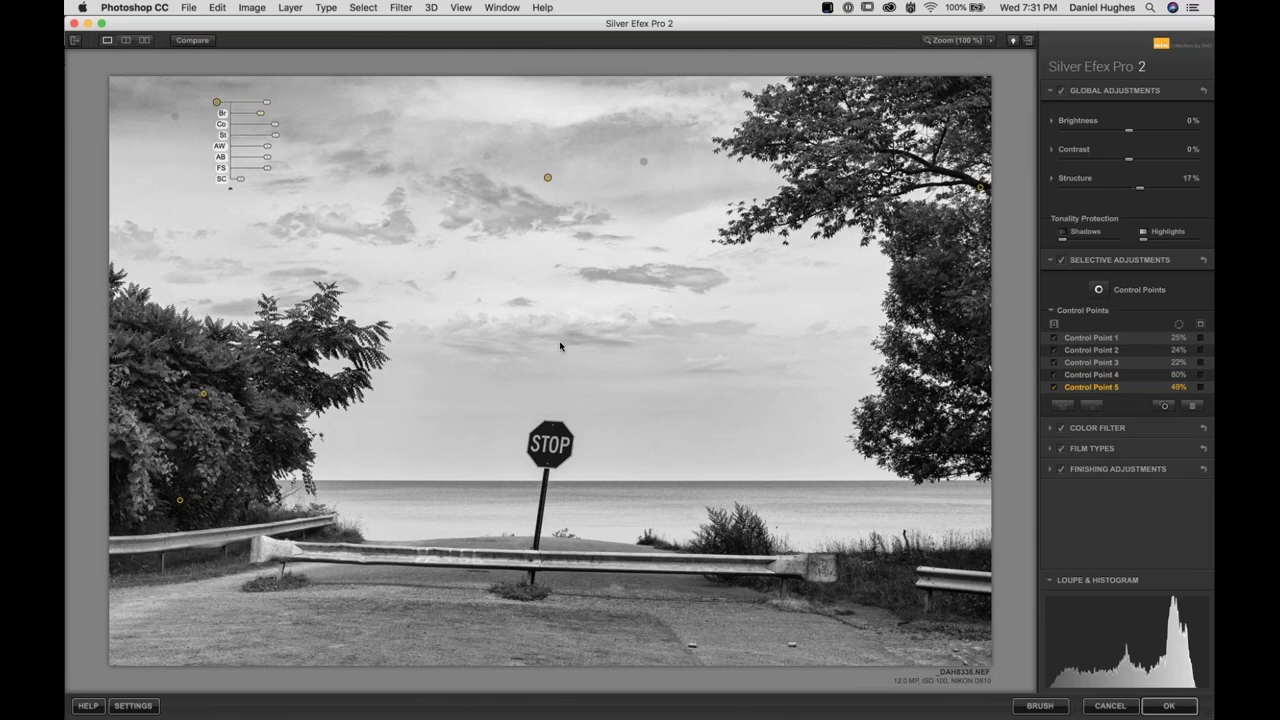
Add control points beside the stop sign at 35% size with Brightness 15%, and on the water at 53% with Contrast 19% and more Structure
{"action": "left_click", "coordinate": [520, 468]}
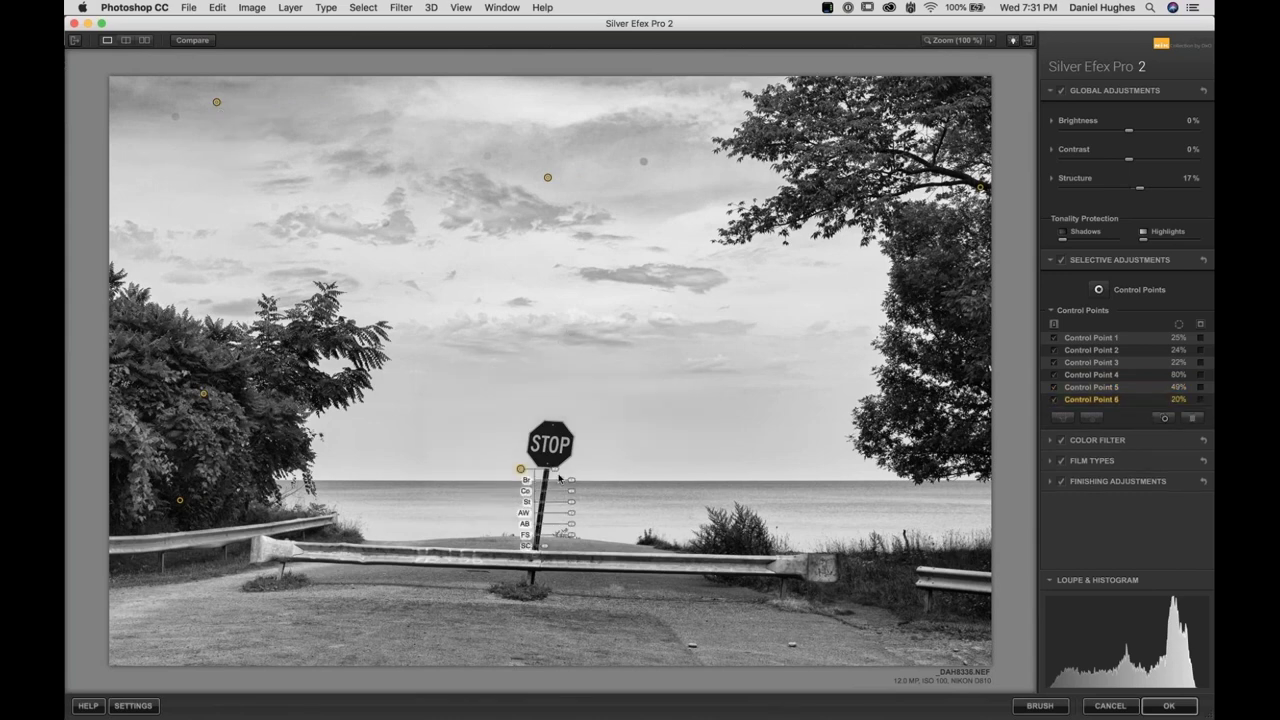
{"action": "left_click_drag", "start_coordinate": [557, 470], "coordinate": [575, 484]}
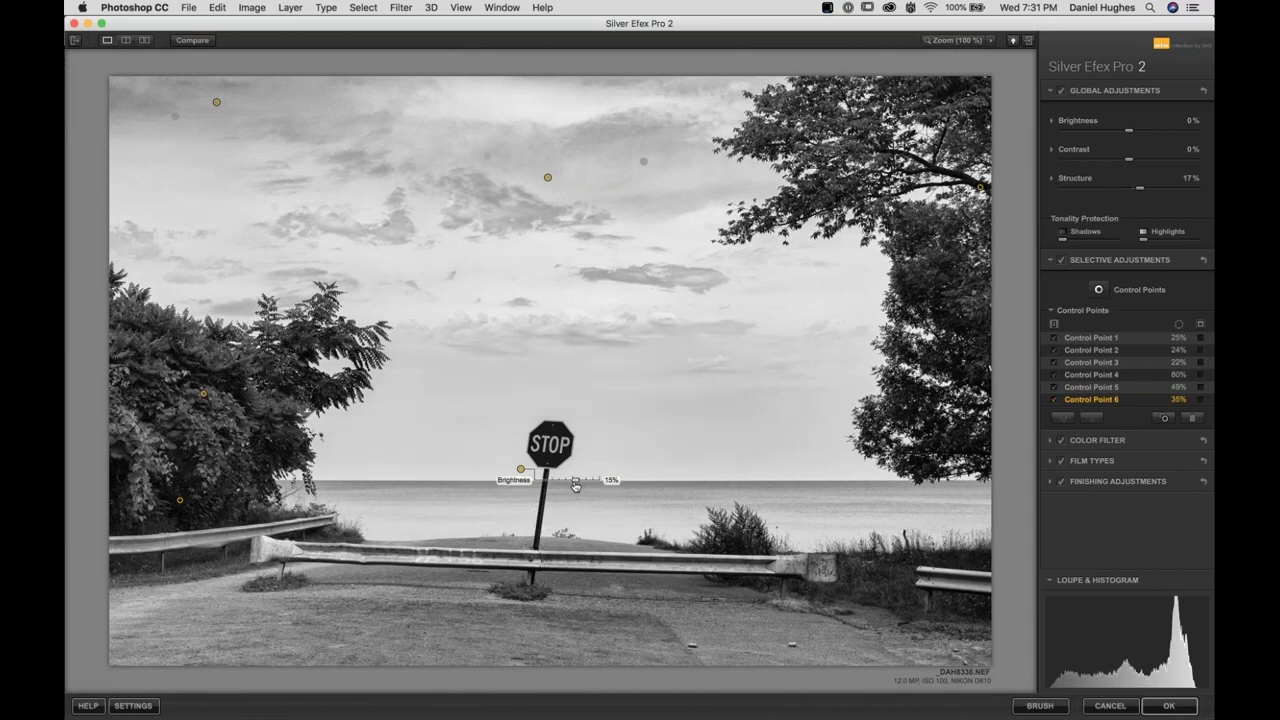
{"action": "left_click", "coordinate": [595, 494]}
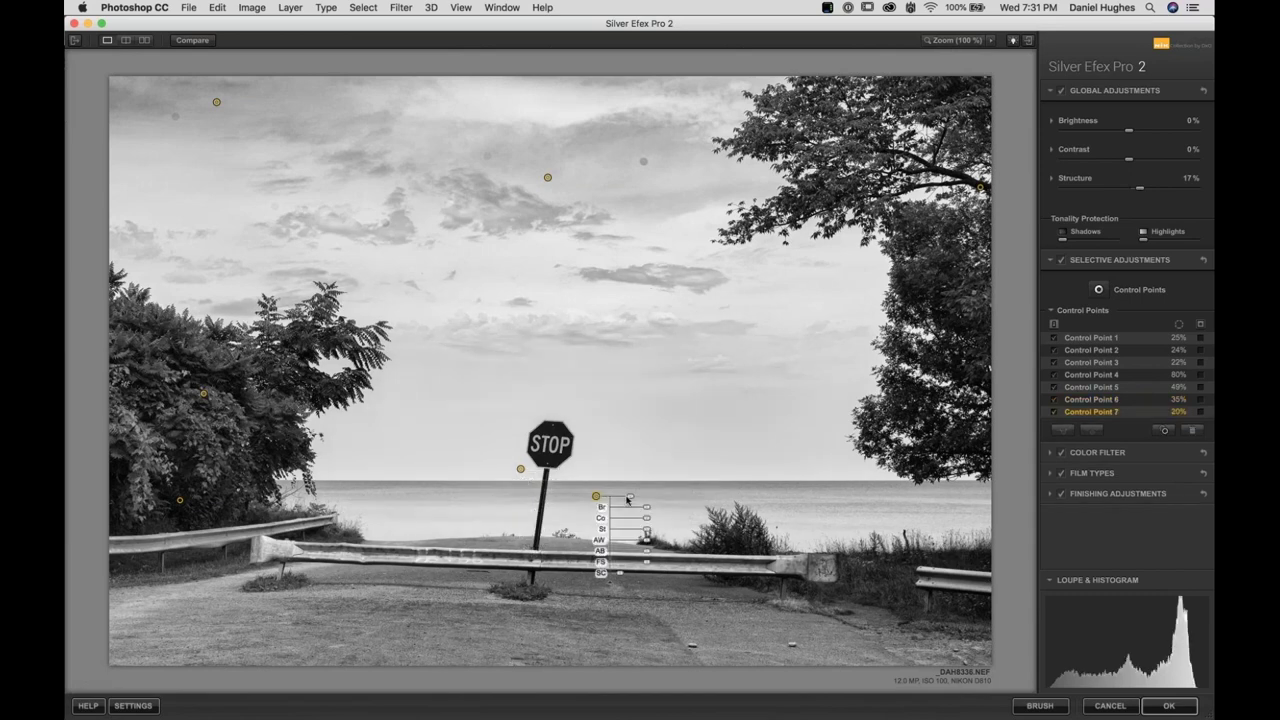
{"action": "left_click_drag", "start_coordinate": [632, 500], "coordinate": [652, 521]}
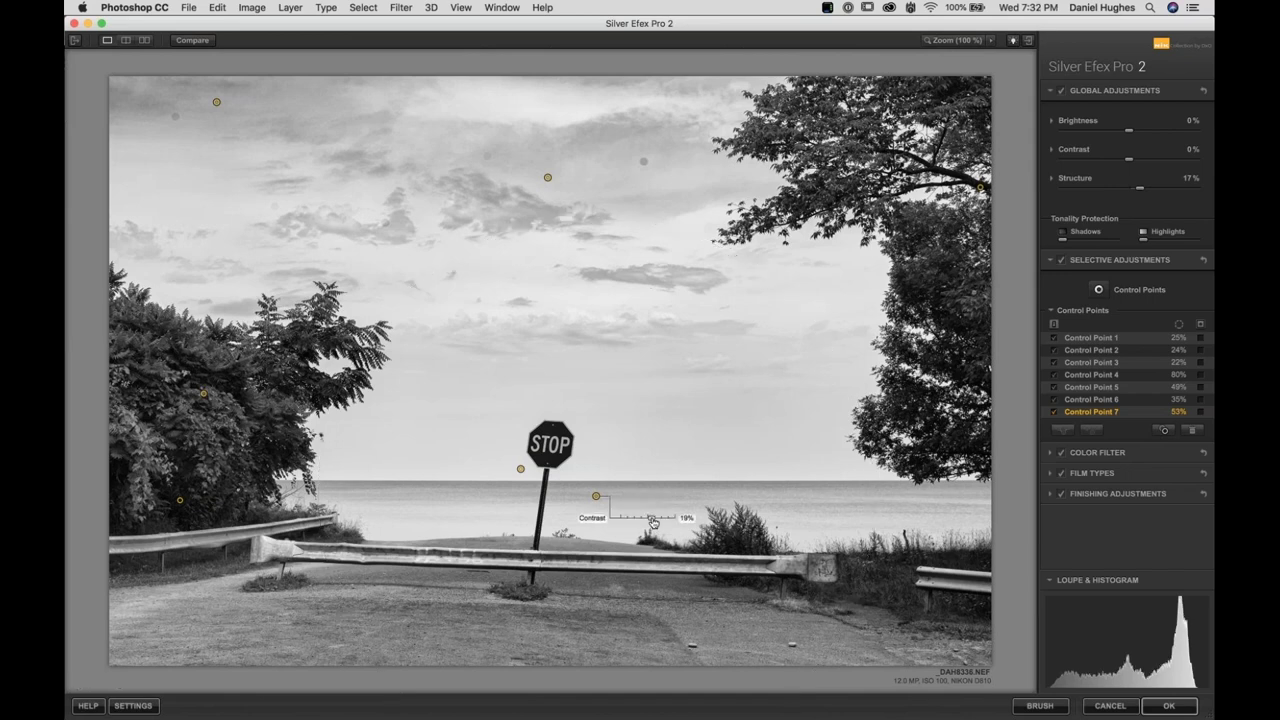
{"action": "left_click", "coordinate": [595, 500]}
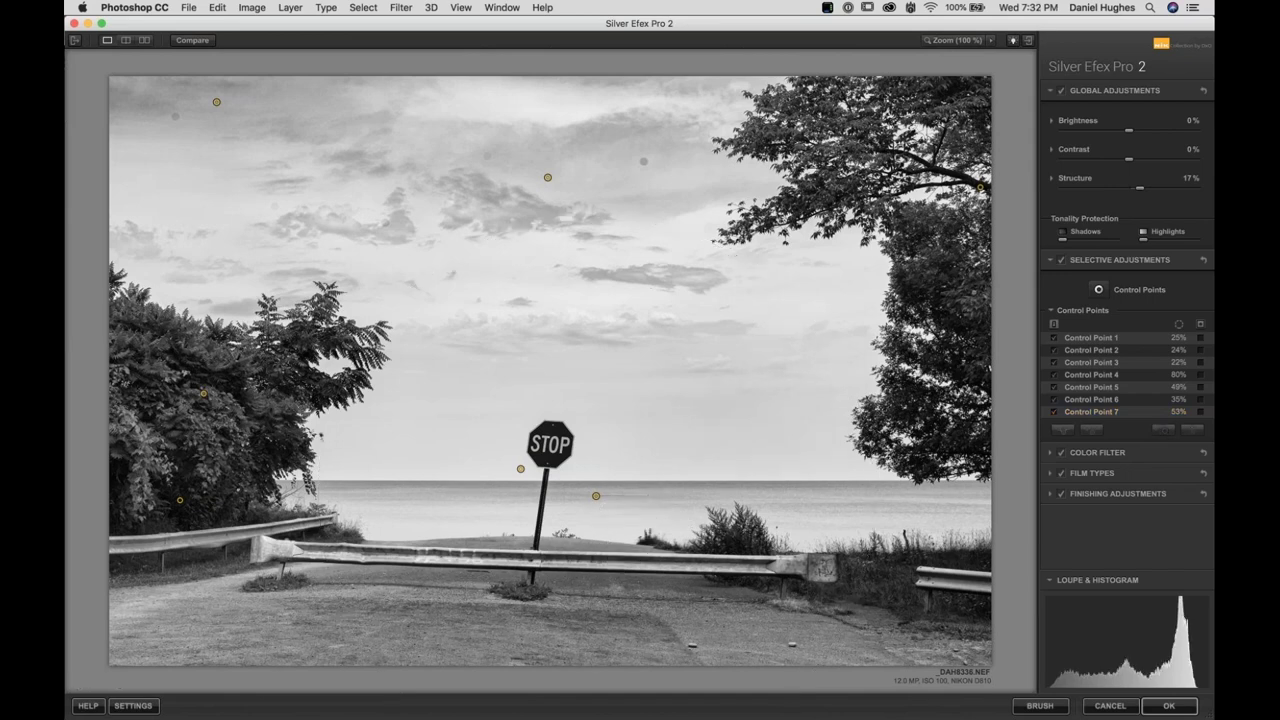
{"action": "left_click", "coordinate": [595, 497]}
{"action": "left_click_drag", "start_coordinate": [648, 531], "coordinate": [654, 532]}
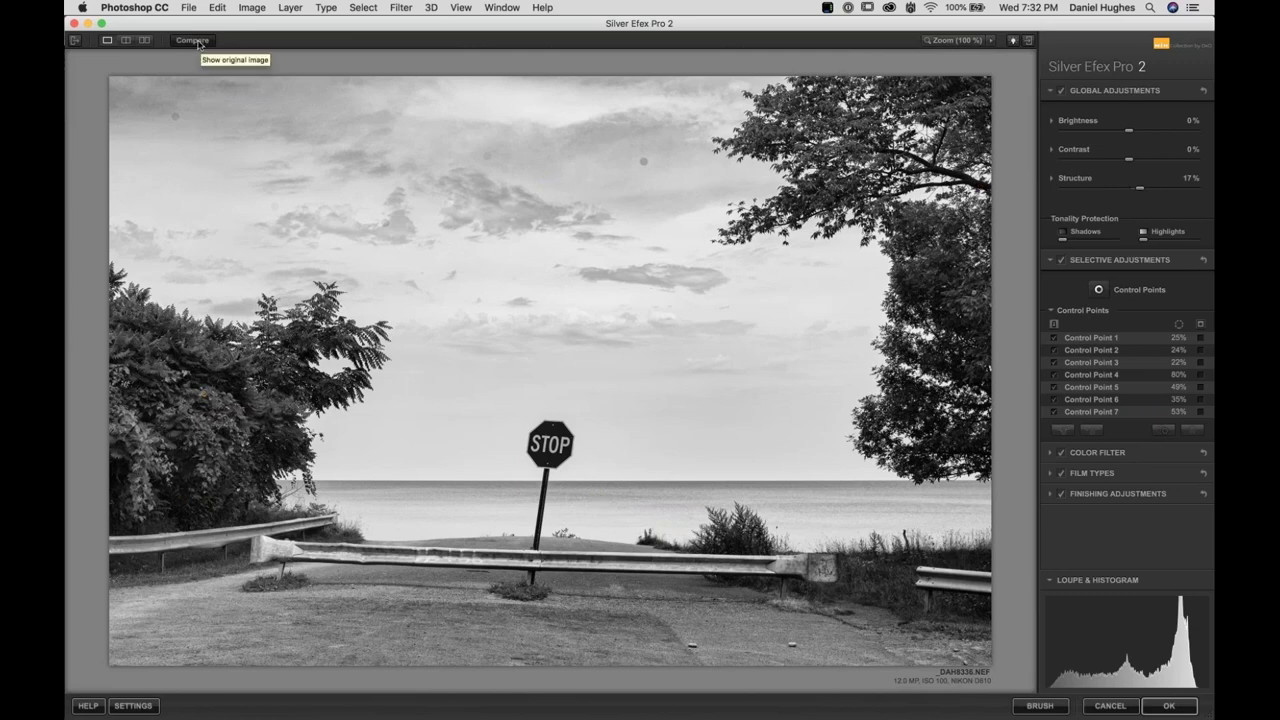
Compare the photo adjusted with control points against the original image
{"action": "left_click", "coordinate": [198, 44]}
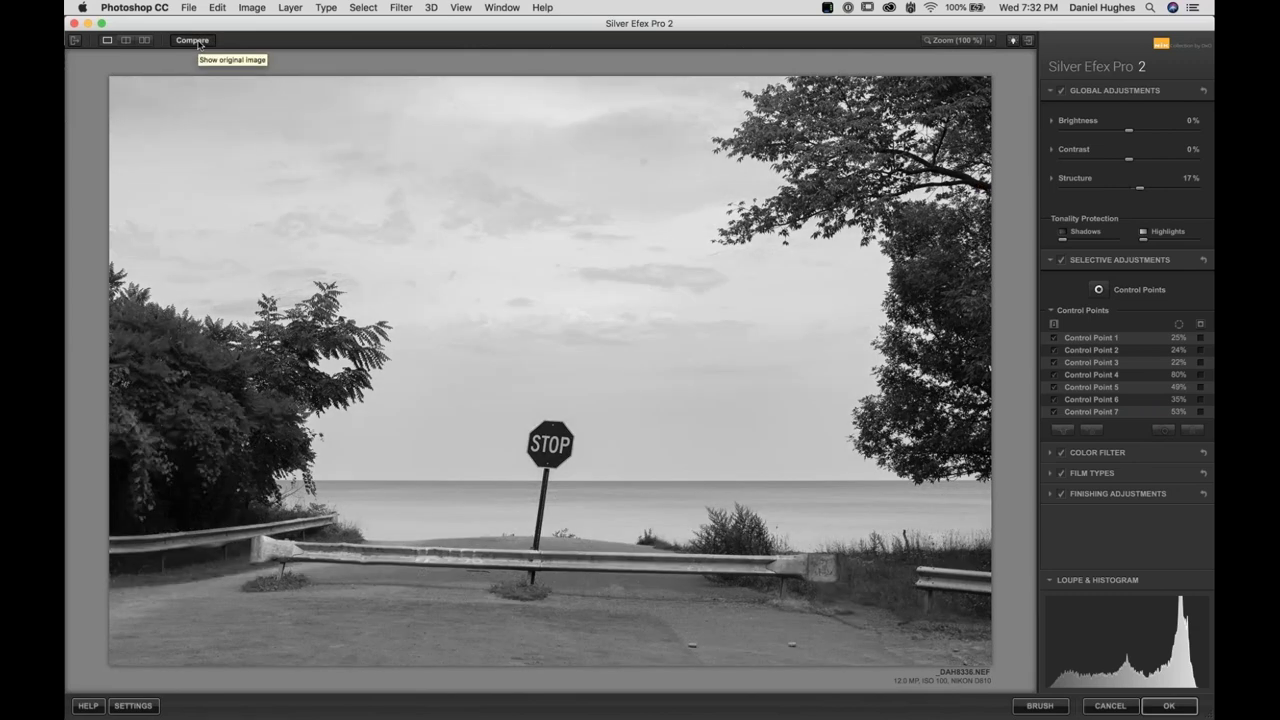
{"action": "left_click", "coordinate": [198, 44]}
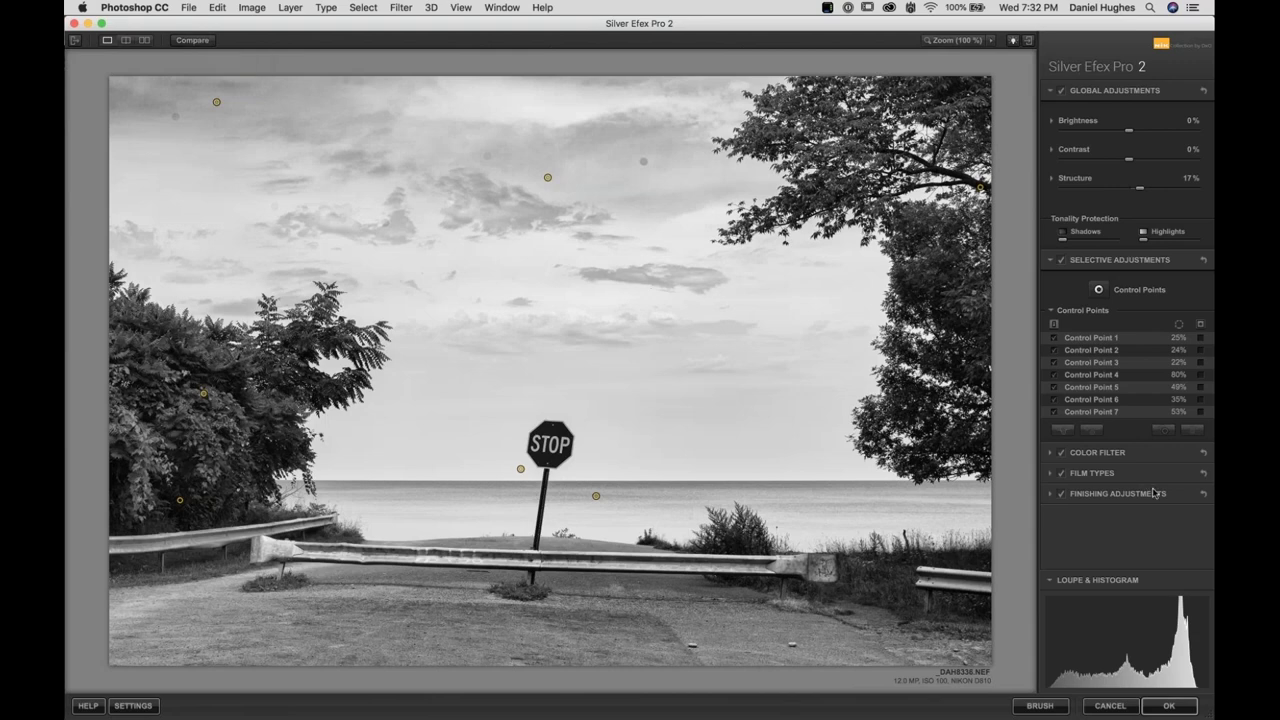
Burn the bottom edge of the photo in the Finishing Adjustments with a Strength of 12% and a Size of 9%
{"action": "left_click", "coordinate": [1100, 494]}
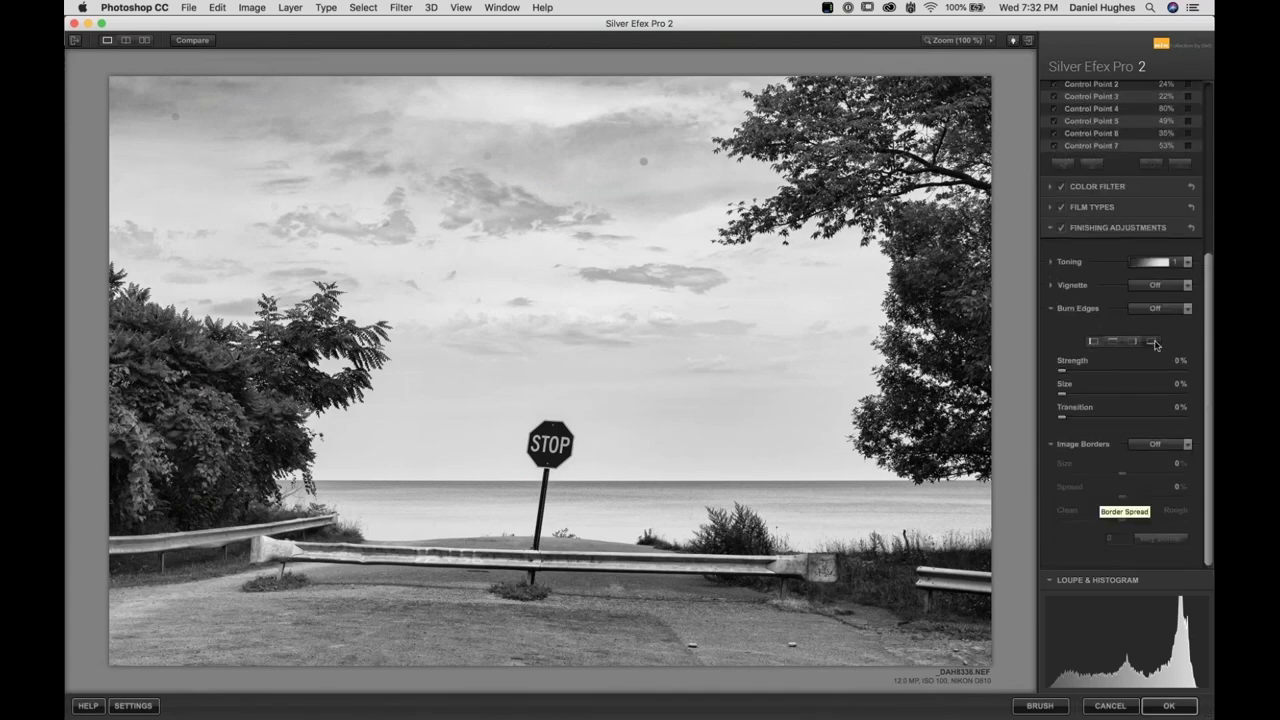
{"action": "left_click", "coordinate": [1153, 342]}
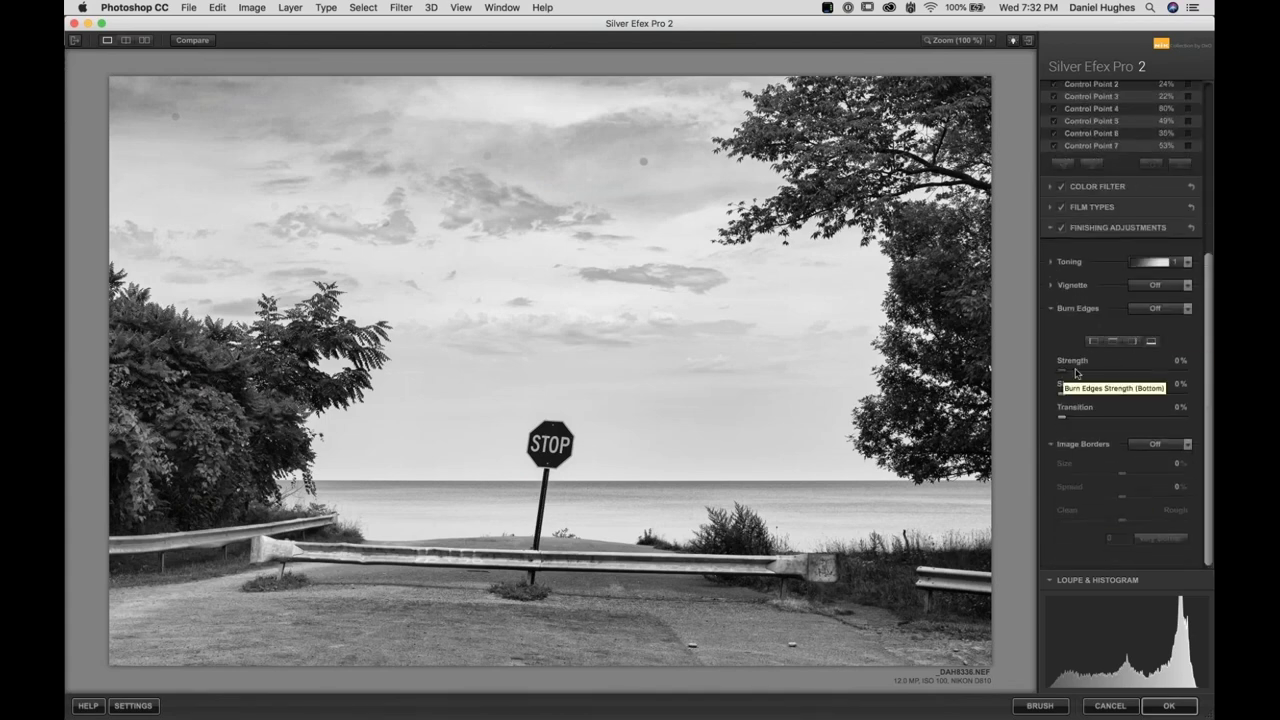
{"action": "left_click", "coordinate": [1076, 372]}
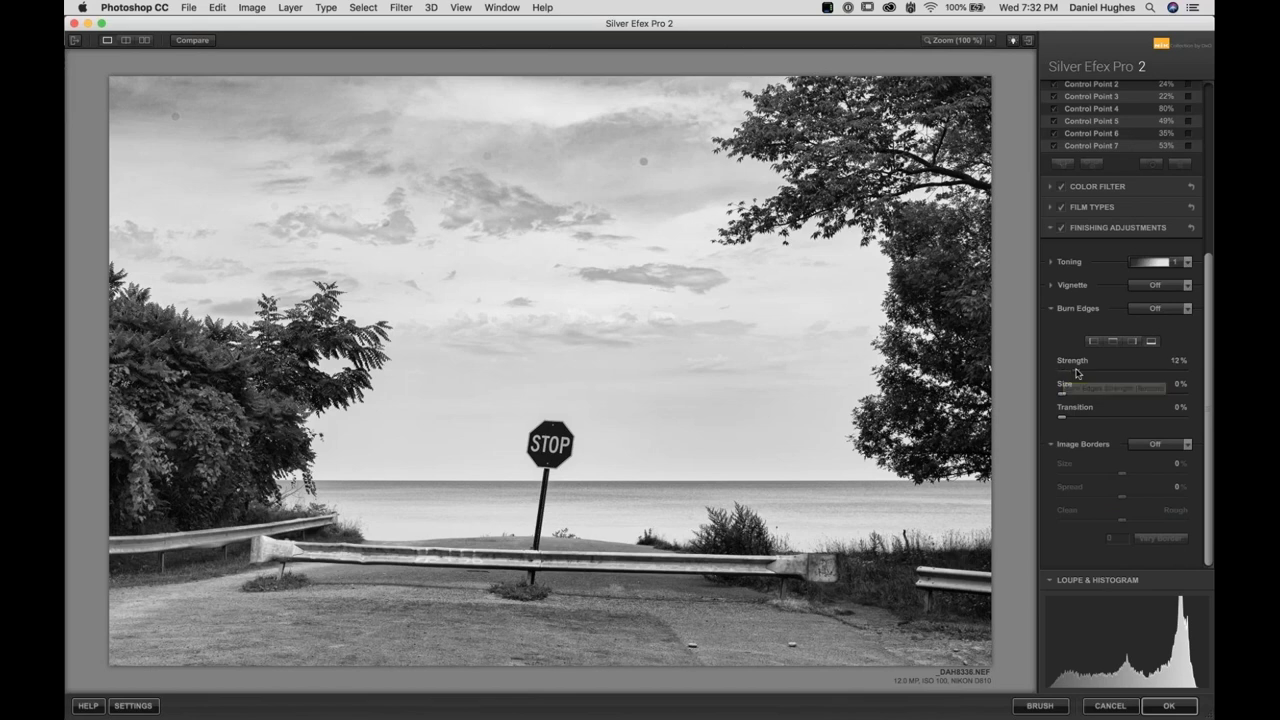
{"action": "left_click", "coordinate": [1075, 394]}
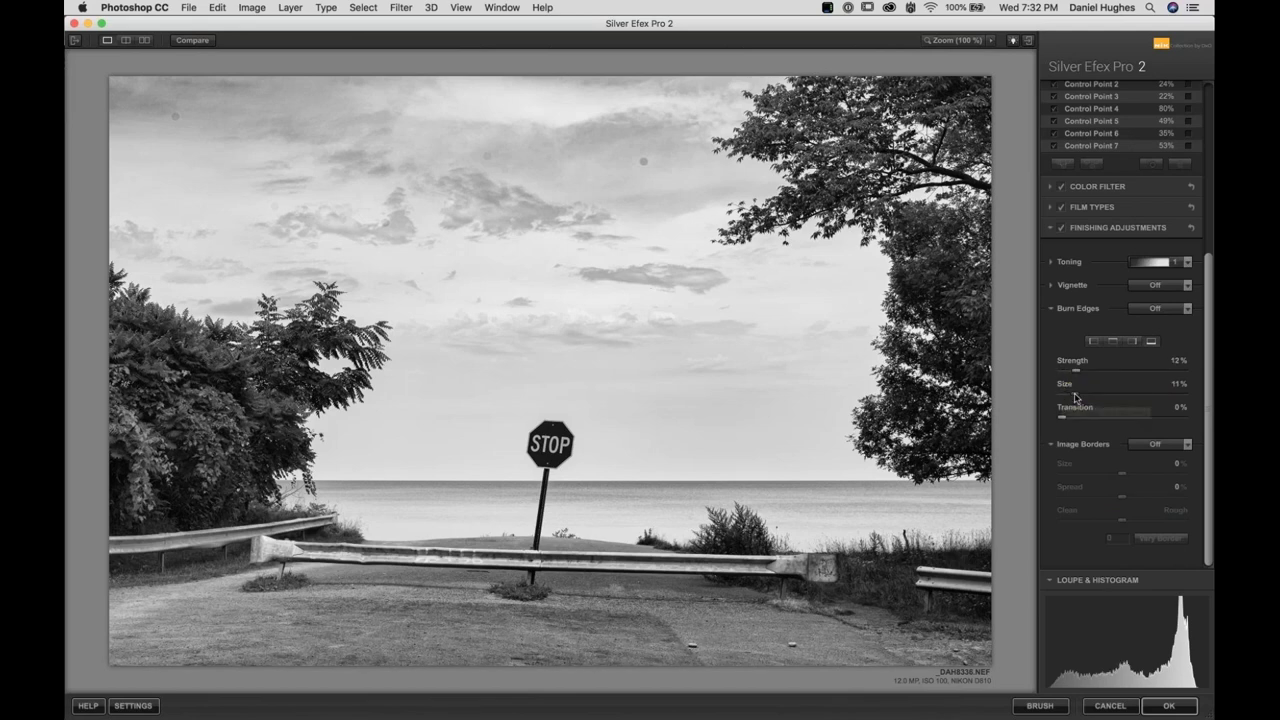
{"action": "left_click_drag", "start_coordinate": [1075, 397], "coordinate": [1070, 395]}
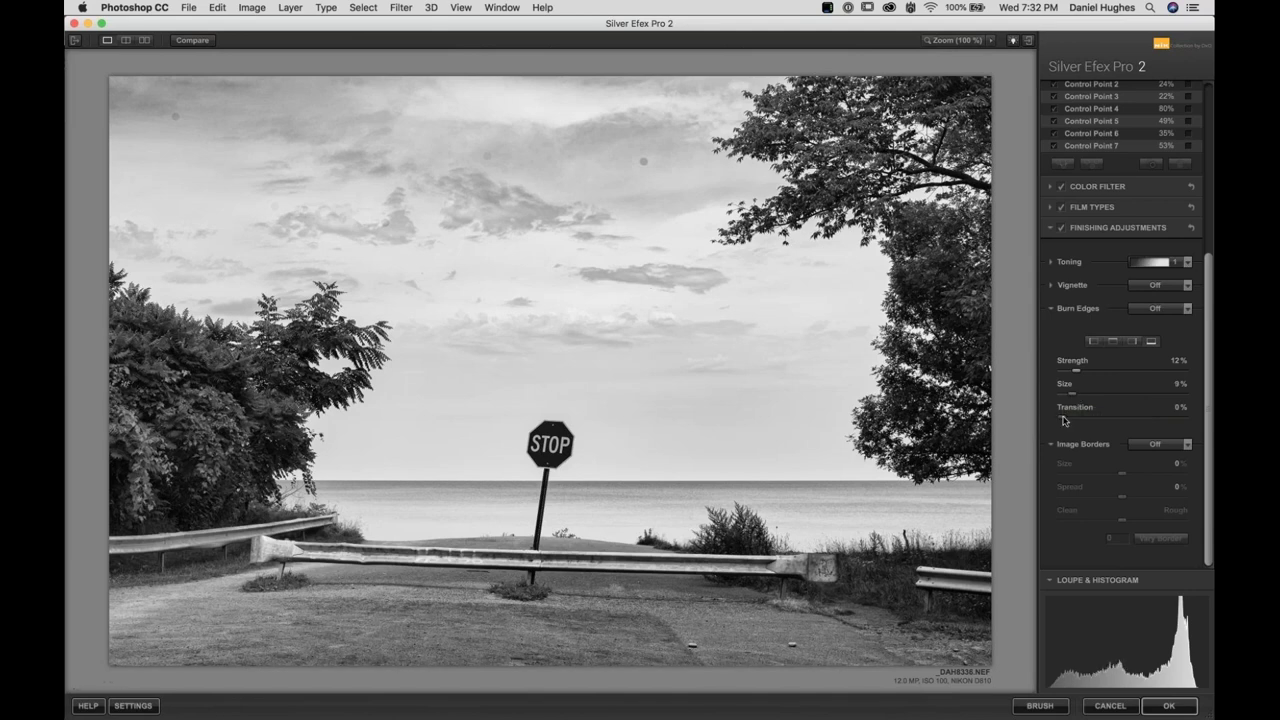
Burn the bottom edge with 21% strength, 6% size and 11% transition, and apply the black-and-white conversion to the photo
{"action": "left_click", "coordinate": [1075, 416]}
{"action": "mouse_move", "coordinate": [1078, 373]}
{"action": "left_mouse_down"}
{"action": "mouse_move", "coordinate": [1185, 371]}
{"action": "mouse_move", "coordinate": [1087, 373]}
{"action": "left_mouse_up"}
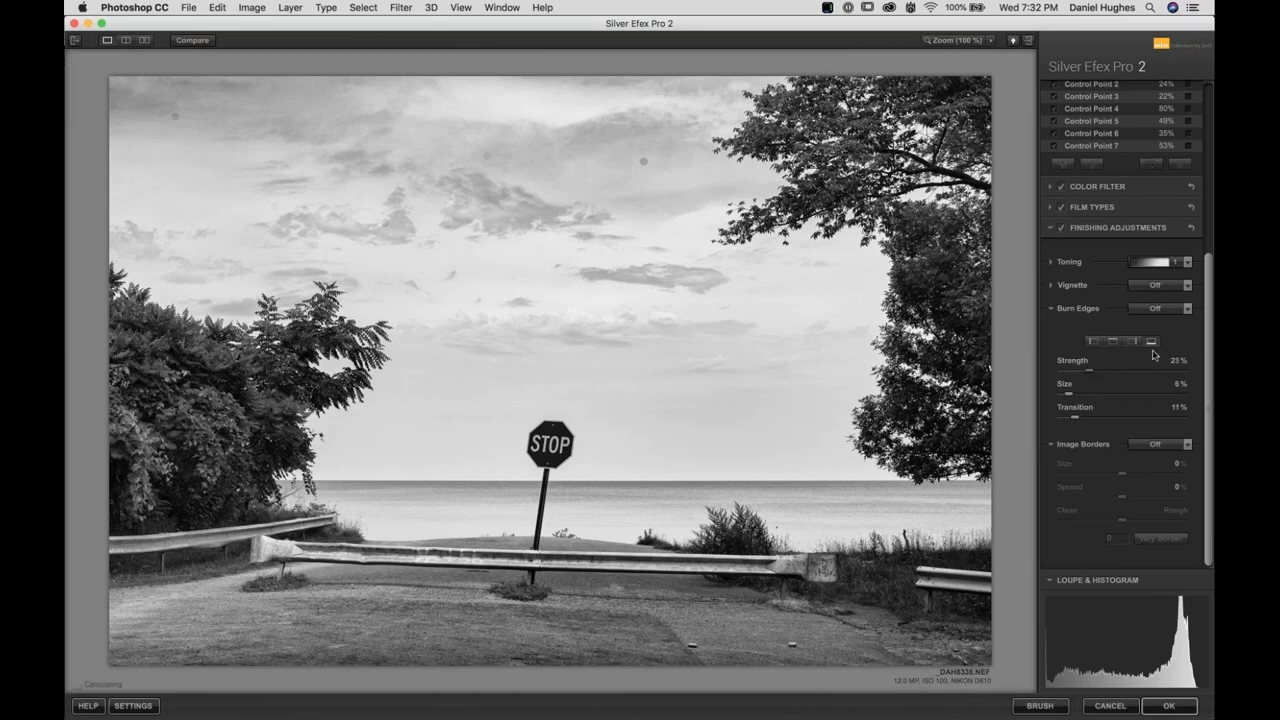
{"action": "left_click_drag", "start_coordinate": [1093, 369], "coordinate": [1087, 374]}
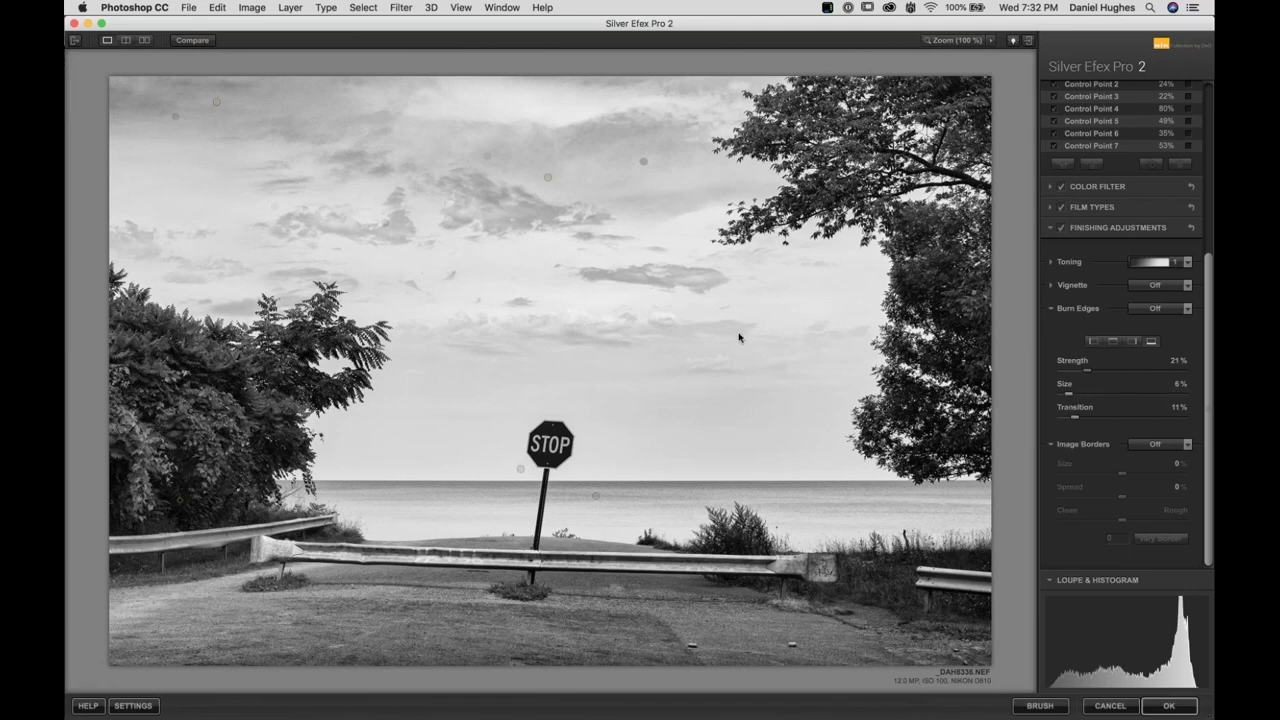
{"action": "mouse_move", "coordinate": [1043, 614]}
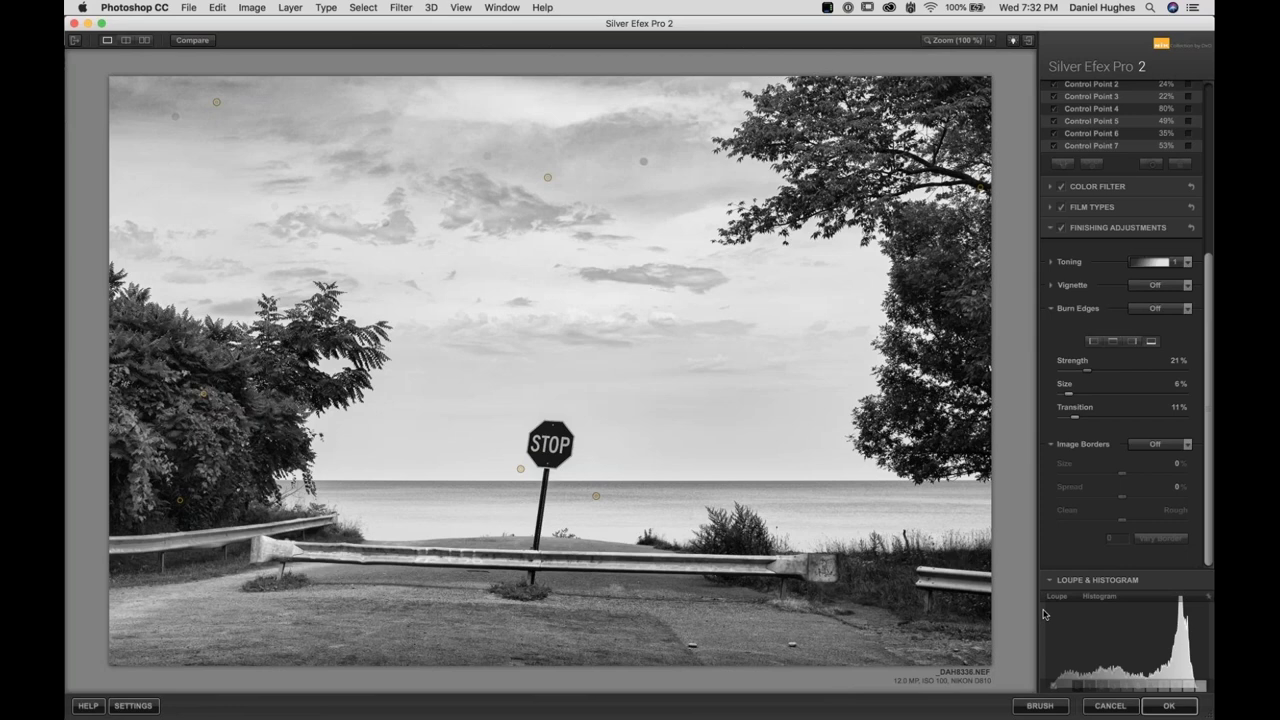
{"action": "left_click", "coordinate": [1167, 706]}
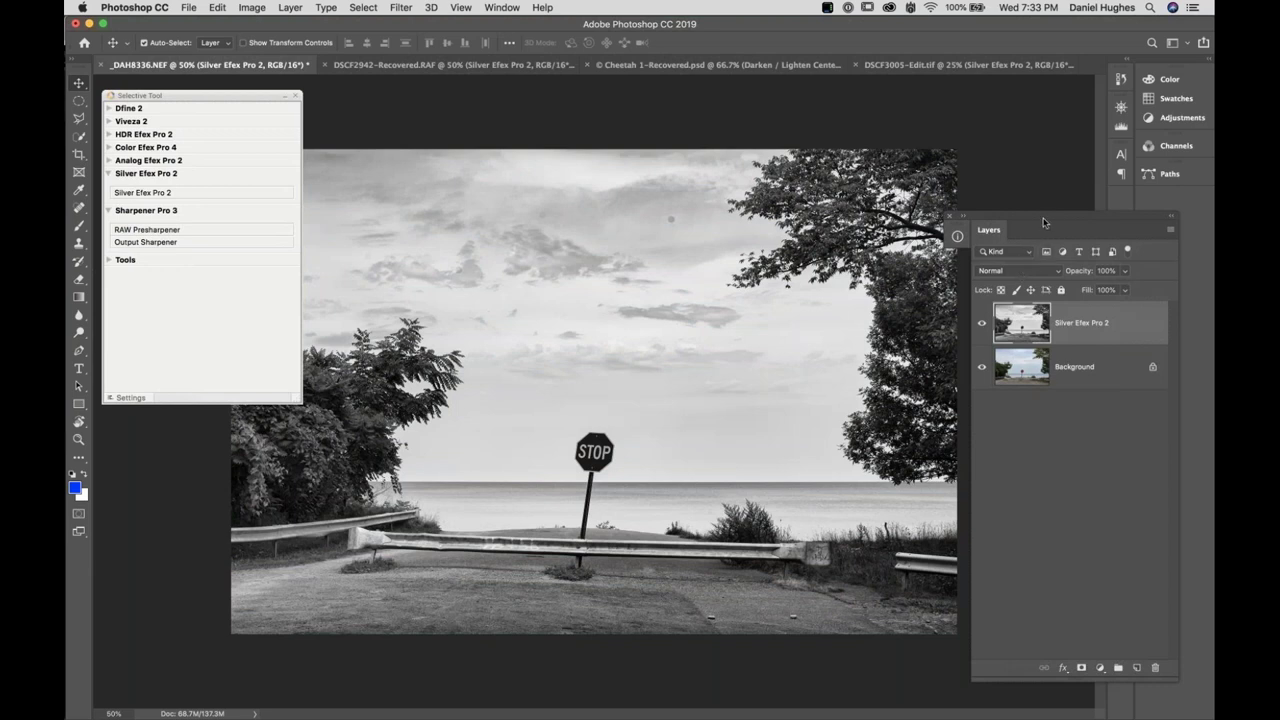
Set the Silver Efex Pro 2 layer's blend mode to Luminosity and compare the photo with the layer hidden and shown
{"action": "left_click_drag", "start_coordinate": [1043, 225], "coordinate": [944, 168]}
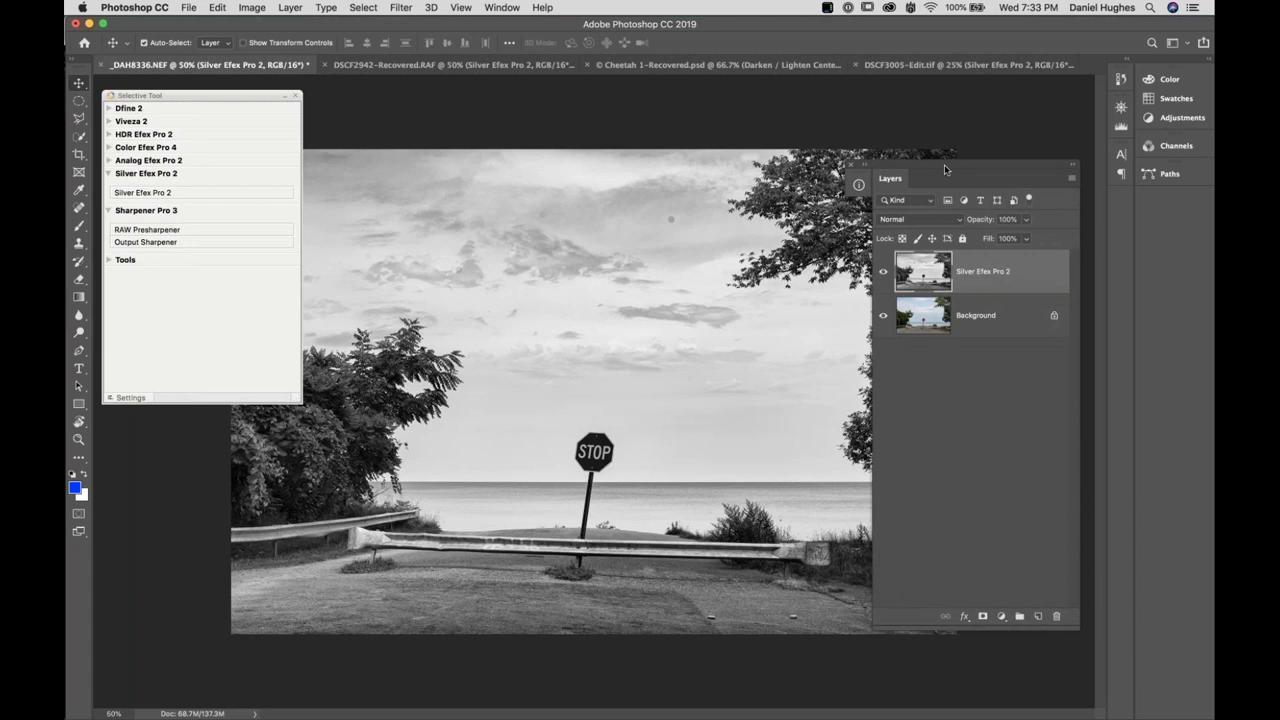
{"action": "left_click", "coordinate": [958, 222]}
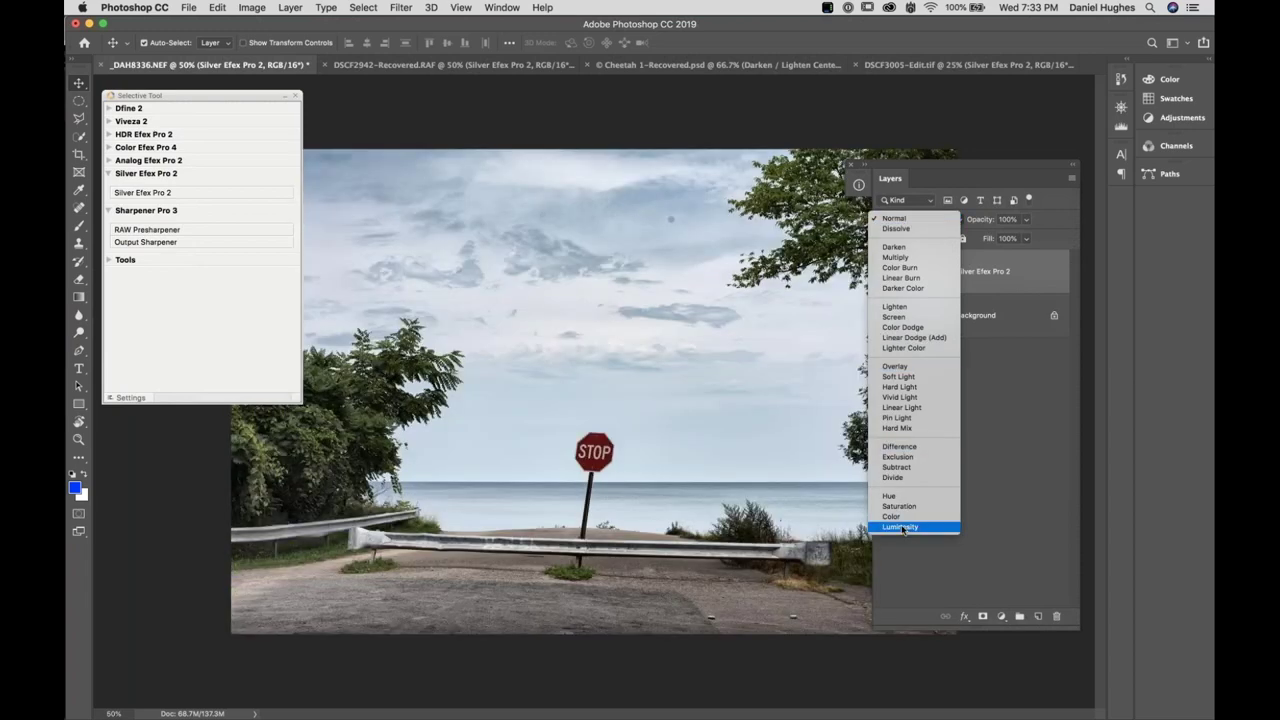
{"action": "left_click", "coordinate": [901, 527]}
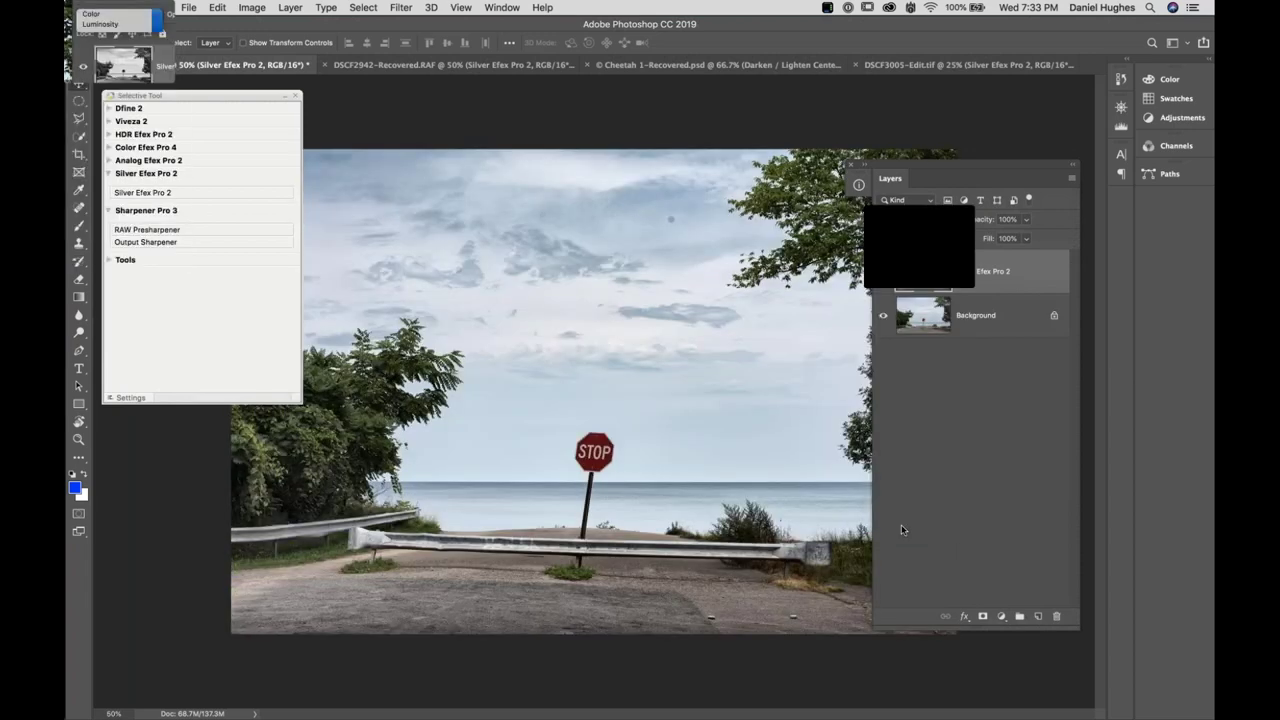
{"action": "left_click", "coordinate": [881, 272]}
{"action": "left_click", "coordinate": [881, 272]}
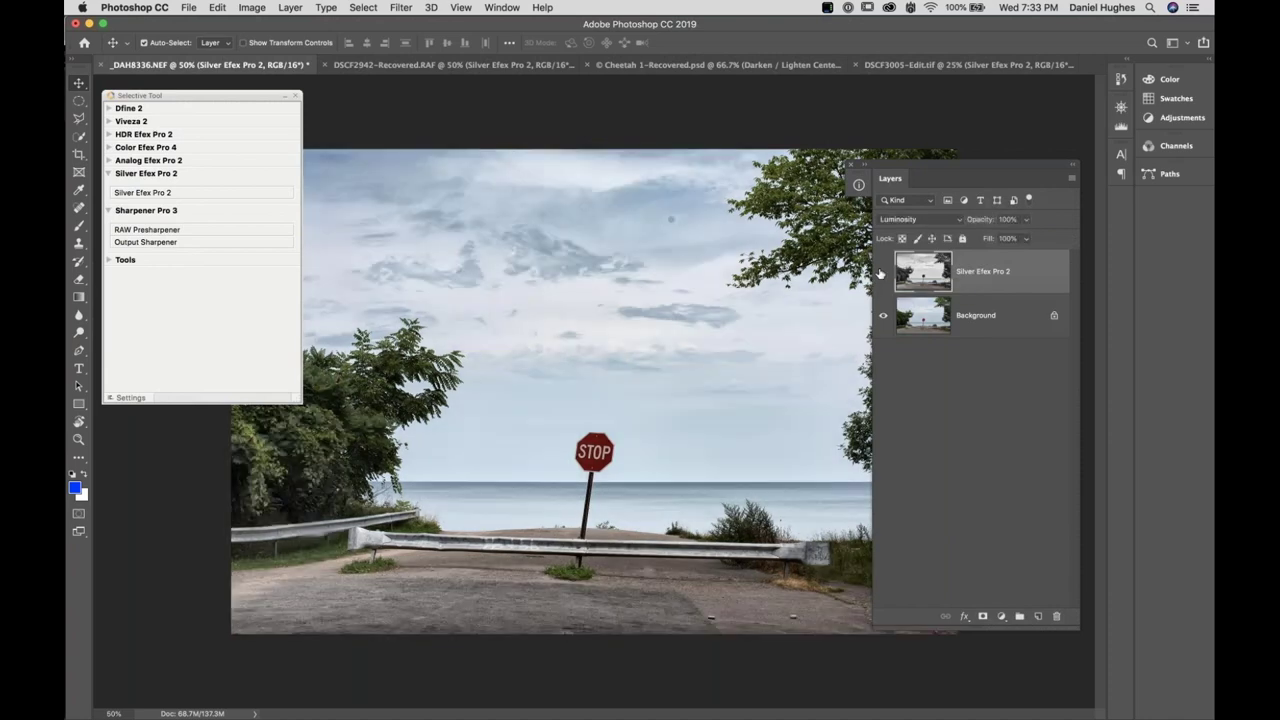
{"action": "left_click", "coordinate": [881, 272]}
{"action": "left_click", "coordinate": [881, 272]}
{"action": "left_click", "coordinate": [881, 272]}
Reduce the Silver Efex Pro 2 layer's opacity to 80%
{"action": "left_click_drag", "start_coordinate": [1072, 170], "coordinate": [1190, 160]}
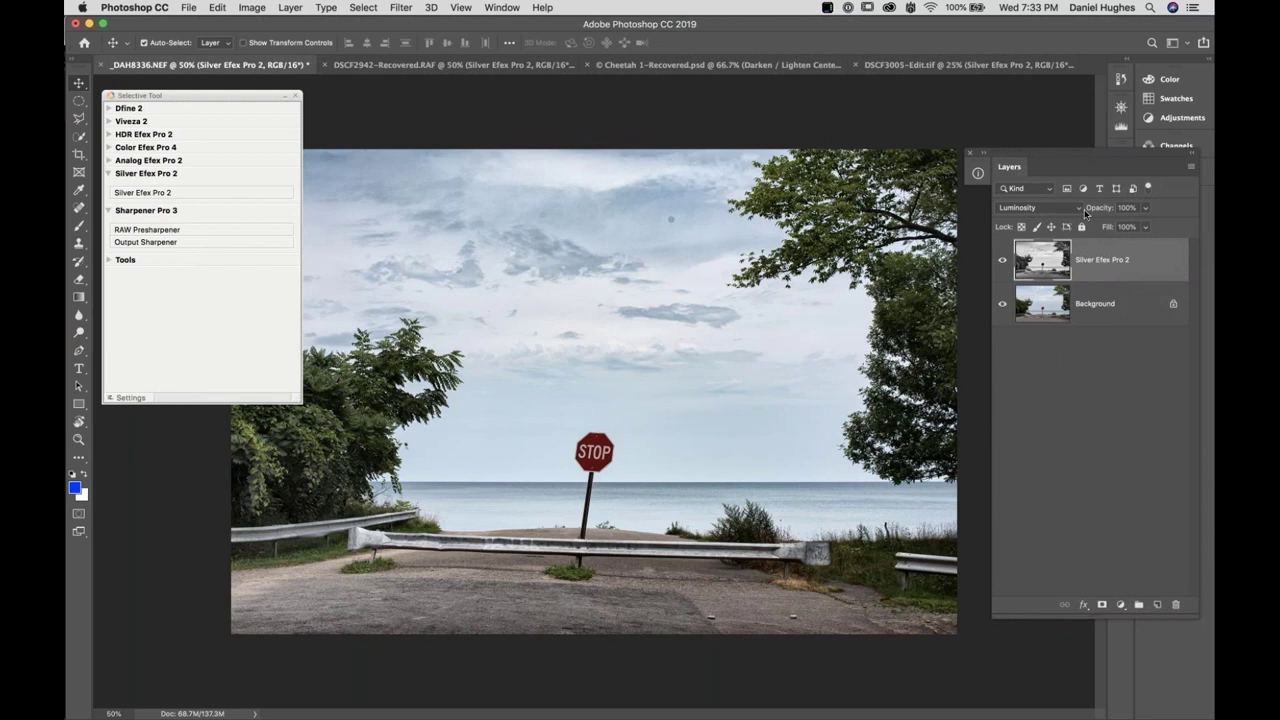
{"action": "left_click_drag", "start_coordinate": [1101, 210], "coordinate": [1090, 212]}
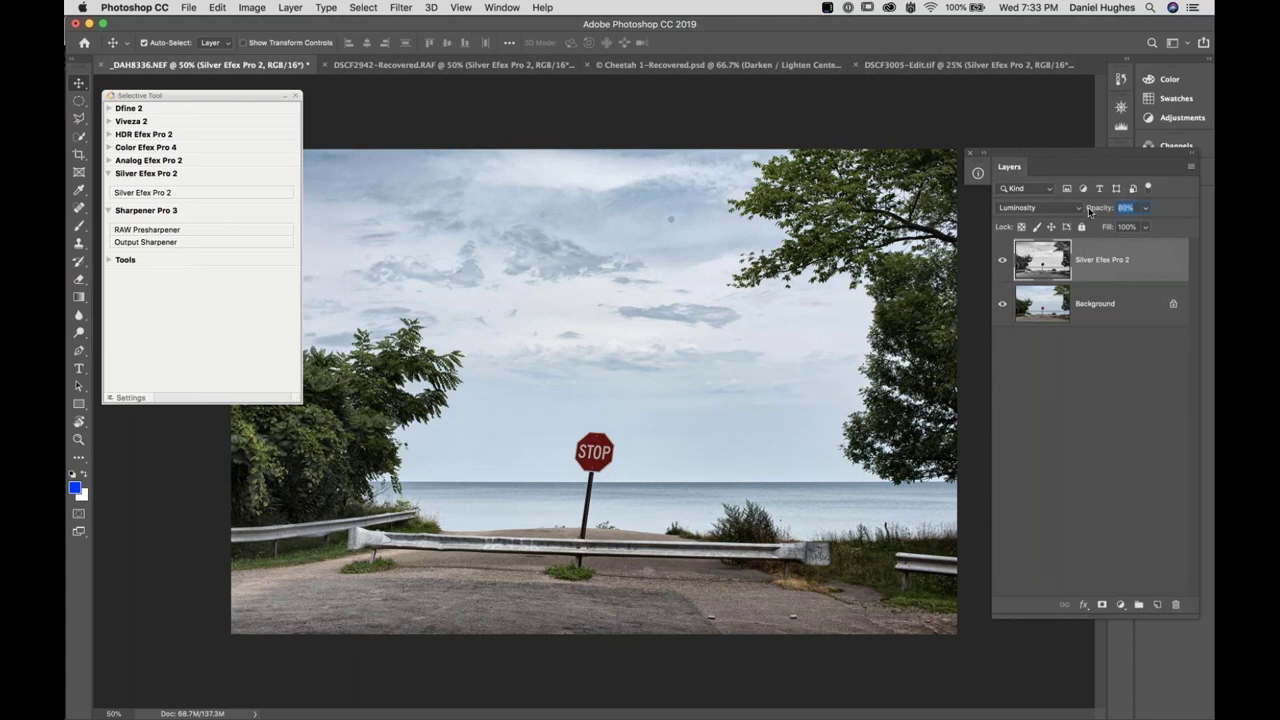
{"action": "left_click_drag", "start_coordinate": [1088, 207], "coordinate": [1087, 207]}
Compare the color photo with and without the 80% Luminosity layer by switching its visibility repeatedly
{"action": "left_click", "coordinate": [1003, 262]}
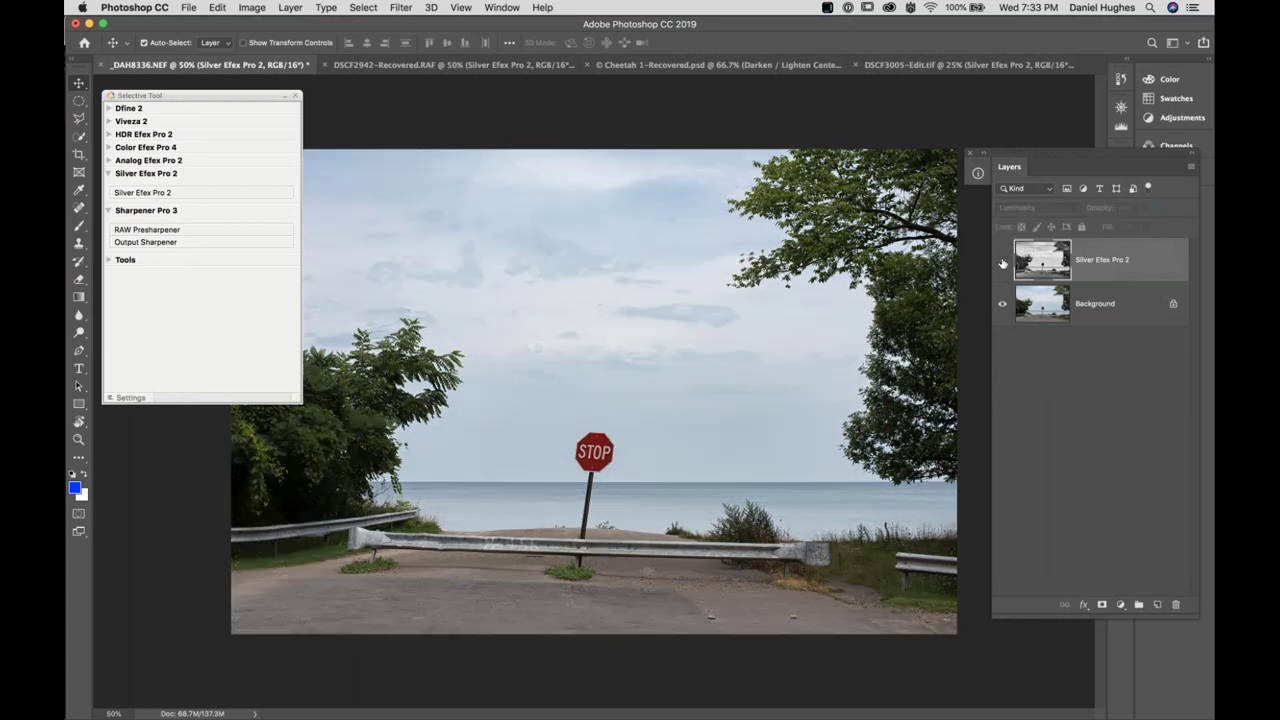
{"action": "left_click", "coordinate": [1003, 262]}
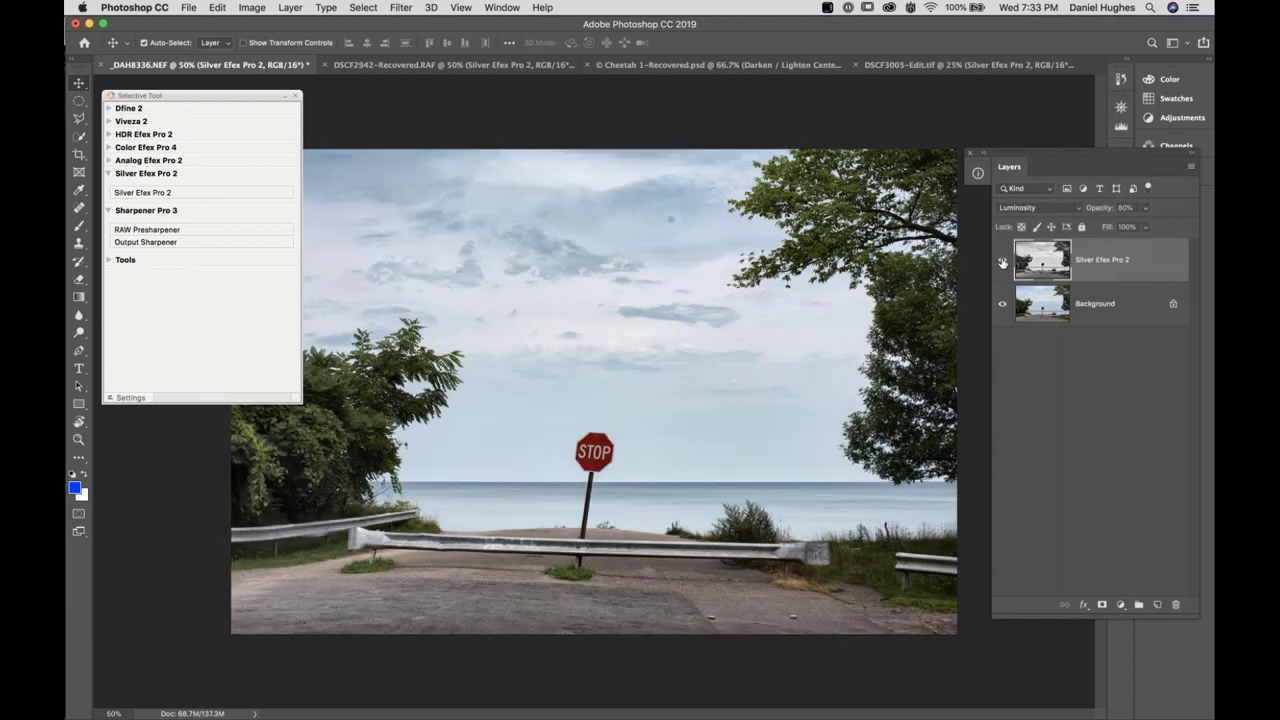
{"action": "left_click", "coordinate": [1003, 262]}
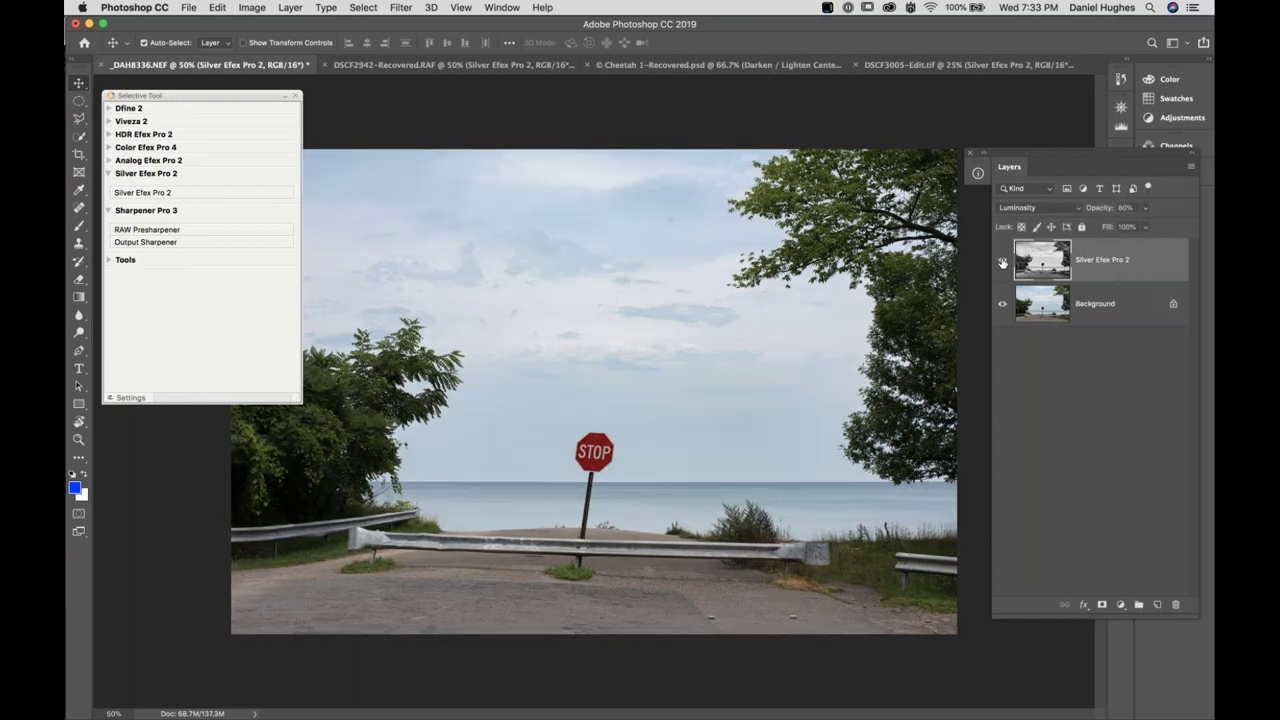
{"action": "left_click", "coordinate": [1003, 262]}
{"action": "left_click", "coordinate": [1003, 262]}
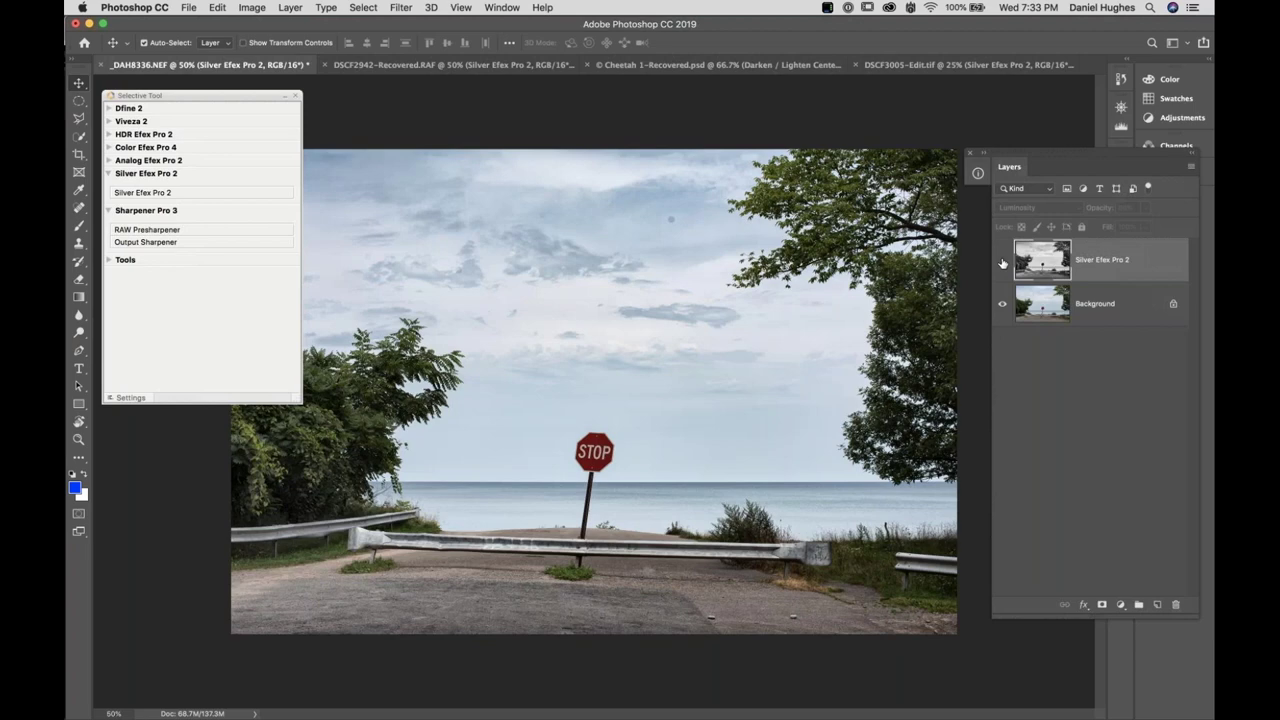
{"action": "left_click", "coordinate": [1003, 262]}
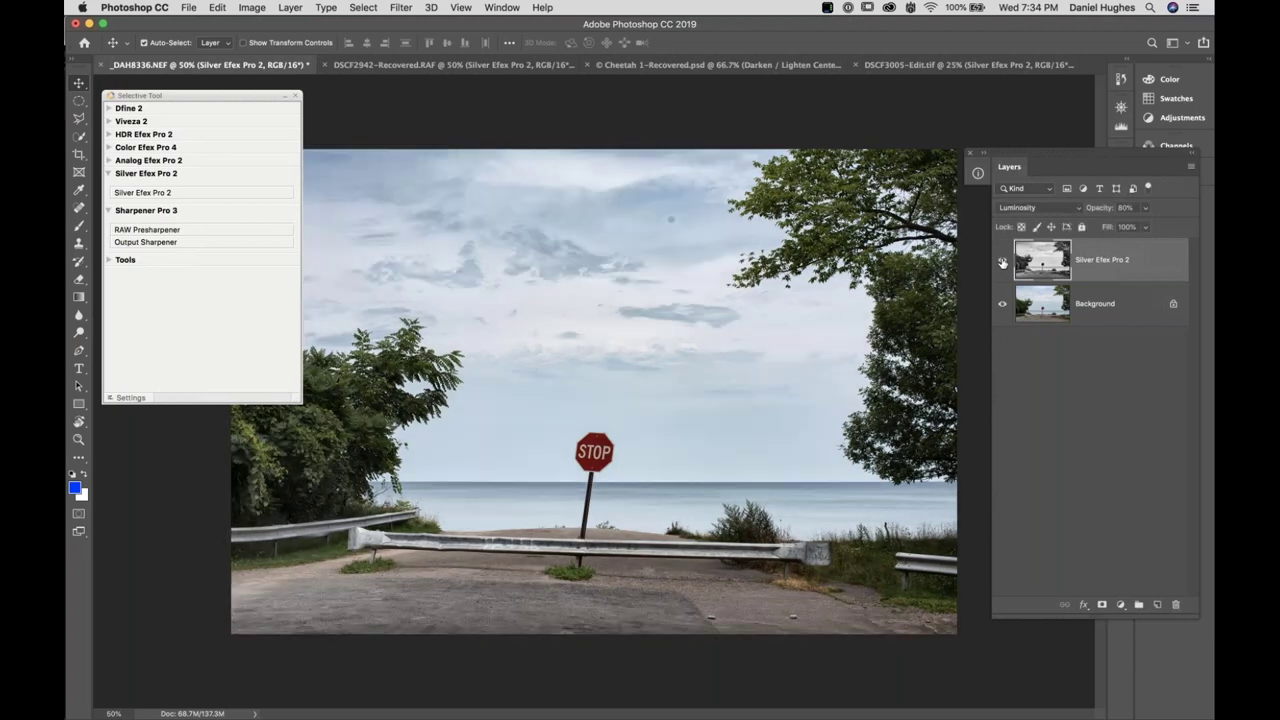
{"action": "left_click", "coordinate": [1003, 262]}
{"action": "left_click", "coordinate": [1003, 262]}
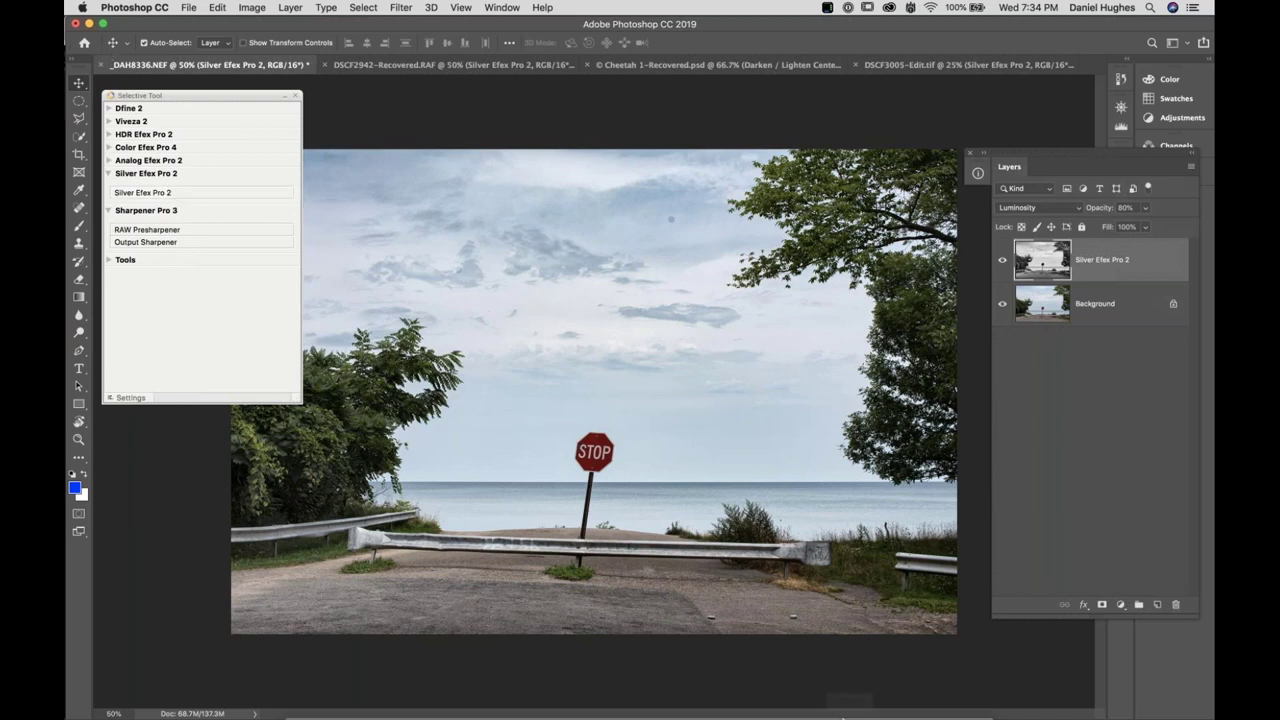
{"action": "mouse_move", "coordinate": [849, 706]}
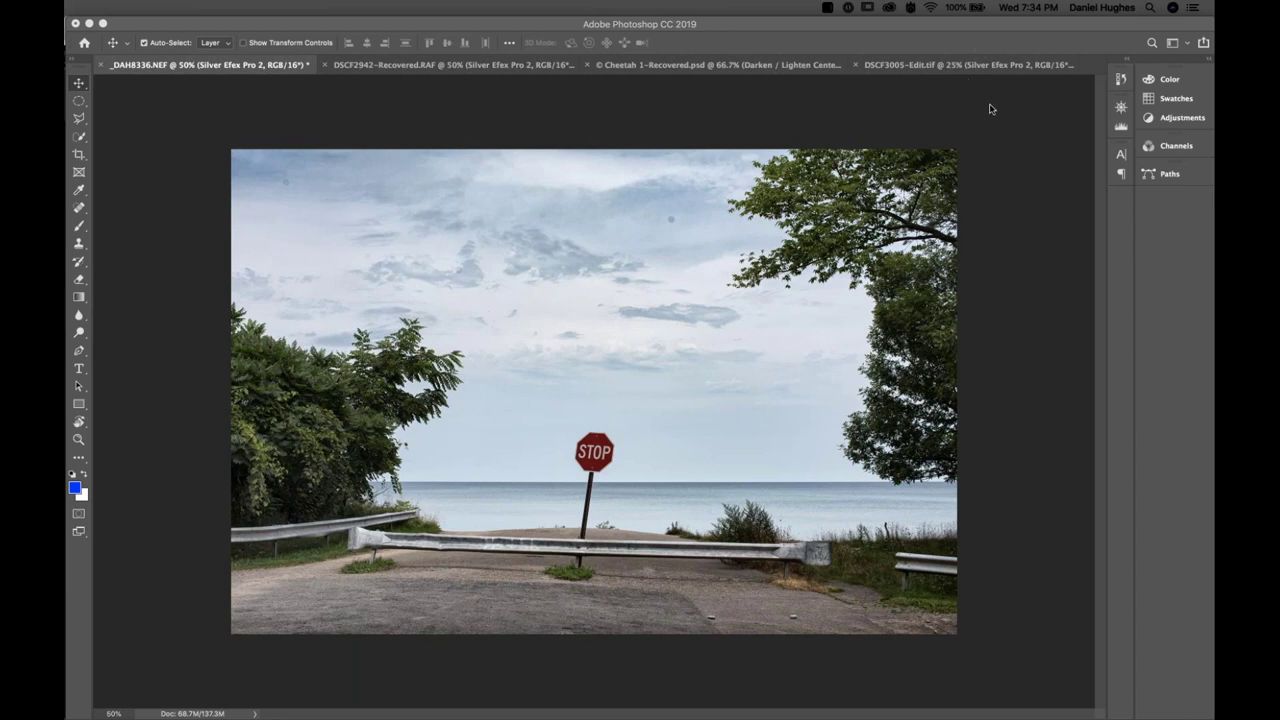
Switch to the DSCF2942-Recovered.RAF document and hide its three Silver Efex Pro 2 layers
{"action": "left_click", "coordinate": [459, 66]}
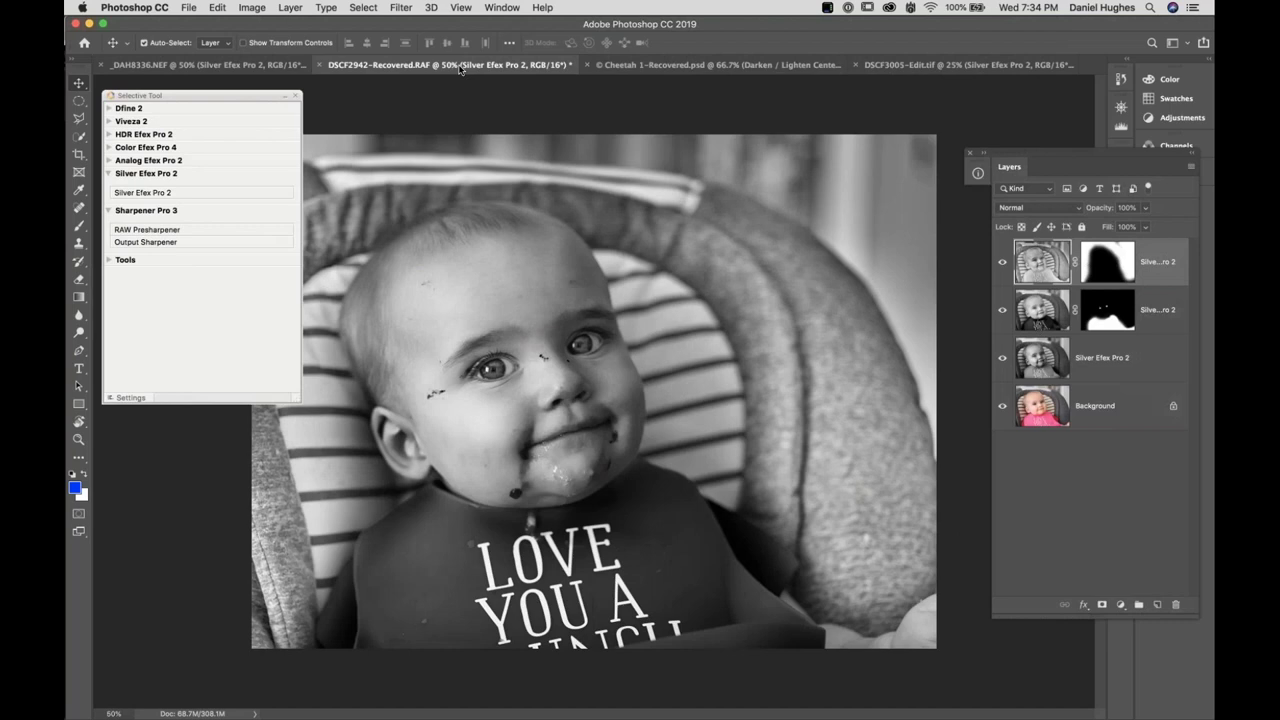
{"action": "left_click", "coordinate": [1002, 357]}
{"action": "left_click", "coordinate": [1002, 309]}
{"action": "left_click", "coordinate": [1003, 262]}
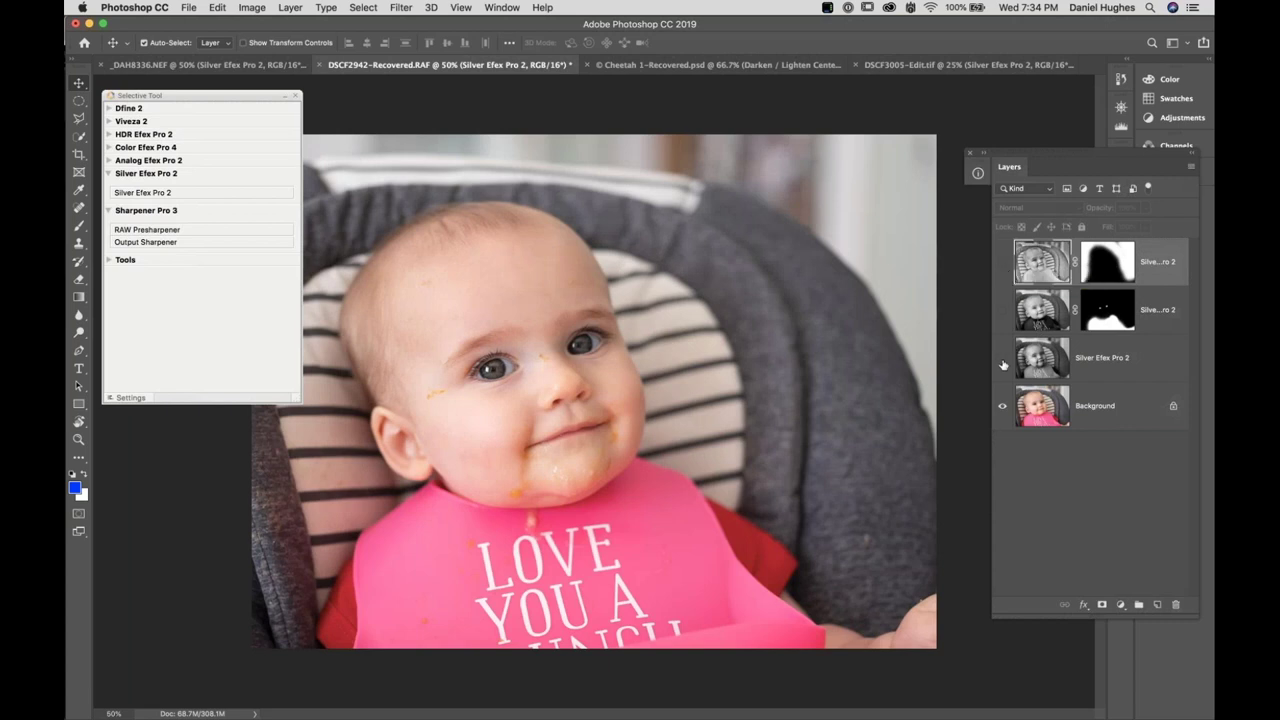
{"action": "left_click", "coordinate": [1108, 364]}
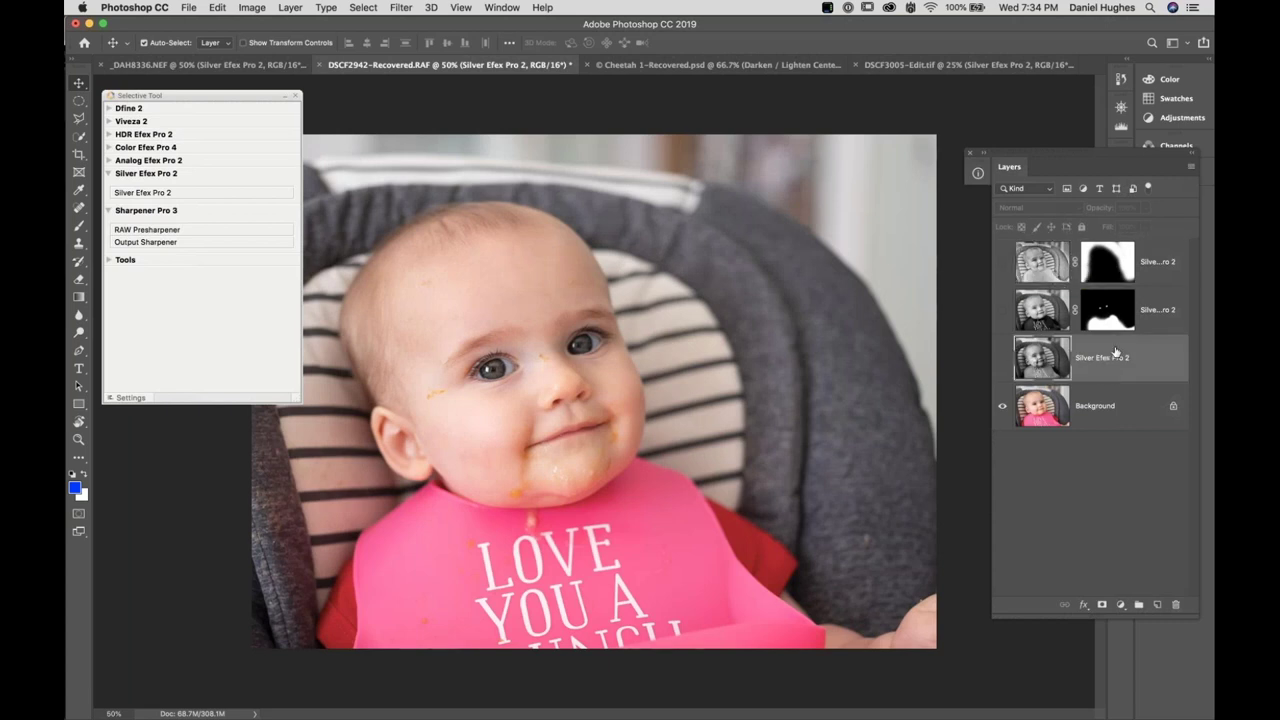
{"action": "left_click", "coordinate": [1163, 327]}
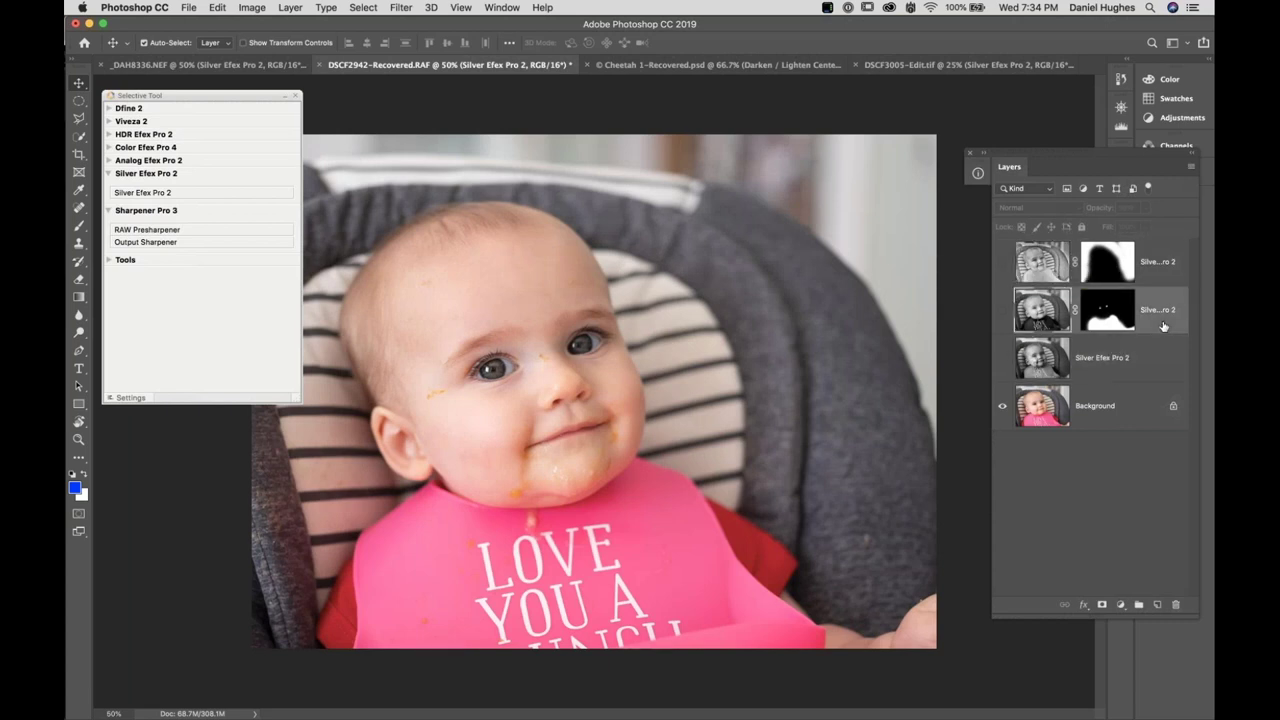
{"action": "left_click", "coordinate": [1159, 273]}
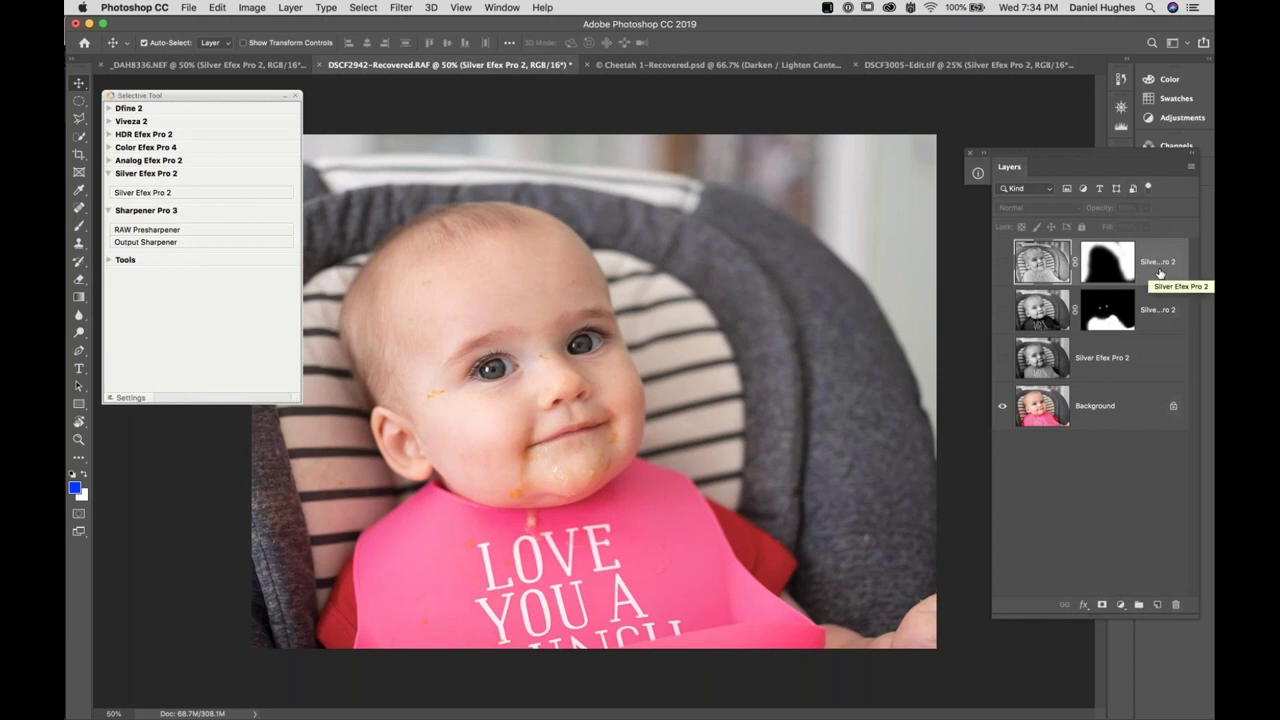
{"action": "right_click", "coordinate": [1057, 454]}
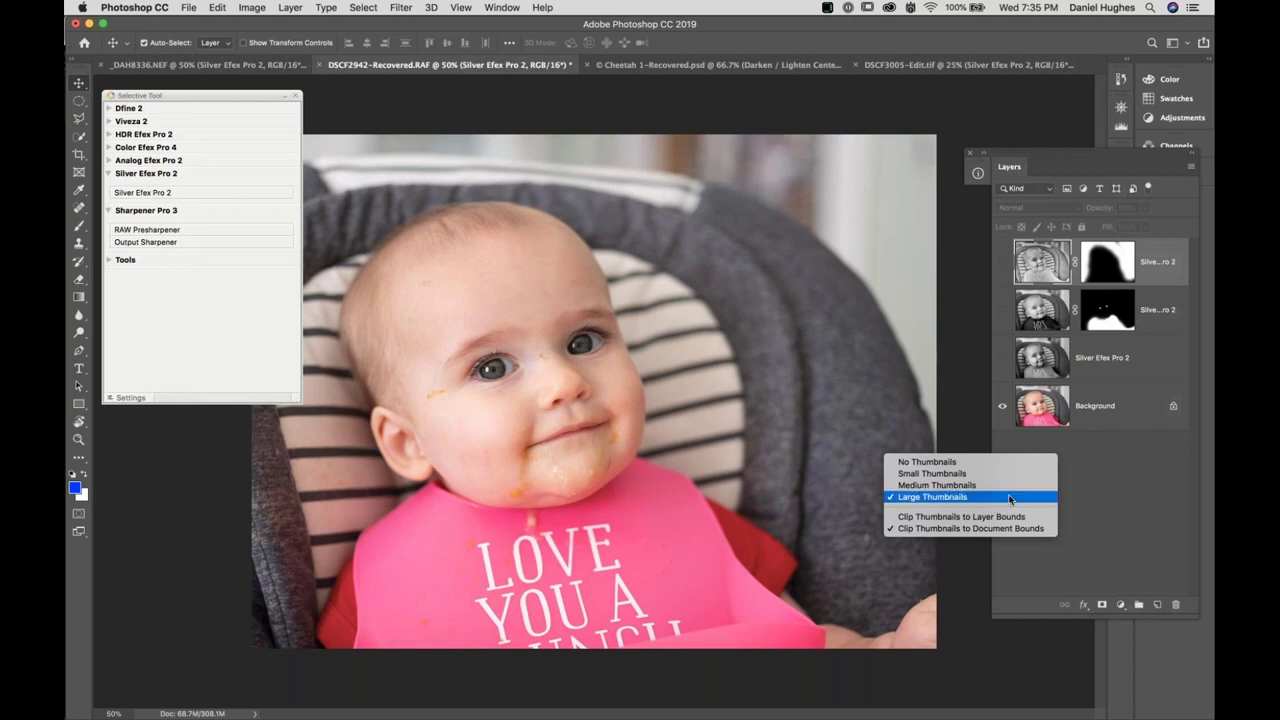
{"action": "left_click", "coordinate": [1135, 494]}
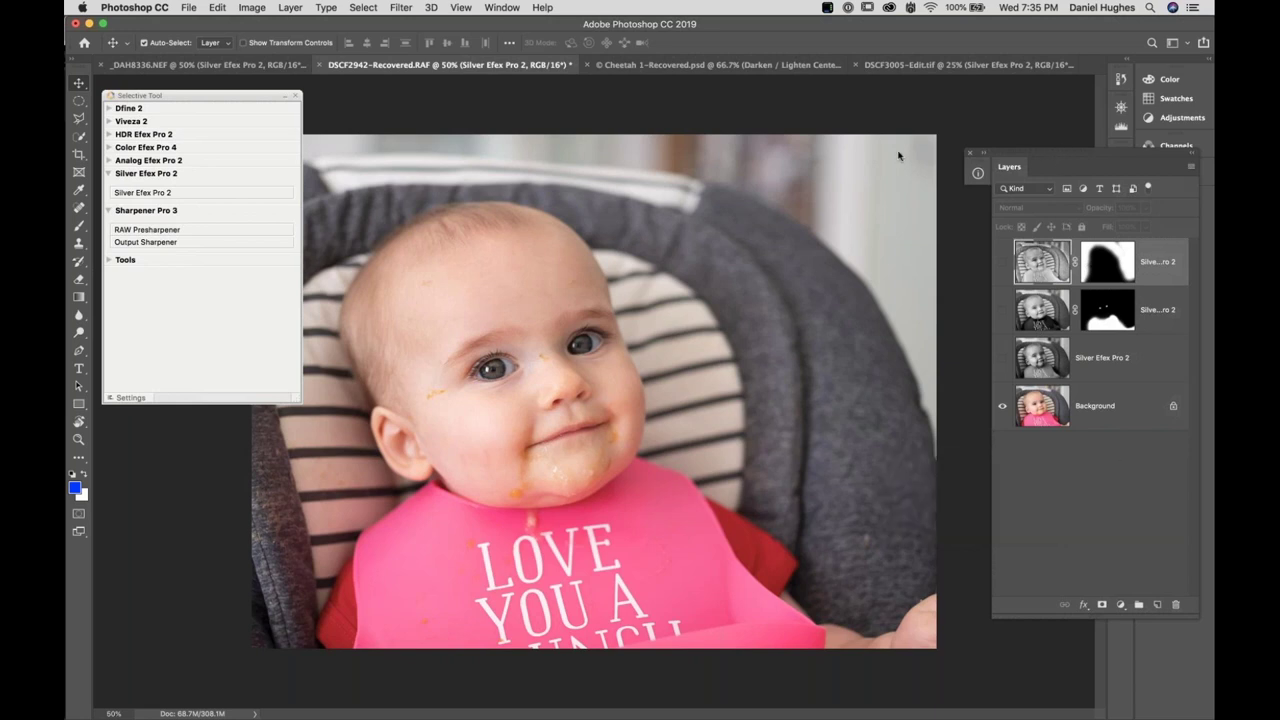
Disable the layer masks on the two upper Silver Efex Pro 2 layers of the baby portrait
{"action": "left_click_drag", "start_coordinate": [1042, 152], "coordinate": [890, 128]}
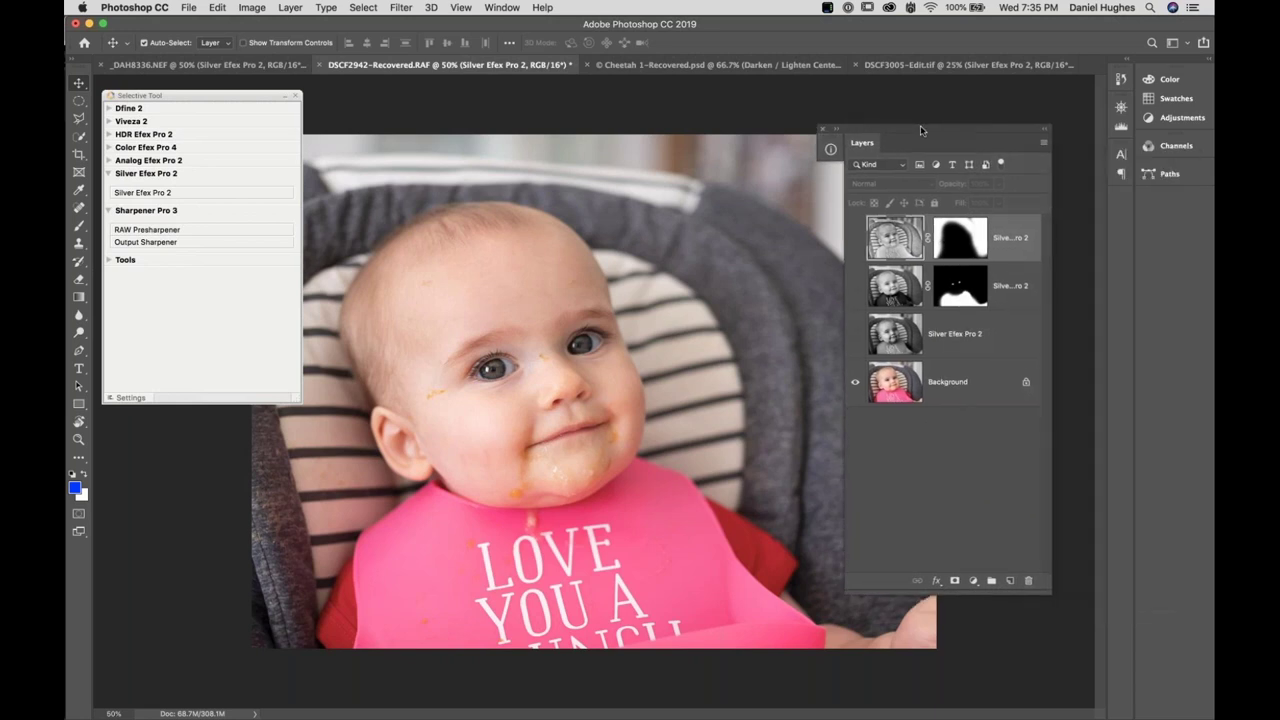
{"action": "left_click", "coordinate": [956, 252], "text": "shift"}
{"action": "left_click", "coordinate": [956, 285], "text": "shift"}
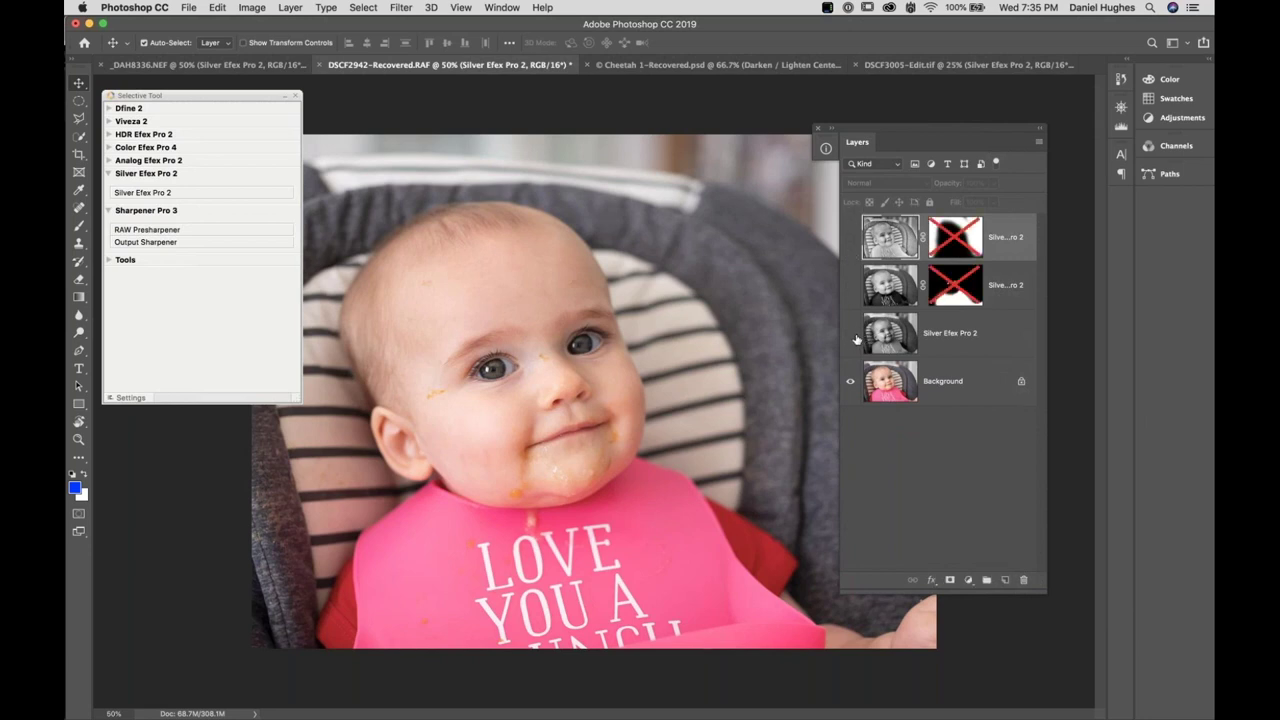
Compare the lowest Silver Efex Pro 2 layer against the color Background by showing and hiding it
{"action": "left_click", "coordinate": [919, 340]}
{"action": "left_click", "coordinate": [850, 334]}
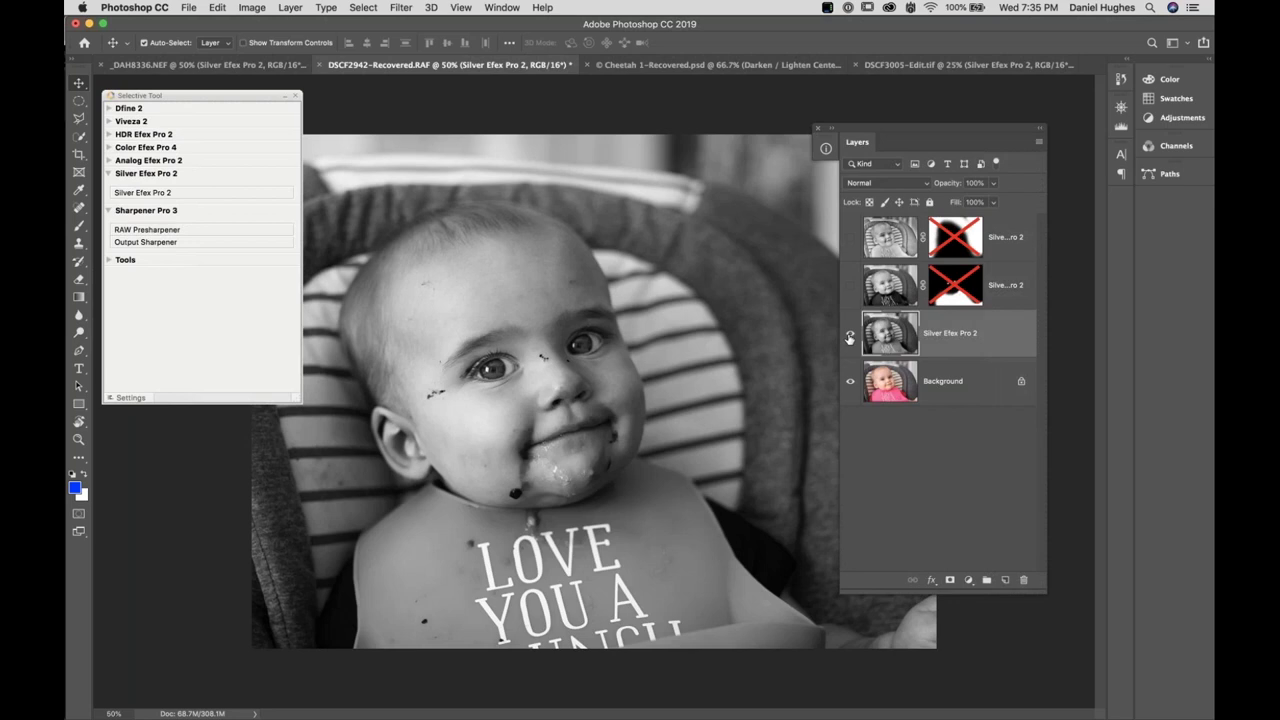
{"action": "left_click", "coordinate": [849, 340]}
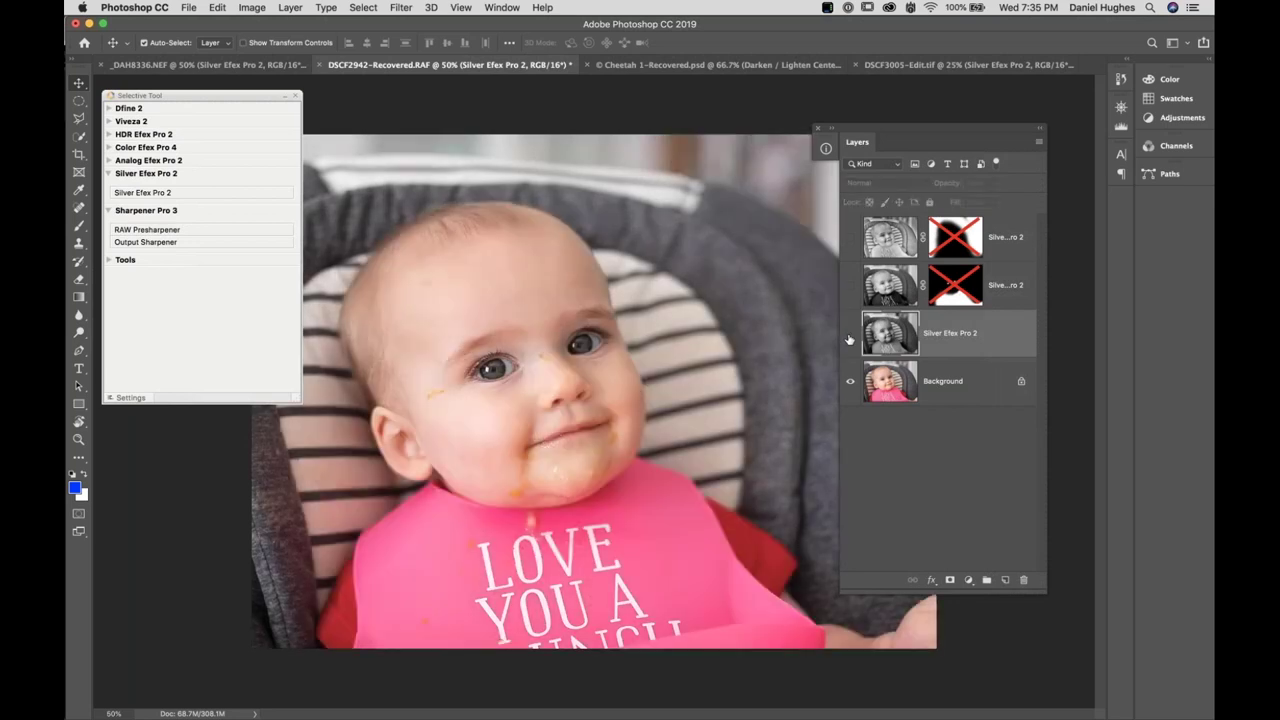
{"action": "left_click", "coordinate": [849, 338]}
{"action": "left_click", "coordinate": [849, 338]}
{"action": "left_click", "coordinate": [849, 338]}
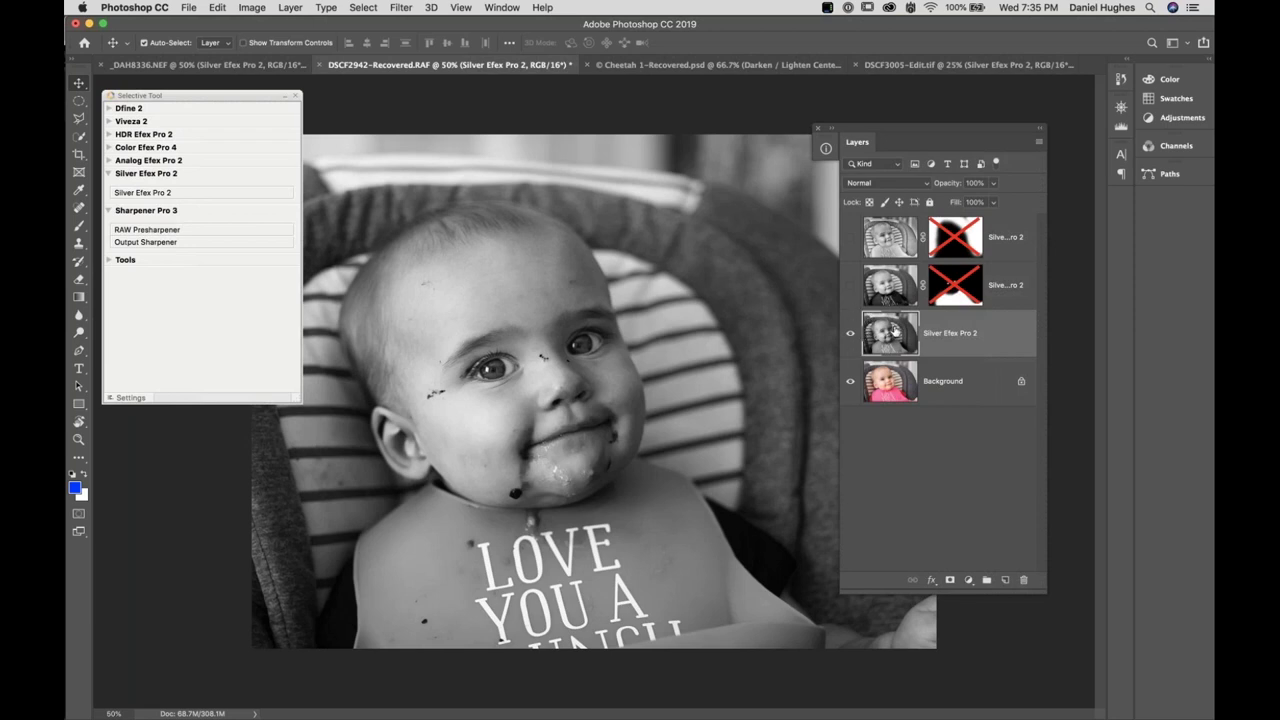
View the middle and the uppermost Silver Efex Pro 2 layers one at a time without their masks
{"action": "left_click", "coordinate": [851, 337]}
{"action": "left_click", "coordinate": [851, 287]}
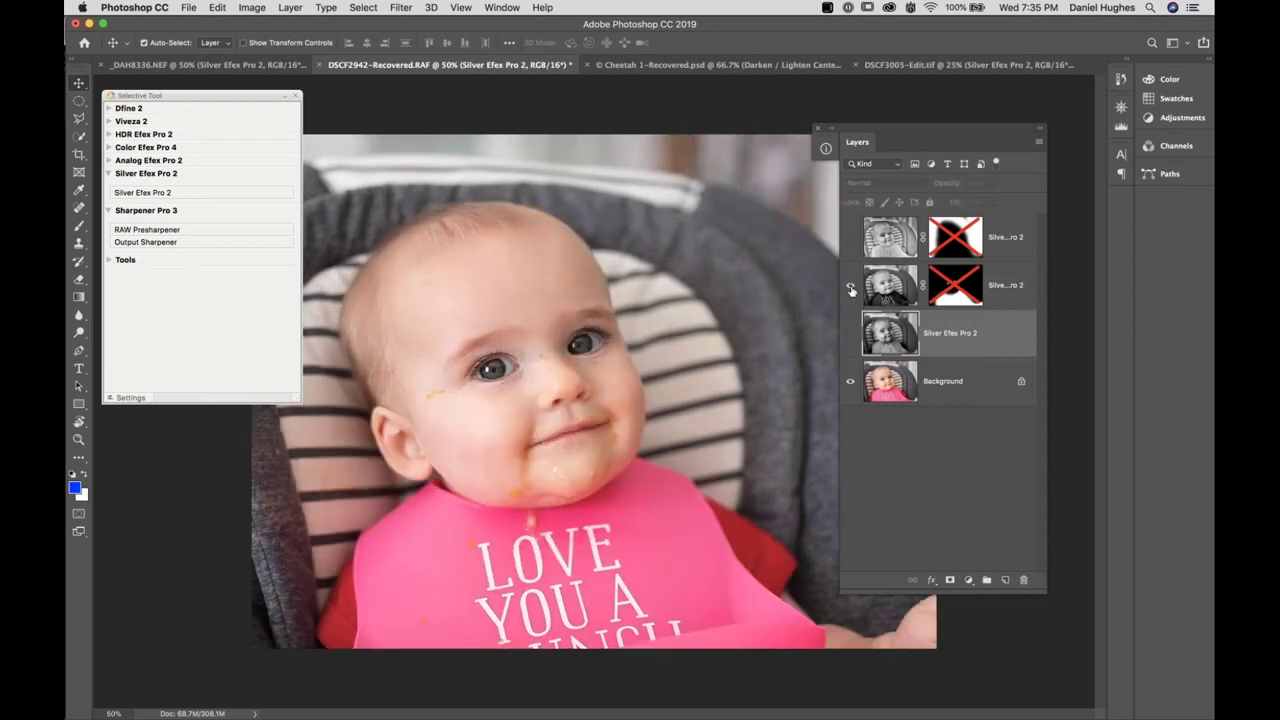
{"action": "left_click", "coordinate": [1000, 290]}
{"action": "left_click_drag", "start_coordinate": [948, 185], "coordinate": [1066, 180]}
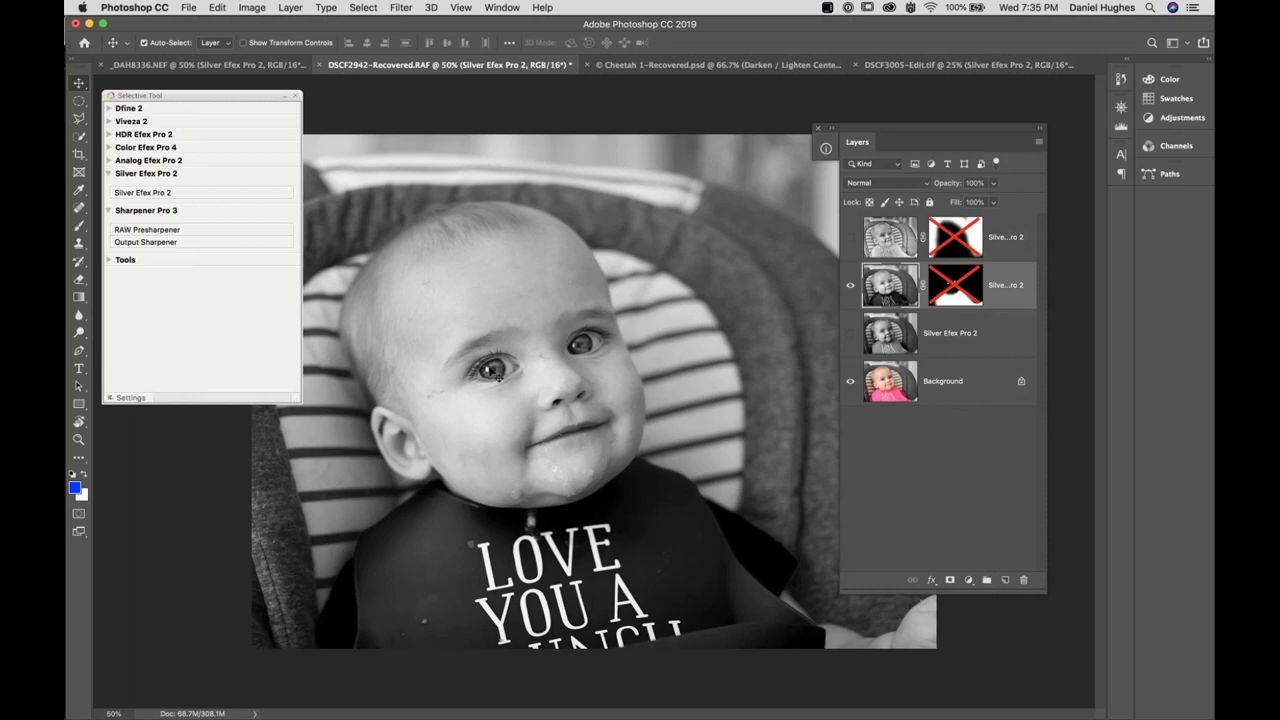
{"action": "left_click", "coordinate": [851, 287]}
{"action": "left_click", "coordinate": [850, 238]}
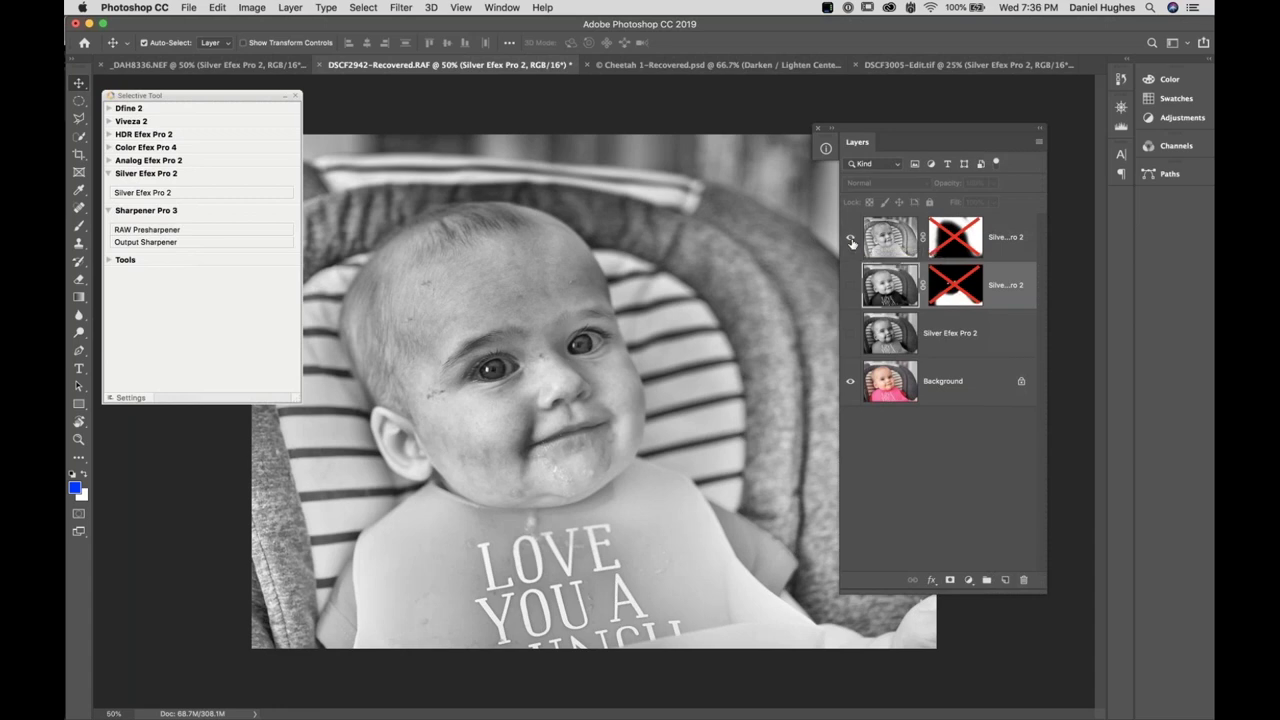
Re-enable both layer masks and show all three Silver Efex Pro 2 layers together
{"action": "left_click", "coordinate": [963, 250], "text": "shift"}
{"action": "left_click", "coordinate": [963, 302], "text": "shift"}
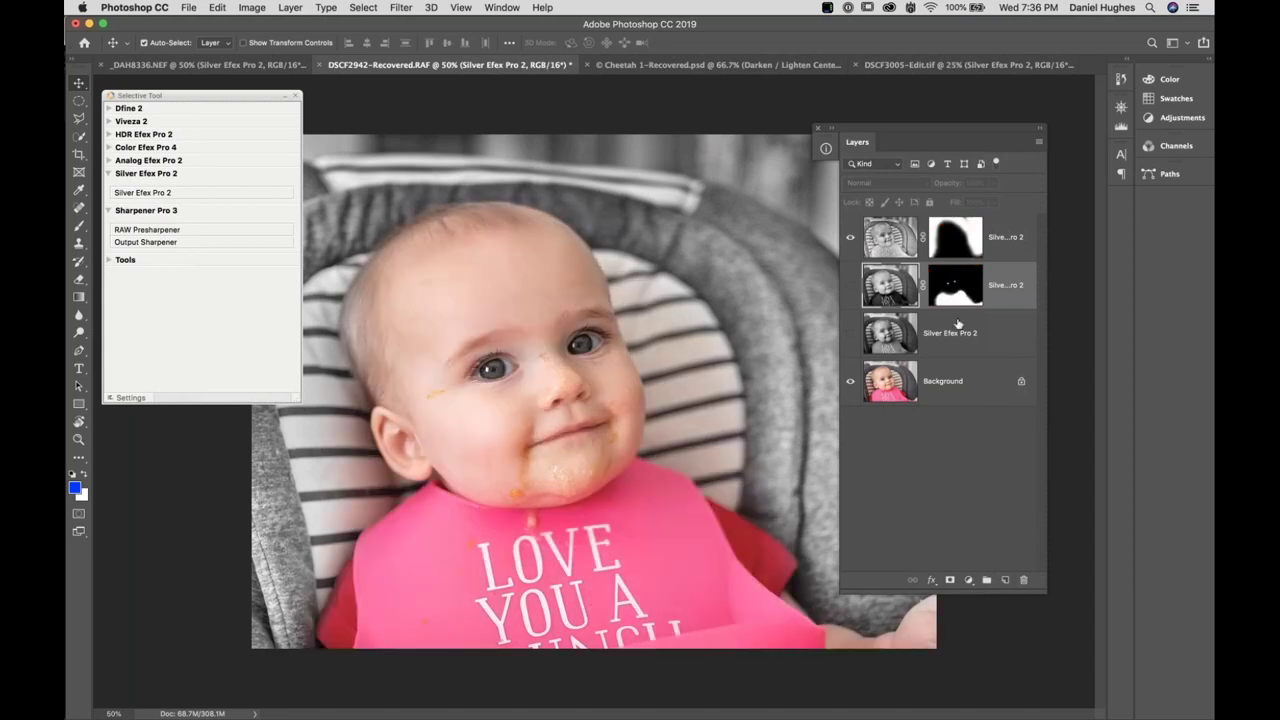
{"action": "left_click", "coordinate": [851, 287]}
{"action": "left_click", "coordinate": [851, 333]}
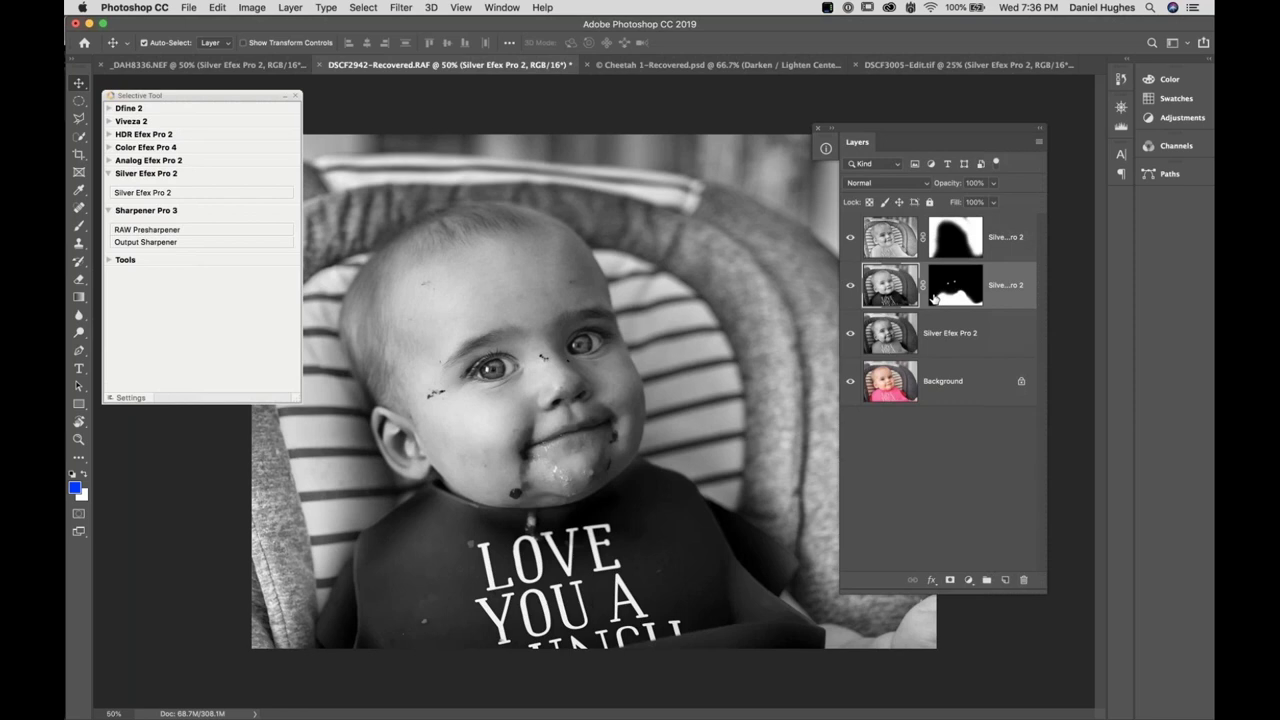
Delete the three Silver Efex Pro 2 layers, keeping only the color Background
{"action": "left_click", "coordinate": [966, 348]}
{"action": "left_click", "coordinate": [1003, 251], "text": "shift"}
{"action": "left_click_drag", "start_coordinate": [998, 350], "coordinate": [1023, 580]}
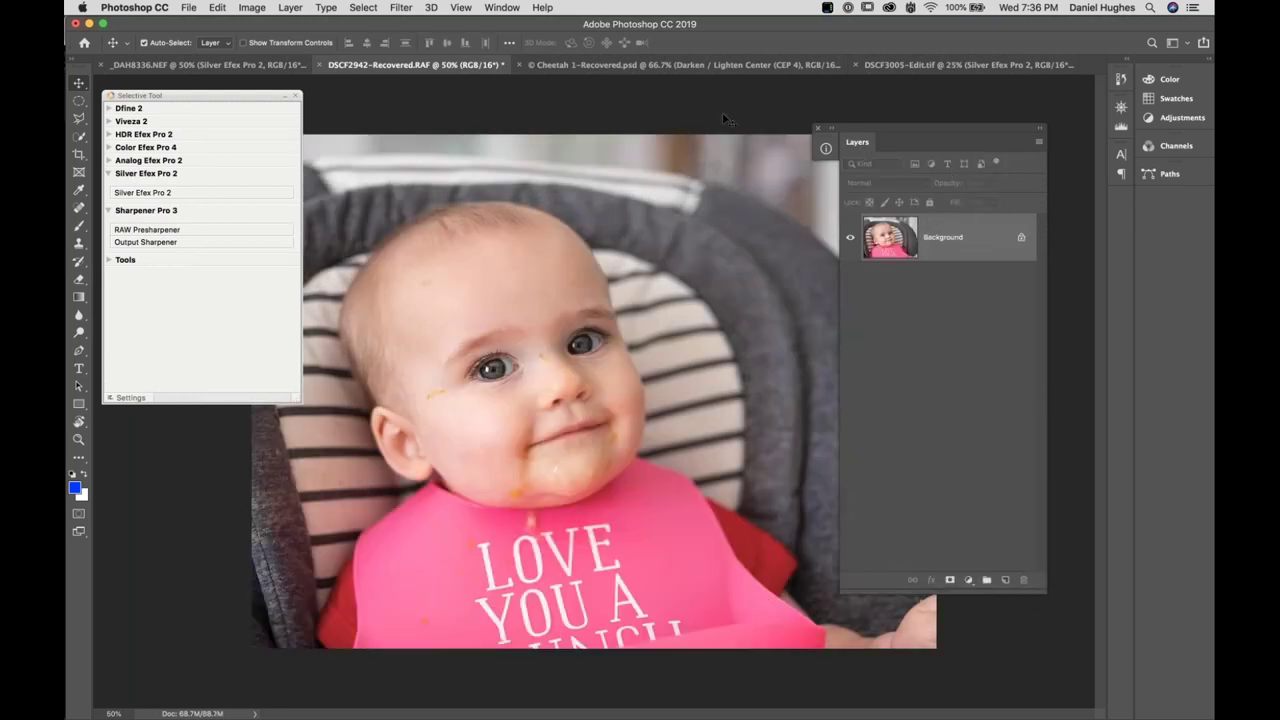
View the DSCF3005-Edit.tif cityscape document and return to the baby portrait DSCF2942-Recovered.RAF
{"action": "left_click", "coordinate": [980, 67]}
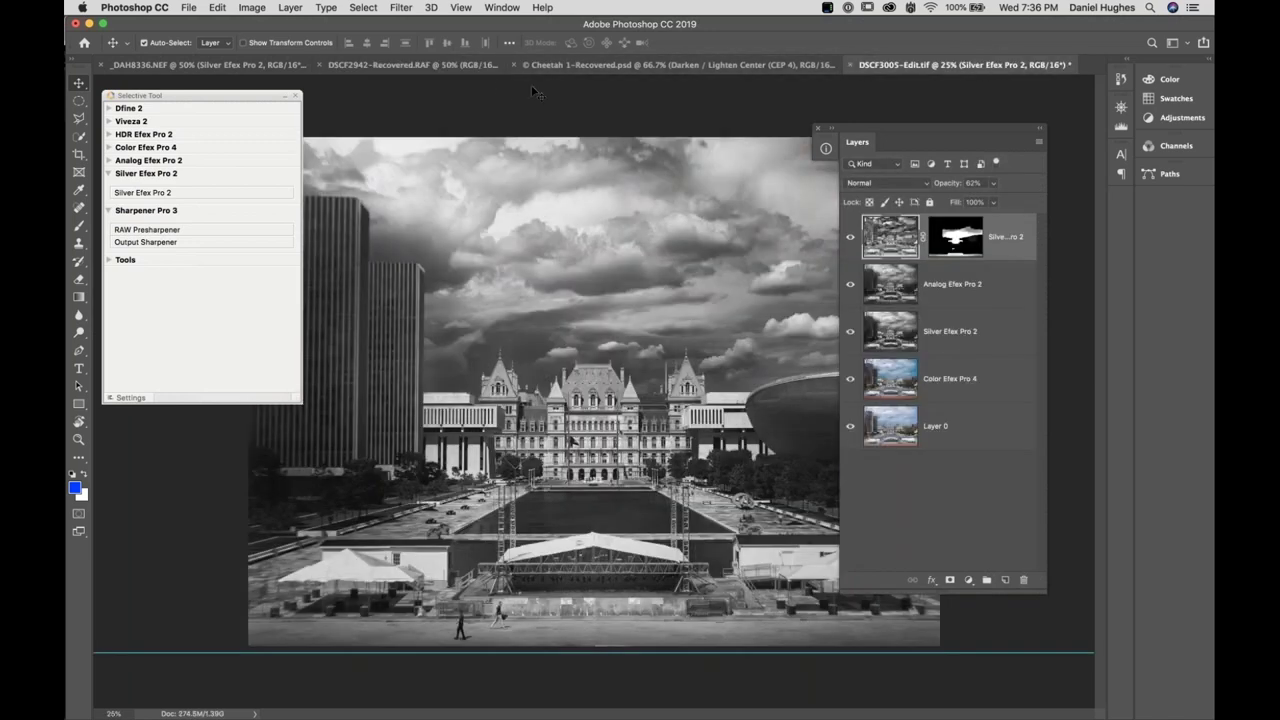
{"action": "left_click", "coordinate": [370, 66]}
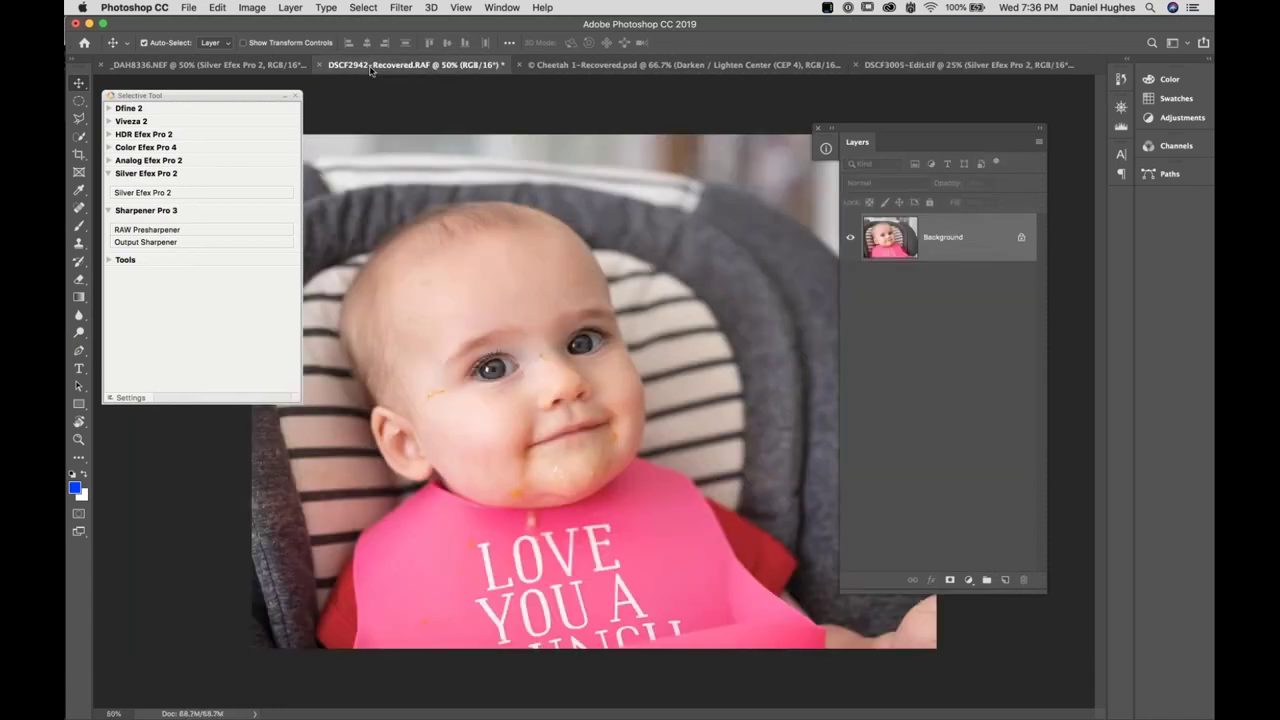
Open Silver Efex Pro 2 on the baby portrait and apply the blue color filter with its strength raised above 100%
{"action": "left_click", "coordinate": [150, 197]}
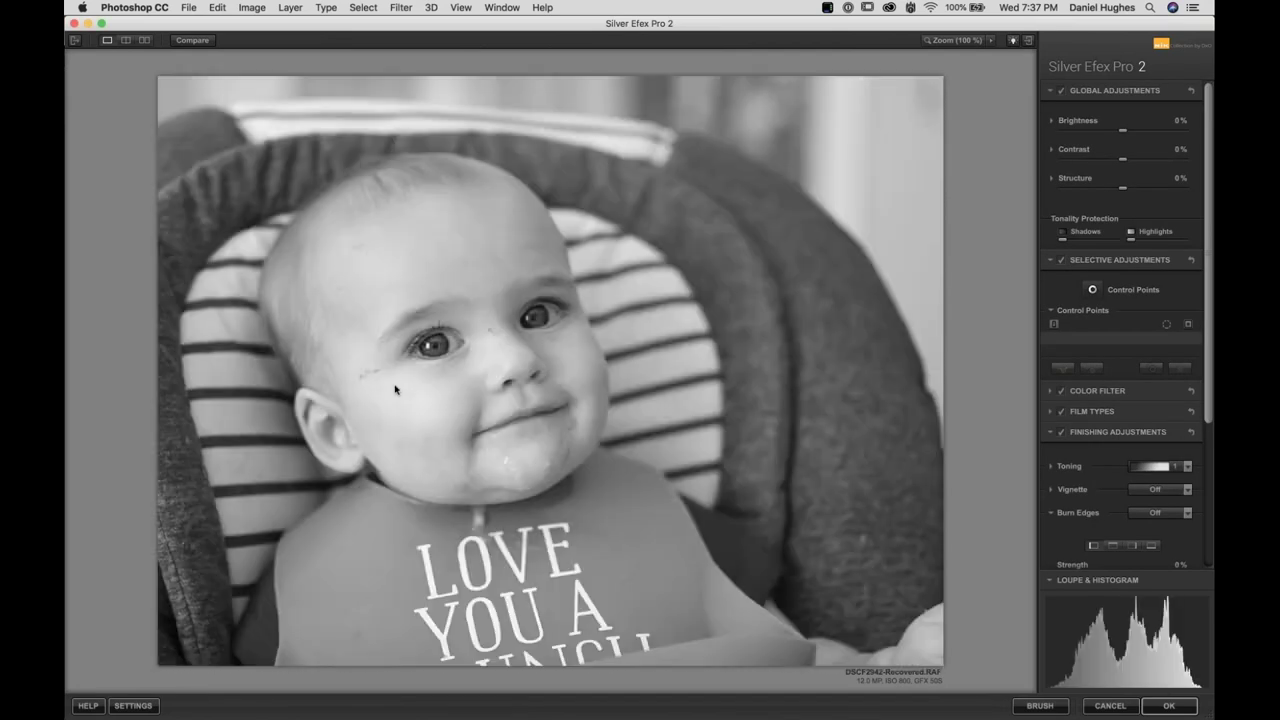
{"action": "left_click", "coordinate": [1151, 92]}
{"action": "left_click", "coordinate": [1127, 113]}
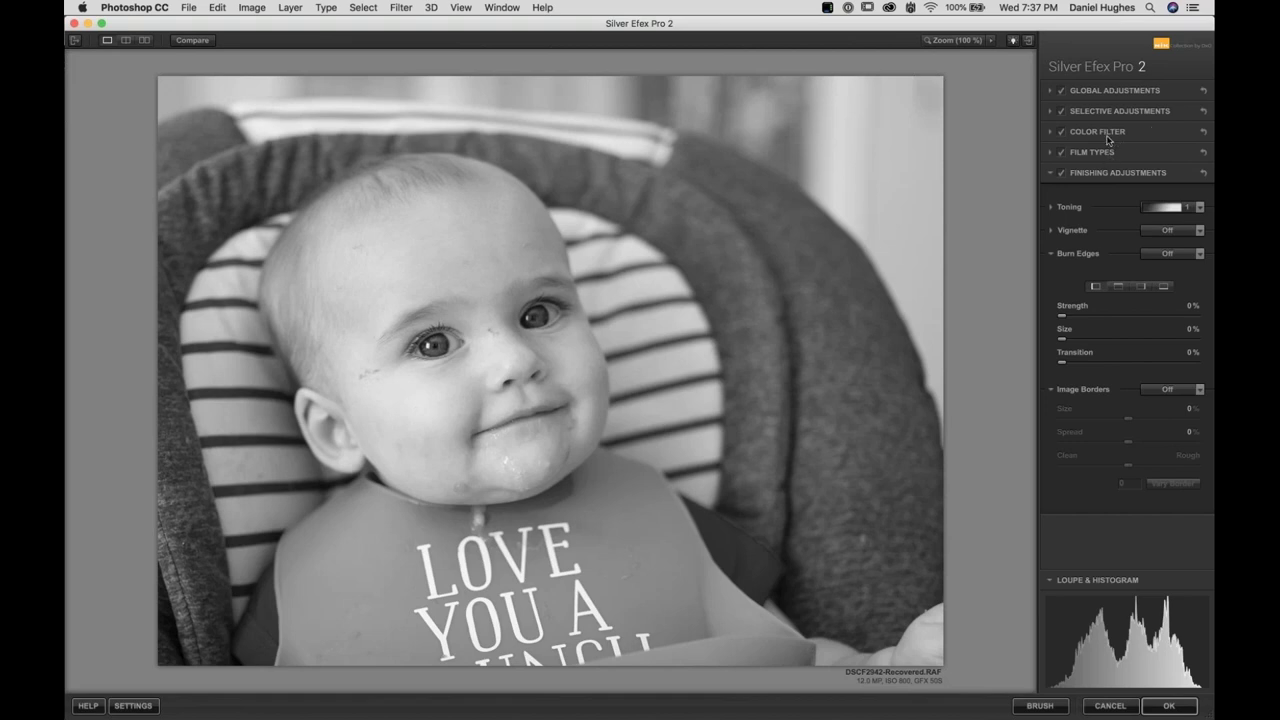
{"action": "left_click", "coordinate": [1108, 133]}
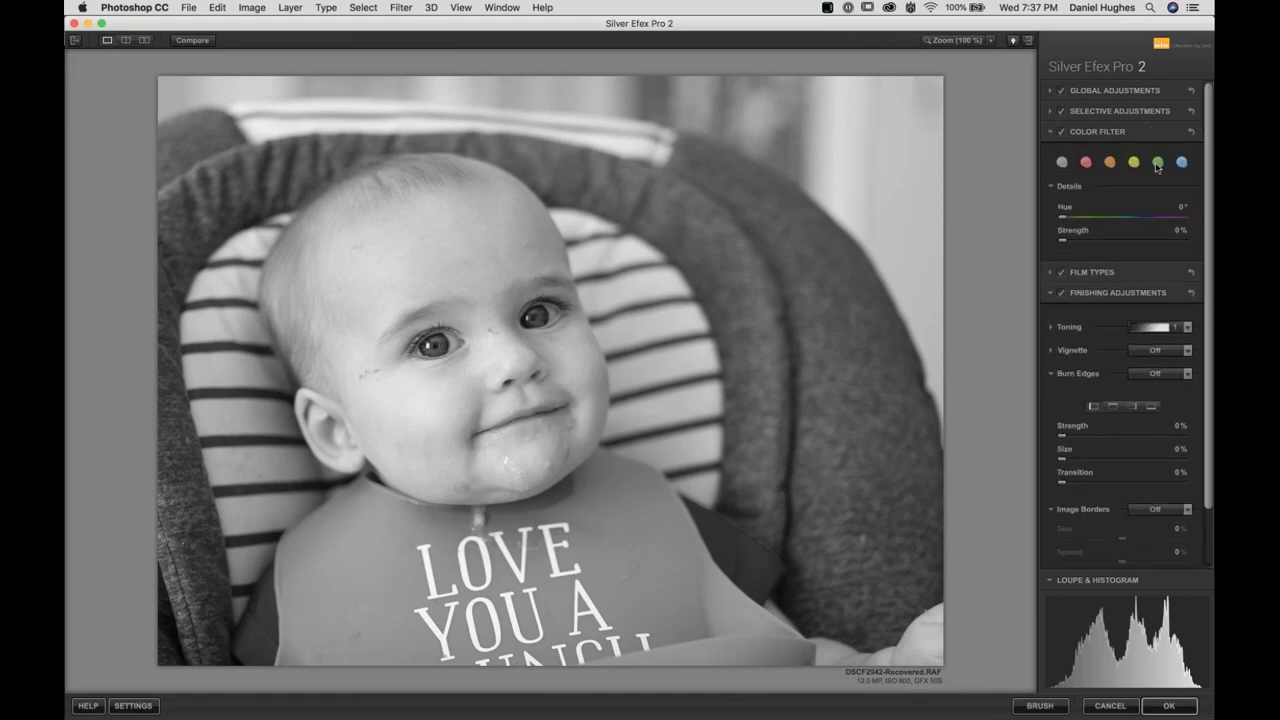
{"action": "left_click", "coordinate": [1157, 163]}
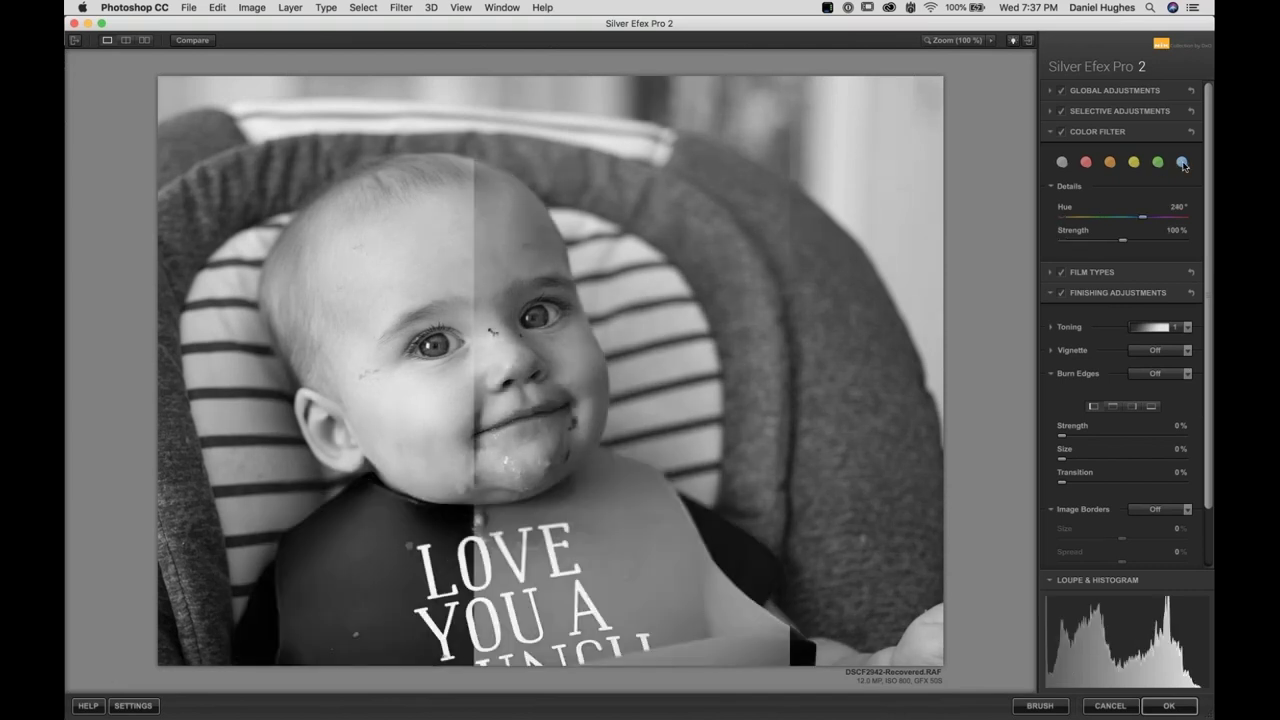
{"action": "left_click_drag", "start_coordinate": [1122, 240], "coordinate": [1140, 241]}
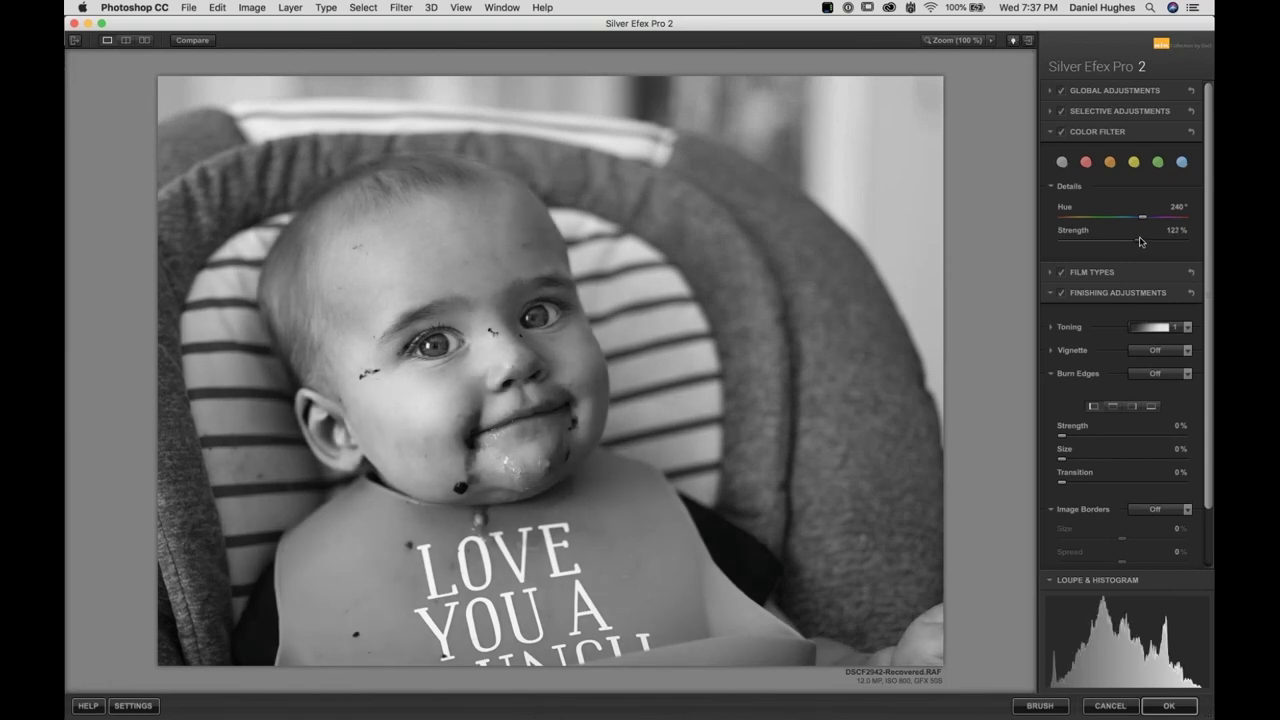
{"action": "left_click_drag", "start_coordinate": [1140, 241], "coordinate": [1144, 241]}
Preview the red, neutral, yellow and green color filters on the portrait
{"action": "left_click", "coordinate": [1086, 163]}
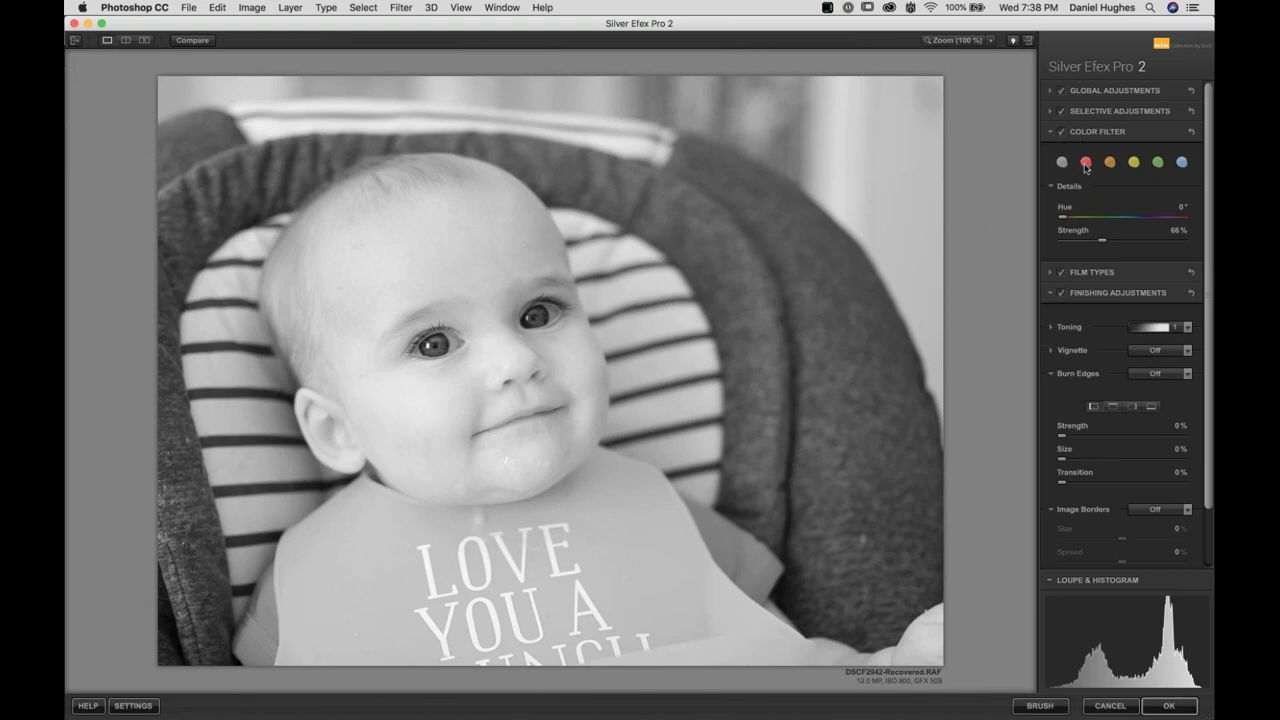
{"action": "left_click", "coordinate": [1063, 163]}
{"action": "left_click", "coordinate": [1085, 163]}
{"action": "left_click", "coordinate": [1133, 163]}
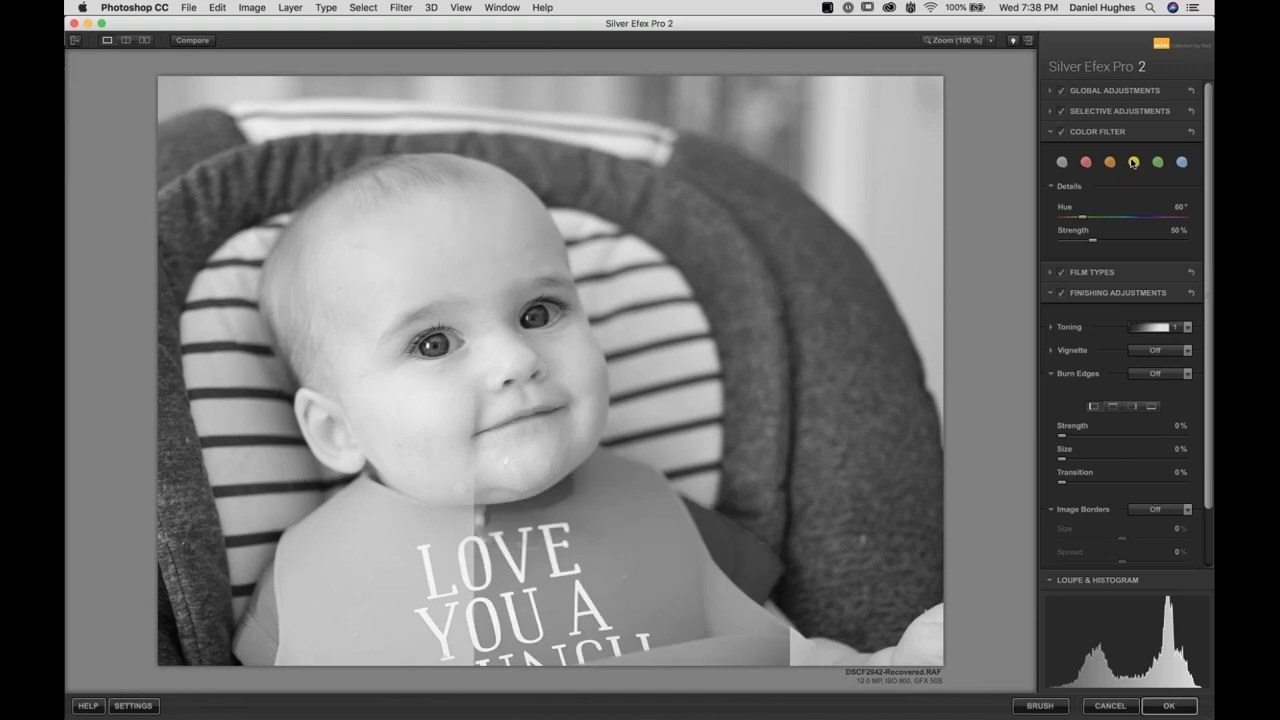
{"action": "left_click", "coordinate": [1157, 164]}
Apply the blue color filter to the portrait with a strength of 140%
{"action": "left_click", "coordinate": [1181, 163]}
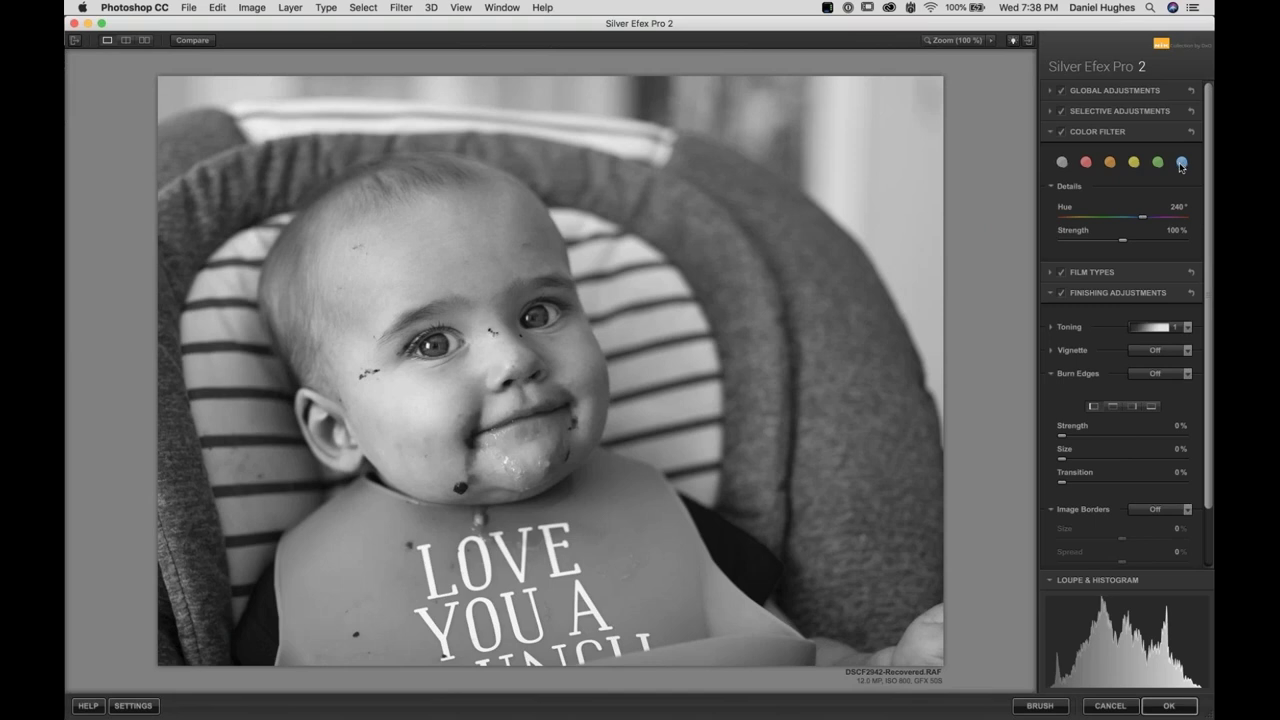
{"action": "left_click_drag", "start_coordinate": [1121, 242], "coordinate": [1146, 245]}
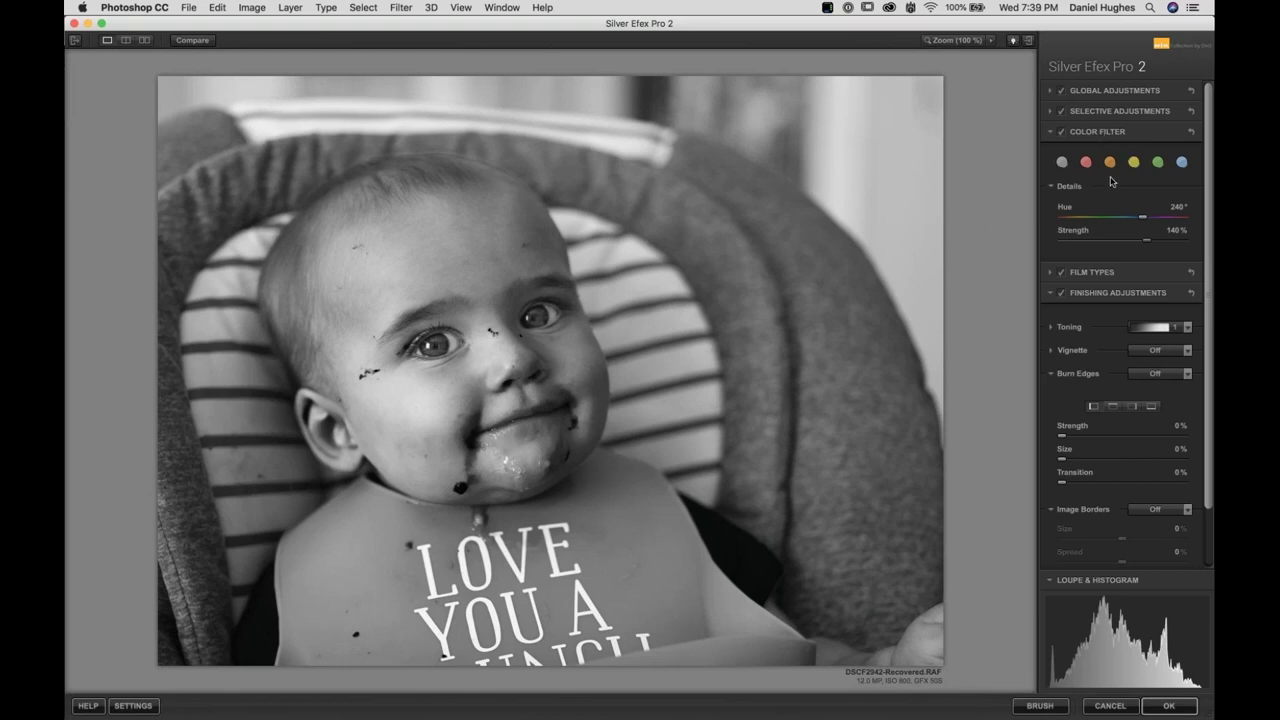
{"action": "left_click", "coordinate": [1127, 138]}
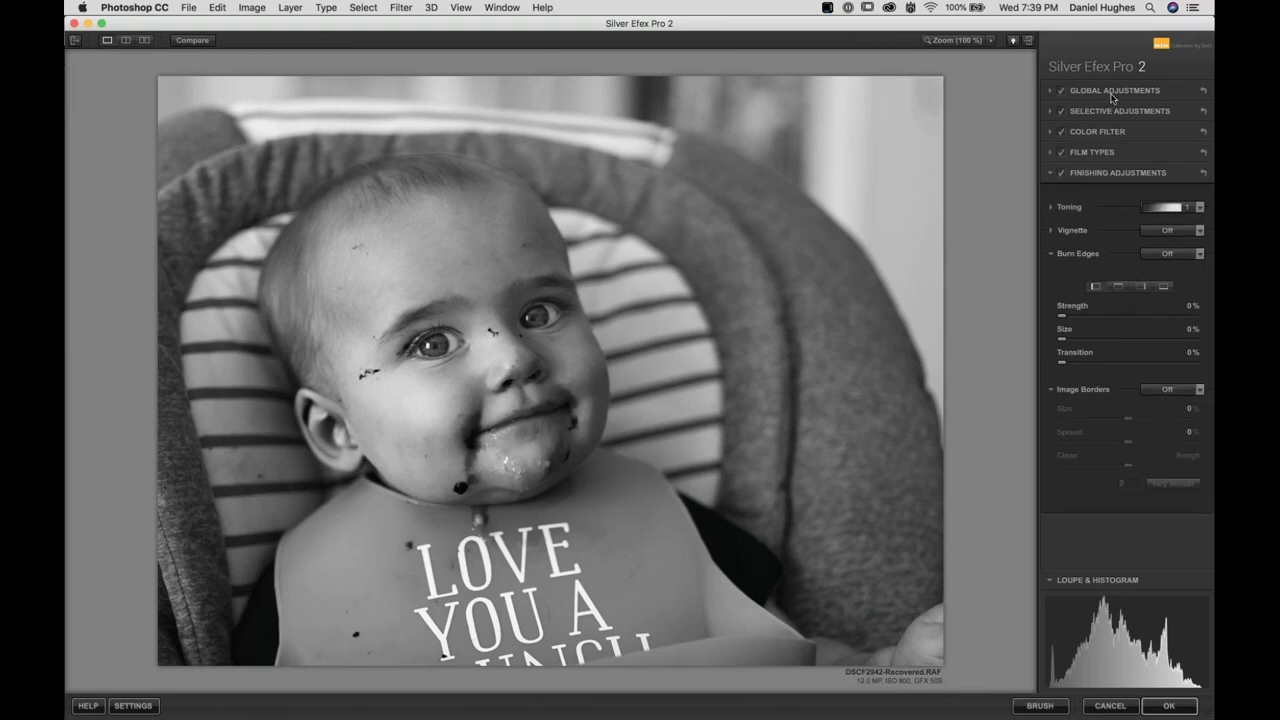
In the global contrast adjustments, set Amplify Whites to 18% and raise Soft Contrast slightly
{"action": "left_click", "coordinate": [1112, 93]}
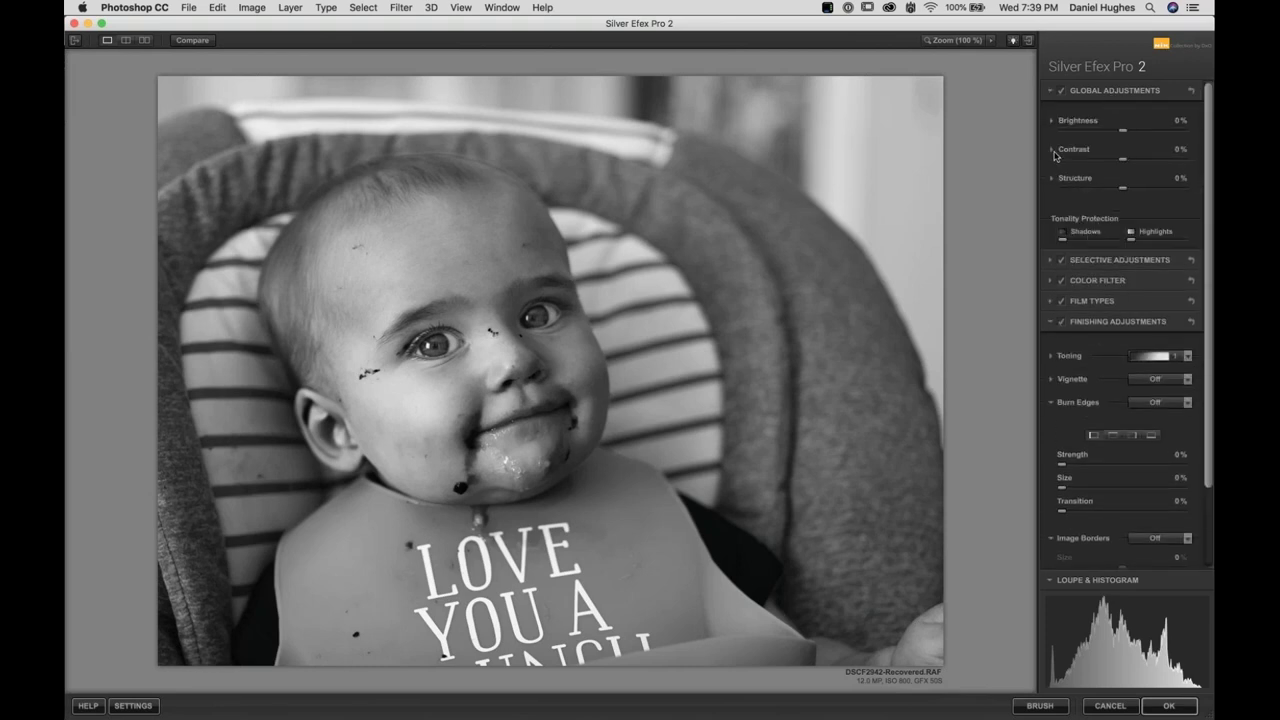
{"action": "left_click", "coordinate": [1053, 150]}
{"action": "left_click_drag", "start_coordinate": [1093, 187], "coordinate": [1112, 187]}
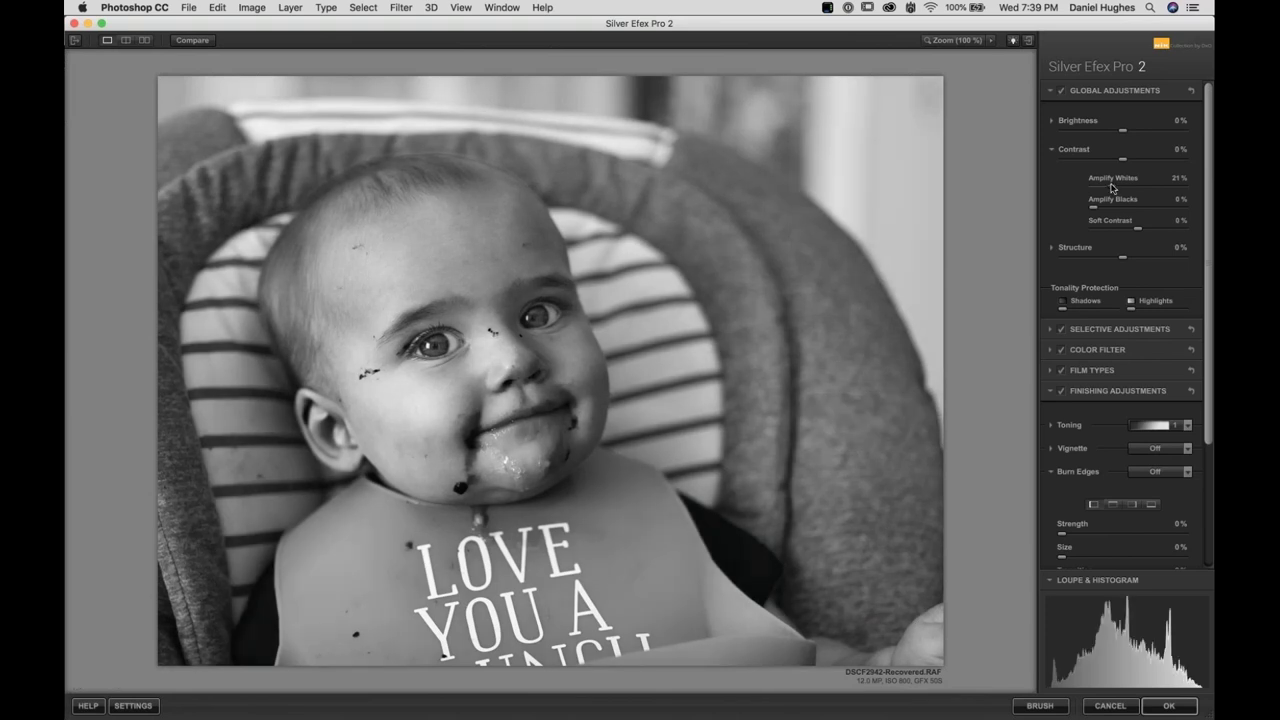
{"action": "left_click_drag", "start_coordinate": [1111, 188], "coordinate": [1107, 187]}
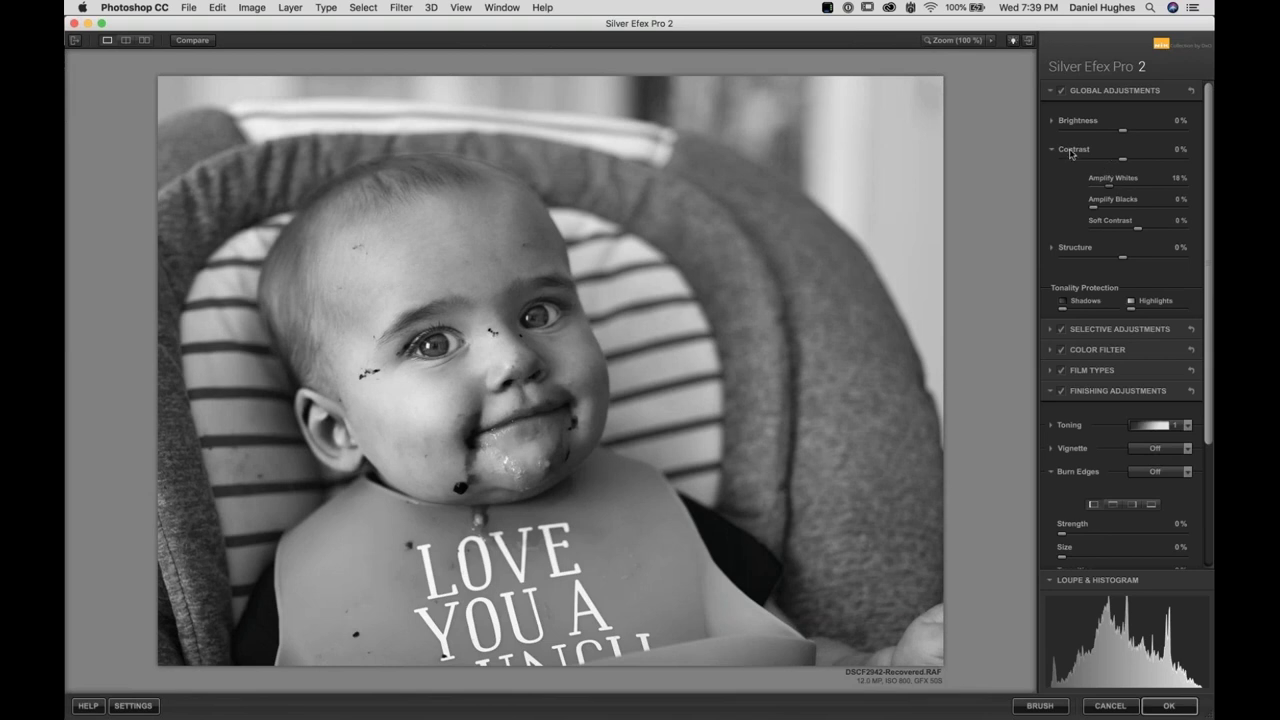
{"action": "left_click_drag", "start_coordinate": [1136, 232], "coordinate": [1143, 232]}
Set Dynamic Brightness to -11% and the brightness of the Highlights to 11%, and apply the conversion as a layer
{"action": "left_click", "coordinate": [1078, 120]}
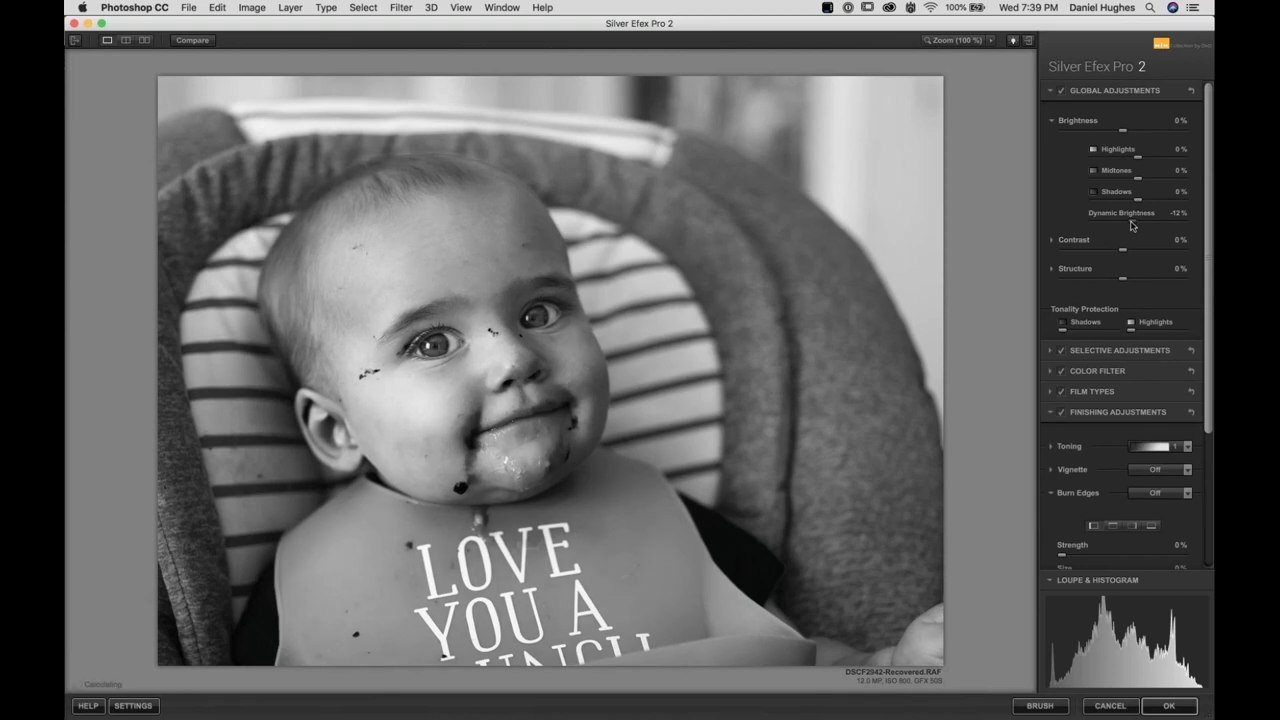
{"action": "left_click_drag", "start_coordinate": [1132, 226], "coordinate": [1133, 226]}
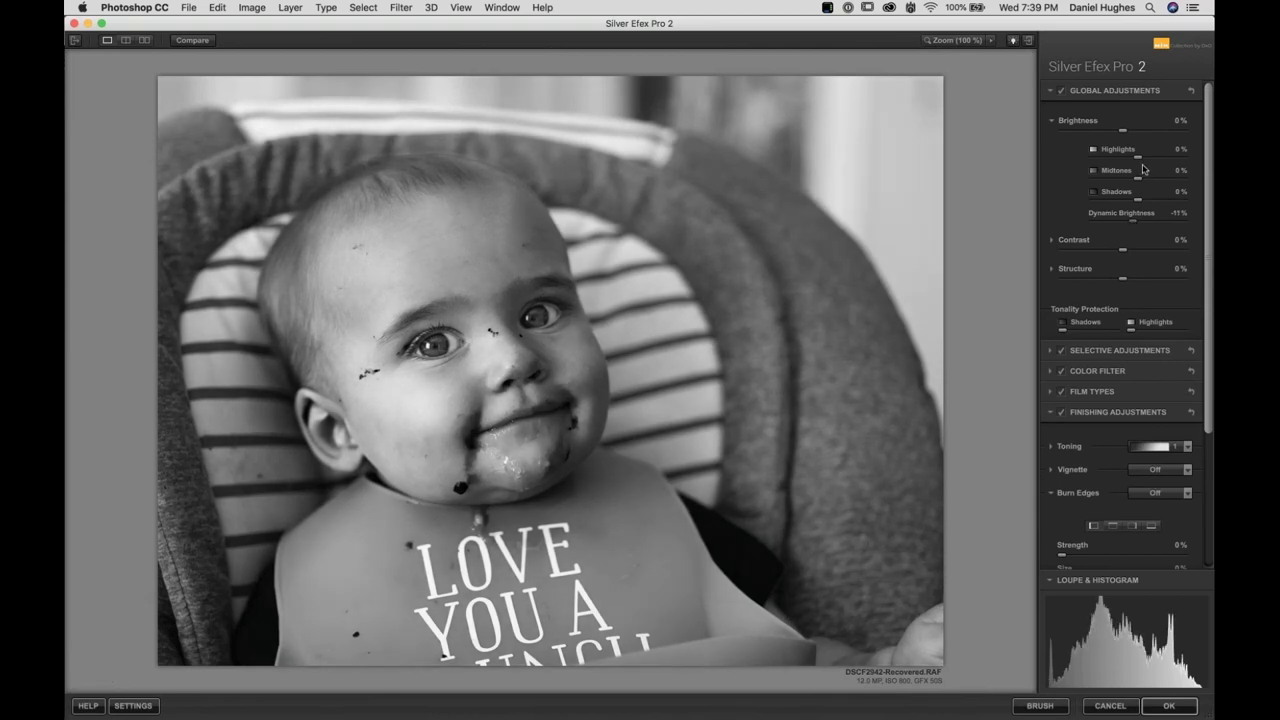
{"action": "left_click_drag", "start_coordinate": [1140, 158], "coordinate": [1145, 161]}
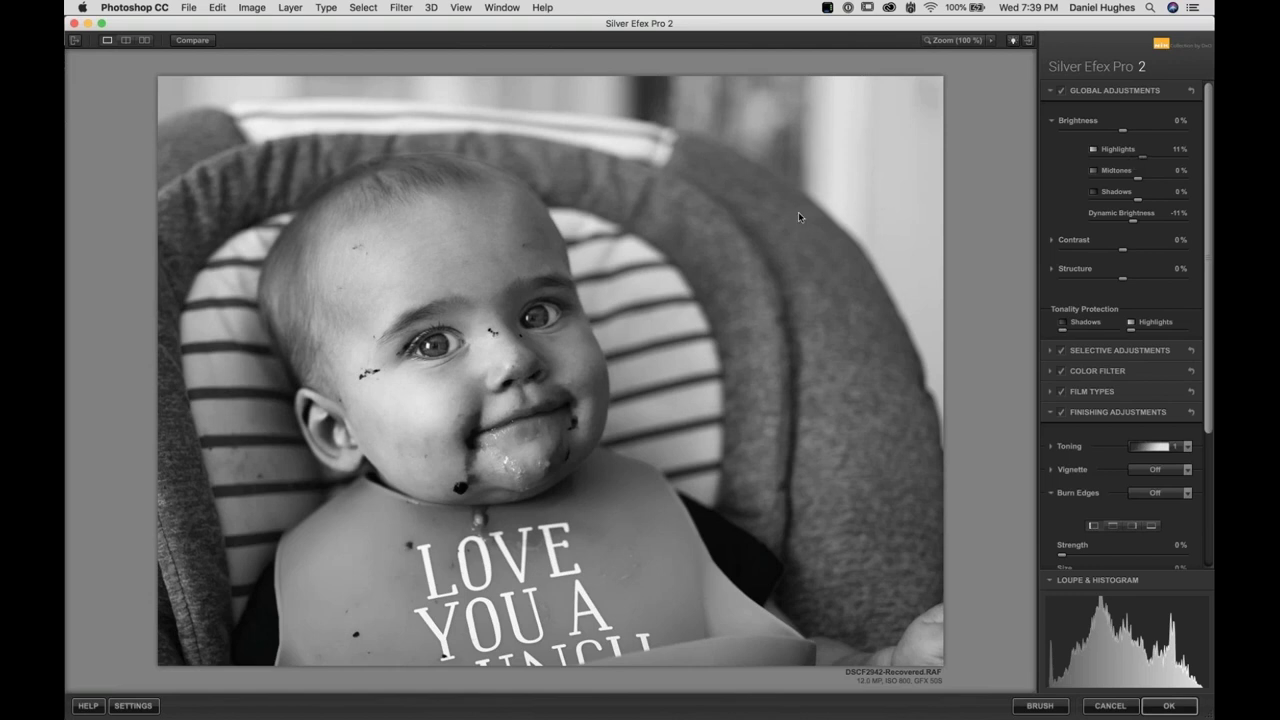
{"action": "left_click", "coordinate": [1171, 708]}
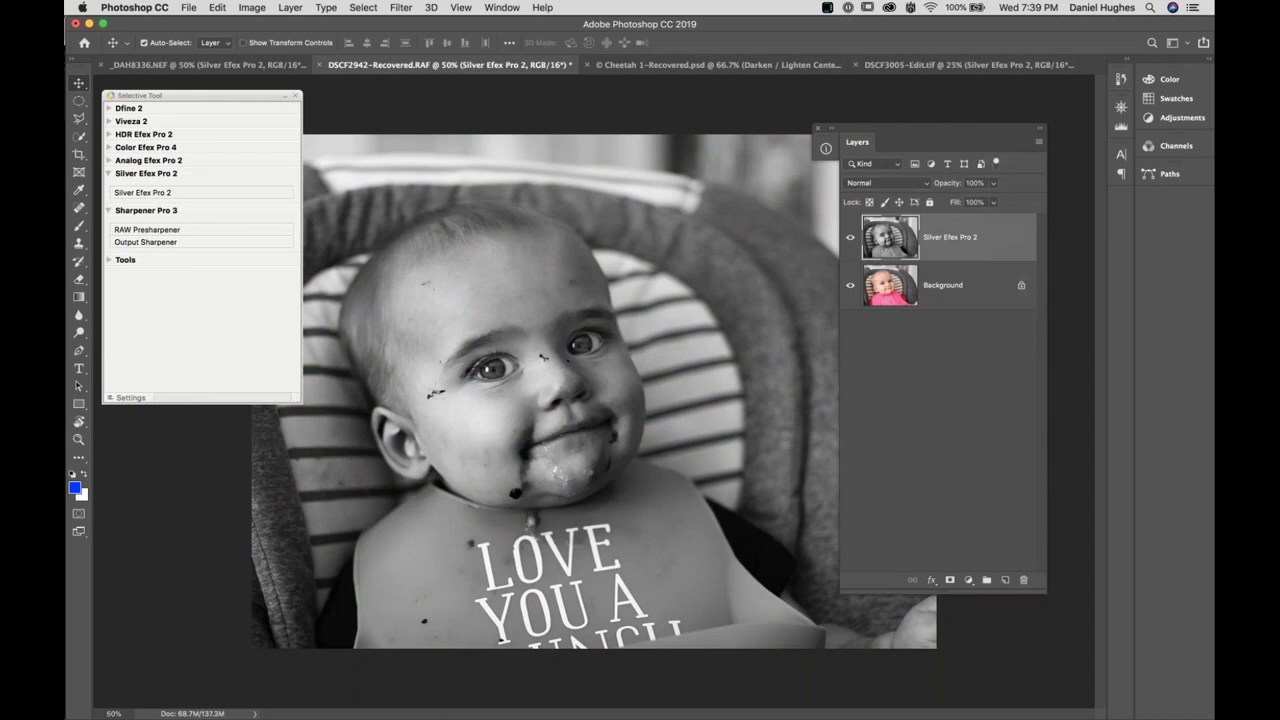
Compare the black-and-white conversion with the color original, leaving the Silver Efex Pro 2 layer hidden and the Background selected
{"action": "left_click", "coordinate": [850, 238]}
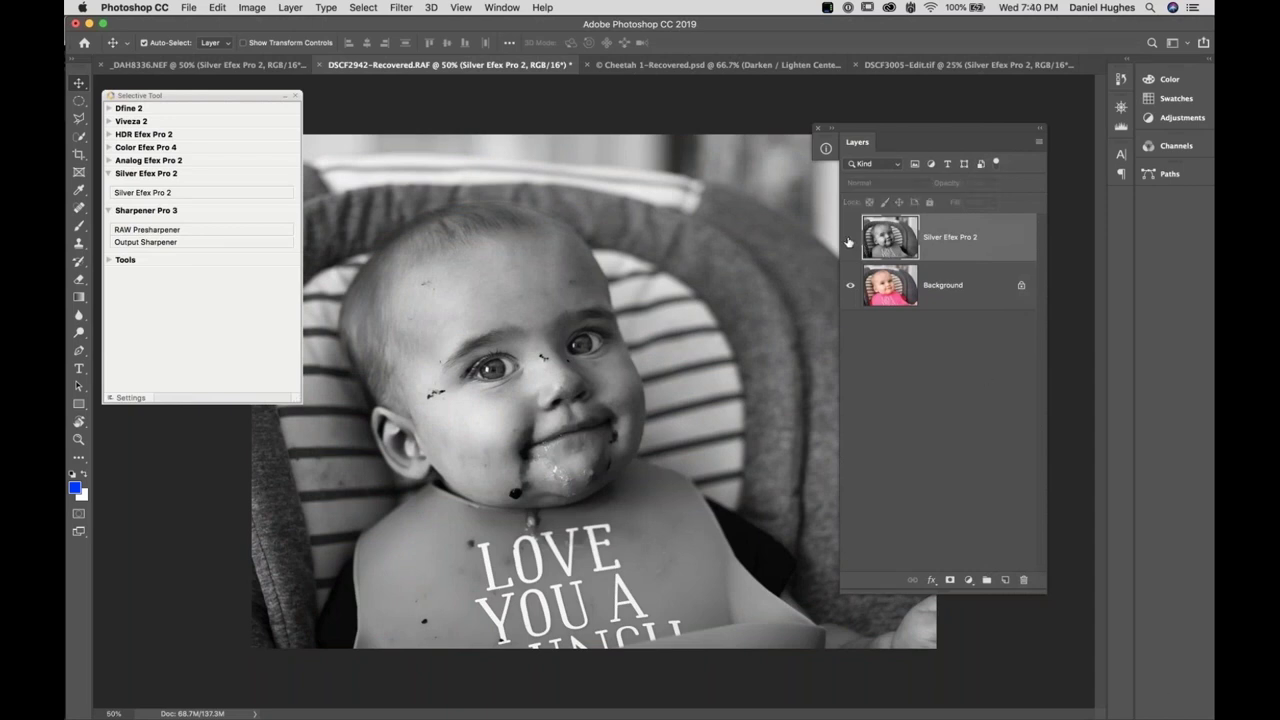
{"action": "left_click", "coordinate": [949, 299]}
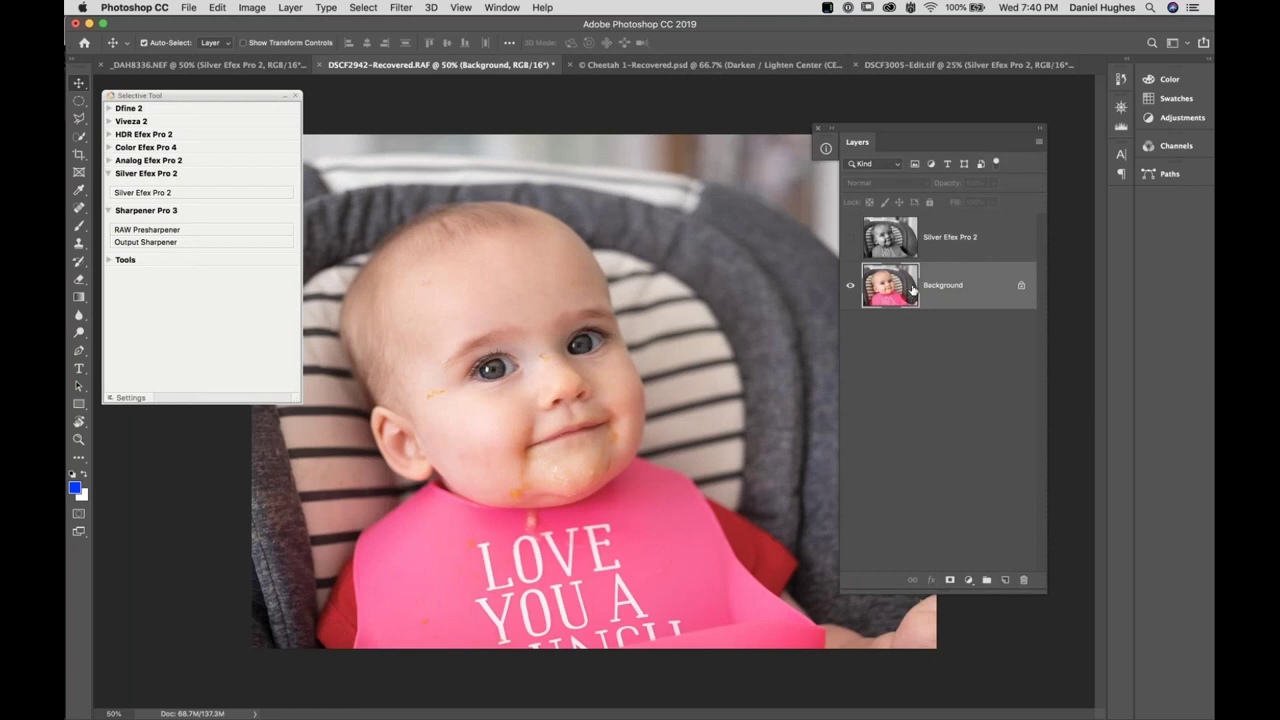
{"action": "left_click", "coordinate": [852, 237]}
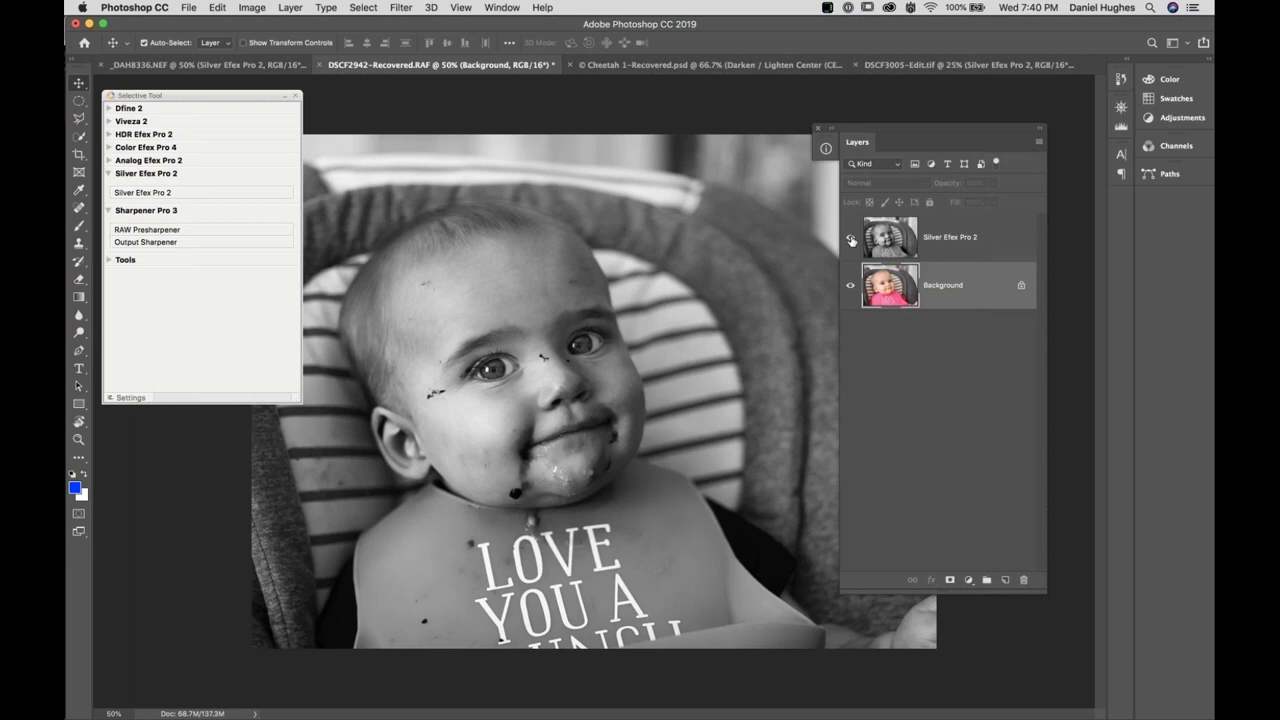
{"action": "left_click", "coordinate": [851, 241]}
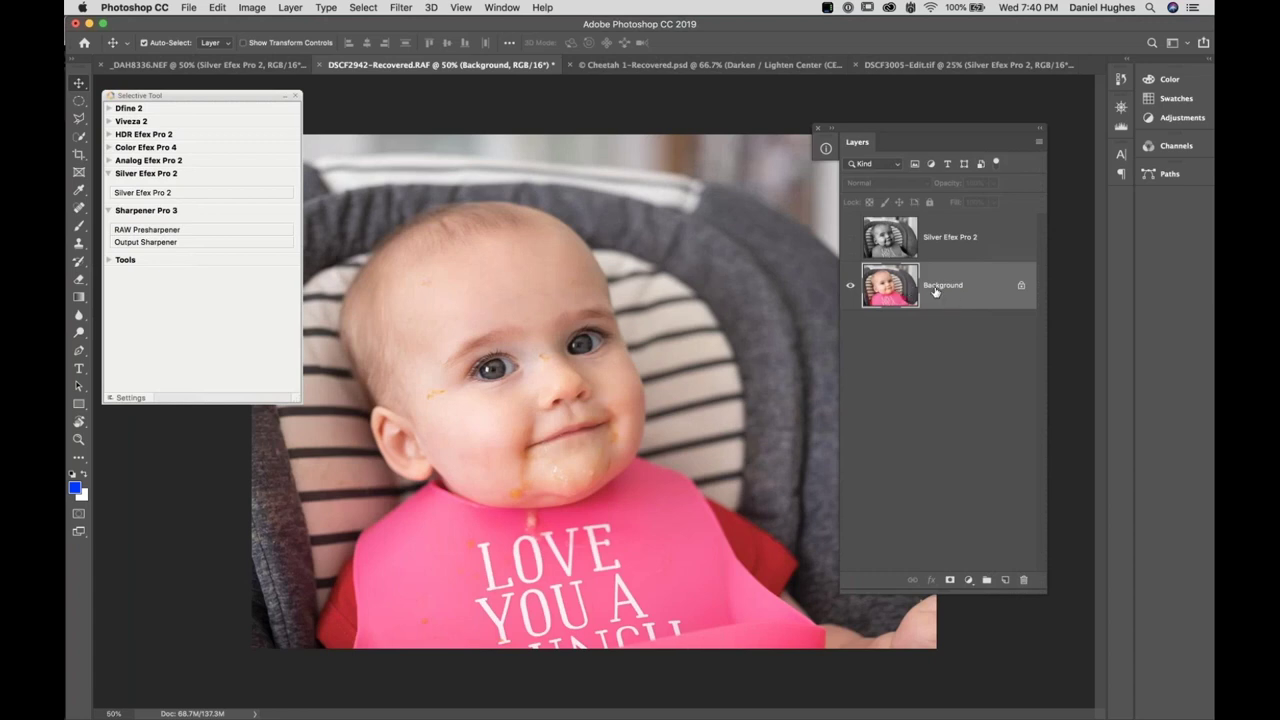
Start a second Silver Efex Pro 2 conversion from the Background and apply the green color filter
{"action": "left_click", "coordinate": [143, 194]}
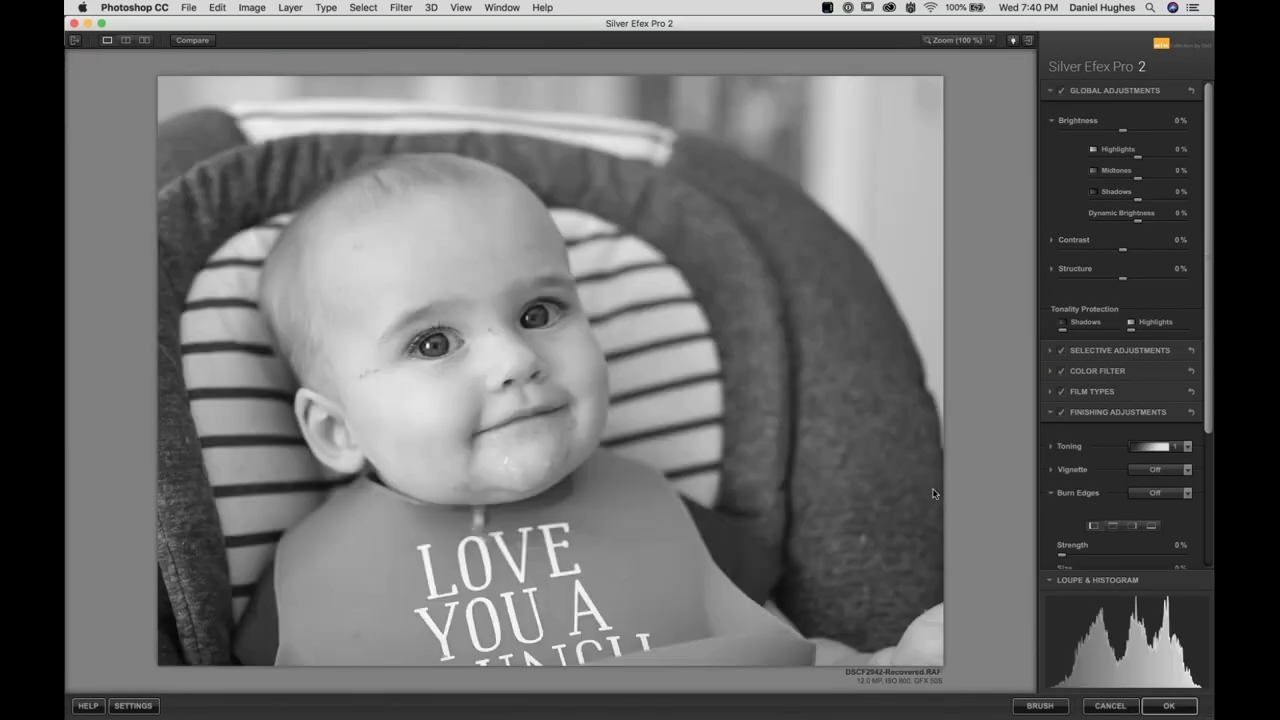
{"action": "left_click", "coordinate": [1105, 393]}
{"action": "left_click", "coordinate": [1113, 376]}
{"action": "left_click", "coordinate": [1157, 401]}
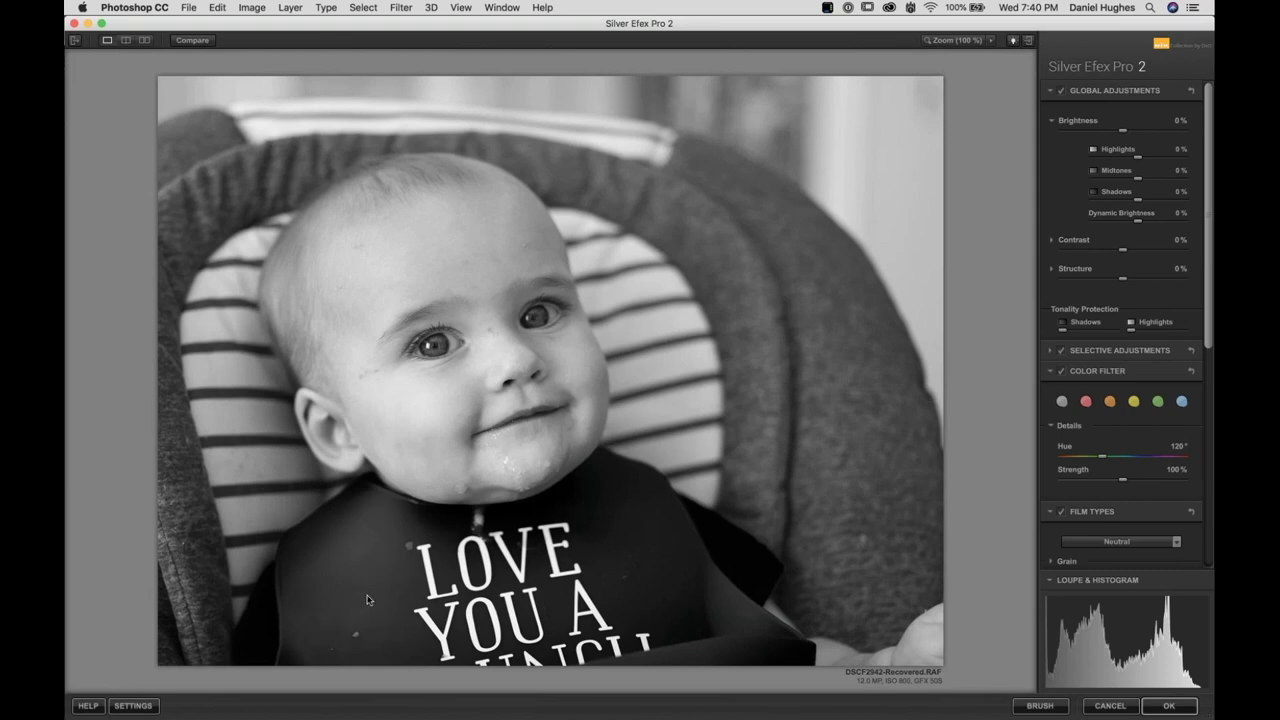
Add a control point on the bib near the shoulder with Brightness about 20% and slightly raised Contrast
{"action": "left_click", "coordinate": [682, 541]}
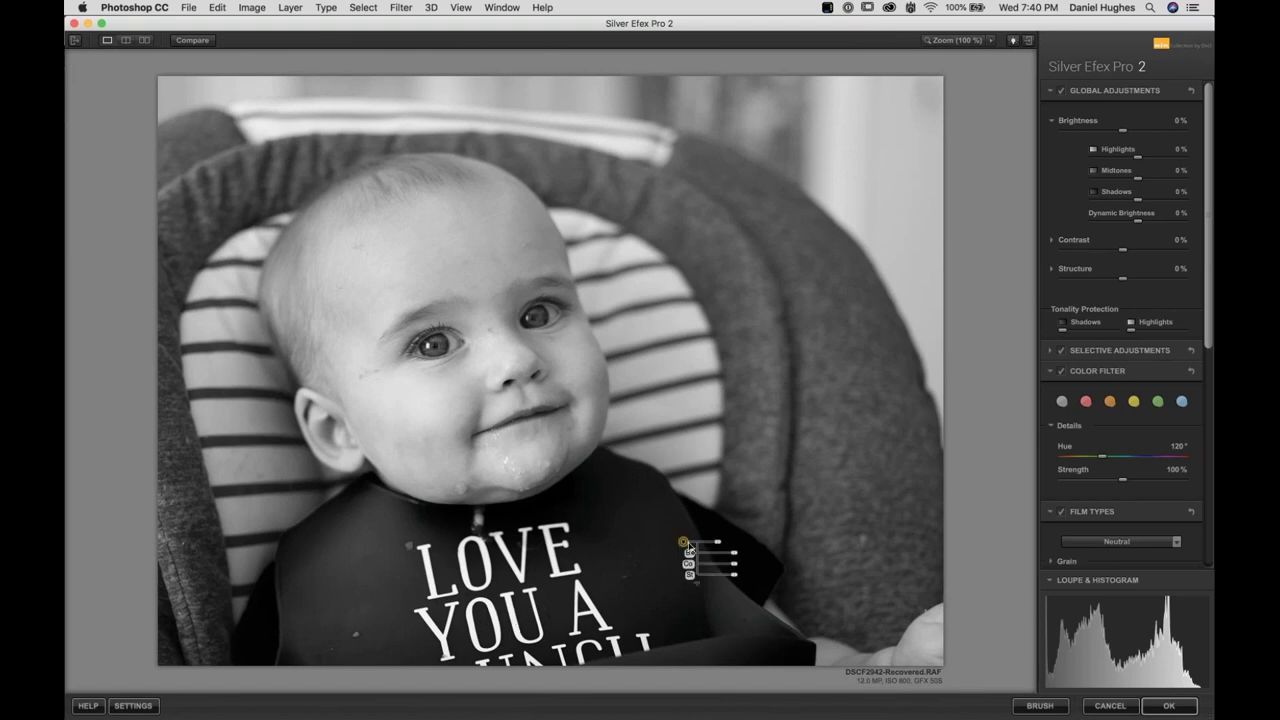
{"action": "left_click_drag", "start_coordinate": [733, 553], "coordinate": [741, 556]}
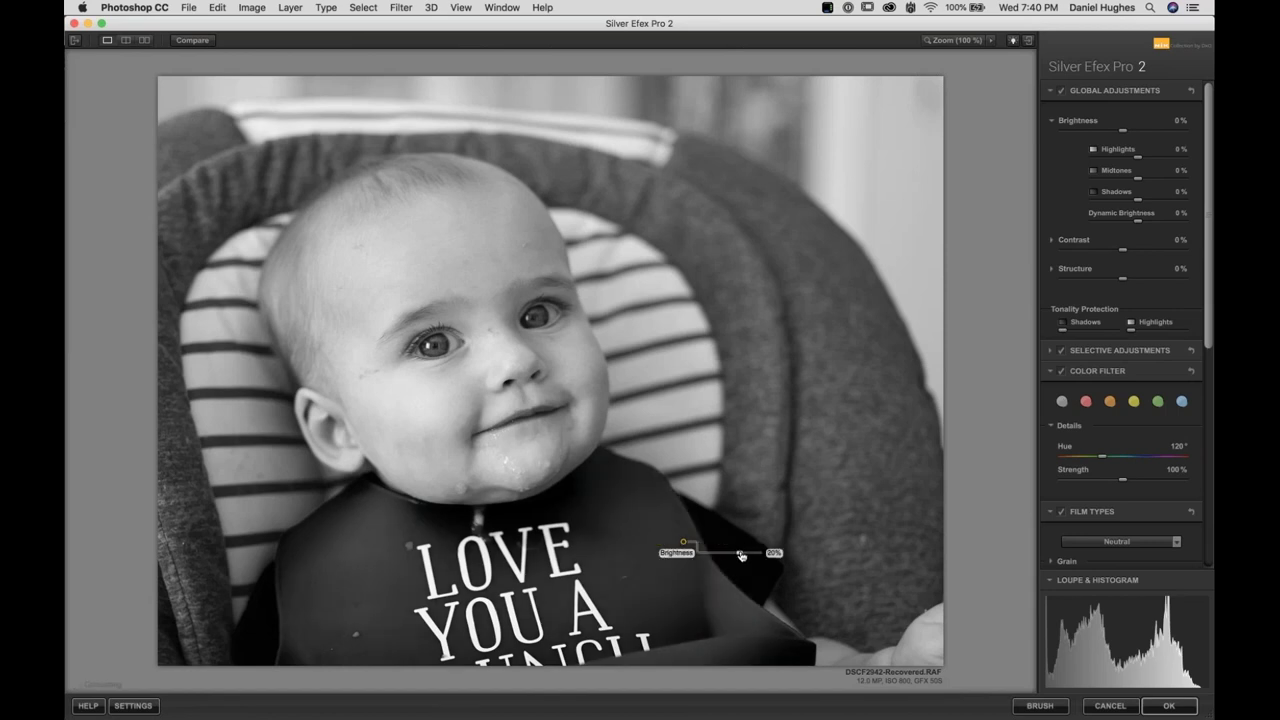
{"action": "left_click_drag", "start_coordinate": [735, 564], "coordinate": [737, 567]}
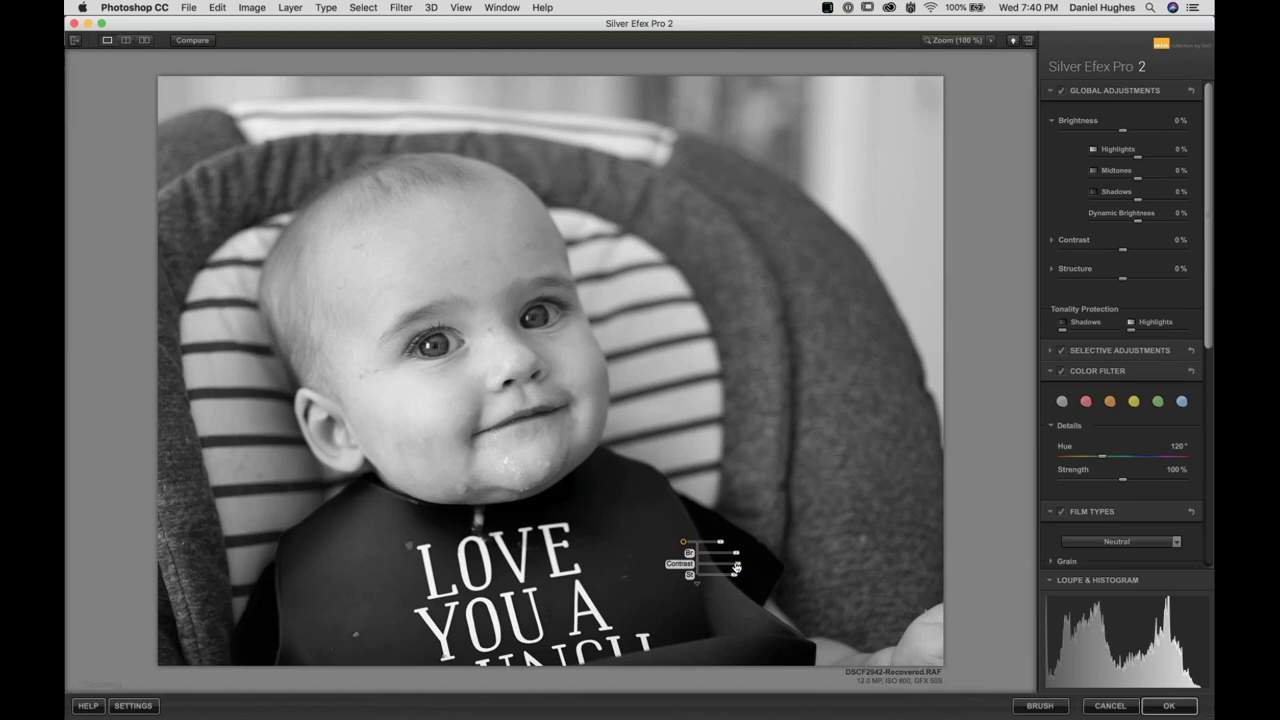
Add a small control point on the eye nearer the visible ear and slightly raise its Brightness, Contrast and Structure
{"action": "left_click", "coordinate": [436, 348]}
{"action": "left_click_drag", "start_coordinate": [470, 353], "coordinate": [466, 354]}
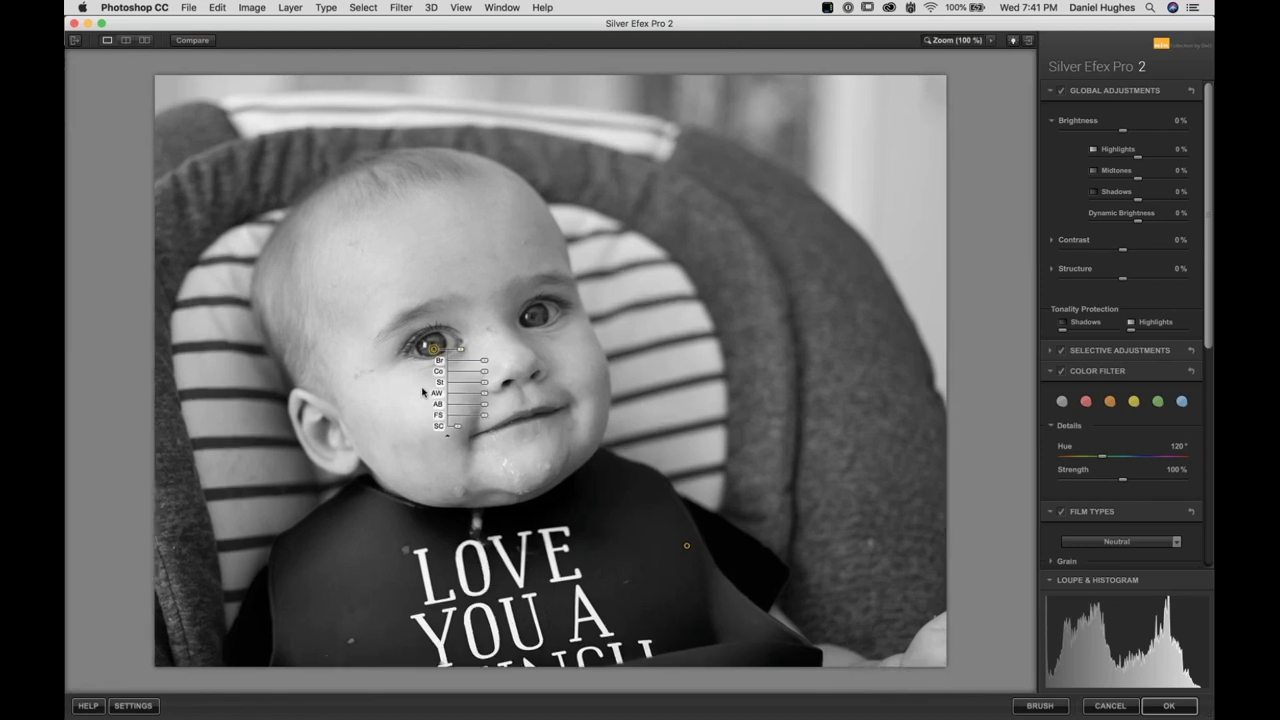
{"action": "left_click", "coordinate": [422, 392]}
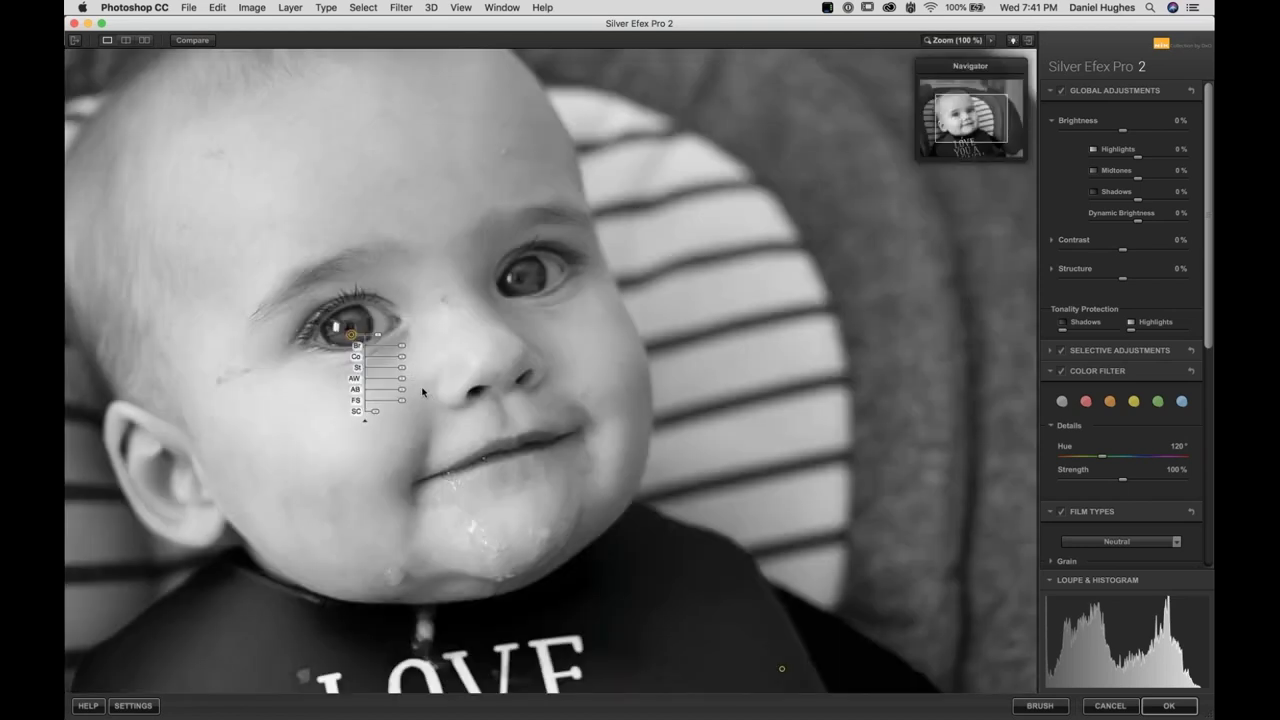
{"action": "left_click_drag", "start_coordinate": [957, 118], "coordinate": [949, 115]}
{"action": "left_click_drag", "start_coordinate": [460, 374], "coordinate": [512, 410]}
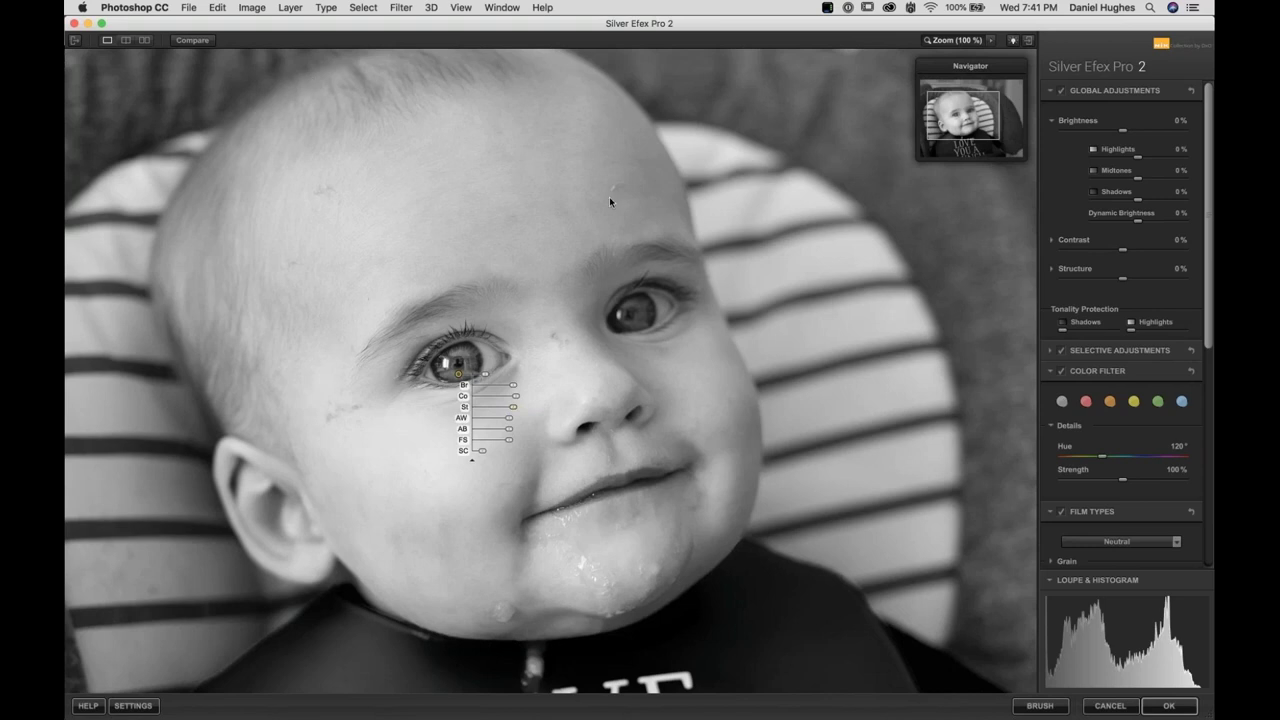
Duplicate the eye's control point onto the other eye and position it on the lower iris
{"action": "left_click", "coordinate": [708, 288]}
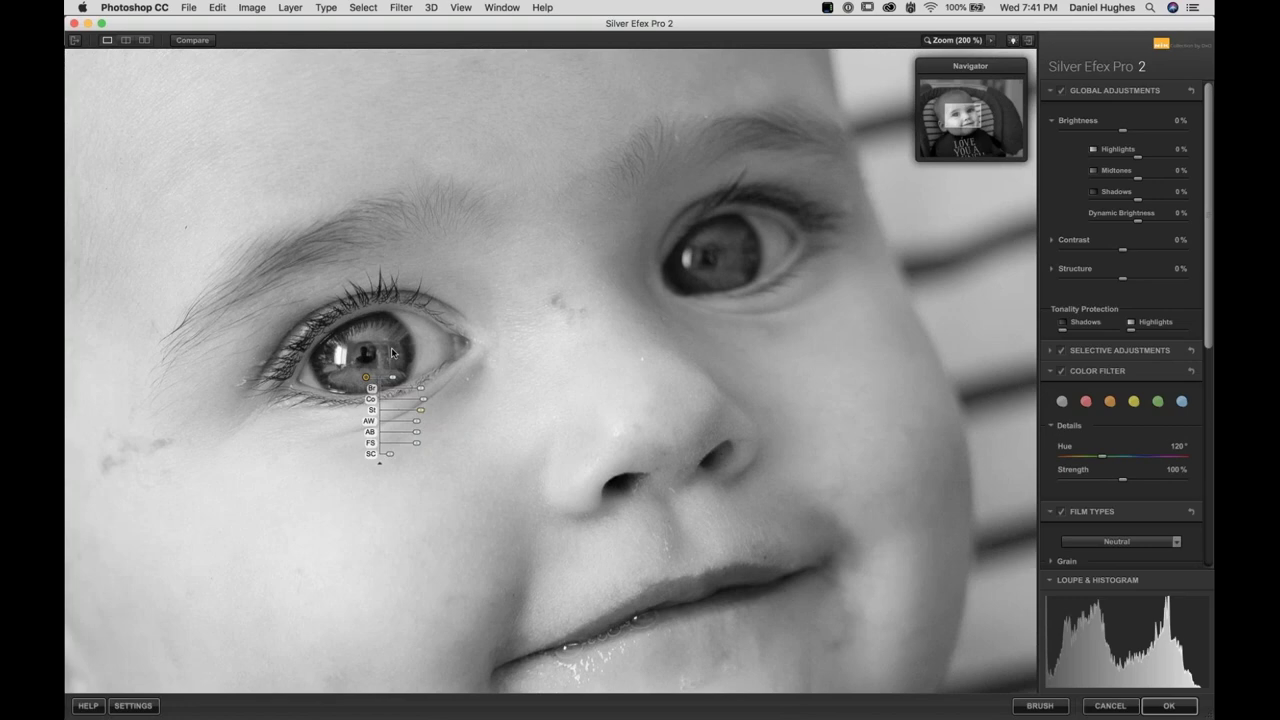
{"action": "left_click", "coordinate": [391, 347]}
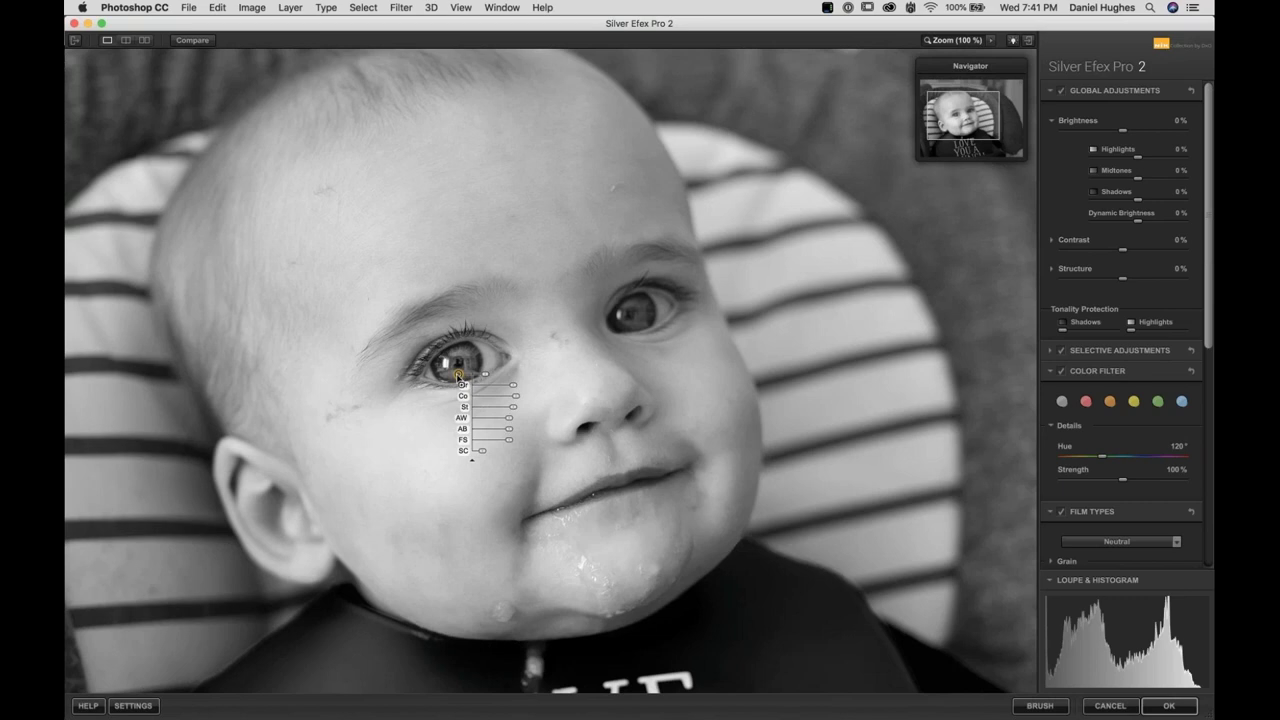
{"action": "left_click_drag", "start_coordinate": [458, 374], "coordinate": [632, 324]}
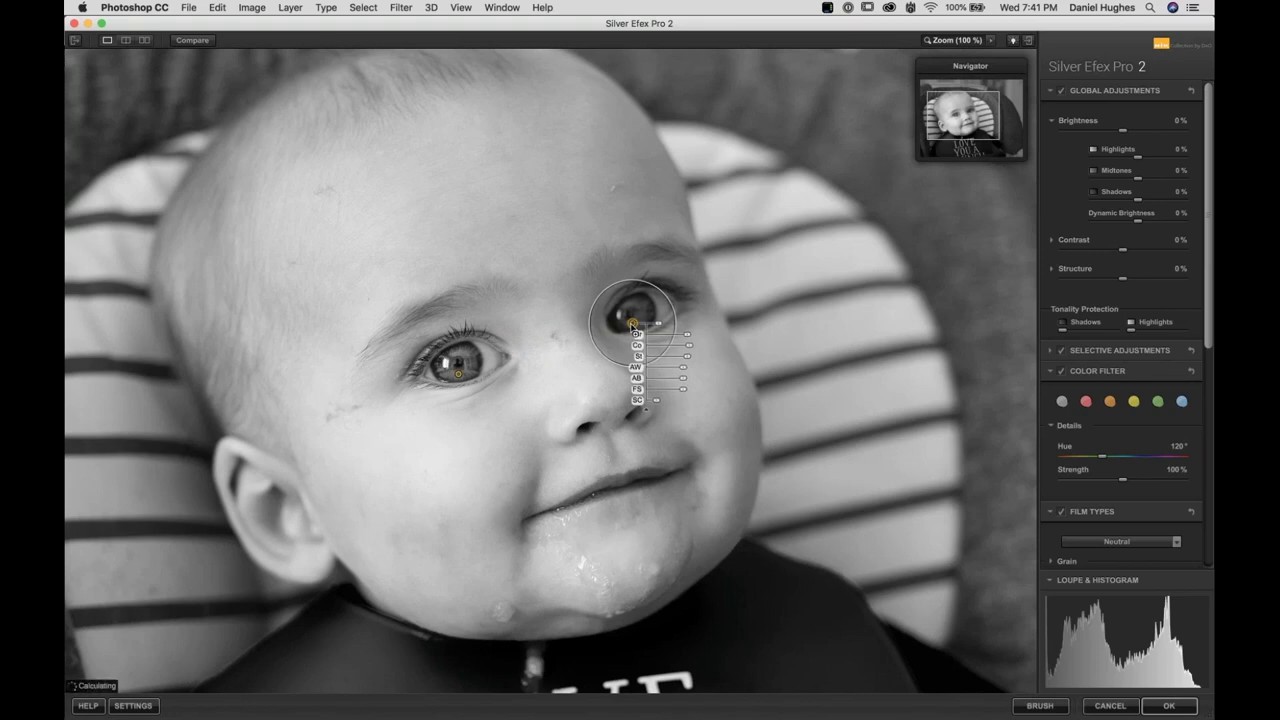
{"action": "left_click_drag", "start_coordinate": [632, 324], "coordinate": [638, 322]}
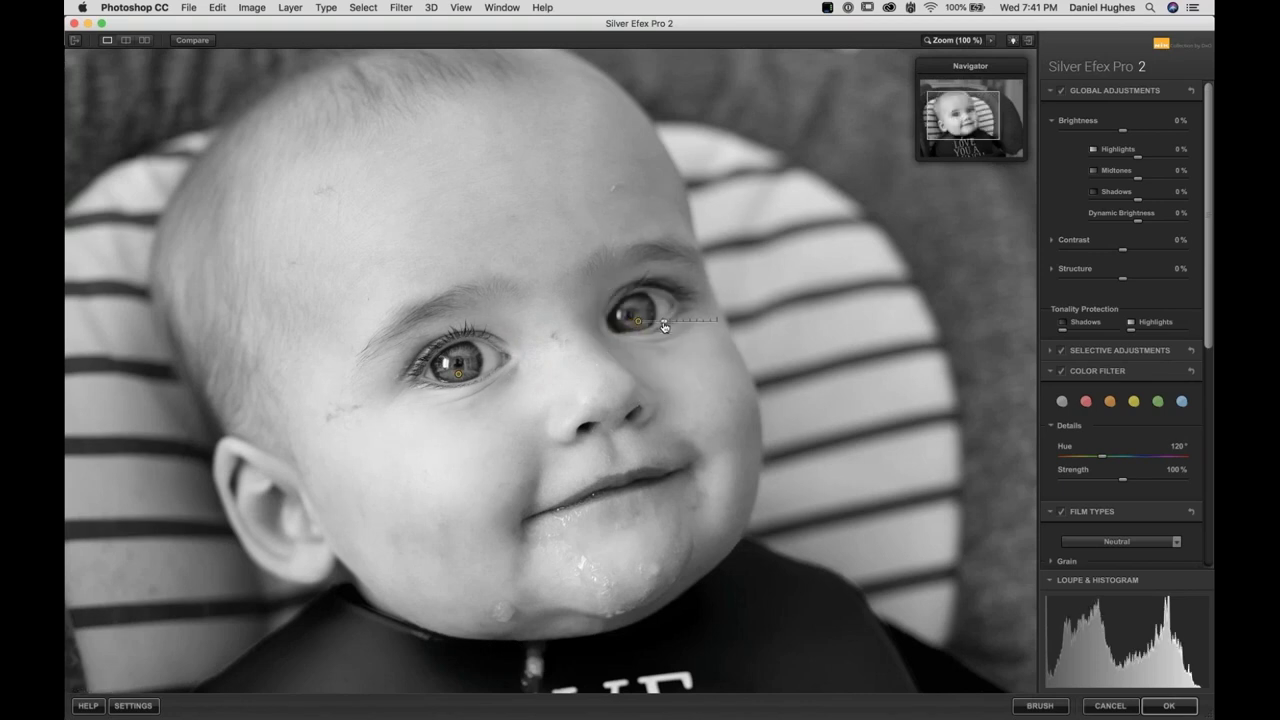
Set the second eye's control point to about 10% Brightness and apply the green-filtered conversion
{"action": "left_click_drag", "start_coordinate": [665, 327], "coordinate": [690, 324]}
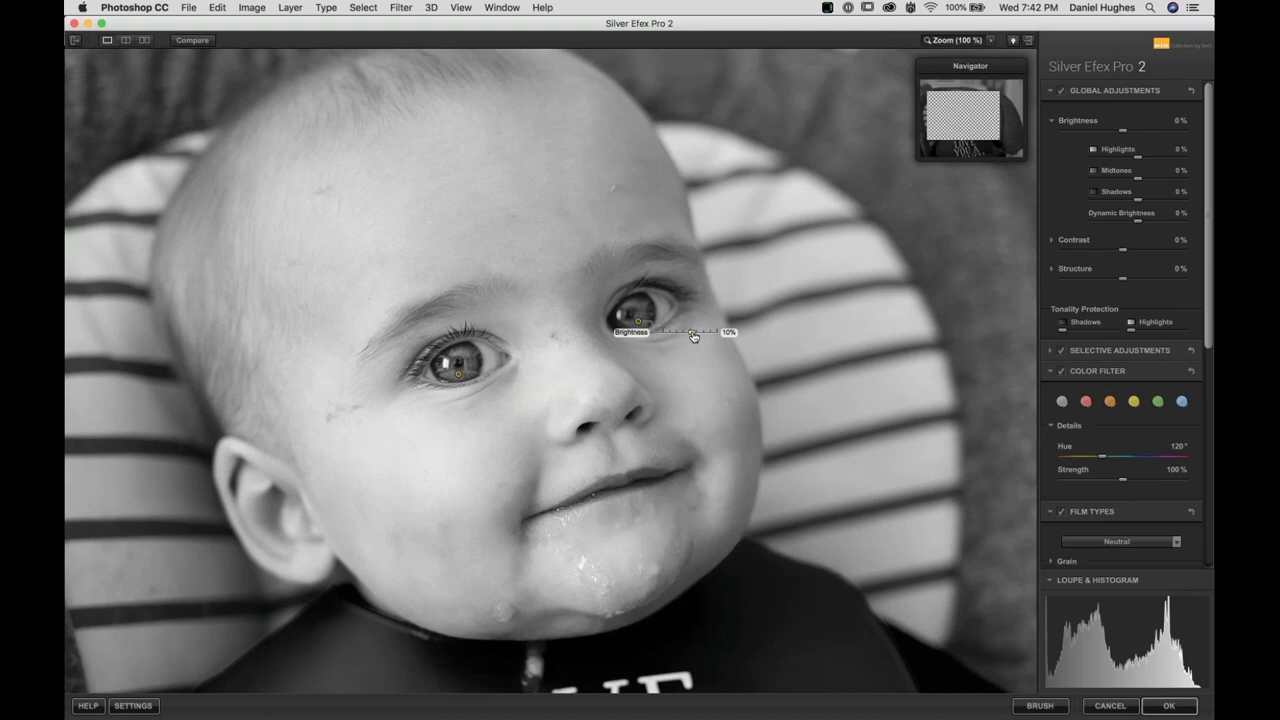
{"action": "left_click_drag", "start_coordinate": [693, 336], "coordinate": [689, 337]}
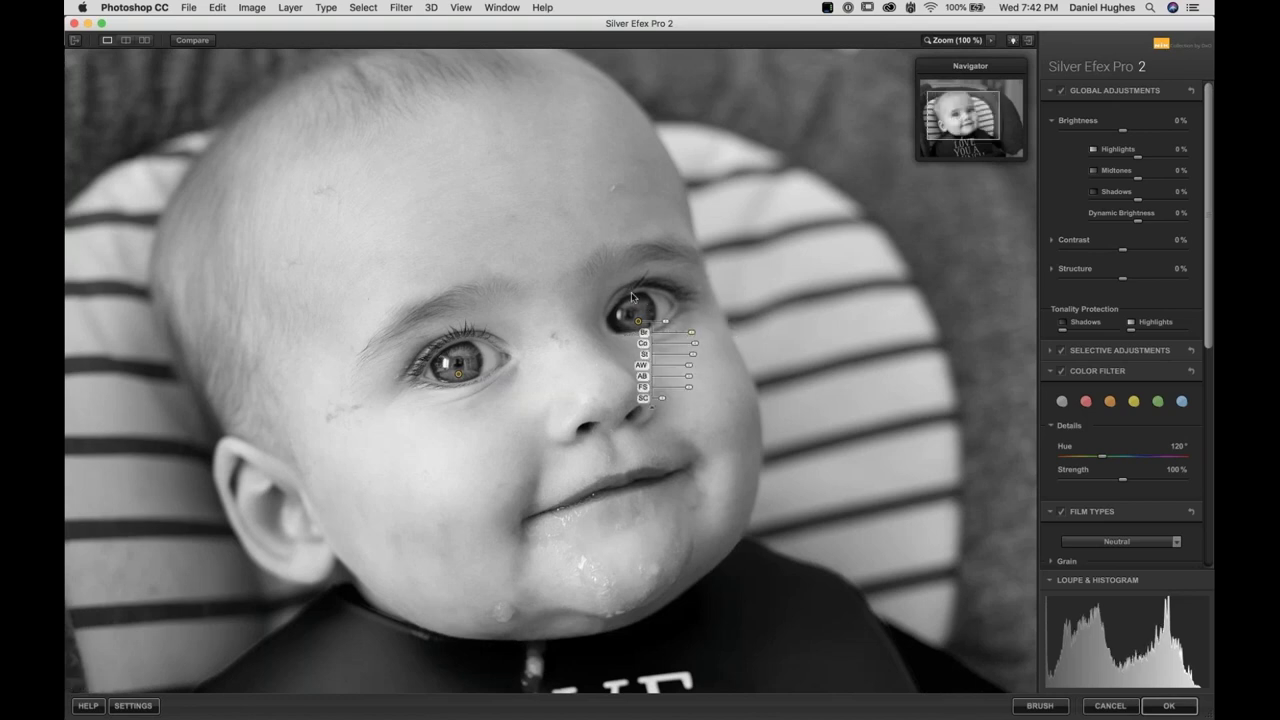
{"action": "left_click", "coordinate": [544, 261]}
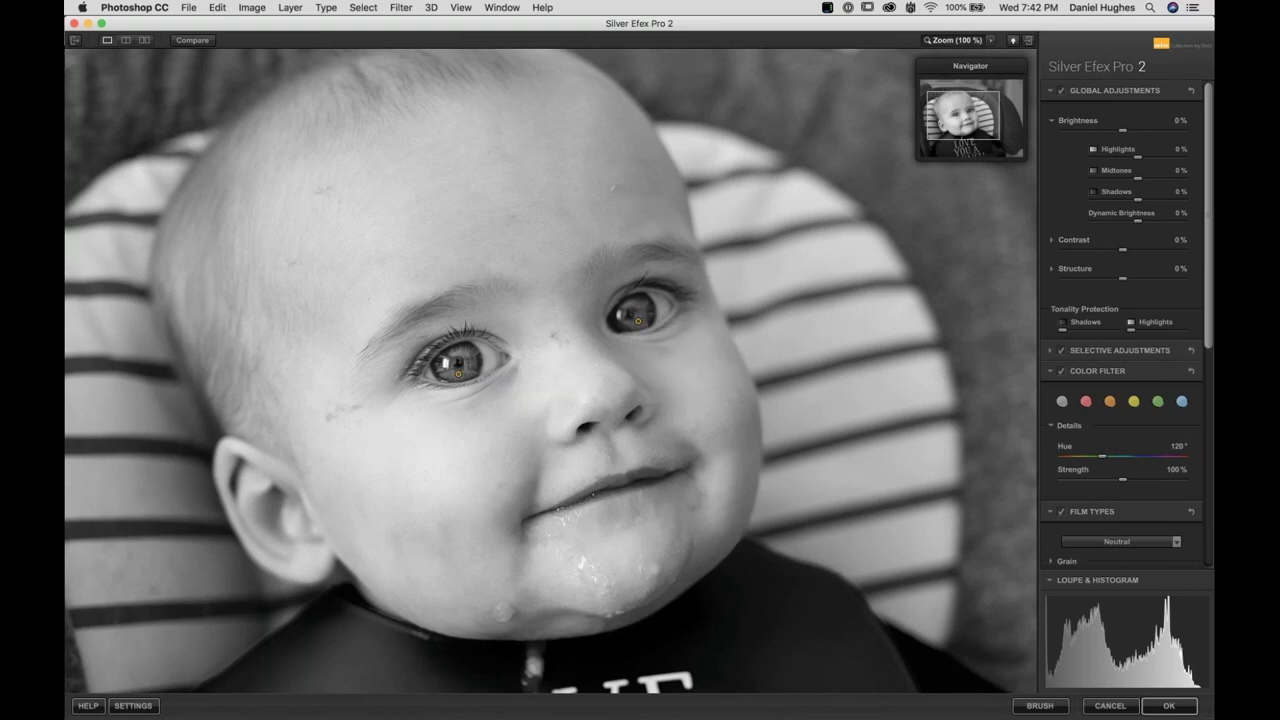
{"action": "left_click", "coordinate": [544, 261]}
{"action": "left_click", "coordinate": [608, 334]}
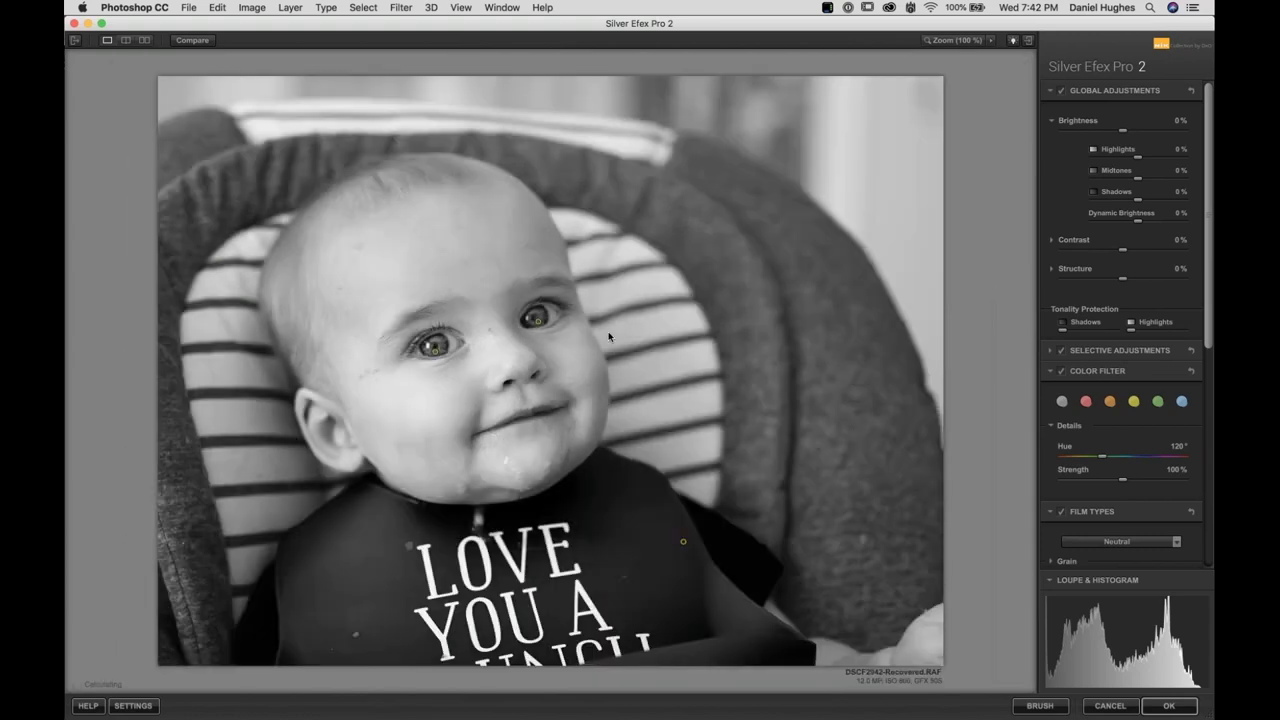
{"action": "left_click", "coordinate": [1158, 706]}
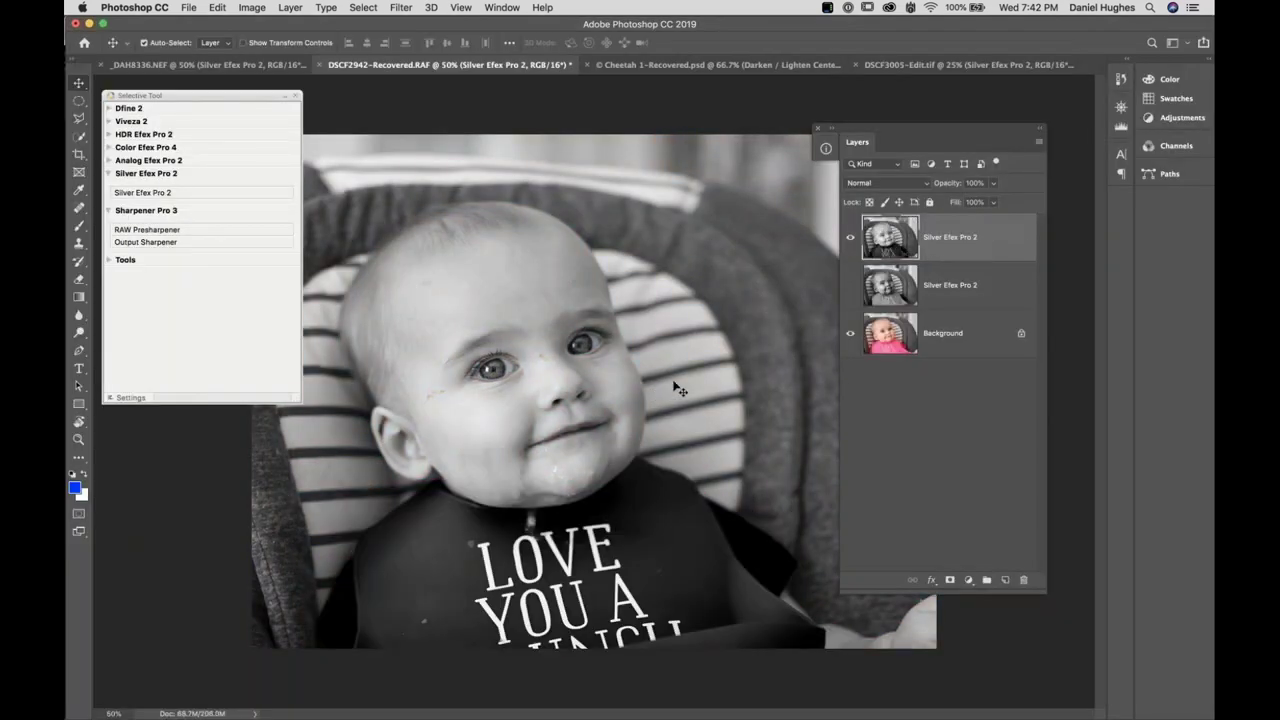
Show the lower Silver Efex Pro 2 layer and toggle the upper one to compare the two conversions
{"action": "left_click", "coordinate": [849, 286]}
{"action": "left_click", "coordinate": [851, 239]}
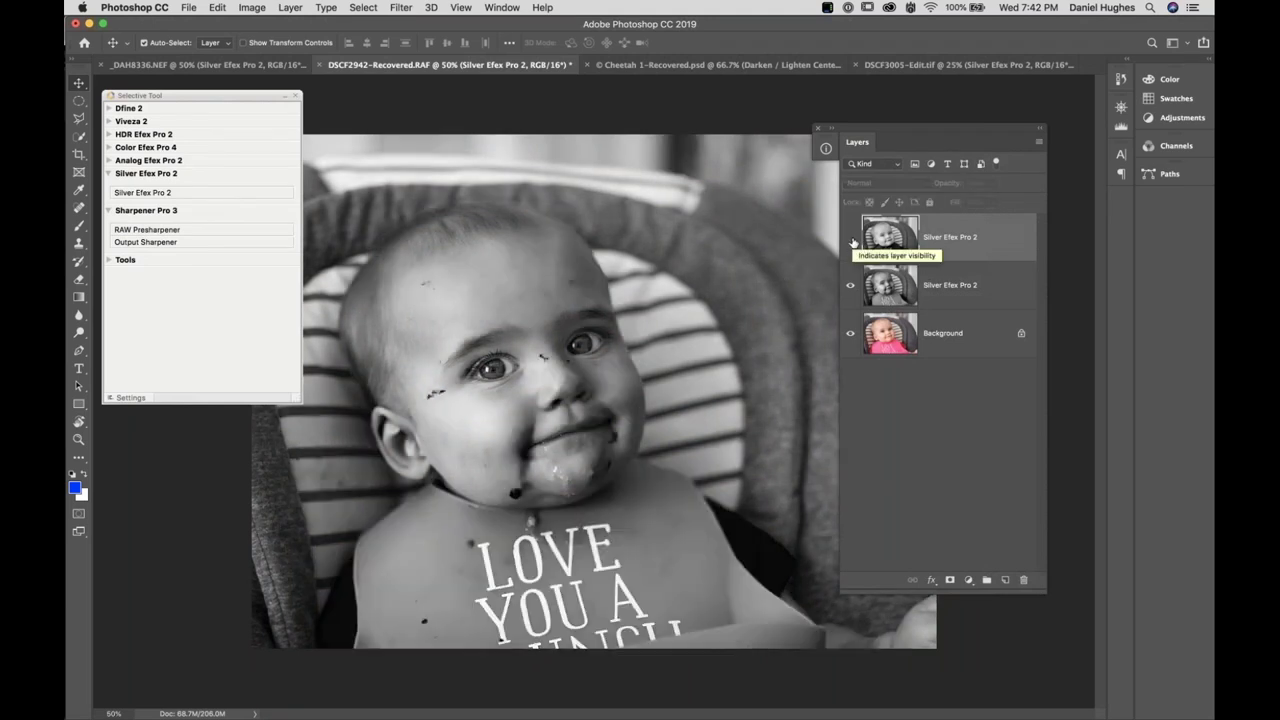
{"action": "left_click", "coordinate": [851, 239]}
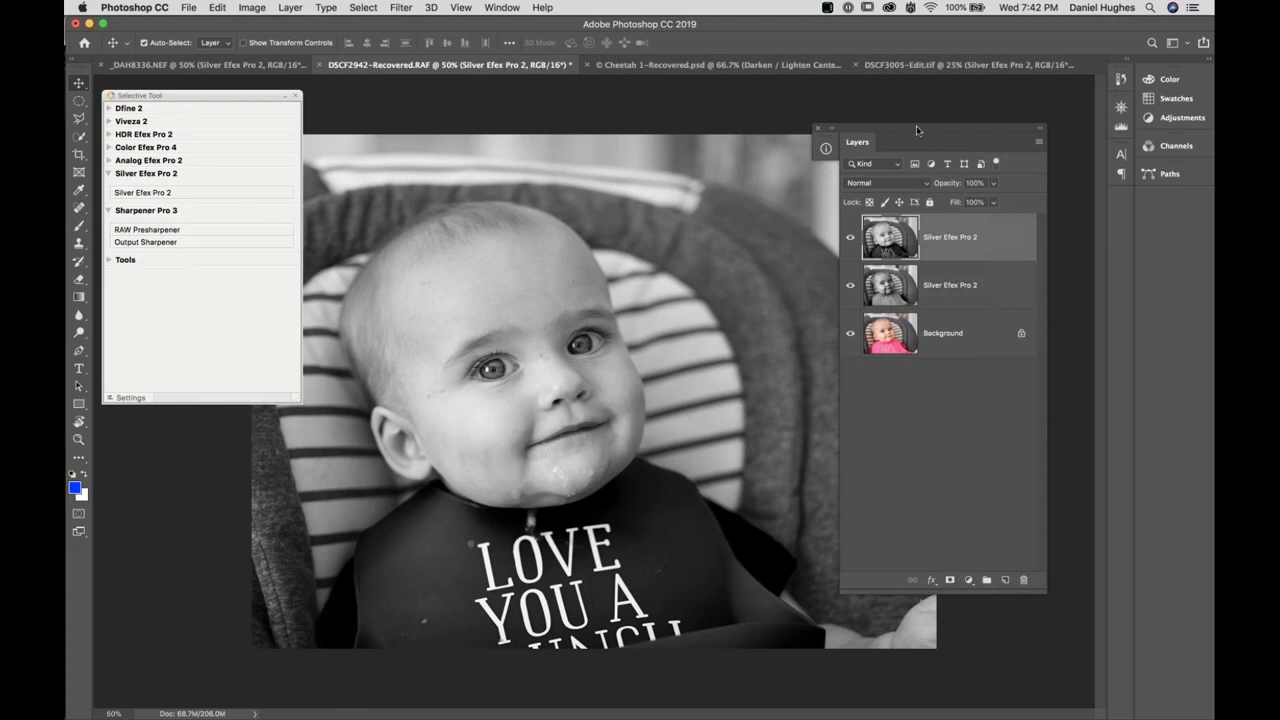
Add a black mask to the upper Silver Efex Pro 2 layer and paint the bib area white with the Brush
{"action": "left_click", "coordinate": [949, 581], "text": "alt"}
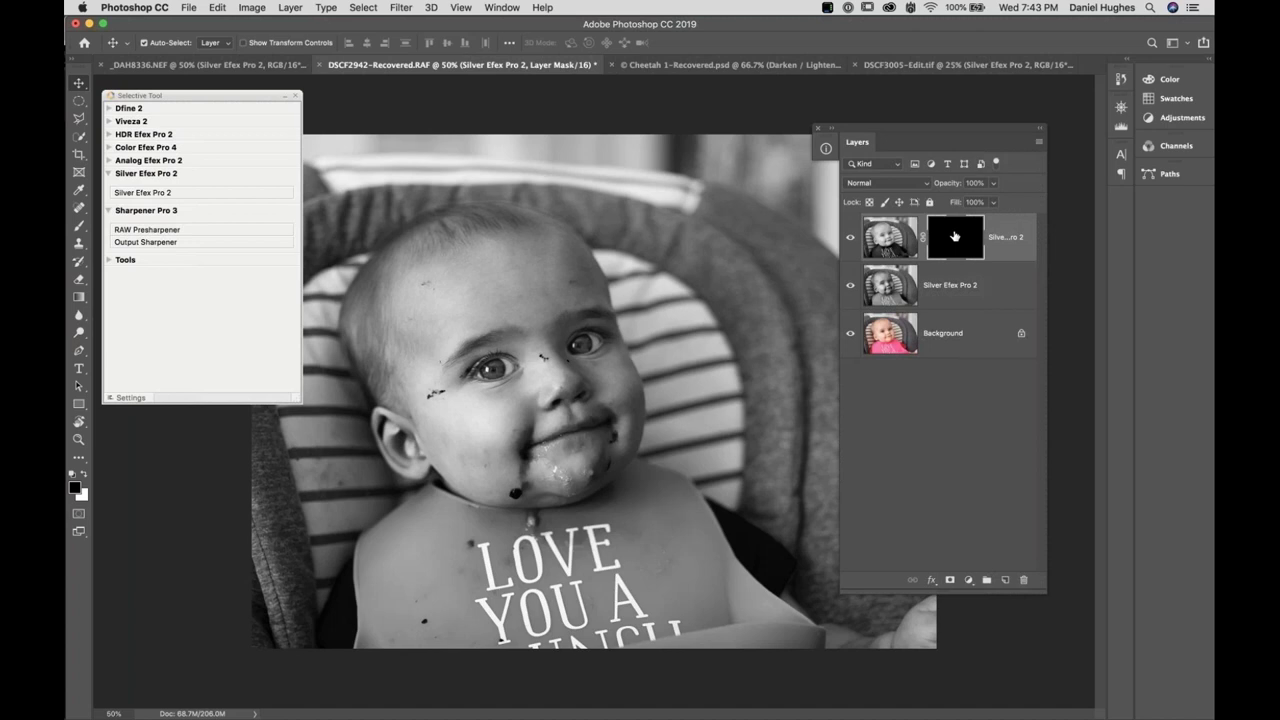
{"action": "left_click", "coordinate": [83, 479]}
{"action": "key", "text": "b"}
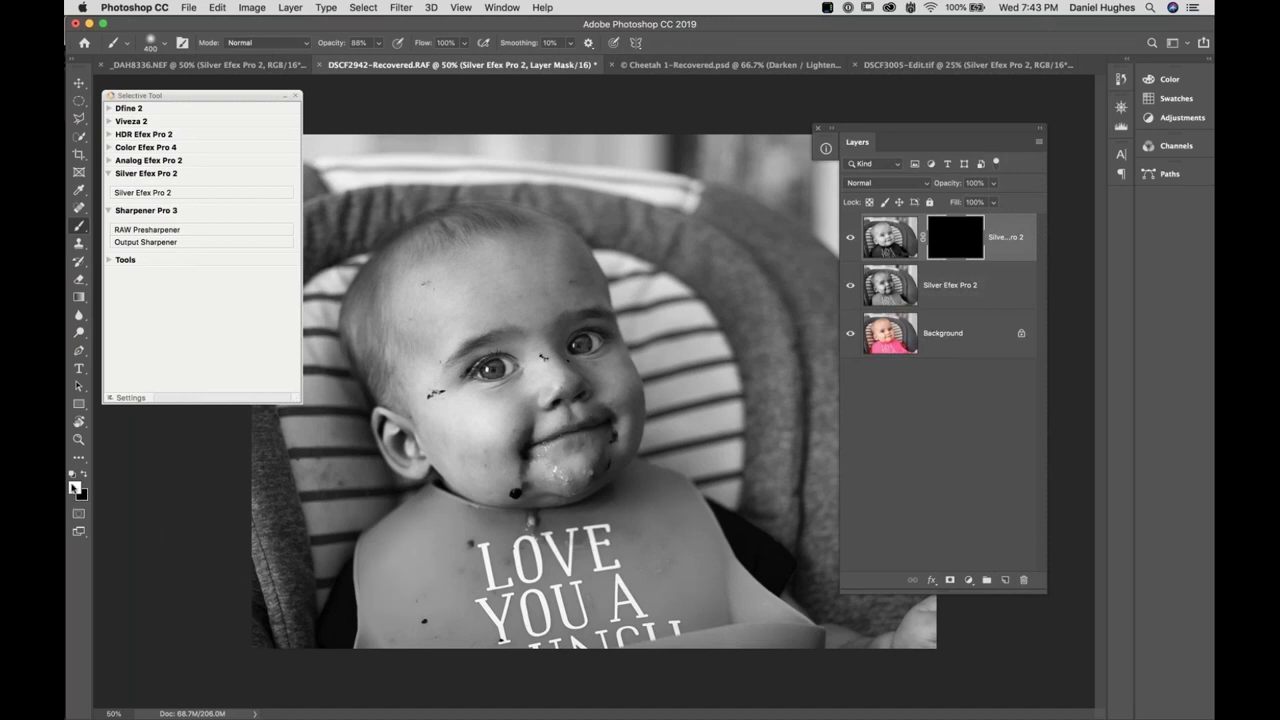
{"action": "mouse_move", "coordinate": [420, 602]}
{"action": "left_mouse_down"}
{"action": "mouse_move", "coordinate": [377, 630]}
{"action": "mouse_move", "coordinate": [384, 556]}
{"action": "mouse_move", "coordinate": [436, 506]}
{"action": "mouse_move", "coordinate": [470, 532]}
{"action": "mouse_move", "coordinate": [550, 552]}
{"action": "mouse_move", "coordinate": [640, 516]}
{"action": "mouse_move", "coordinate": [655, 494]}
{"action": "mouse_move", "coordinate": [705, 538]}
{"action": "mouse_move", "coordinate": [728, 590]}
{"action": "mouse_move", "coordinate": [772, 615]}
{"action": "mouse_move", "coordinate": [758, 633]}
{"action": "mouse_move", "coordinate": [430, 628]}
{"action": "left_mouse_up"}
{"action": "mouse_move", "coordinate": [406, 558]}
{"action": "left_mouse_down"}
{"action": "mouse_move", "coordinate": [455, 595]}
{"action": "mouse_move", "coordinate": [478, 565]}
{"action": "mouse_move", "coordinate": [505, 590]}
{"action": "mouse_move", "coordinate": [612, 600]}
{"action": "mouse_move", "coordinate": [640, 590]}
{"action": "mouse_move", "coordinate": [653, 548]}
{"action": "mouse_move", "coordinate": [685, 605]}
{"action": "mouse_move", "coordinate": [705, 615]}
{"action": "mouse_move", "coordinate": [718, 585]}
{"action": "mouse_move", "coordinate": [795, 635]}
{"action": "mouse_move", "coordinate": [770, 640]}
{"action": "mouse_move", "coordinate": [670, 595]}
{"action": "left_mouse_up"}
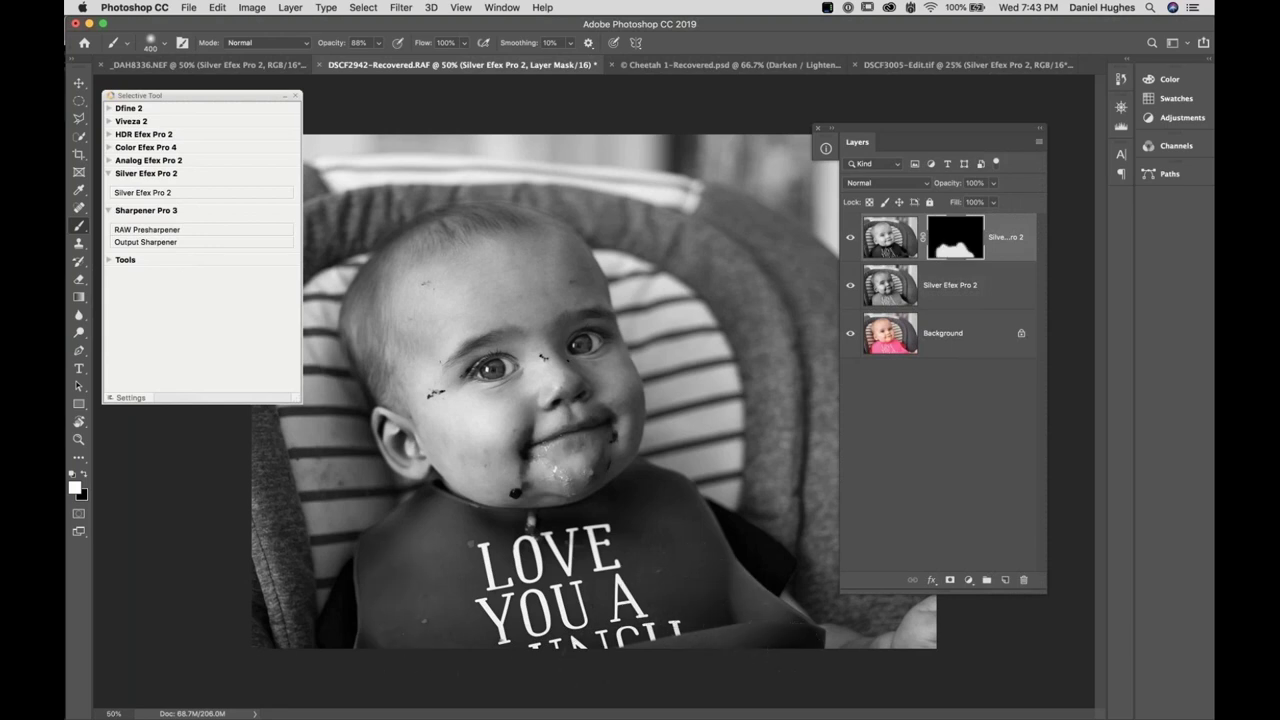
Reduce the brush size to 100 and paint the baby's eyes white in the upper conversion's mask
{"action": "key", "text": "bracketleft"}
{"action": "key", "text": "bracketleft"}
{"action": "key", "text": "bracketleft"}
{"action": "key", "text": "bracketleft"}
{"action": "key", "text": "bracketleft"}
{"action": "key", "text": "bracketleft"}
{"action": "key", "text": "bracketleft"}
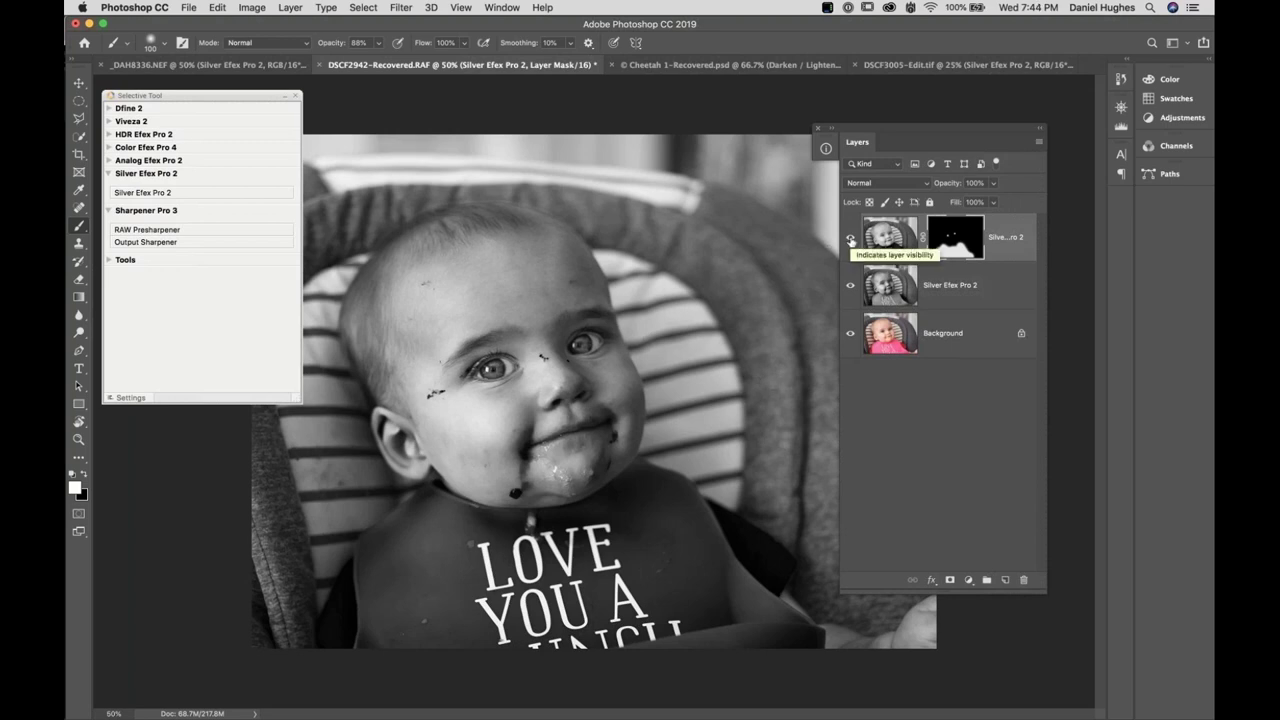
Toggle the masked Silver Efex Pro 2 layer off and on to compare the image with and without it
{"action": "left_click", "coordinate": [850, 238]}
{"action": "left_click", "coordinate": [850, 238]}
{"action": "left_click", "coordinate": [850, 238]}
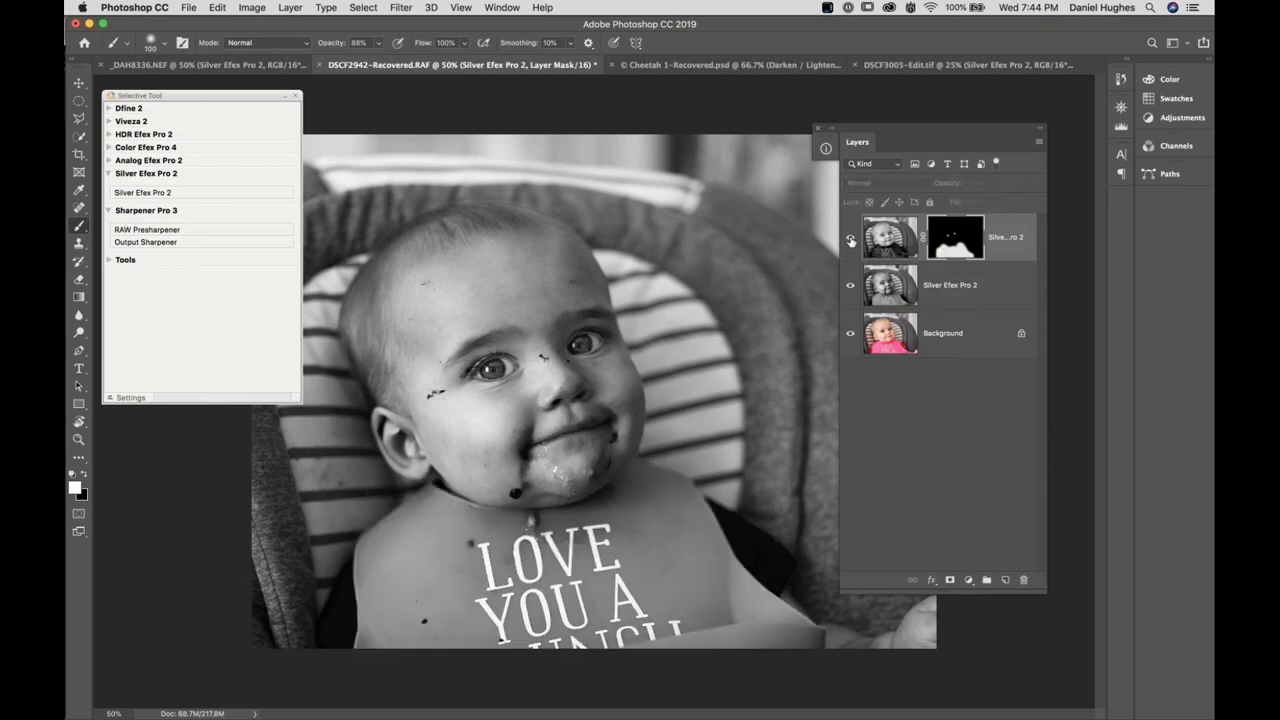
{"action": "left_click", "coordinate": [850, 238]}
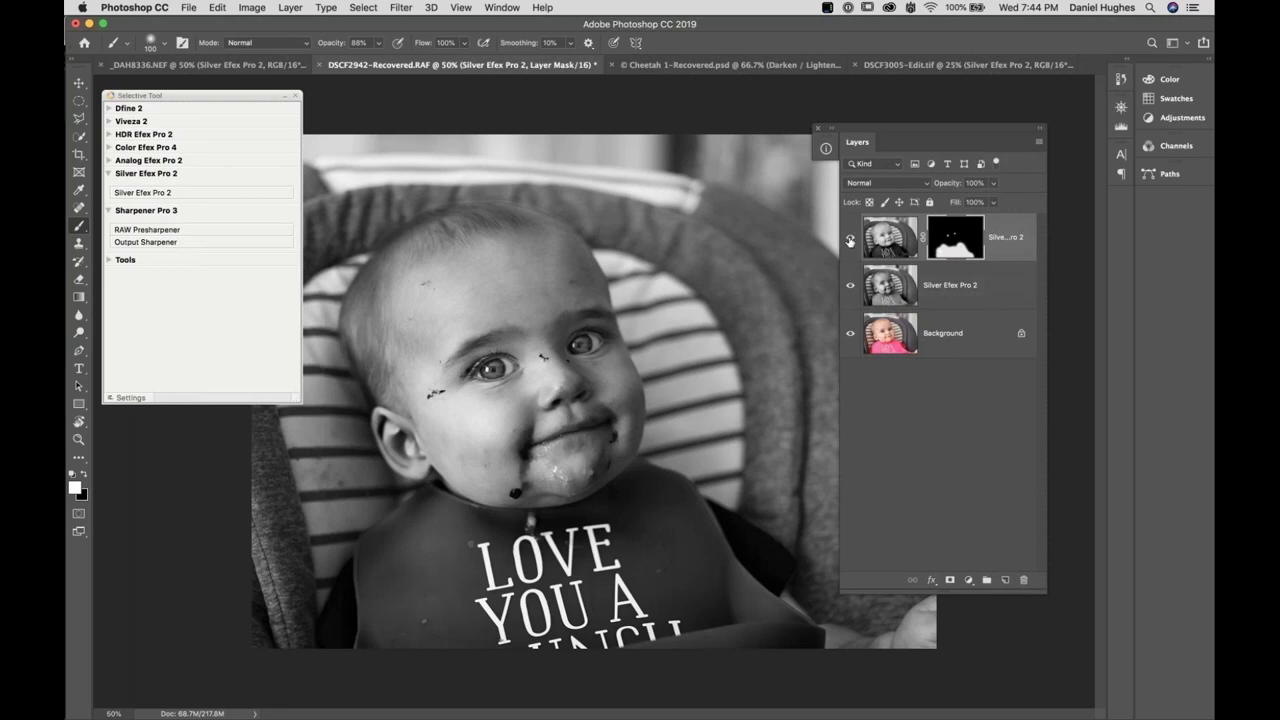
{"action": "left_click", "coordinate": [850, 238]}
{"action": "left_click", "coordinate": [850, 238]}
Hide both conversion layers and start a third Silver Efex Pro 2 conversion from the Background
{"action": "left_click_drag", "start_coordinate": [850, 238], "coordinate": [853, 287]}
{"action": "left_click", "coordinate": [842, 350]}
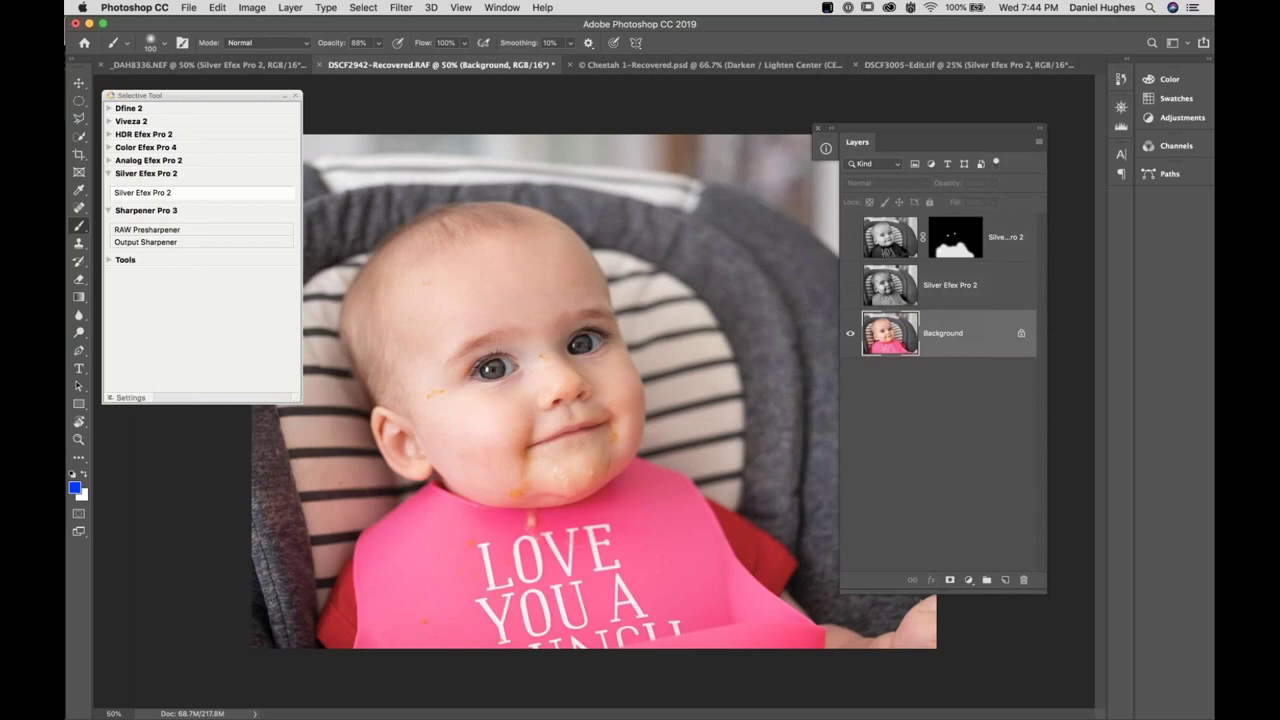
{"action": "left_click", "coordinate": [150, 192]}
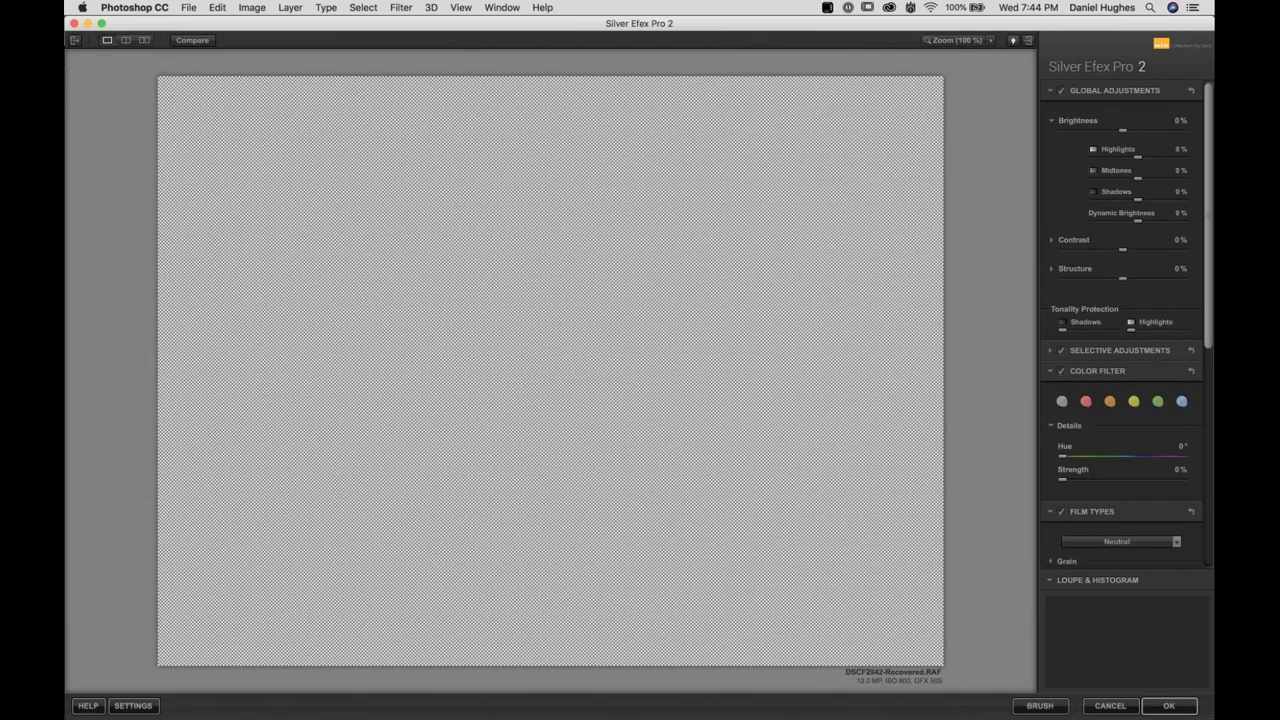
Set Soft Contrast to -66% and Amplify Blacks to 30% in the global contrast adjustments
{"action": "left_click", "coordinate": [1073, 239]}
{"action": "left_click_drag", "start_coordinate": [1128, 322], "coordinate": [1125, 322]}
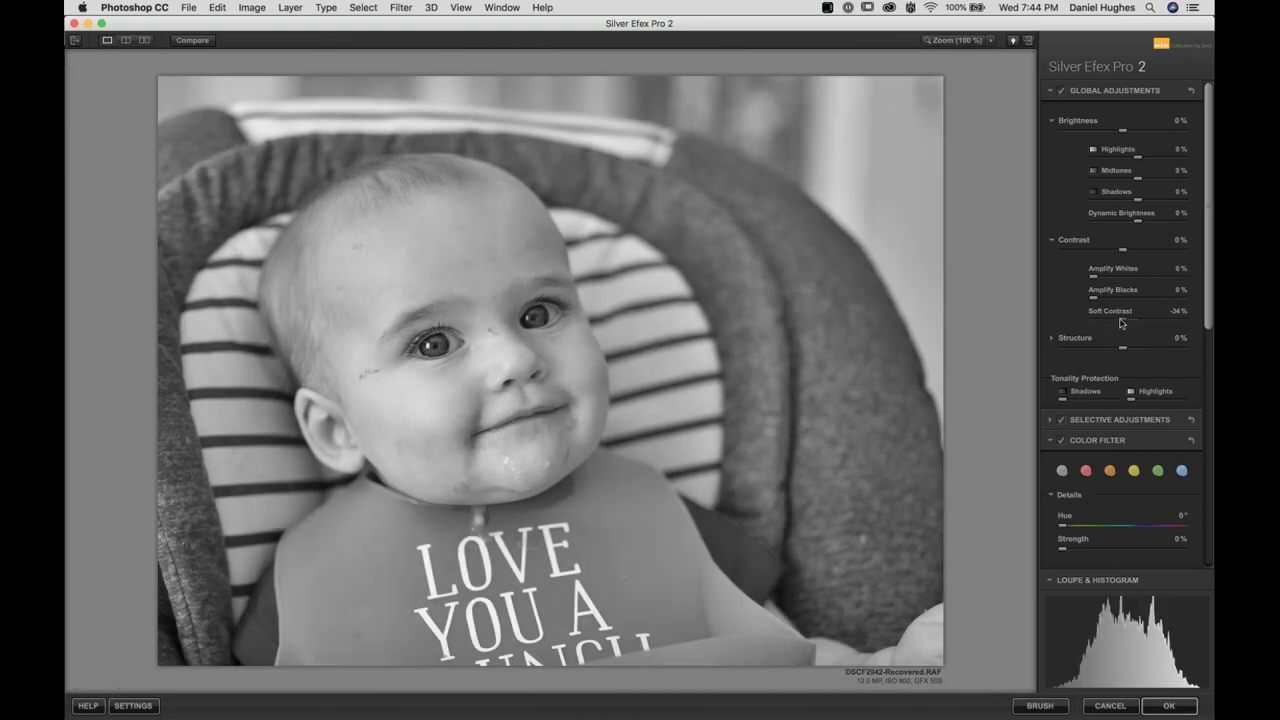
{"action": "left_click_drag", "start_coordinate": [1121, 320], "coordinate": [1109, 321]}
{"action": "left_click", "coordinate": [1106, 298]}
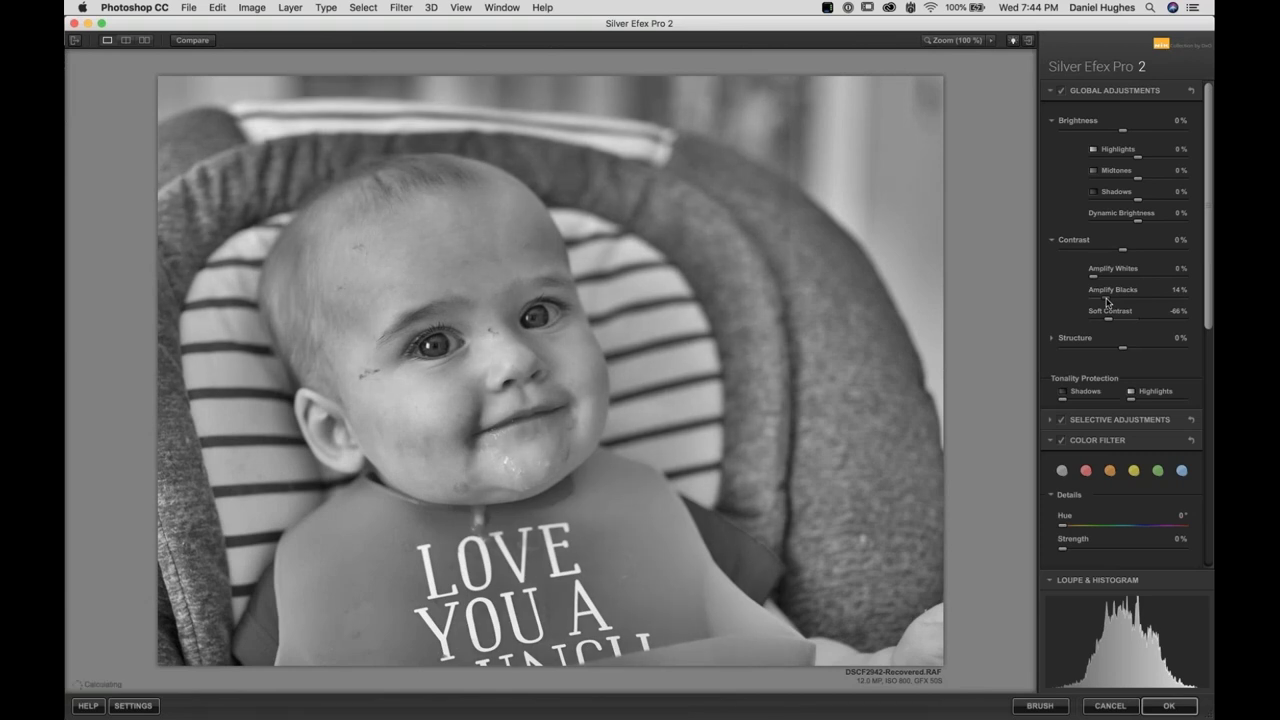
{"action": "left_click_drag", "start_coordinate": [1106, 300], "coordinate": [1121, 298]}
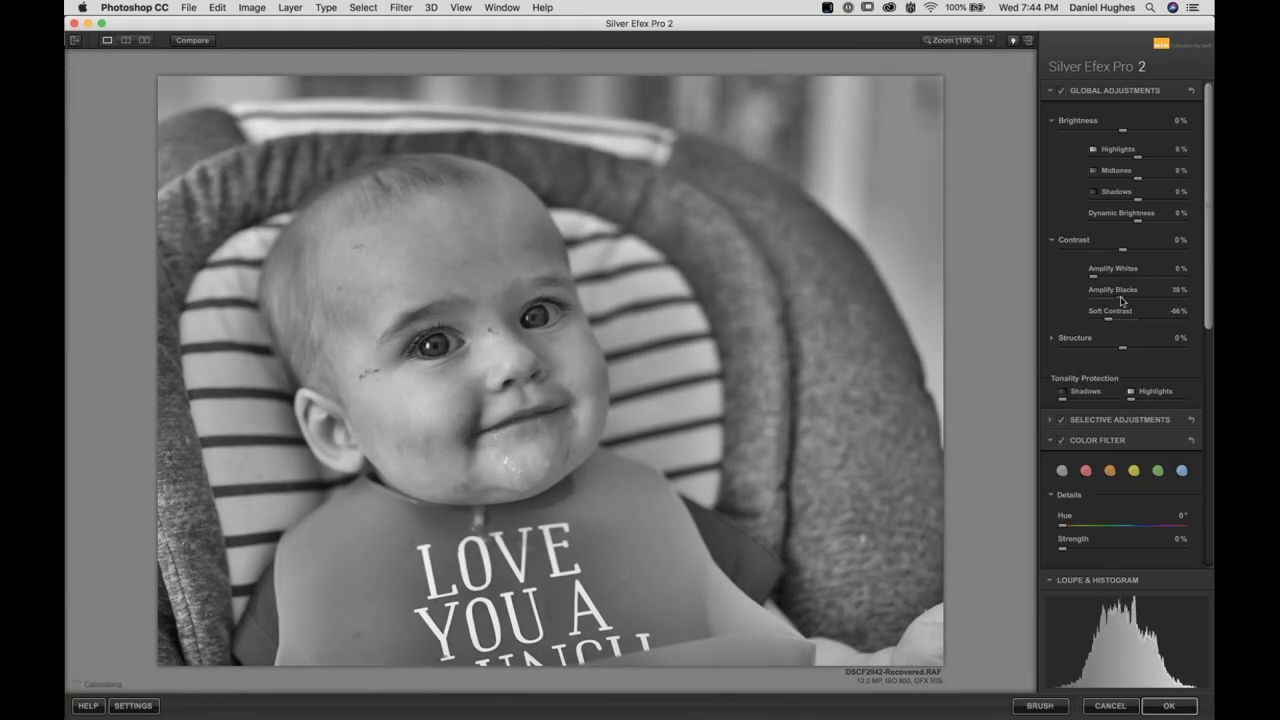
Set Highlights to 21%, Midtones to 10%, Shadows to -37%, Dynamic Brightness to 21% and Contrast to 11%
{"action": "left_click_drag", "start_coordinate": [1137, 199], "coordinate": [1147, 159]}
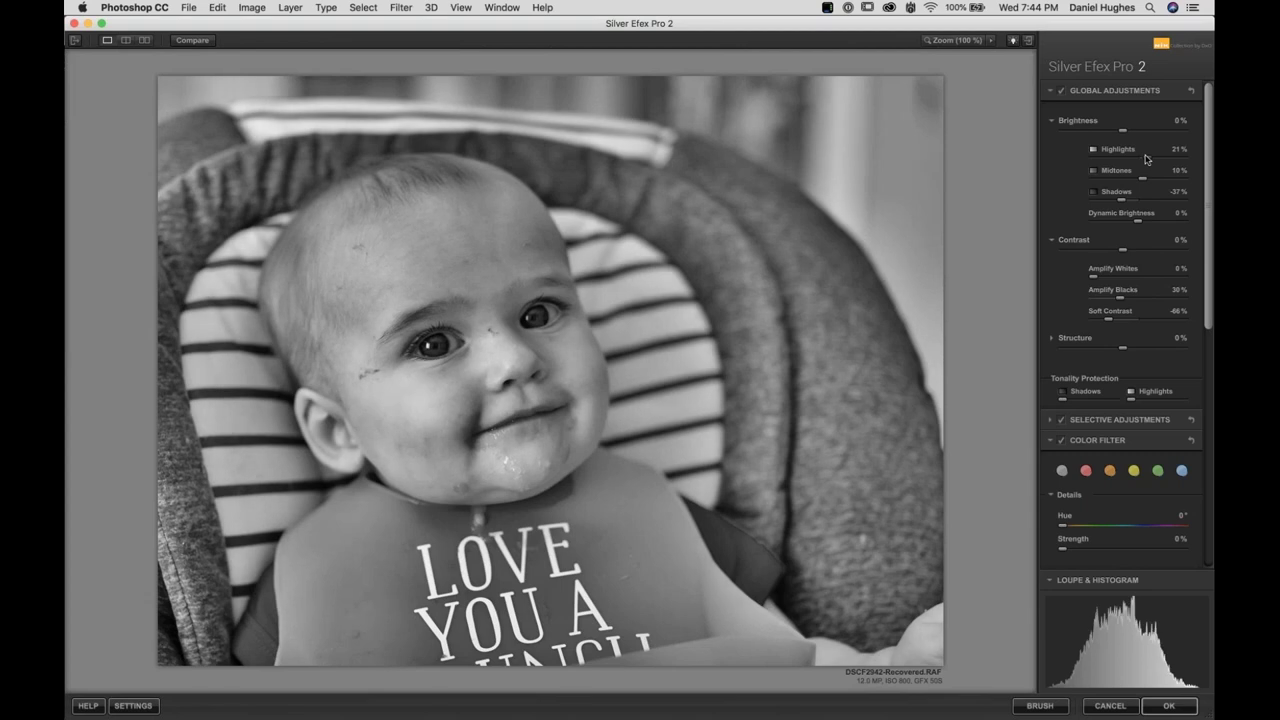
{"action": "left_click_drag", "start_coordinate": [1138, 222], "coordinate": [1148, 226]}
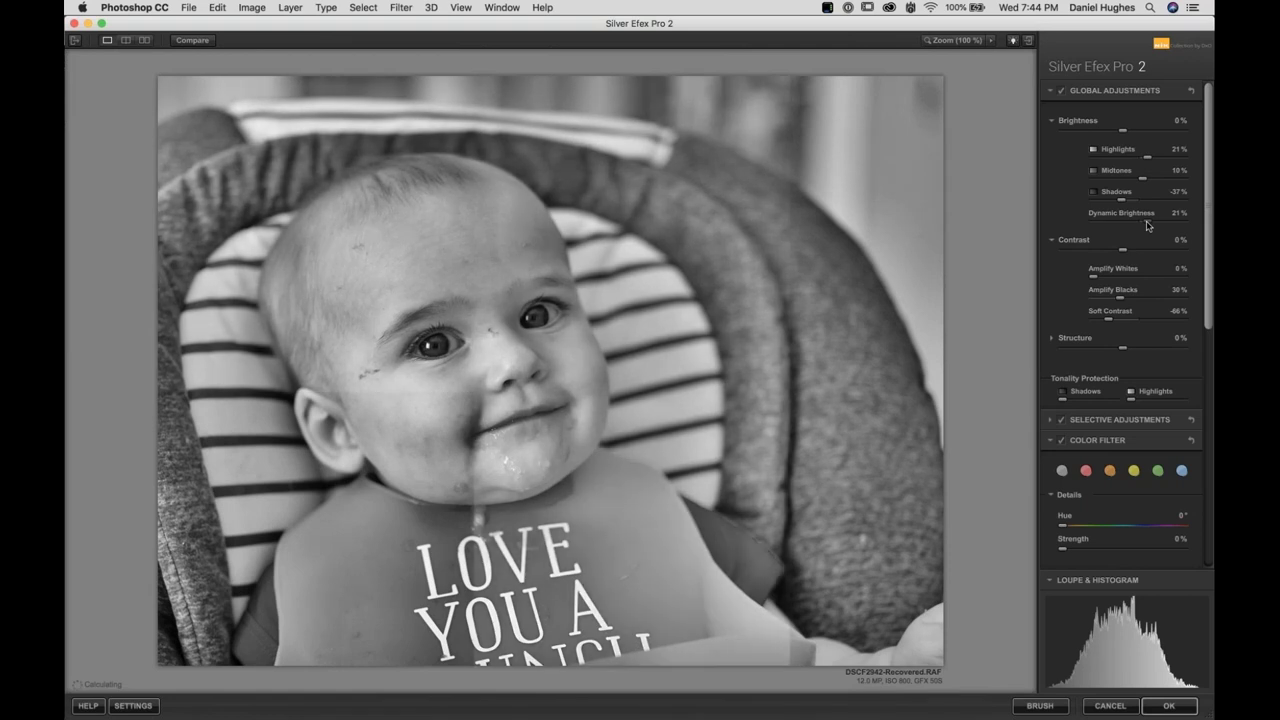
{"action": "left_click_drag", "start_coordinate": [1124, 253], "coordinate": [1131, 254]}
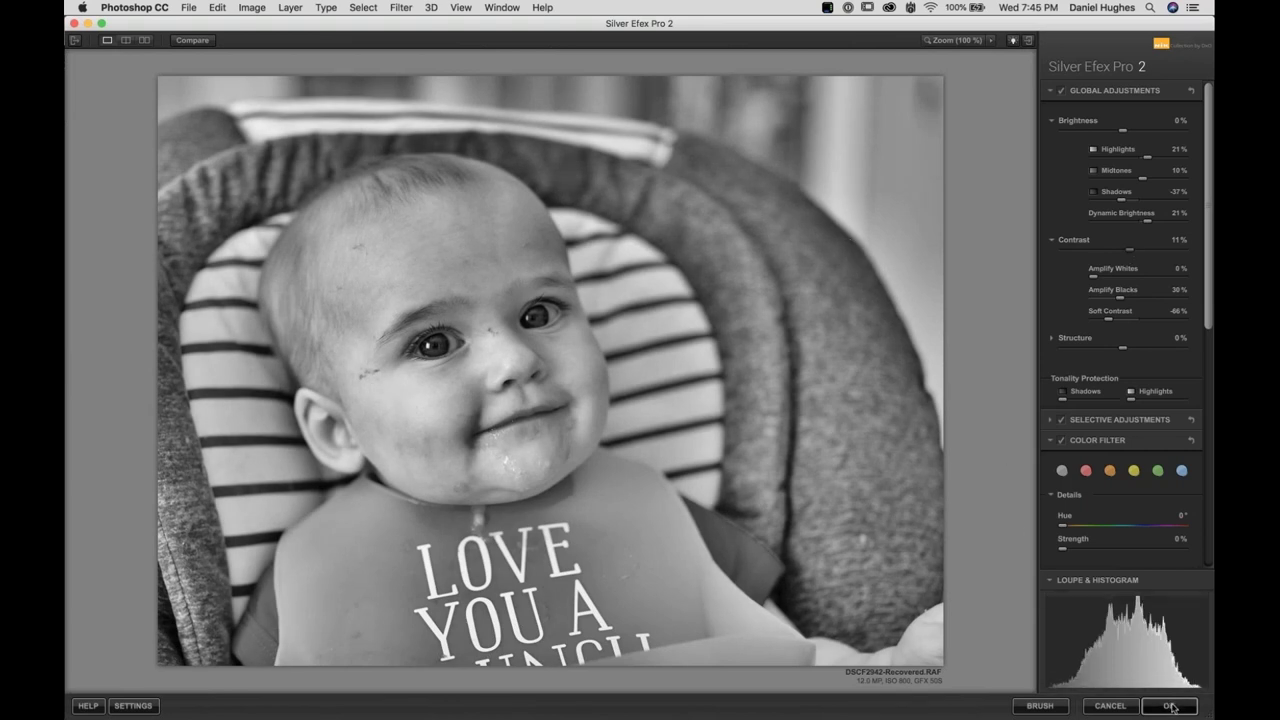
Return the third conversion to Photoshop for selective brushing and show the two earlier conversion layers
{"action": "left_click", "coordinate": [1039, 709]}
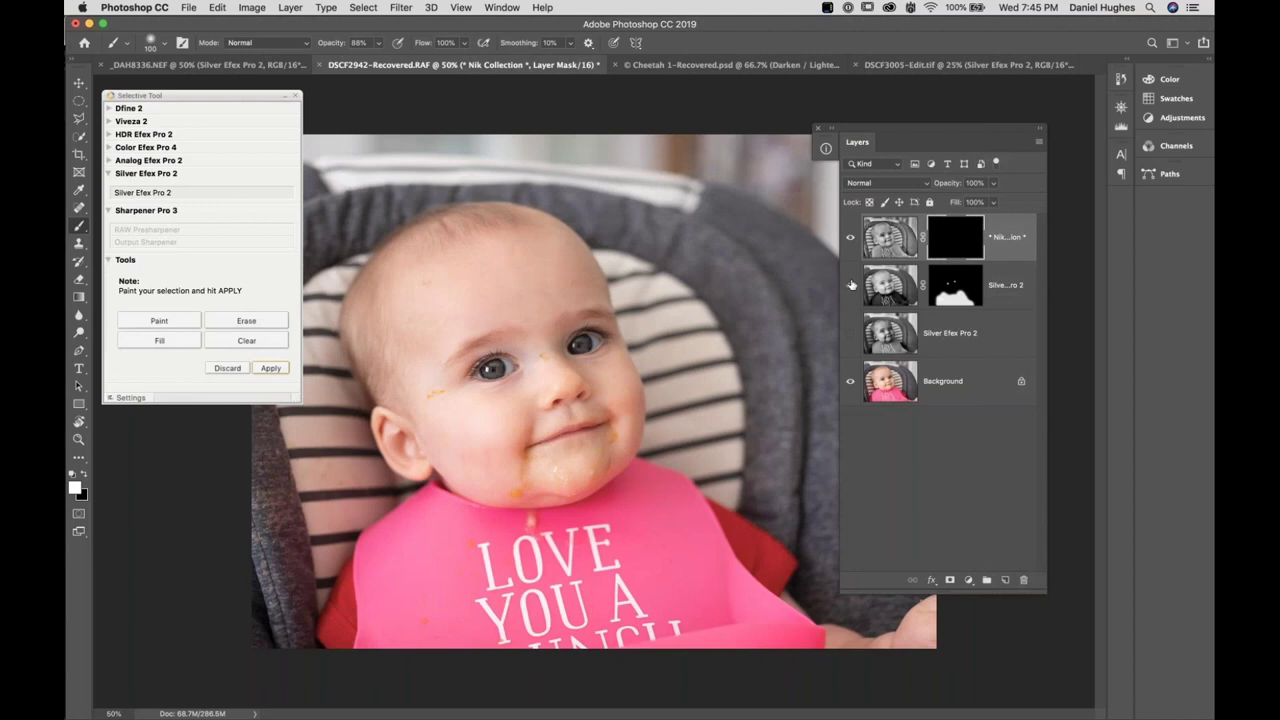
{"action": "left_click", "coordinate": [850, 334]}
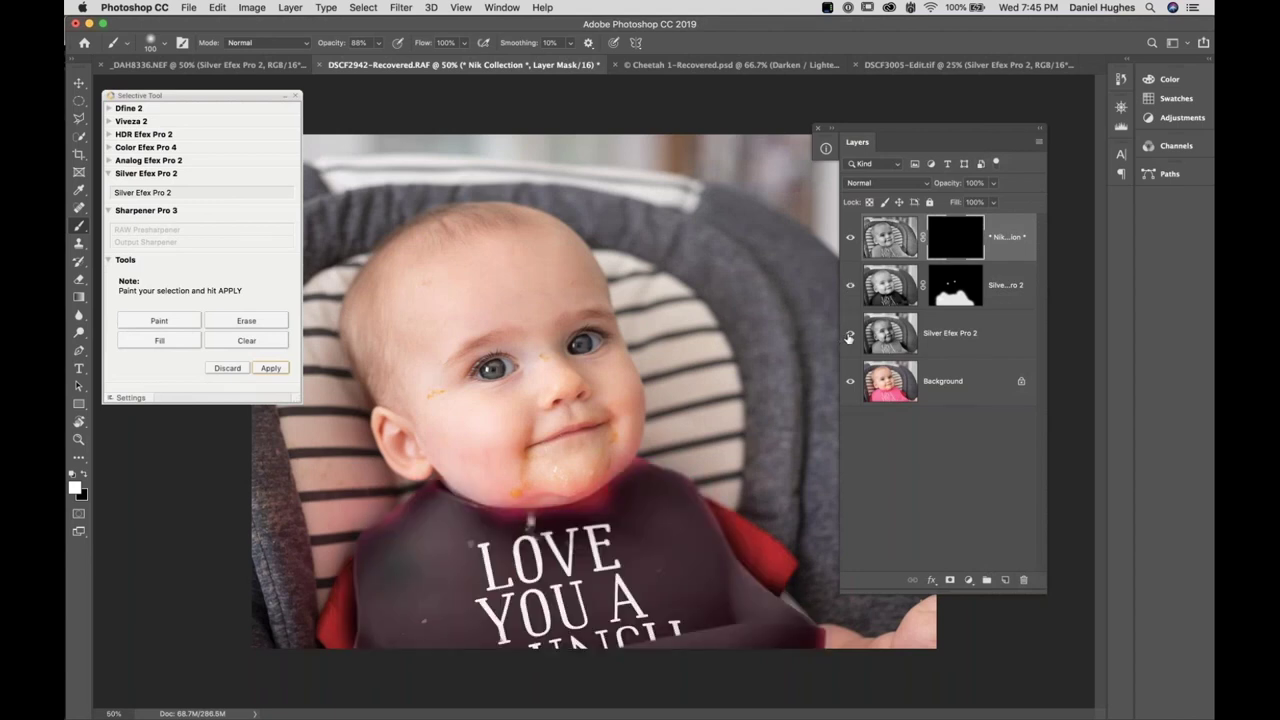
{"action": "left_click", "coordinate": [849, 335]}
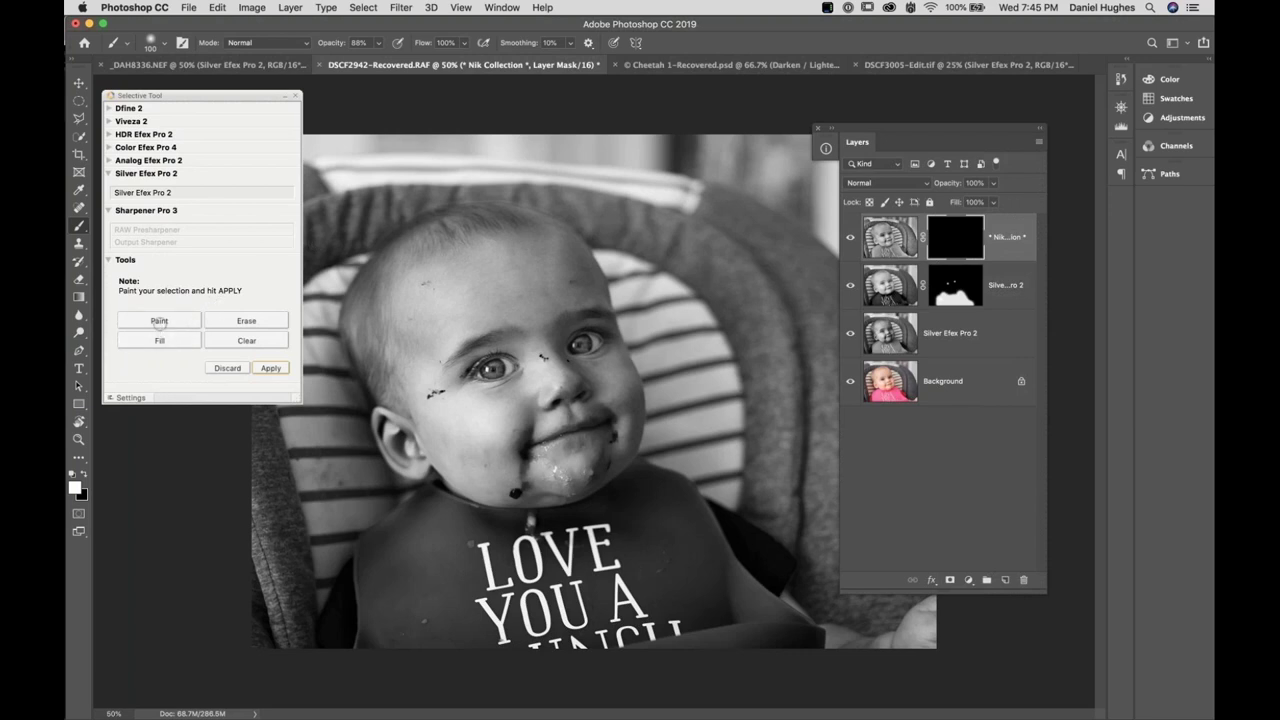
Turn on the Selective Tool's Paint mode and move the Selective Tool and Layers windows clear of the image
{"action": "mouse_move", "coordinate": [176, 95]}
{"action": "left_mouse_down"}
{"action": "mouse_move", "coordinate": [174, 131]}
{"action": "mouse_move", "coordinate": [228, 133]}
{"action": "mouse_move", "coordinate": [212, 109]}
{"action": "mouse_move", "coordinate": [168, 115]}
{"action": "left_mouse_up"}
{"action": "left_click", "coordinate": [153, 349]}
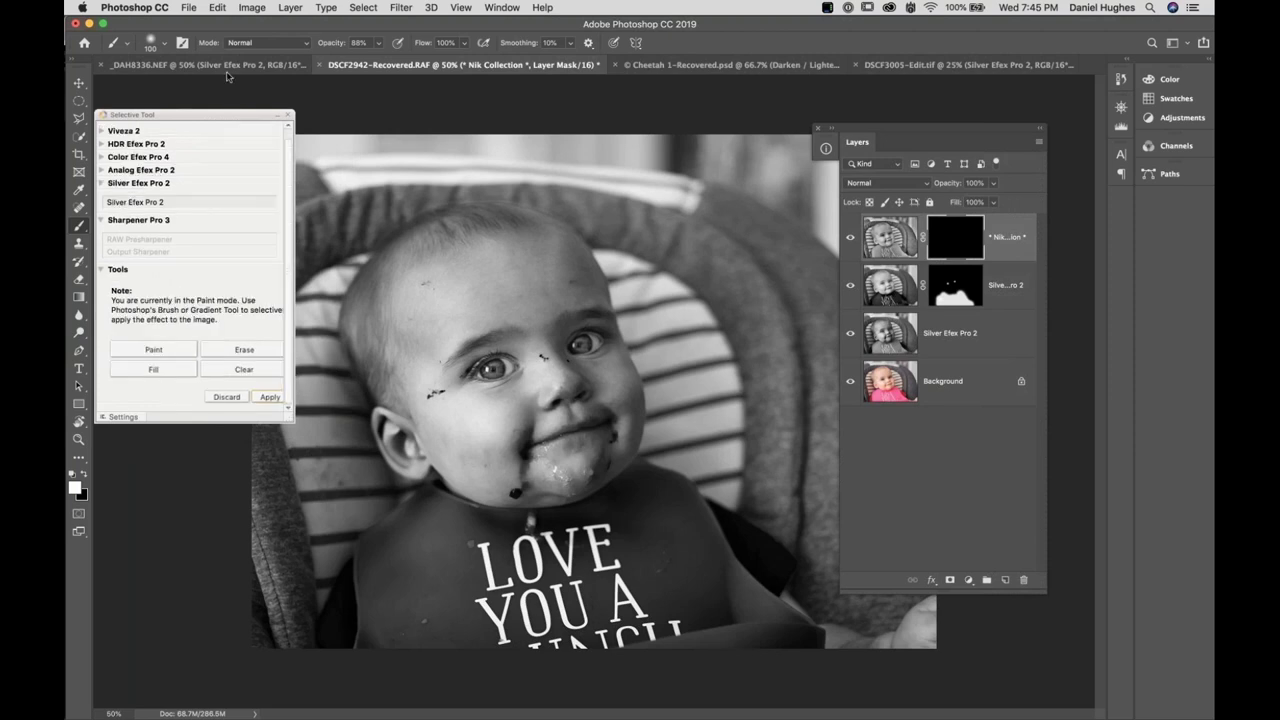
{"action": "left_click_drag", "start_coordinate": [912, 136], "coordinate": [1052, 127]}
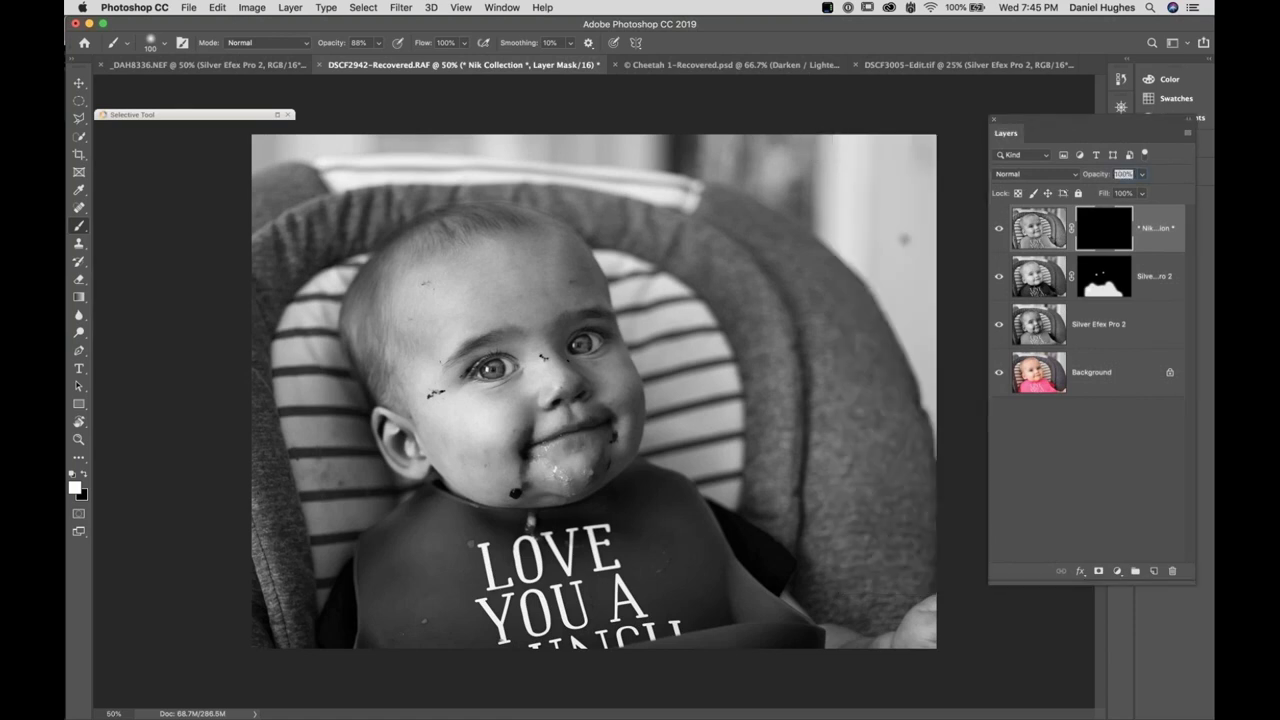
Enlarge the brush to 1200 and paint the third conversion onto the outer sides of the baby seat
{"action": "key", "text": "bracketright"}
{"action": "key", "text": "bracketright"}
{"action": "key", "text": "bracketright"}
{"action": "key", "text": "bracketright"}
{"action": "key", "text": "bracketright"}
{"action": "key", "text": "bracketright"}
{"action": "key", "text": "bracketright"}
{"action": "key", "text": "bracketright"}
{"action": "key", "text": "bracketright"}
{"action": "key", "text": "bracketright"}
{"action": "key", "text": "bracketright"}
{"action": "key", "text": "bracketright"}
{"action": "key", "text": "bracketright"}
{"action": "left_click_drag", "start_coordinate": [780, 250], "coordinate": [800, 560]}
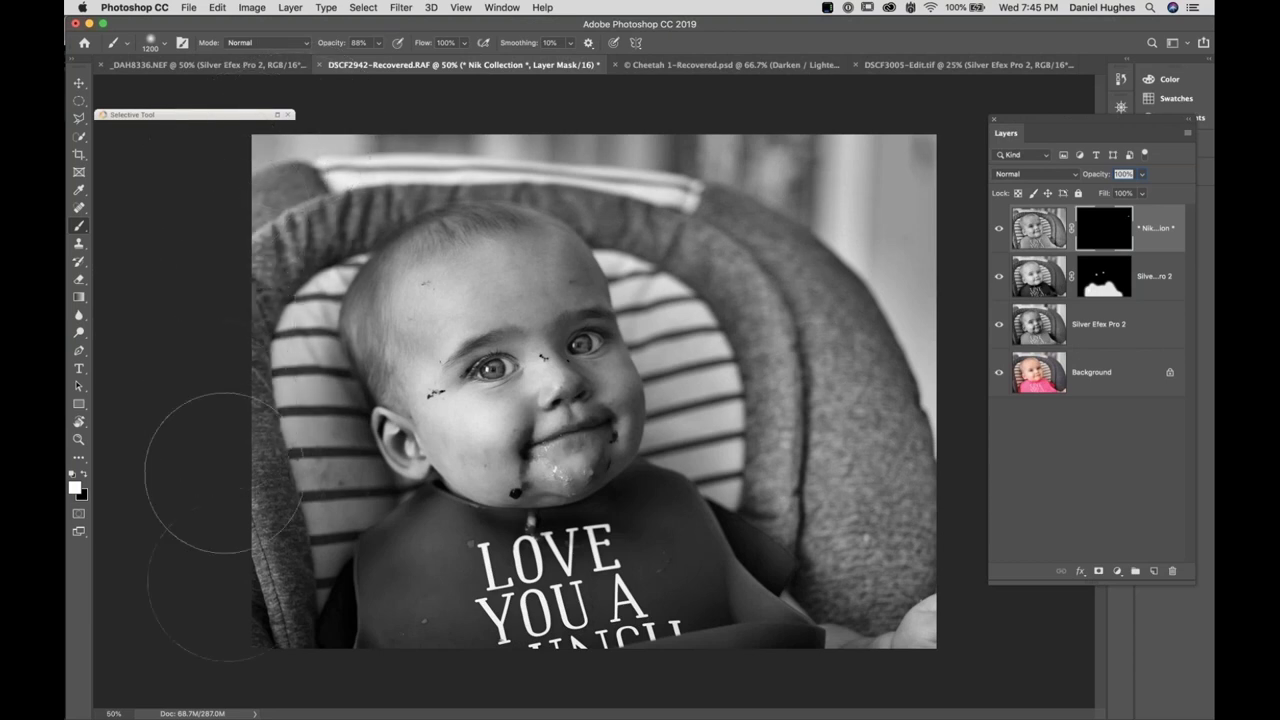
{"action": "left_click_drag", "start_coordinate": [200, 409], "coordinate": [220, 598]}
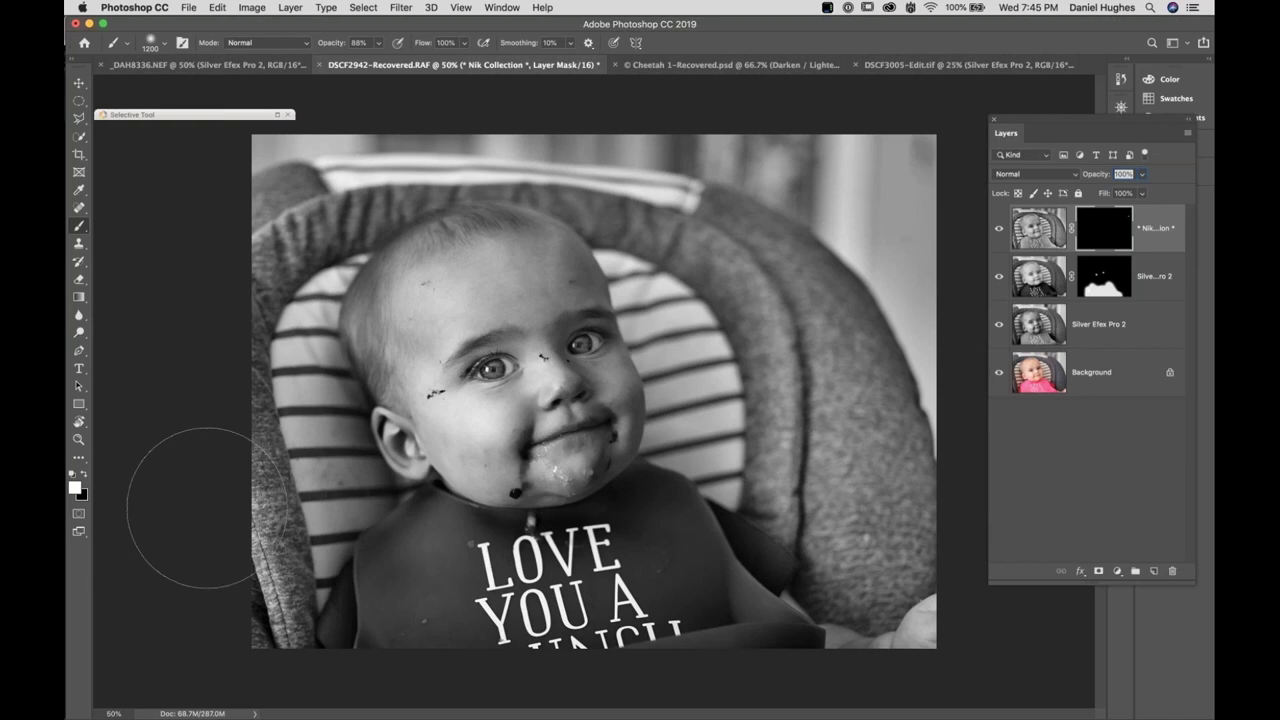
Reduce the brush to 400 and paint the third conversion over the striped cushion and seat around the baby
{"action": "key", "text": "bracketleft"}
{"action": "key", "text": "bracketleft"}
{"action": "key", "text": "bracketleft"}
{"action": "key", "text": "bracketleft"}
{"action": "key", "text": "bracketleft"}
{"action": "key", "text": "bracketleft"}
{"action": "key", "text": "bracketleft"}
{"action": "key", "text": "bracketleft"}
{"action": "mouse_move", "coordinate": [336, 485]}
{"action": "left_mouse_down"}
{"action": "mouse_move", "coordinate": [325, 245]}
{"action": "mouse_move", "coordinate": [369, 199]}
{"action": "mouse_move", "coordinate": [485, 163]}
{"action": "mouse_move", "coordinate": [565, 162]}
{"action": "mouse_move", "coordinate": [479, 153]}
{"action": "mouse_move", "coordinate": [615, 158]}
{"action": "mouse_move", "coordinate": [740, 184]}
{"action": "mouse_move", "coordinate": [527, 161]}
{"action": "mouse_move", "coordinate": [629, 217]}
{"action": "mouse_move", "coordinate": [745, 242]}
{"action": "mouse_move", "coordinate": [715, 250]}
{"action": "mouse_move", "coordinate": [731, 255]}
{"action": "mouse_move", "coordinate": [801, 260]}
{"action": "mouse_move", "coordinate": [887, 240]}
{"action": "left_mouse_up"}
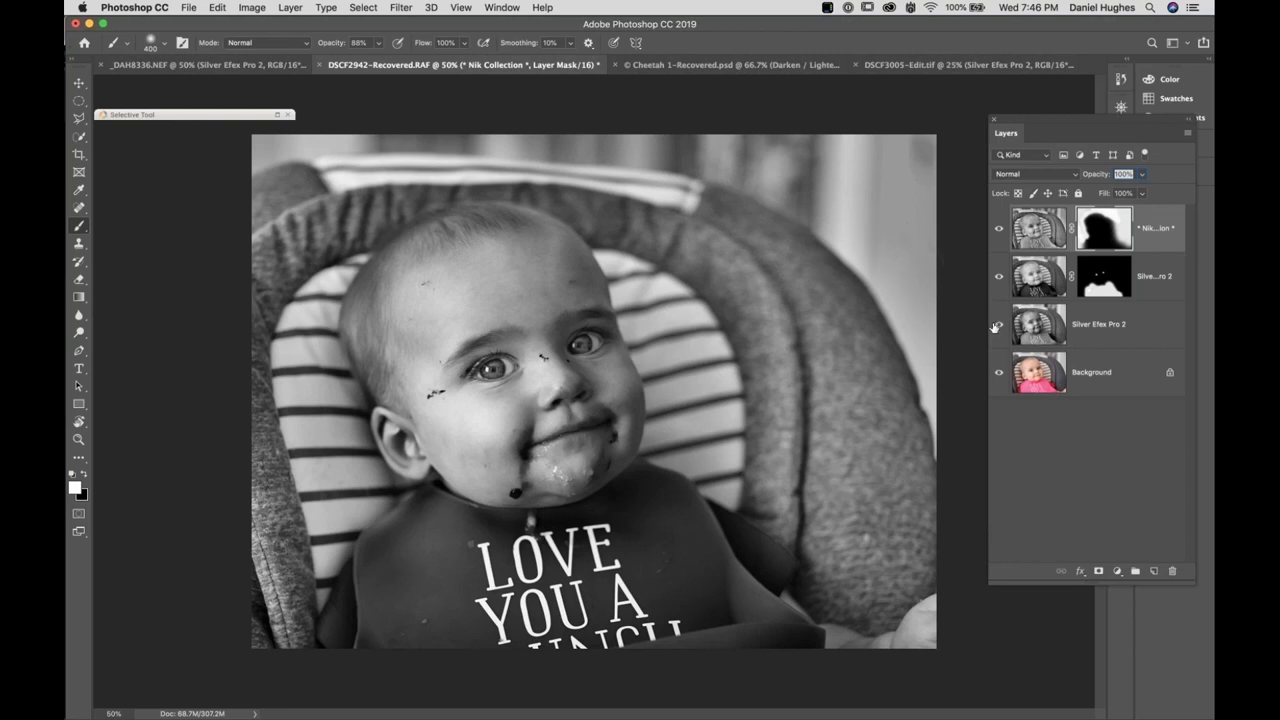
Compare the color Background with the black-and-white blend, toggling the individual conversion layers
{"action": "left_click", "coordinate": [998, 374], "text": "alt"}
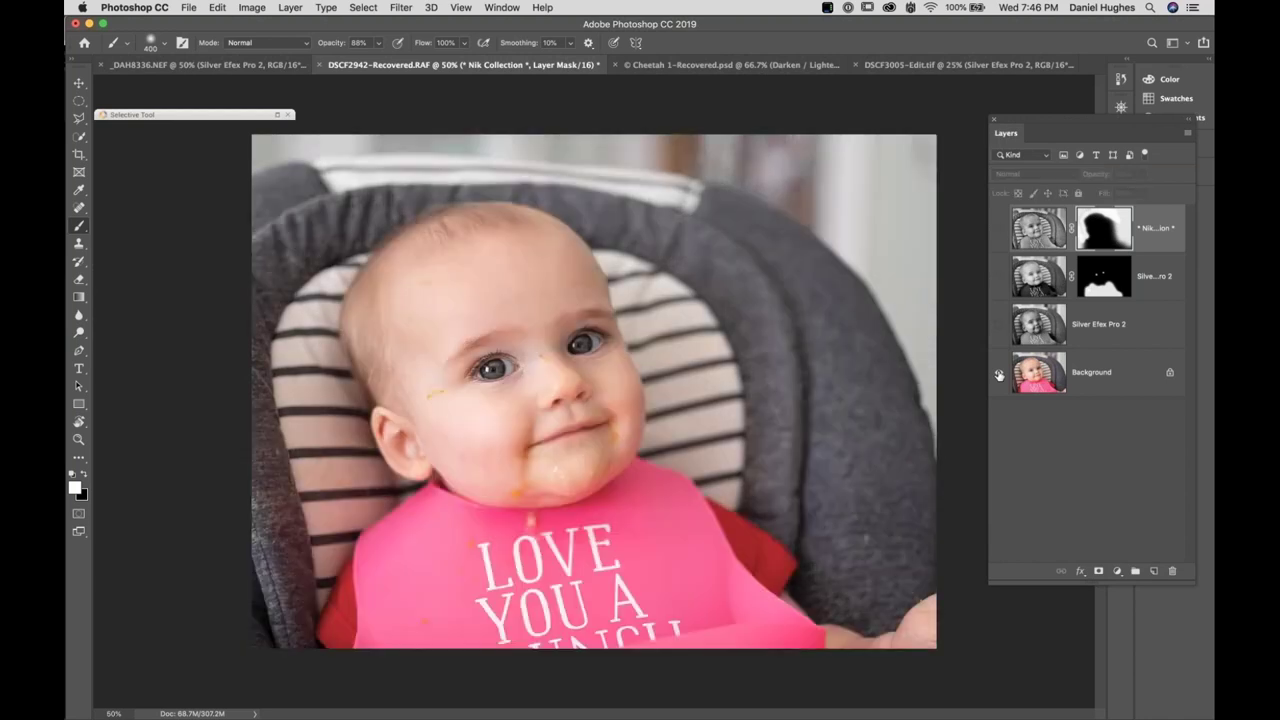
{"action": "left_click", "coordinate": [998, 374], "text": "alt"}
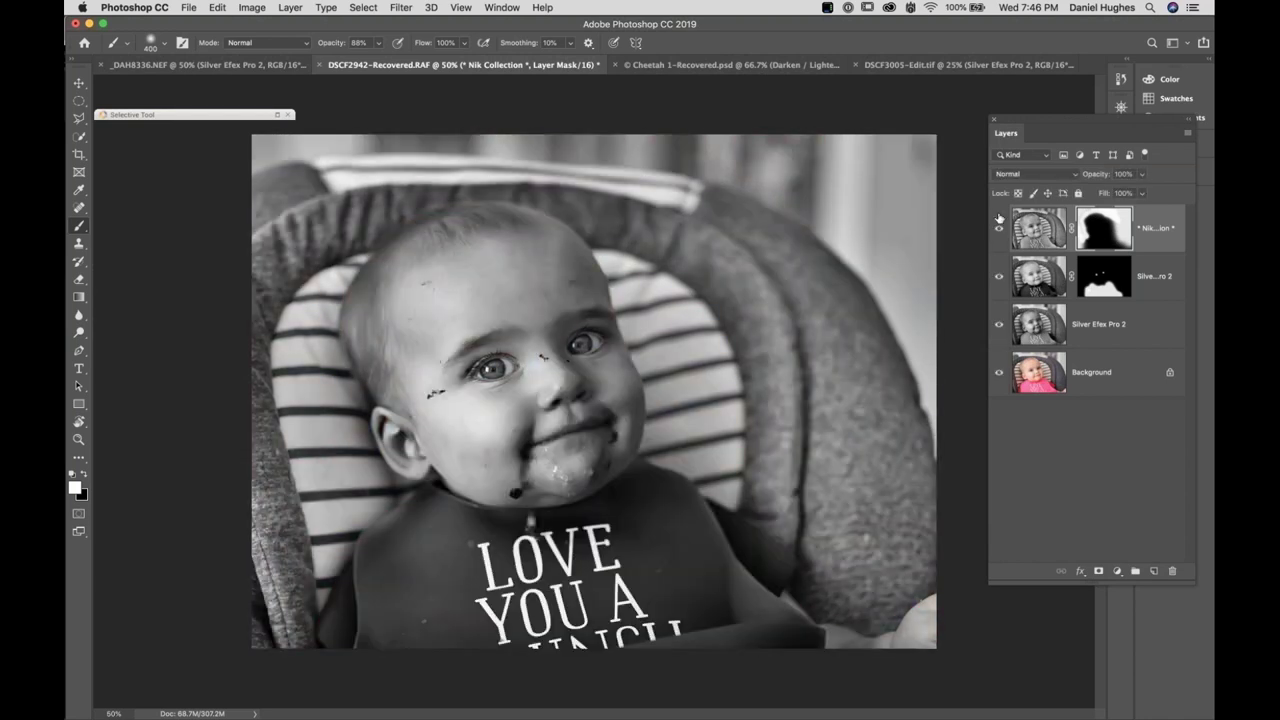
{"action": "left_click", "coordinate": [998, 324]}
{"action": "left_click", "coordinate": [998, 276]}
{"action": "left_click", "coordinate": [998, 231]}
{"action": "left_click", "coordinate": [1002, 278]}
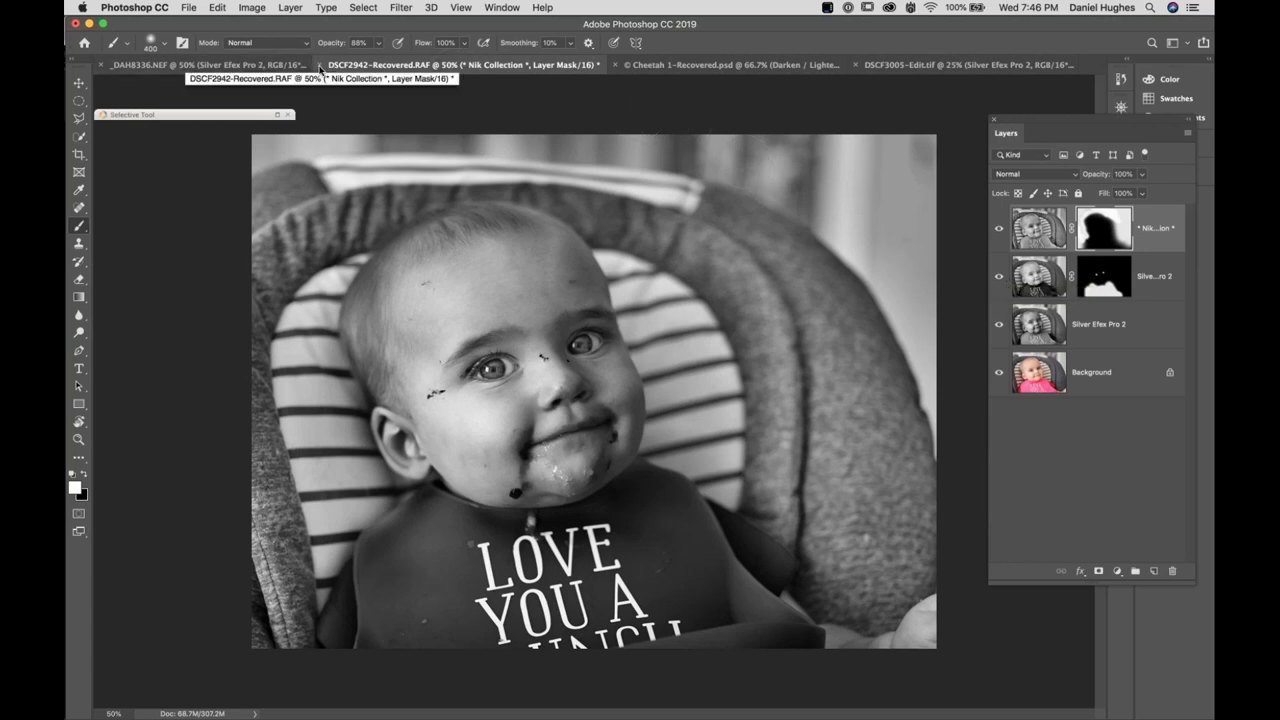
Try to switch to the Cheetah 1-Recovered.psd document and expand the collapsed Selective Tool window
{"action": "left_click", "coordinate": [727, 67]}
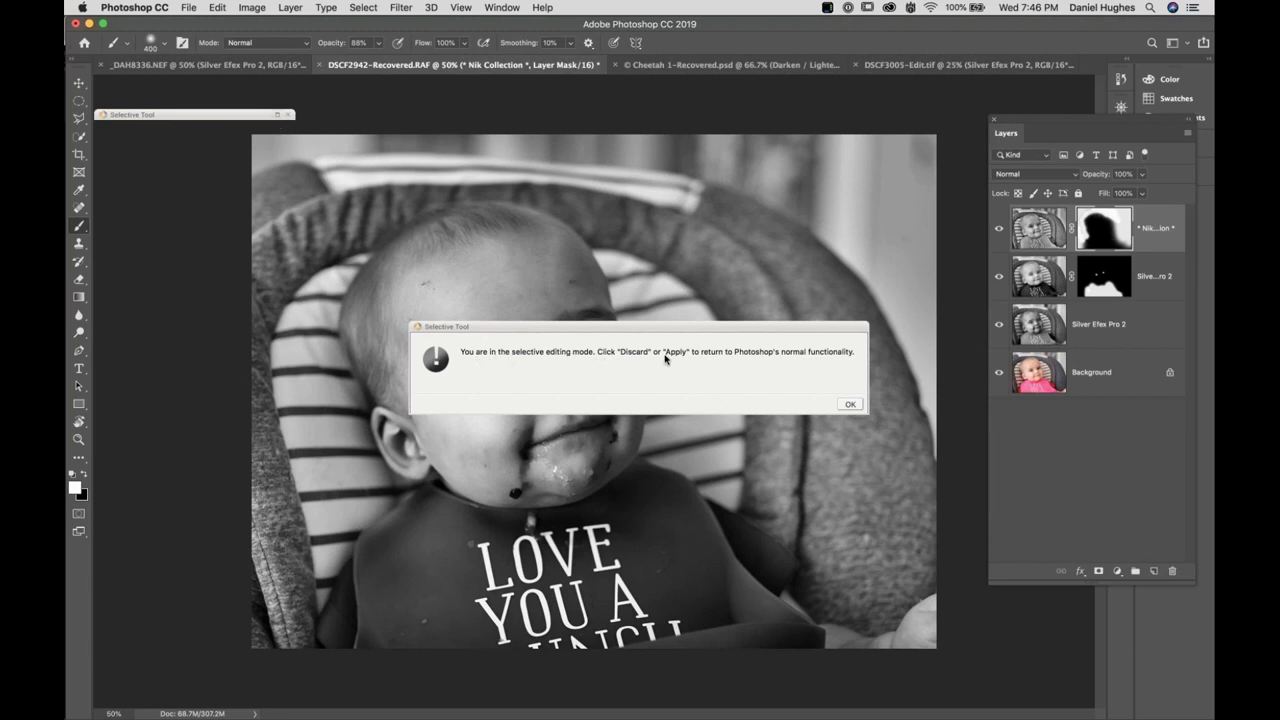
{"action": "left_click", "coordinate": [850, 405]}
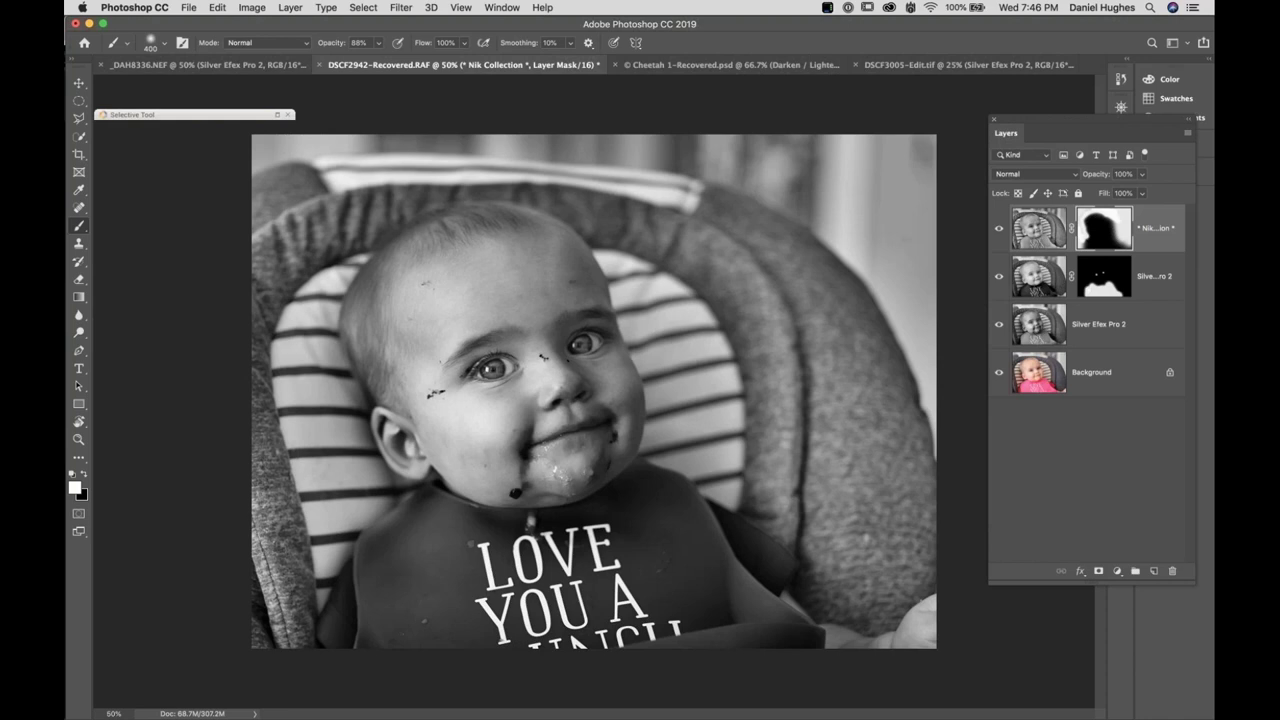
{"action": "left_click_drag", "start_coordinate": [289, 119], "coordinate": [288, 421]}
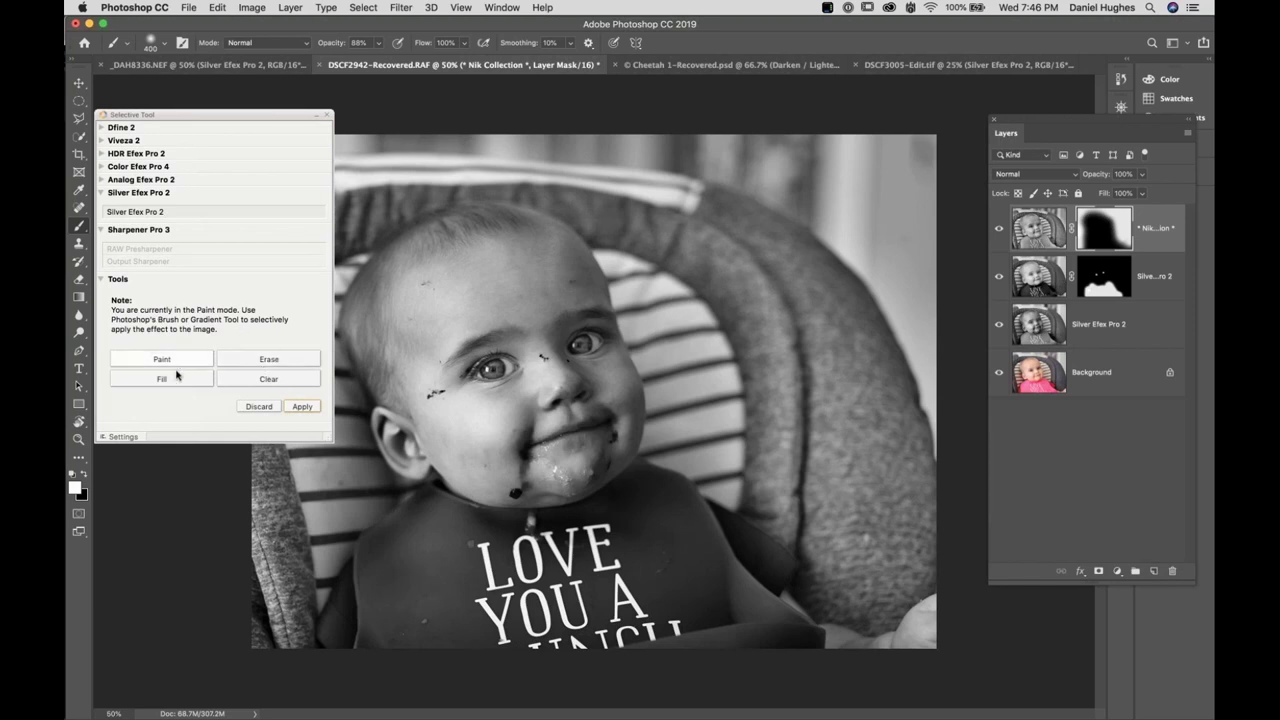
Apply the brushed-in Silver Efex Pro 2 effect to the baby portrait and shrink the Selective Tool window
{"action": "left_click", "coordinate": [303, 407]}
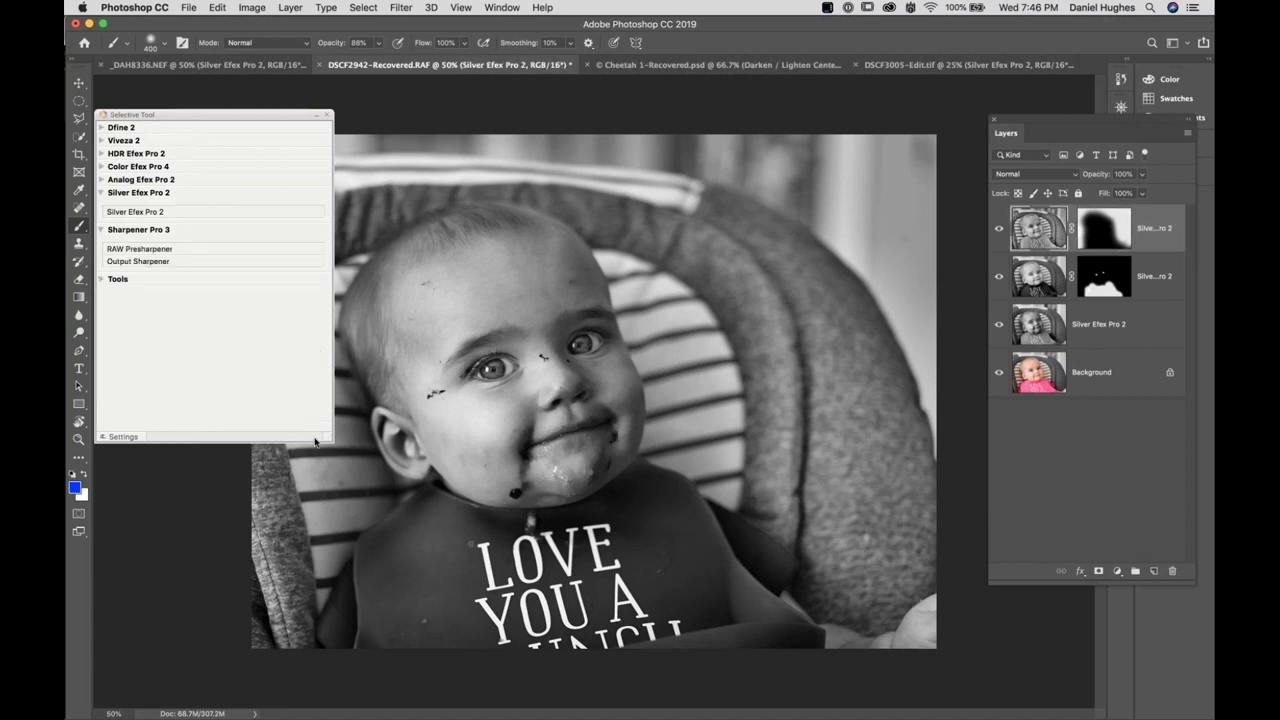
{"action": "left_click_drag", "start_coordinate": [334, 440], "coordinate": [289, 374]}
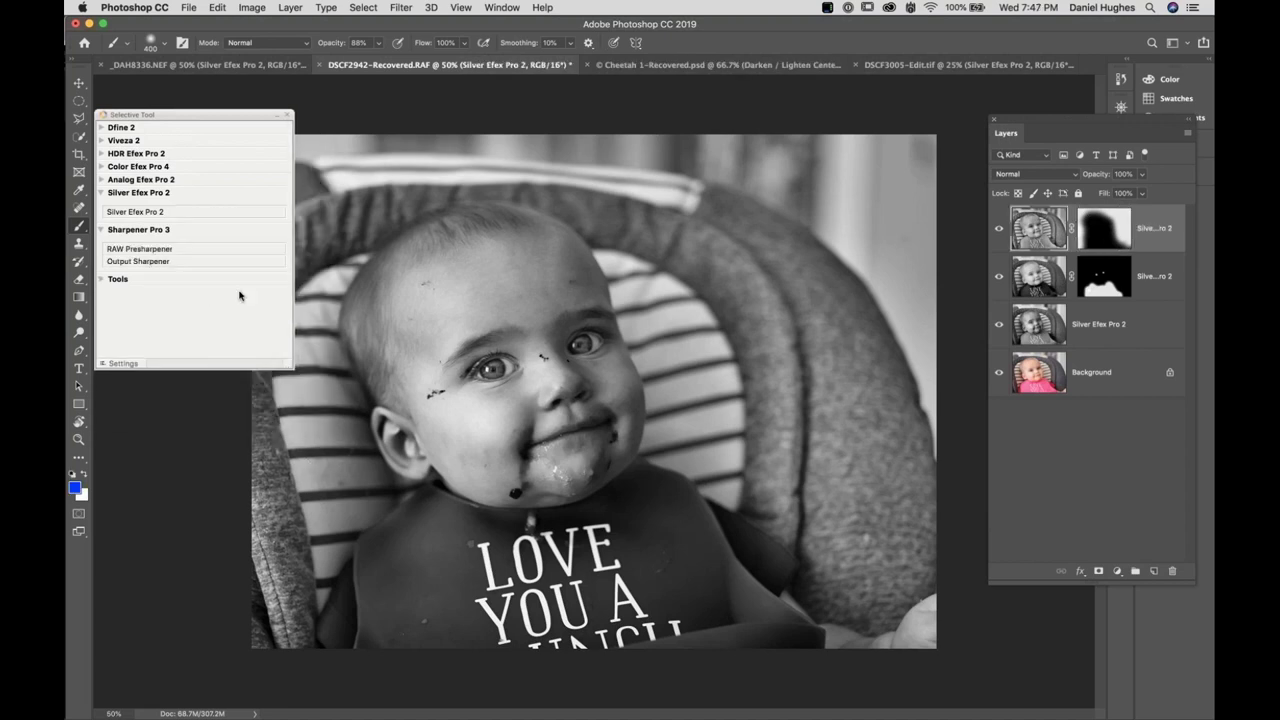
{"action": "left_click_drag", "start_coordinate": [240, 296], "coordinate": [232, 286]}
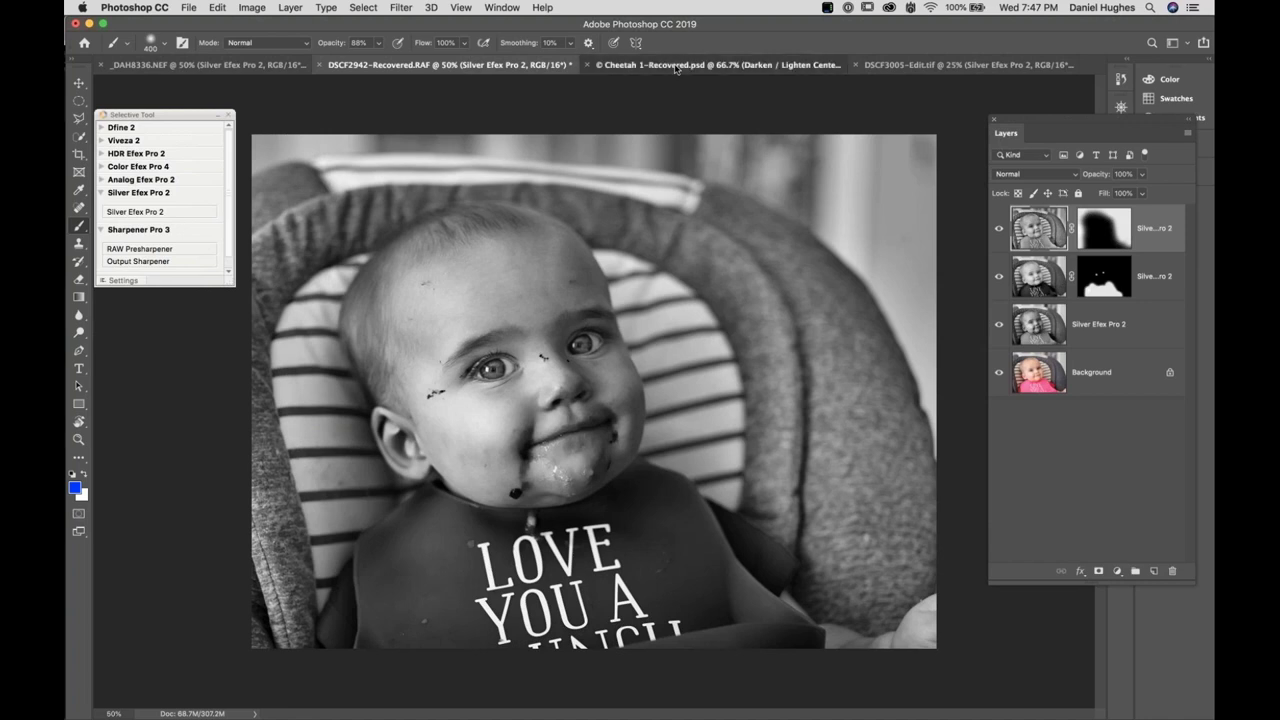
Switch to the Cheetah 1-Recovered.psd document and delete the three black-and-white layers above the Bleach Bypass layer
{"action": "left_click", "coordinate": [676, 66]}
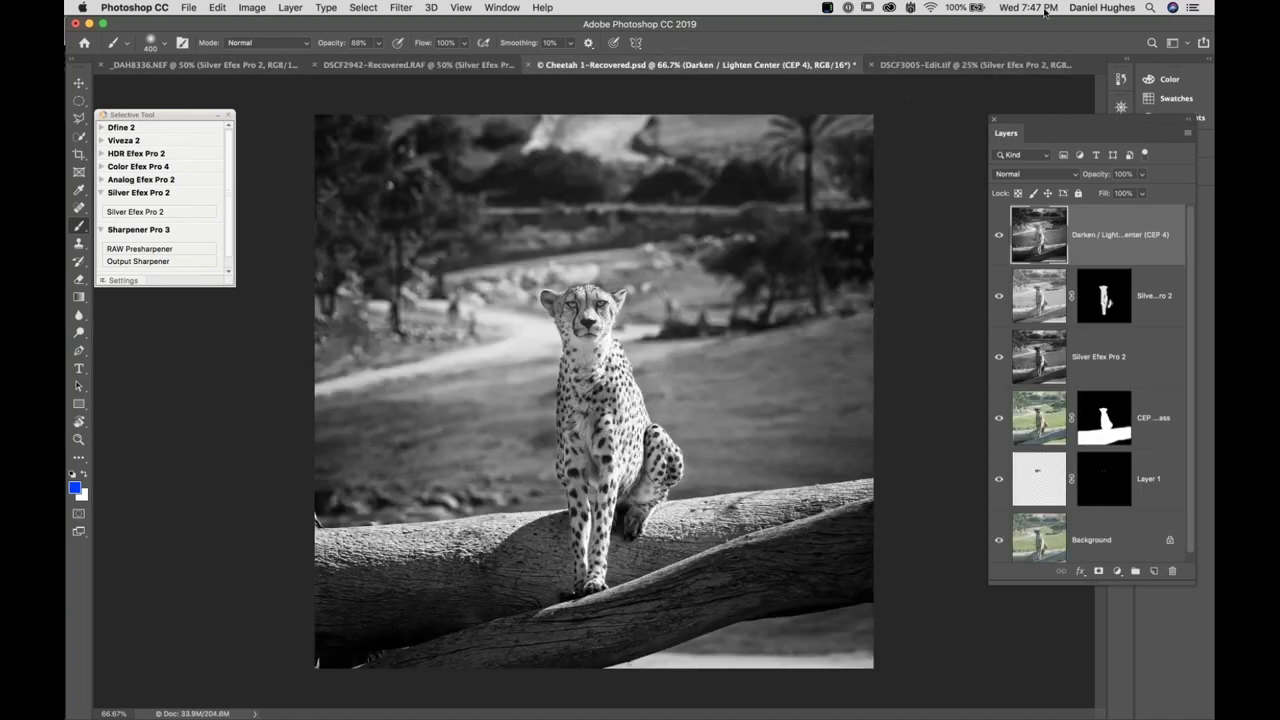
{"action": "left_click", "coordinate": [1127, 360], "text": "shift"}
{"action": "left_click_drag", "start_coordinate": [1127, 360], "coordinate": [1172, 568]}
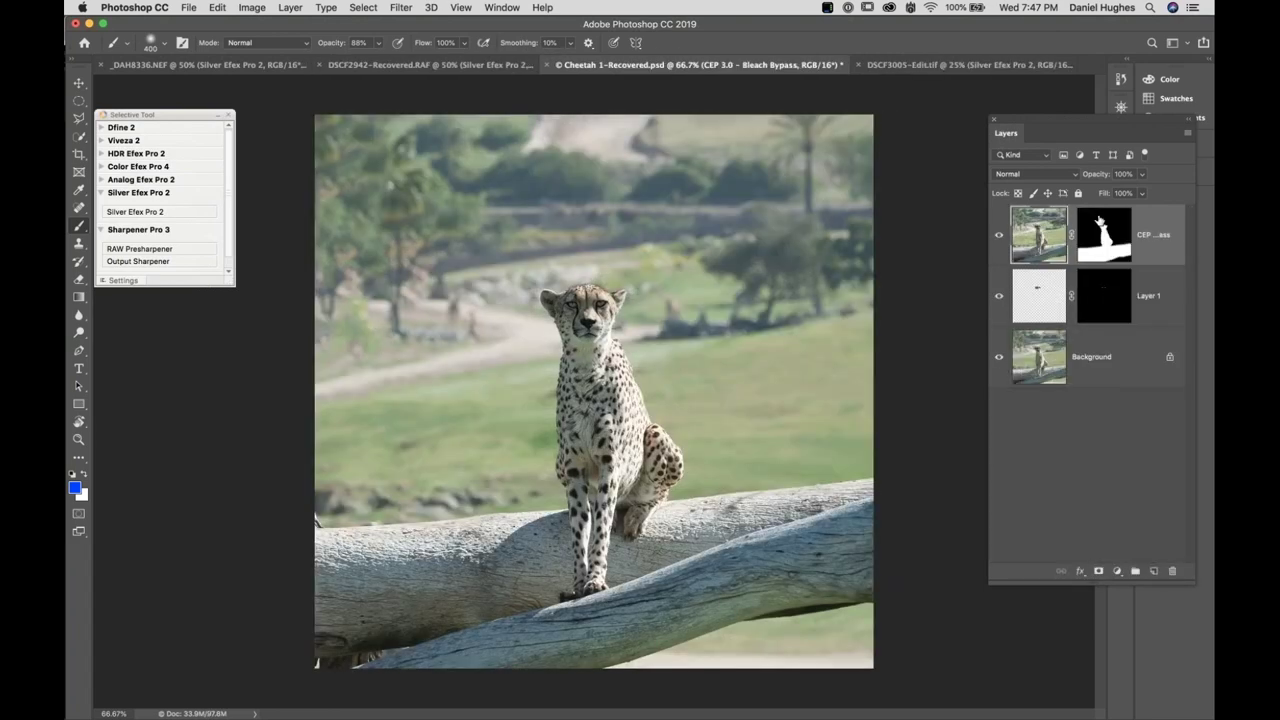
Compare the cheetah's face close up with and without Layer 1 while the Bleach Bypass layer is hidden
{"action": "left_click", "coordinate": [998, 296]}
{"action": "left_click", "coordinate": [998, 234]}
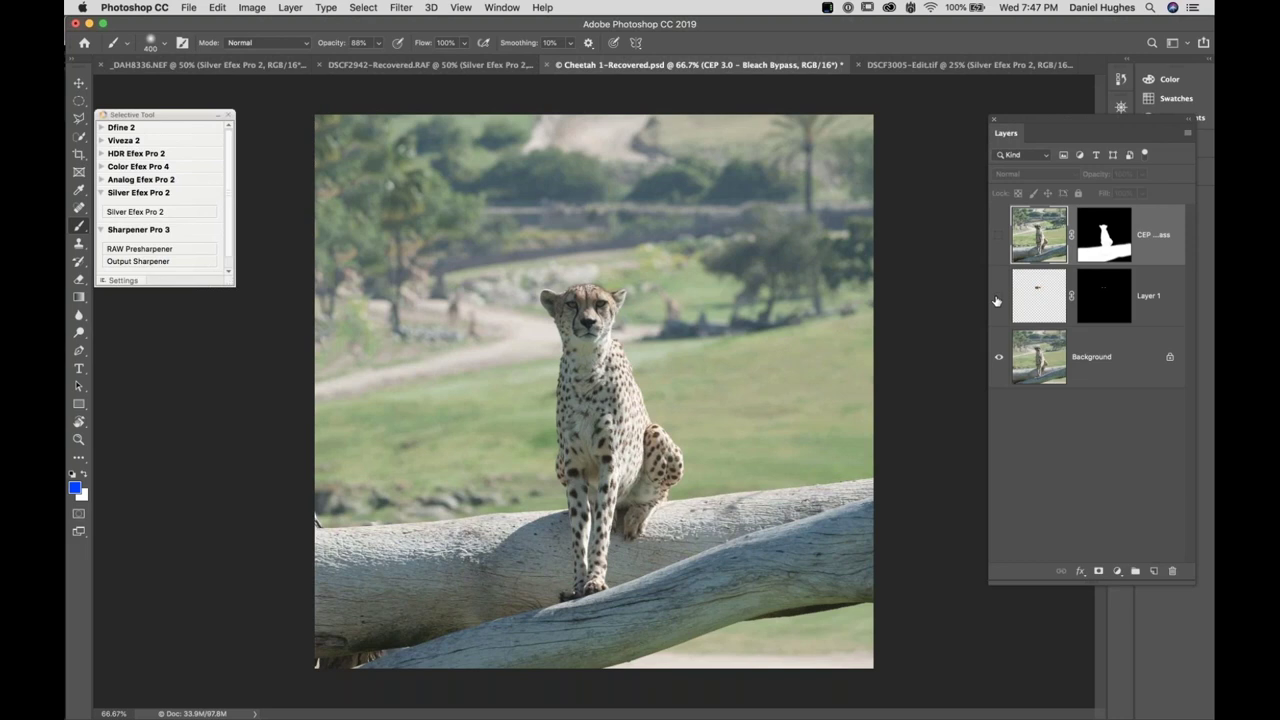
{"action": "left_click", "coordinate": [997, 298]}
{"action": "key", "text": "super+0"}
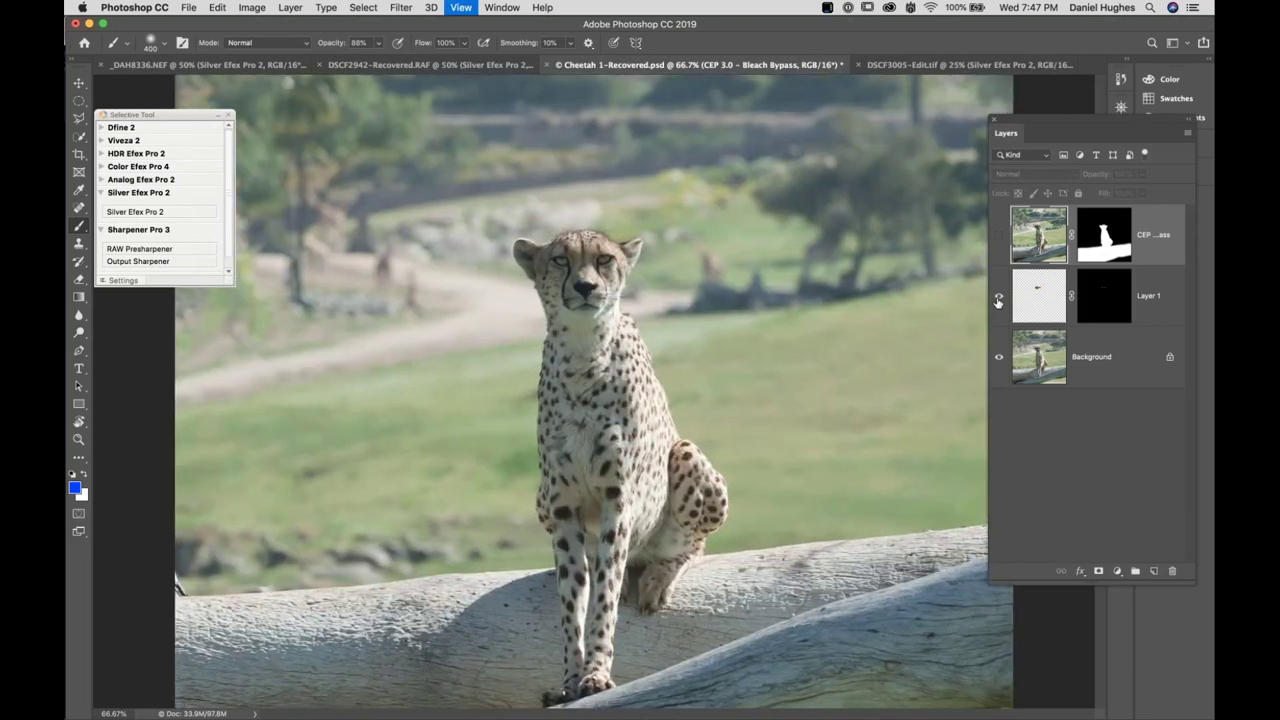
{"action": "key", "text": "super+equal"}
{"action": "key", "text": "super+equal"}
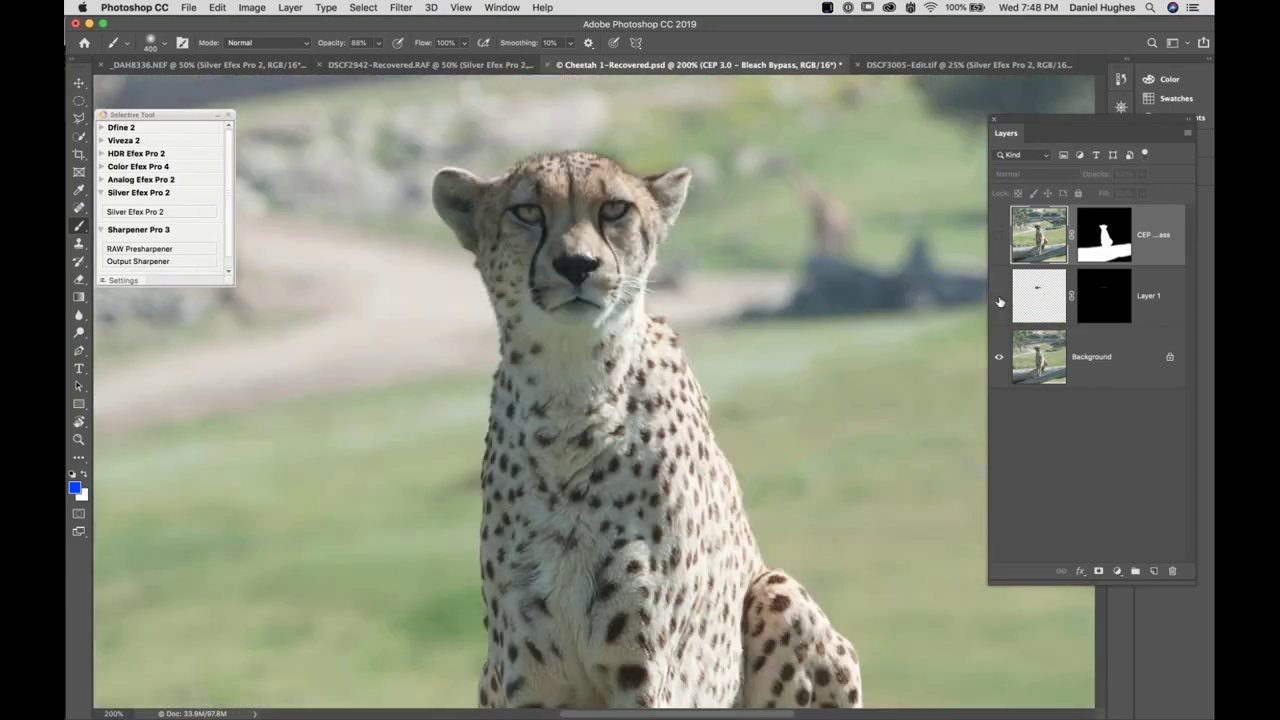
{"action": "left_click", "coordinate": [998, 297]}
{"action": "left_click", "coordinate": [998, 297]}
{"action": "left_click", "coordinate": [999, 298]}
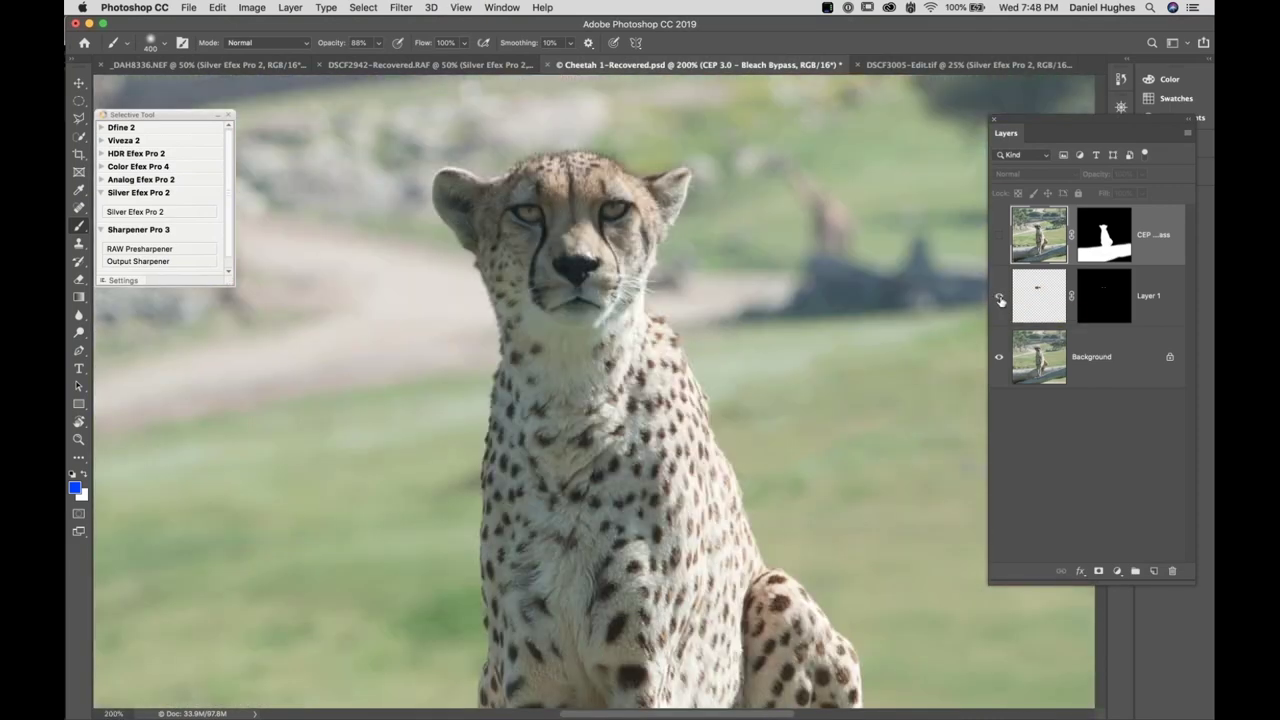
Select Layer 1's mask and examine its effect on the face by switching the layer's visibility repeatedly
{"action": "left_click", "coordinate": [1112, 303]}
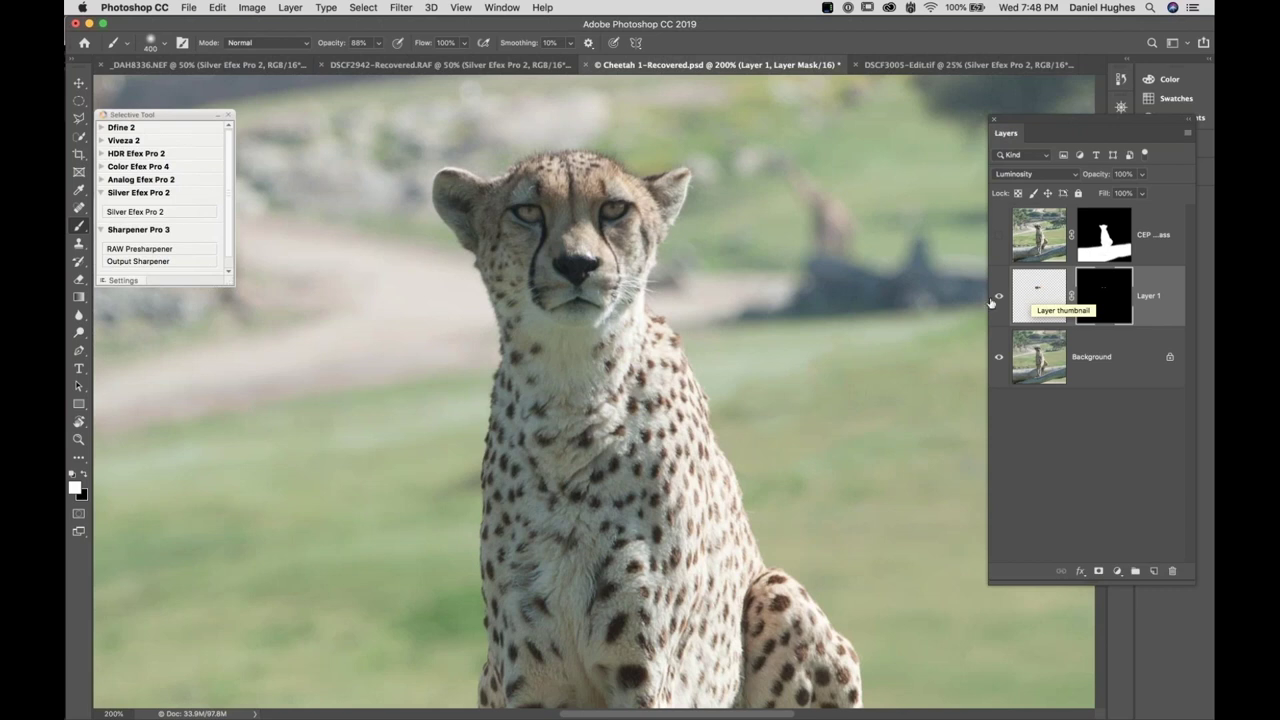
{"action": "left_click", "coordinate": [997, 298]}
{"action": "left_click", "coordinate": [997, 298]}
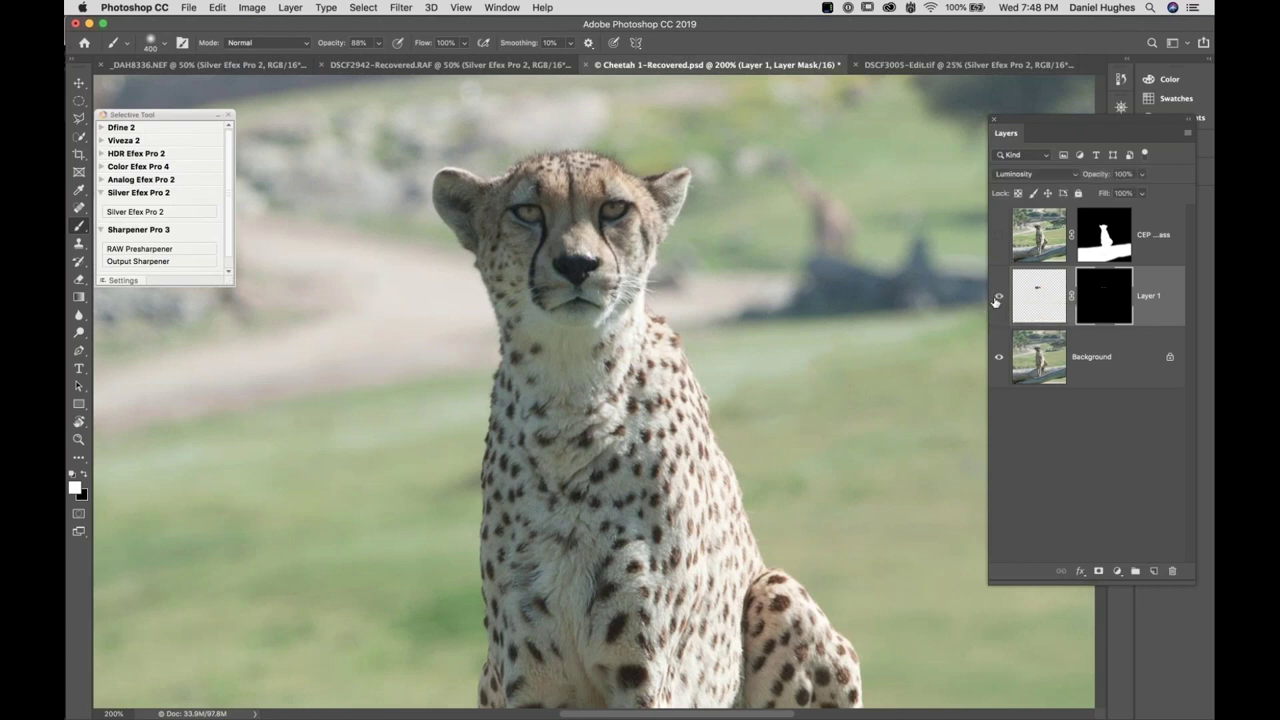
{"action": "left_click", "coordinate": [997, 298]}
{"action": "left_click", "coordinate": [997, 298]}
{"action": "key", "text": "super+minus"}
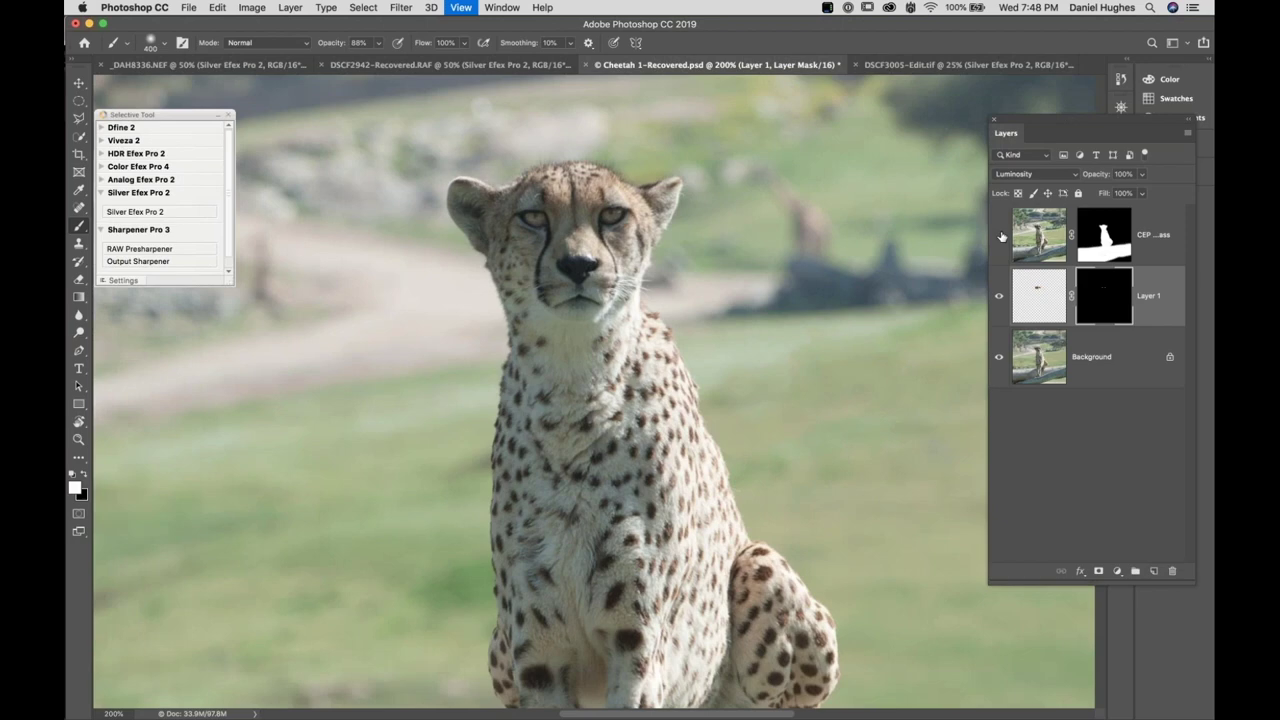
{"action": "key", "text": "super+minus"}
{"action": "key", "text": "super+minus"}
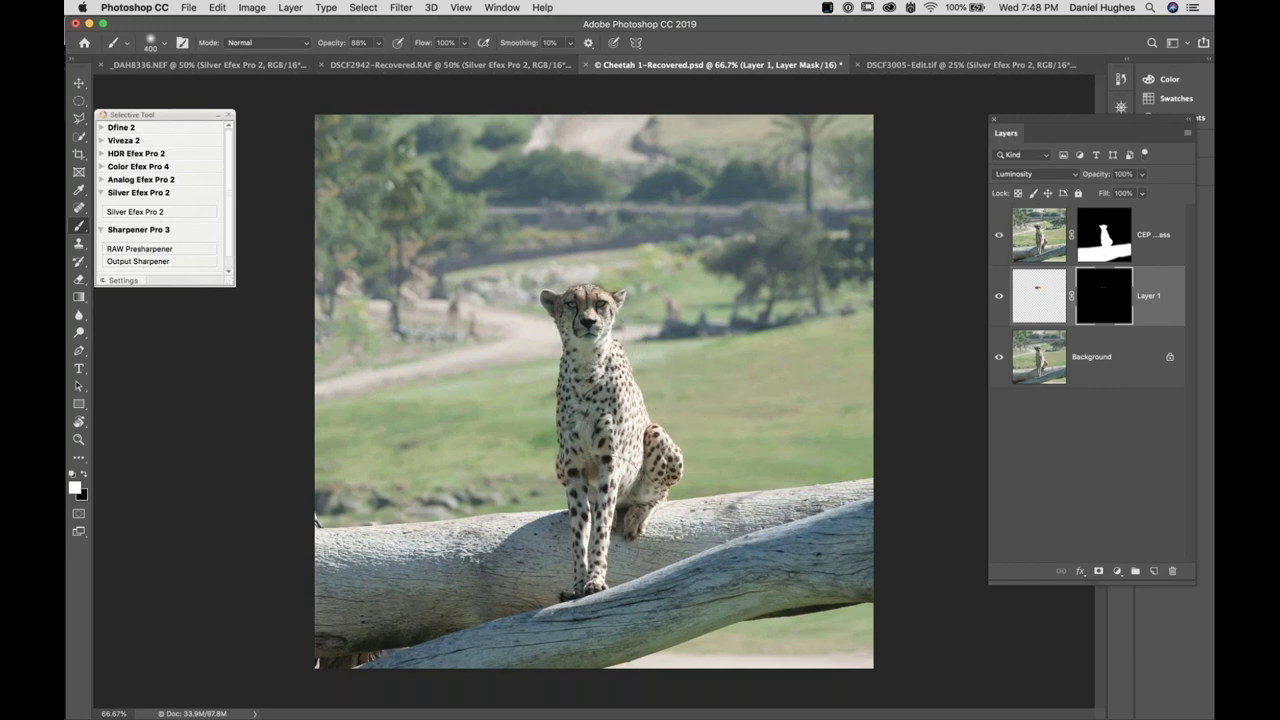
Compare the image with and without the Bleach Bypass layer and make that layer active
{"action": "left_click", "coordinate": [1000, 235]}
{"action": "left_click", "coordinate": [1000, 235]}
{"action": "left_click", "coordinate": [1165, 240]}
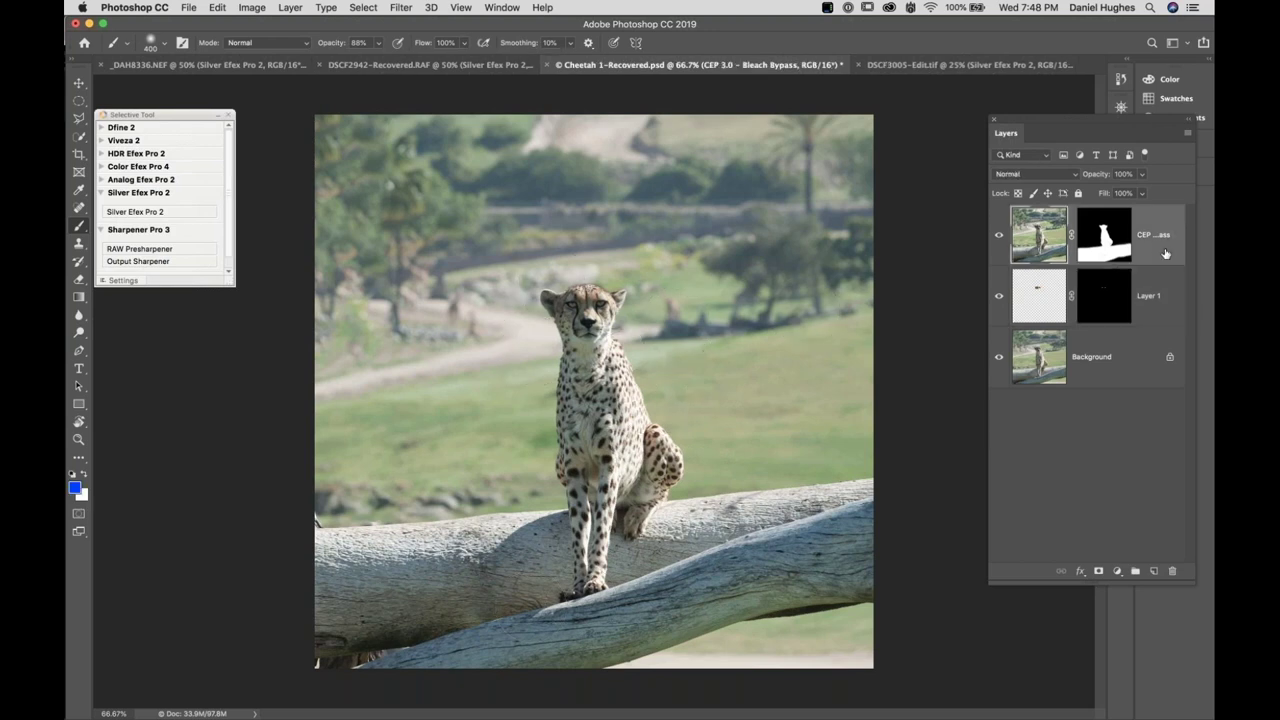
Open the Bleach Bypass layer in Silver Efex Pro 2, apply the blue color filter and set Dynamic Brightness to about -40%
{"action": "key", "text": "v"}
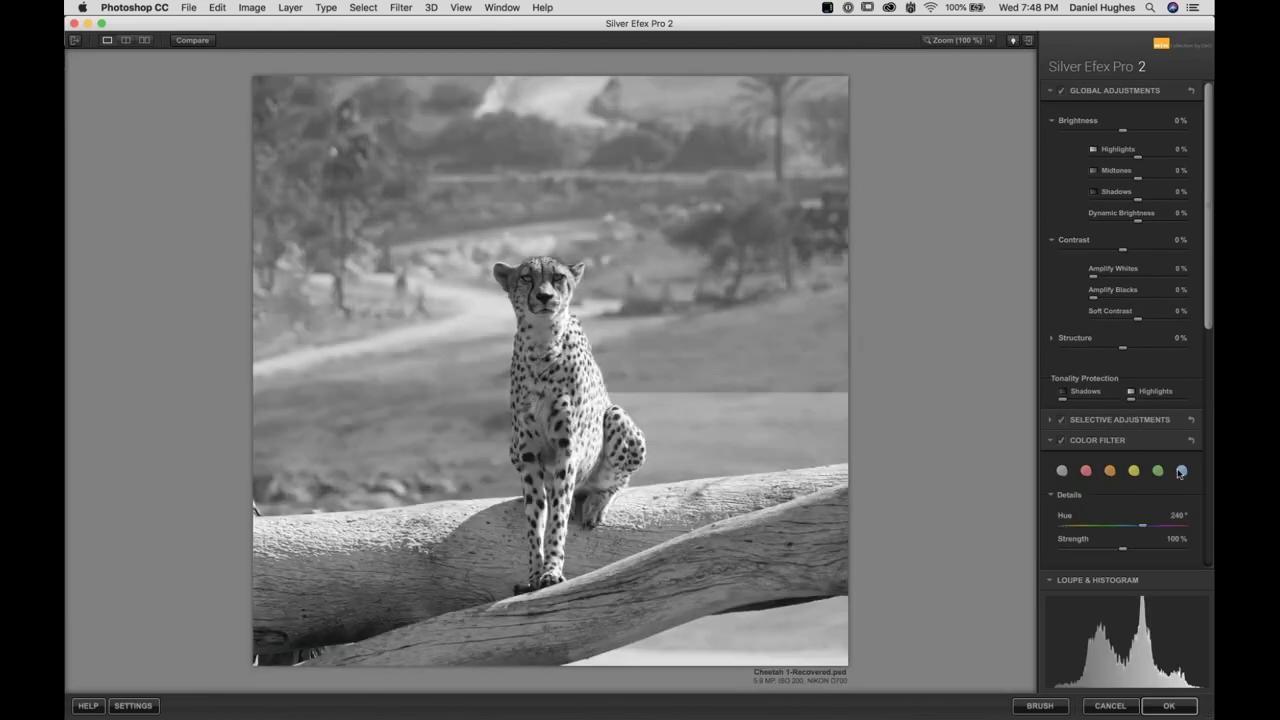
{"action": "scroll", "coordinate": [1114, 225], "scroll_direction": "down", "scroll_amount": 2}
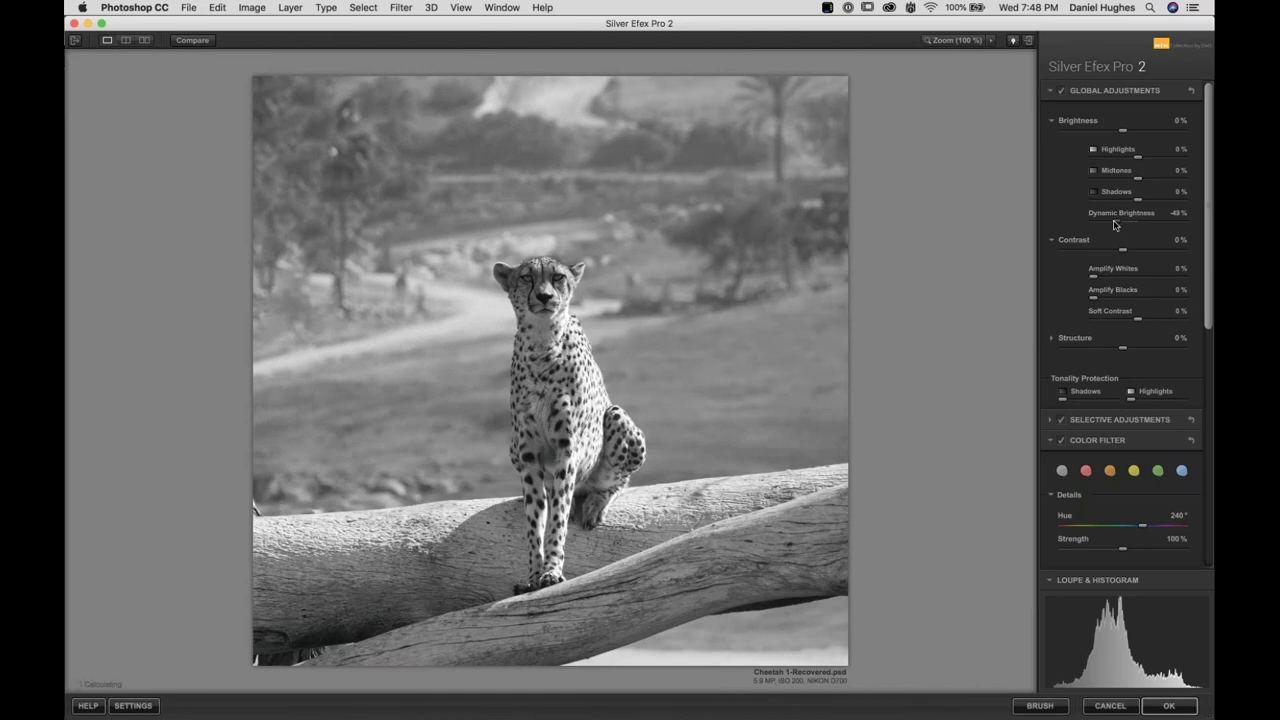
{"action": "scroll", "coordinate": [1114, 225], "scroll_direction": "down", "scroll_amount": 1}
{"action": "scroll", "coordinate": [1111, 553], "scroll_direction": "down", "scroll_amount": 3}
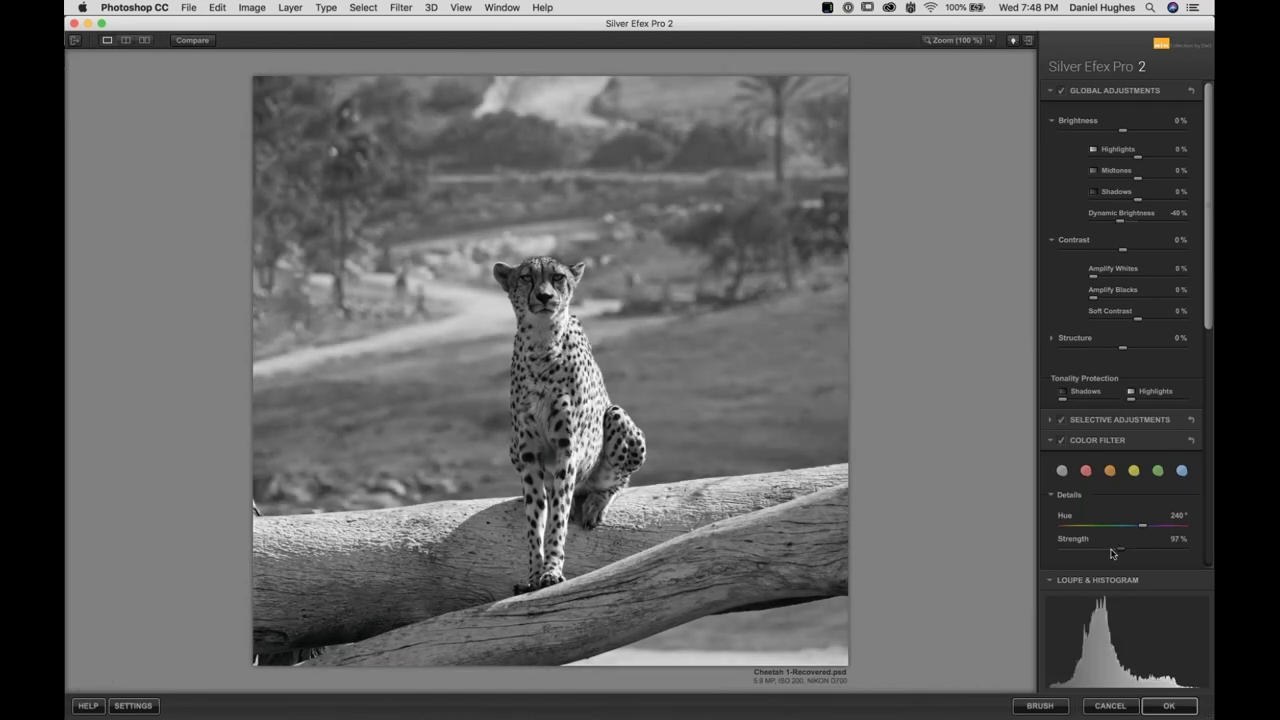
Set the color filter strength to 66%, Contrast to 29%, Amplify Whites to 4%, Amplify Blacks to 29% and Soft Contrast to 21%
{"action": "scroll", "coordinate": [1111, 553], "scroll_direction": "down", "scroll_amount": 10}
{"action": "scroll", "coordinate": [1109, 298], "scroll_direction": "up", "scroll_amount": 10}
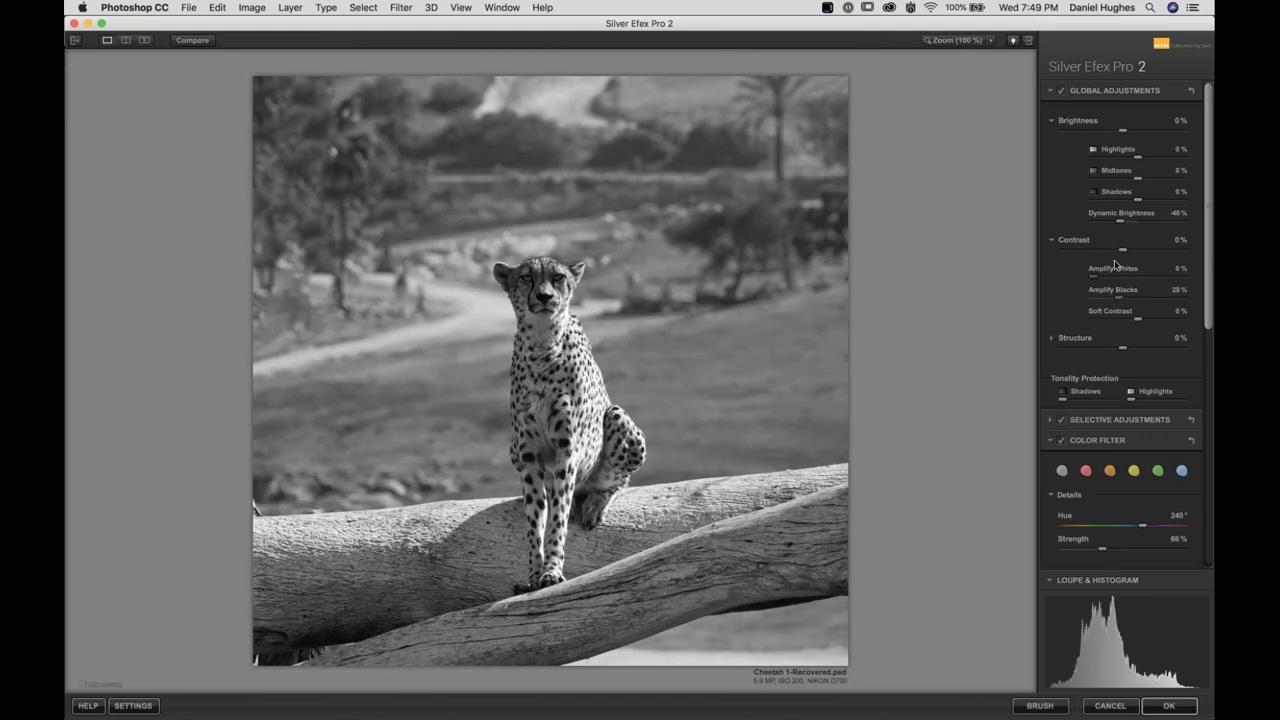
{"action": "left_click_drag", "start_coordinate": [1123, 251], "coordinate": [1136, 251]}
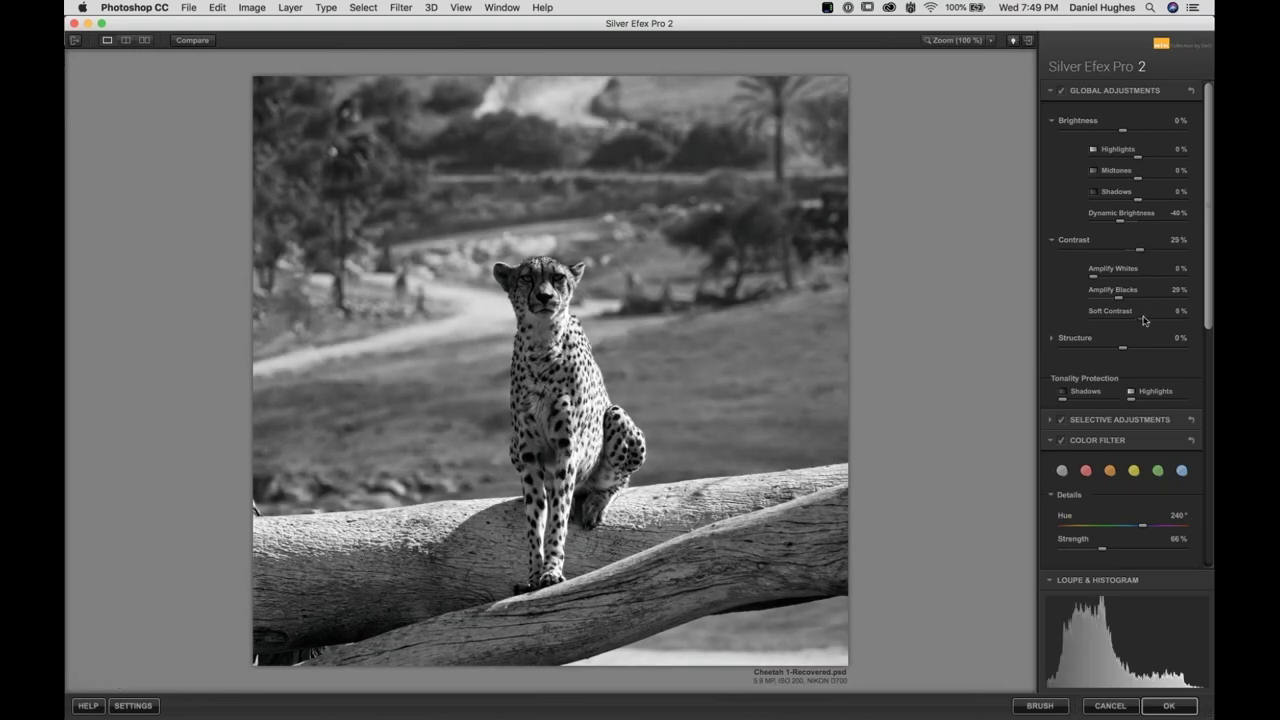
{"action": "left_click_drag", "start_coordinate": [1144, 320], "coordinate": [1148, 321]}
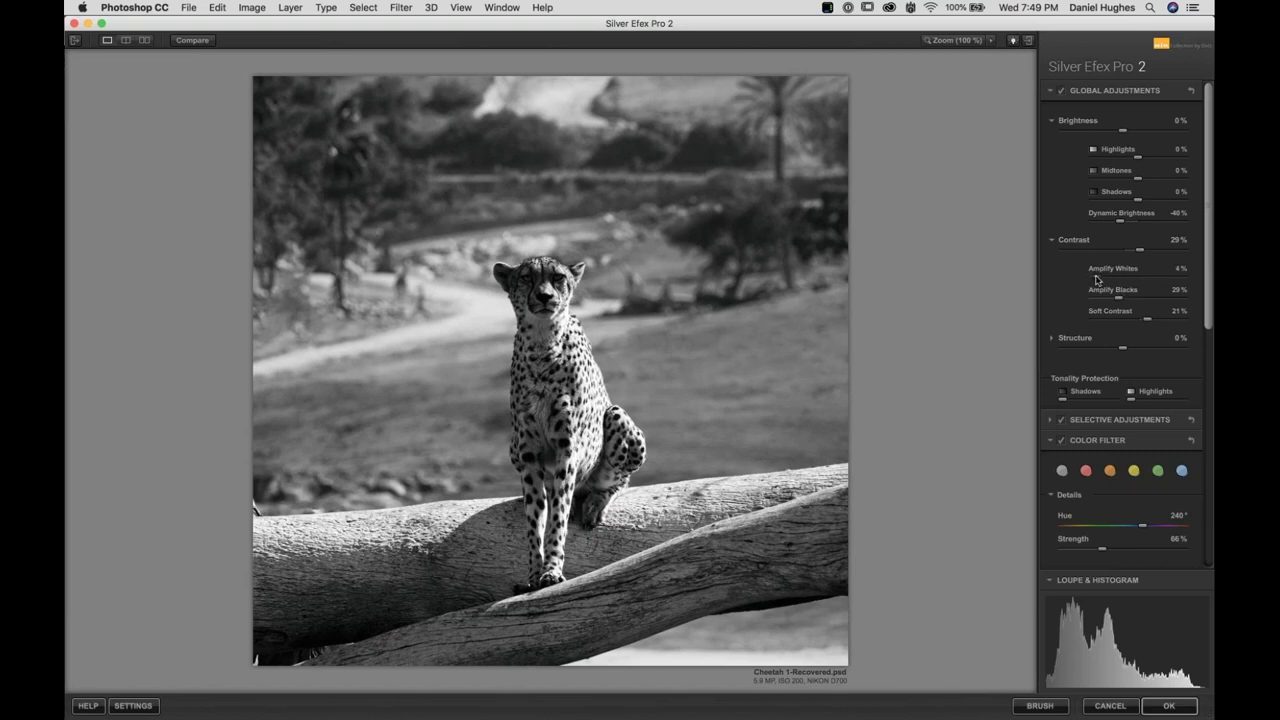
Darken the grass on both sides of the cheetah with two control points and compare with the original
{"action": "left_click", "coordinate": [822, 343]}
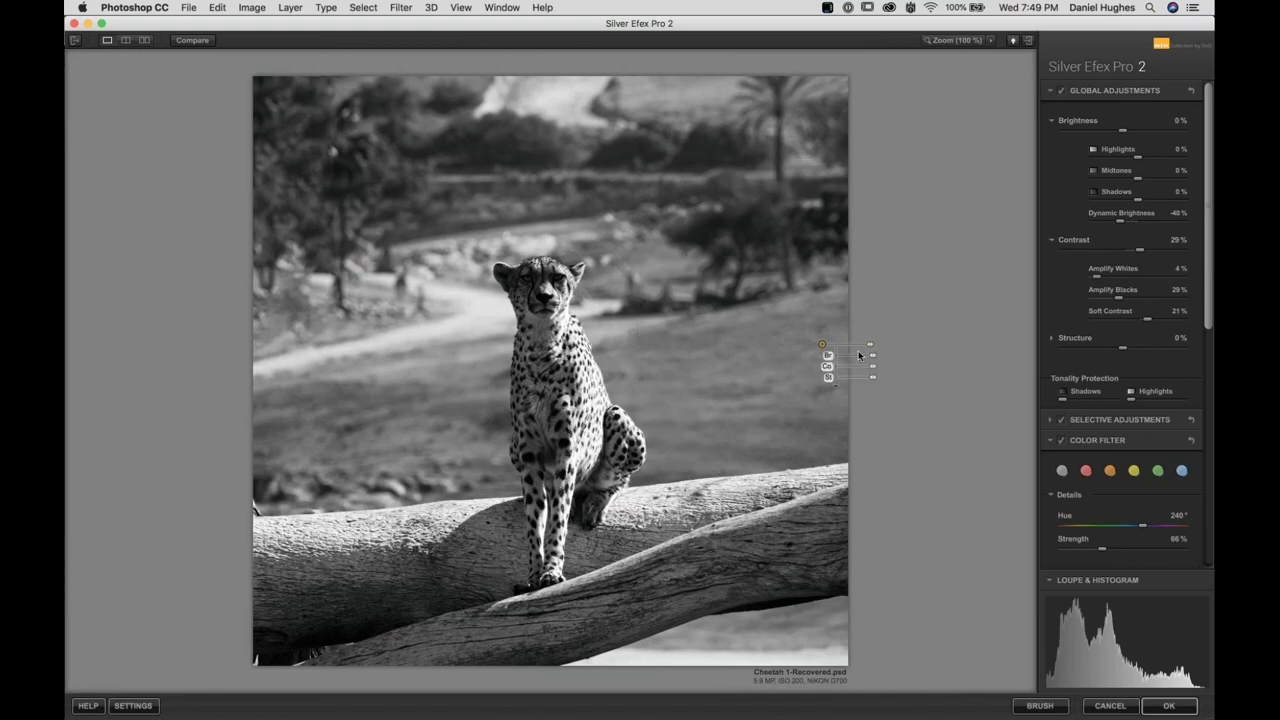
{"action": "left_click_drag", "start_coordinate": [872, 355], "coordinate": [410, 406]}
{"action": "left_click_drag", "start_coordinate": [303, 412], "coordinate": [245, 410]}
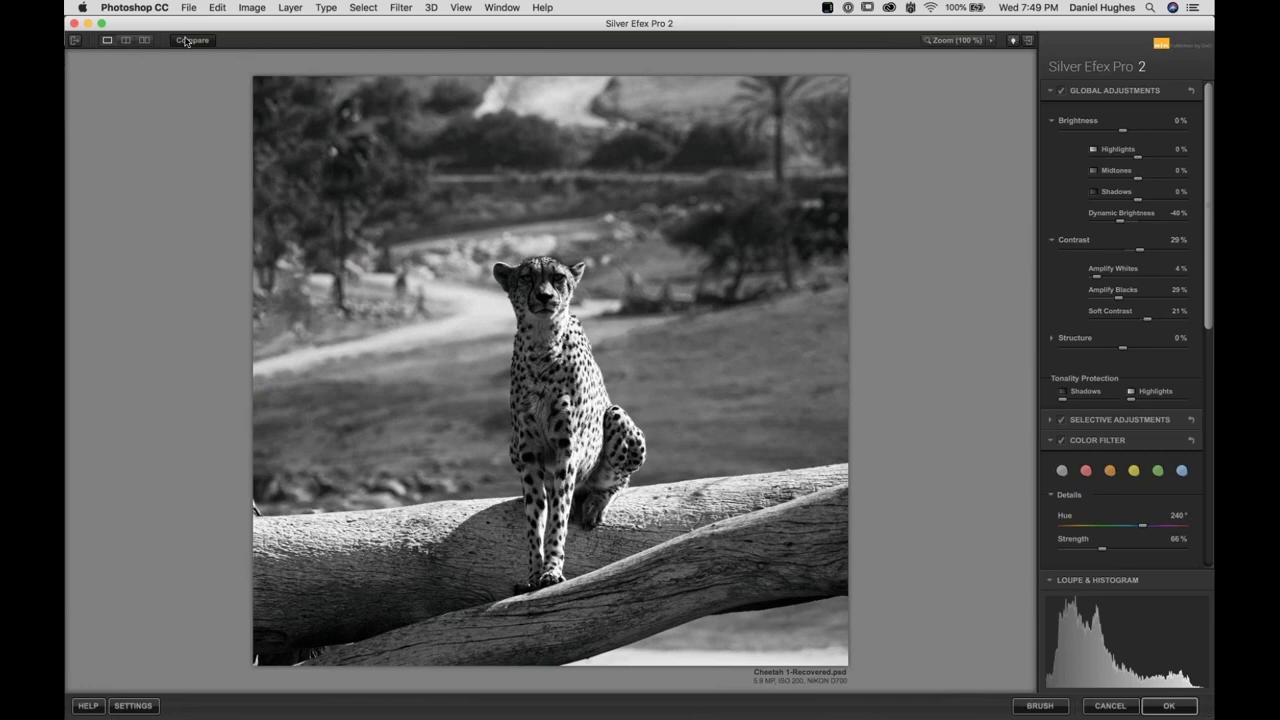
{"action": "left_click", "coordinate": [186, 40]}
Reduce Structure to -23% and set Amplify Blacks to 35%
{"action": "left_click_drag", "start_coordinate": [1123, 352], "coordinate": [1113, 354]}
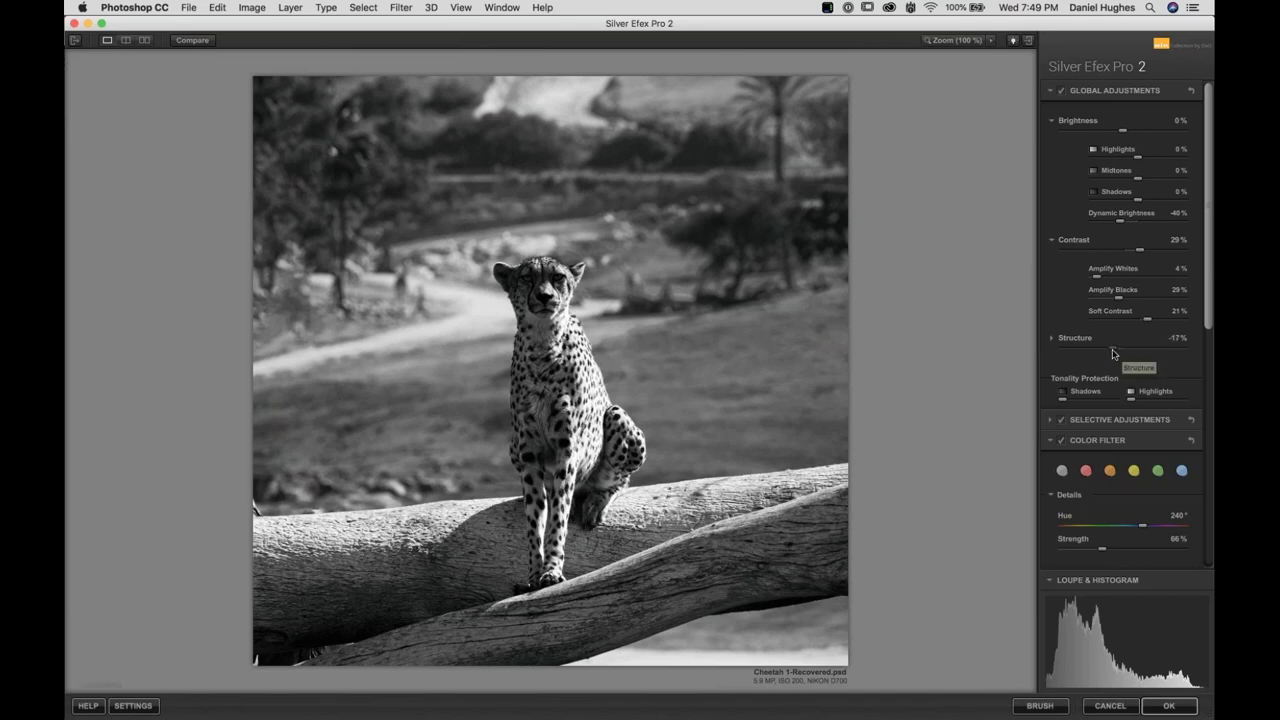
{"action": "left_click_drag", "start_coordinate": [1113, 353], "coordinate": [1108, 354]}
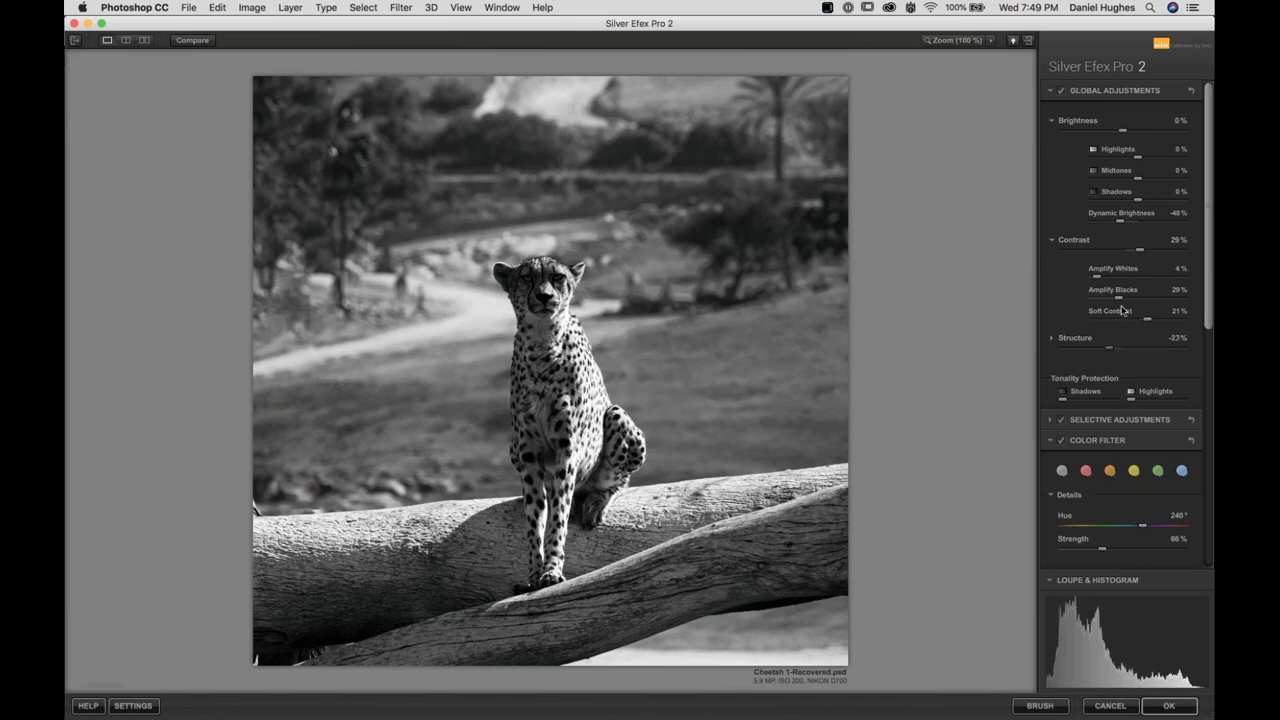
{"action": "left_click_drag", "start_coordinate": [1118, 298], "coordinate": [1124, 298]}
Place control points on the trees at the image's upper left and the tree line above the cheetah, adjusting their brightness
{"action": "left_click", "coordinate": [321, 122]}
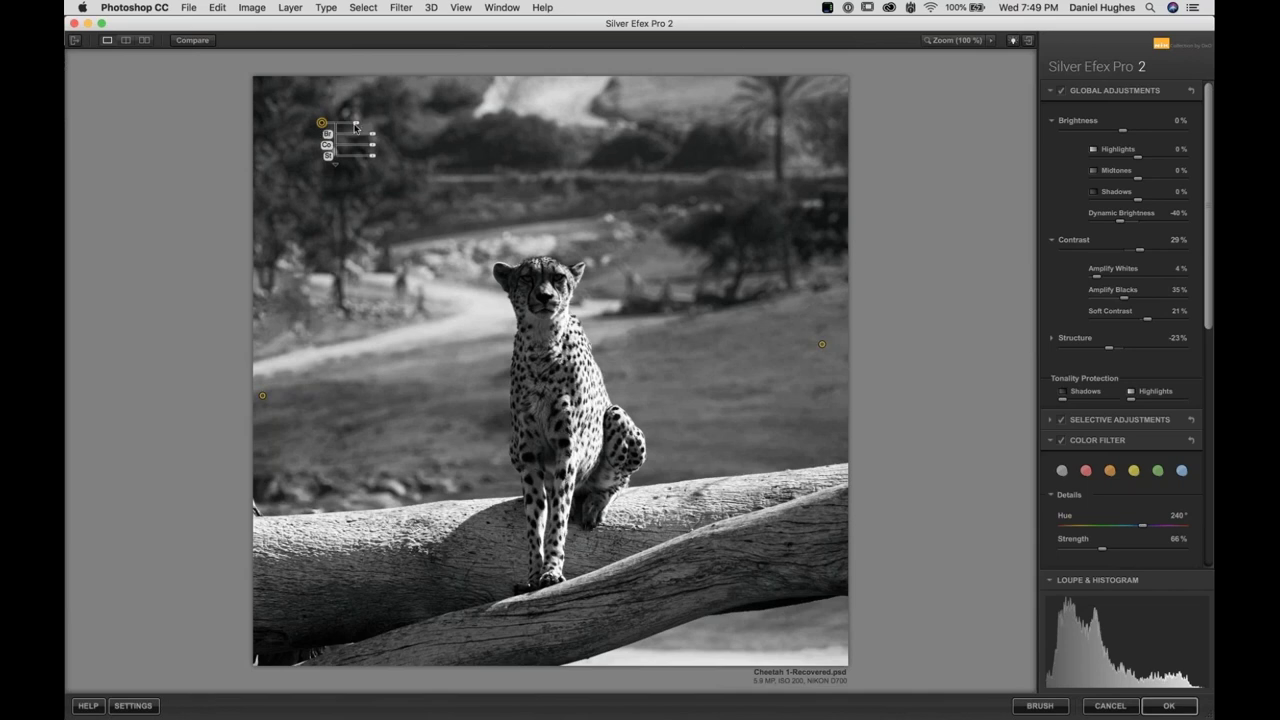
{"action": "left_click_drag", "start_coordinate": [355, 127], "coordinate": [371, 135]}
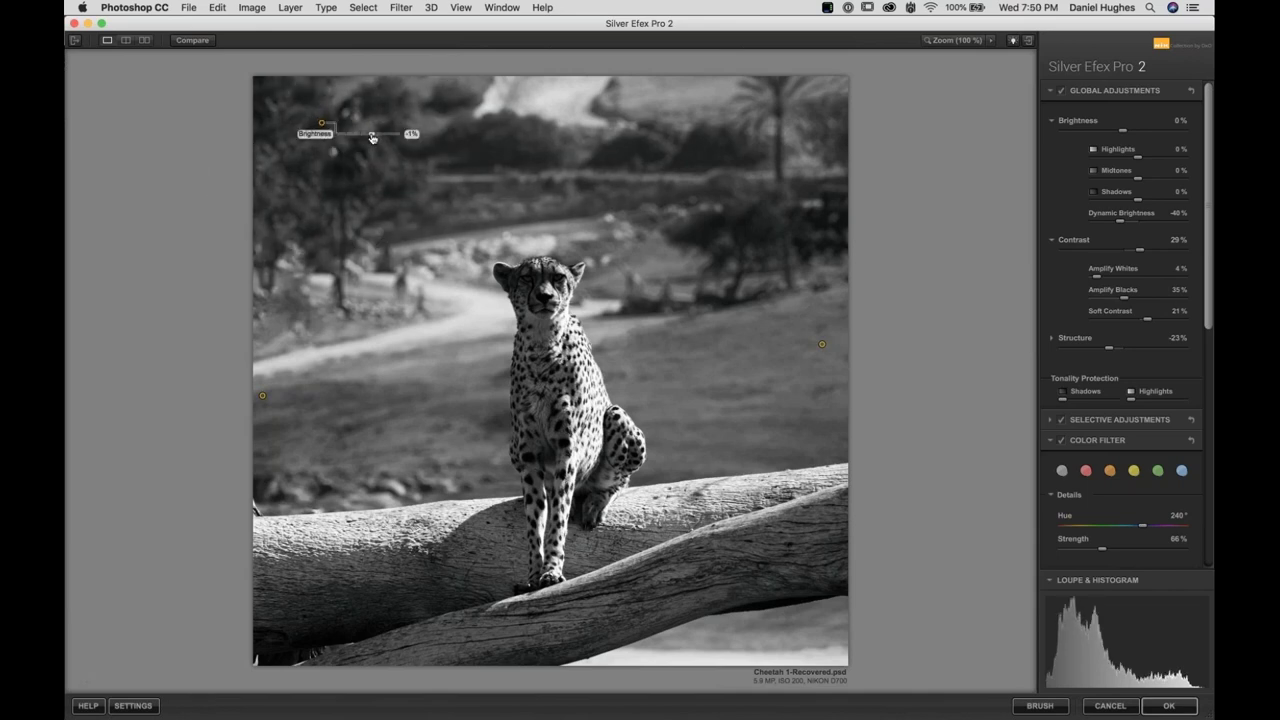
{"action": "left_click", "coordinate": [558, 176]}
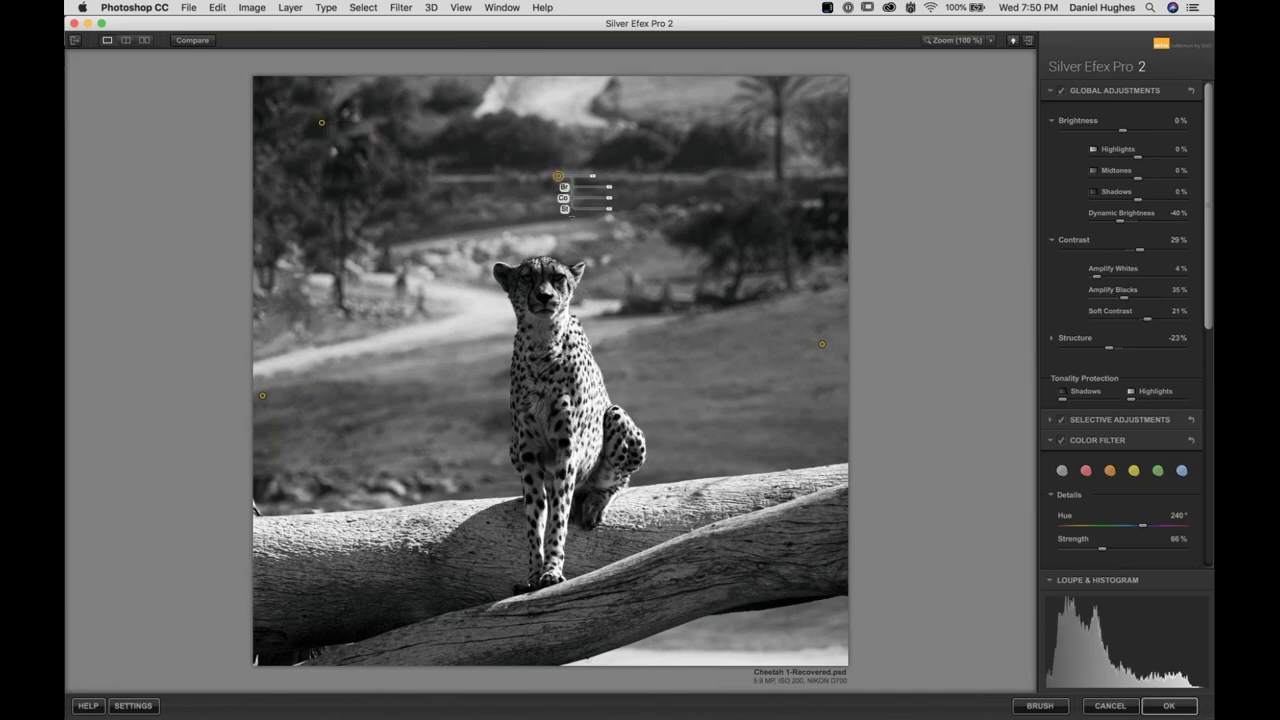
{"action": "mouse_move", "coordinate": [600, 176]}
{"action": "left_mouse_down"}
{"action": "mouse_move", "coordinate": [565, 193]}
{"action": "mouse_move", "coordinate": [582, 208]}
{"action": "mouse_move", "coordinate": [613, 190]}
{"action": "left_mouse_up"}
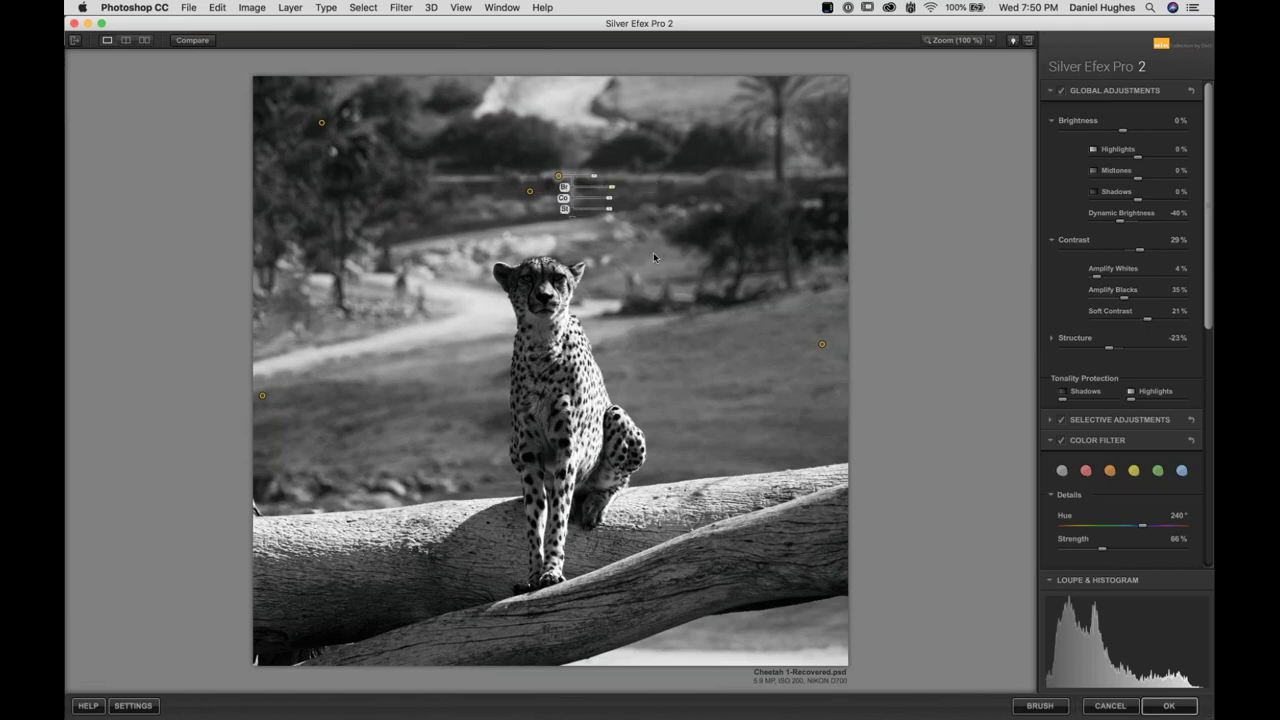
Add a control point on the path behind the cheetah, adjust its brightness and apply the black-and-white conversion
{"action": "left_click", "coordinate": [425, 331]}
{"action": "left_click_drag", "start_coordinate": [474, 344], "coordinate": [478, 345]}
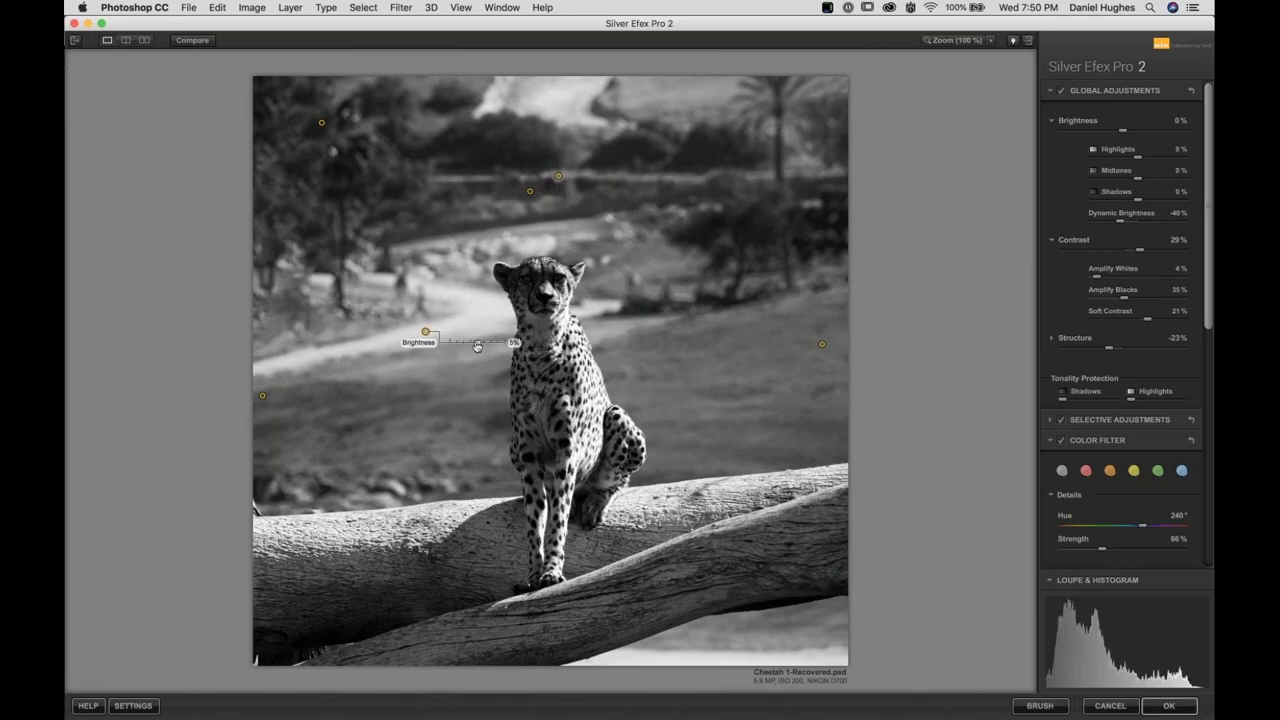
{"action": "left_click_drag", "start_coordinate": [478, 345], "coordinate": [478, 345]}
{"action": "mouse_move", "coordinate": [458, 333]}
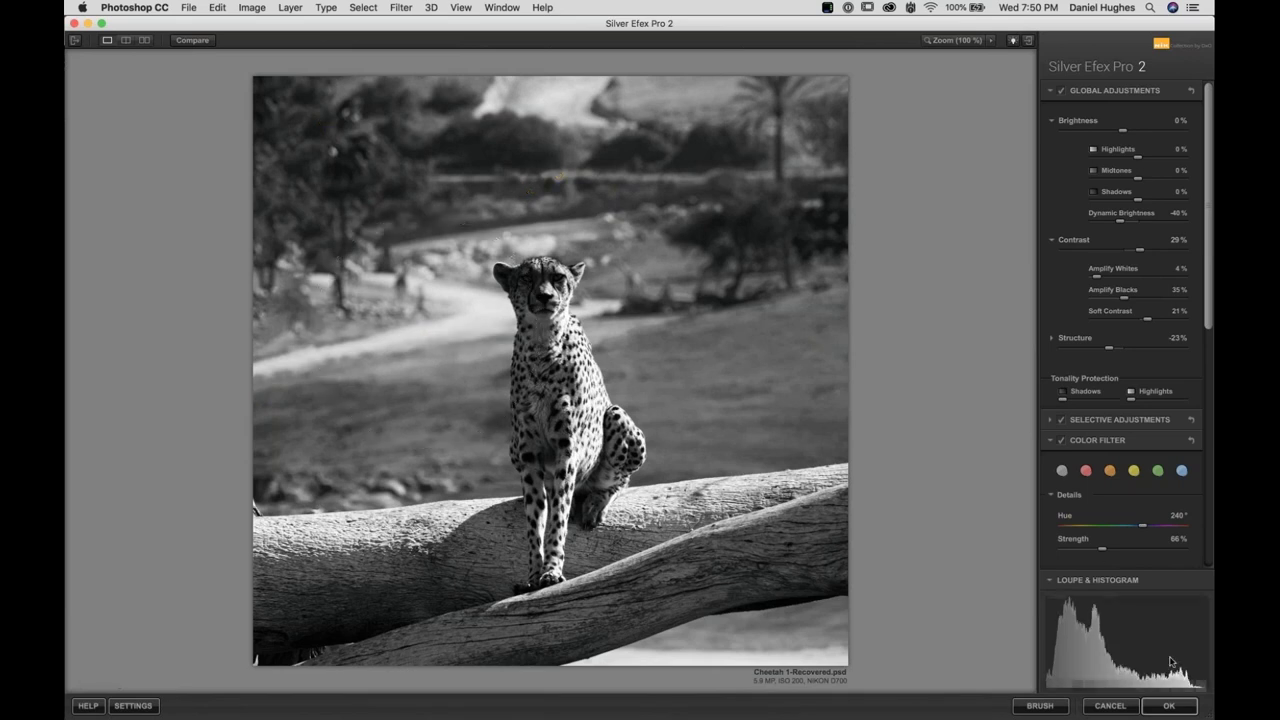
{"action": "left_click", "coordinate": [1167, 705]}
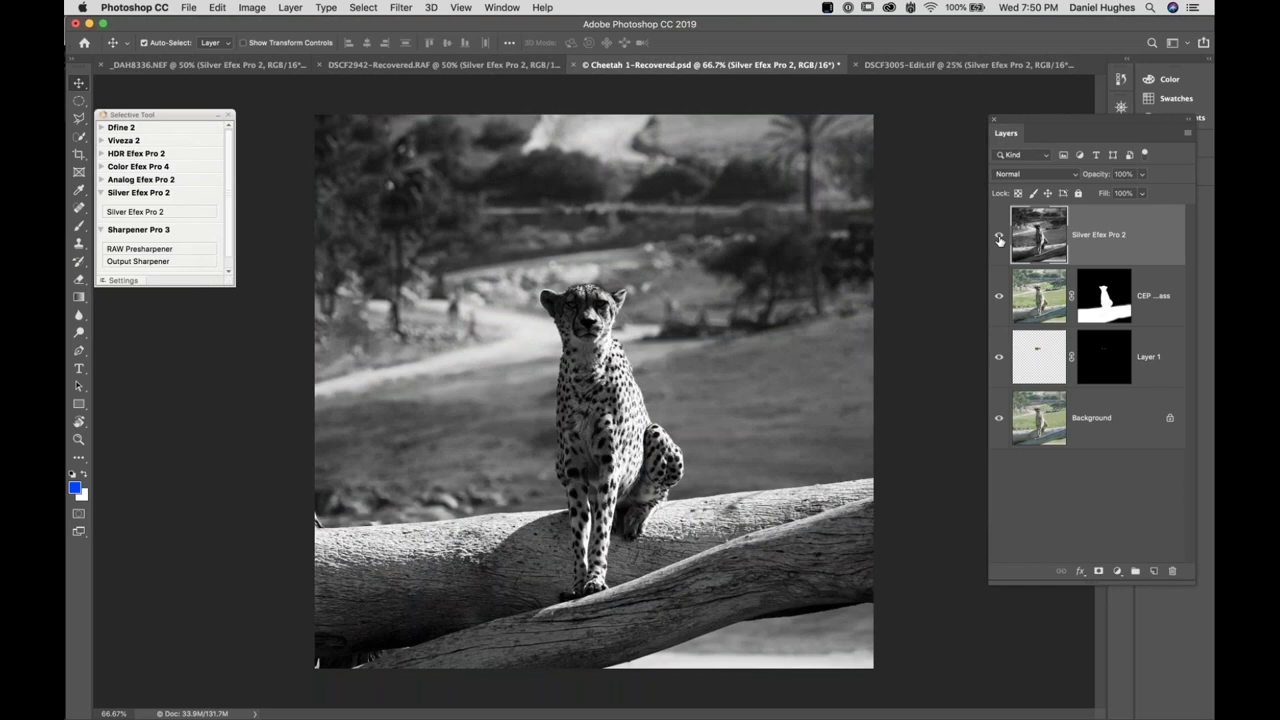
Hide the black-and-white layer and start a second Silver Efex Pro 2 conversion from the CEP 3.0 Bleach Bypass layer
{"action": "left_click", "coordinate": [999, 237]}
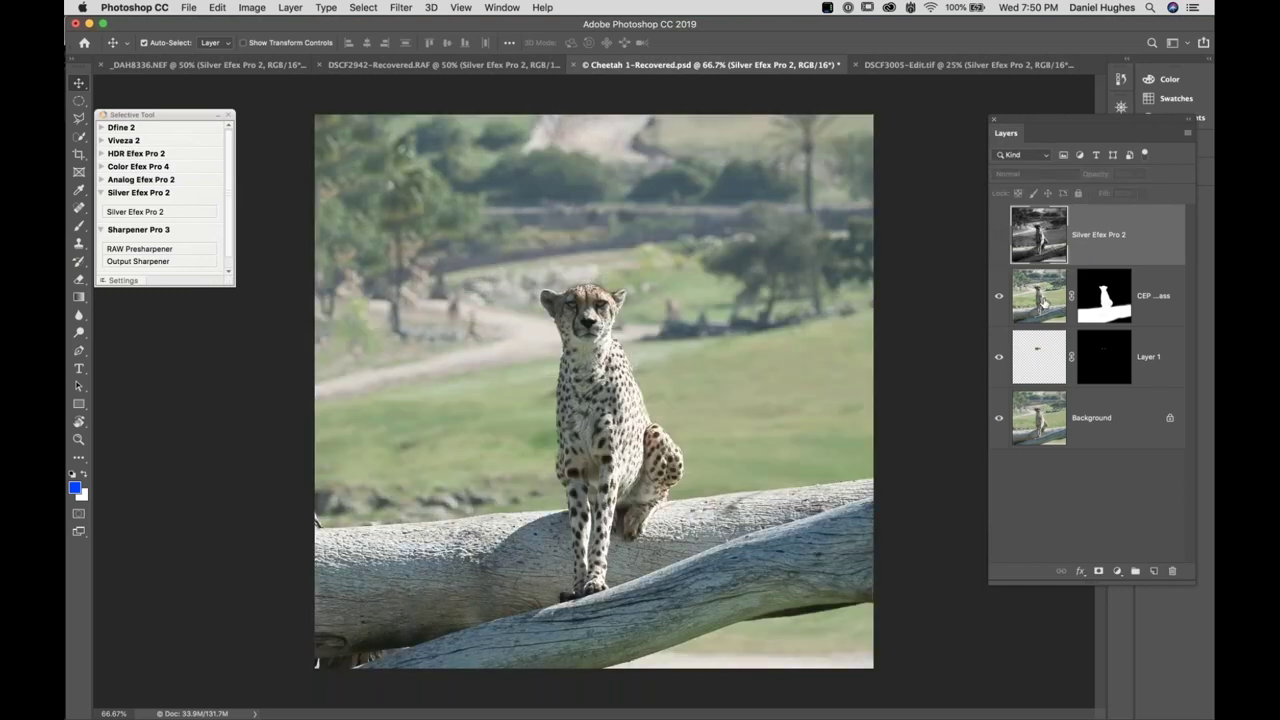
{"action": "left_click", "coordinate": [1045, 299]}
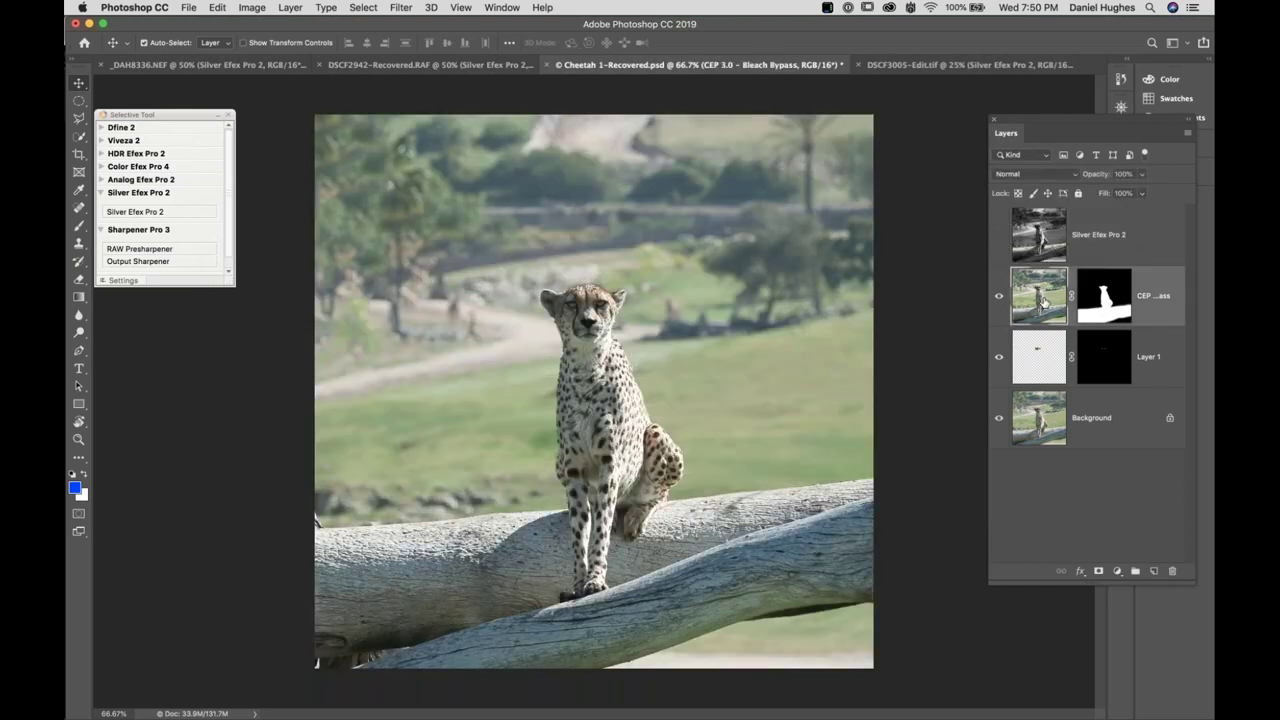
{"action": "left_click", "coordinate": [145, 216]}
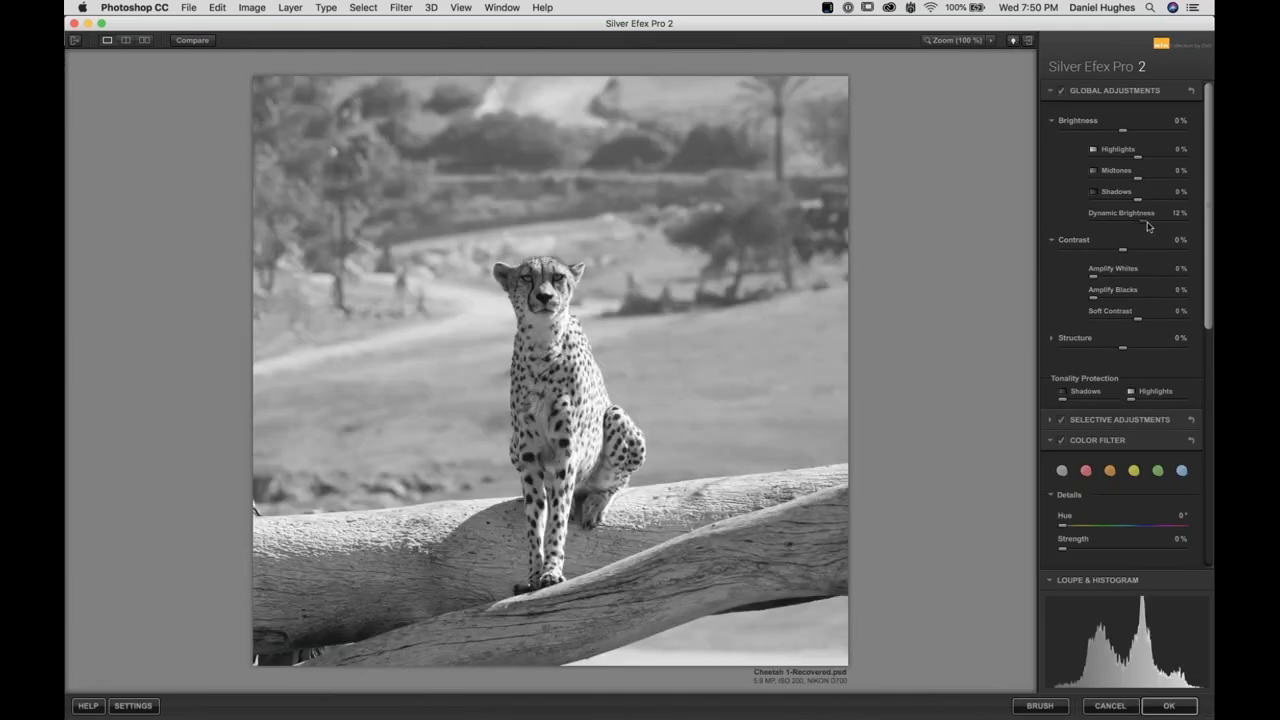
Set Dynamic Brightness to 44%, Contrast to 38%, Amplify Whites to 11% and Structure to 15%
{"action": "left_click_drag", "start_coordinate": [1148, 226], "coordinate": [1140, 253]}
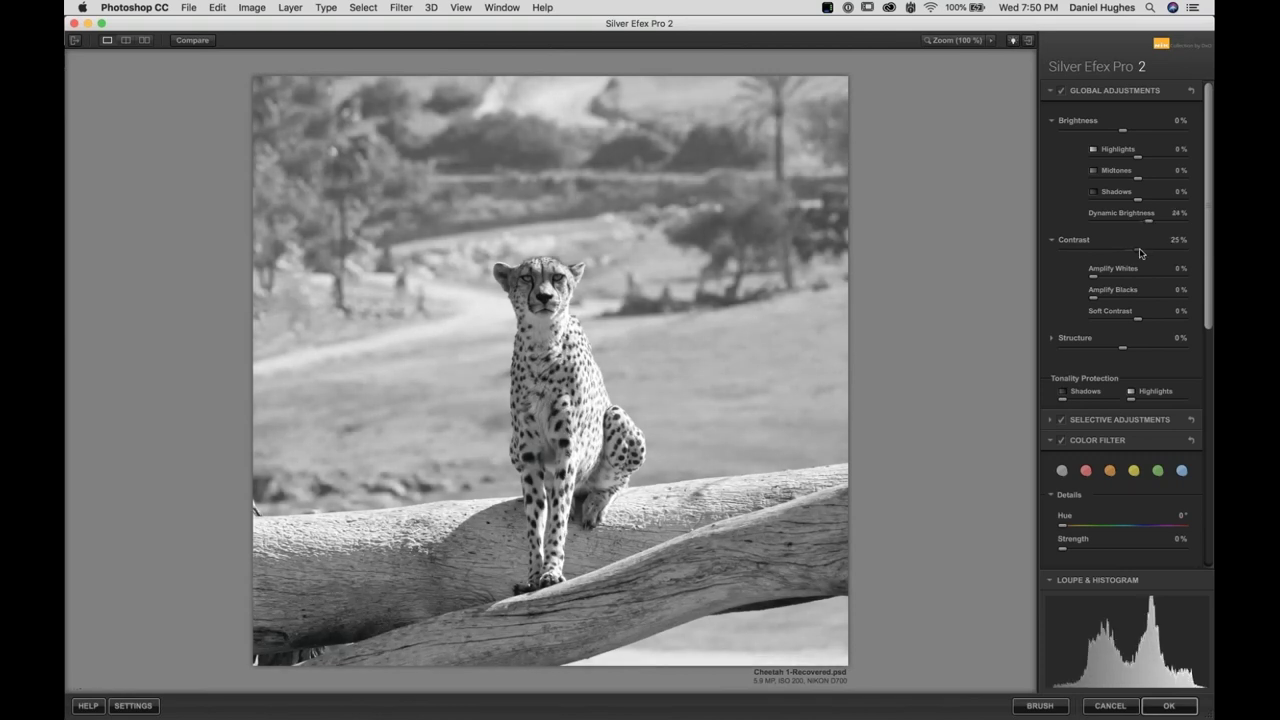
{"action": "left_click_drag", "start_coordinate": [1153, 222], "coordinate": [1101, 276]}
{"action": "left_click_drag", "start_coordinate": [1122, 347], "coordinate": [1133, 349]}
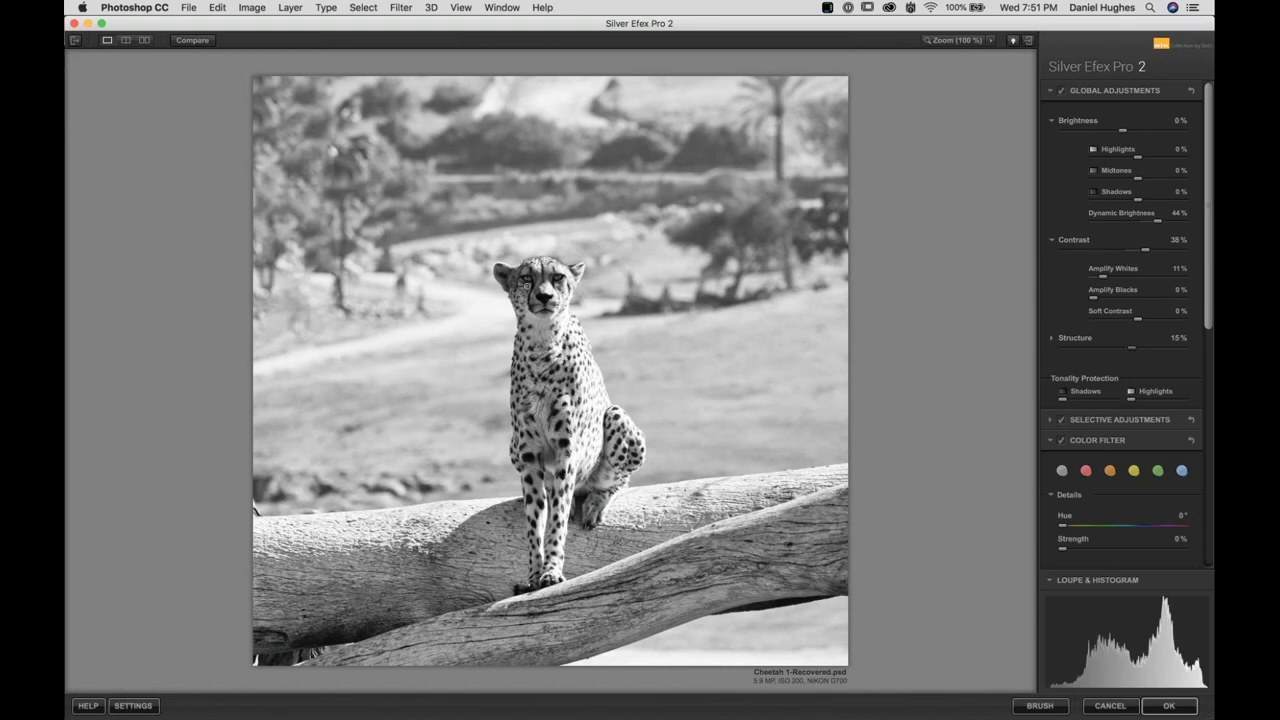
Place a control point on the cheetah's face, raise its brightness and send the conversion back for selective brushing
{"action": "left_click", "coordinate": [526, 285]}
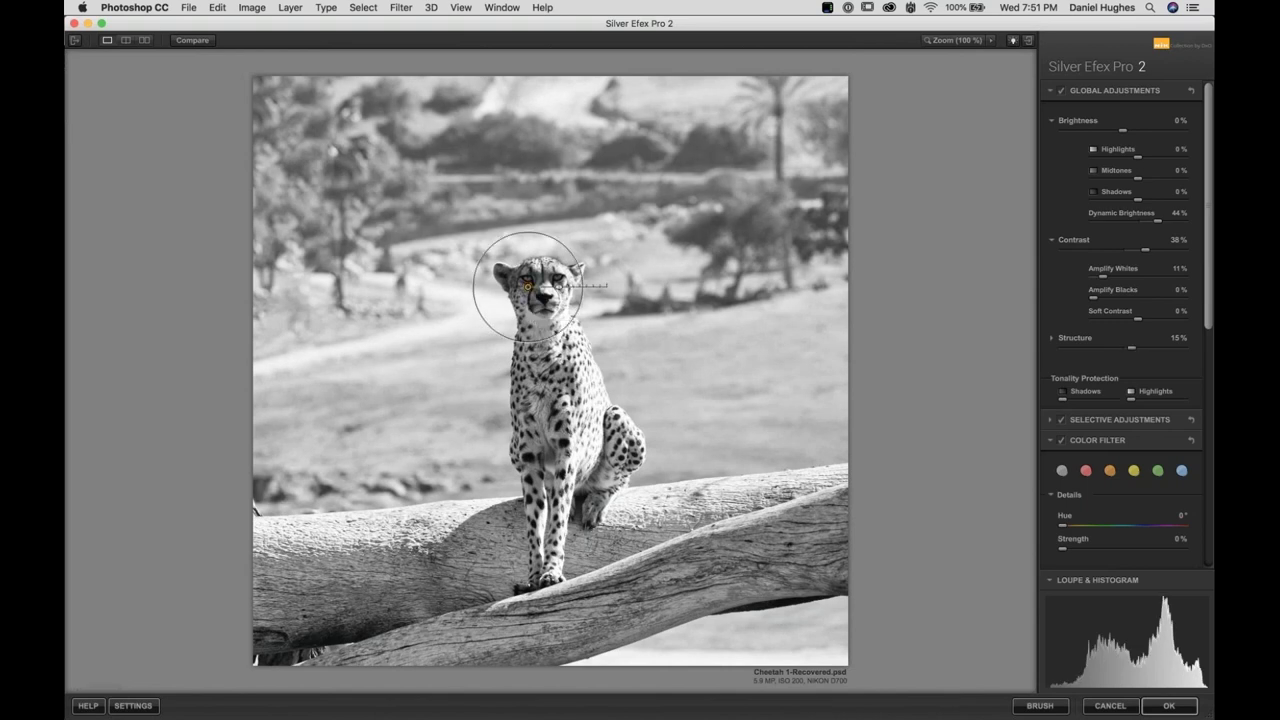
{"action": "left_click_drag", "start_coordinate": [579, 303], "coordinate": [585, 301]}
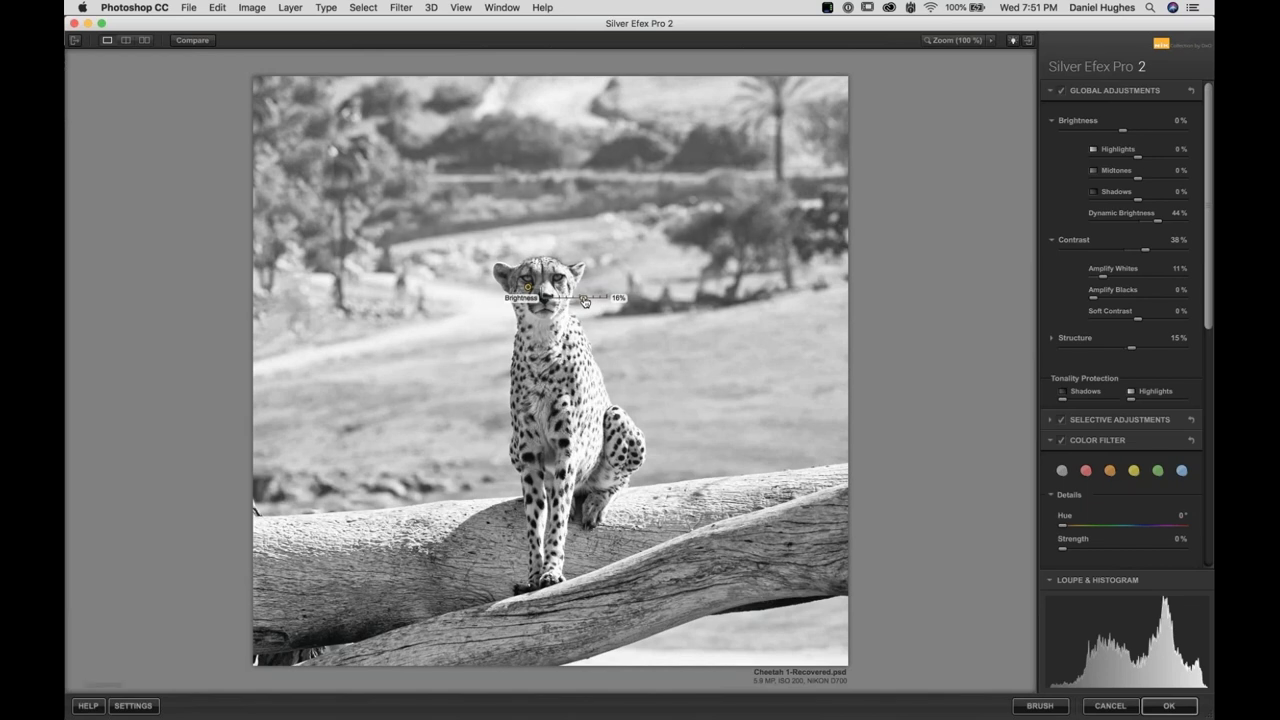
{"action": "left_click_drag", "start_coordinate": [585, 301], "coordinate": [587, 301]}
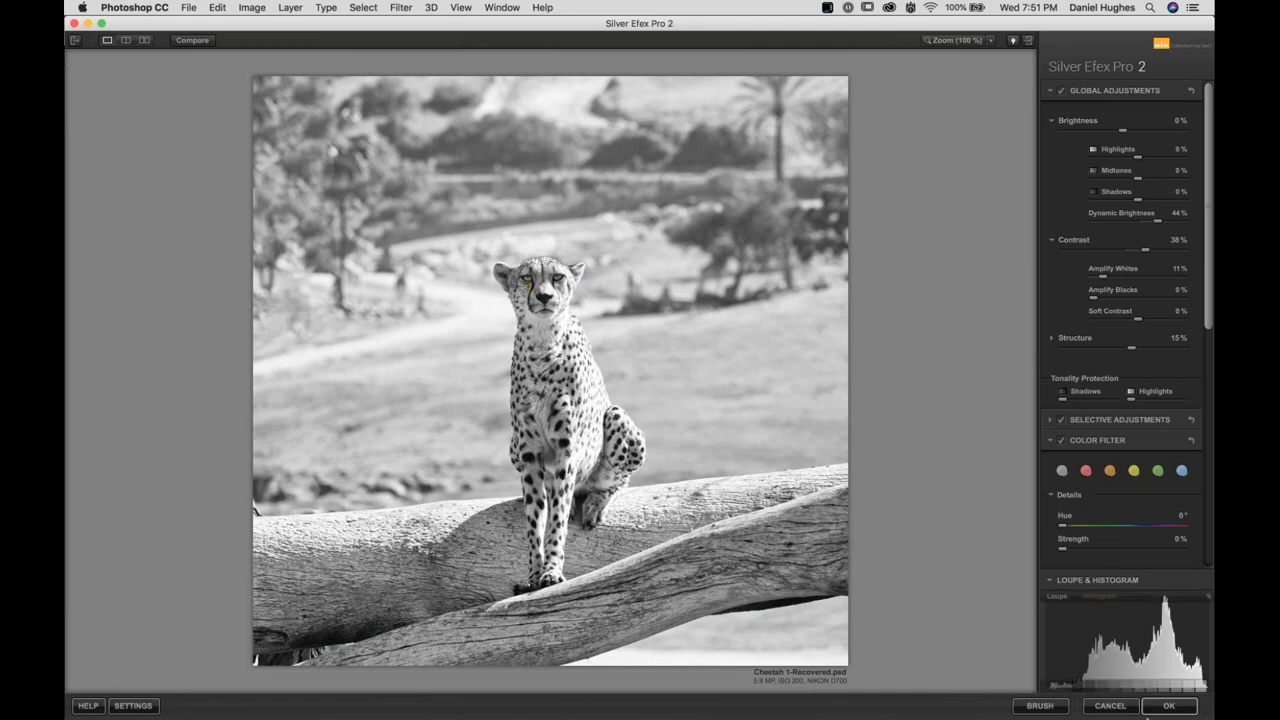
{"action": "left_click", "coordinate": [1031, 710]}
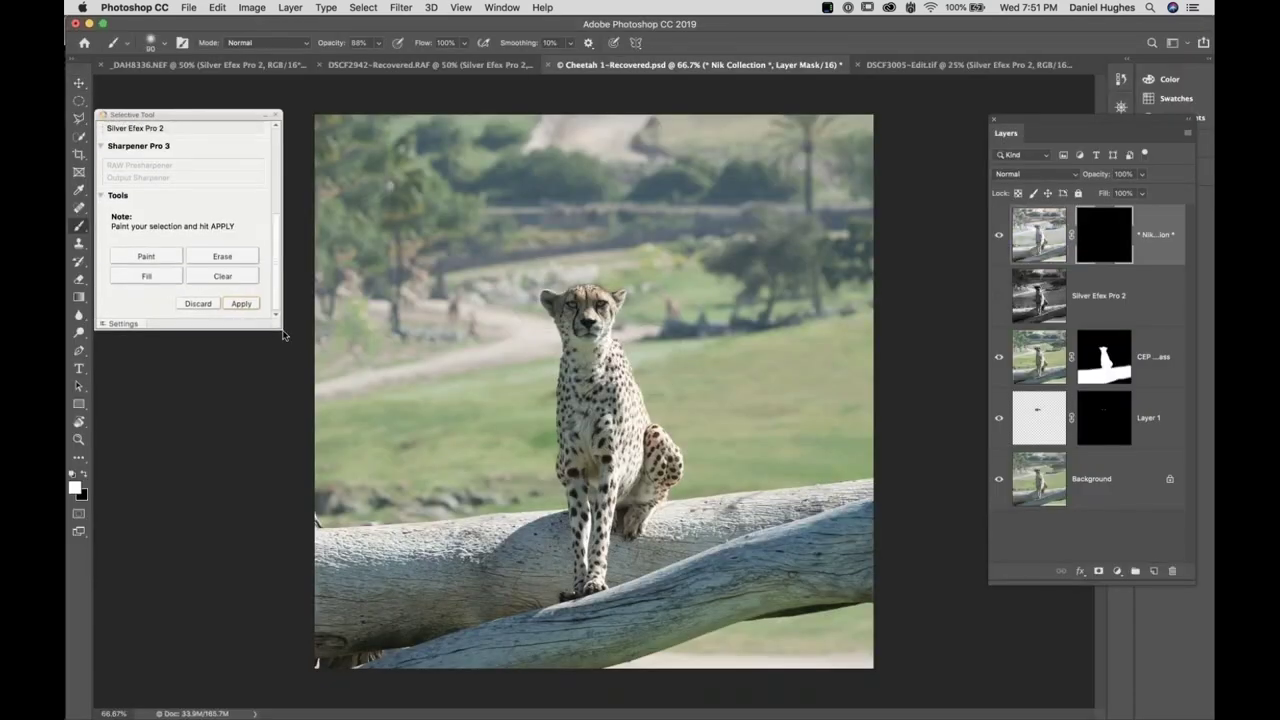
Paint the new conversion onto the cheetah's face and chest with a size 70 brush
{"action": "left_click", "coordinate": [150, 274]}
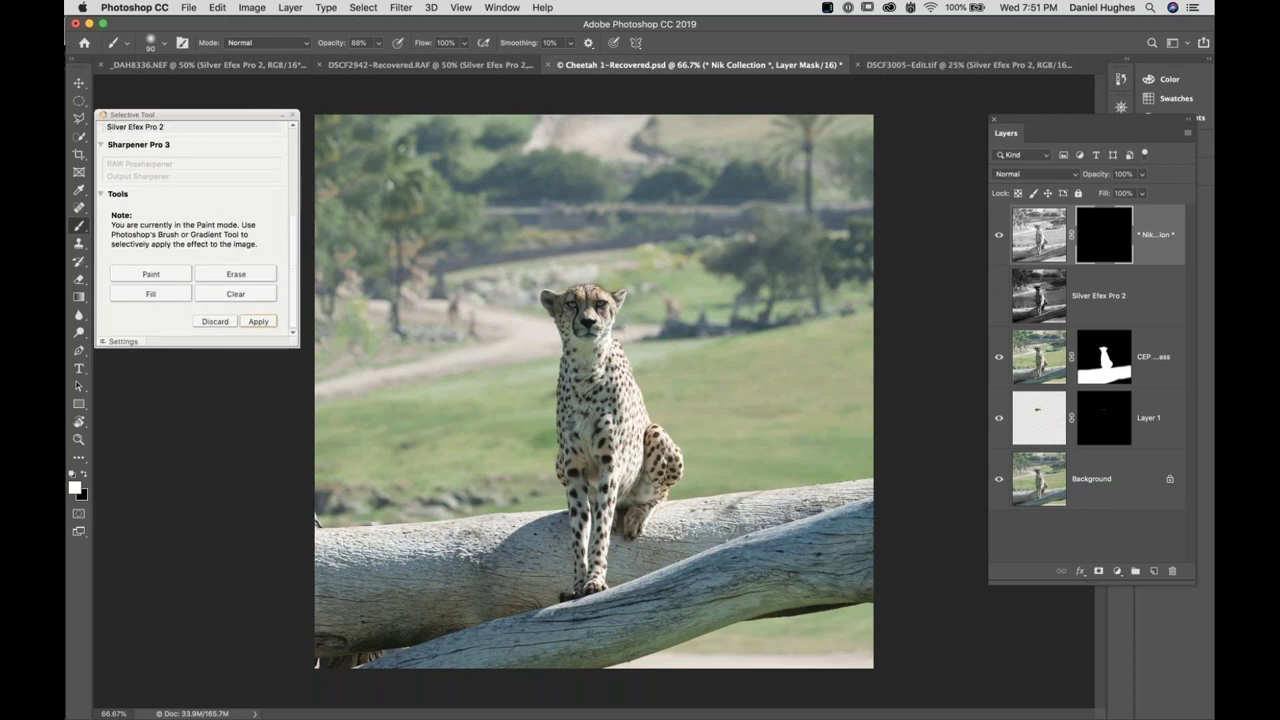
{"action": "key", "text": "bracketleft"}
{"action": "key", "text": "bracketleft"}
{"action": "left_click", "coordinate": [558, 304]}
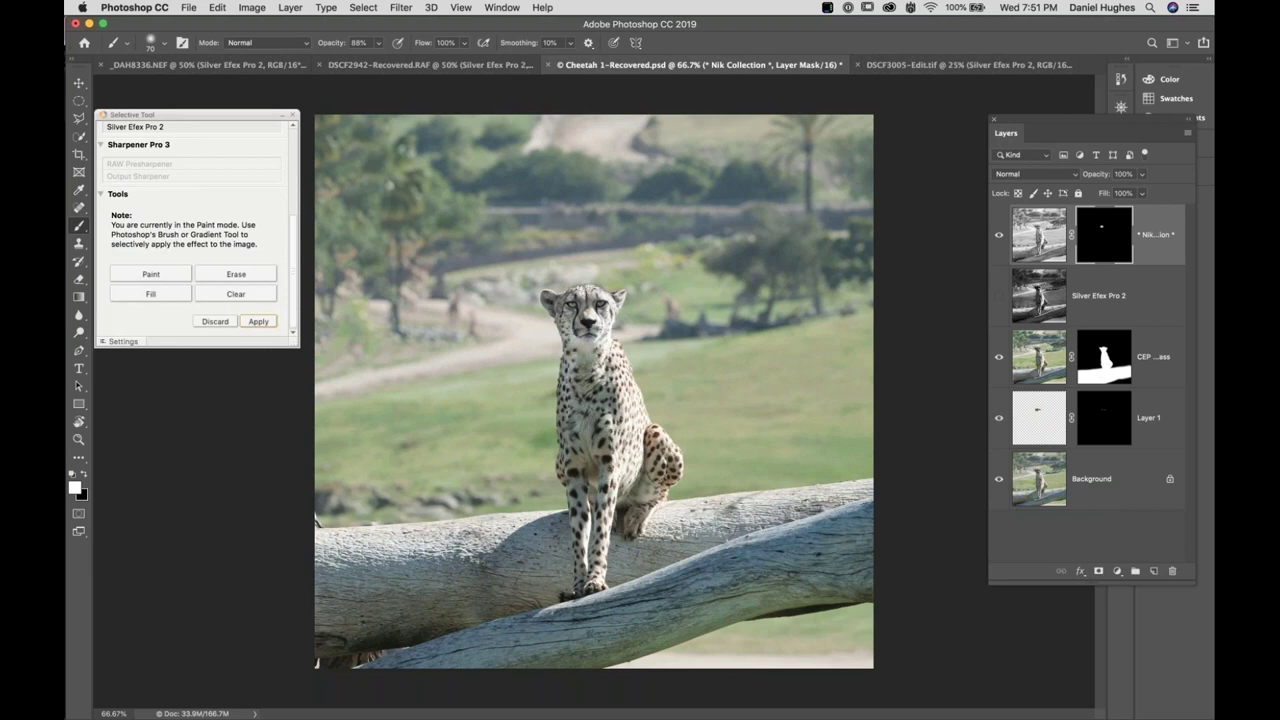
{"action": "left_click_drag", "start_coordinate": [579, 428], "coordinate": [578, 395]}
Paint the conversion over the cheetah's flank and hind leg with a larger brush
{"action": "key", "text": "bracketright"}
{"action": "key", "text": "bracketright"}
{"action": "key", "text": "bracketright"}
{"action": "key", "text": "bracketright"}
{"action": "key", "text": "bracketleft"}
{"action": "key", "text": "bracketleft"}
{"action": "key", "text": "bracketleft"}
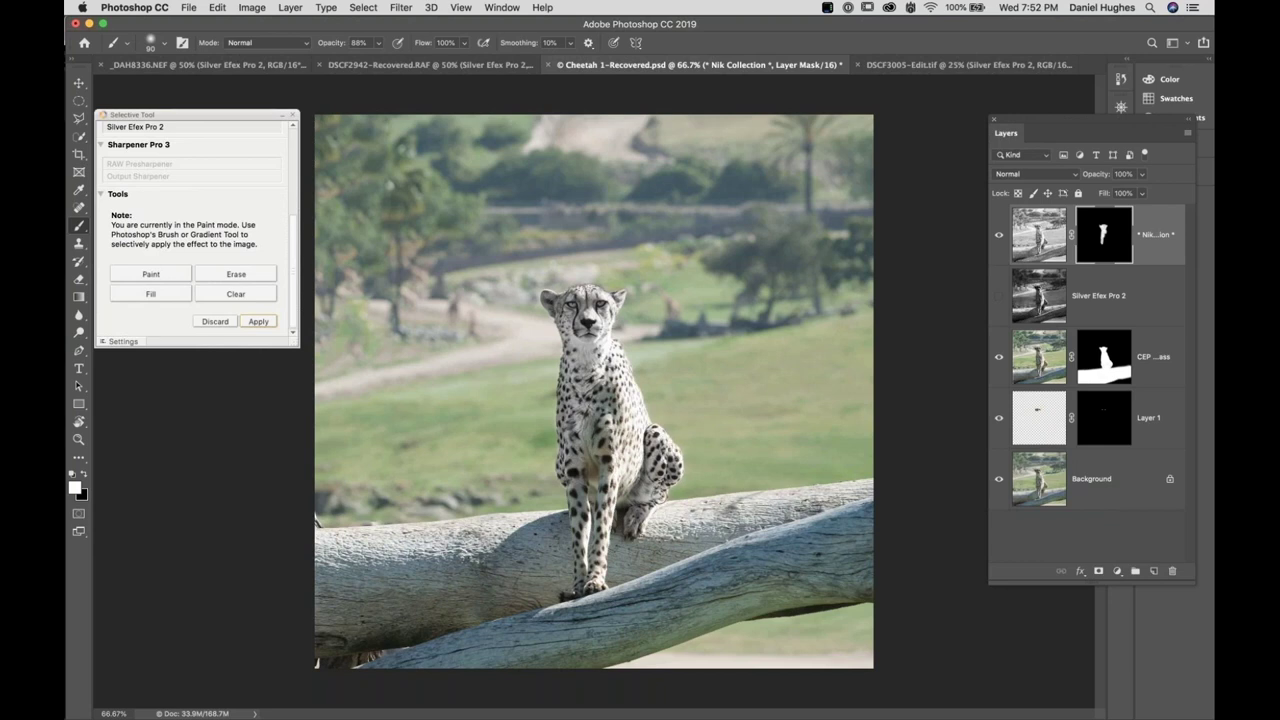
{"action": "key", "text": "bracketright"}
{"action": "mouse_move", "coordinate": [618, 476]}
{"action": "left_mouse_down"}
{"action": "mouse_move", "coordinate": [596, 420]}
{"action": "mouse_move", "coordinate": [605, 490]}
{"action": "mouse_move", "coordinate": [608, 420]}
{"action": "mouse_move", "coordinate": [619, 447]}
{"action": "mouse_move", "coordinate": [607, 386]}
{"action": "left_mouse_up"}
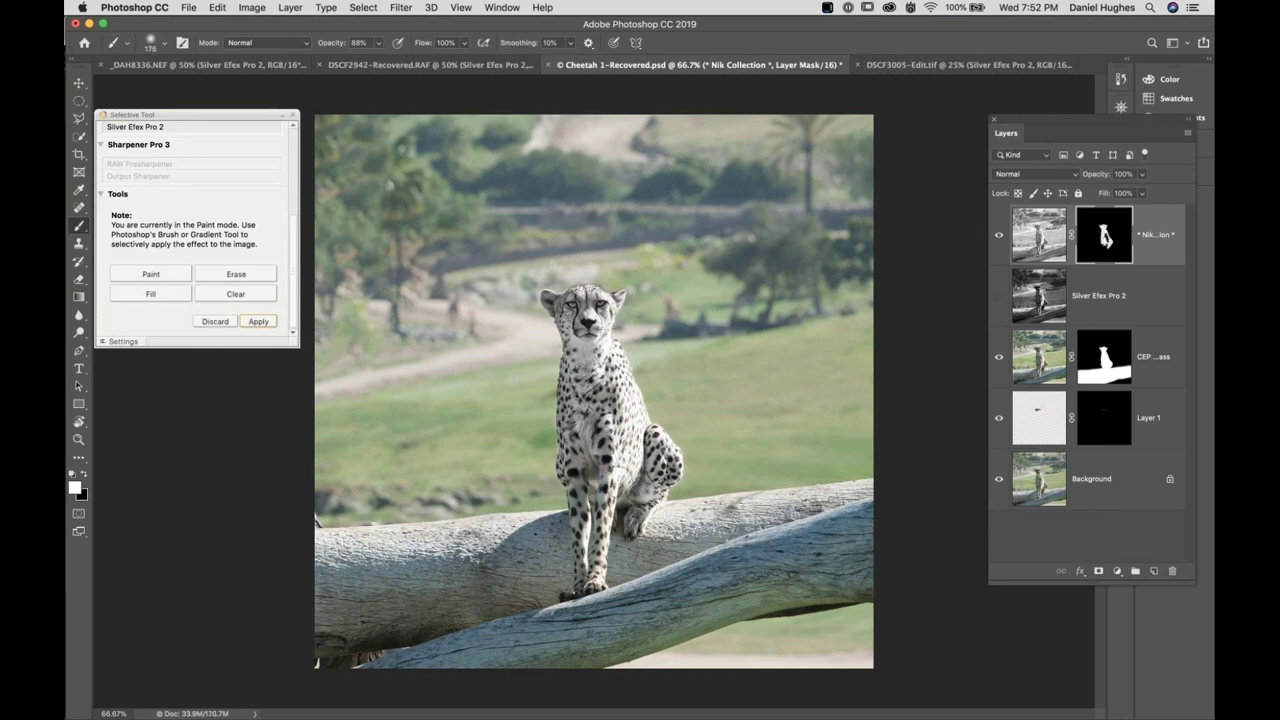
Fill in the remaining gaps on the cheetah's belly and legs with a smaller brush
{"action": "key", "text": "bracketleft"}
{"action": "key", "text": "bracketleft"}
{"action": "key", "text": "bracketleft"}
{"action": "key", "text": "bracketleft"}
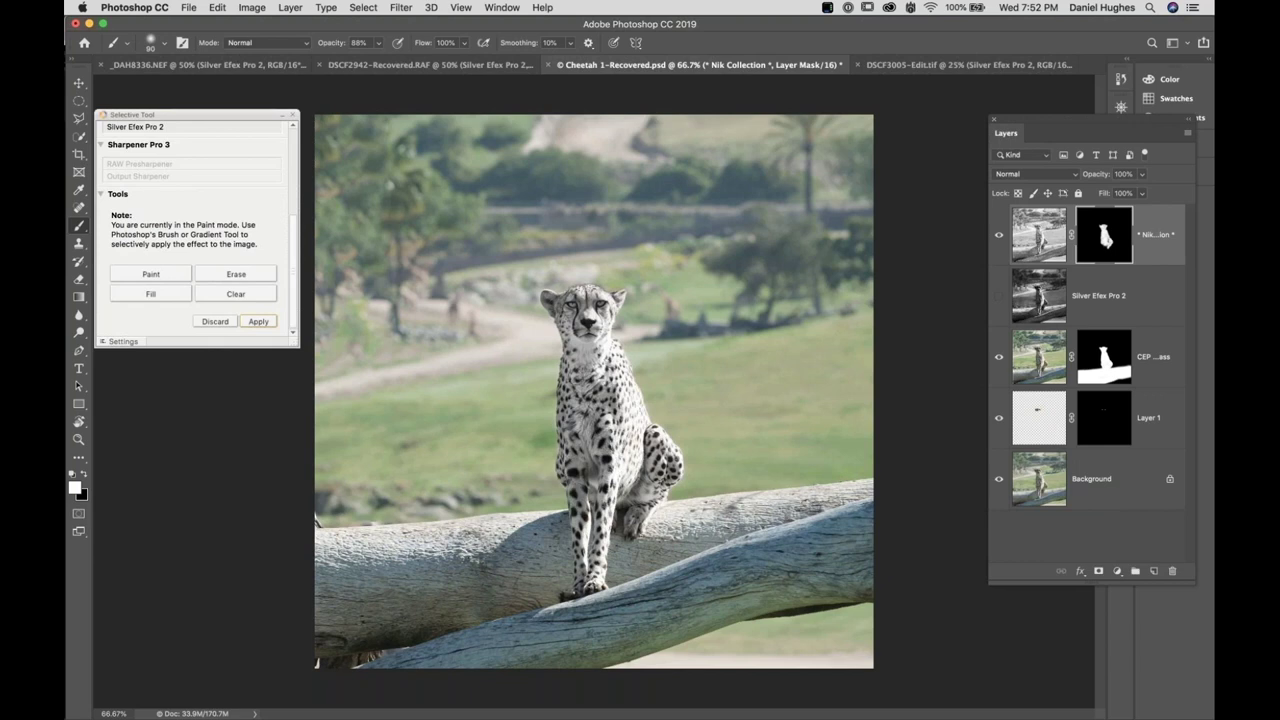
{"action": "left_click_drag", "start_coordinate": [588, 448], "coordinate": [618, 443]}
Show the darker Silver Efex Pro 2 layer again and lower the painted layer's opacity to 83%
{"action": "left_click", "coordinate": [999, 297]}
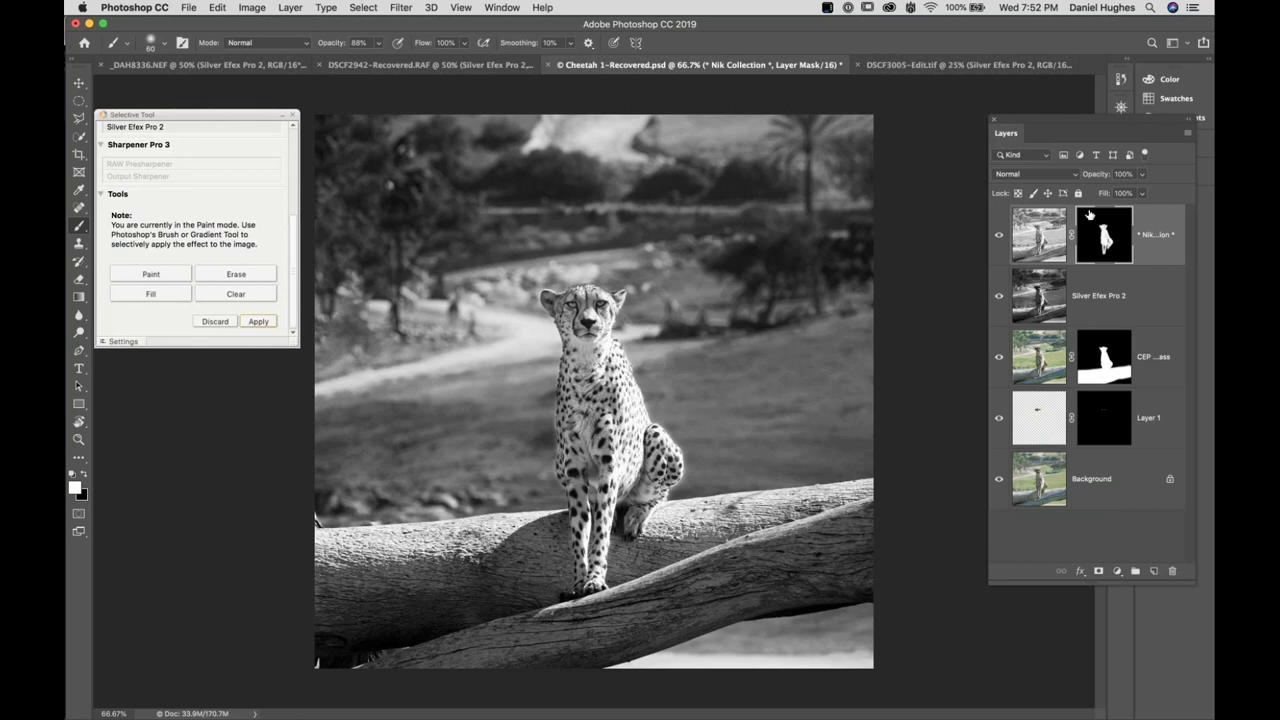
{"action": "left_click_drag", "start_coordinate": [1095, 175], "coordinate": [1087, 176]}
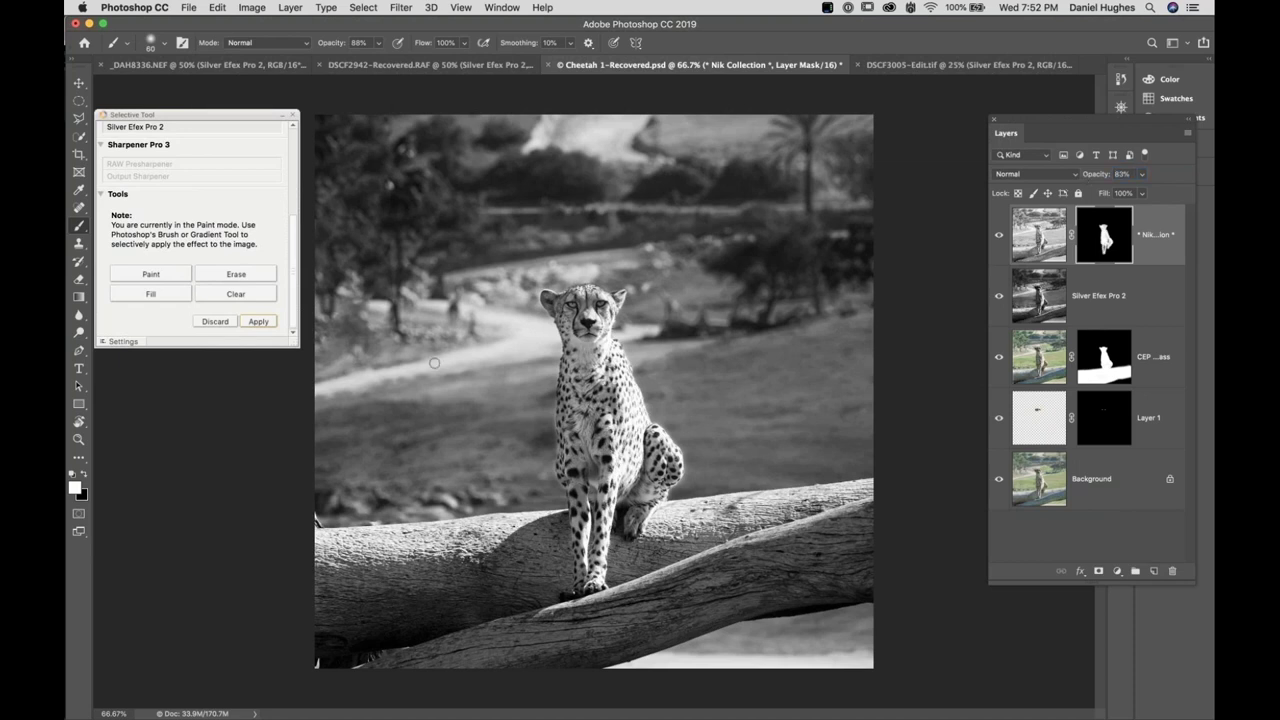
Erase the painted effect around the cheetah's hind leg and from its chest
{"action": "left_click", "coordinate": [228, 274]}
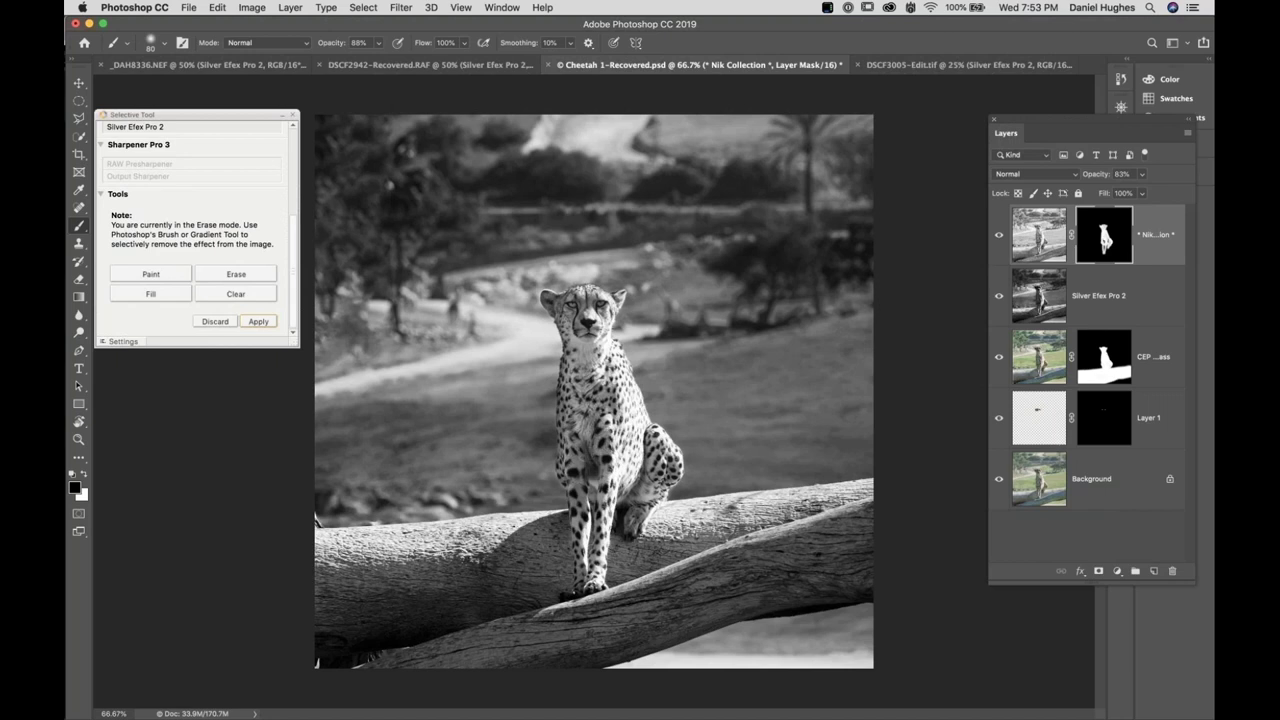
{"action": "mouse_move", "coordinate": [650, 435]}
{"action": "left_mouse_down"}
{"action": "mouse_move", "coordinate": [655, 478]}
{"action": "mouse_move", "coordinate": [671, 490]}
{"action": "left_mouse_up"}
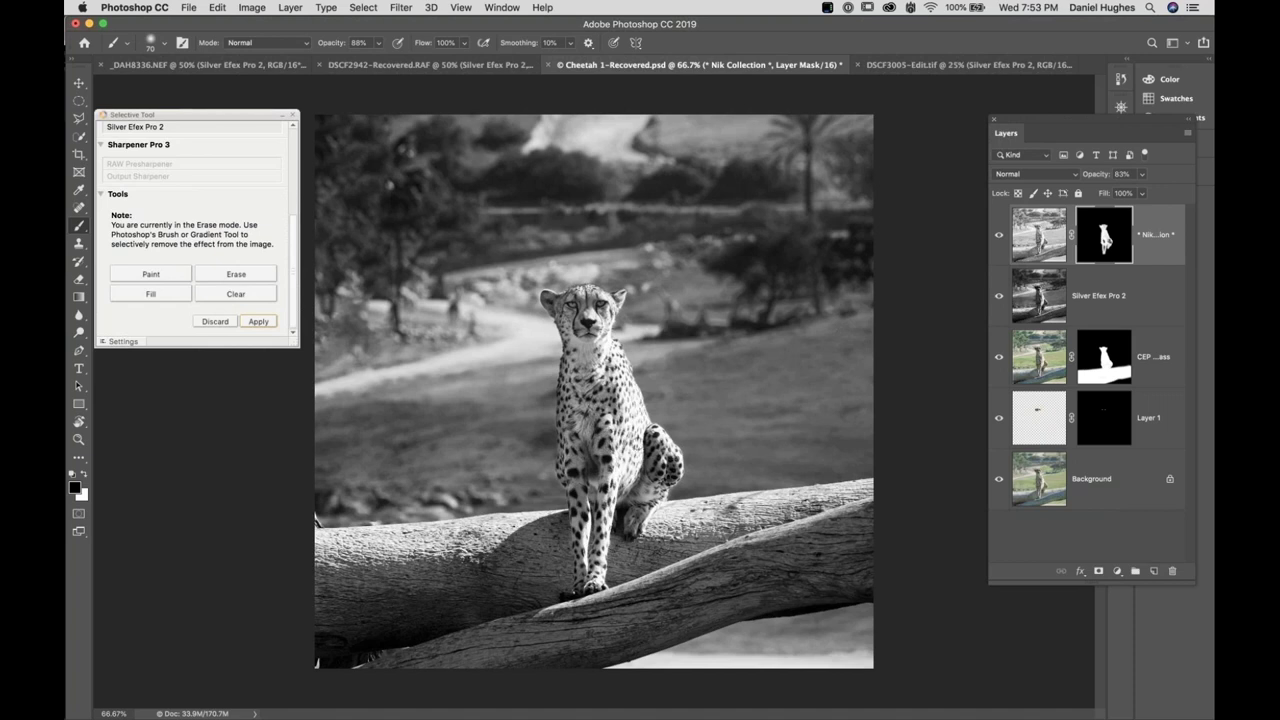
{"action": "key", "text": "bracketright"}
{"action": "mouse_move", "coordinate": [600, 390]}
{"action": "left_mouse_down"}
{"action": "mouse_move", "coordinate": [586, 432]}
{"action": "mouse_move", "coordinate": [590, 388]}
{"action": "mouse_move", "coordinate": [577, 374]}
{"action": "mouse_move", "coordinate": [606, 365]}
{"action": "mouse_move", "coordinate": [612, 384]}
{"action": "left_mouse_up"}
Fade the last erasing stroke on the cheetah's chest
{"action": "key", "text": "super+shift+f"}
{"action": "left_click_drag", "start_coordinate": [925, 300], "coordinate": [869, 301]}
{"action": "left_click", "coordinate": [968, 285]}
{"action": "left_click", "coordinate": [846, 400]}
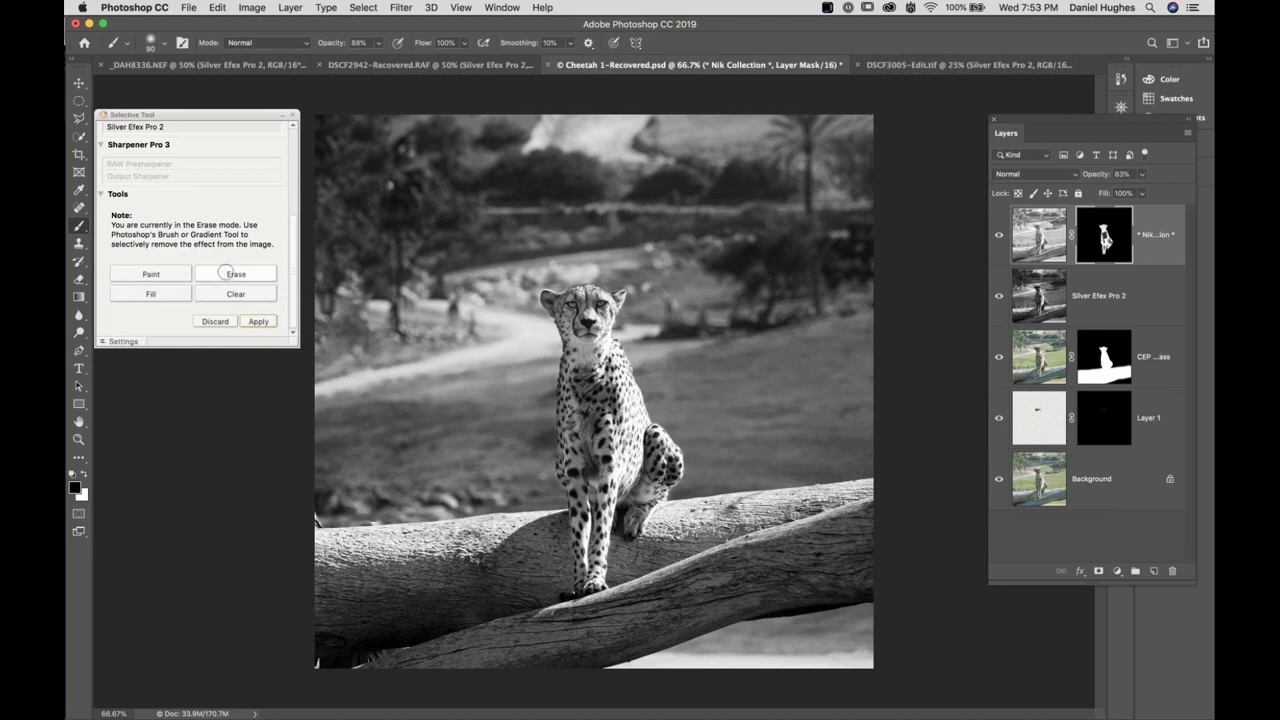
Paint some of the effect back onto the cheetah's chest and apply the selective conversion
{"action": "left_click", "coordinate": [170, 274]}
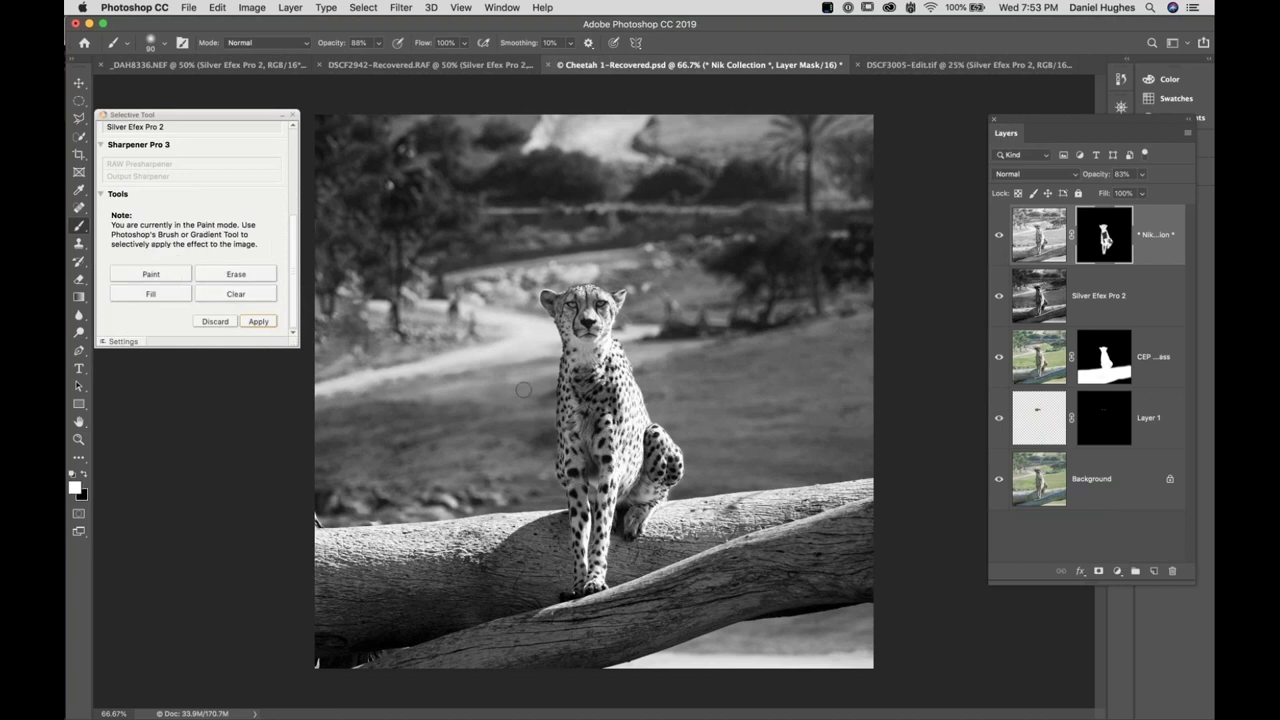
{"action": "mouse_move", "coordinate": [590, 379]}
{"action": "left_mouse_down"}
{"action": "mouse_move", "coordinate": [580, 389]}
{"action": "mouse_move", "coordinate": [582, 371]}
{"action": "mouse_move", "coordinate": [584, 408]}
{"action": "mouse_move", "coordinate": [606, 380]}
{"action": "mouse_move", "coordinate": [620, 408]}
{"action": "mouse_move", "coordinate": [604, 406]}
{"action": "left_mouse_up"}
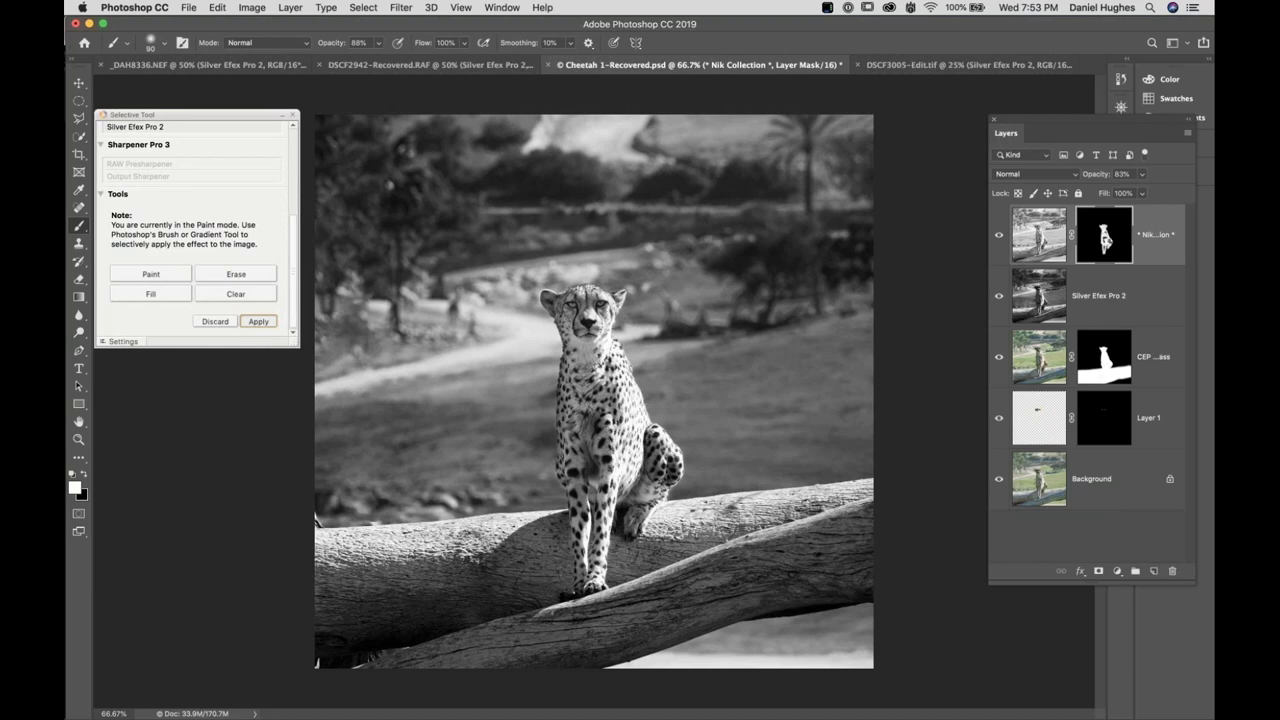
{"action": "left_click", "coordinate": [258, 321]}
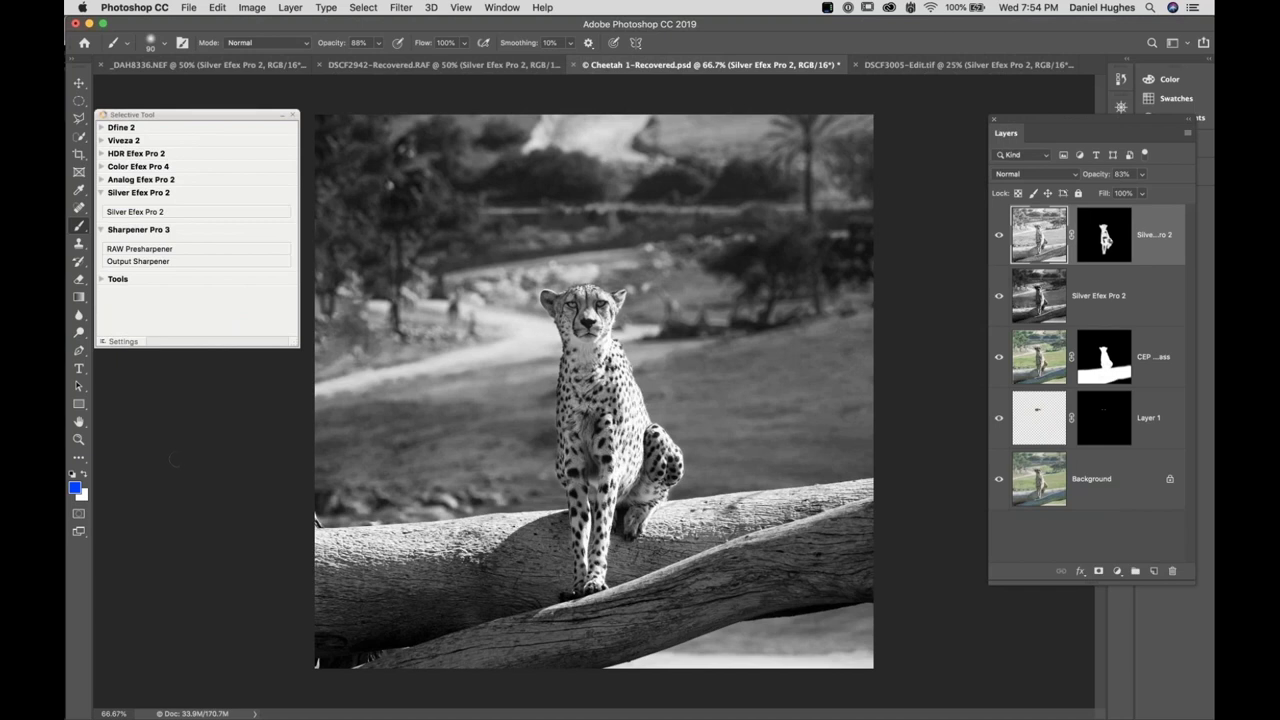
Reset the foreground and background colors to the default black and white
{"action": "key", "text": "x"}
{"action": "key", "text": "d"}
{"action": "key", "text": "super+l"}
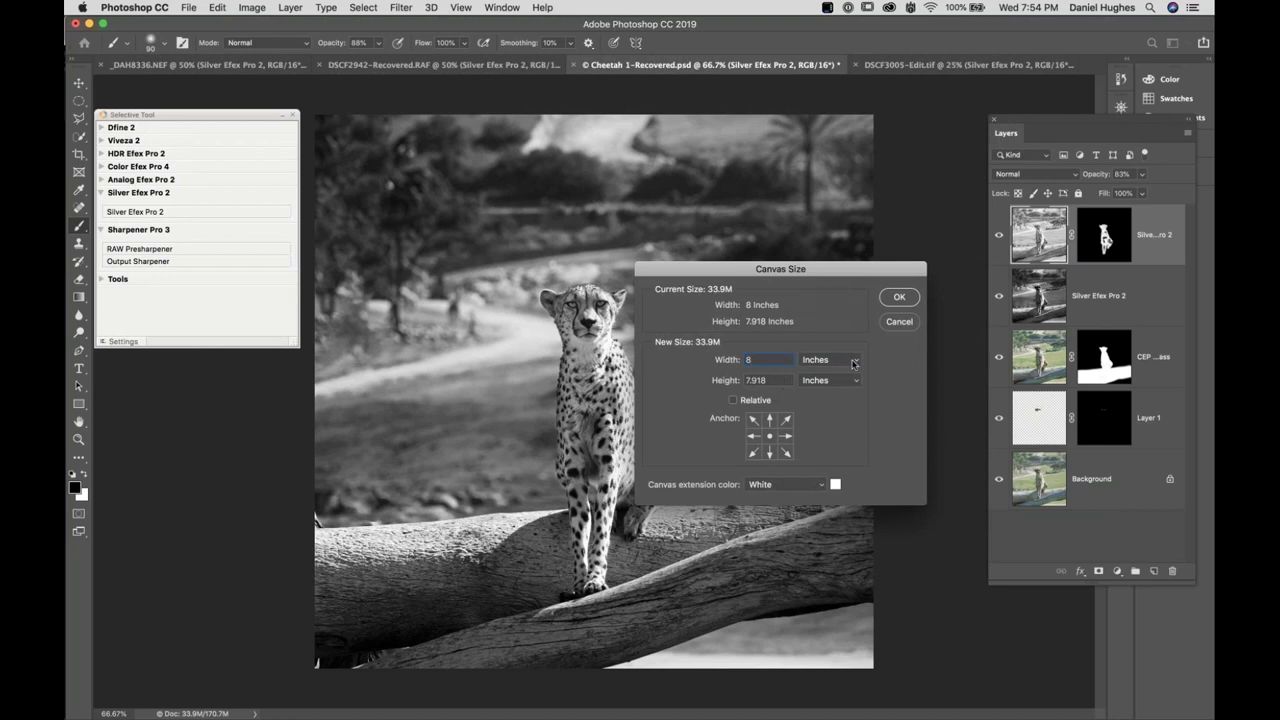
{"action": "left_click", "coordinate": [903, 321]}
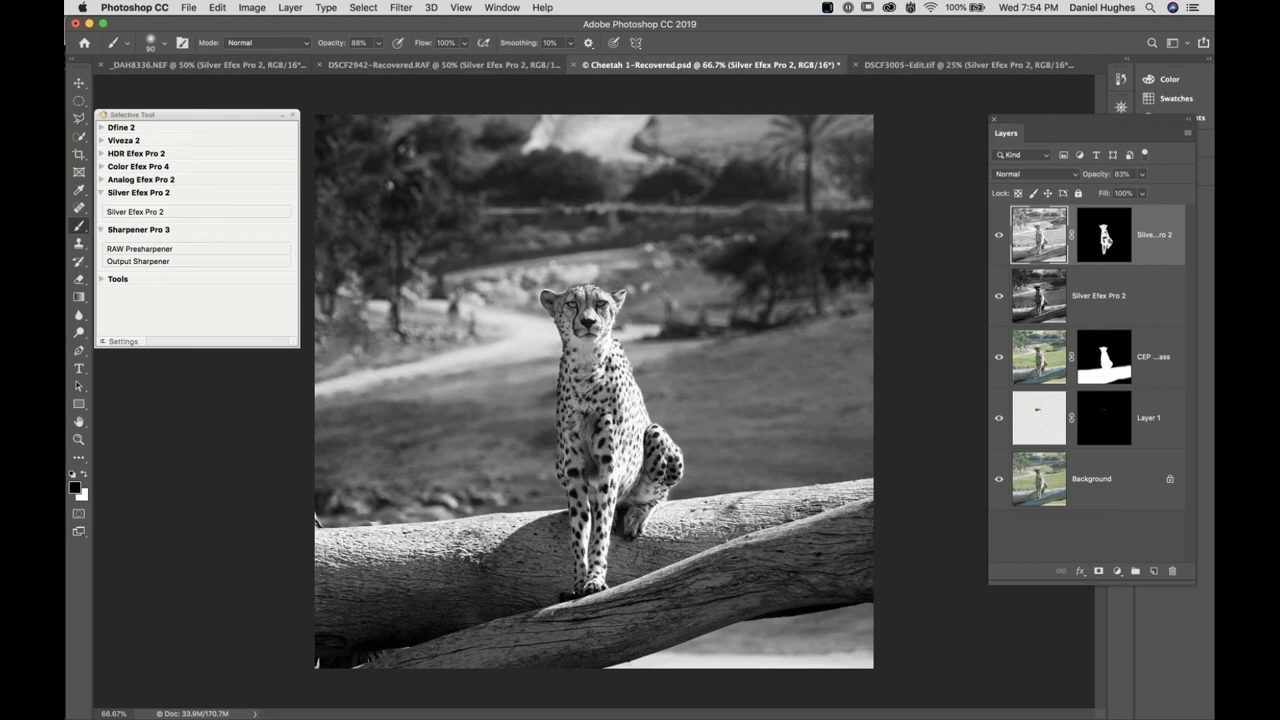
{"action": "left_click", "coordinate": [251, 7]}
{"action": "left_click", "coordinate": [818, 362]}
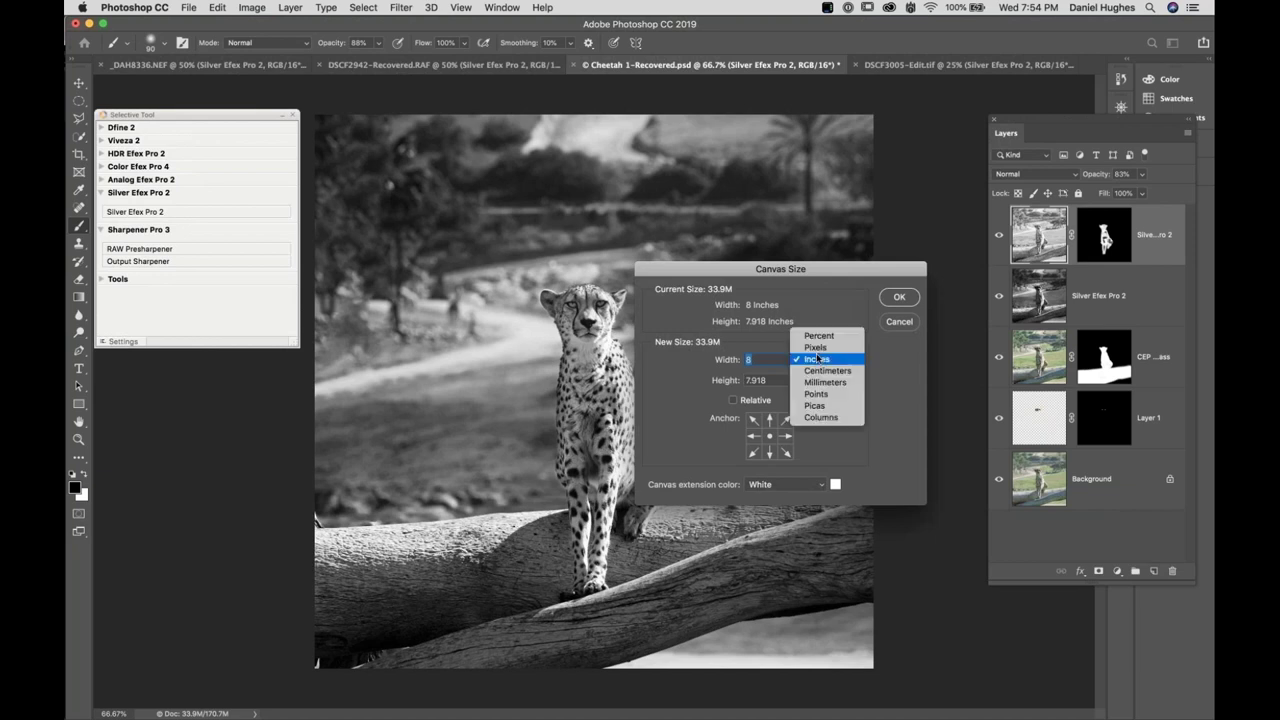
{"action": "left_click", "coordinate": [888, 327]}
{"action": "left_click", "coordinate": [888, 325]}
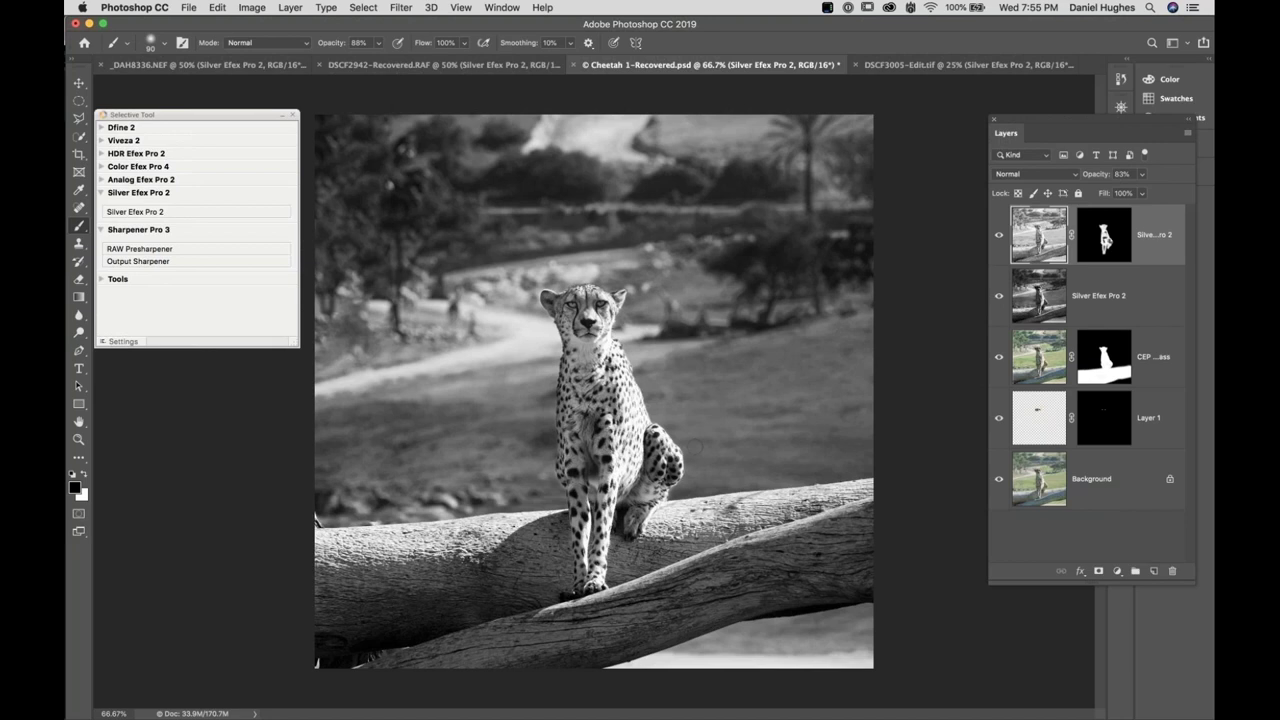
Extend the canvas by a relative 150 pixels in width and 150 pixels in height with a white extension color
{"action": "key", "text": "super+alt+c"}
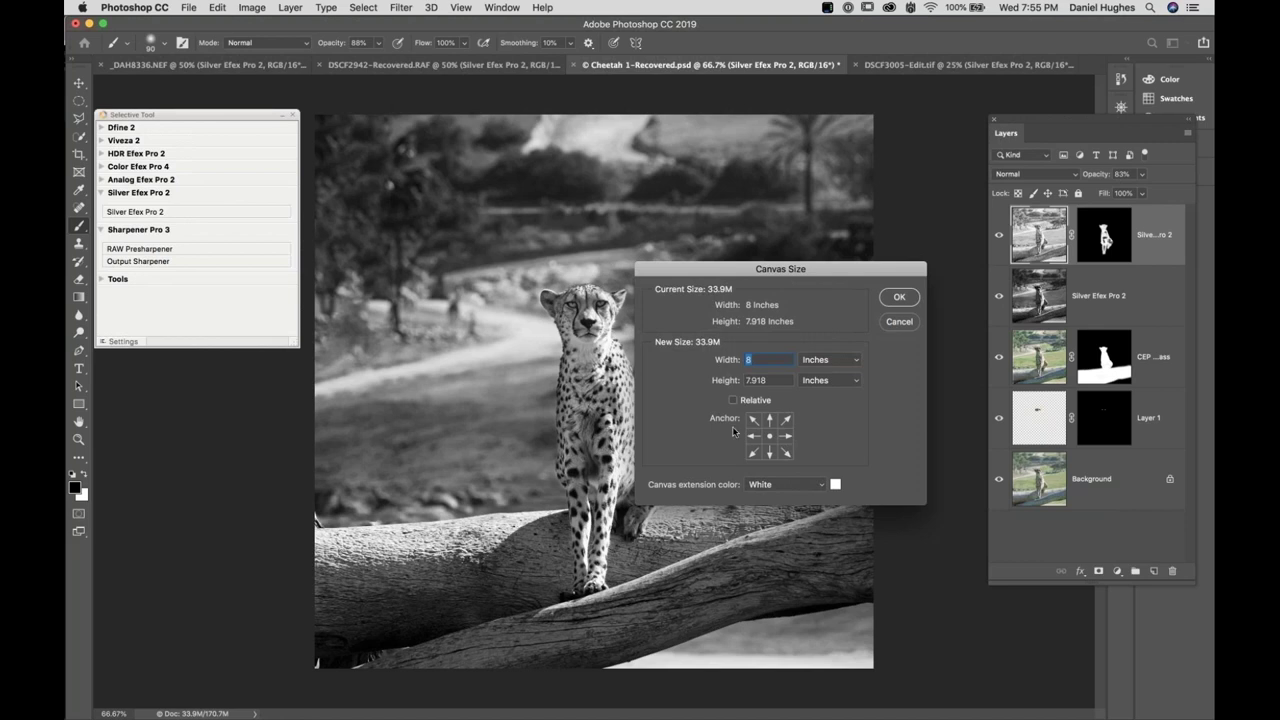
{"action": "left_click_drag", "start_coordinate": [784, 277], "coordinate": [841, 239]}
{"action": "left_click", "coordinate": [795, 379]}
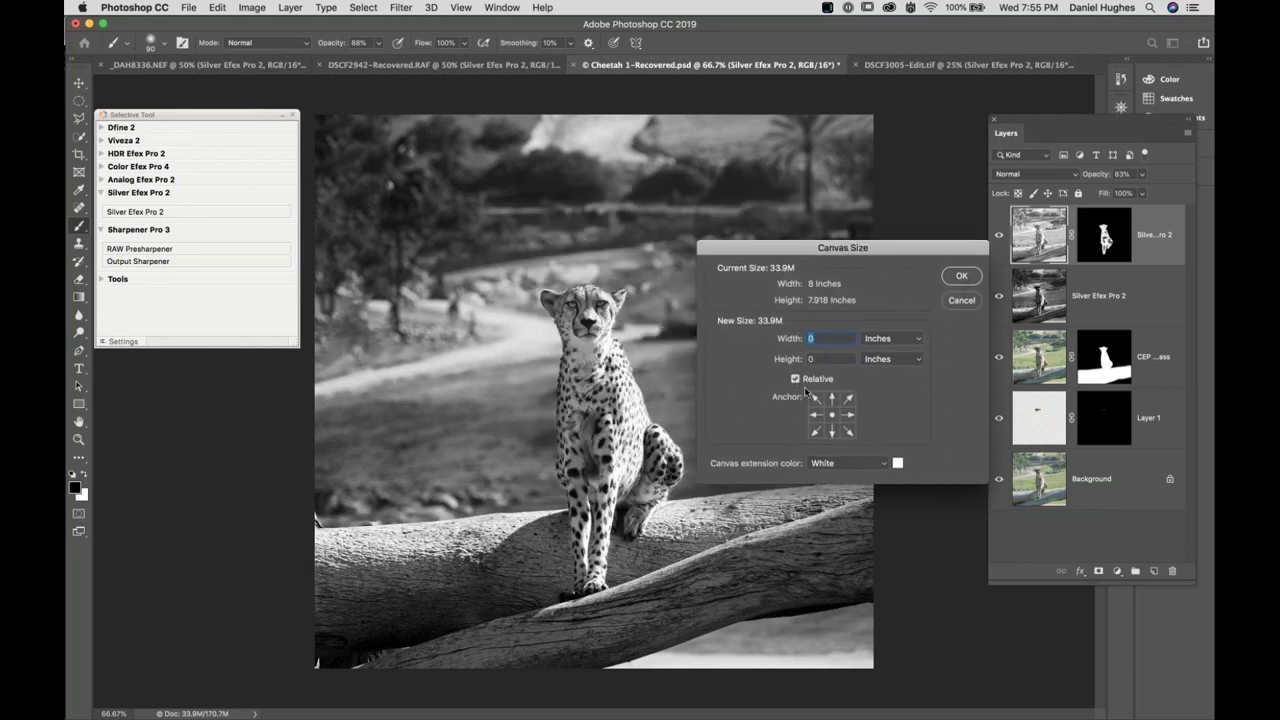
{"action": "left_click", "coordinate": [886, 338]}
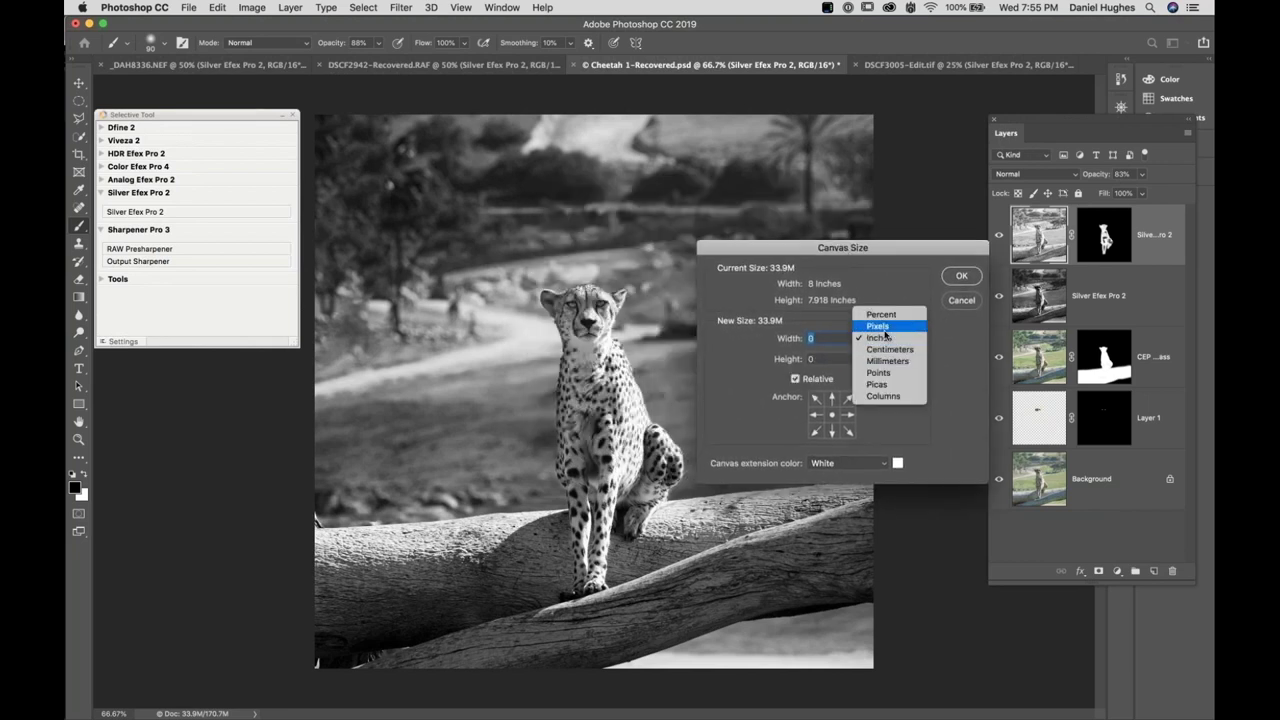
{"action": "left_click", "coordinate": [879, 326]}
{"action": "type", "text": "150"}
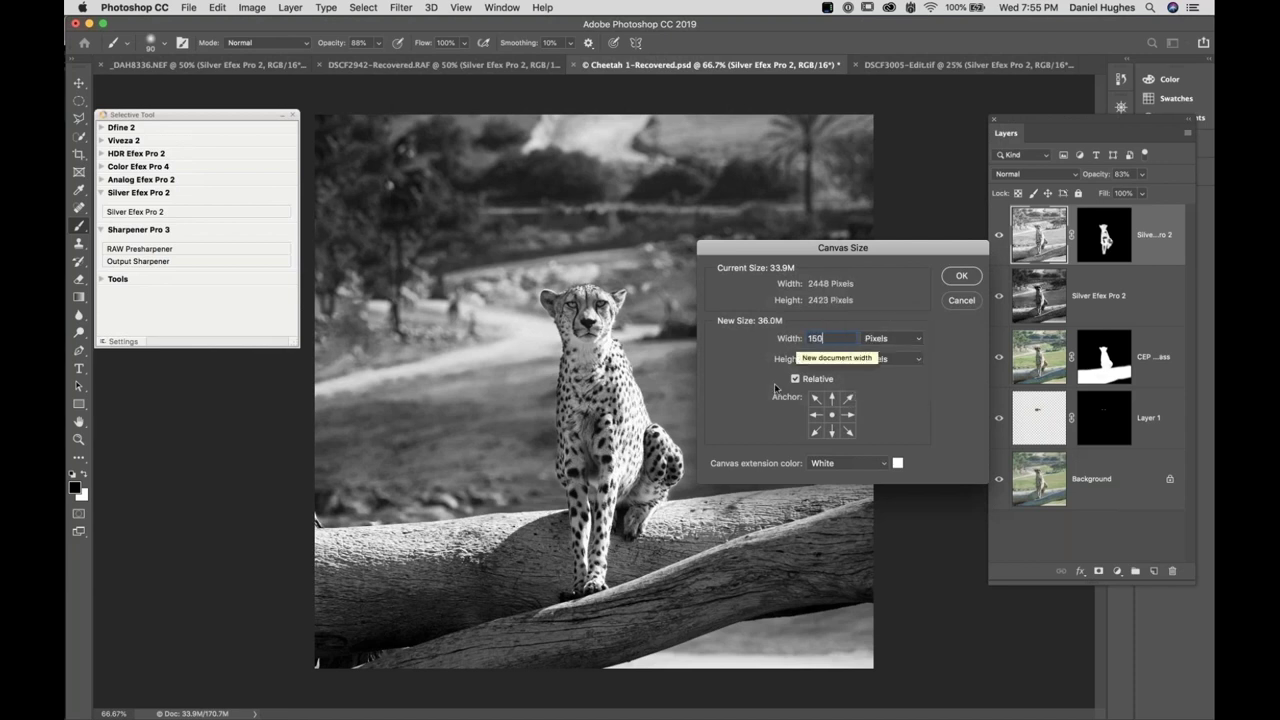
{"action": "key", "text": "Tab"}
{"action": "type", "text": "150"}
{"action": "left_click", "coordinate": [955, 277]}
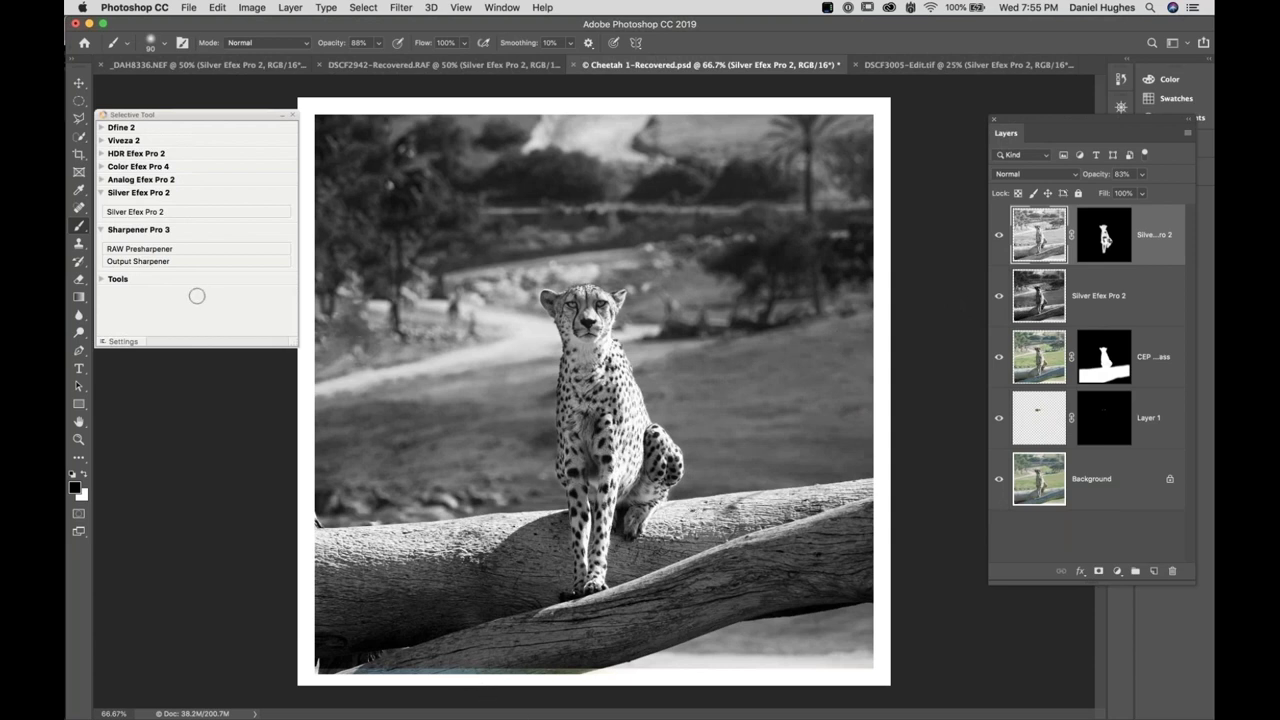
Open the Silver Efex Pro 2 filter on the cheetah composite and add a Type 1 image border
{"action": "left_click", "coordinate": [154, 212]}
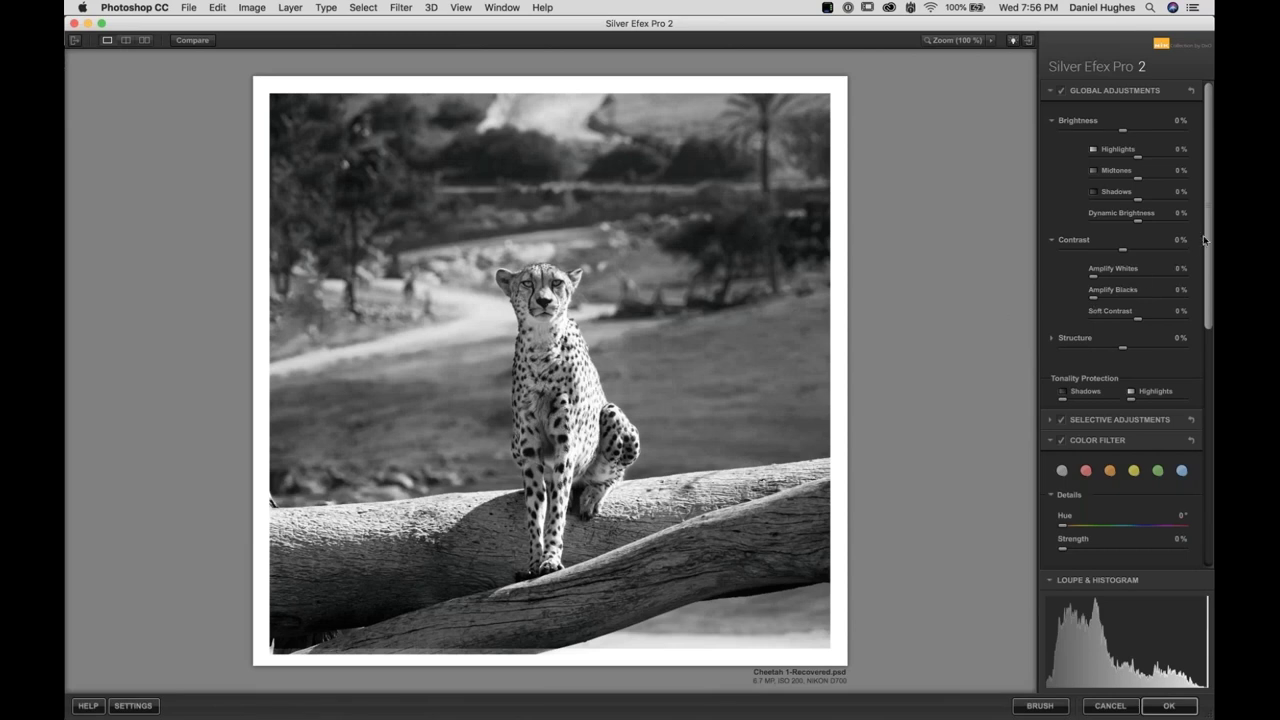
{"action": "left_click_drag", "start_coordinate": [1207, 241], "coordinate": [1213, 470]}
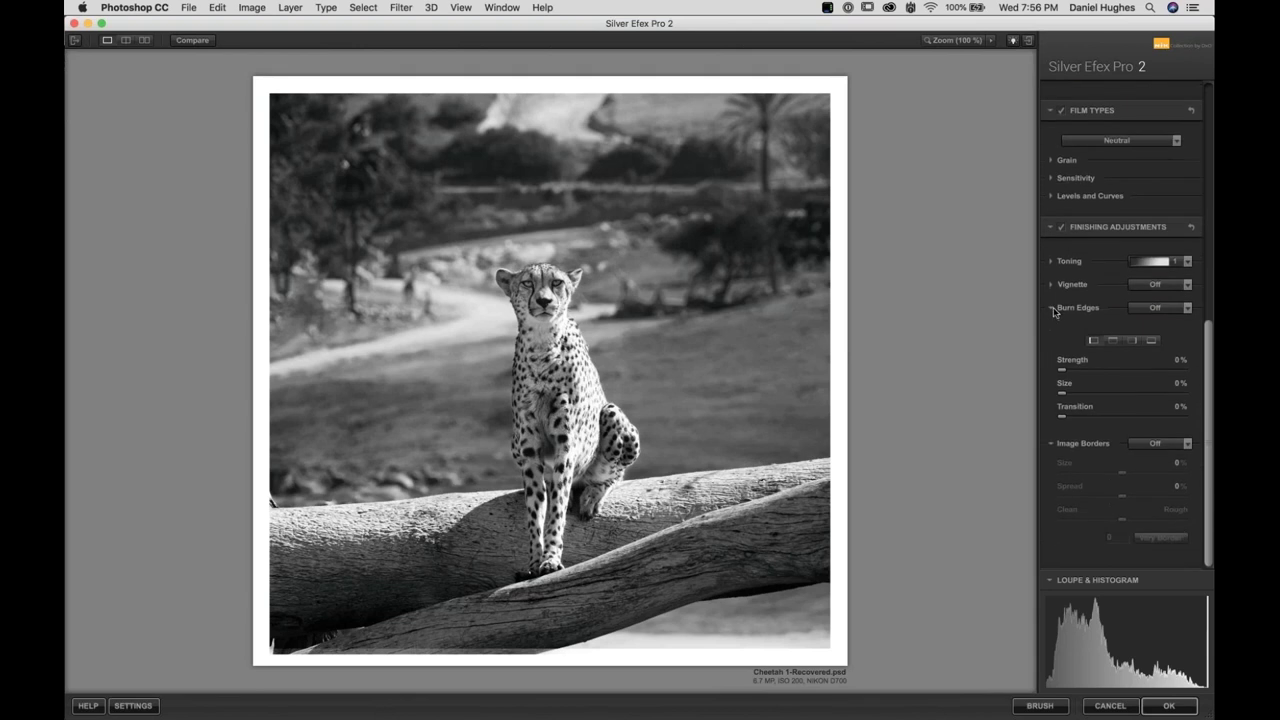
{"action": "left_click", "coordinate": [1088, 443]}
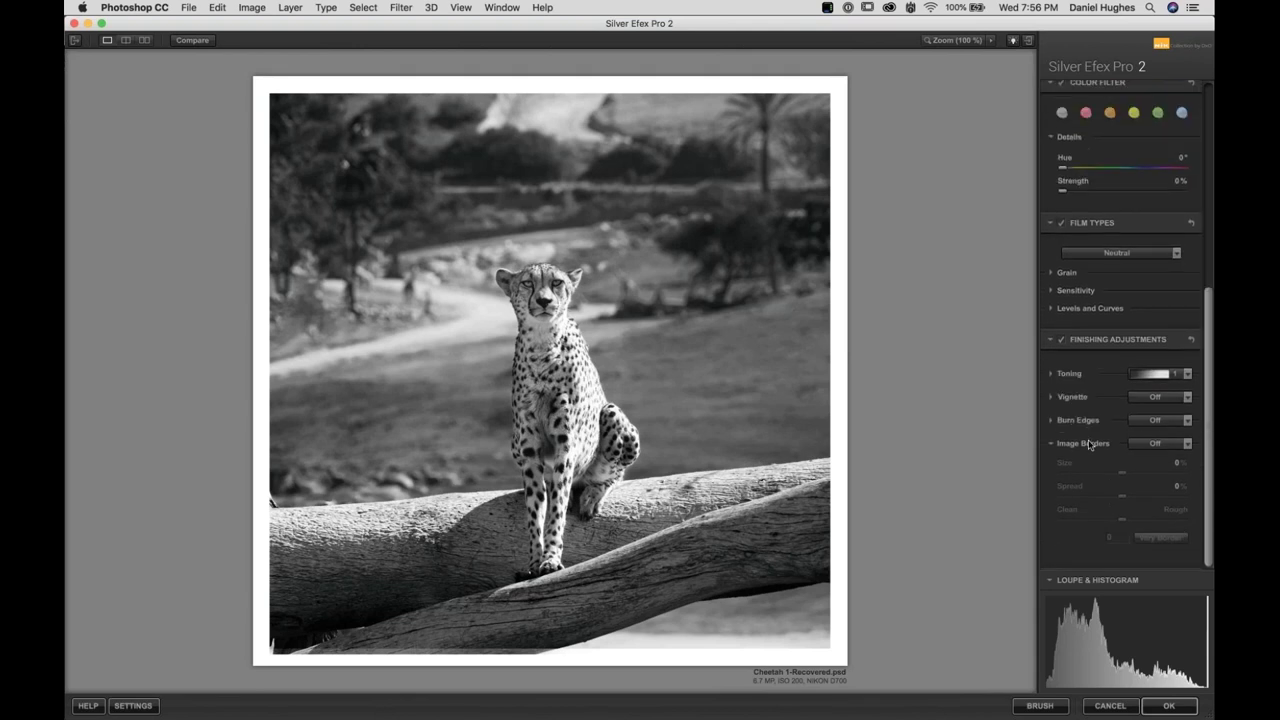
{"action": "left_click", "coordinate": [1150, 446]}
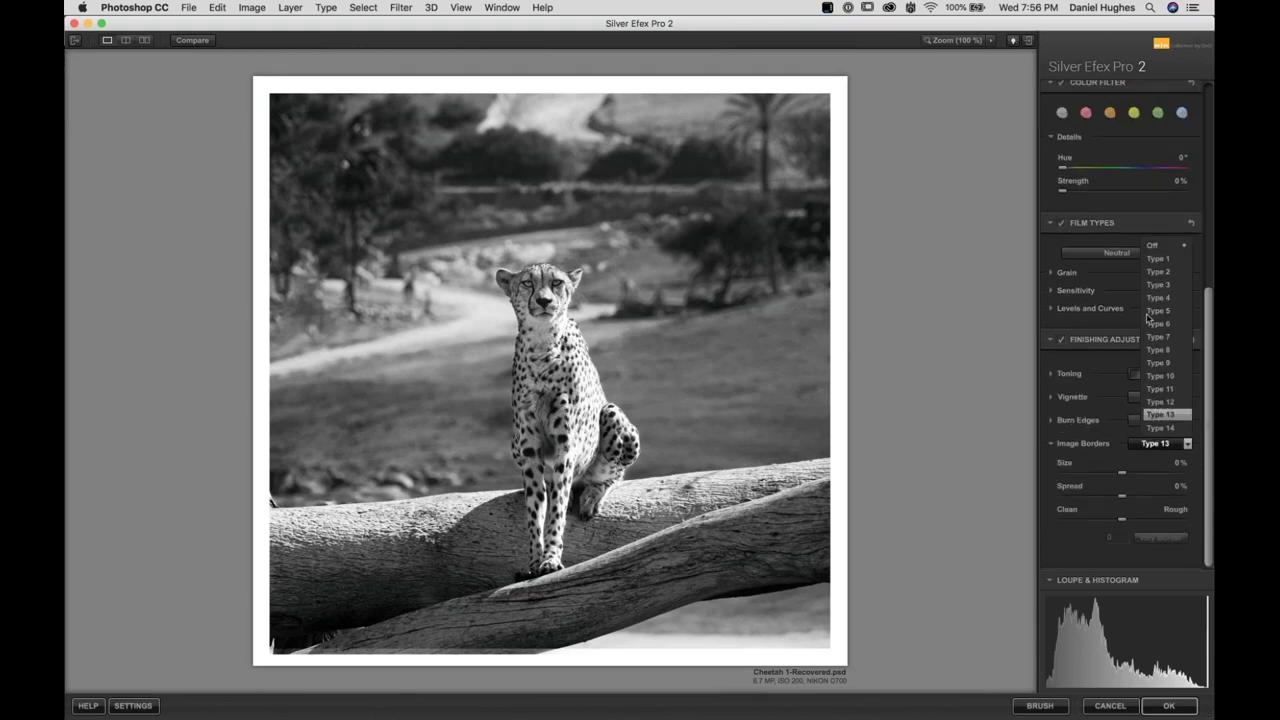
{"action": "left_click", "coordinate": [1151, 262]}
Set the border size to 12% and spread to -100%, keep its edge near the clean end, and apply the filter
{"action": "left_click_drag", "start_coordinate": [1122, 475], "coordinate": [1167, 476]}
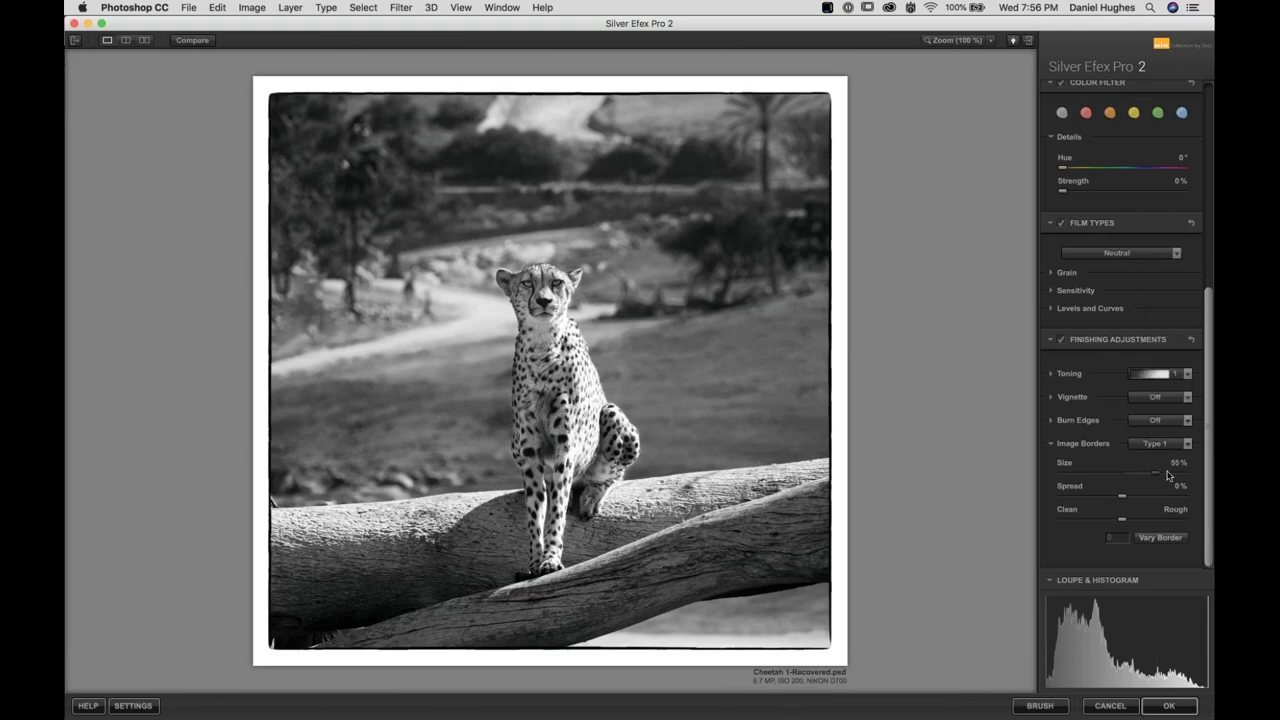
{"action": "left_click_drag", "start_coordinate": [1167, 476], "coordinate": [1125, 477]}
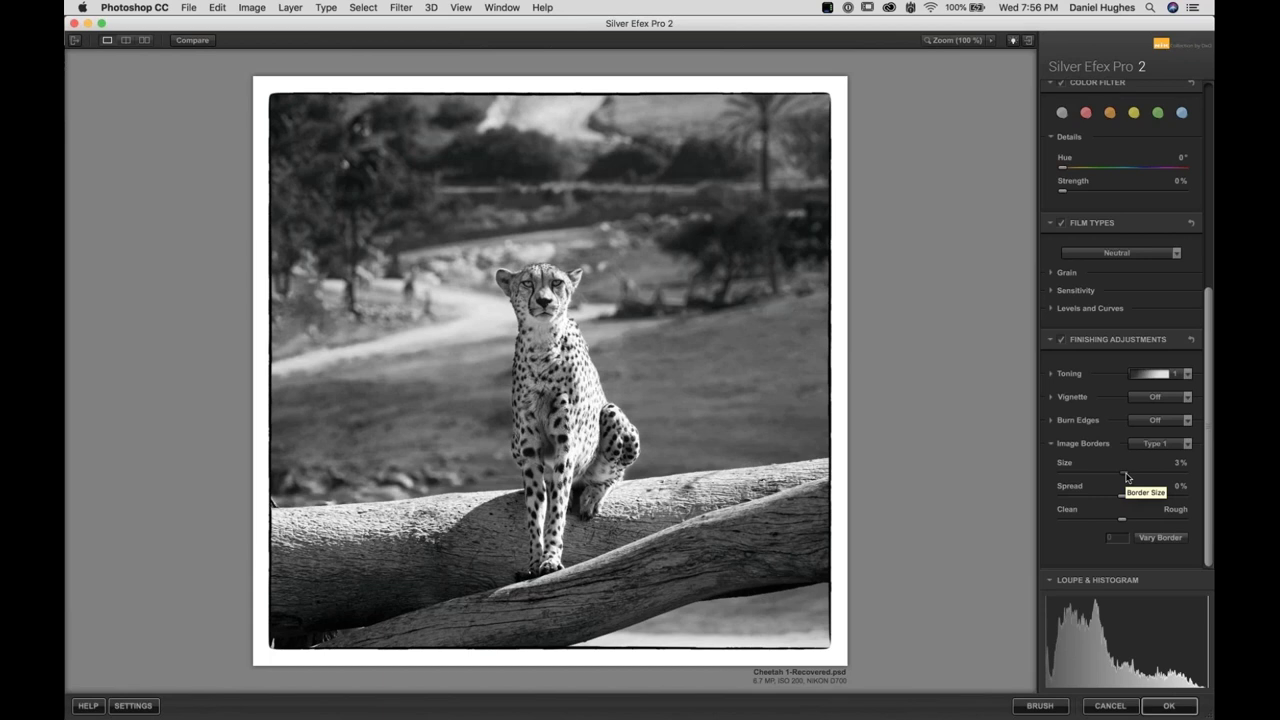
{"action": "left_click_drag", "start_coordinate": [1118, 520], "coordinate": [1040, 525]}
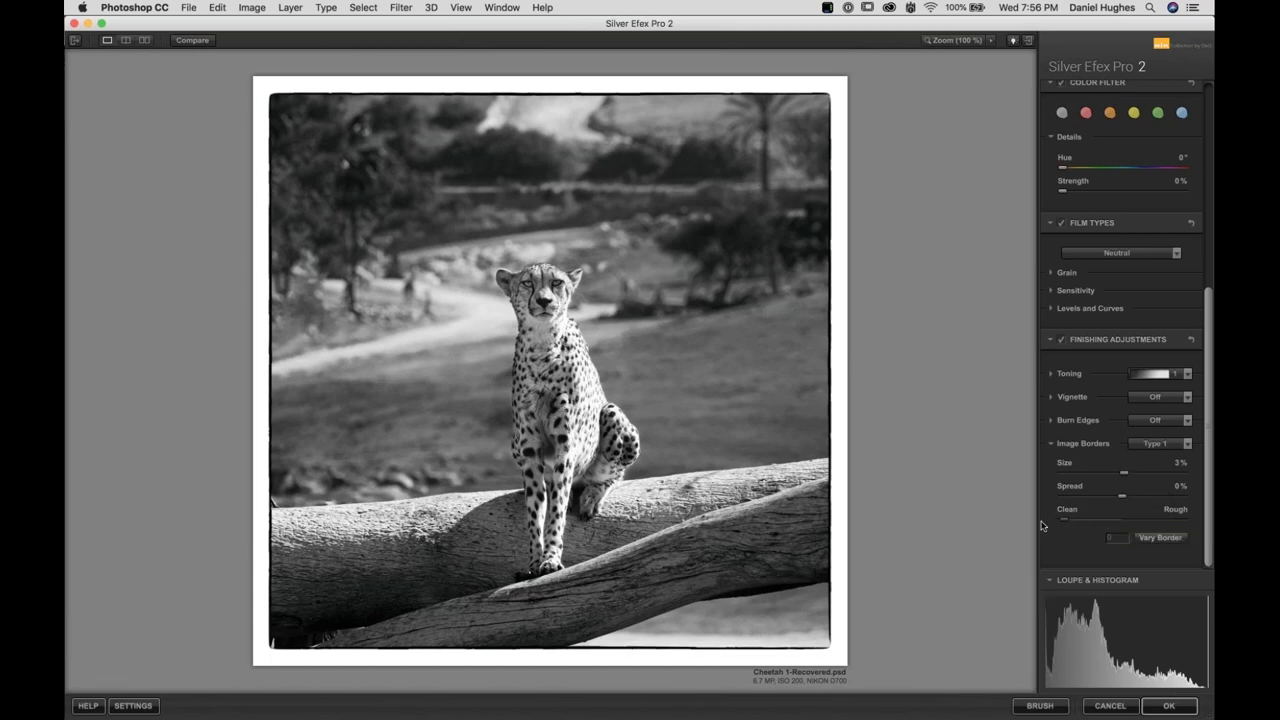
{"action": "left_click_drag", "start_coordinate": [1122, 495], "coordinate": [1178, 509]}
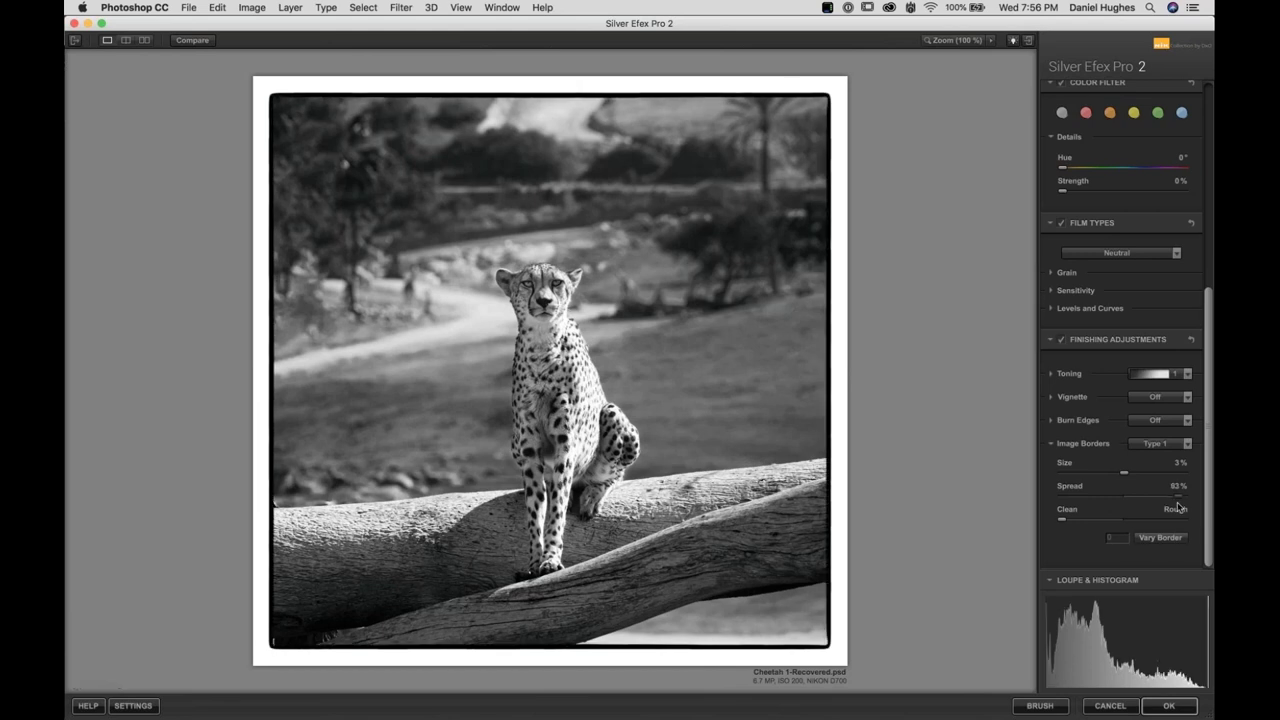
{"action": "left_click_drag", "start_coordinate": [1178, 508], "coordinate": [1078, 502]}
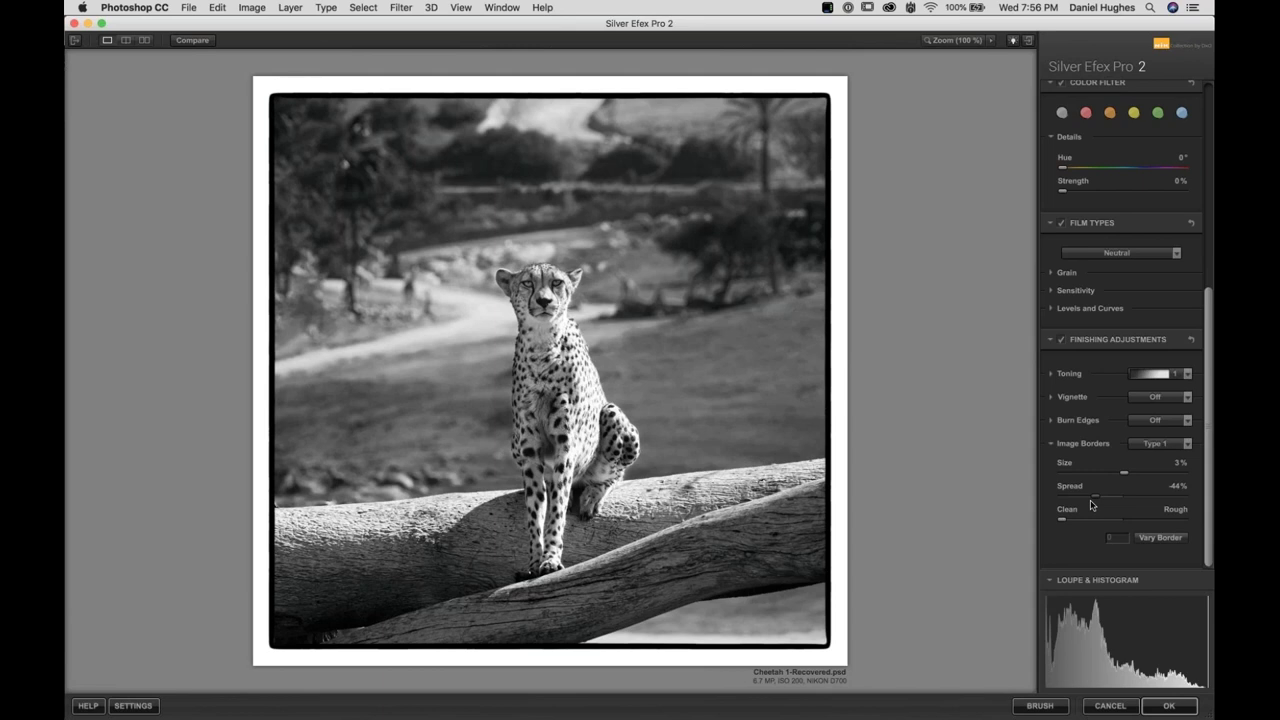
{"action": "left_click_drag", "start_coordinate": [1078, 502], "coordinate": [1020, 509]}
{"action": "left_click_drag", "start_coordinate": [1122, 473], "coordinate": [1129, 477]}
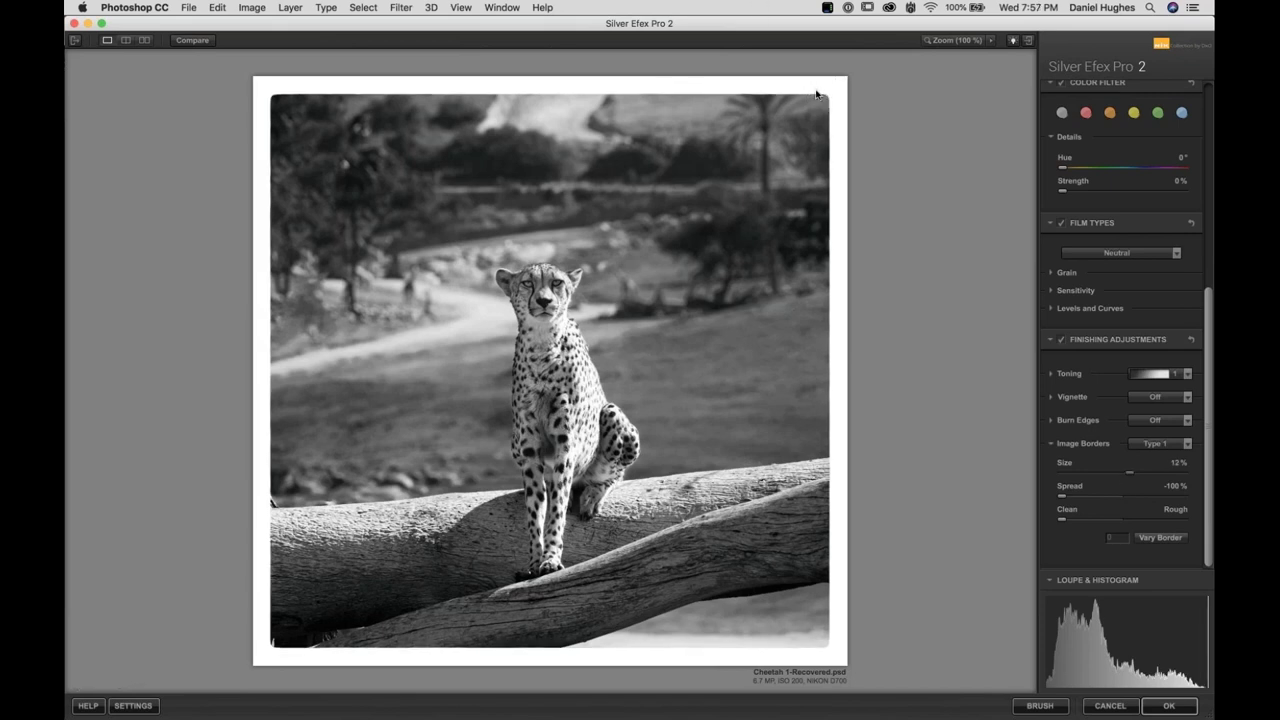
{"action": "left_click_drag", "start_coordinate": [1069, 525], "coordinate": [1137, 530]}
{"action": "left_click", "coordinate": [1082, 520]}
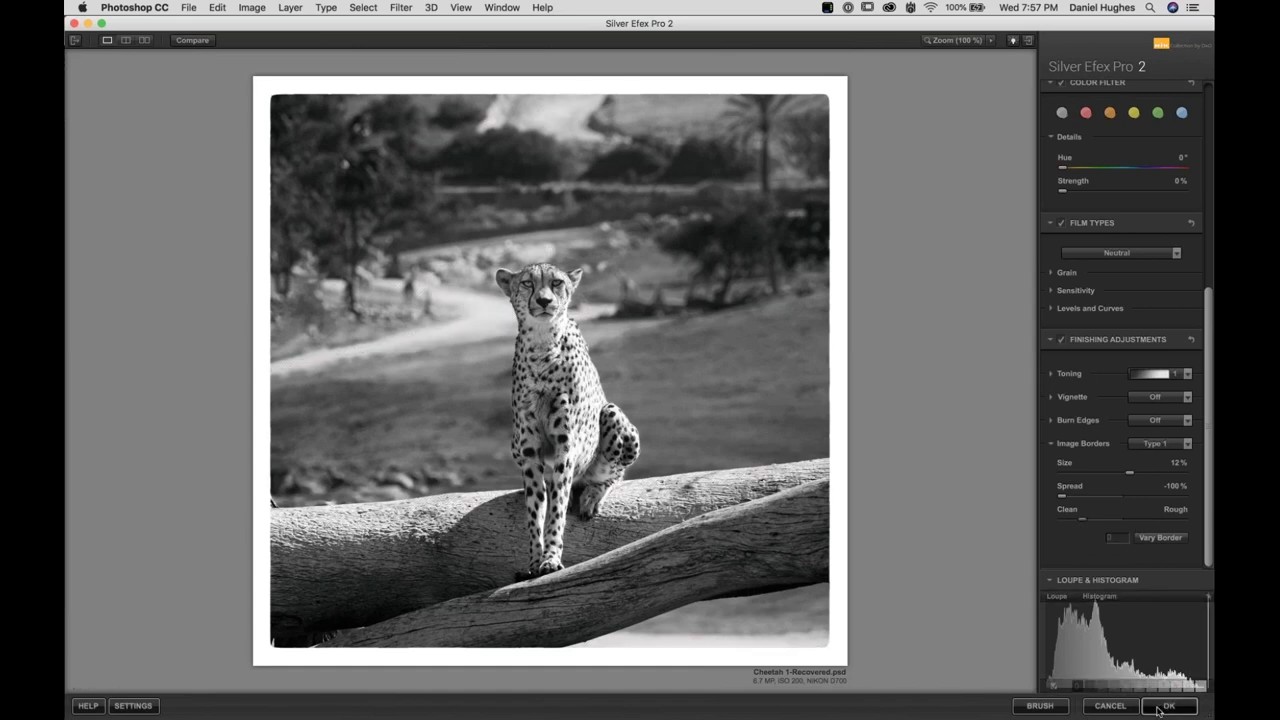
{"action": "left_click", "coordinate": [1159, 709]}
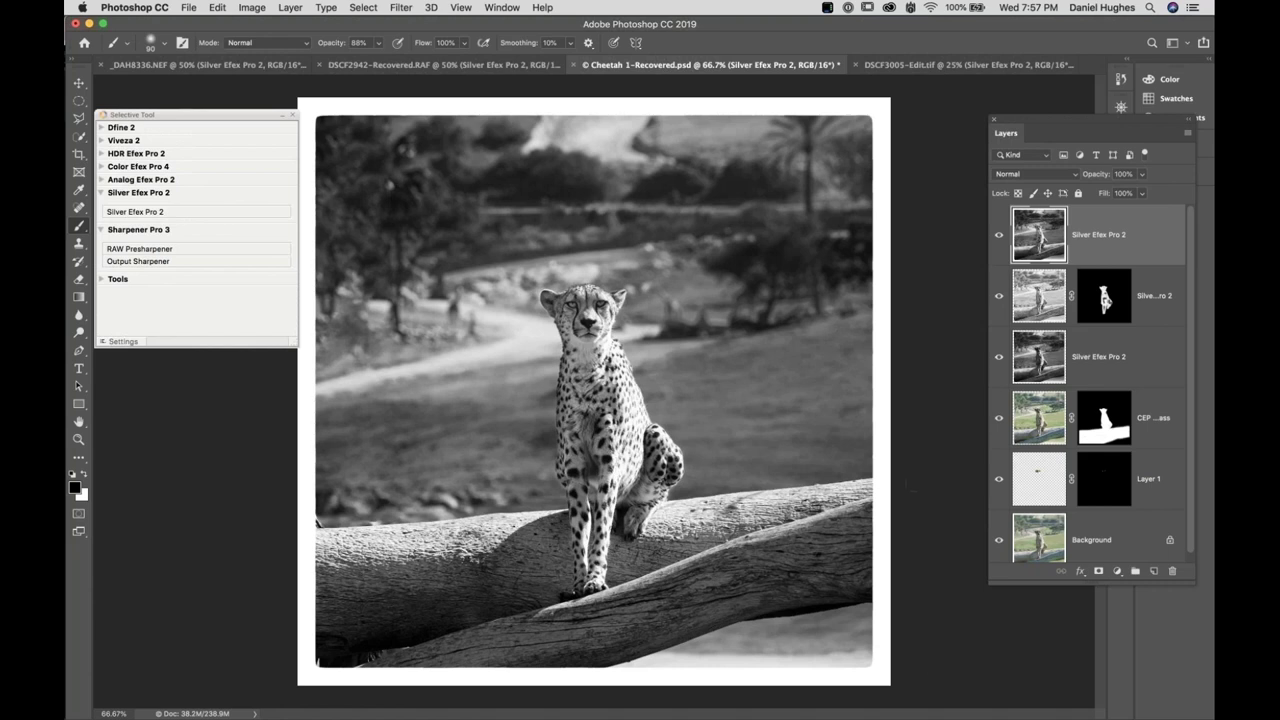
{"action": "mouse_move", "coordinate": [955, 706]}
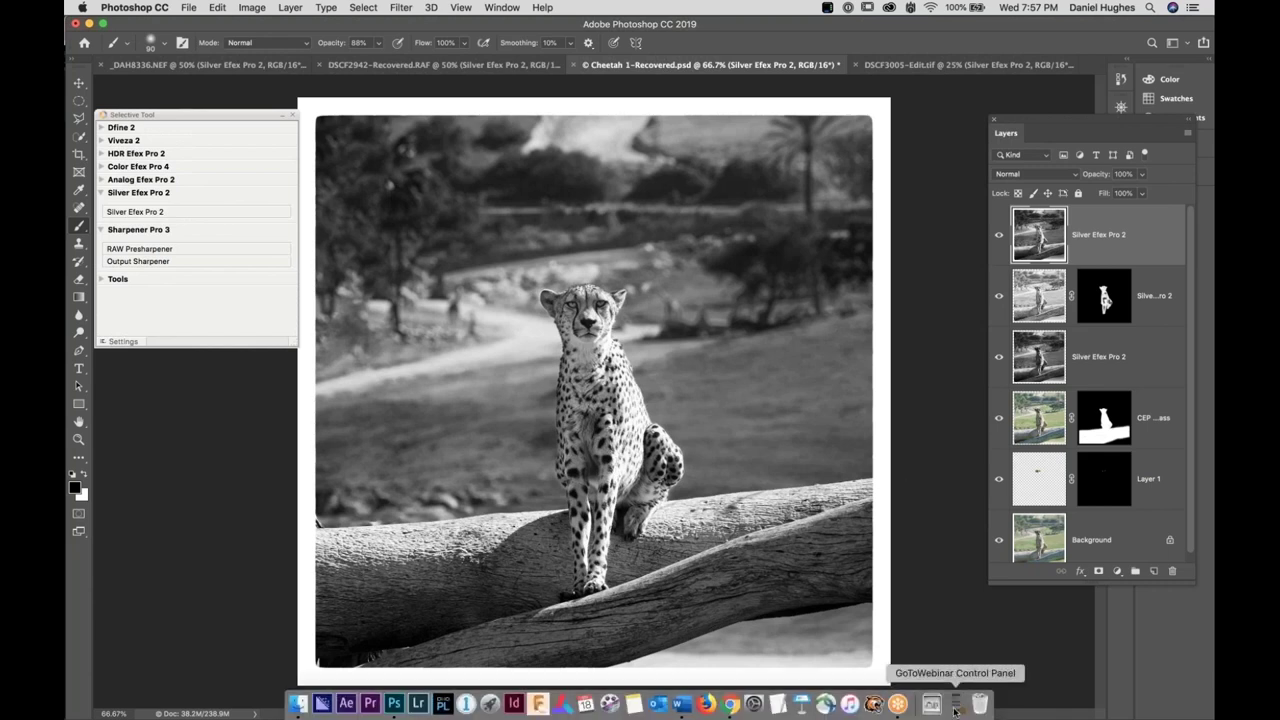
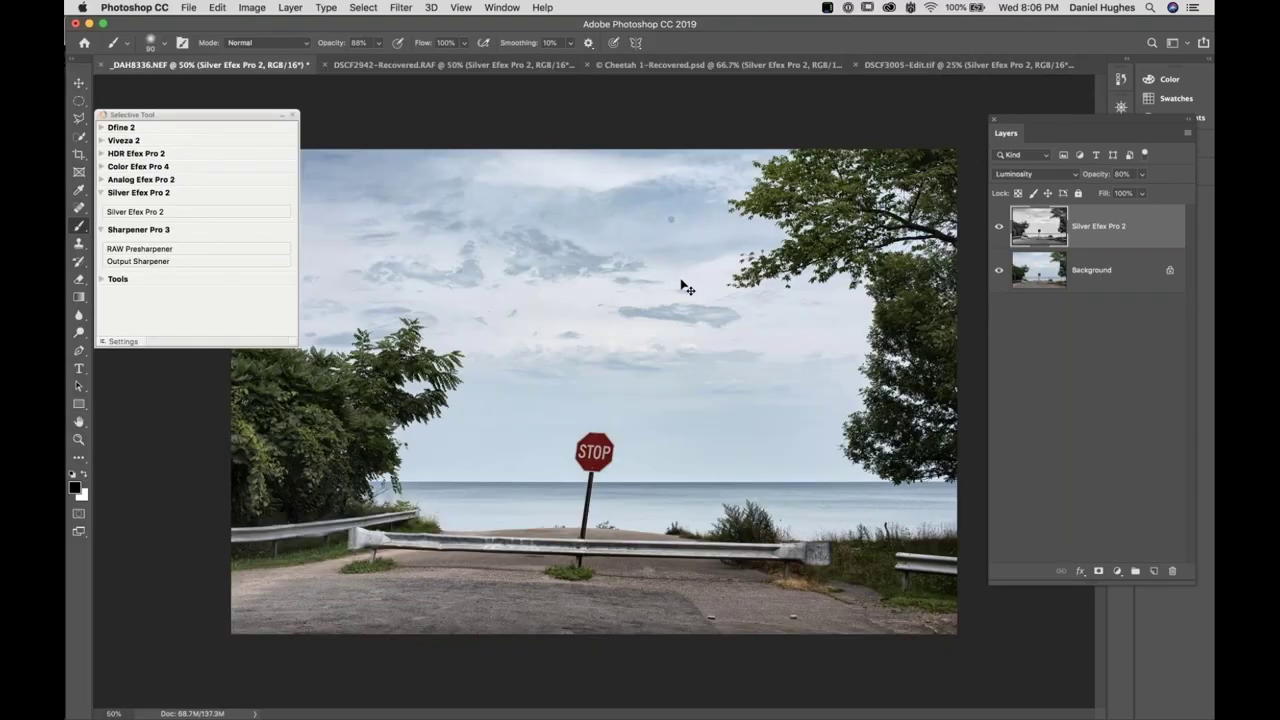
Clone out the prominent dark dust spot in the upper sky of the stop sign photo using the Clone Stamp tool
{"action": "key", "text": "super+plus"}
{"action": "key", "text": "super+plus"}
{"action": "key", "text": "super+plus"}
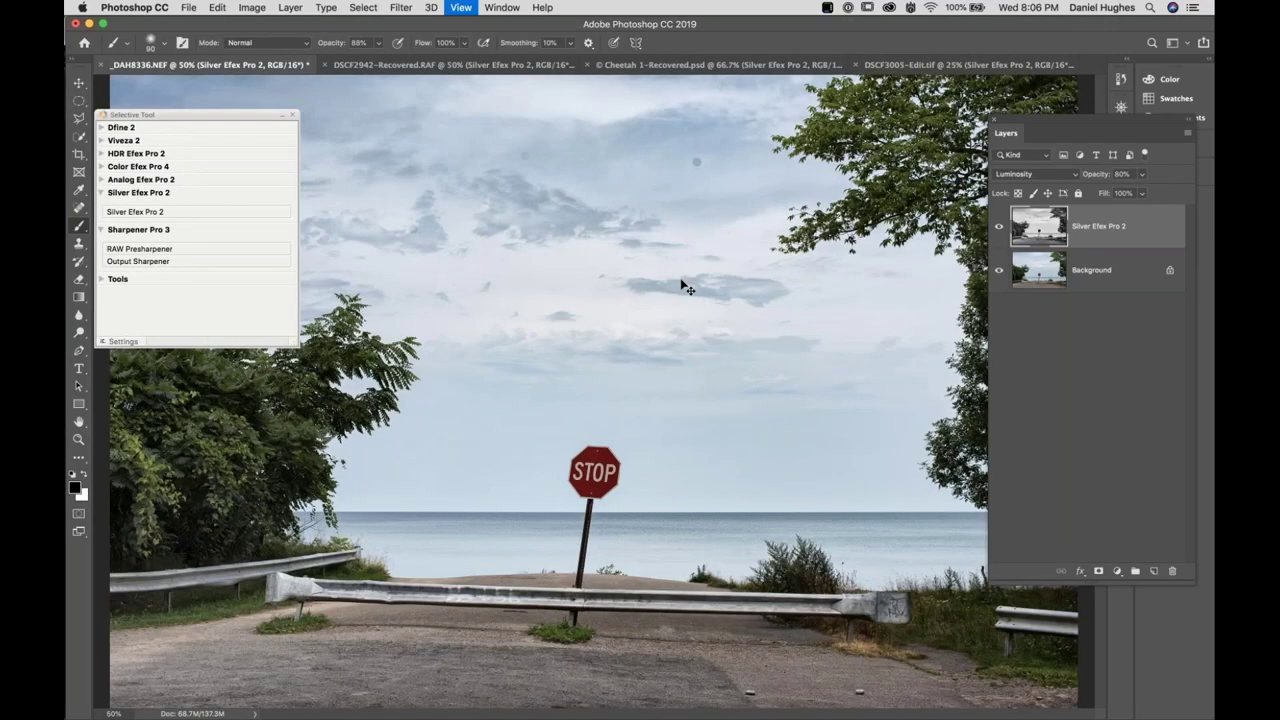
{"action": "key", "text": "super+plus"}
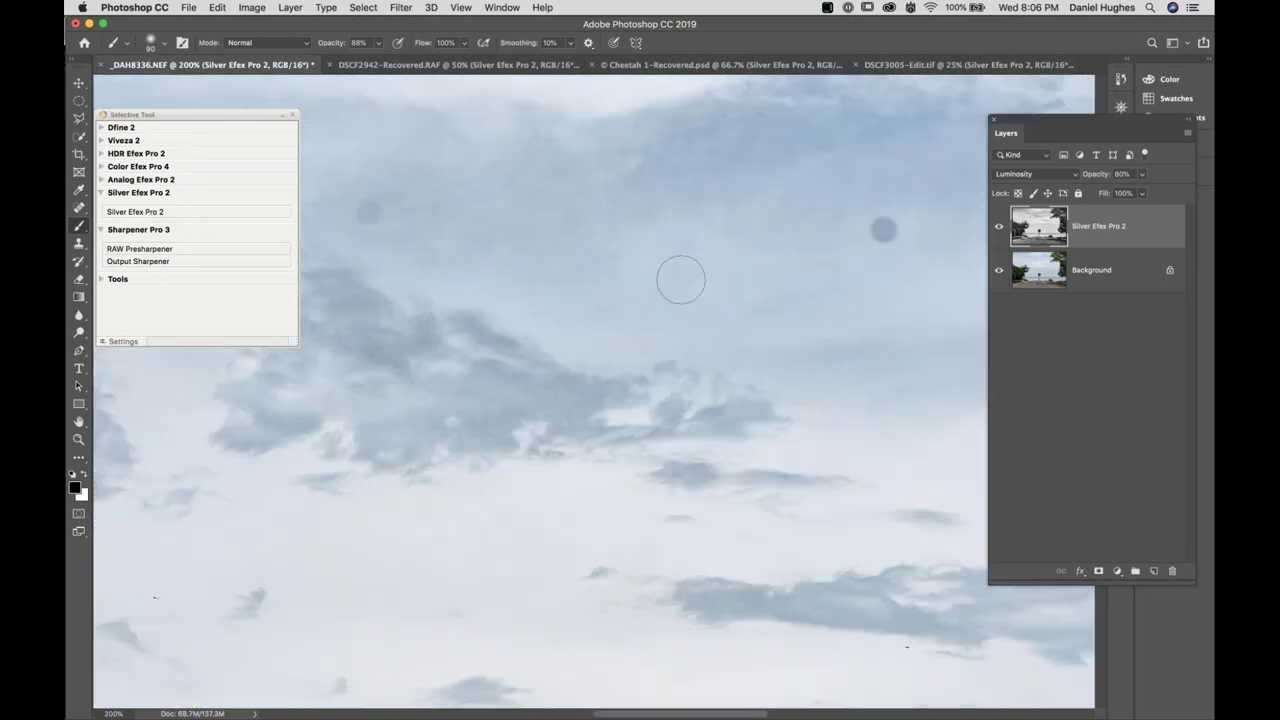
{"action": "scroll", "coordinate": [850, 200], "scroll_direction": "up", "scroll_amount": 3}
{"action": "scroll", "coordinate": [850, 200], "scroll_direction": "right", "scroll_amount": 2}
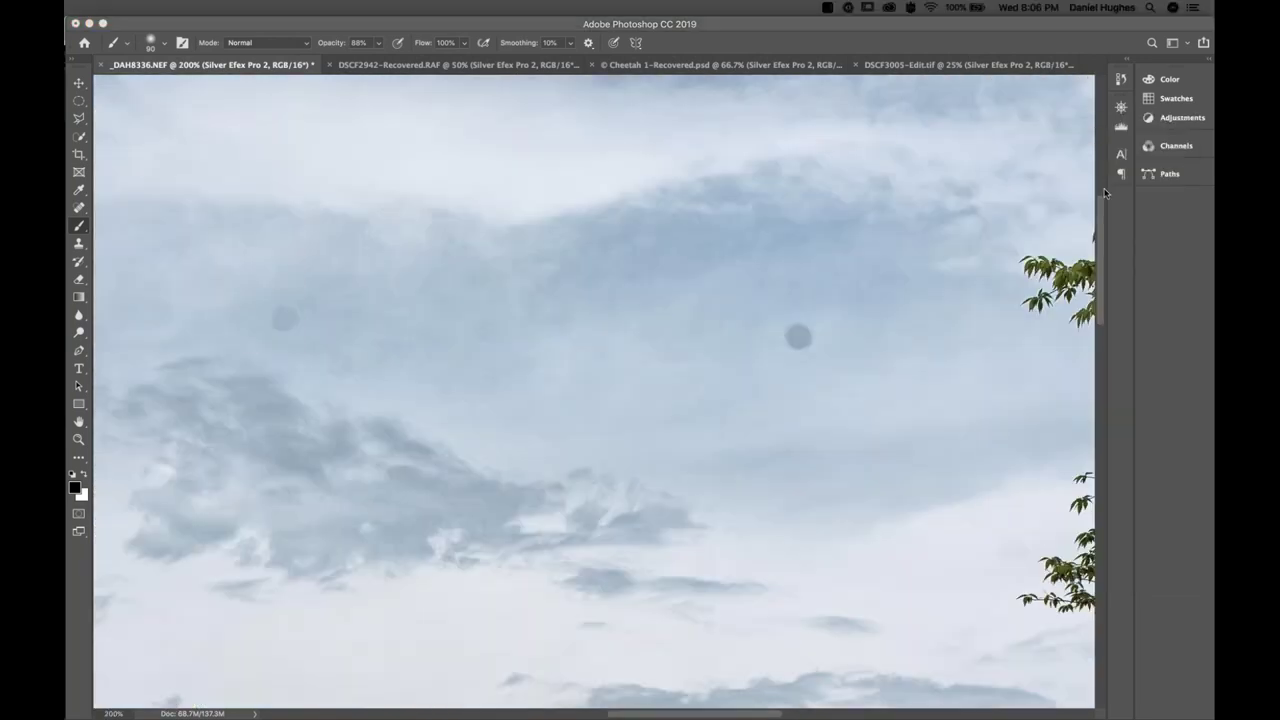
{"action": "left_click", "coordinate": [648, 265]}
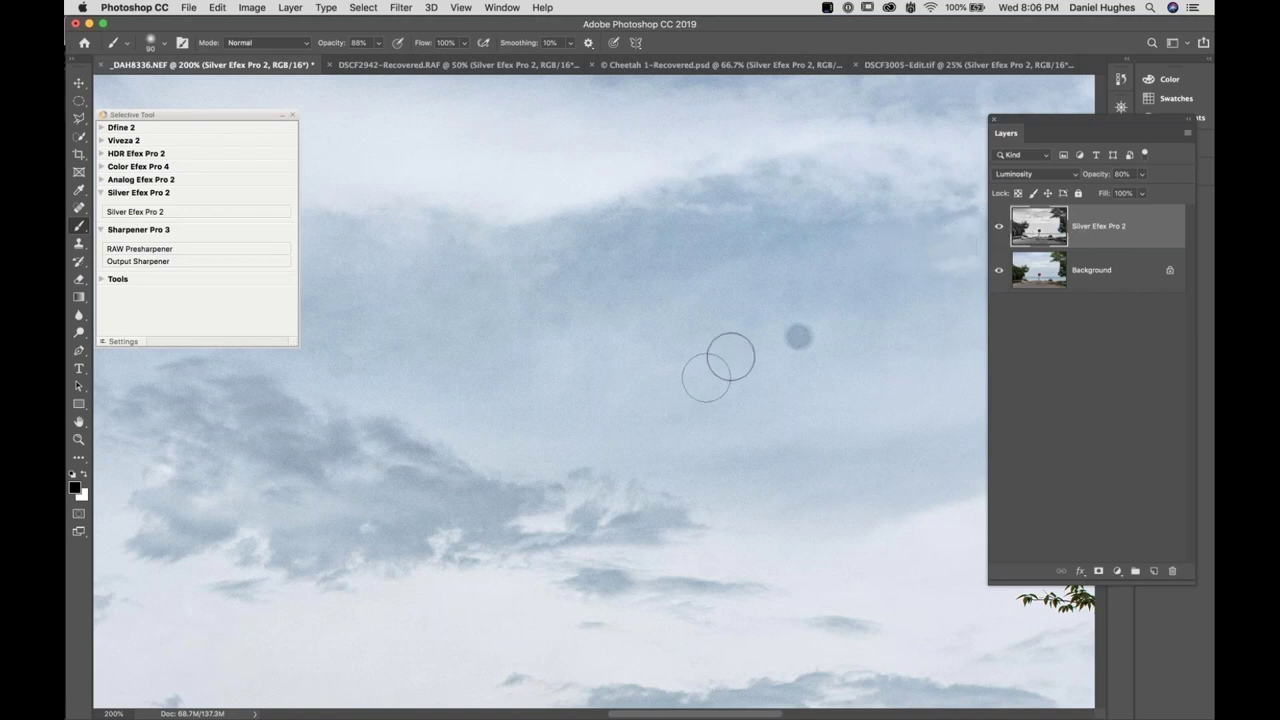
{"action": "key", "text": "c"}
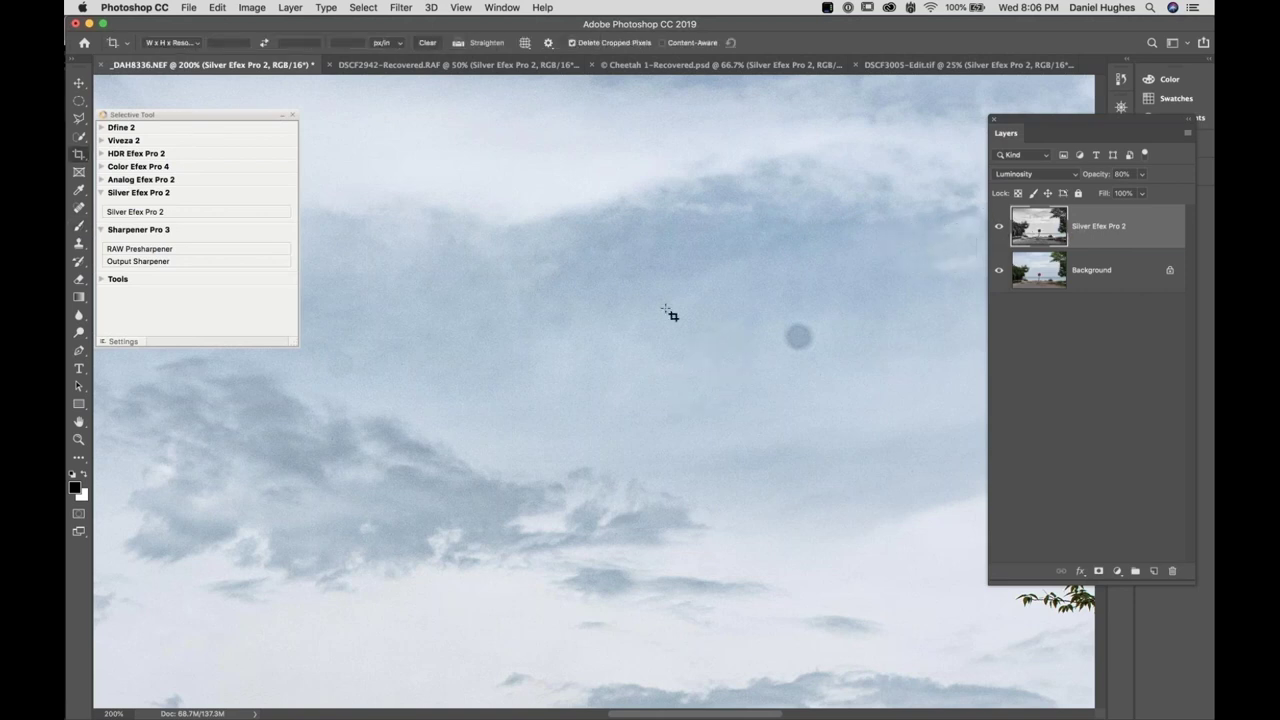
{"action": "key", "text": "s"}
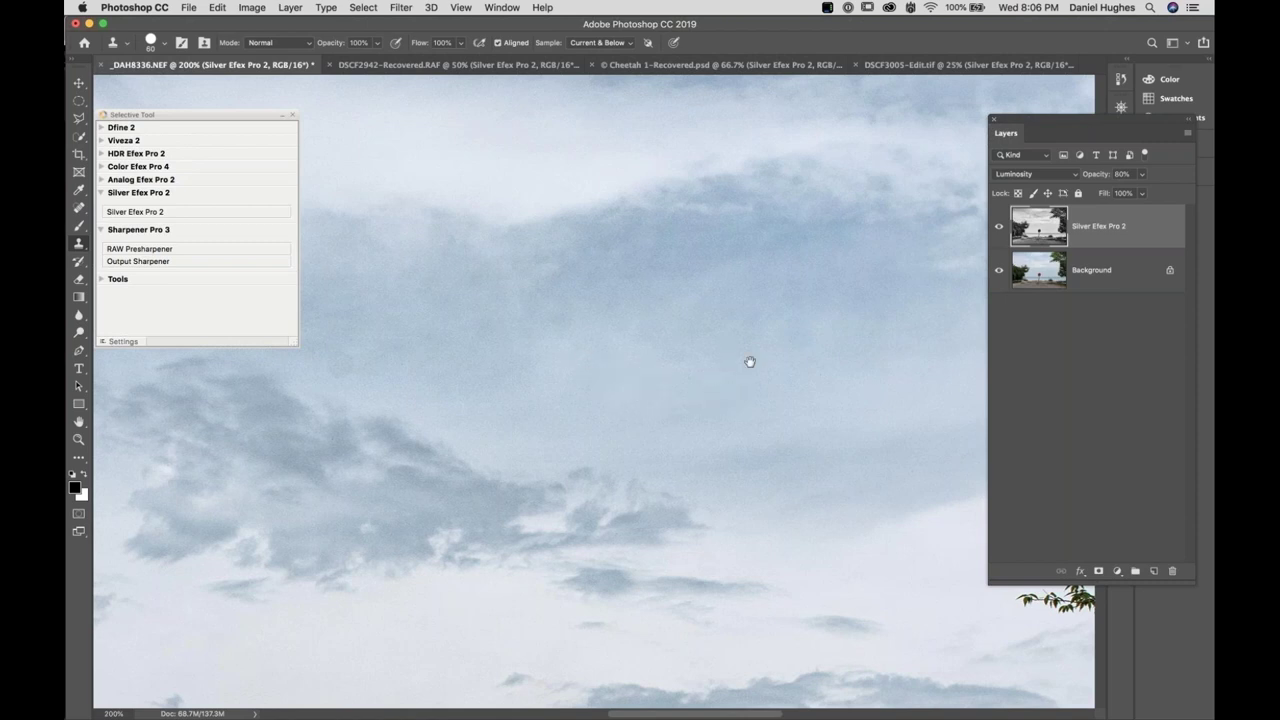
Enlarge the Clone Stamp brush and remove the faint dust spots above the central clouds using nearby clean sky
{"action": "scroll", "coordinate": [750, 361], "scroll_direction": "left", "scroll_amount": 5}
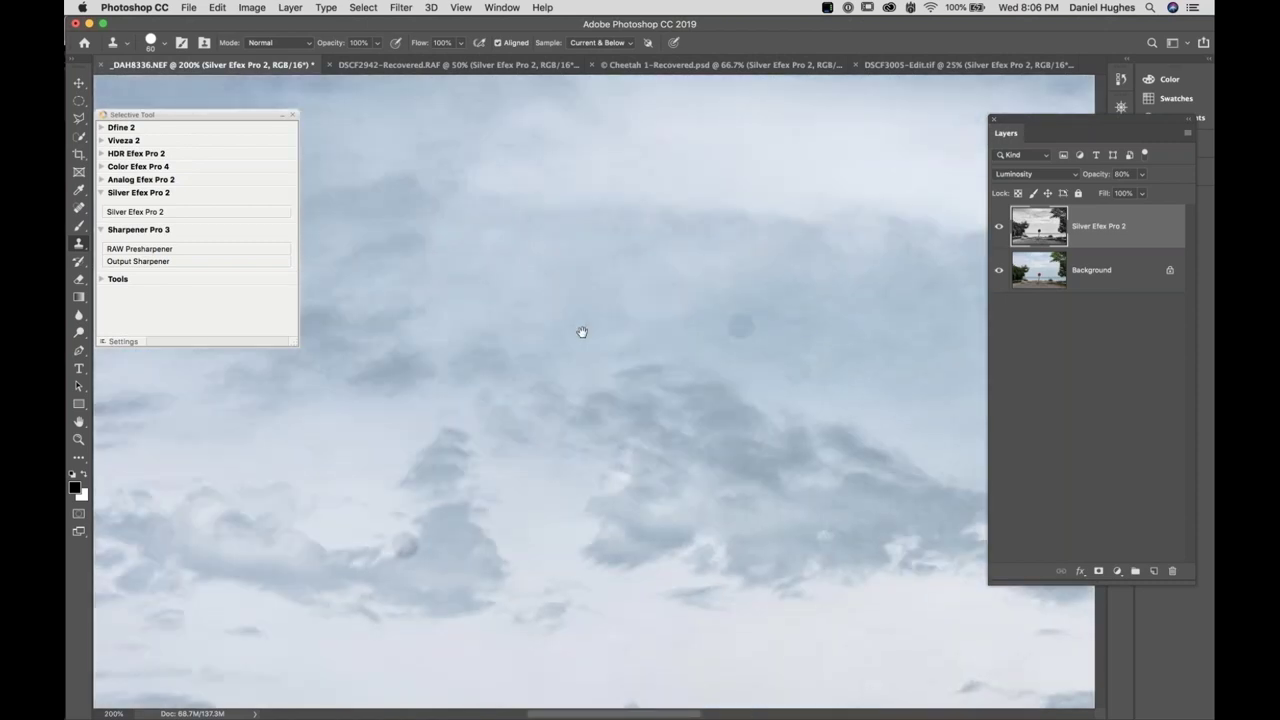
{"action": "scroll", "coordinate": [582, 332], "scroll_direction": "right", "scroll_amount": 2}
{"action": "scroll", "coordinate": [582, 332], "scroll_direction": "down", "scroll_amount": 1}
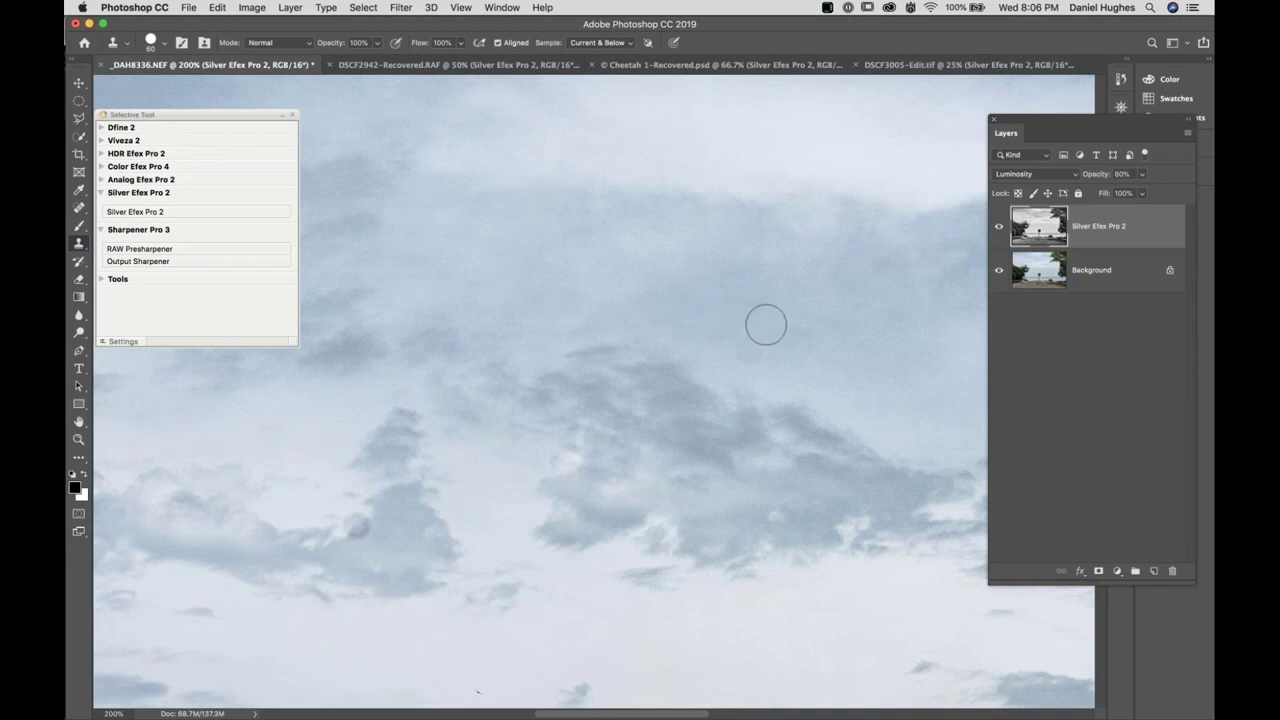
{"action": "key", "text": "super+z"}
{"action": "key", "text": "shift+bracketright"}
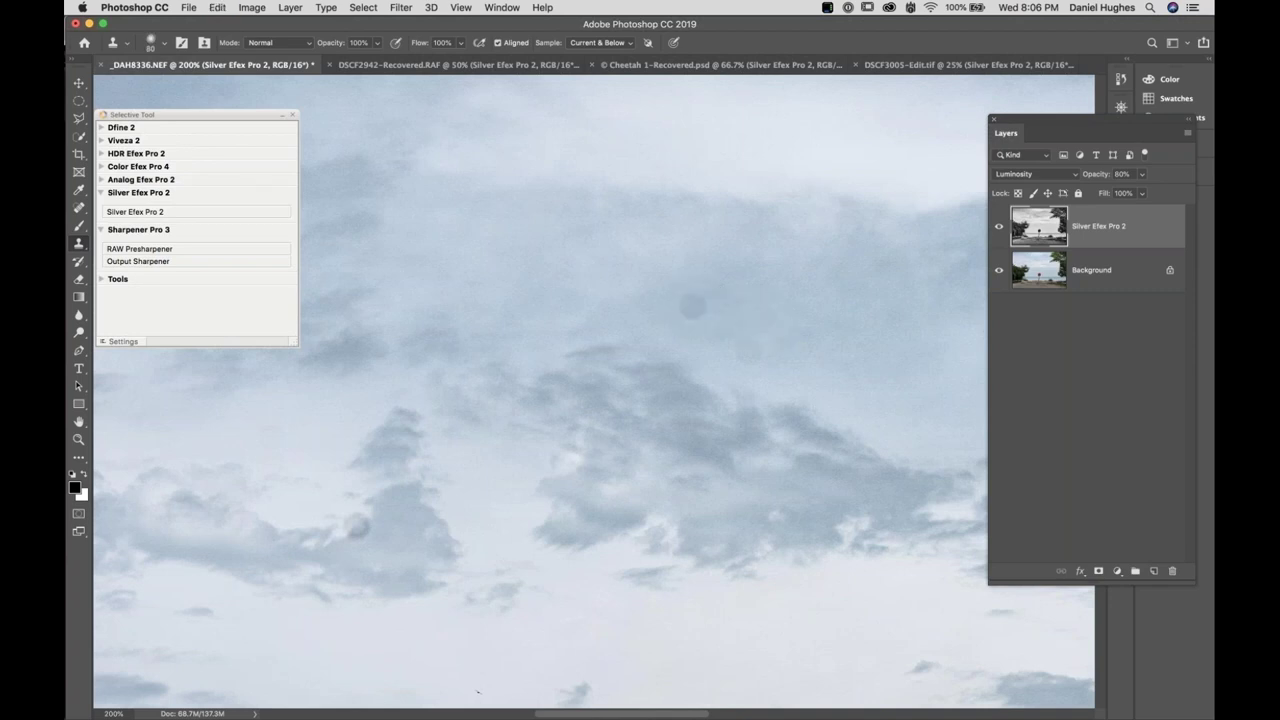
{"action": "left_click", "coordinate": [743, 297], "text": "alt"}
{"action": "left_click", "coordinate": [695, 307]}
{"action": "left_click", "coordinate": [762, 342]}
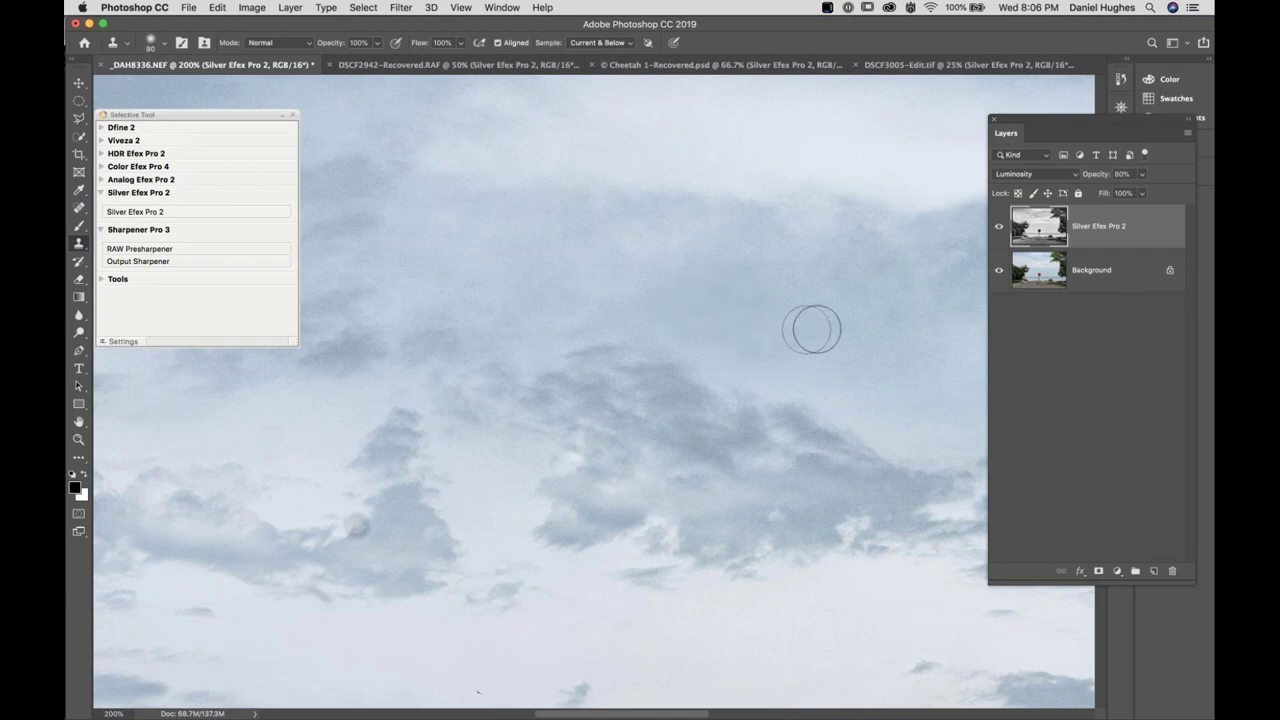
{"action": "left_click", "coordinate": [806, 362], "text": "alt"}
{"action": "left_click", "coordinate": [581, 291]}
{"action": "scroll", "coordinate": [581, 292], "scroll_direction": "left", "scroll_amount": 5}
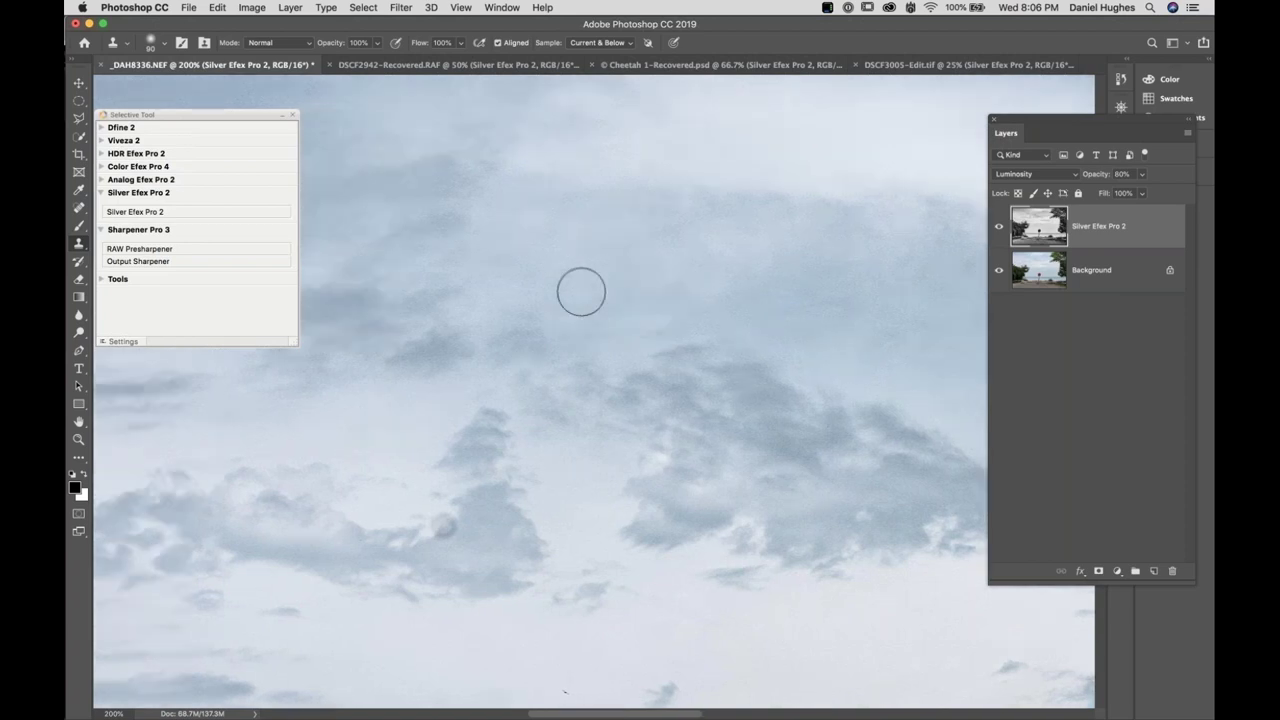
Try a short clone stroke on the blue sky near the photo's upper-left corner, and undo it
{"action": "scroll", "coordinate": [581, 292], "scroll_direction": "left", "scroll_amount": 10}
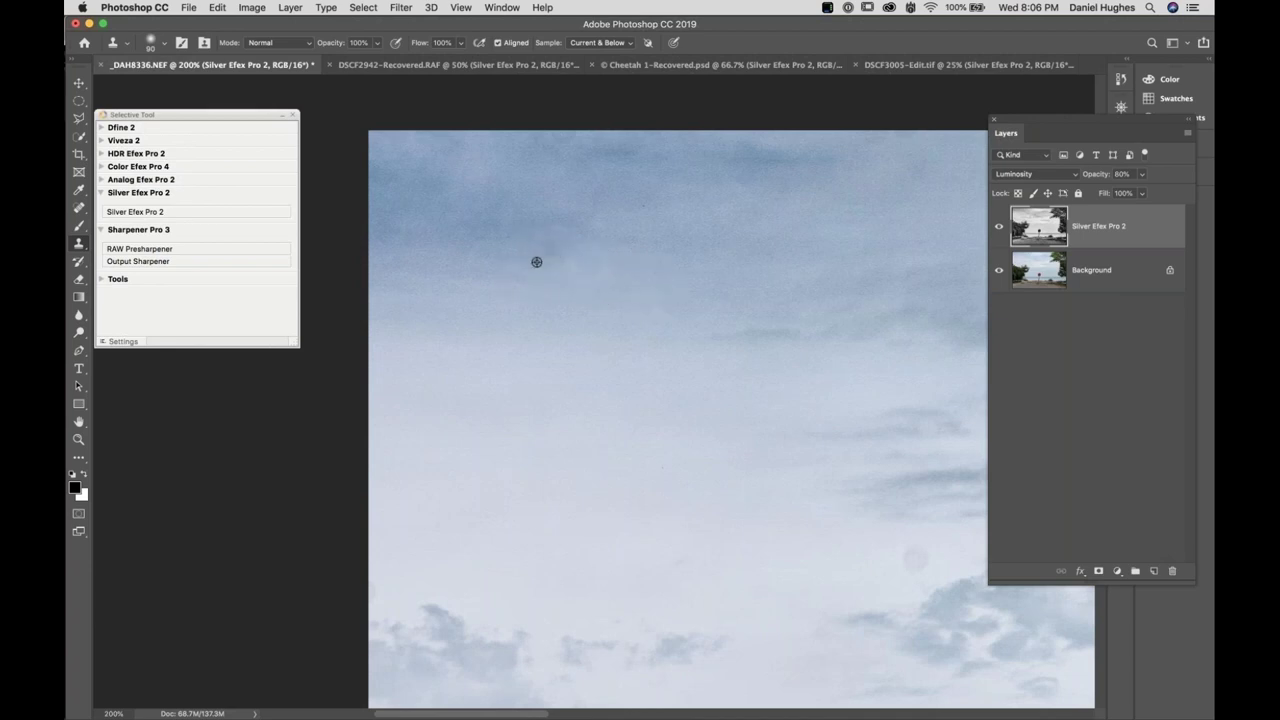
{"action": "mouse_move", "coordinate": [592, 265]}
{"action": "left_mouse_down"}
{"action": "mouse_move", "coordinate": [580, 257]}
{"action": "mouse_move", "coordinate": [590, 277]}
{"action": "left_mouse_up"}
{"action": "key", "text": "super+z"}
{"action": "key", "text": "super+minus"}
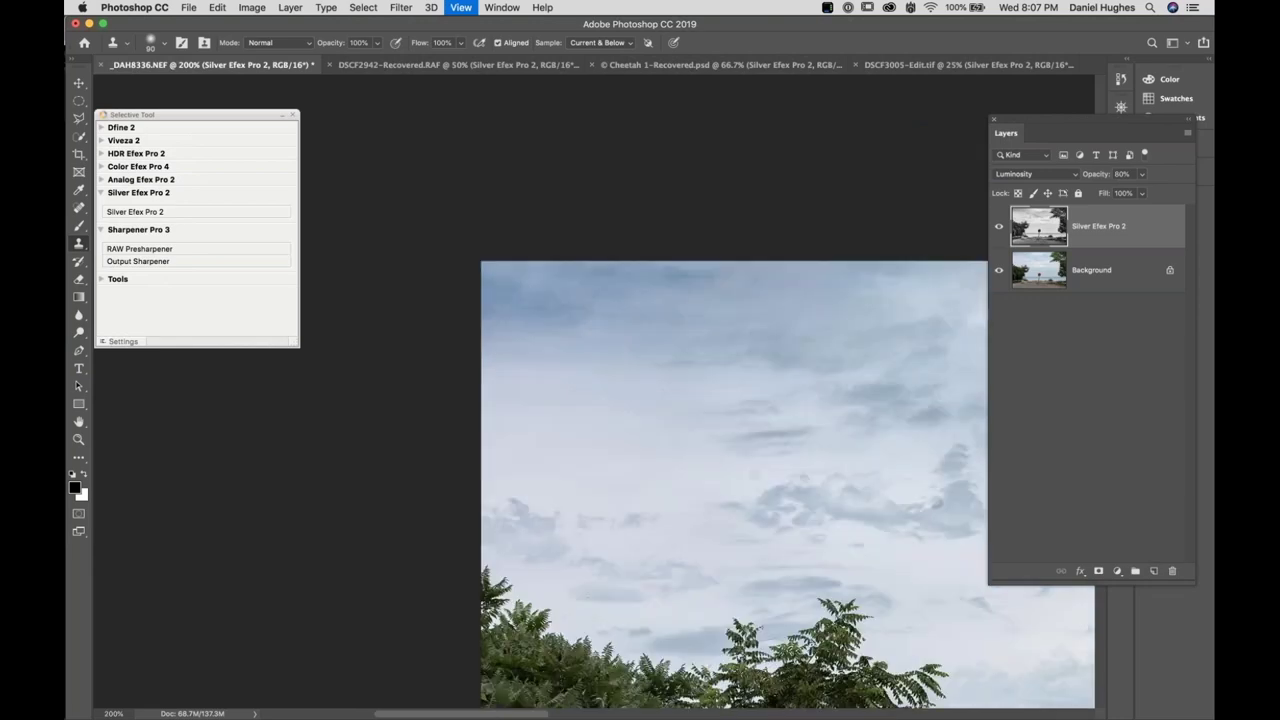
{"action": "key", "text": "super+minus"}
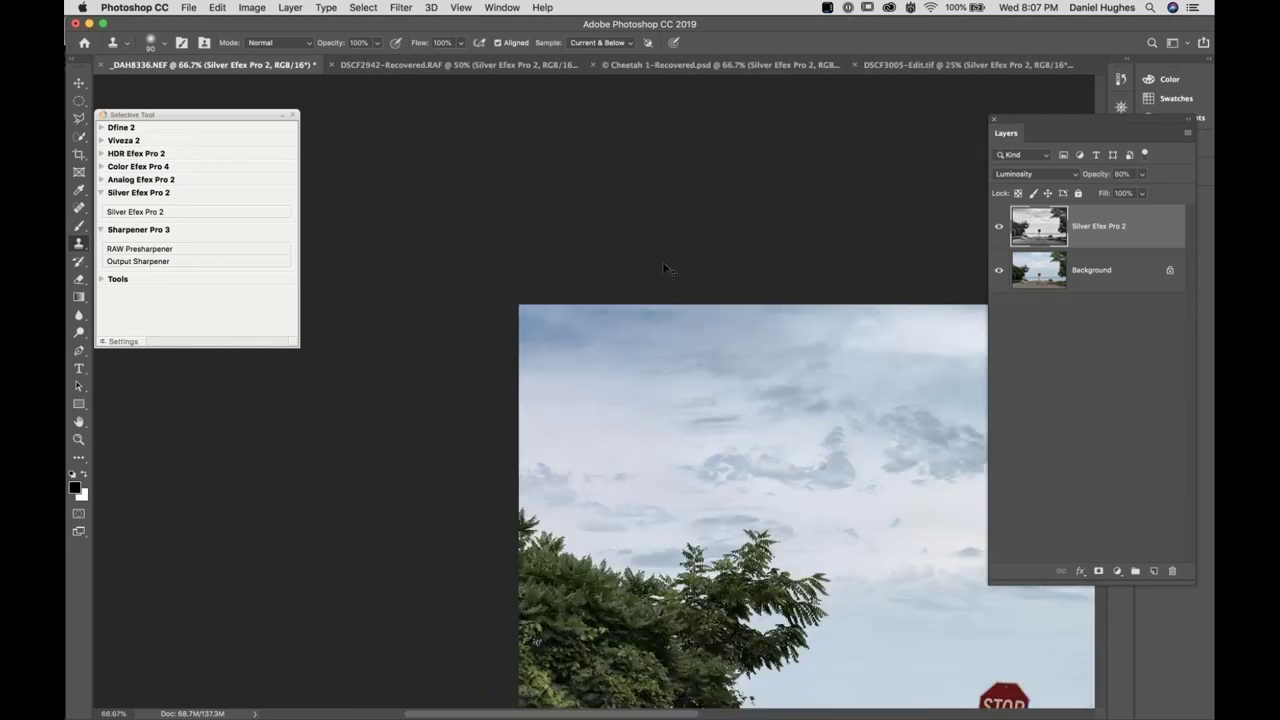
{"action": "key", "text": "super+minus"}
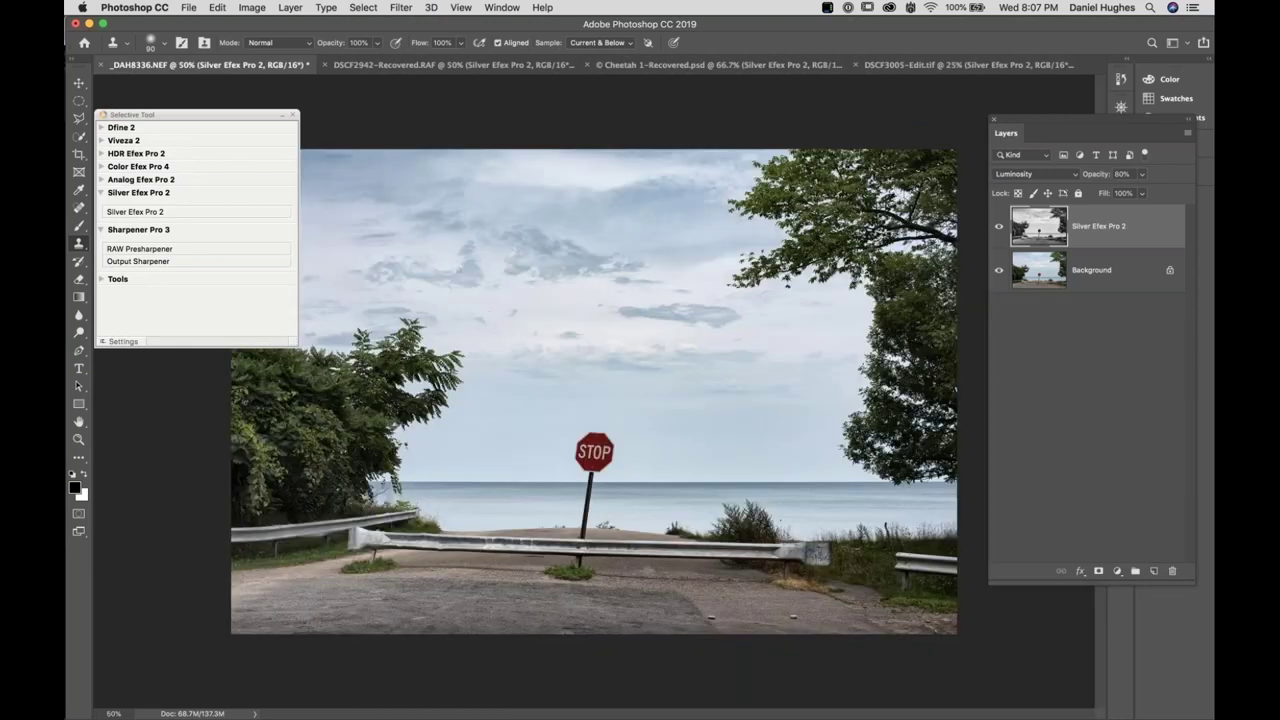
{"action": "key", "text": "super+plus"}
{"action": "key", "text": "super+minus"}
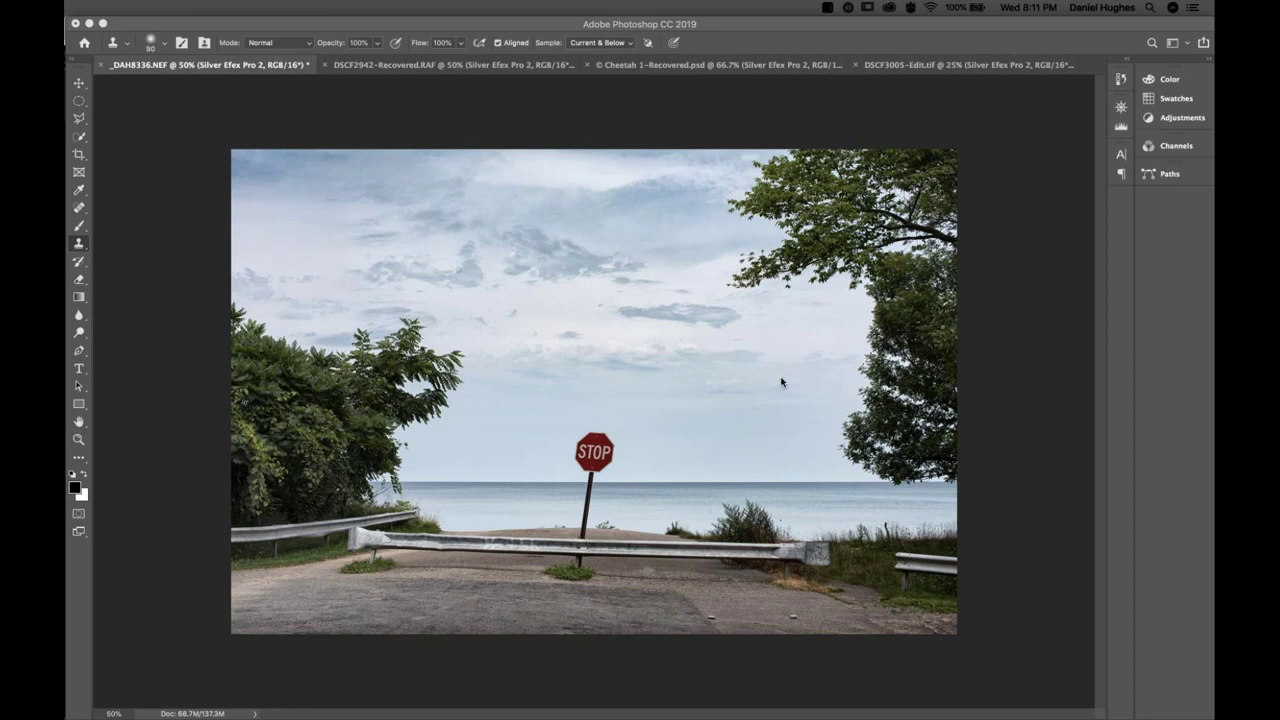
Switch to Chrome and review the schedule of upcoming Nik Collection webinars
{"action": "key", "text": "super+Tab"}
{"action": "key", "text": "super+Tab"}
{"action": "key", "text": "super+Tab"}
{"action": "key", "text": "super+Tab"}
{"action": "key", "text": "super+Tab"}
{"action": "key", "text": "super+Tab"}
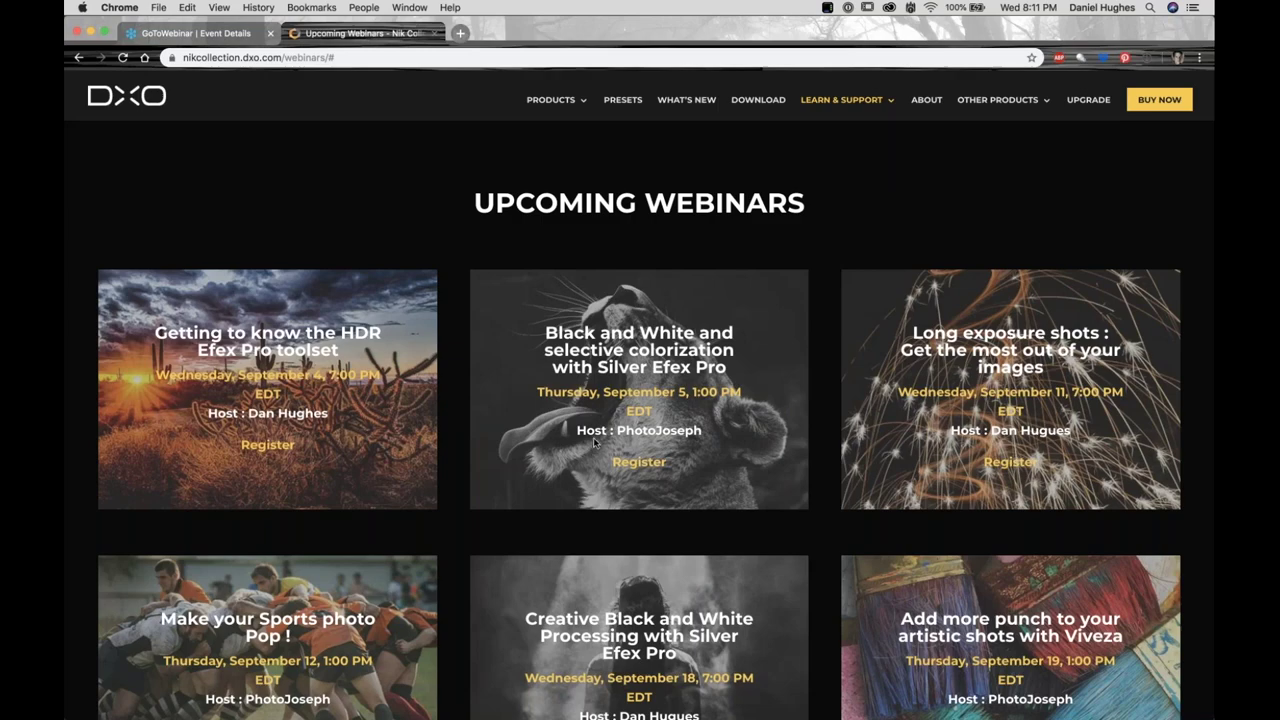
{"action": "scroll", "coordinate": [593, 437], "scroll_direction": "down", "scroll_amount": 3}
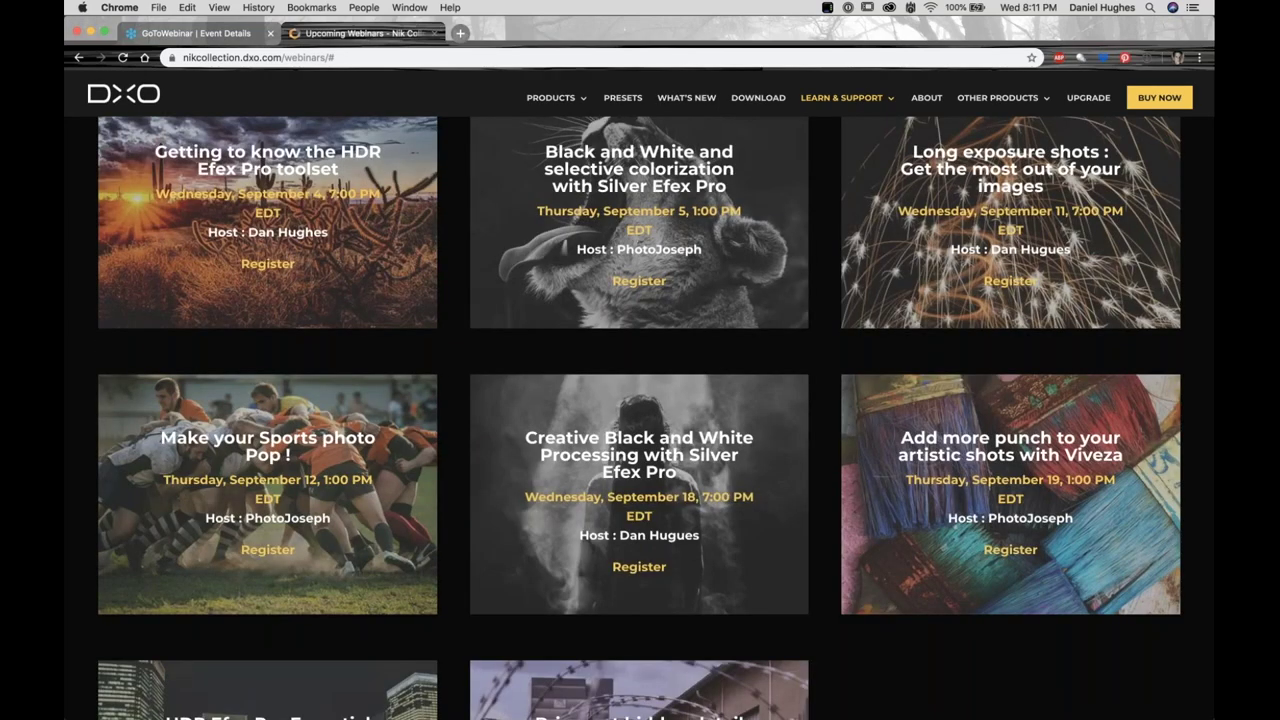
{"action": "scroll", "coordinate": [867, 207], "scroll_direction": "down", "scroll_amount": 4}
{"action": "scroll", "coordinate": [640, 418], "scroll_direction": "down", "scroll_amount": 1}
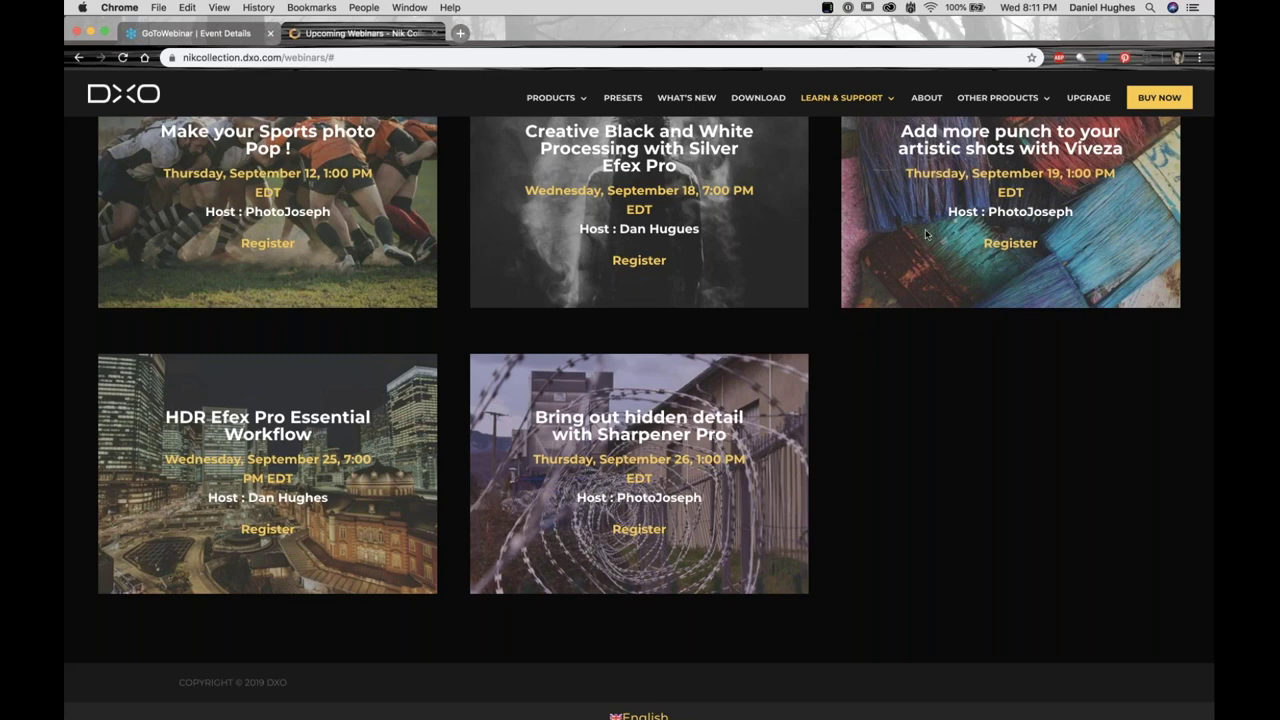
{"action": "scroll", "coordinate": [791, 224], "scroll_direction": "up", "scroll_amount": 3}
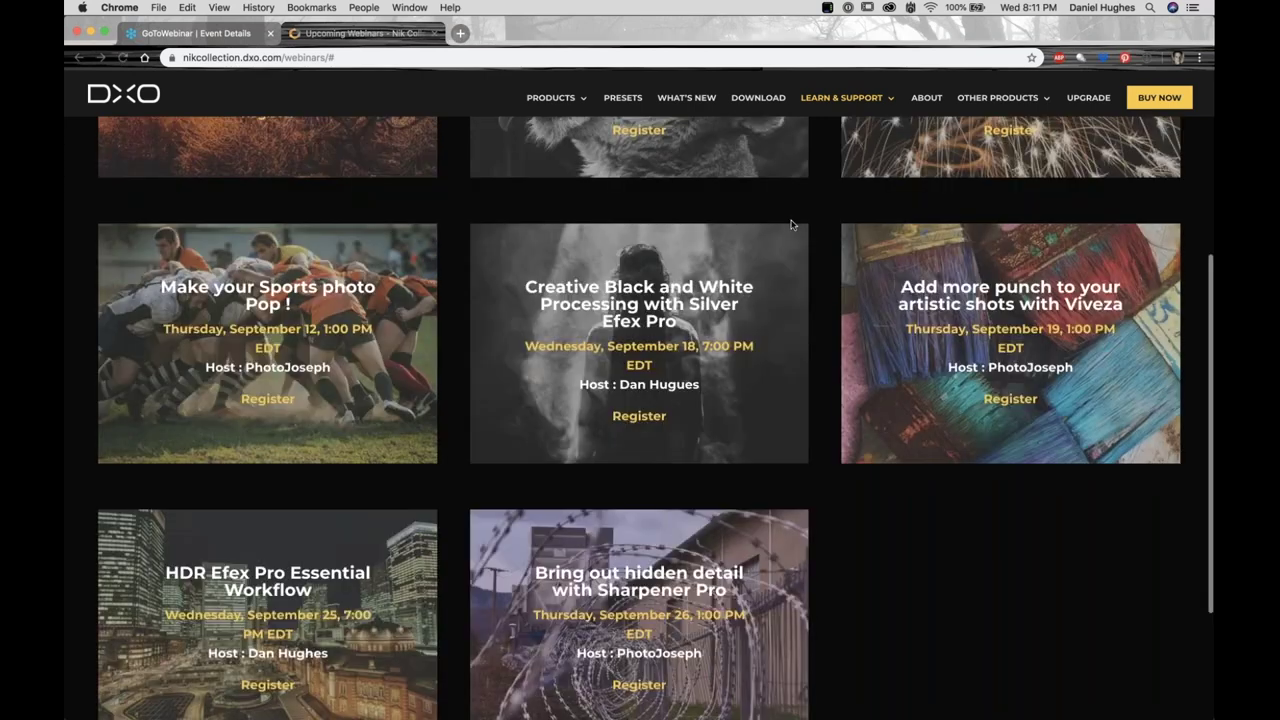
{"action": "scroll", "coordinate": [244, 518], "scroll_direction": "down", "scroll_amount": 2}
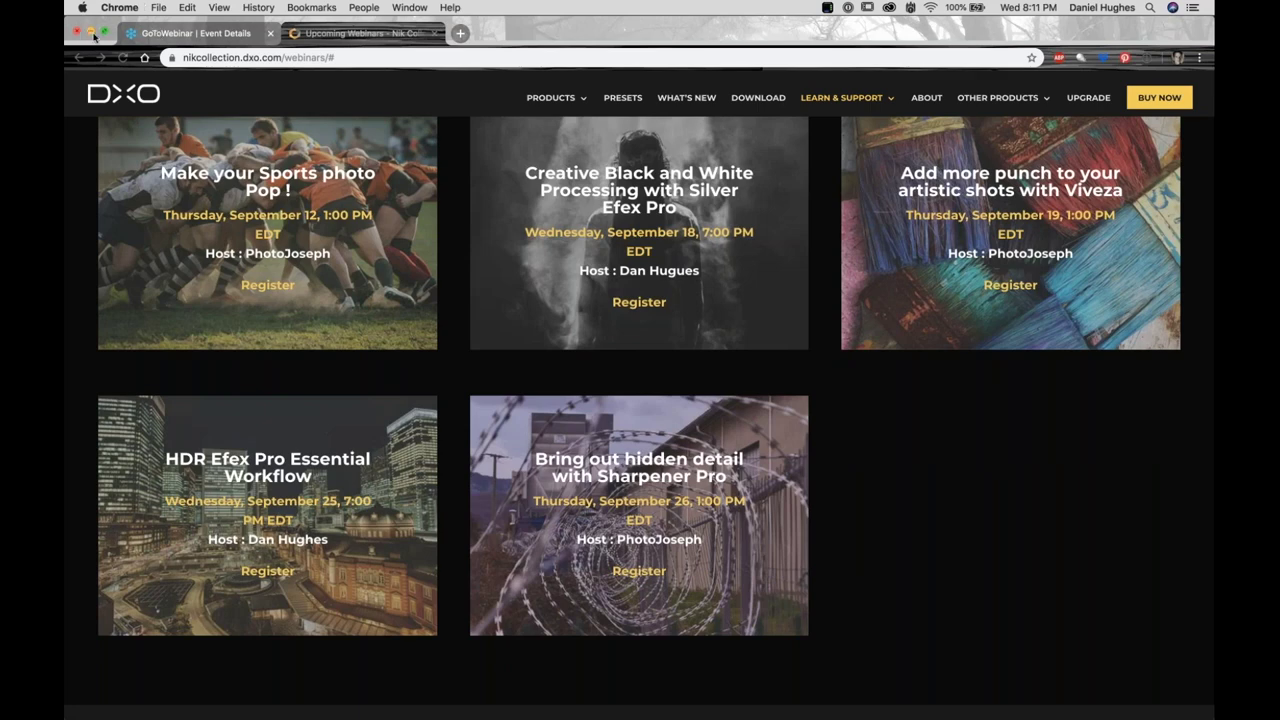
Switch back to Photoshop from the webinar page
{"action": "key", "text": "super+Tab"}
{"action": "key", "text": "super+Tab"}
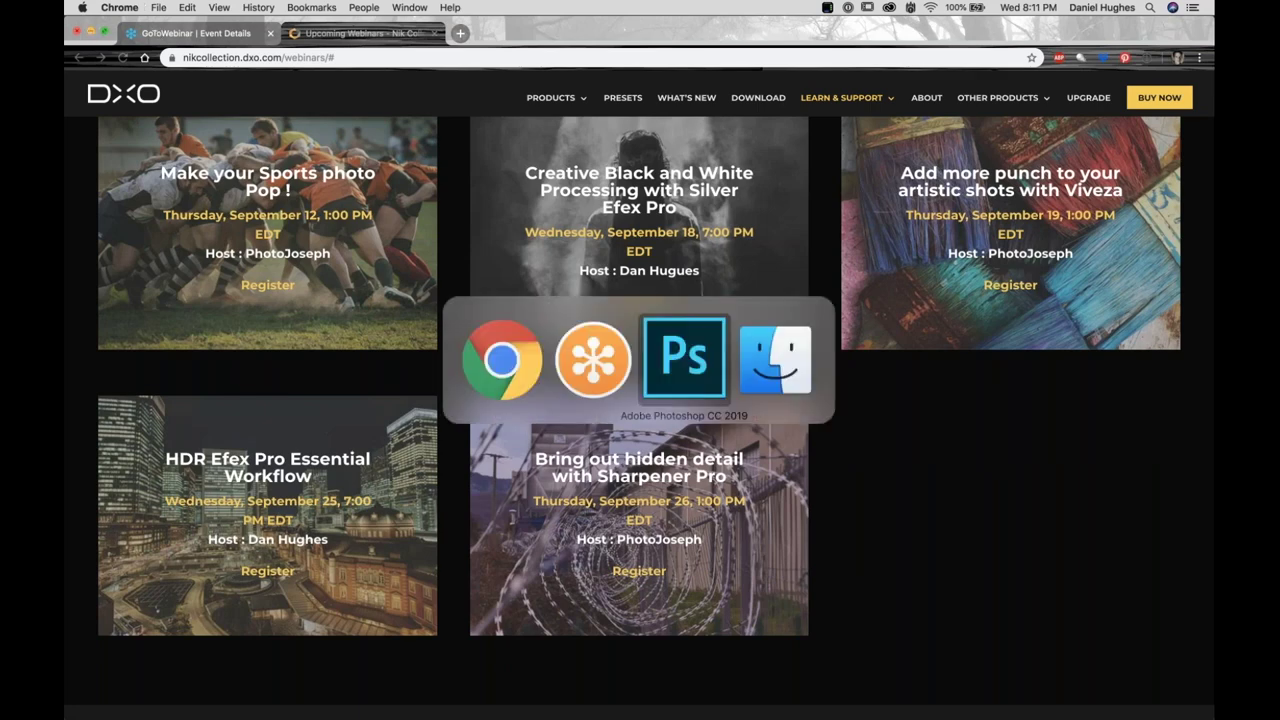